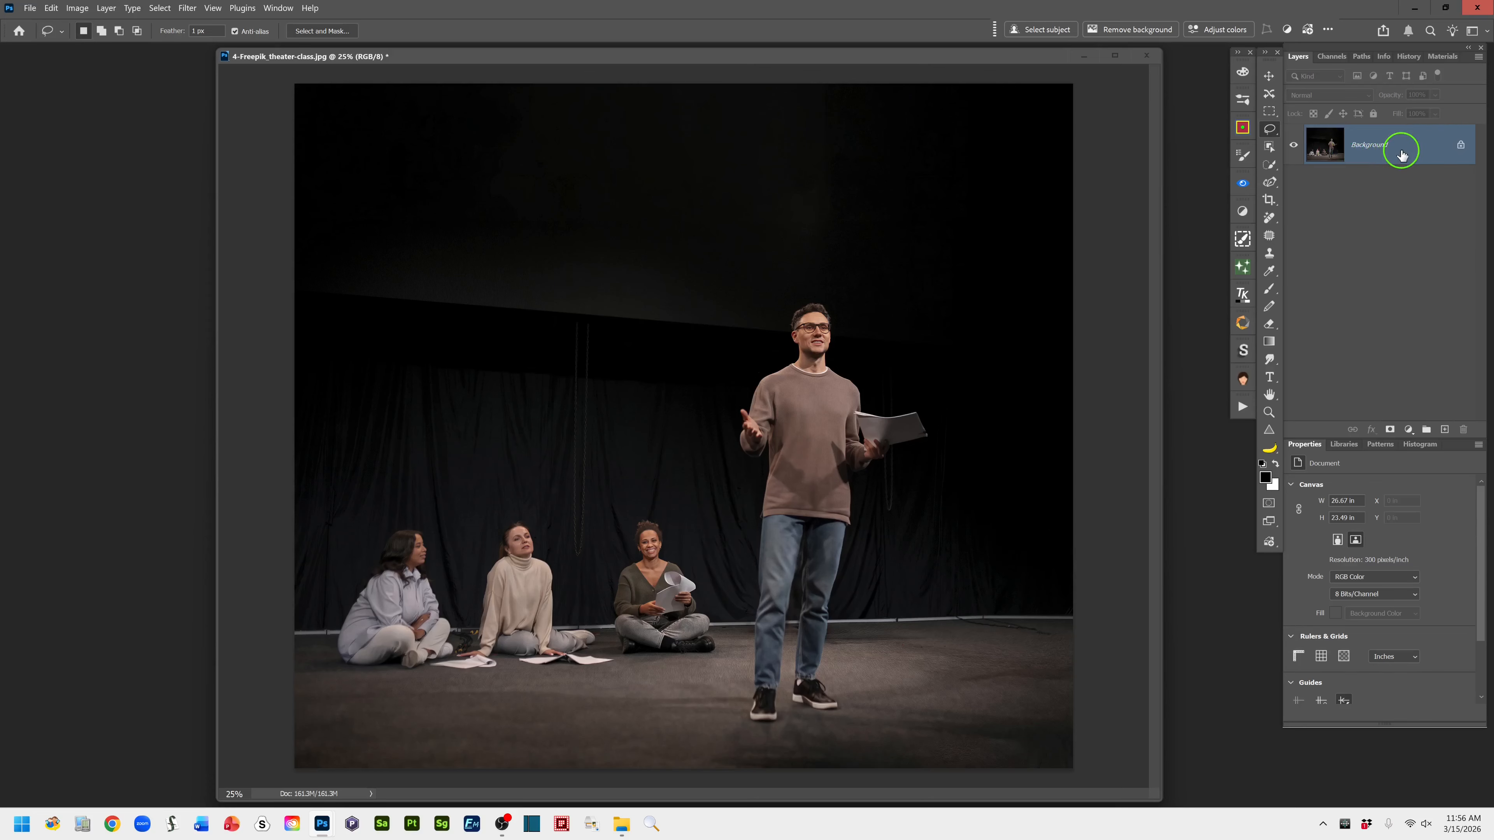
# - Duplicate the Background layer and add a new empty layer above the copy
pyautogui.moveTo(1420, 148); pyautogui.dragTo(1447, 433)
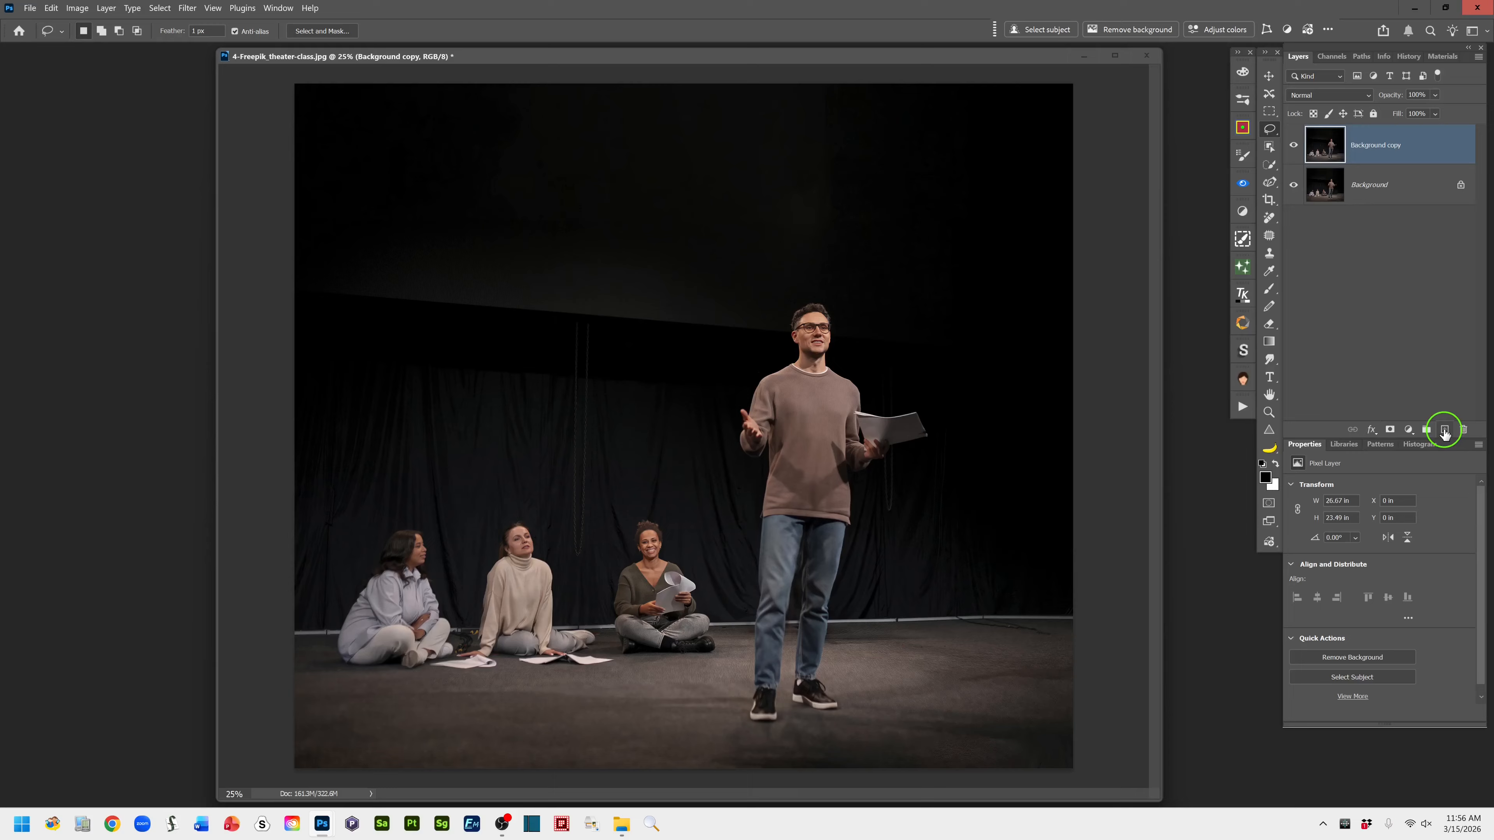
pyautogui.click(1445, 433)
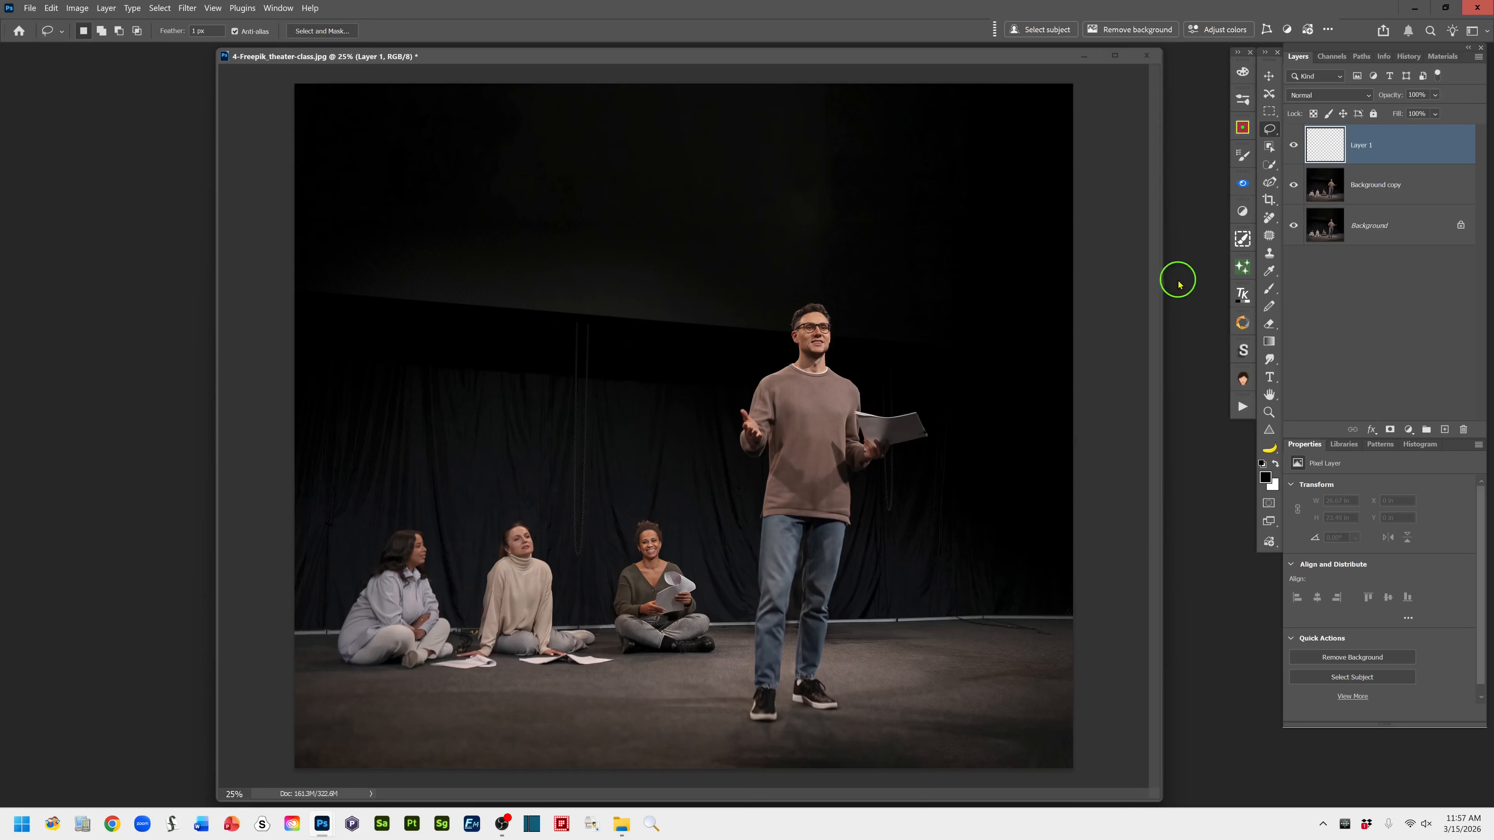
# - Outline a cone-shaped beam selection around the standing man with the Polygonal Lasso, from the image's upper edge to the stage floor, with a rounded top
pyautogui.rightClick(1277, 136)
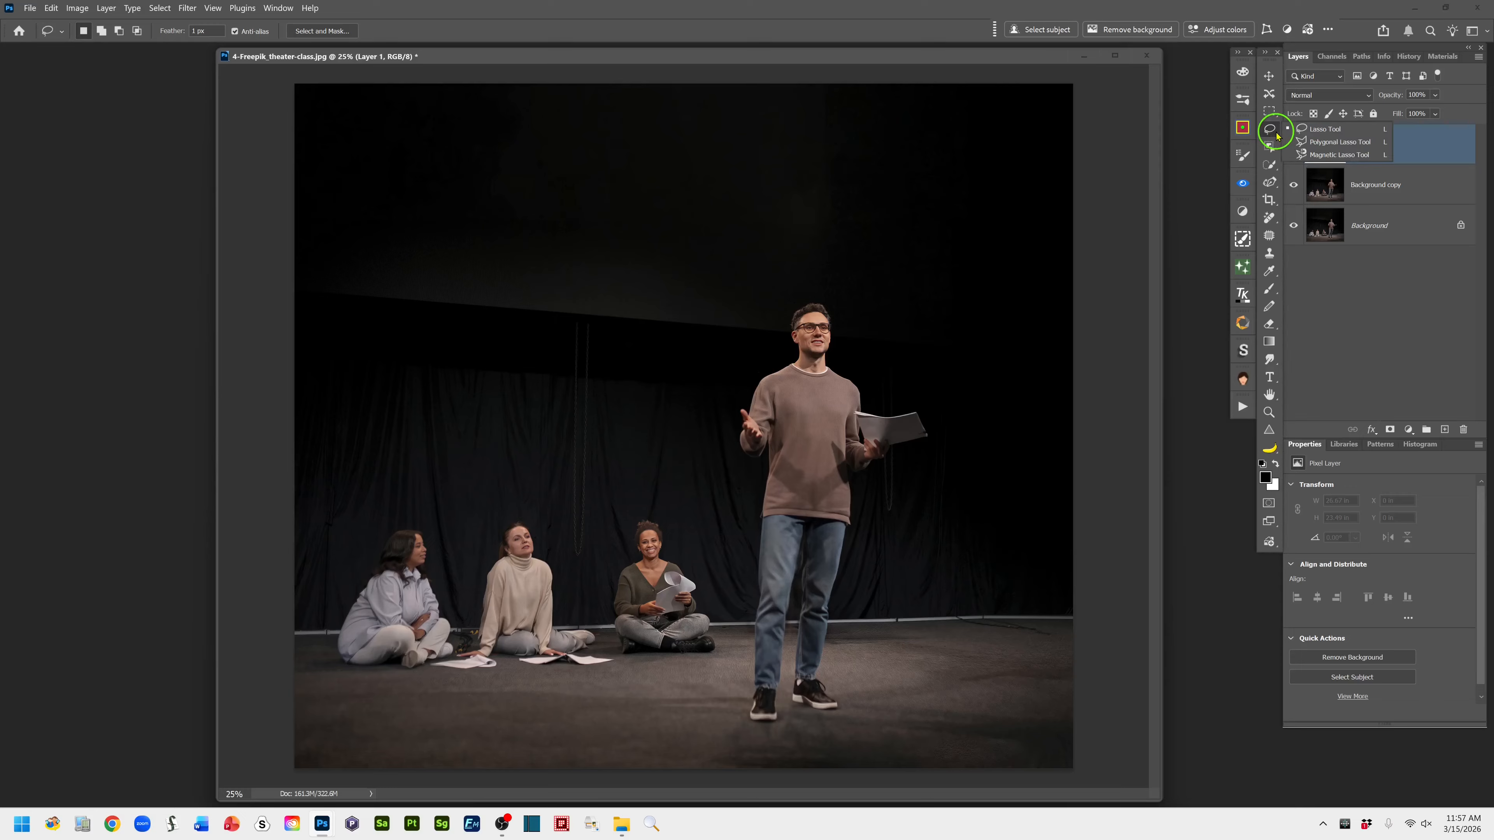
pyautogui.click(1331, 142)
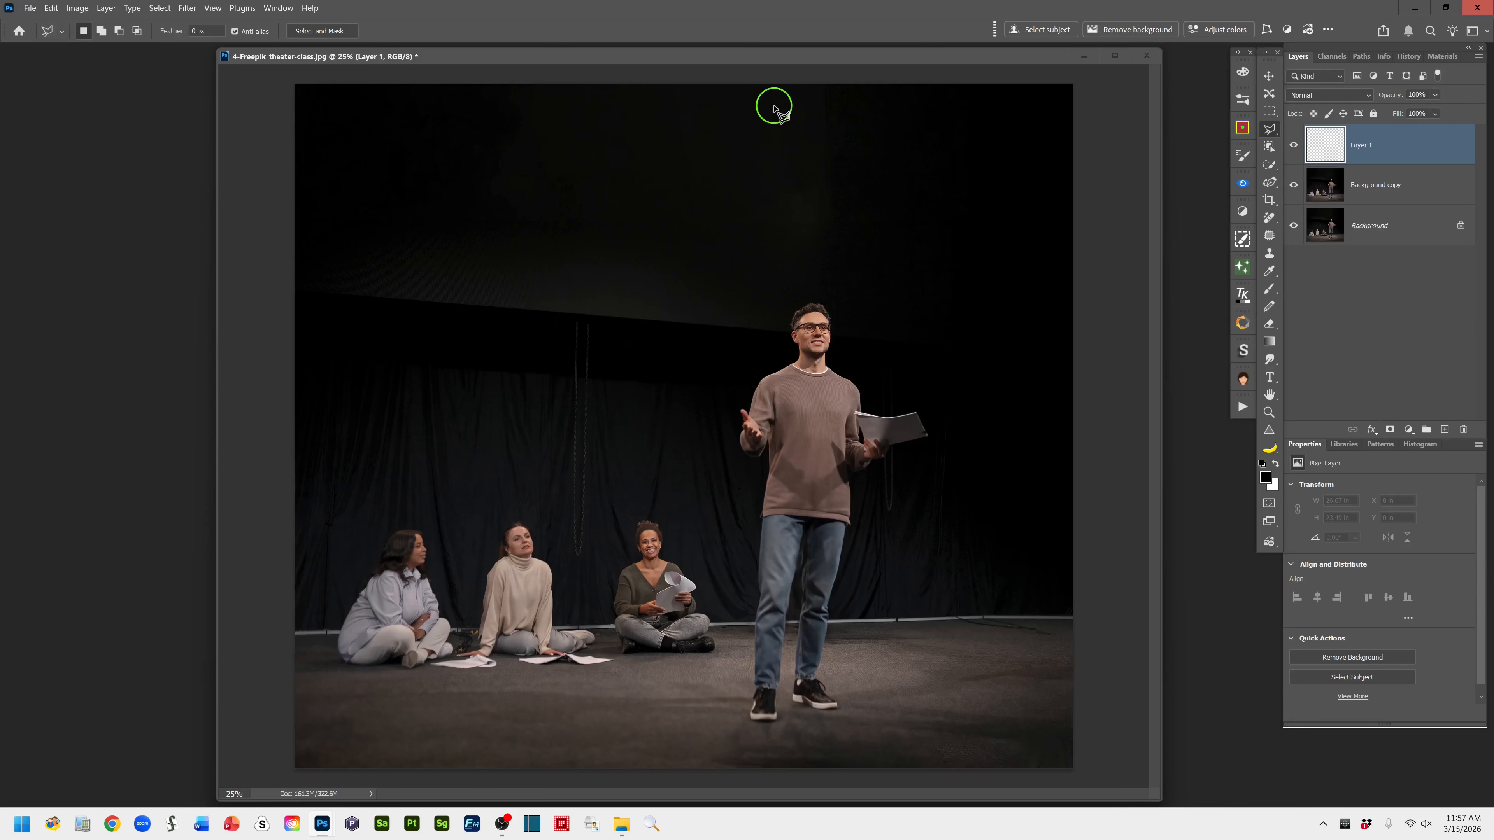
pyautogui.click(774, 106)
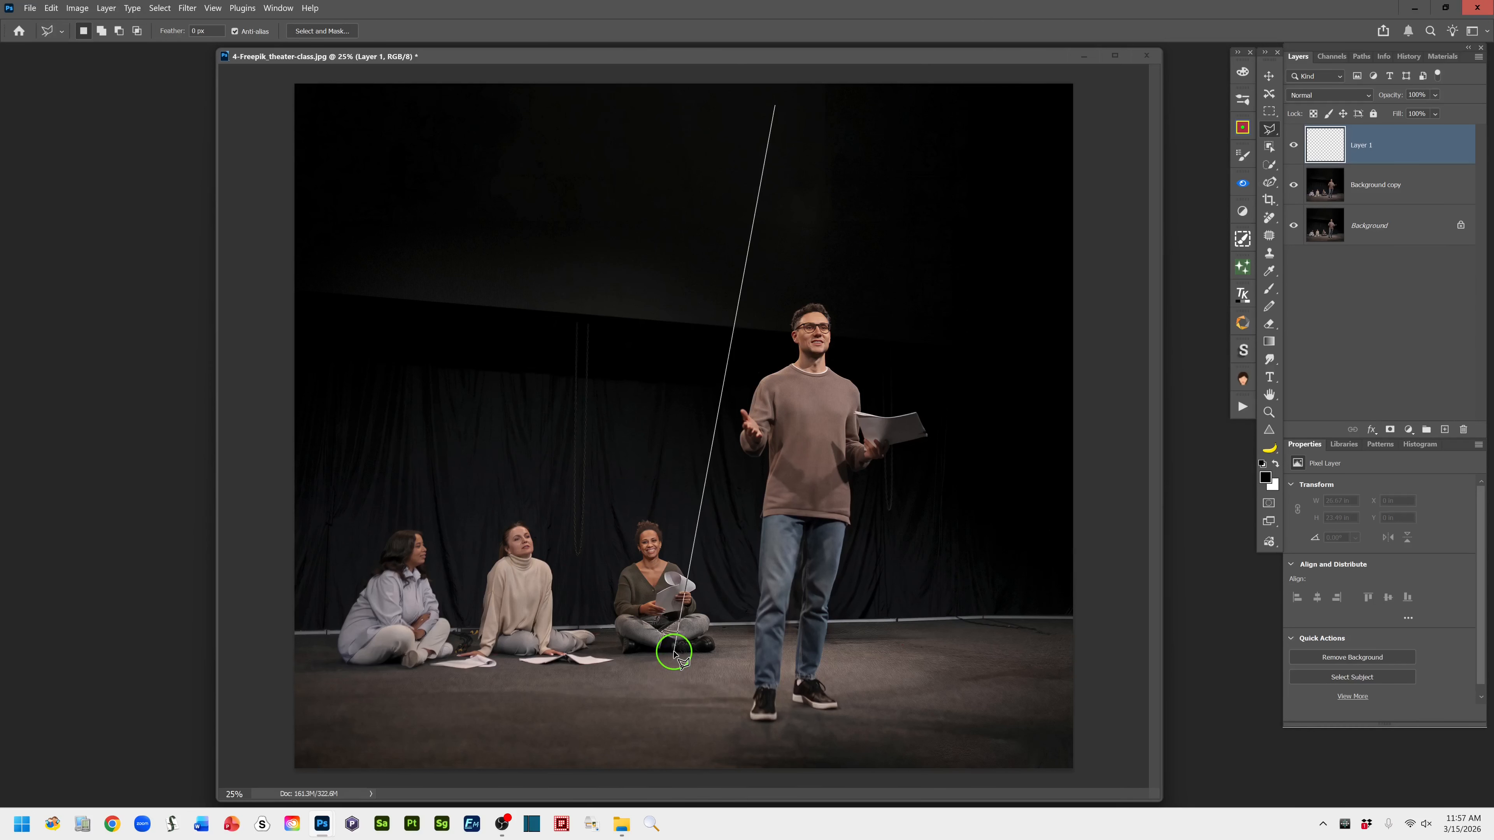
pyautogui.click(673, 650)
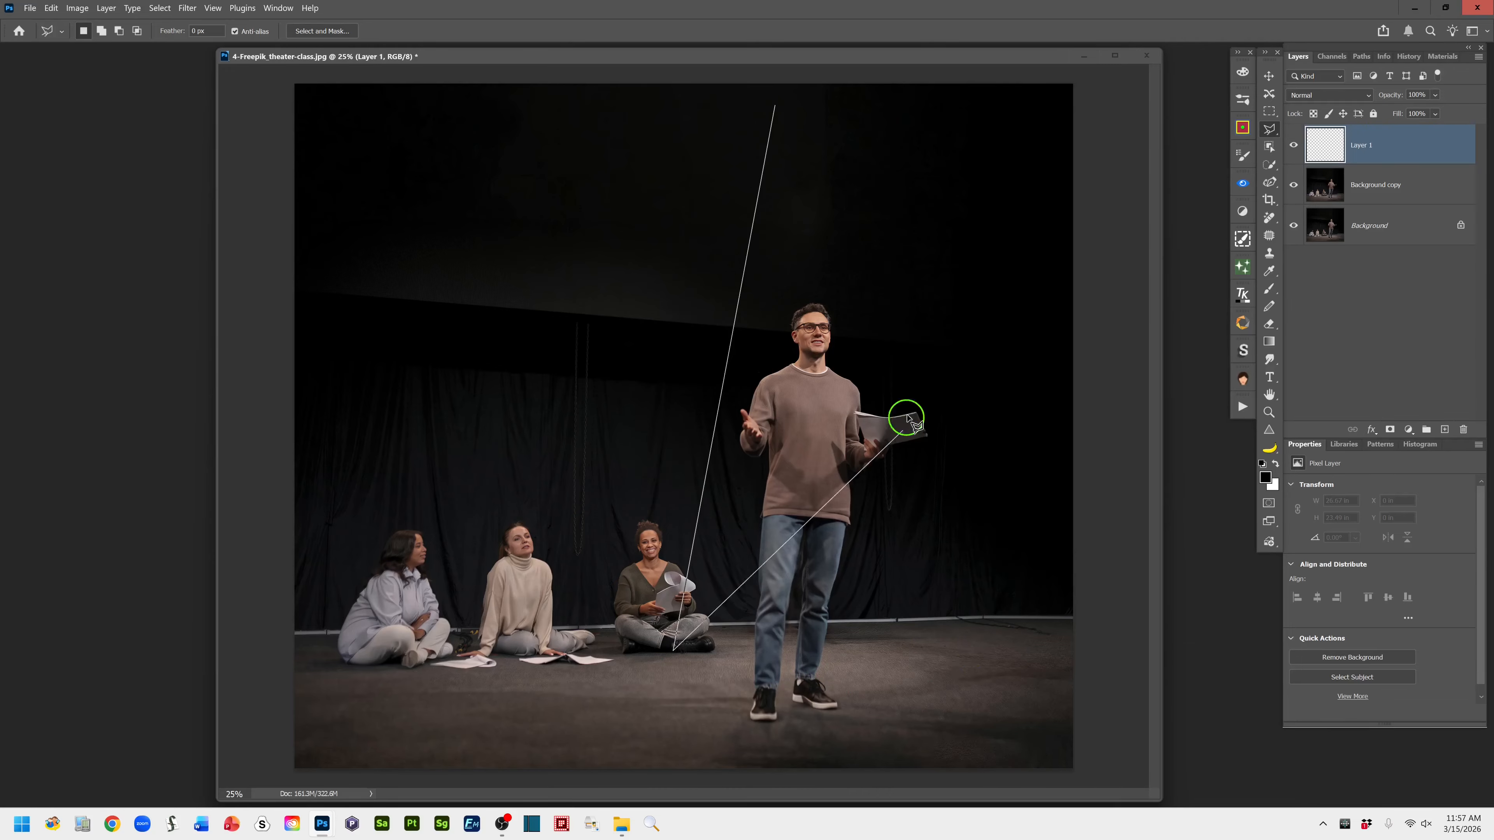
pyautogui.click(968, 653)
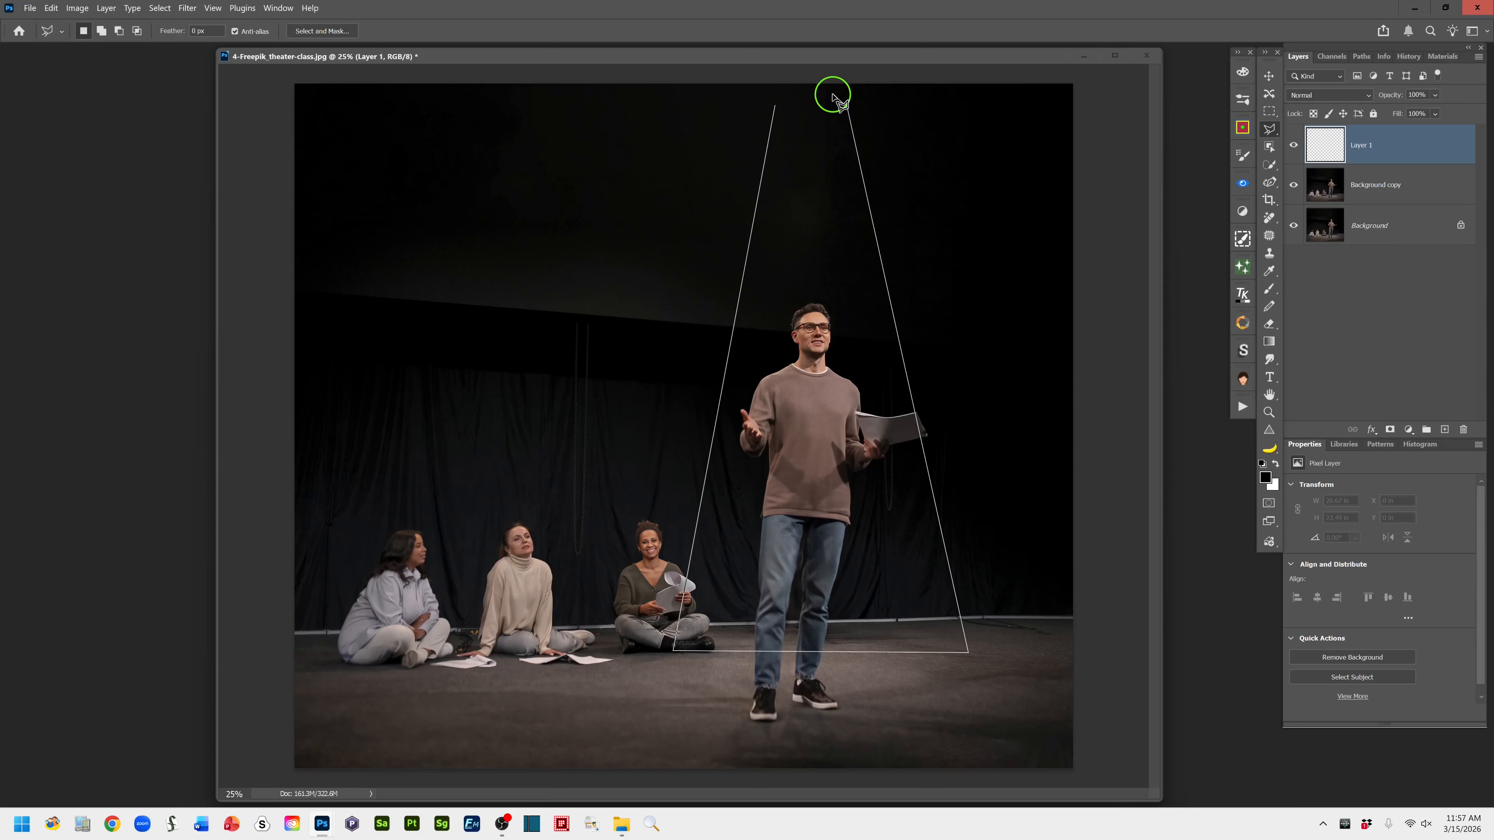
pyautogui.click(831, 96)
pyautogui.click(775, 107)
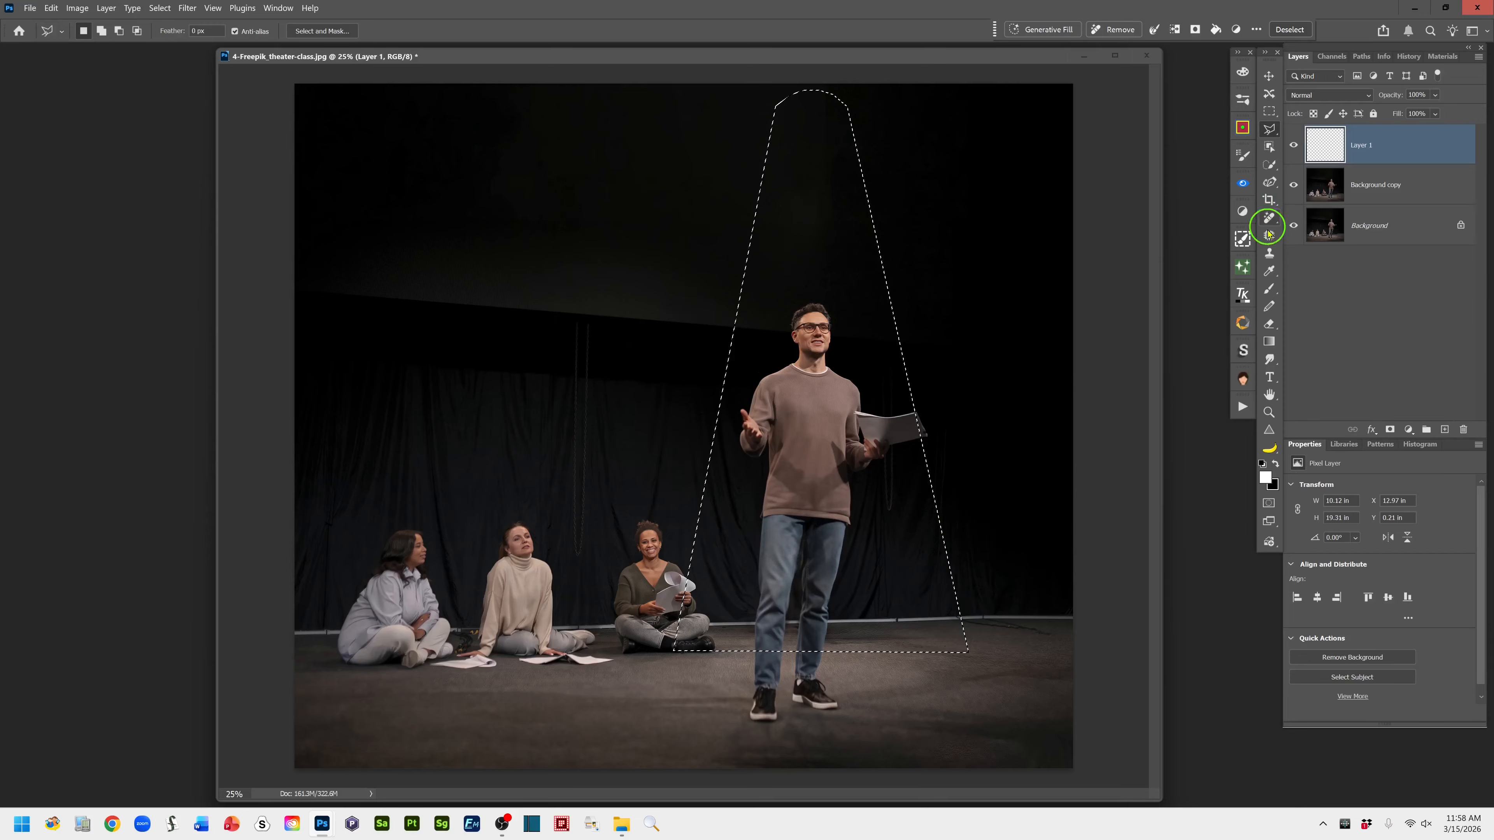
# - Fill the beam selection with a linear white Foreground to Transparent gradient running from above the beam's top down to the man's thighs
pyautogui.click(1271, 344)
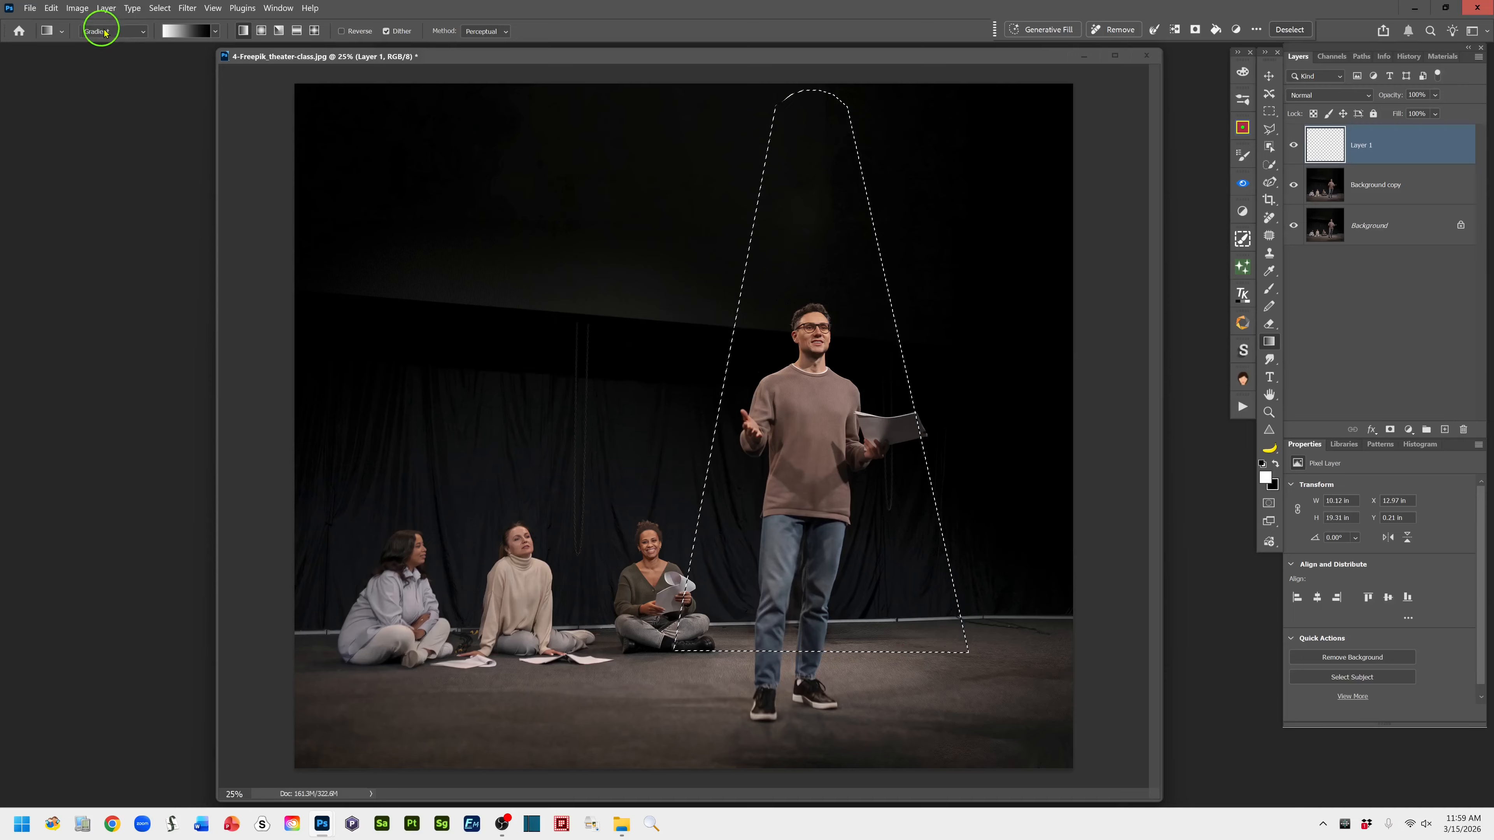
pyautogui.click(143, 32)
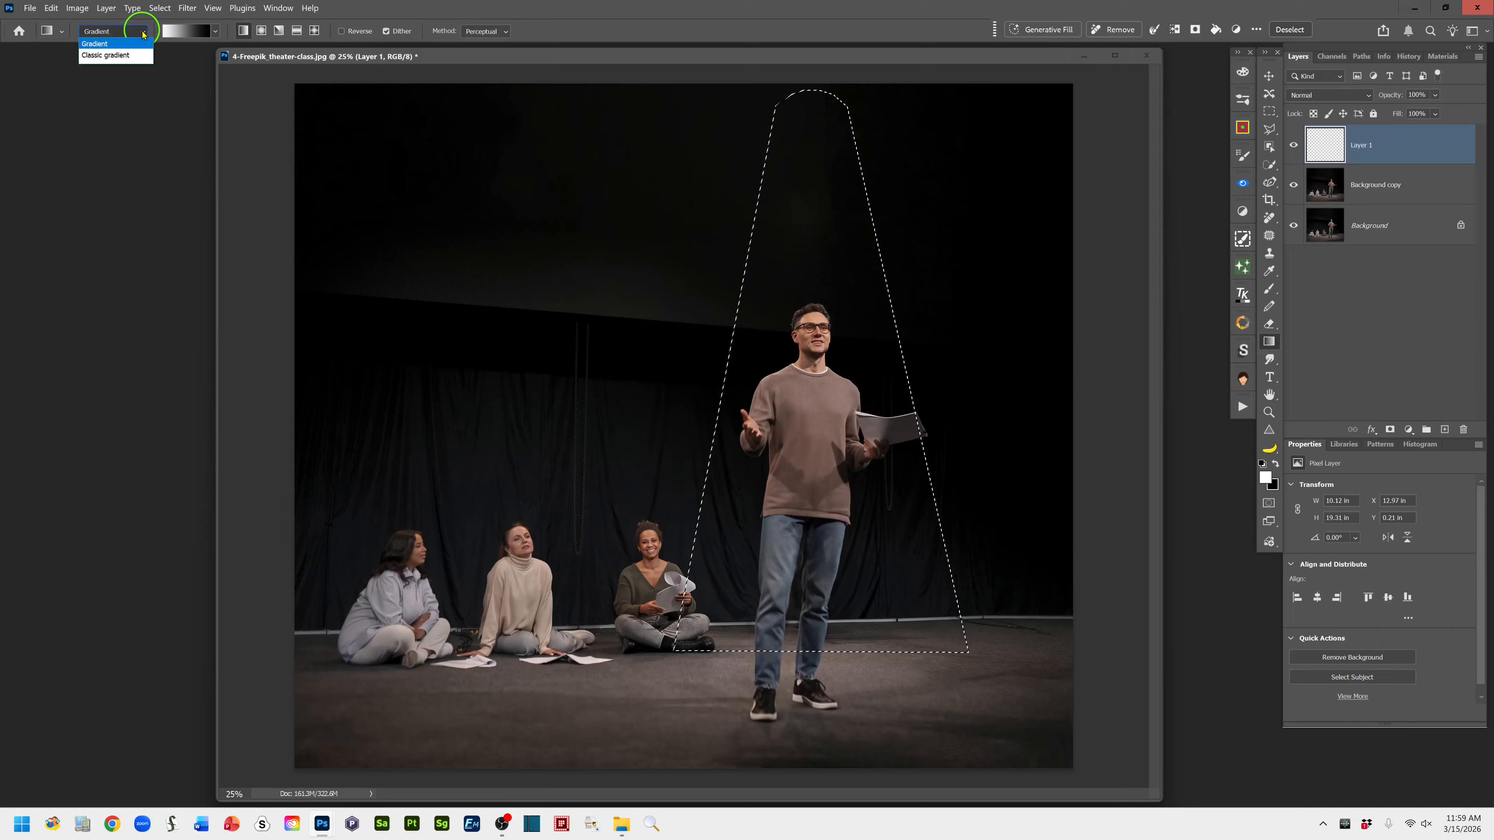
pyautogui.click(143, 34)
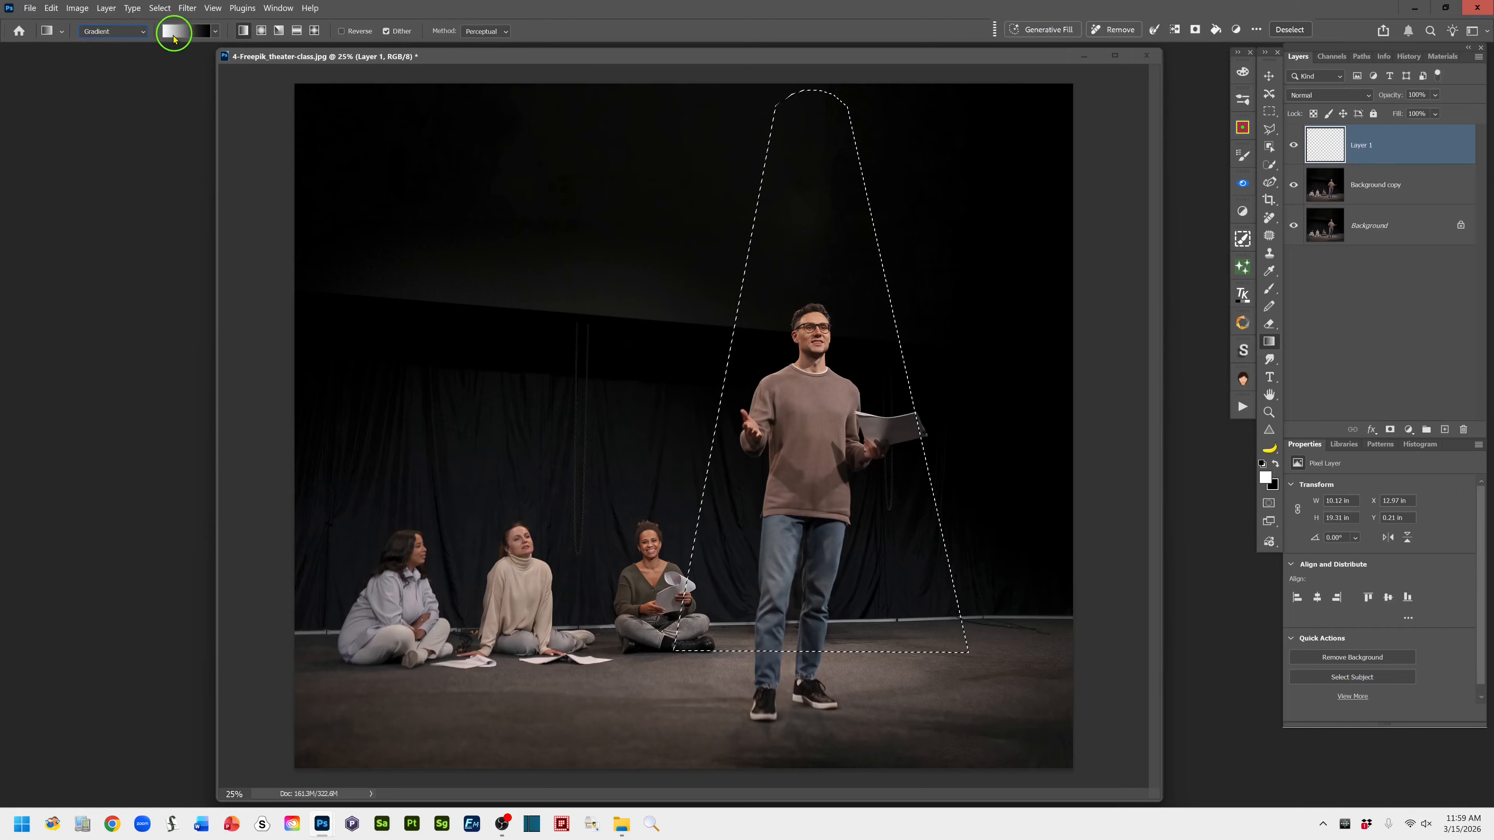
pyautogui.click(218, 34)
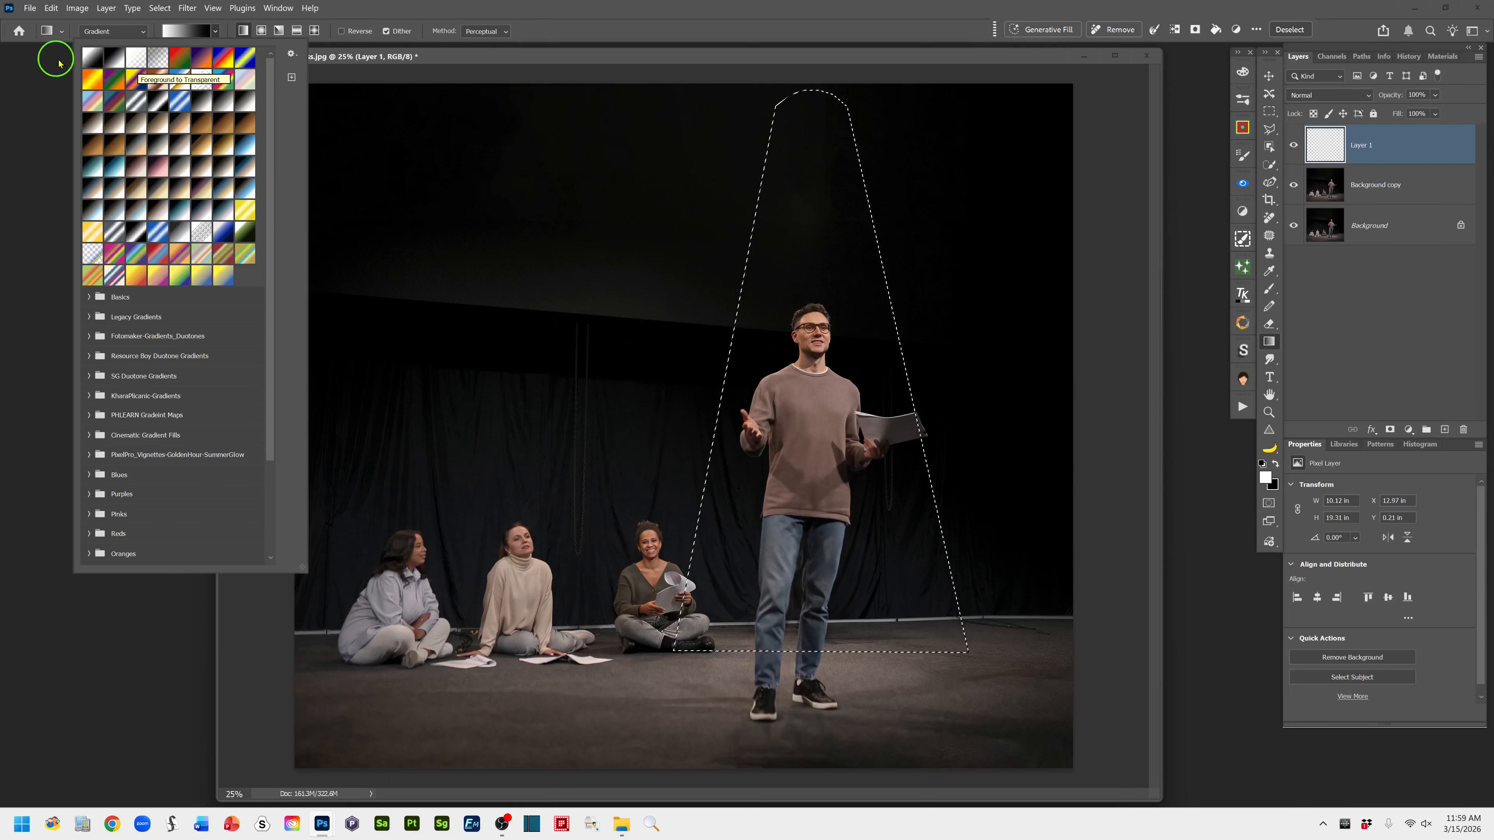
pyautogui.click(136, 60)
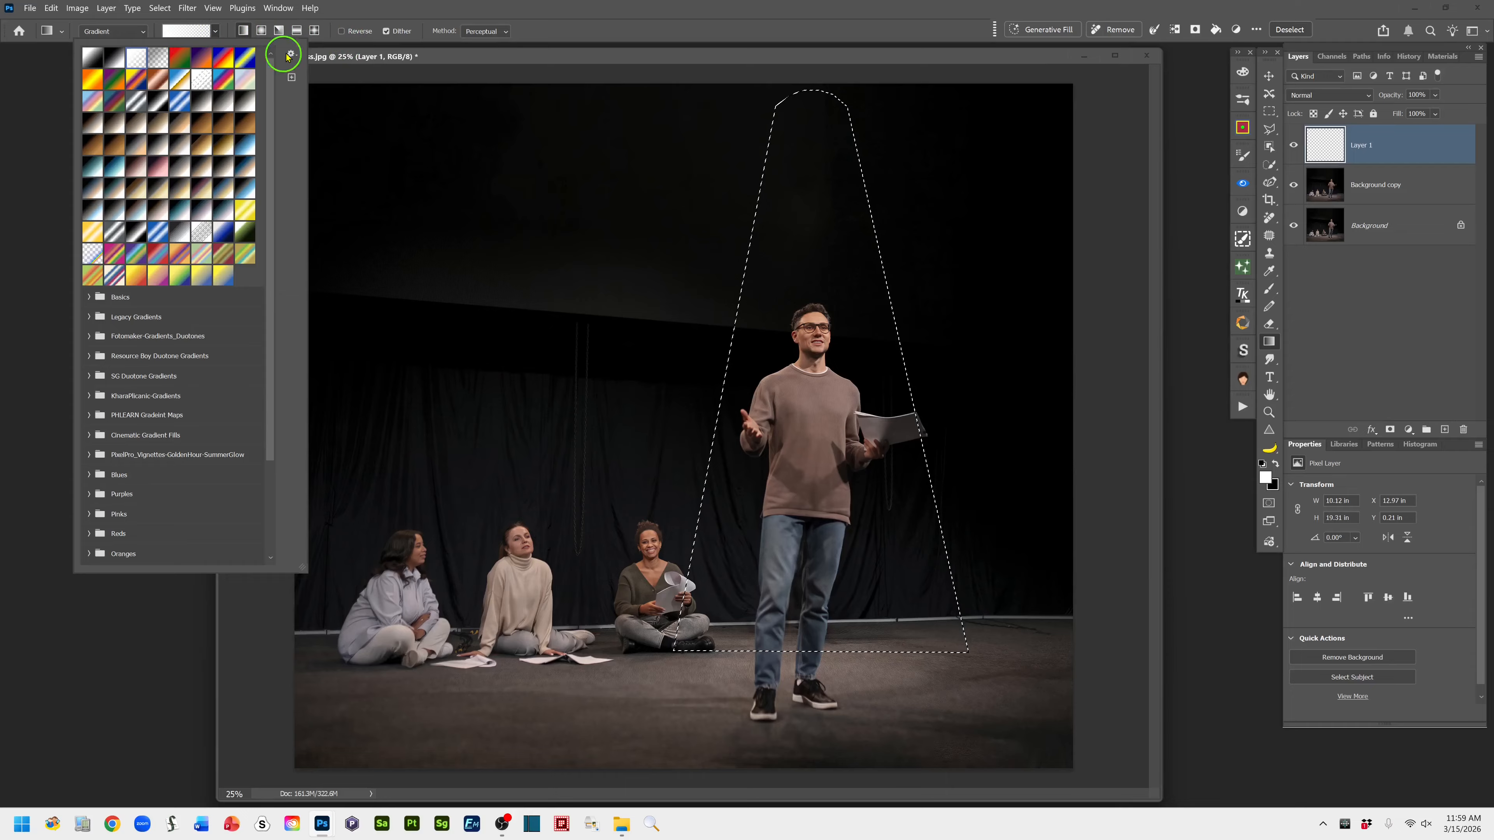
pyautogui.click(244, 32)
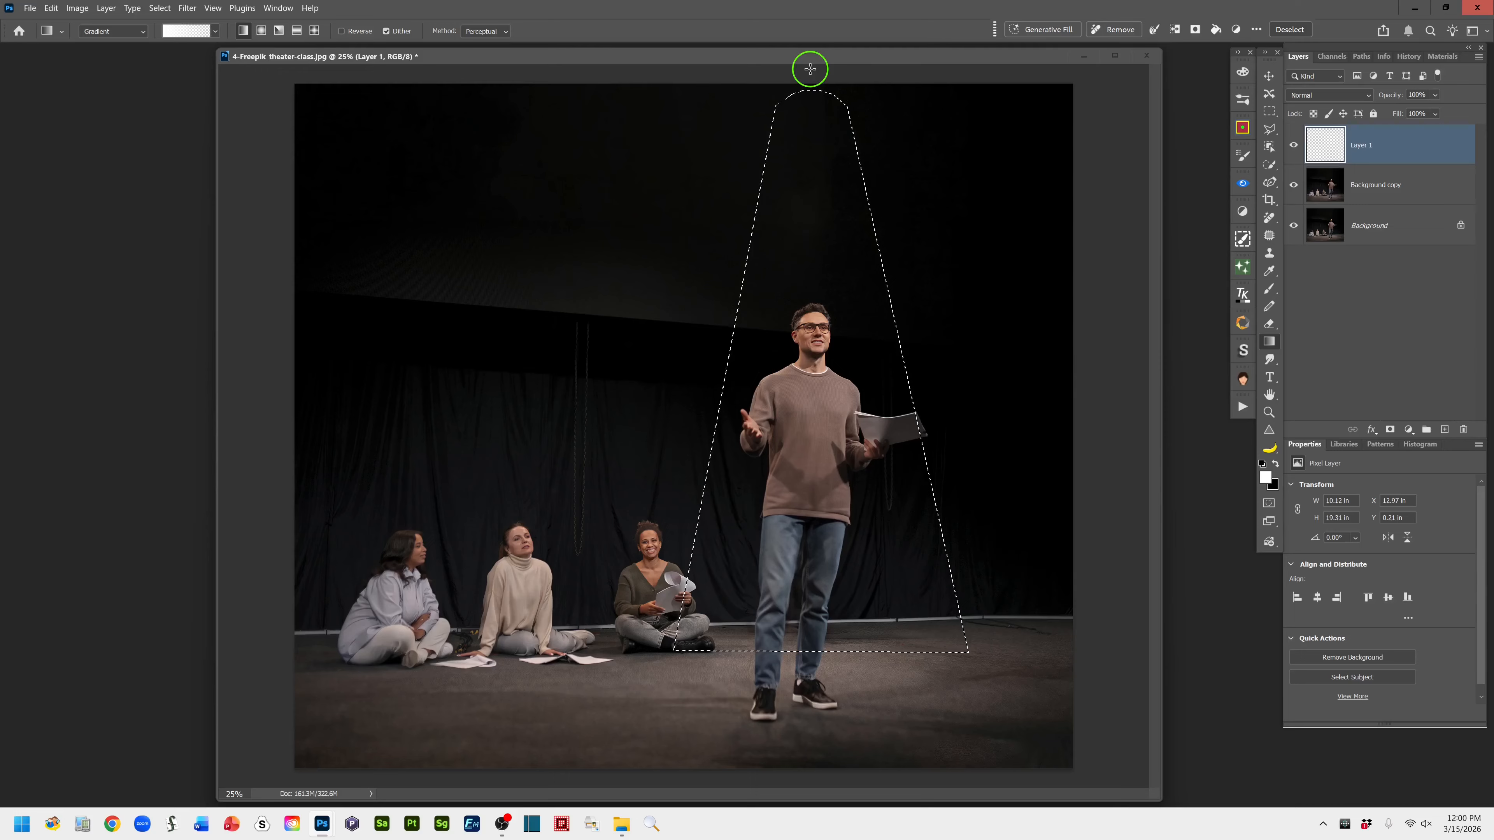
pyautogui.moveTo(810, 69); pyautogui.dragTo(809, 81)
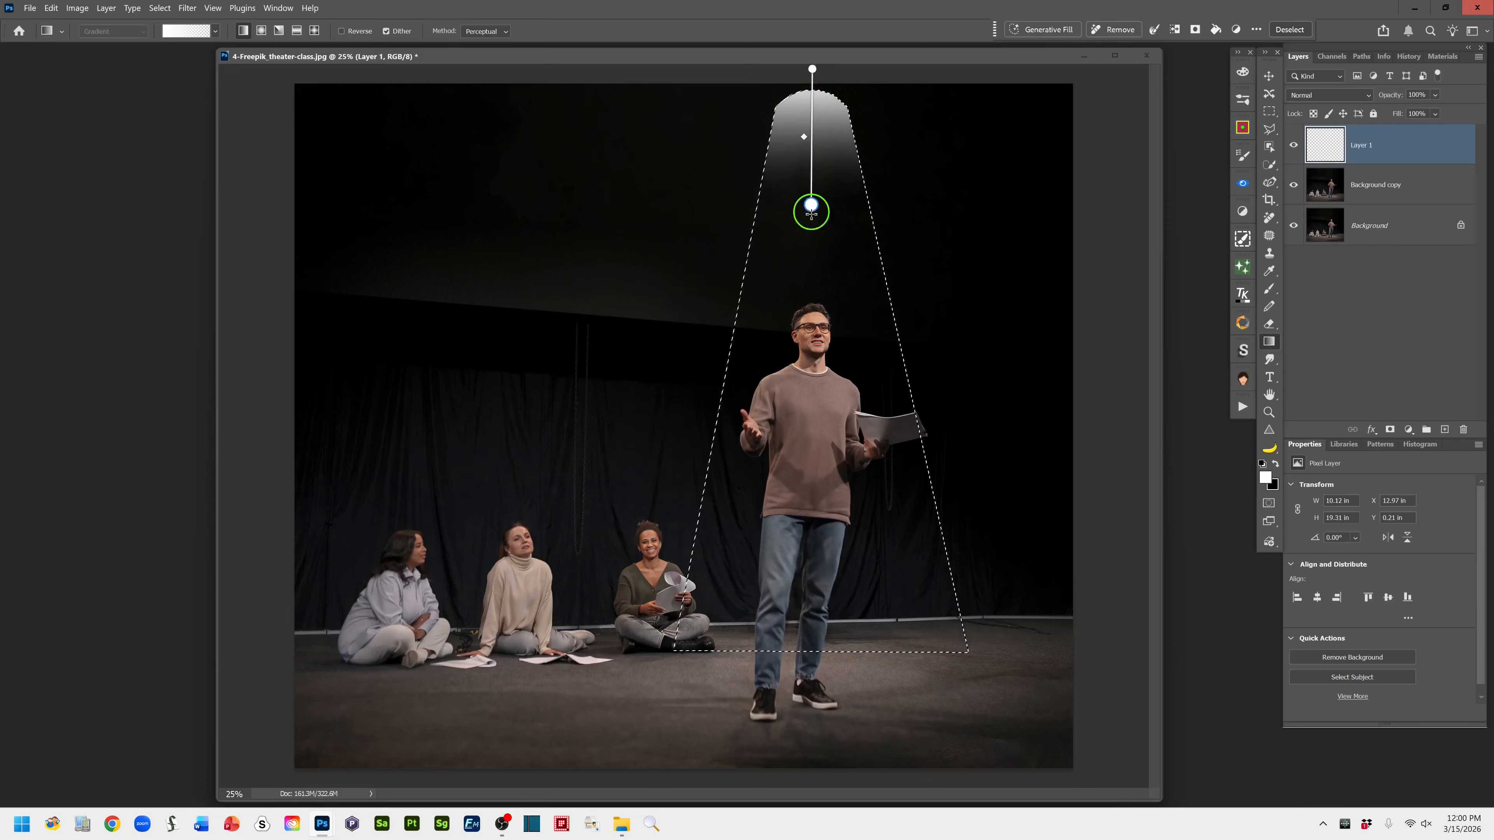
pyautogui.moveTo(817, 384); pyautogui.dragTo(811, 576)
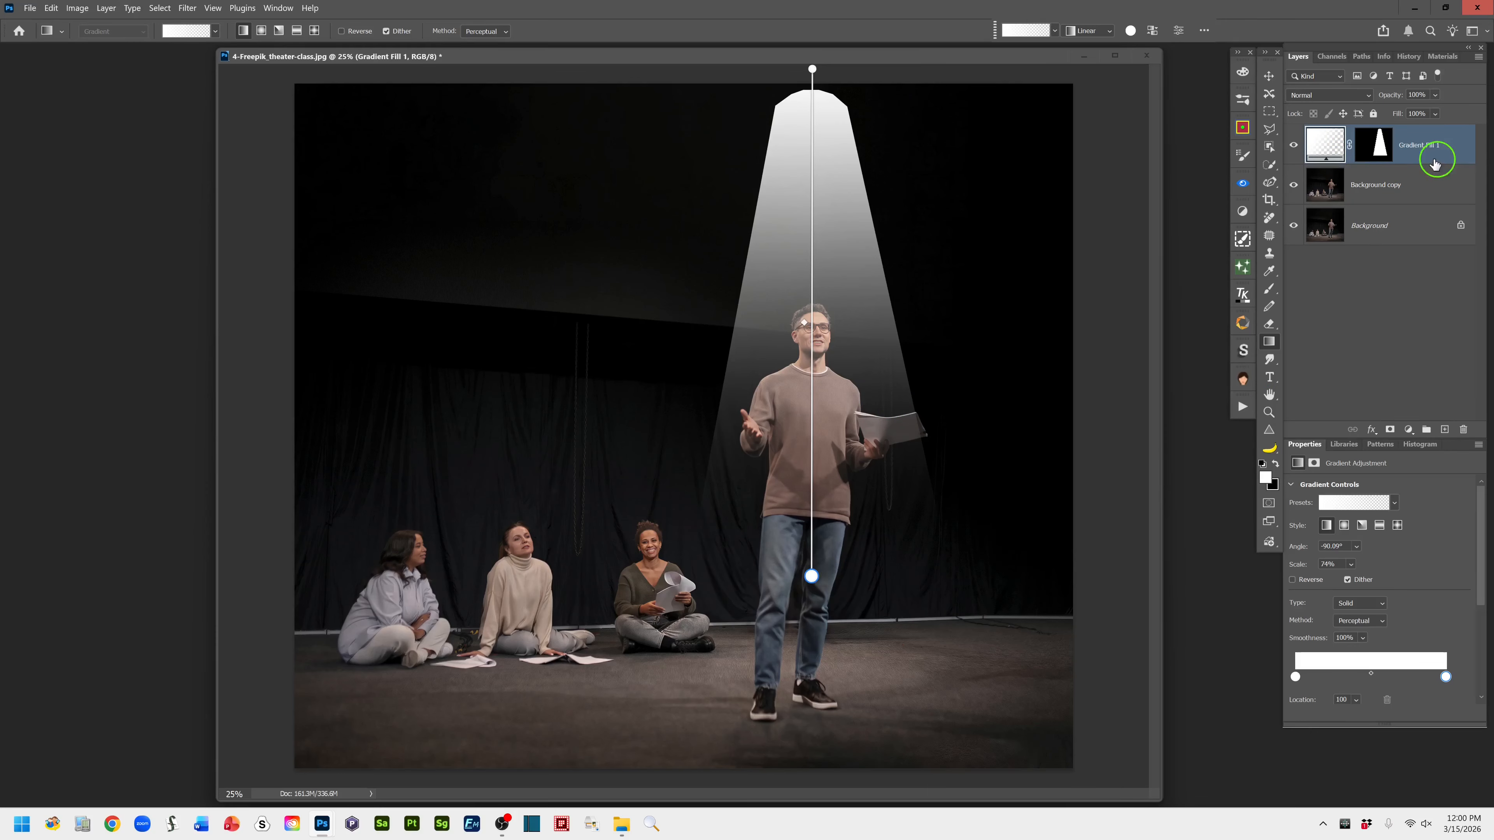
# - Rename the gradient fill layer as Outer beam and convert it to a smart object
pyautogui.doubleClick(1410, 146)
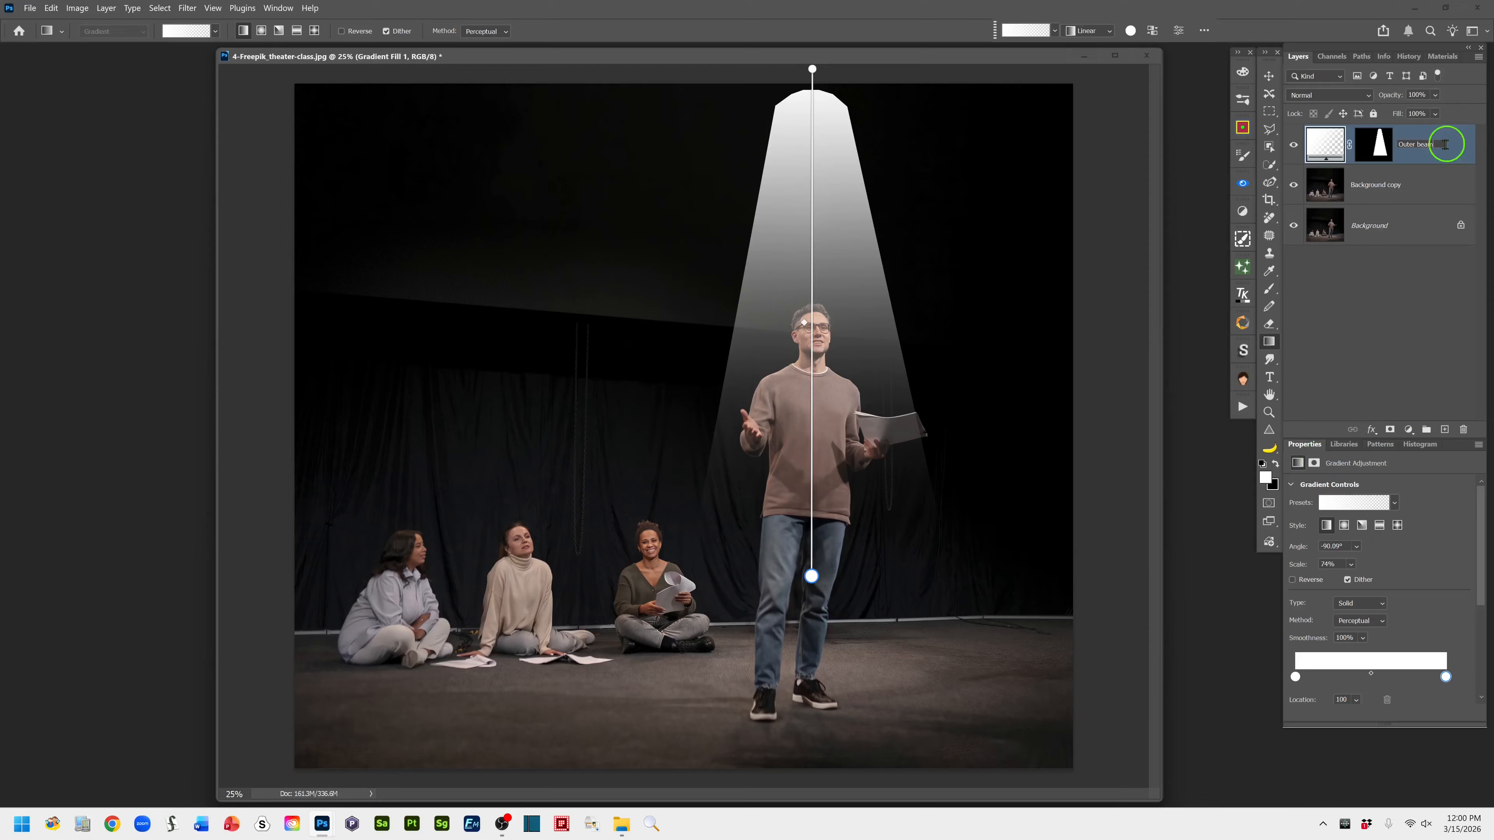
pyautogui.click(1429, 156)
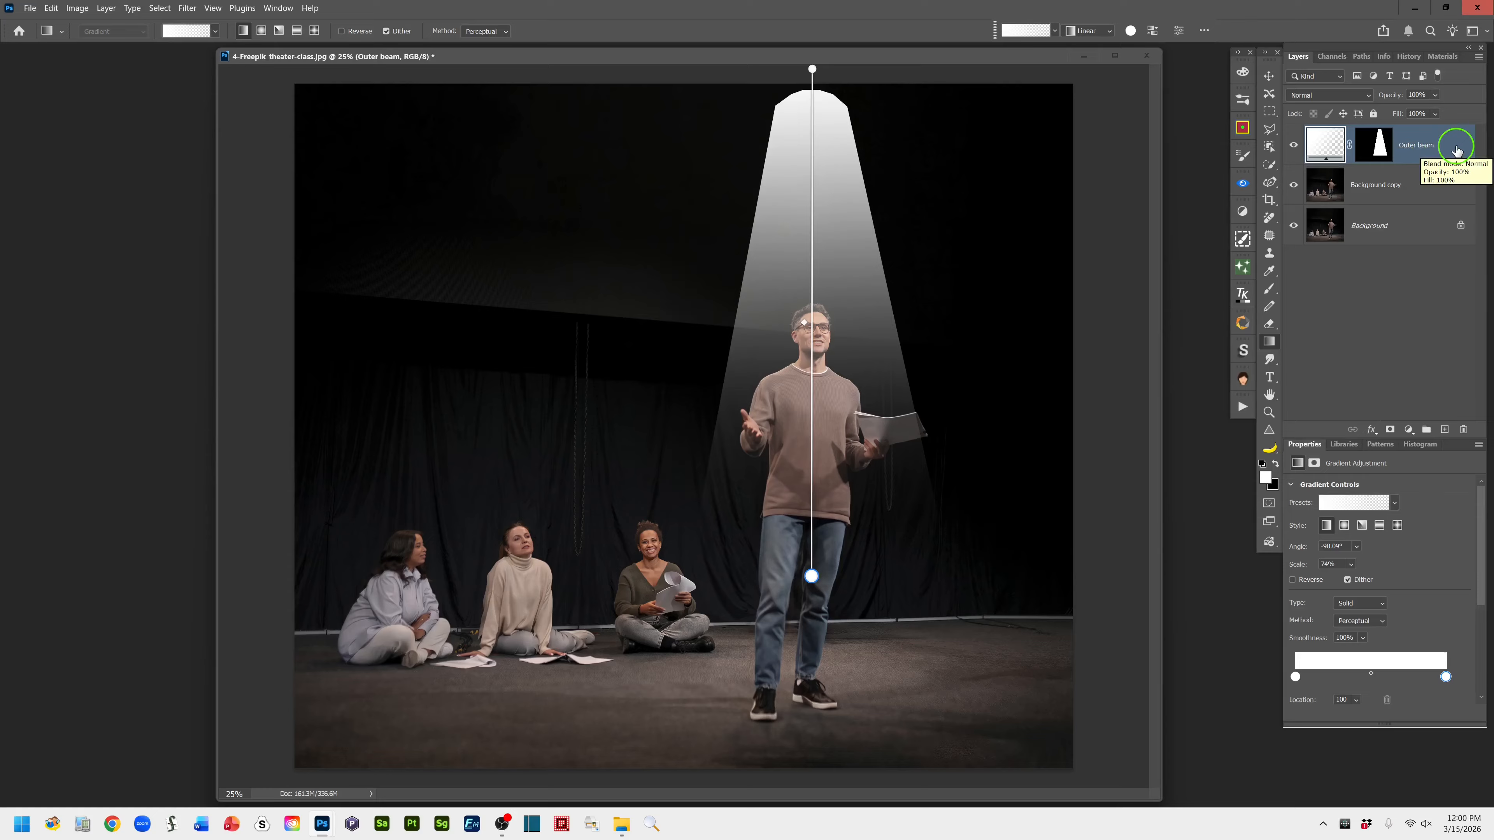
pyautogui.rightClick(1457, 152)
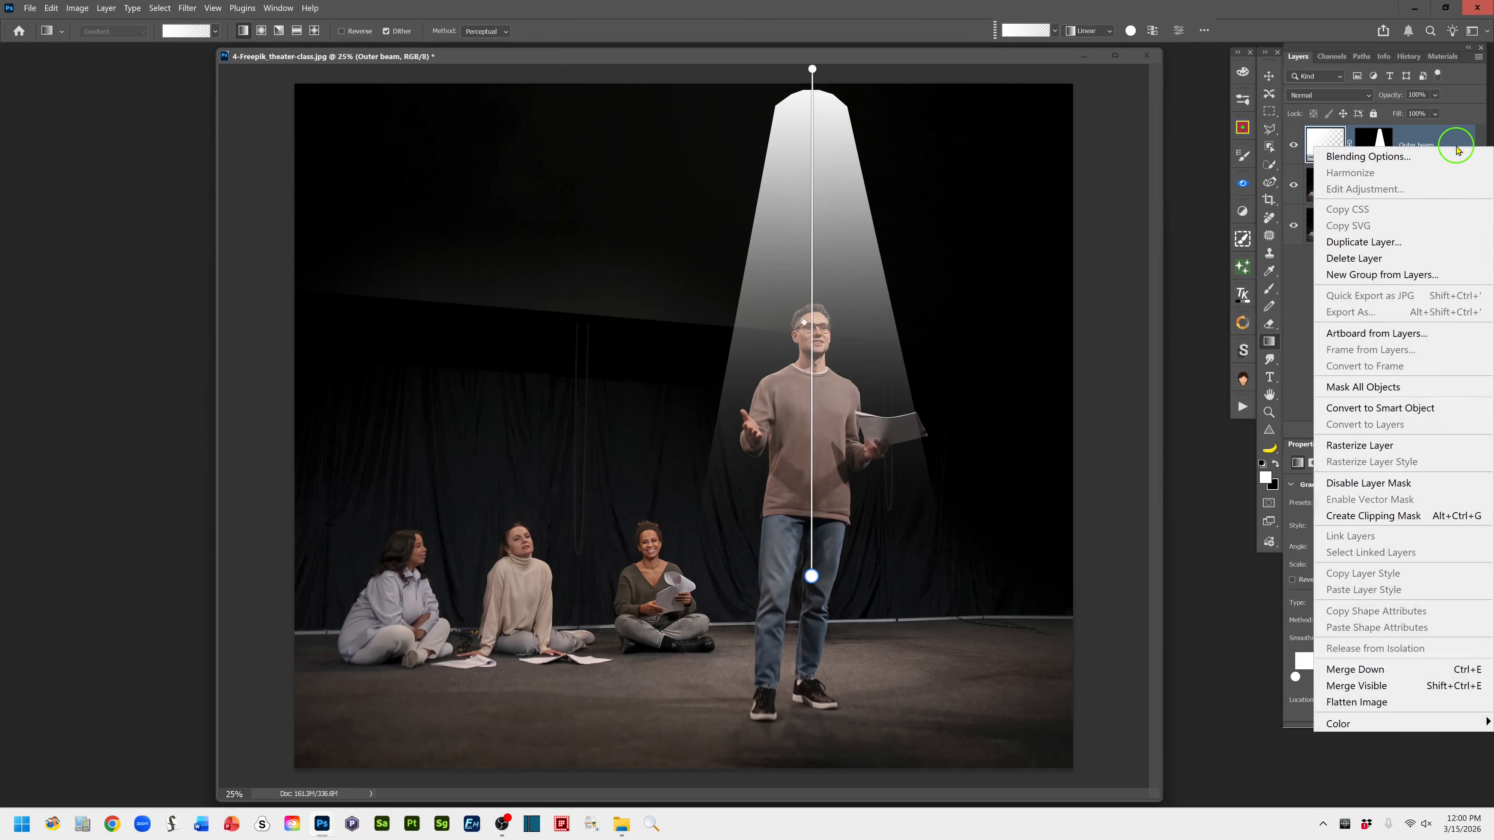
pyautogui.click(1446, 411)
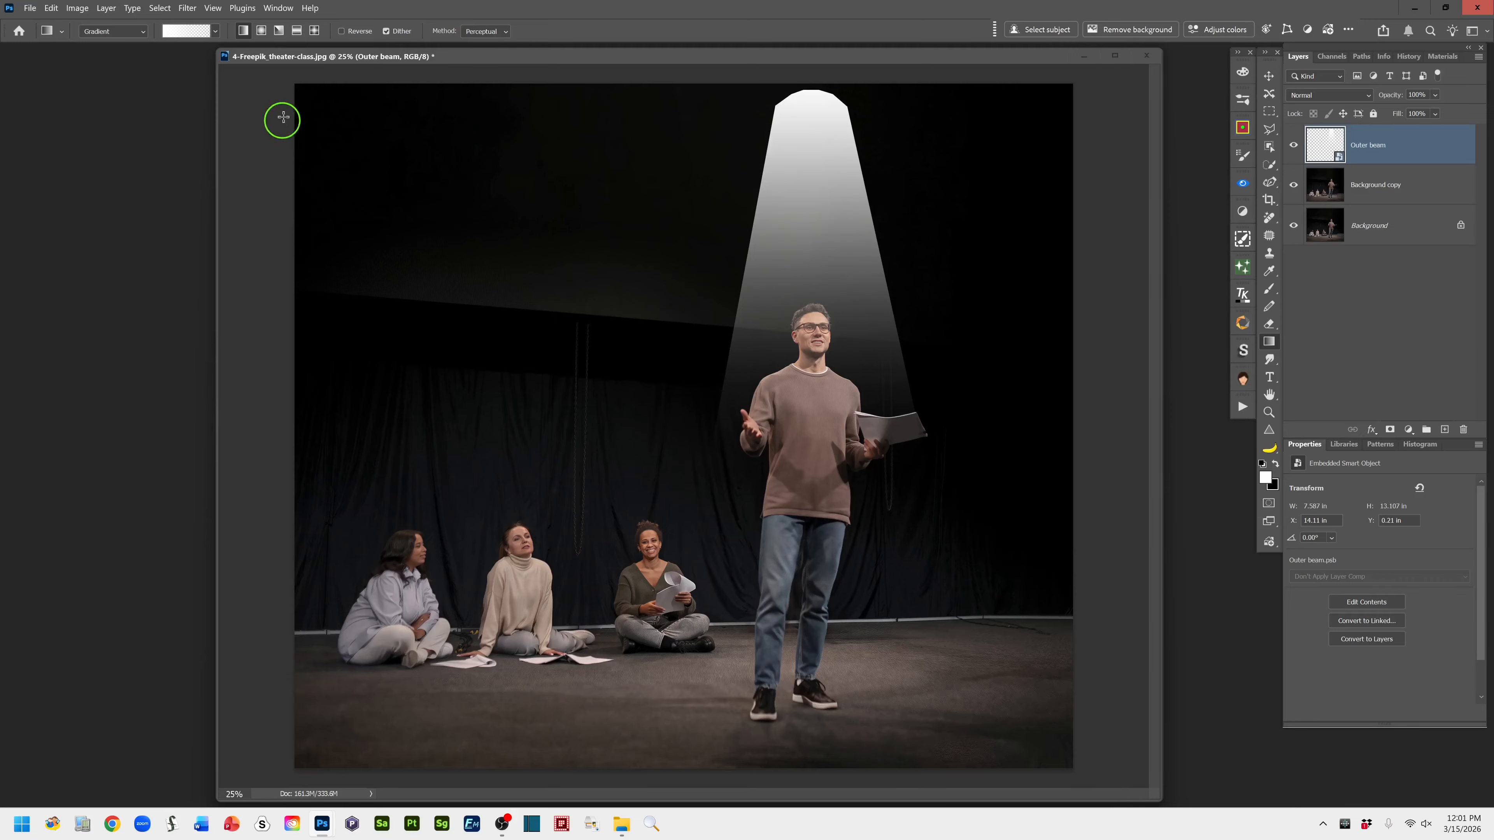
# - Start a Field Blur on the beam, move its pin near the beam's top and set the blur to 31 px
pyautogui.click(187, 8)
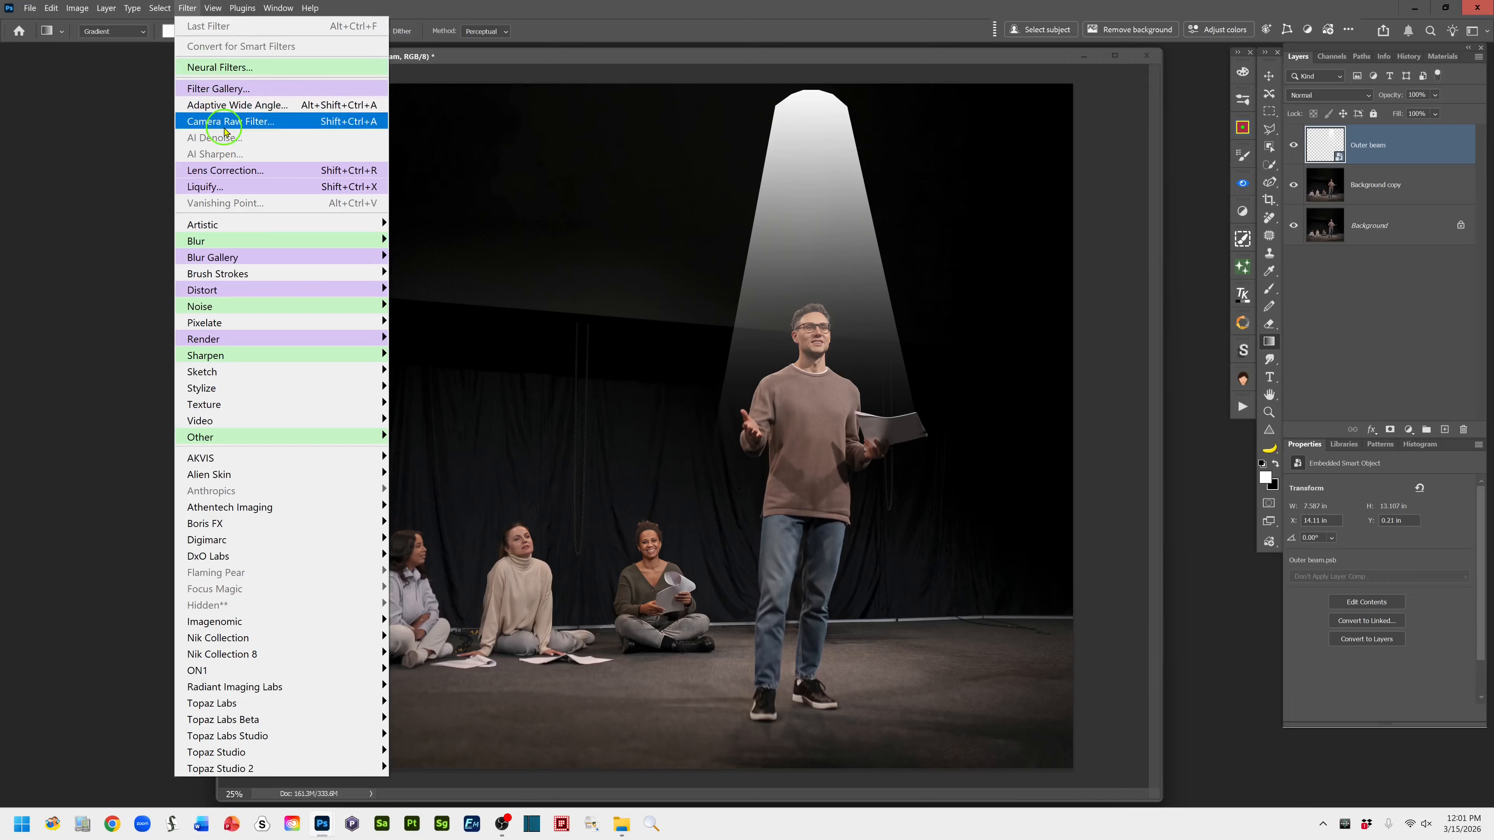
pyautogui.moveTo(268, 259)
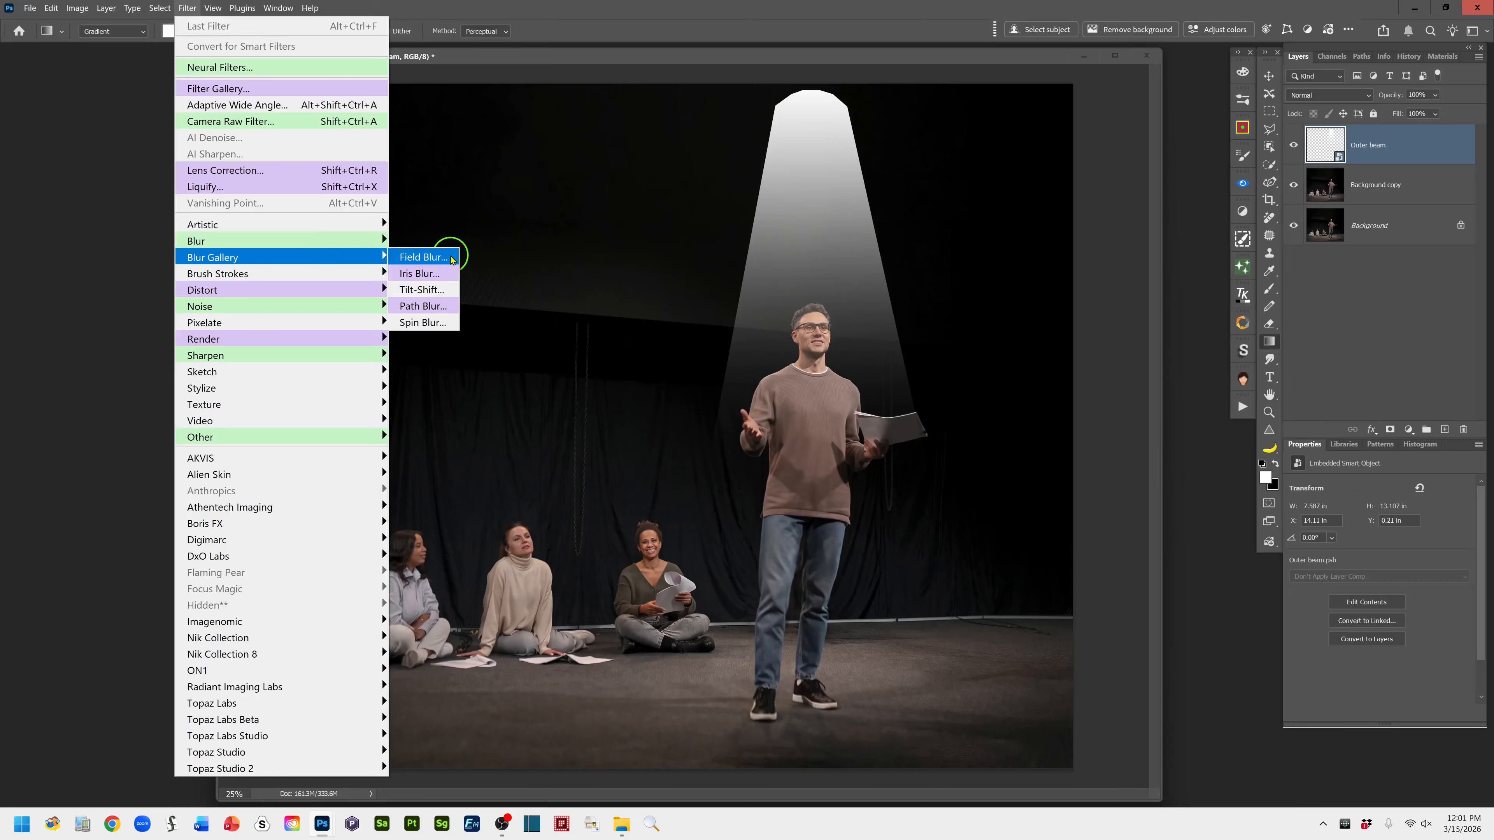
pyautogui.click(447, 260)
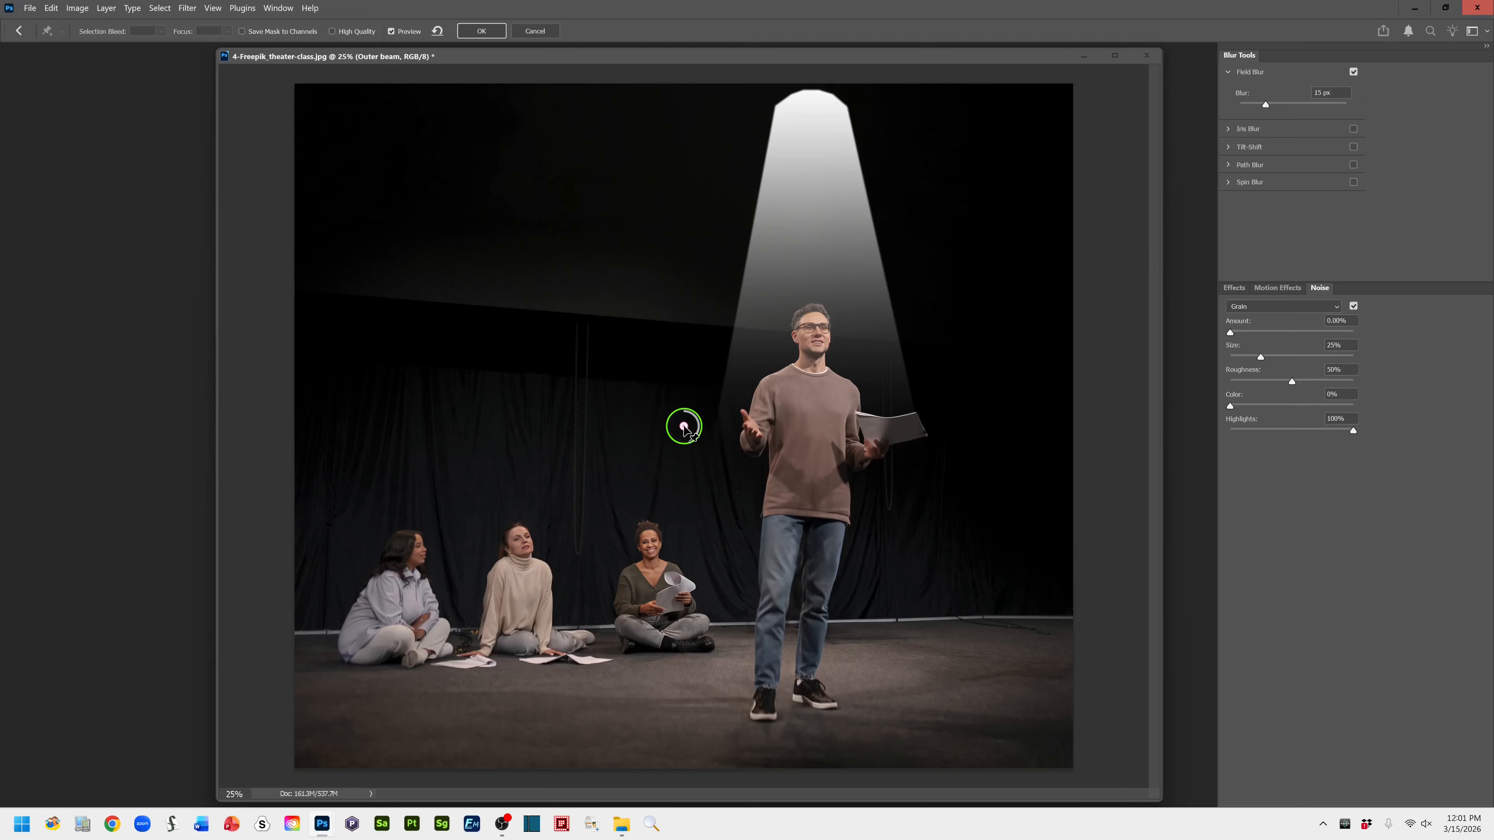
pyautogui.moveTo(685, 428); pyautogui.dragTo(811, 137)
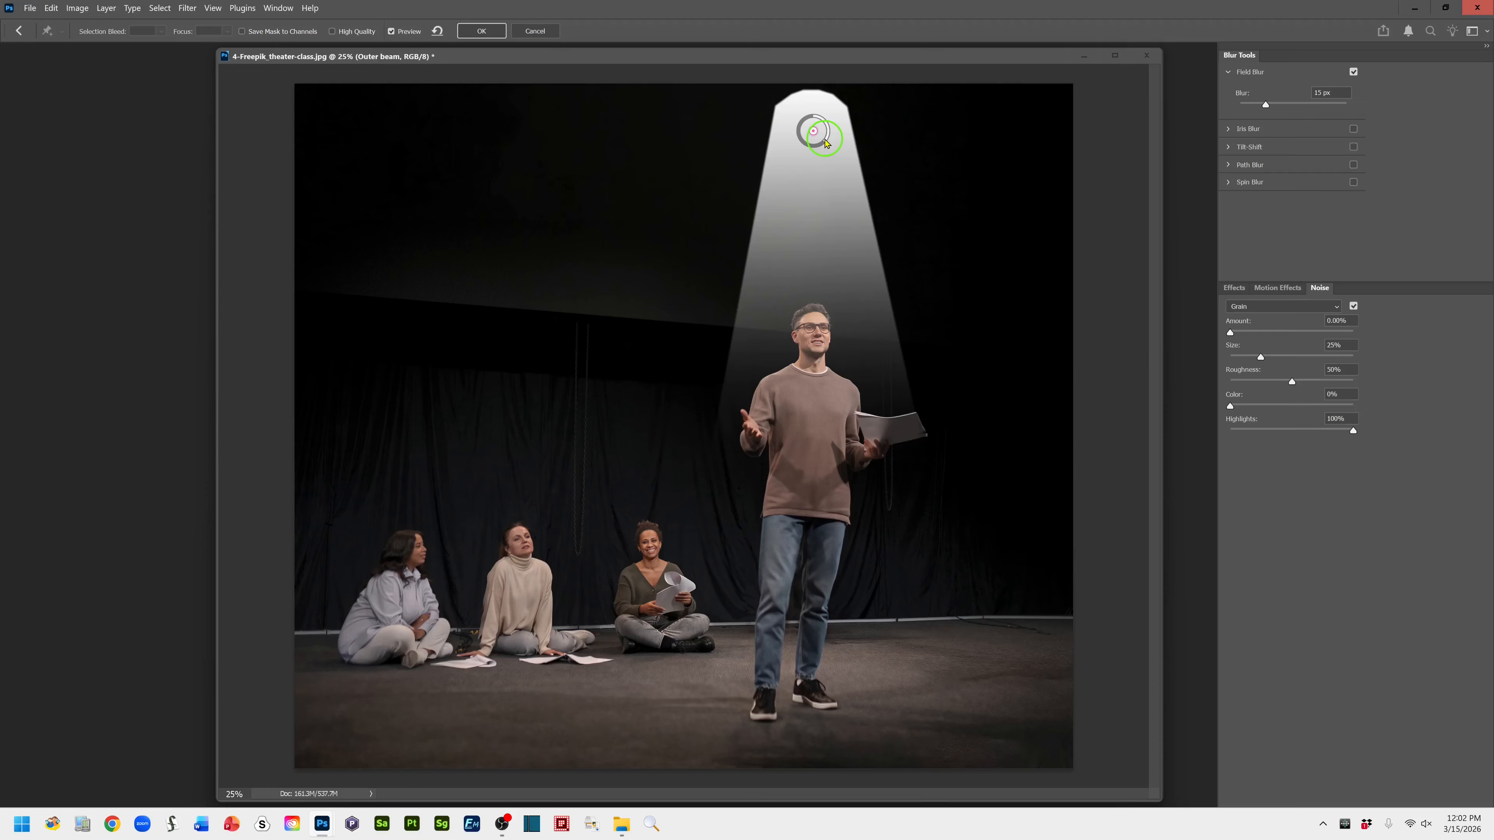
pyautogui.moveTo(826, 142)
pyautogui.mouseDown()
pyautogui.moveTo(794, 130)
pyautogui.moveTo(815, 152)
pyautogui.mouseUp()
pyautogui.moveTo(818, 147); pyautogui.dragTo(811, 151)
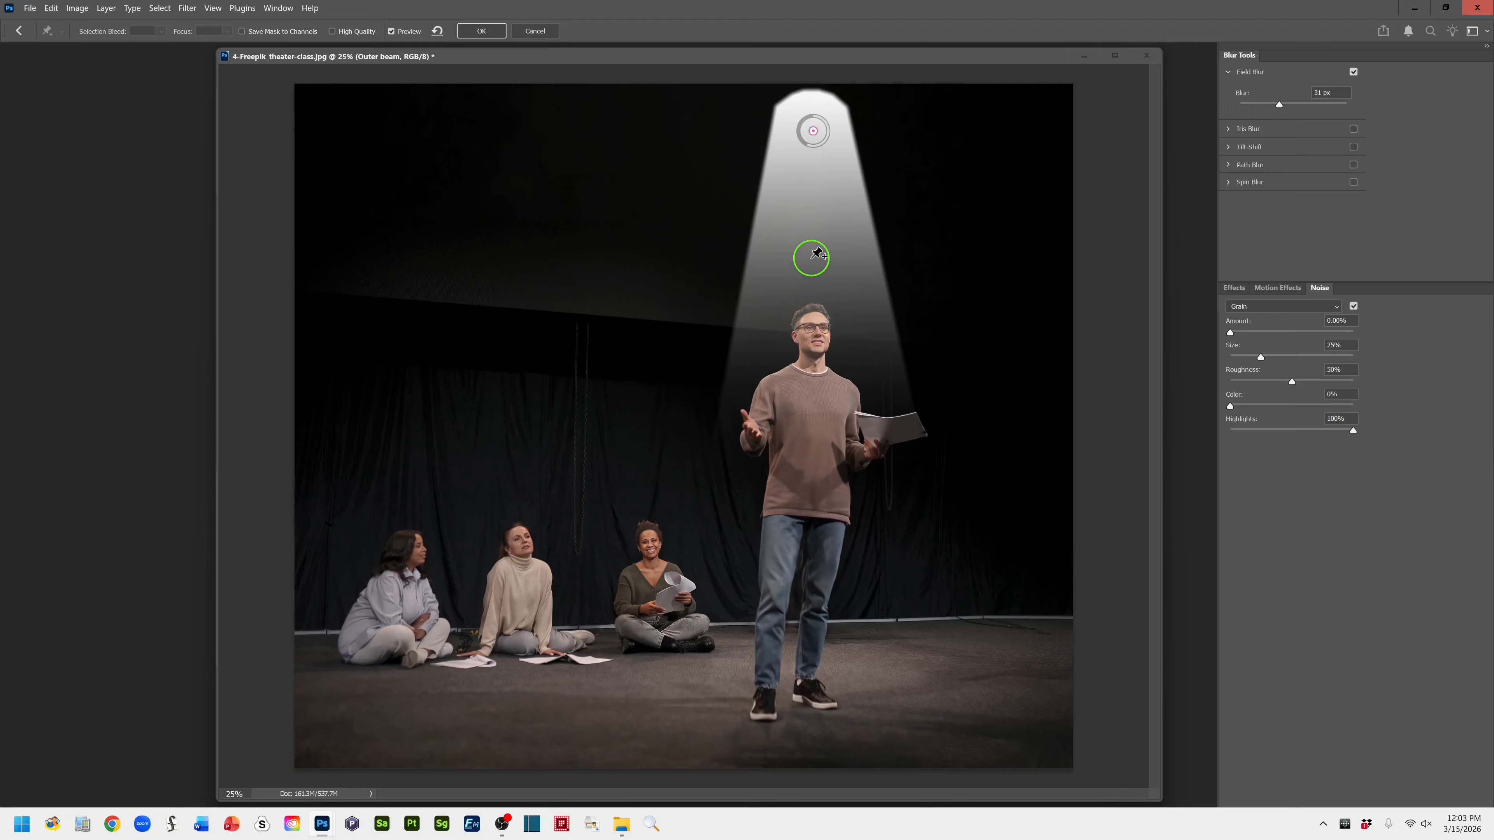
# - Add a blur pin of 150 px above the man's head and another of 165 px on his chest
pyautogui.click(811, 258)
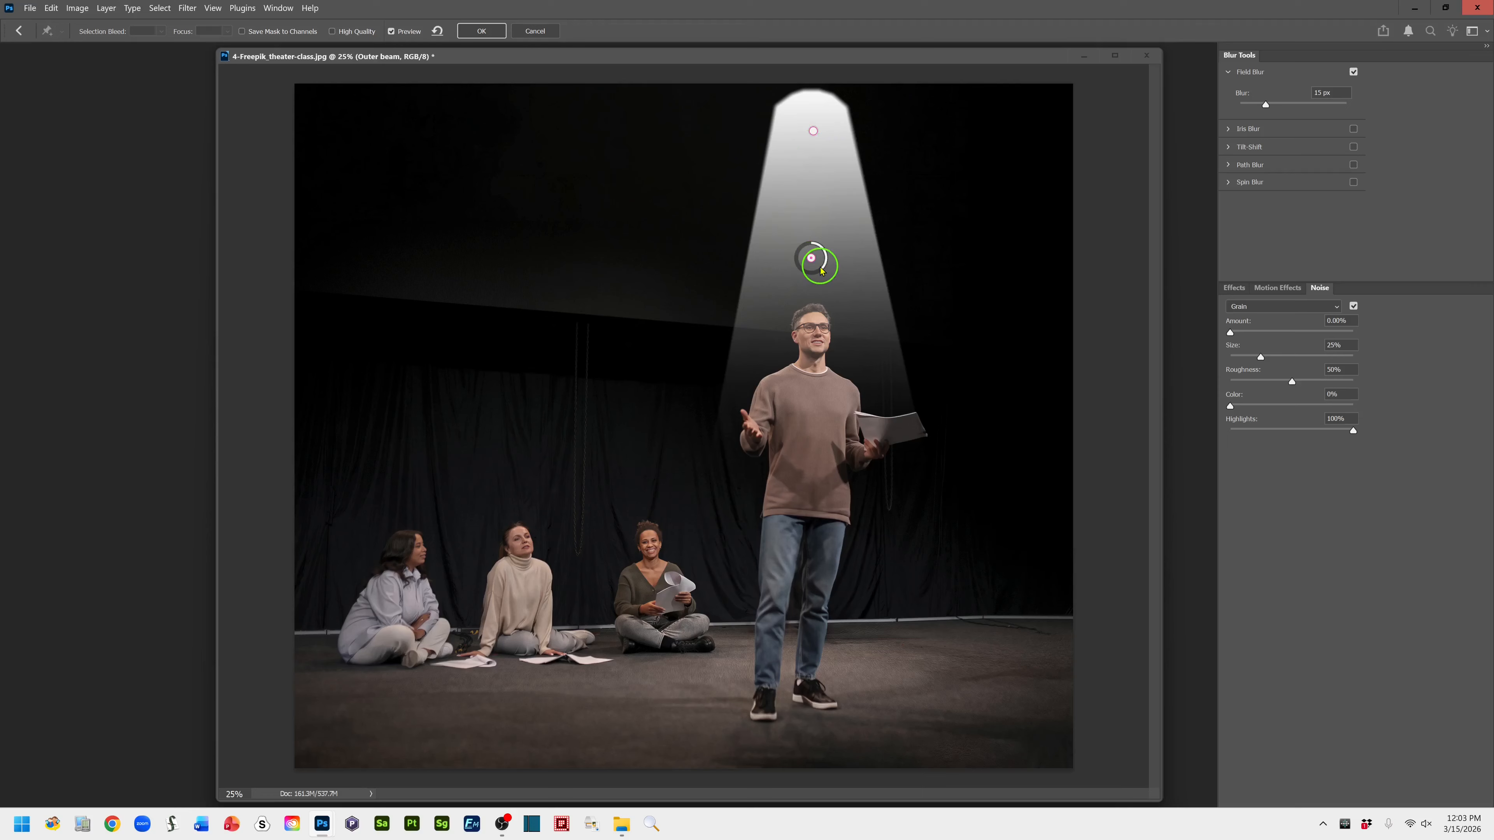
pyautogui.moveTo(821, 270); pyautogui.dragTo(801, 270)
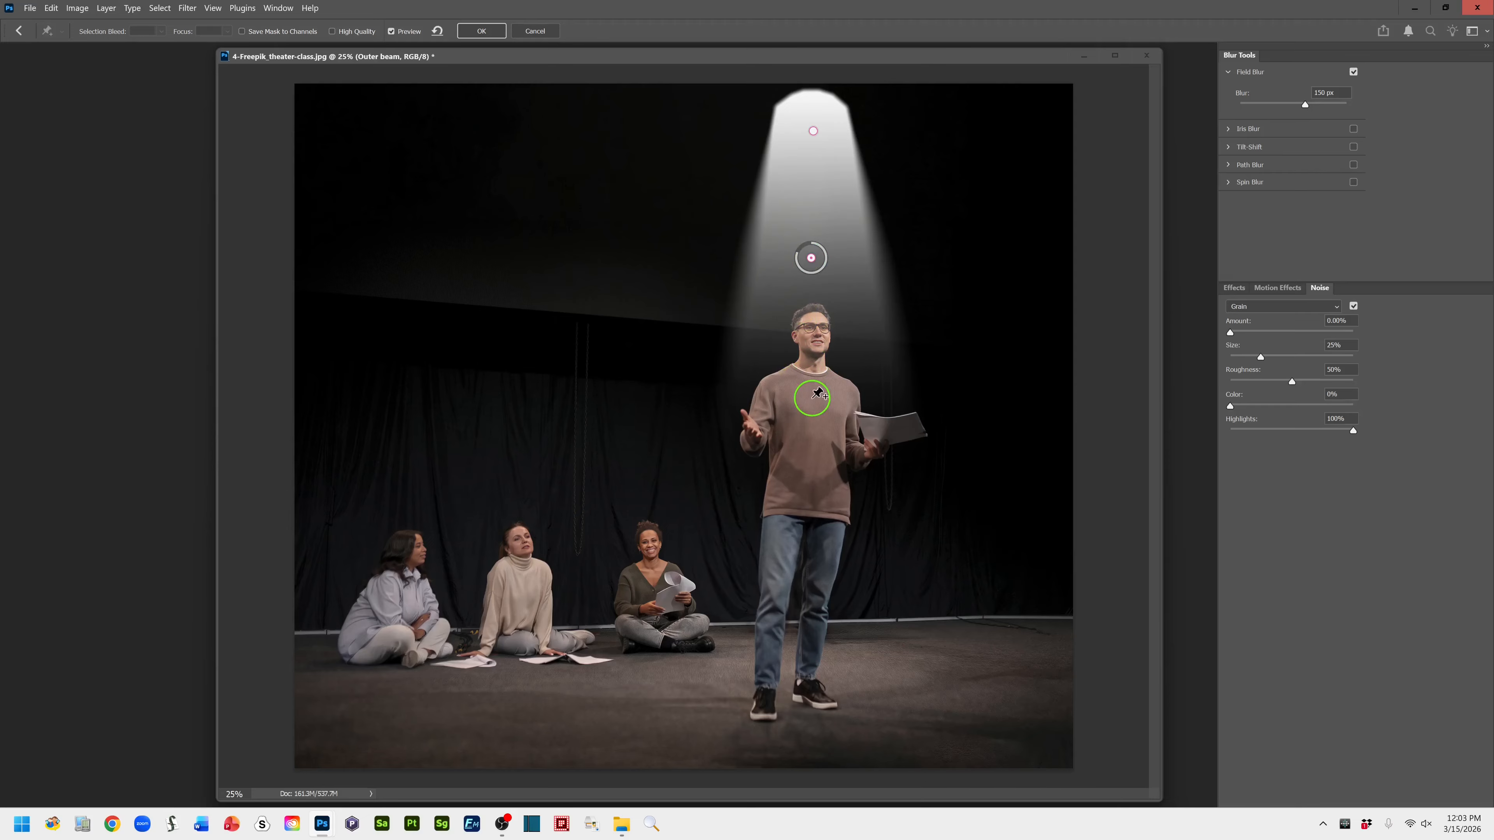
pyautogui.click(811, 385)
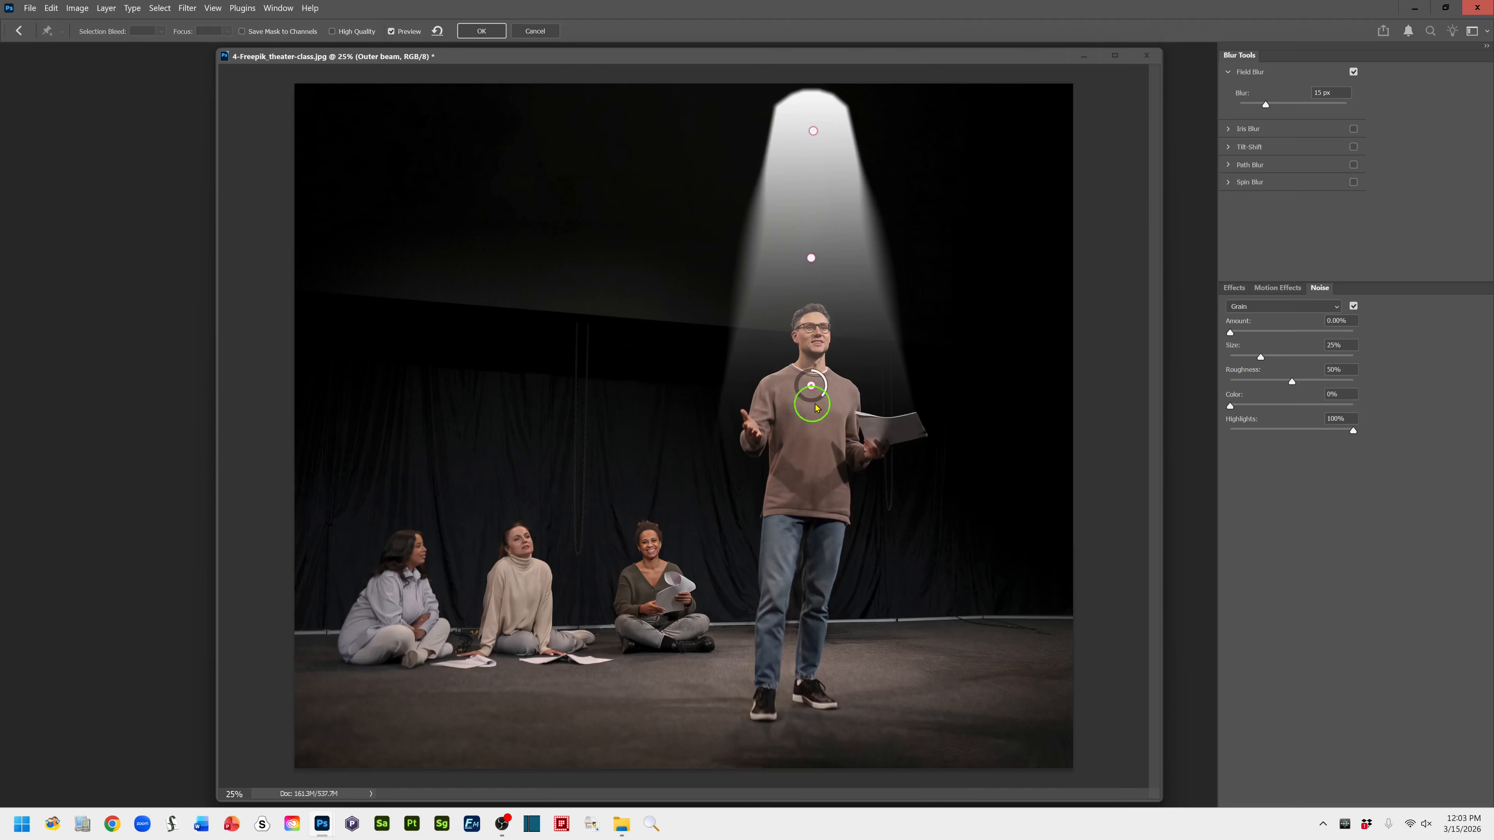
pyautogui.moveTo(822, 398); pyautogui.dragTo(815, 399)
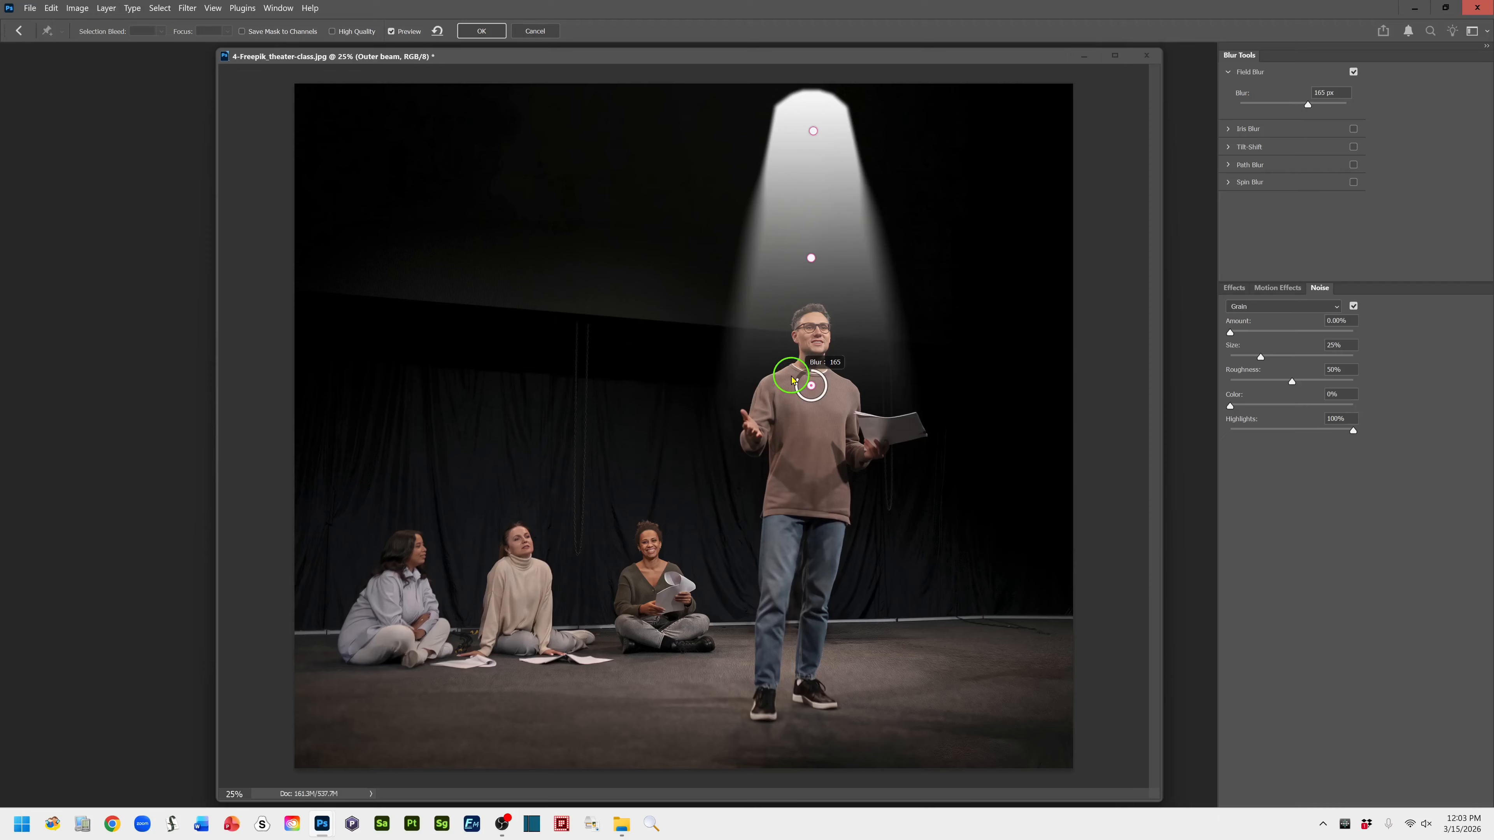
pyautogui.moveTo(792, 380); pyautogui.dragTo(789, 382)
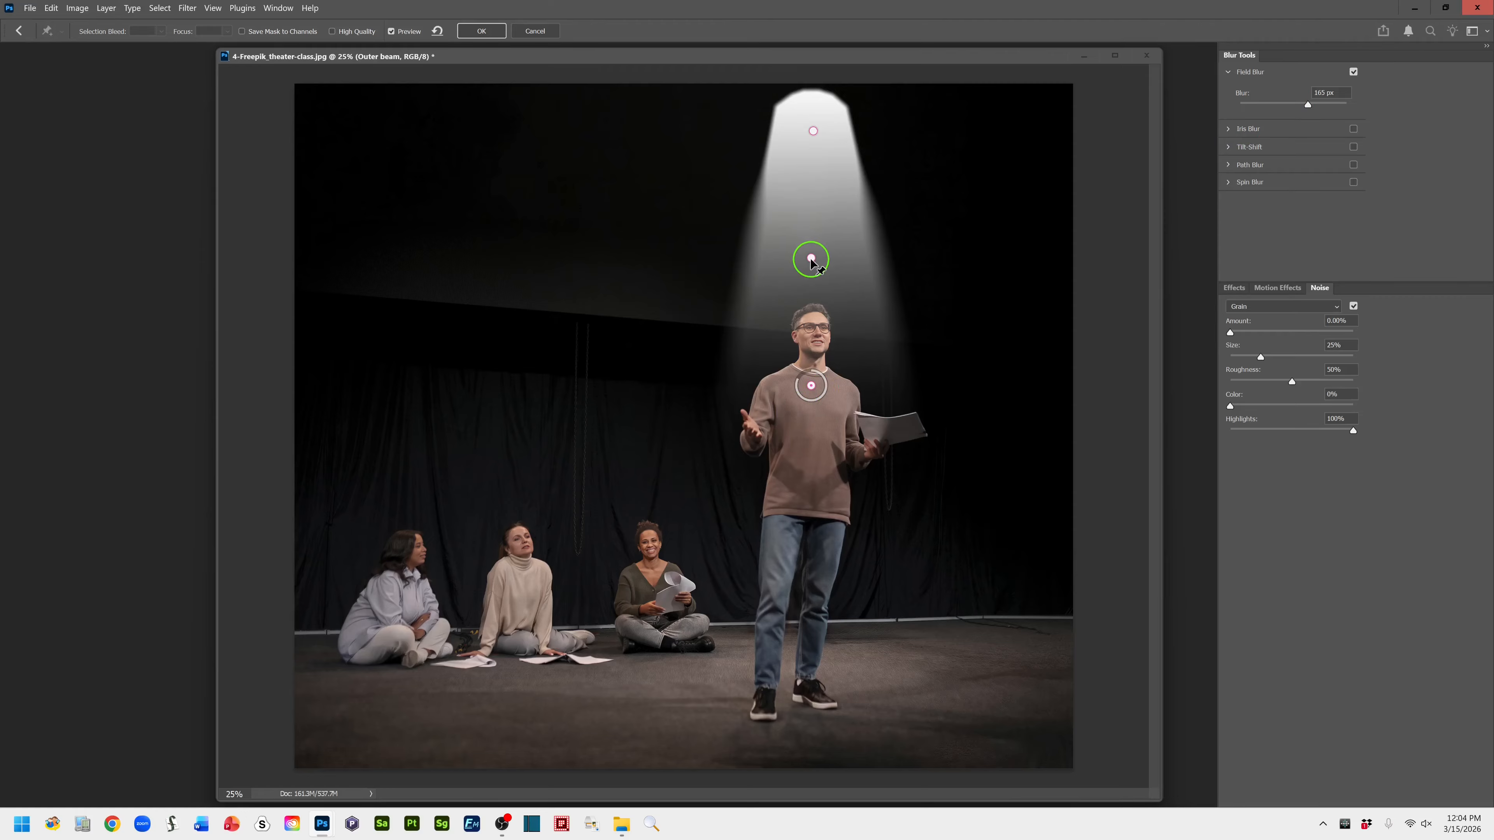
# - Nudge the middle blur pin slightly upward and apply the Field Blur with High Quality enabled
pyautogui.moveTo(810, 260); pyautogui.dragTo(813, 253)
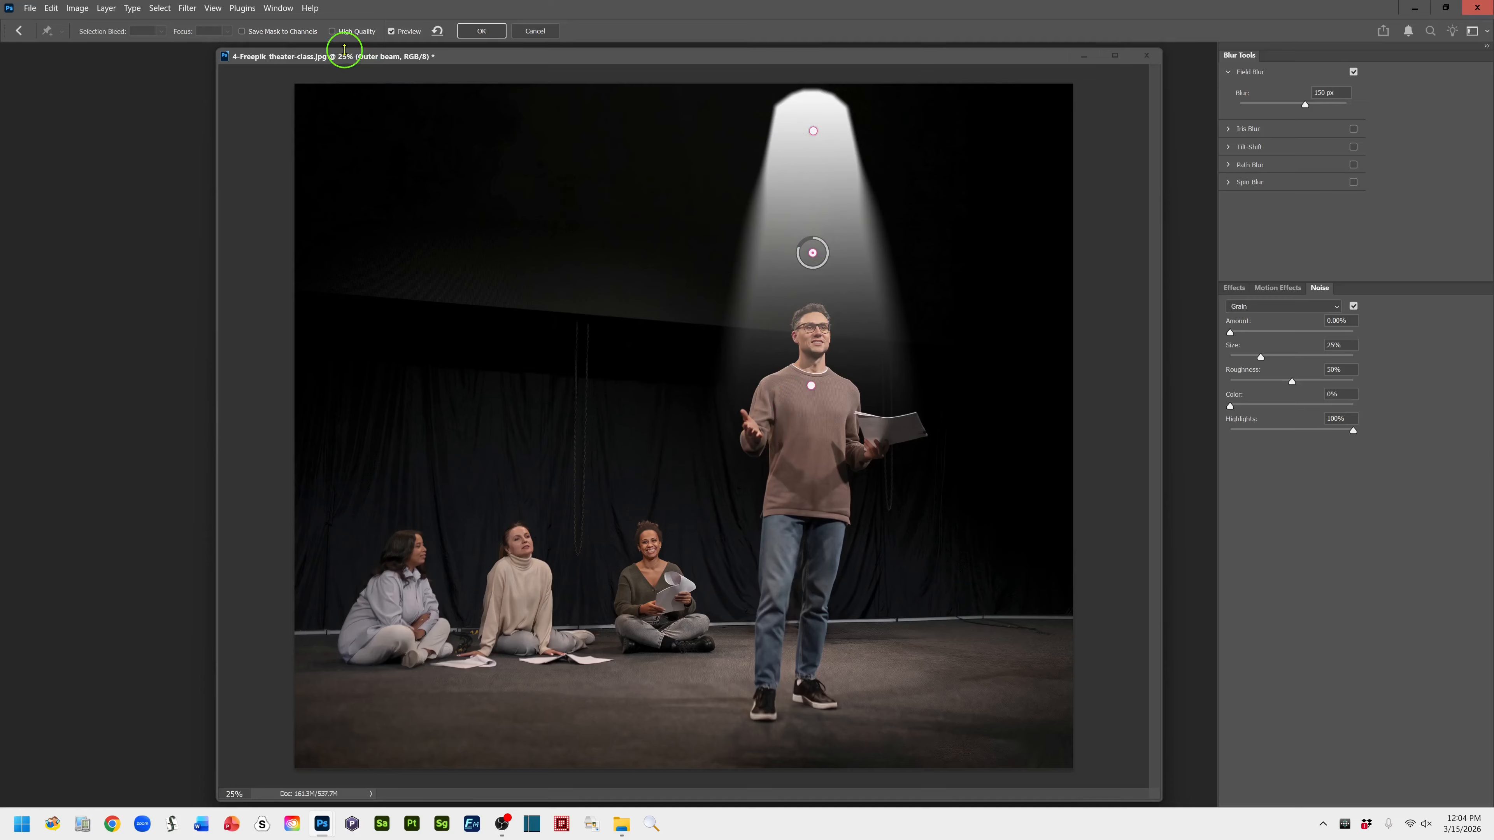
pyautogui.click(331, 31)
pyautogui.click(480, 31)
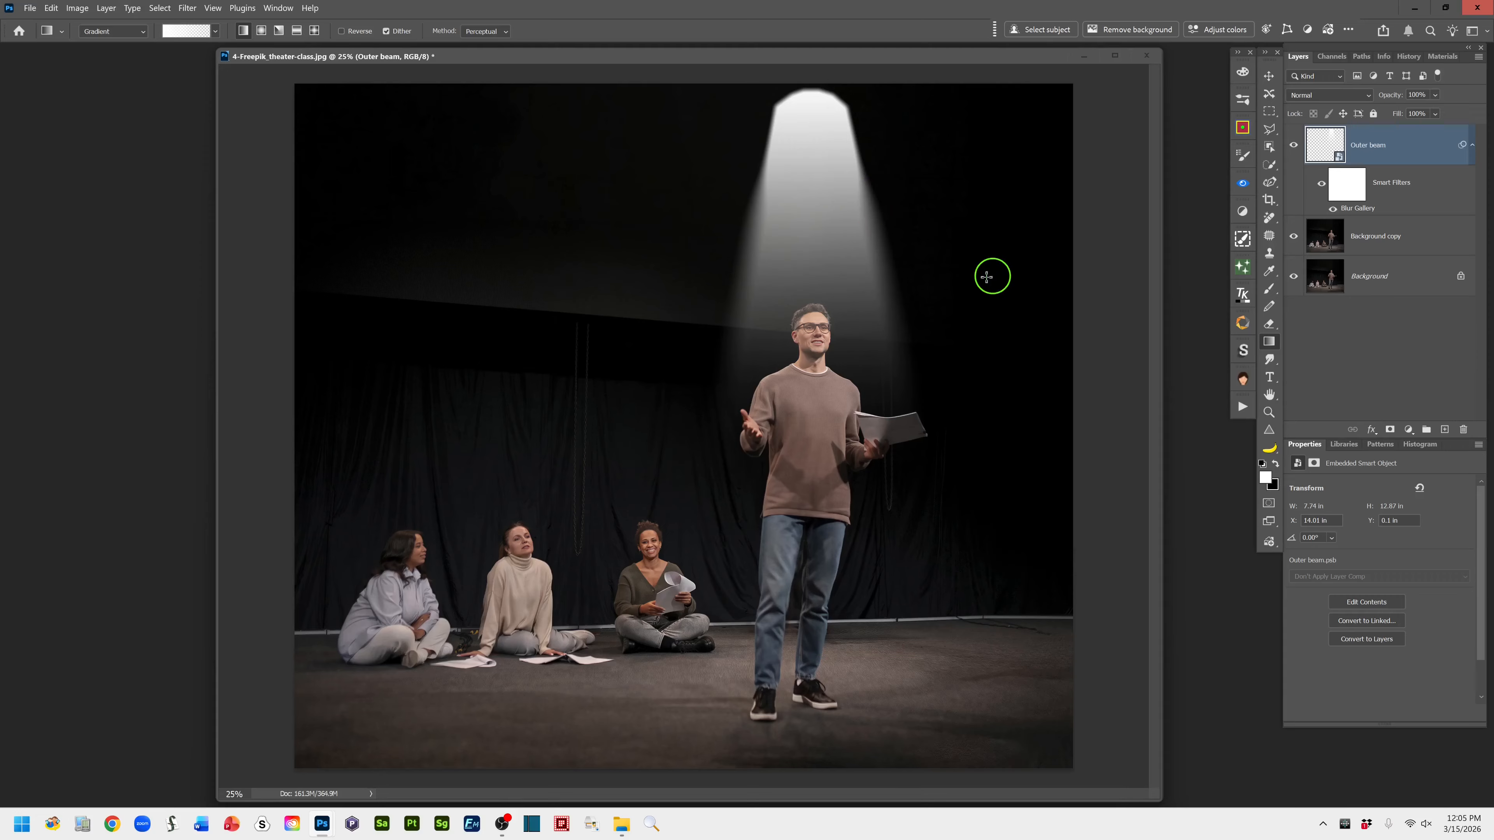
# - Reopen the Outer beam layer's Blur Gallery filter to review its pins, and cancel out of it
pyautogui.doubleClick(1353, 209)
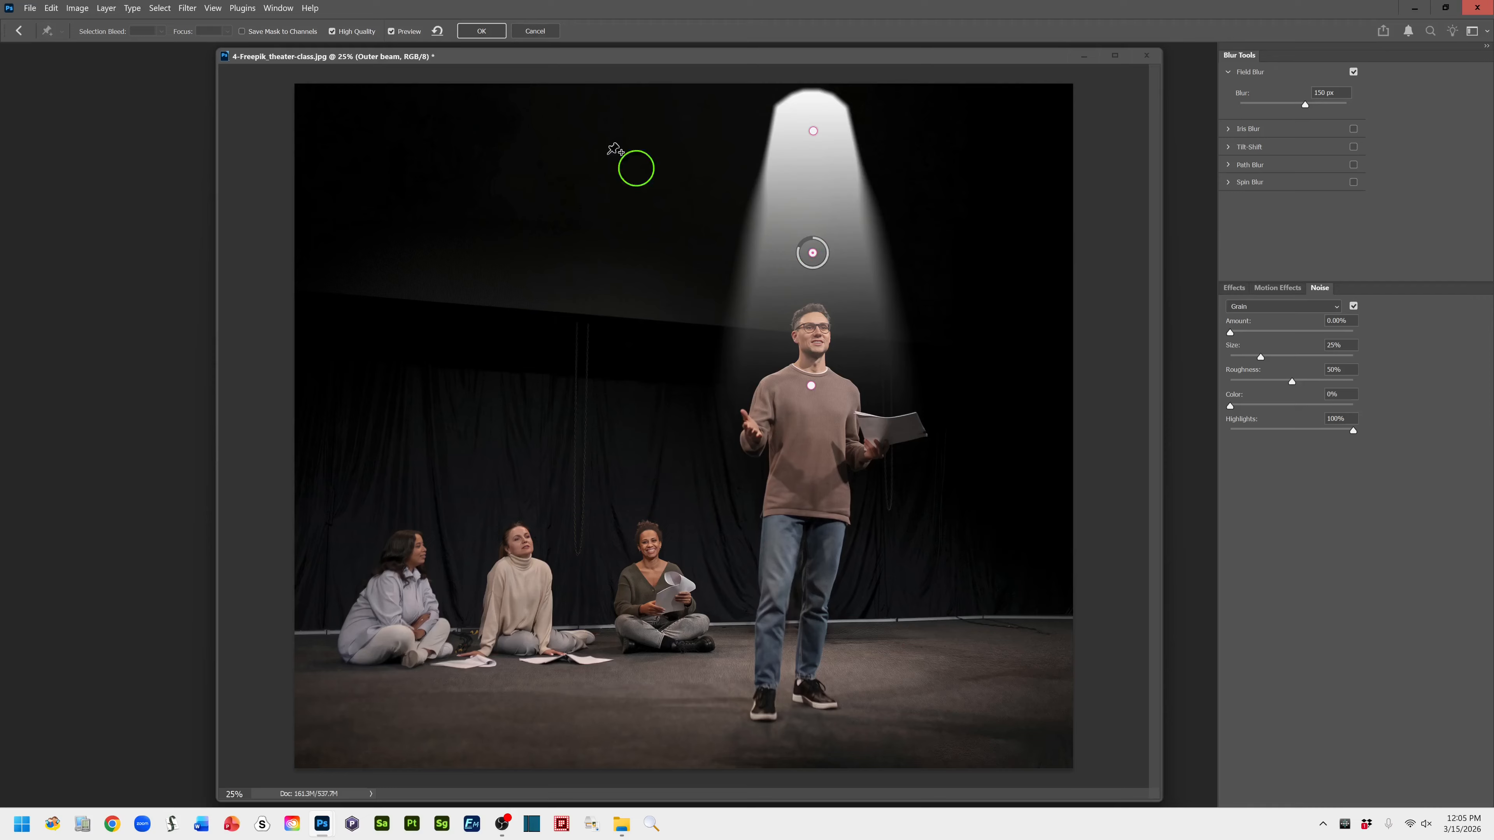
pyautogui.click(534, 31)
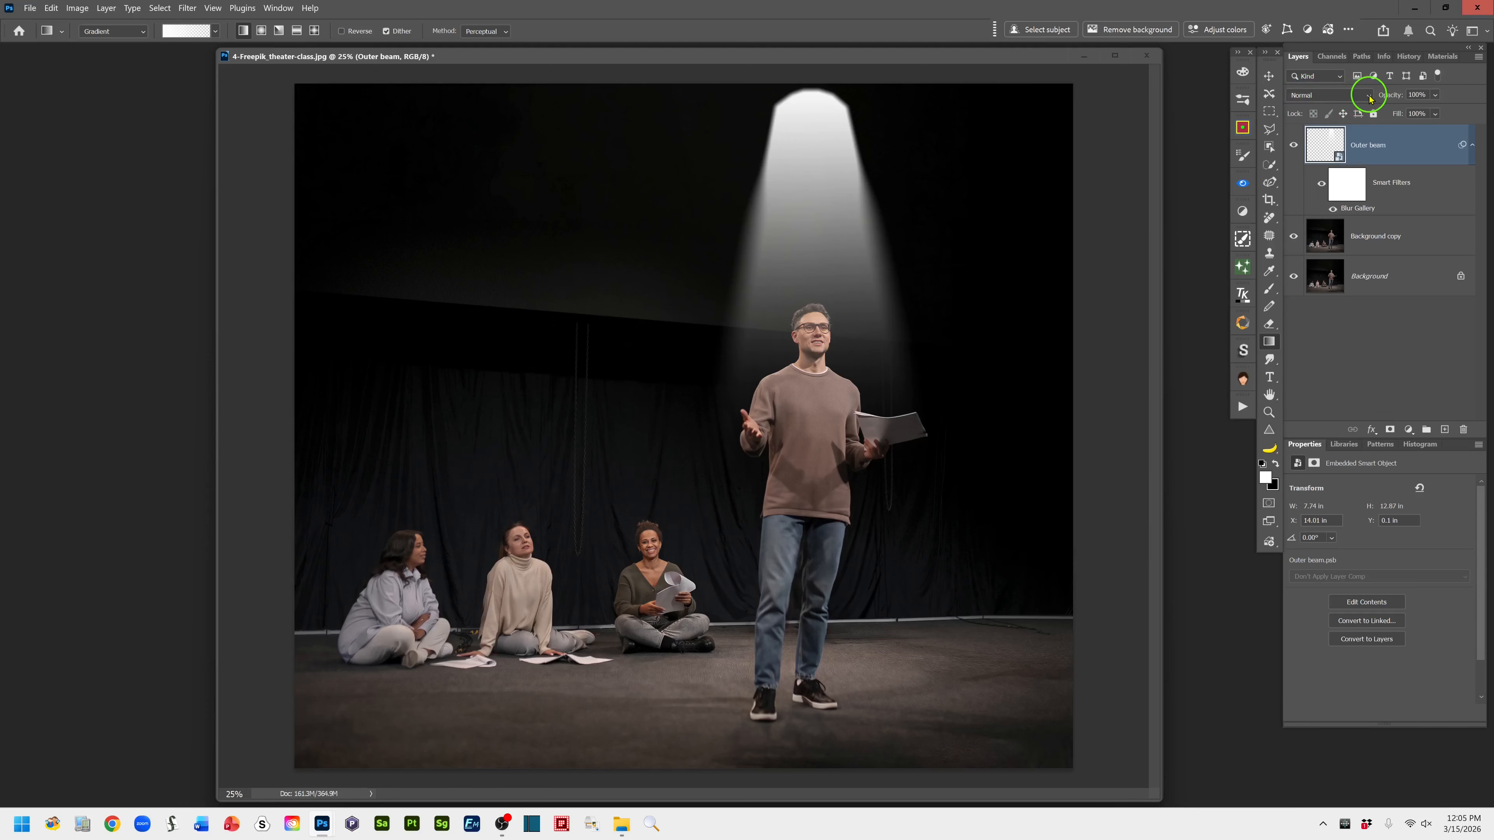
# - Try the Screen and Overlay blend modes on the Outer beam layer, toggling its visibility to compare the Overlay effect
pyautogui.click(1359, 102)
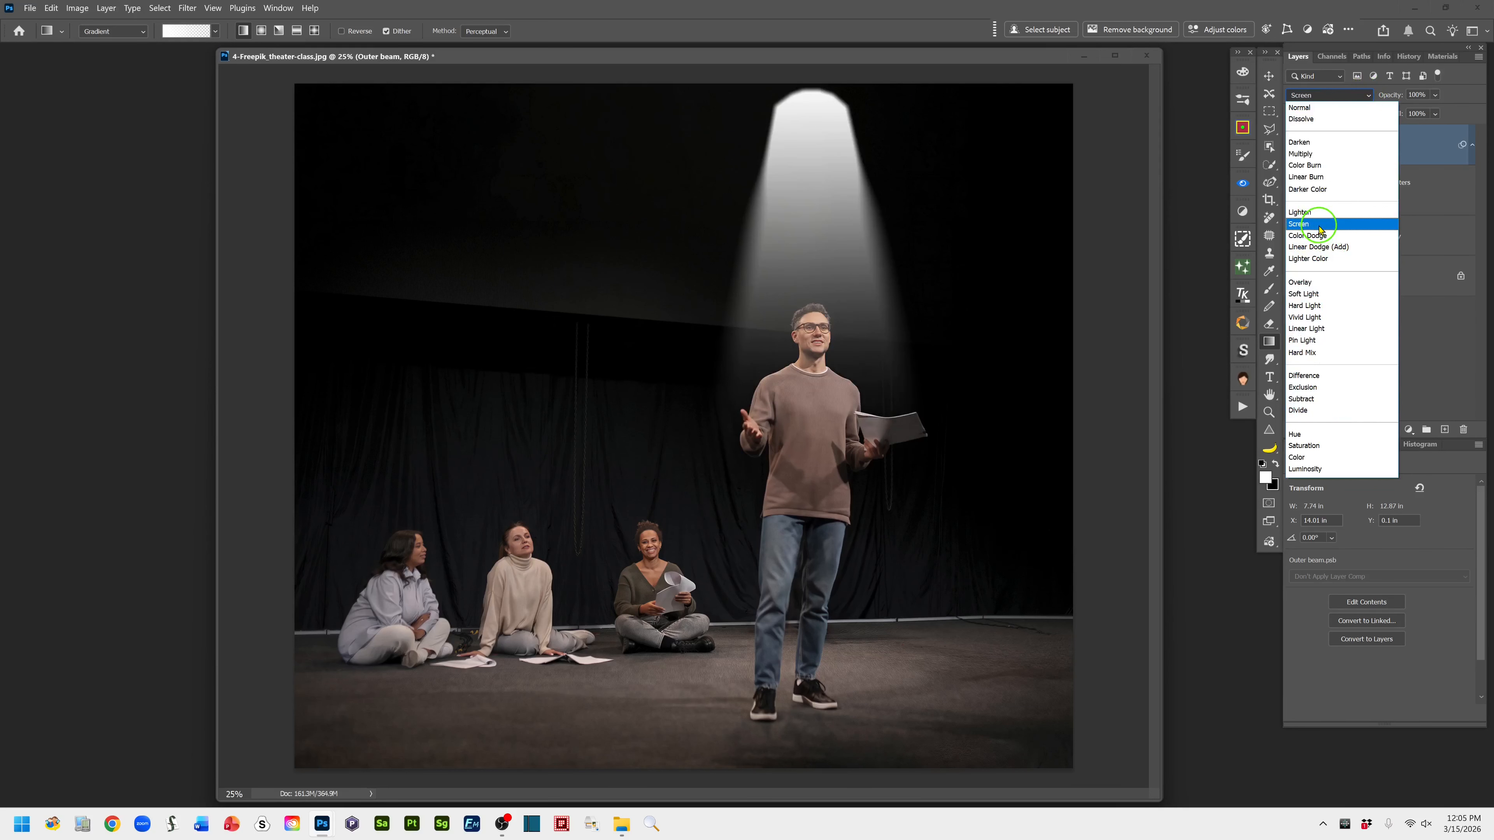
pyautogui.click(1325, 228)
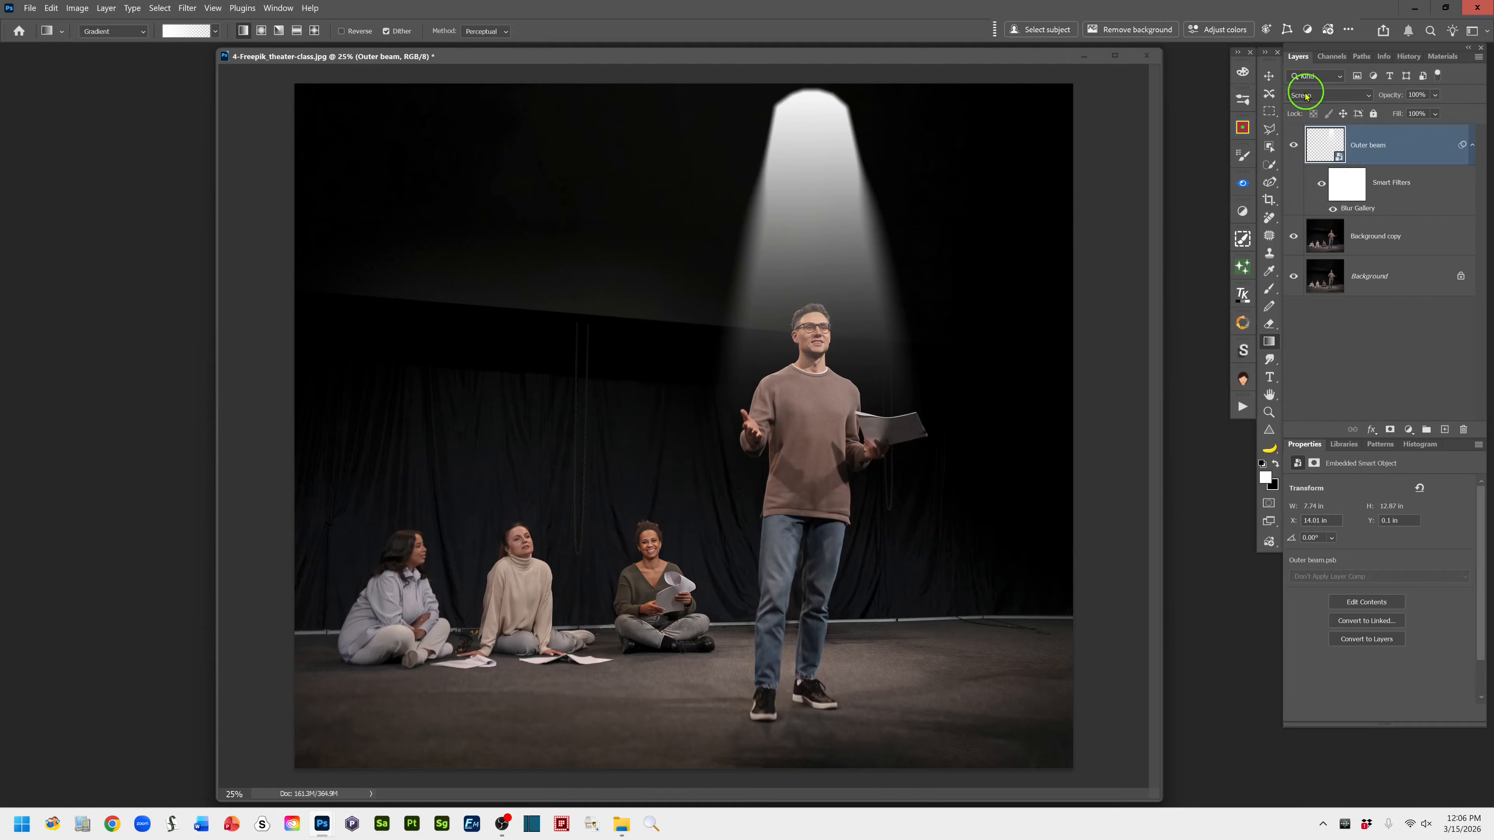
pyautogui.click(1364, 105)
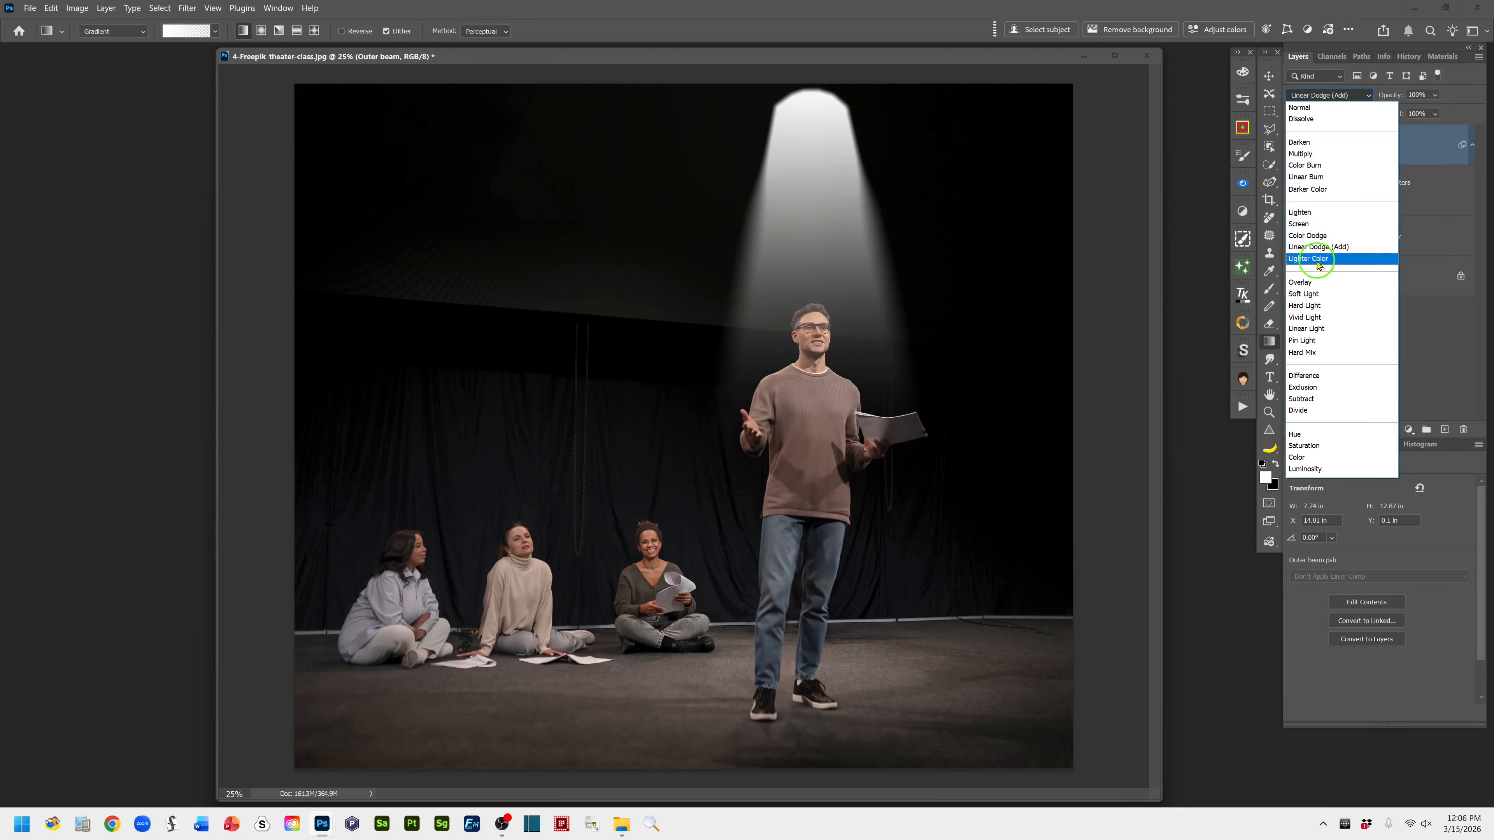
pyautogui.click(1303, 283)
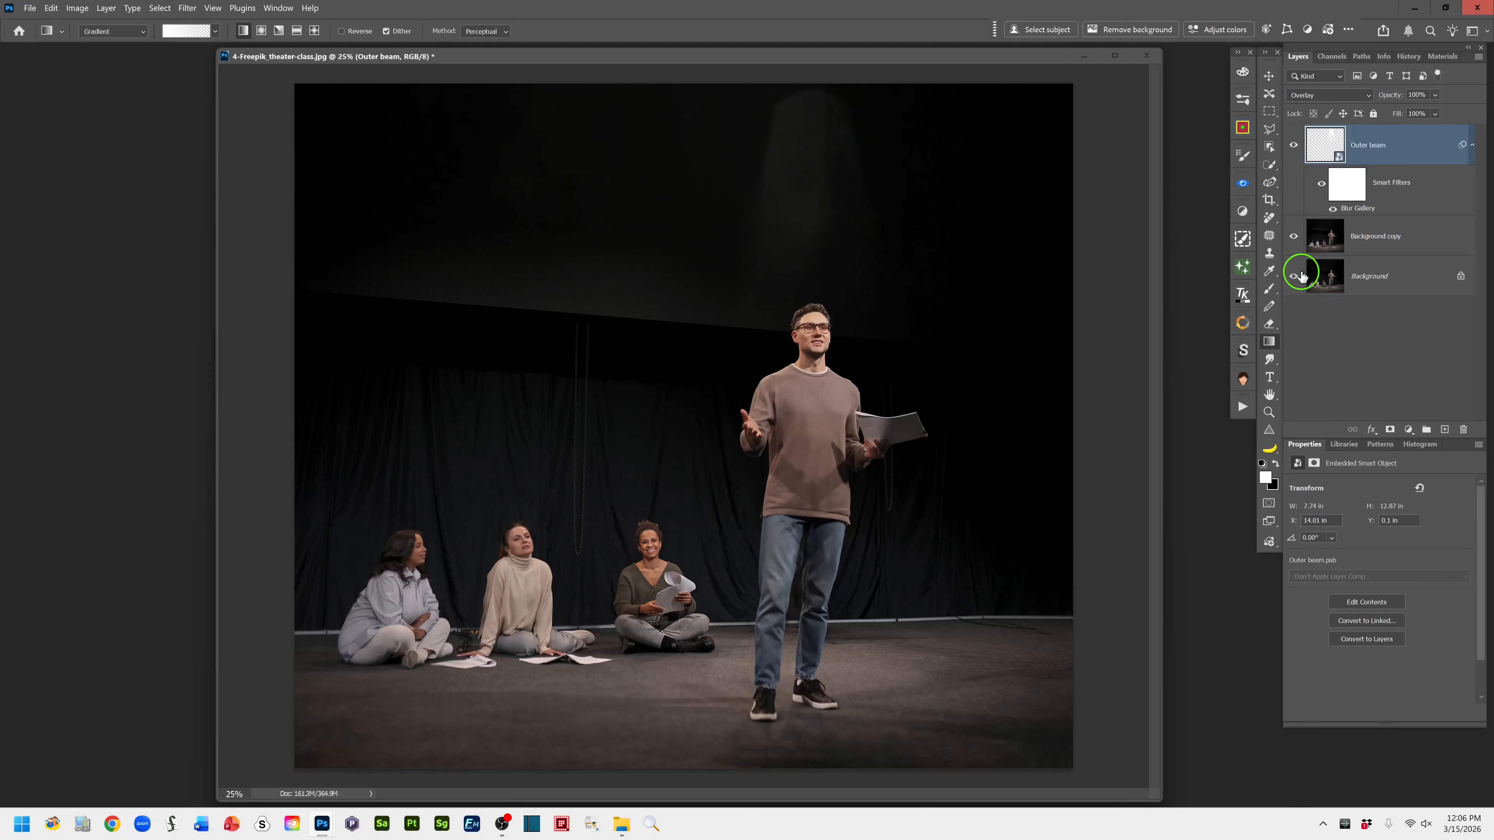
pyautogui.click(1293, 145)
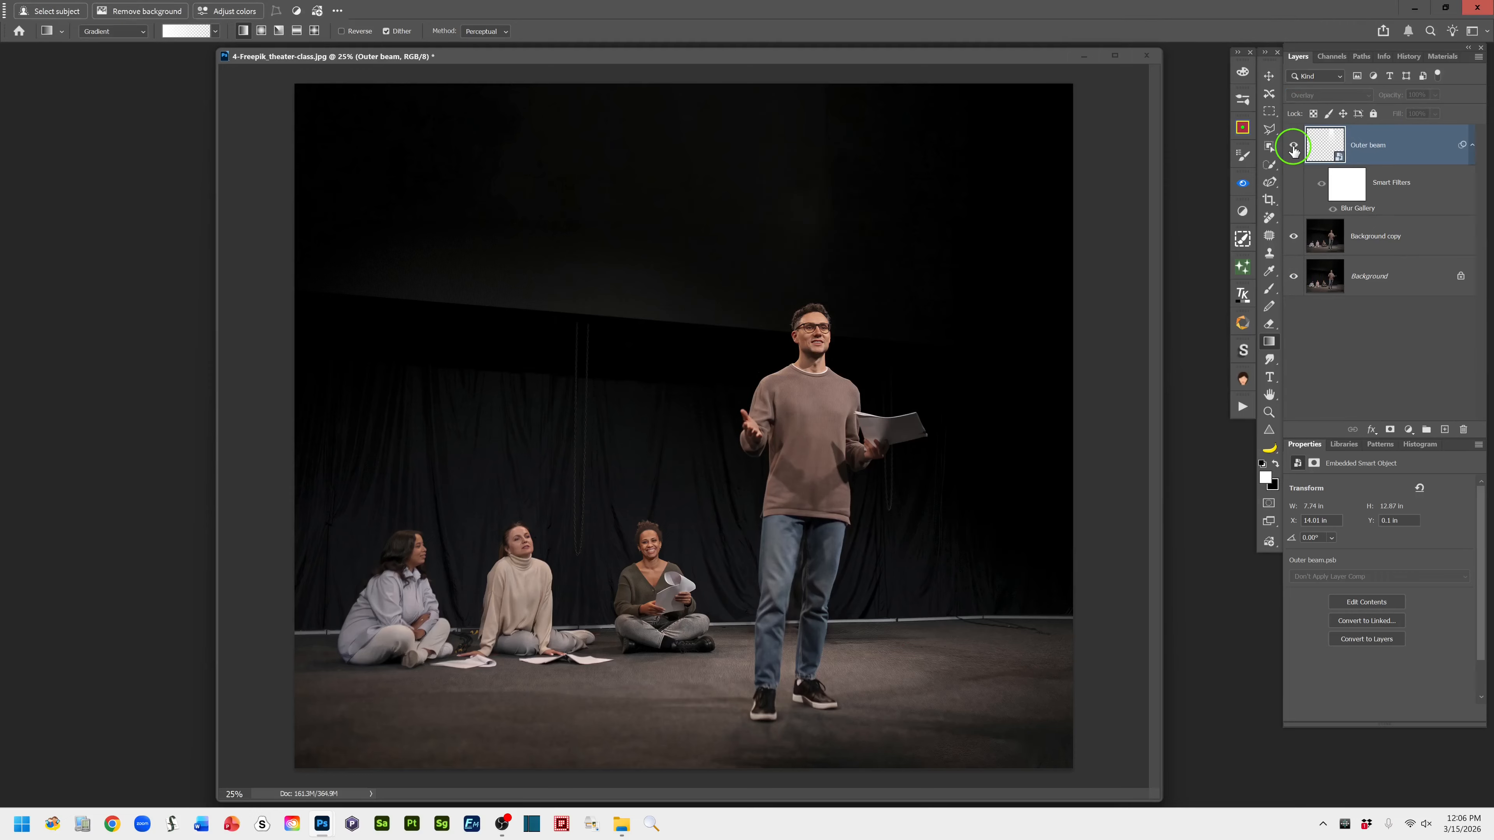
pyautogui.click(1294, 147)
pyautogui.click(1293, 147)
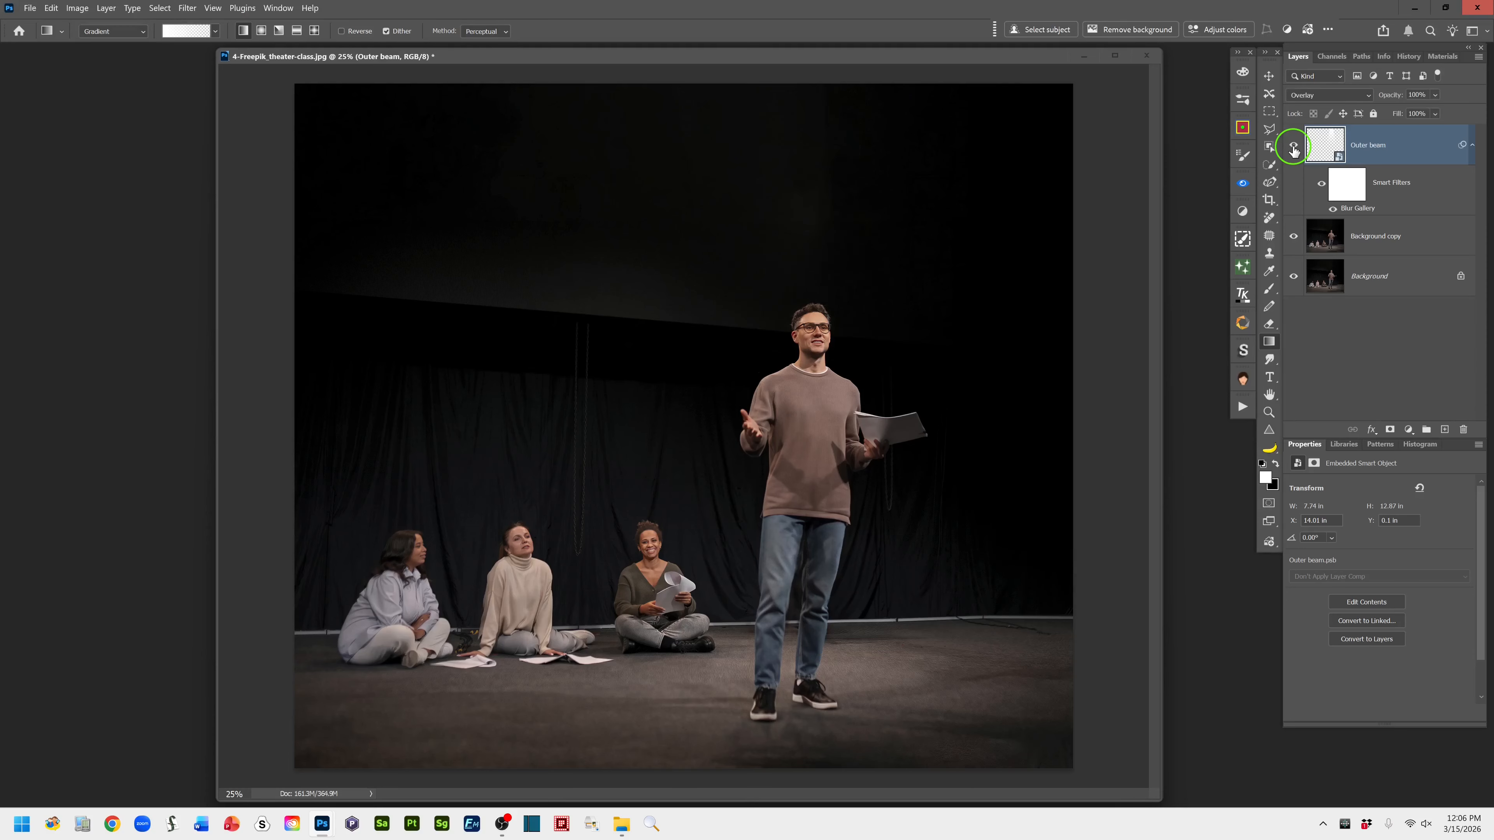
pyautogui.click(1293, 148)
pyautogui.click(1294, 151)
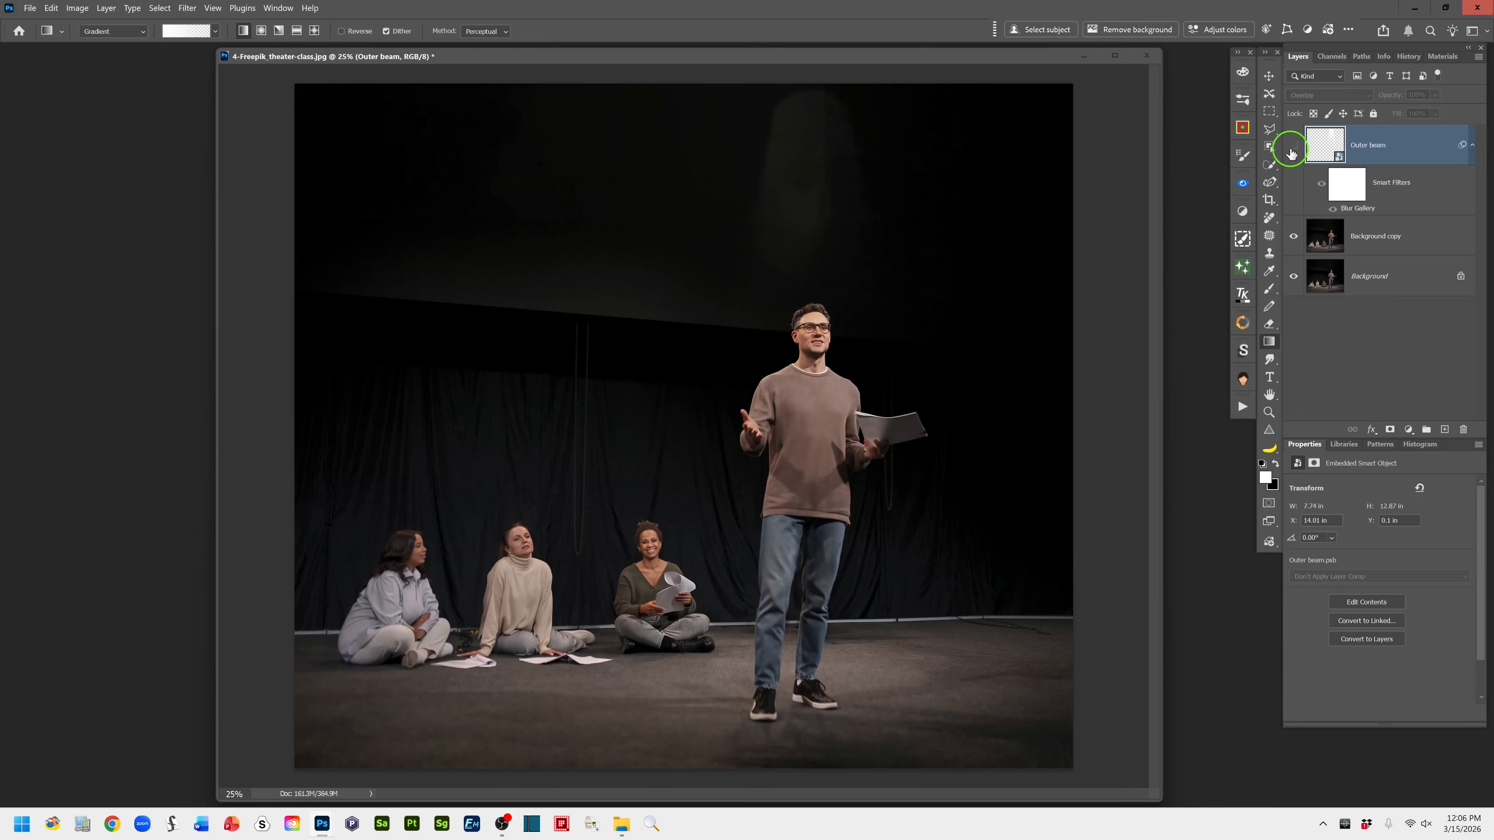
pyautogui.click(1295, 151)
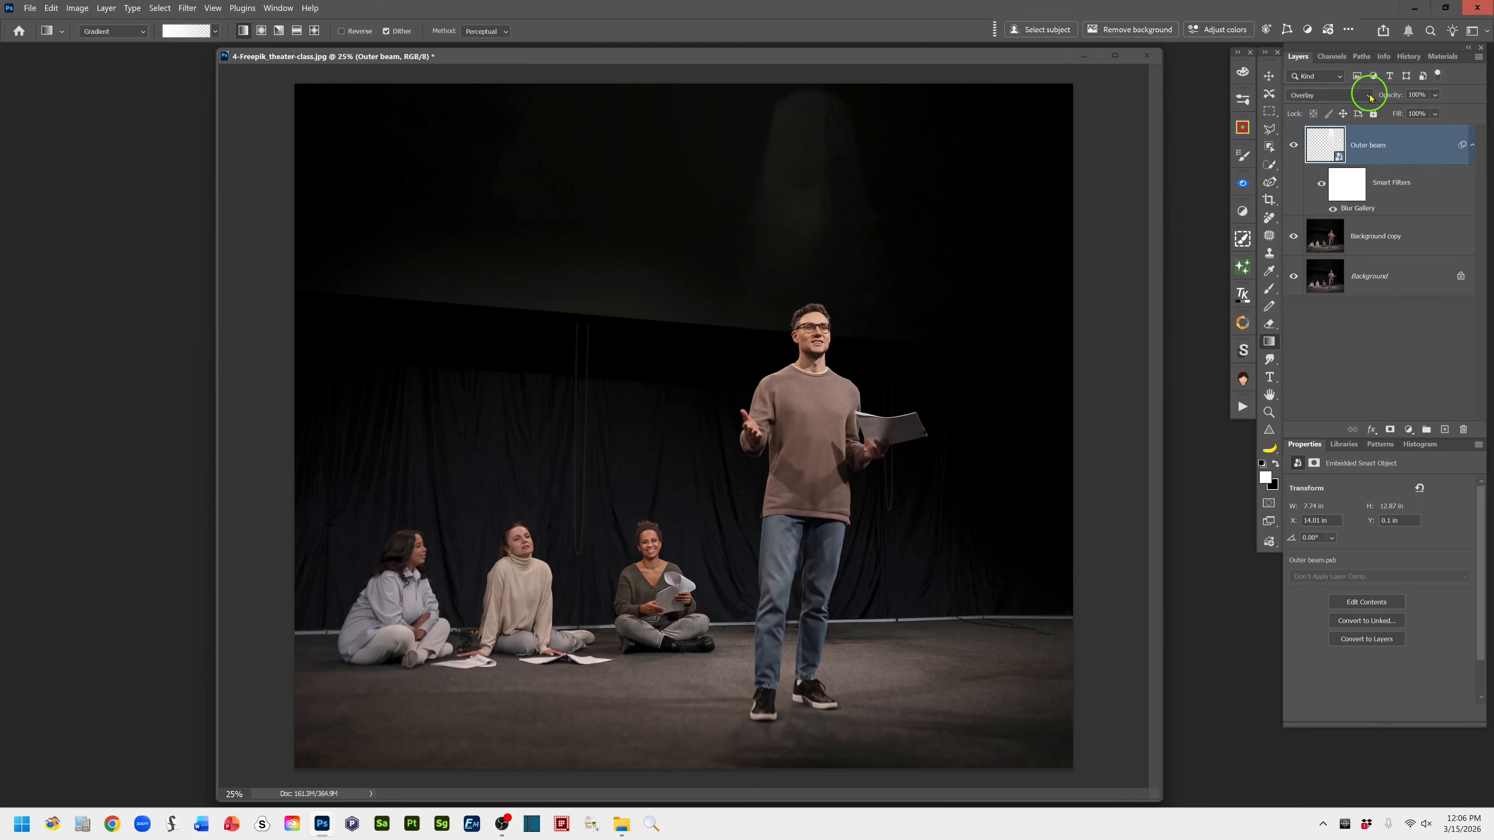
# - Set the Outer beam layer's blend mode to Screen and lower its opacity to 46%
pyautogui.click(1352, 95)
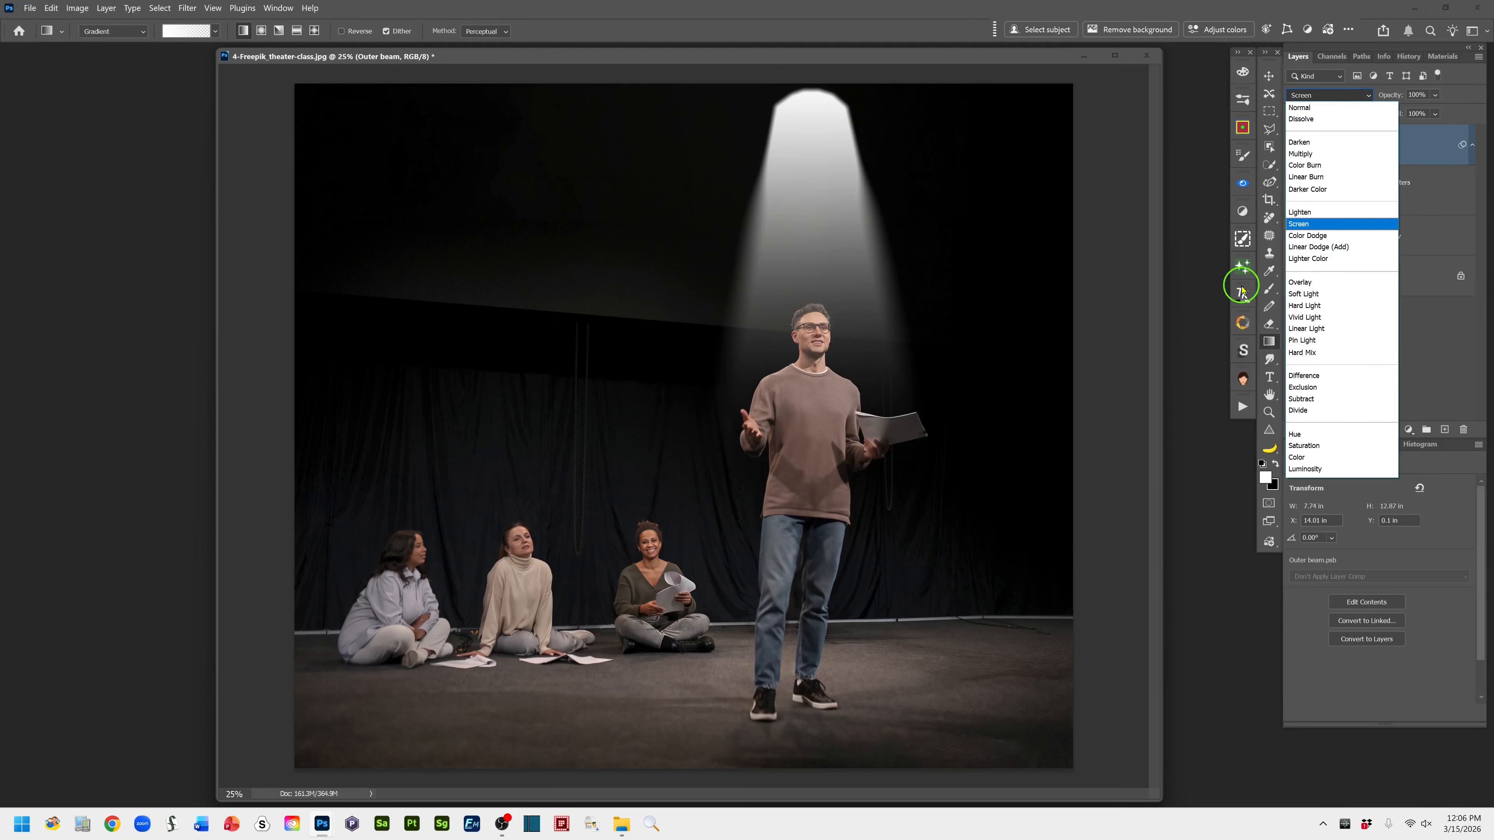
pyautogui.click(1300, 225)
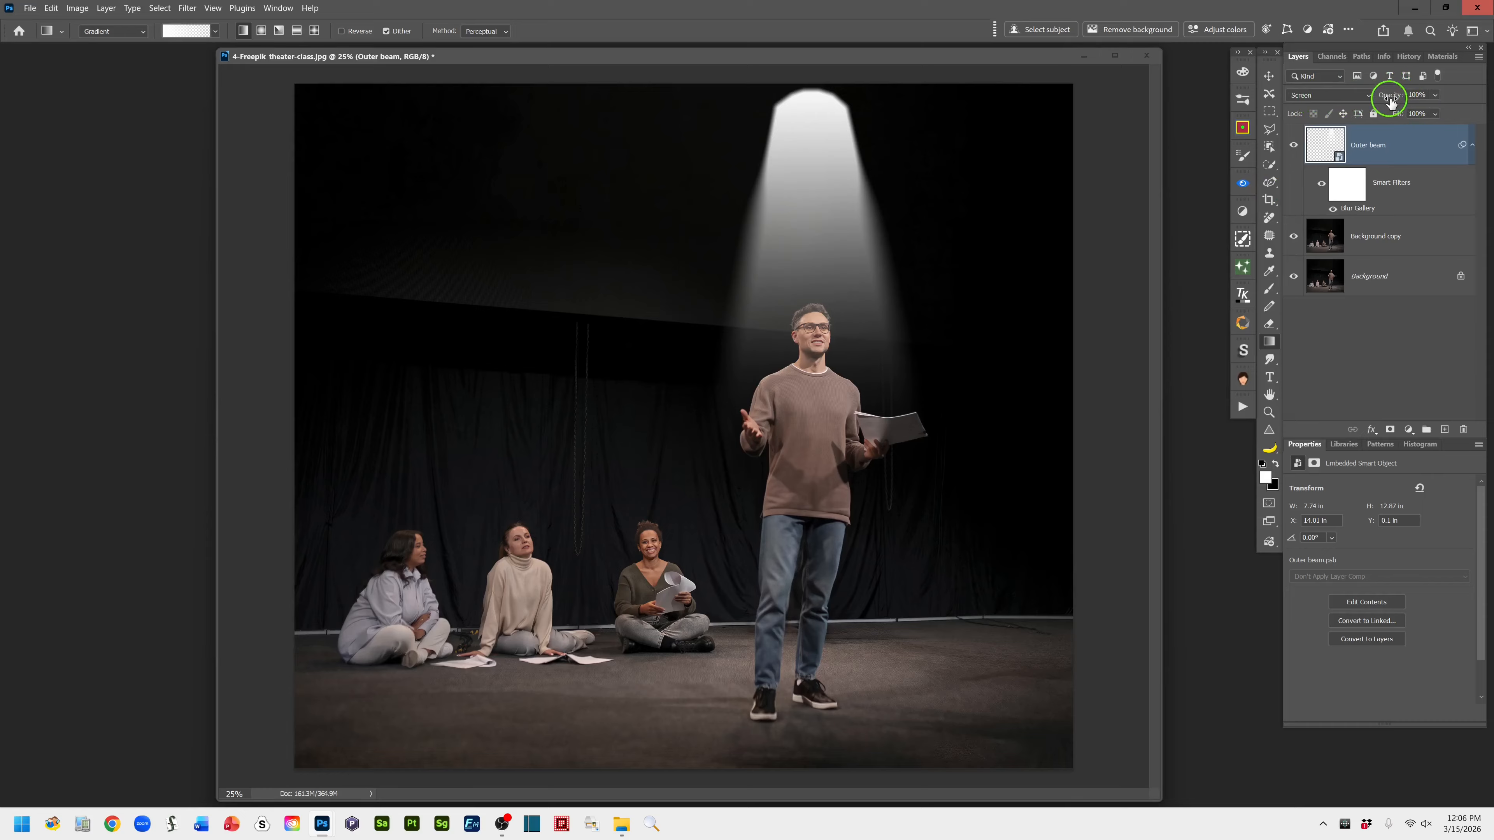
pyautogui.click(1435, 96)
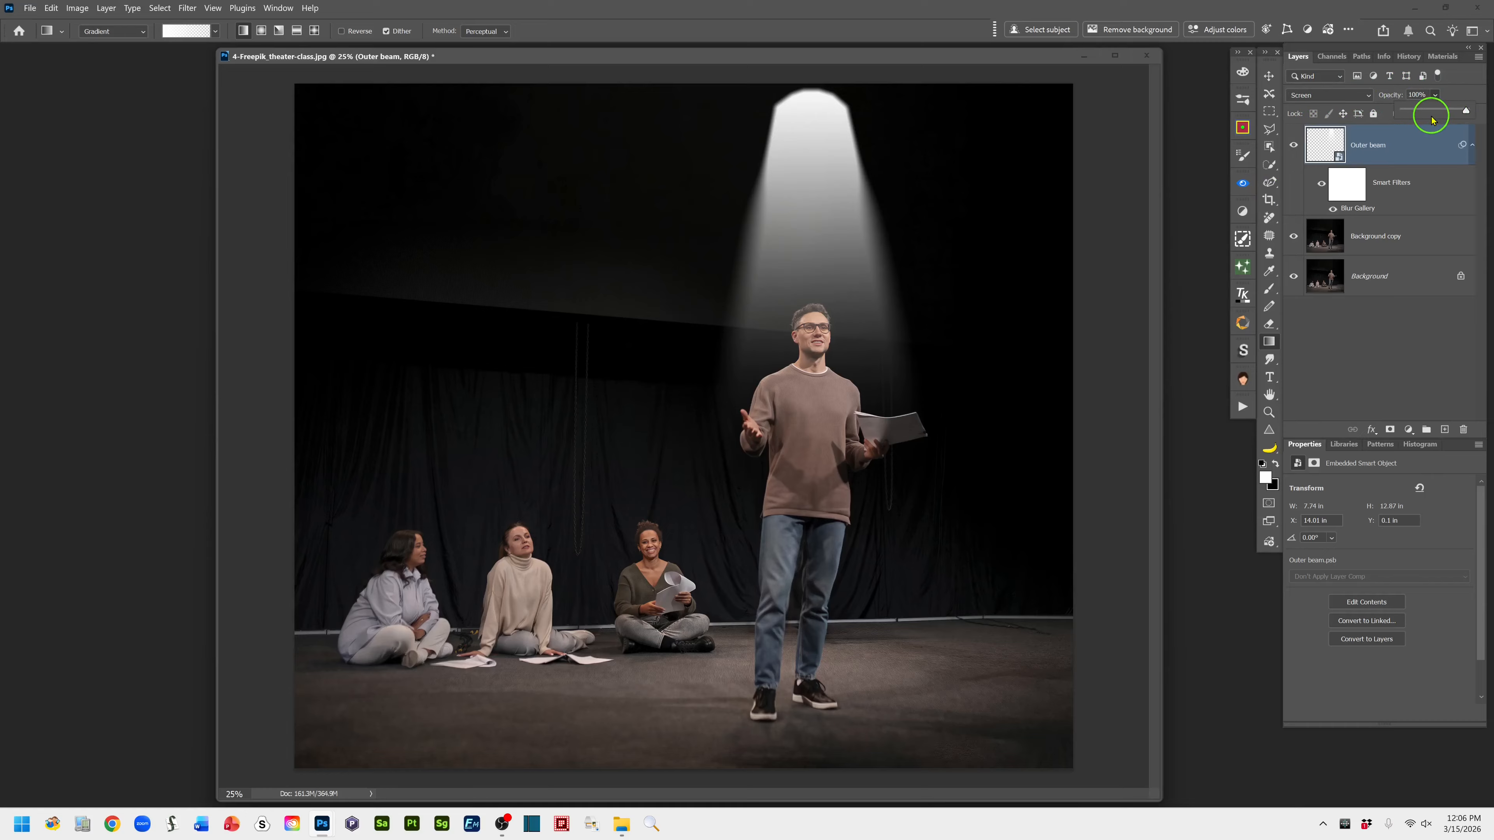
pyautogui.click(1391, 99)
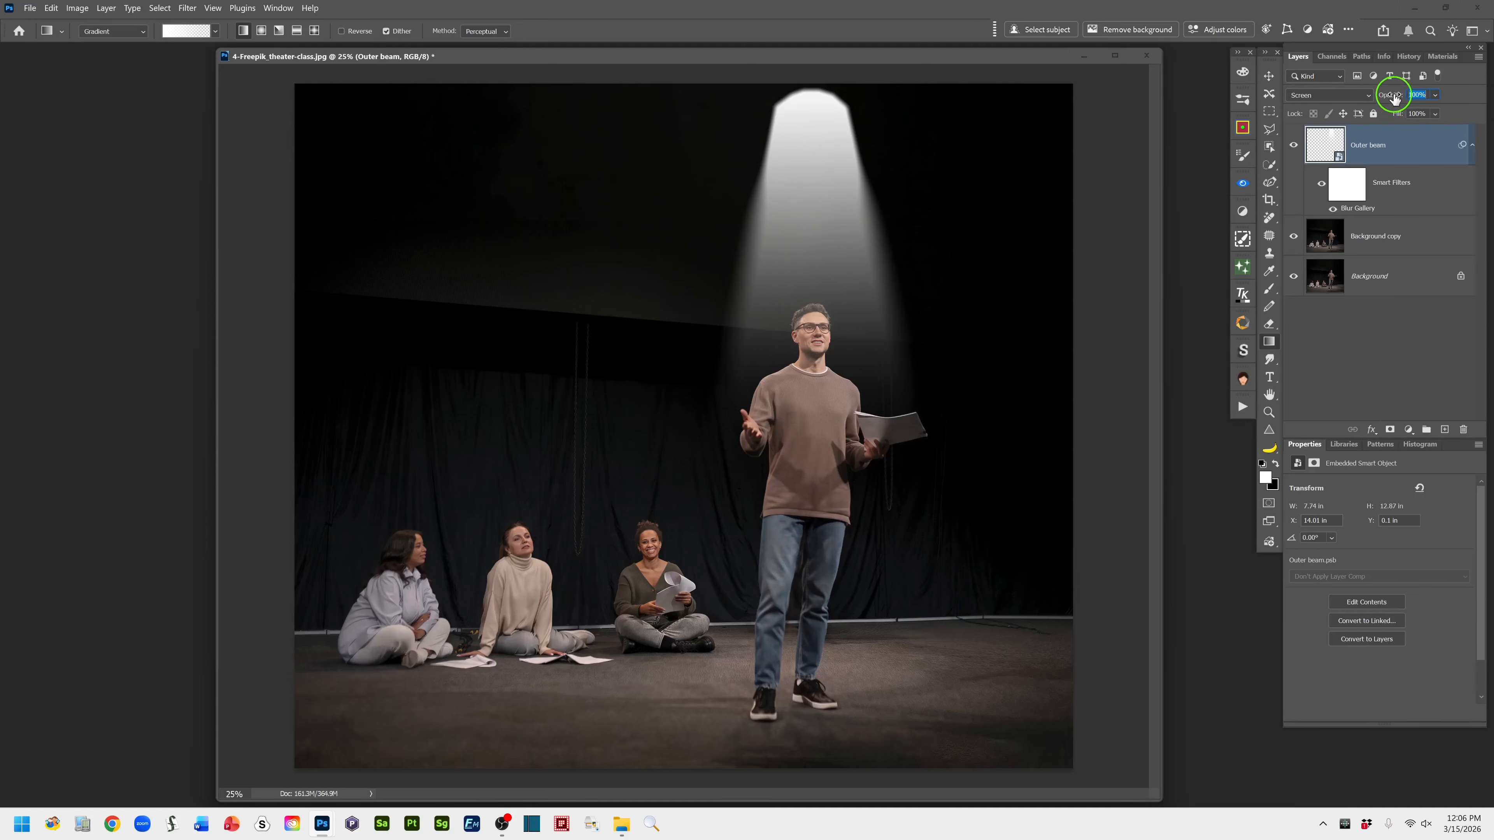
pyautogui.moveTo(1394, 99); pyautogui.dragTo(1378, 99)
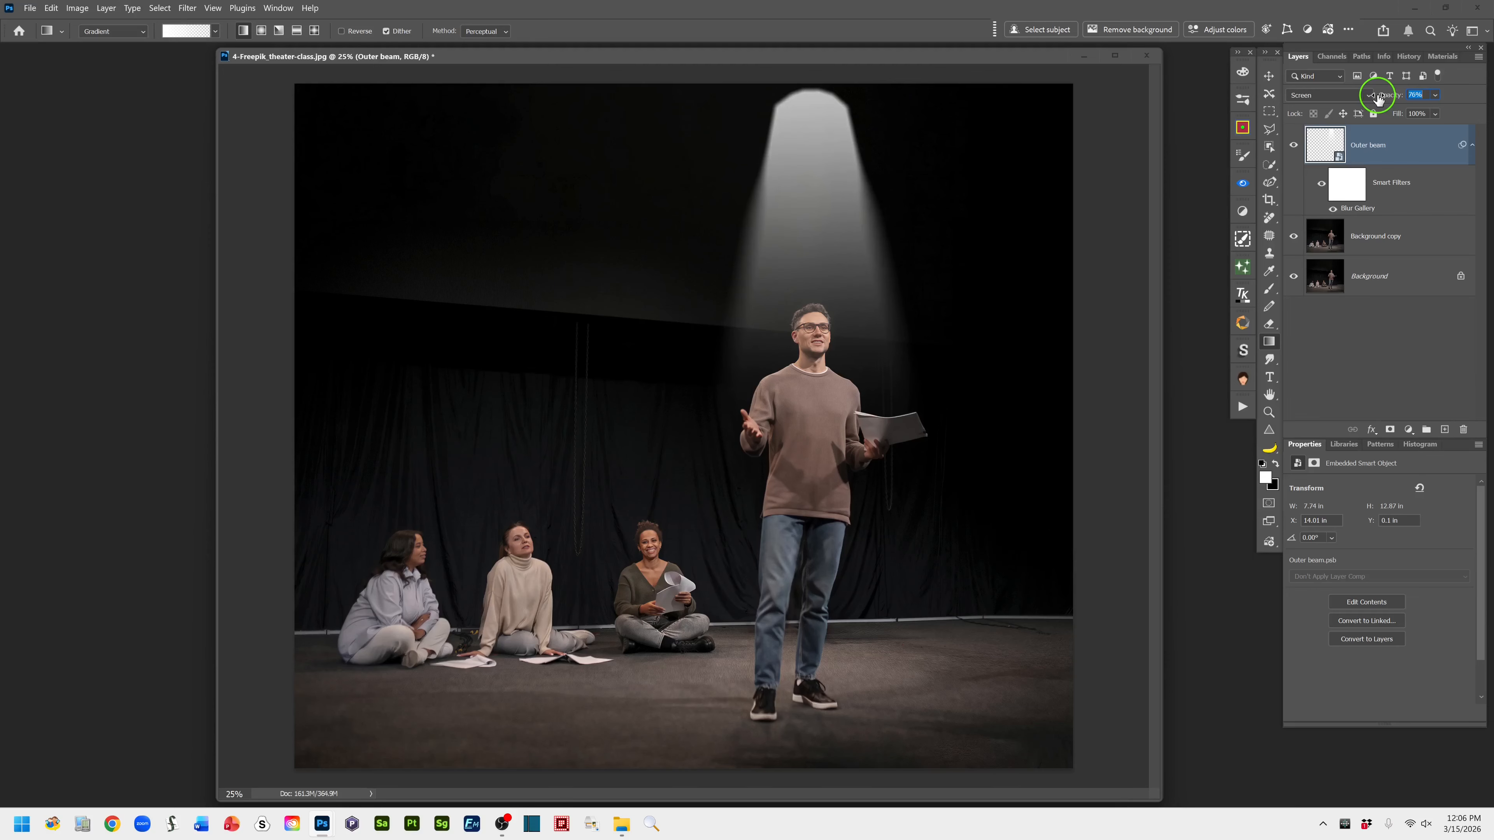
pyautogui.moveTo(1378, 99); pyautogui.dragTo(1369, 99)
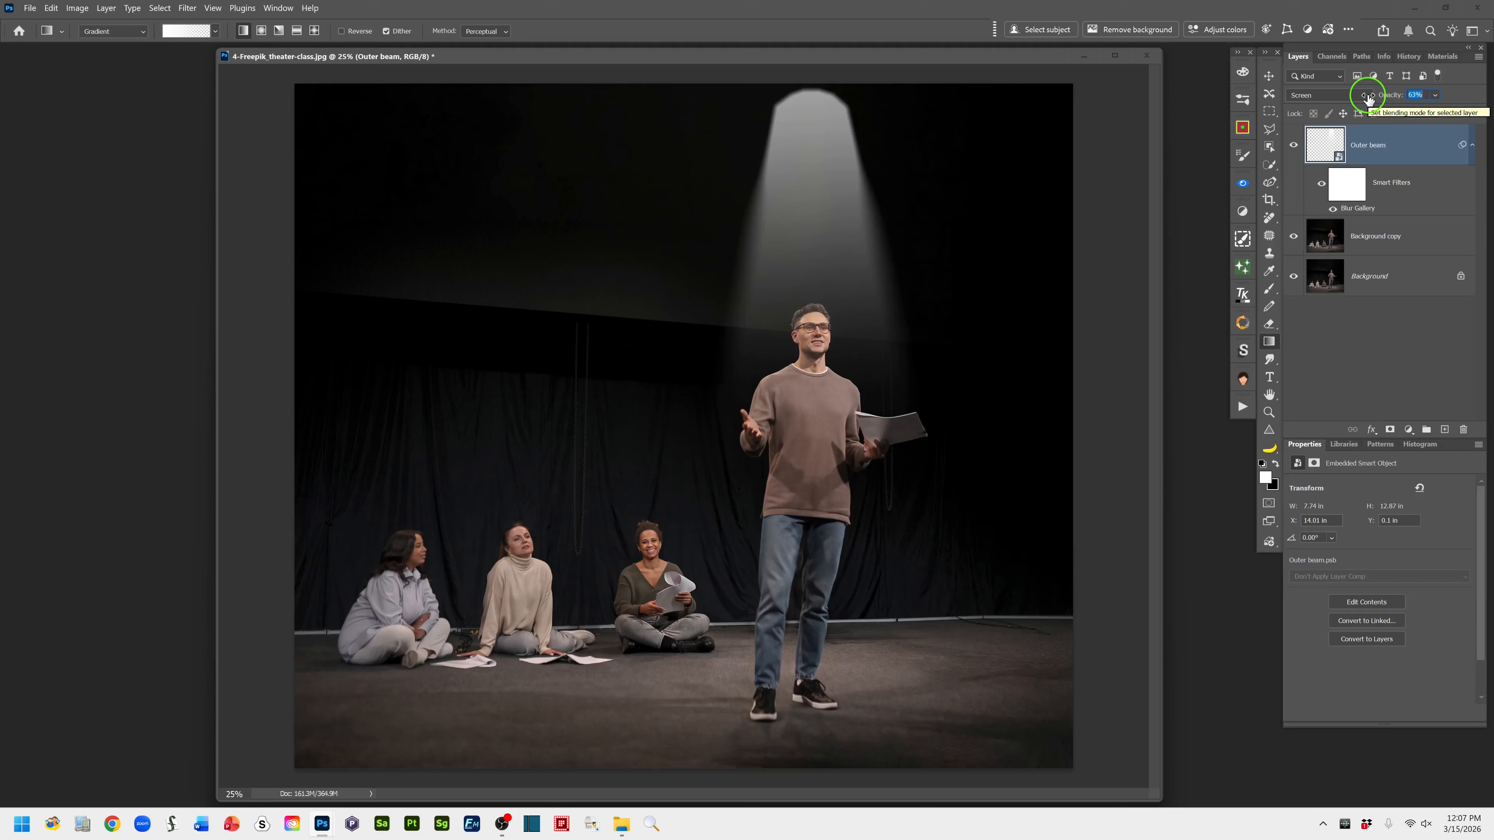
pyautogui.moveTo(1368, 99); pyautogui.dragTo(1365, 99)
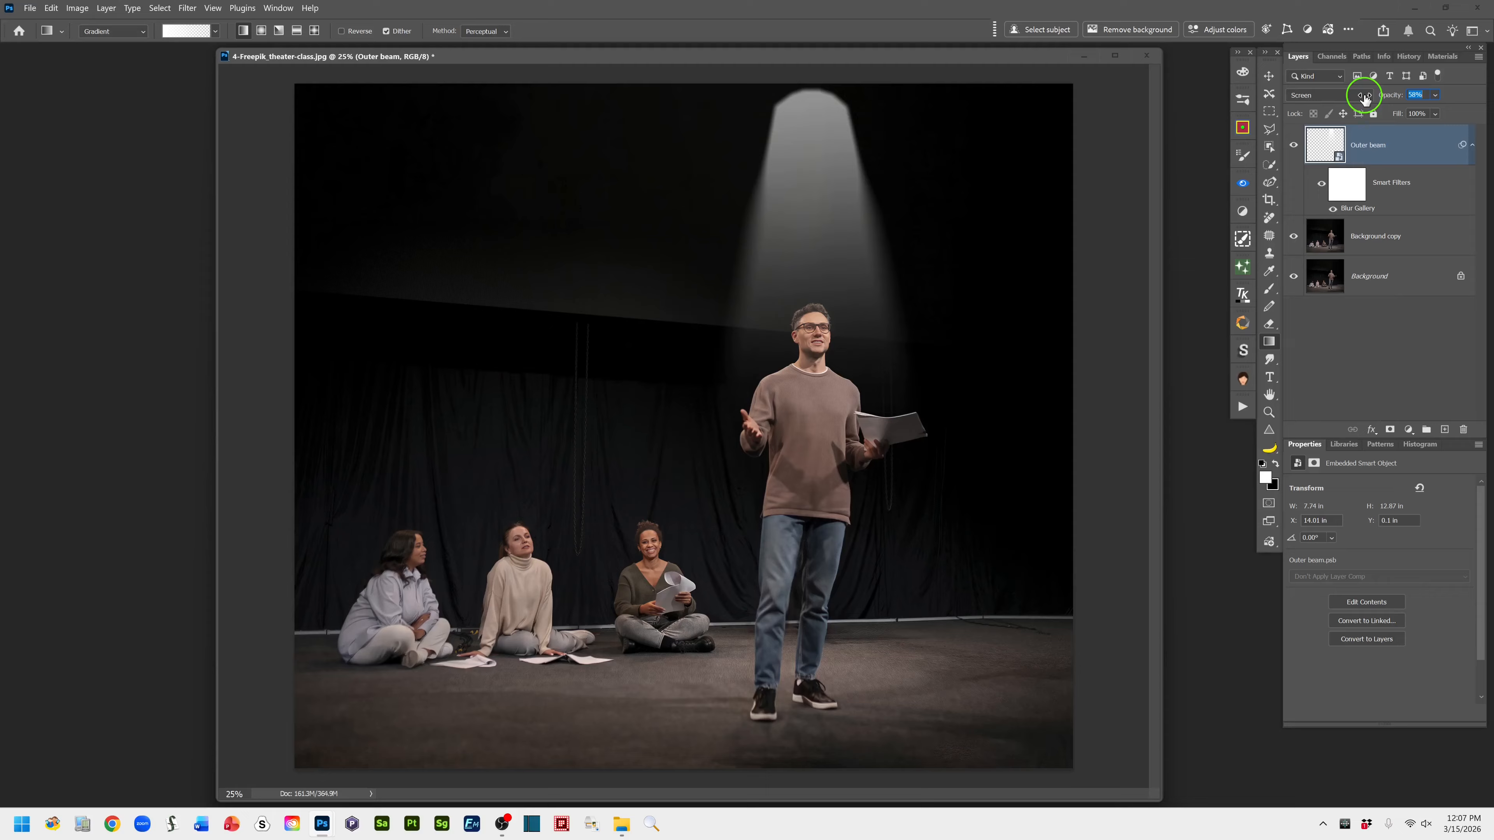
pyautogui.moveTo(1366, 99); pyautogui.dragTo(1359, 98)
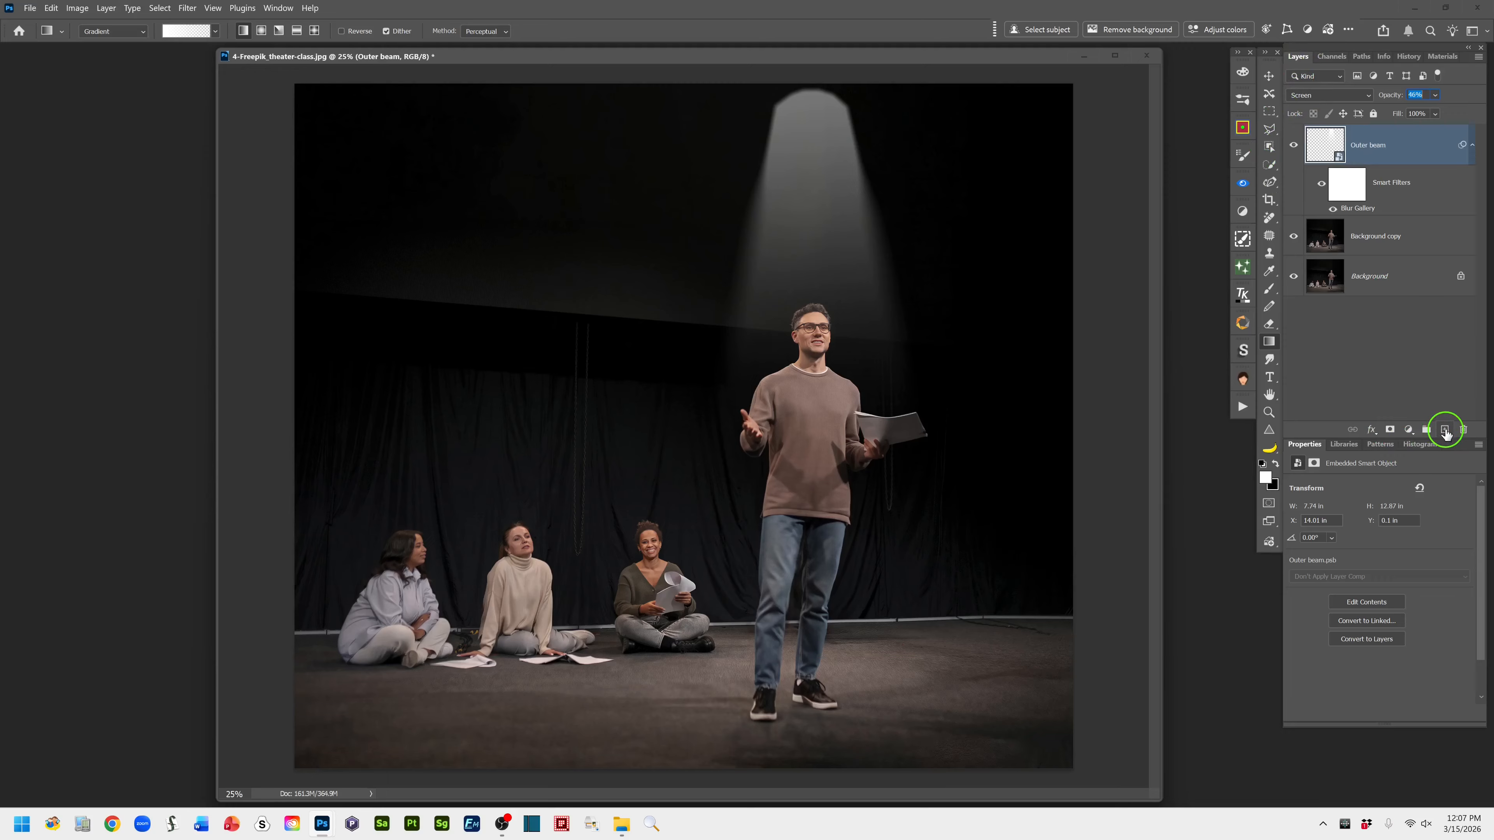
# - Add a new layer above the Outer beam layer and name it "Central cylinder beam"
pyautogui.click(1445, 430)
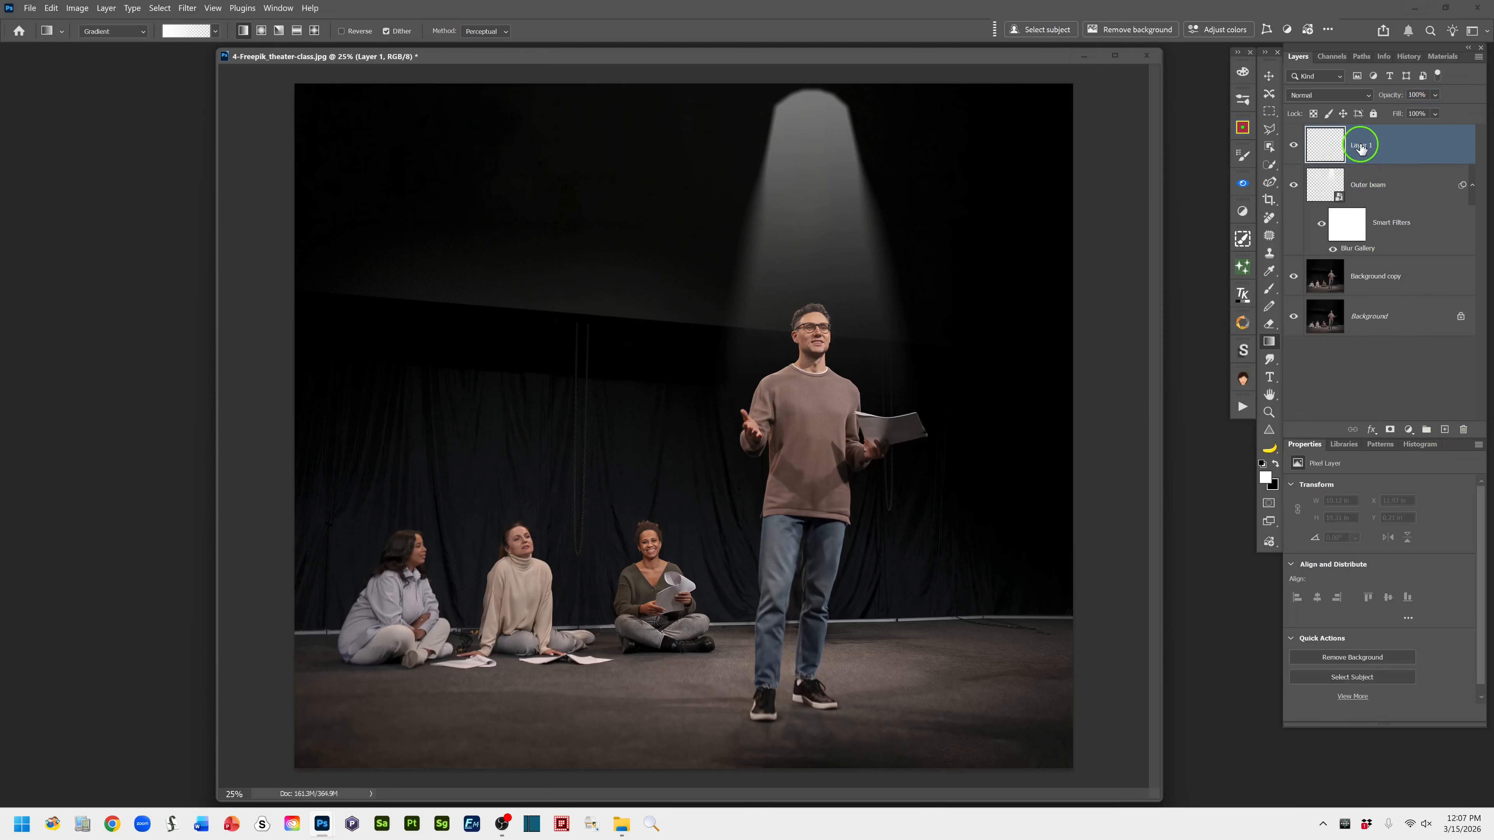
pyautogui.doubleClick(1359, 145)
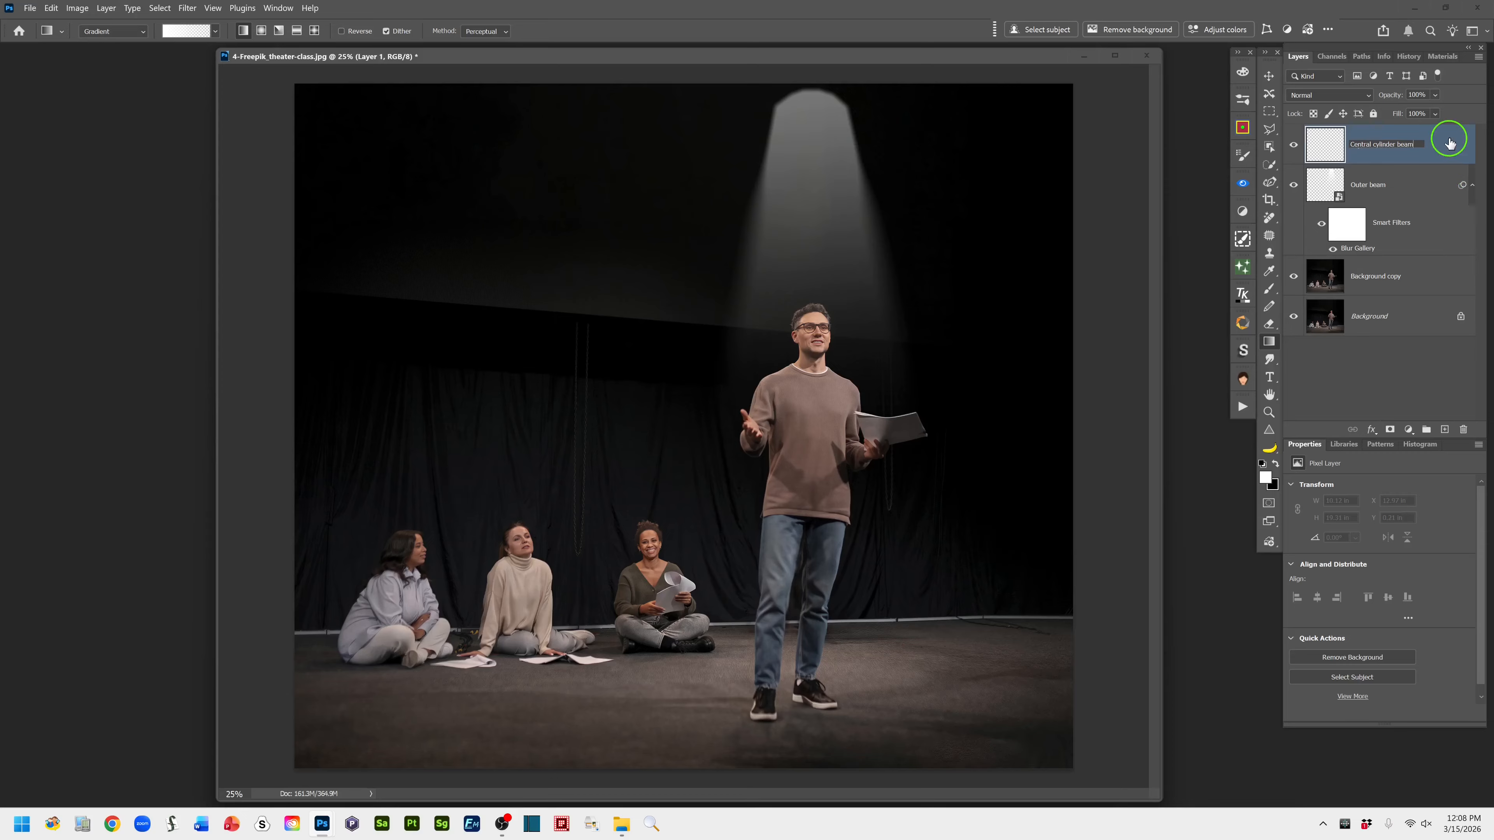
pyautogui.click(1460, 144)
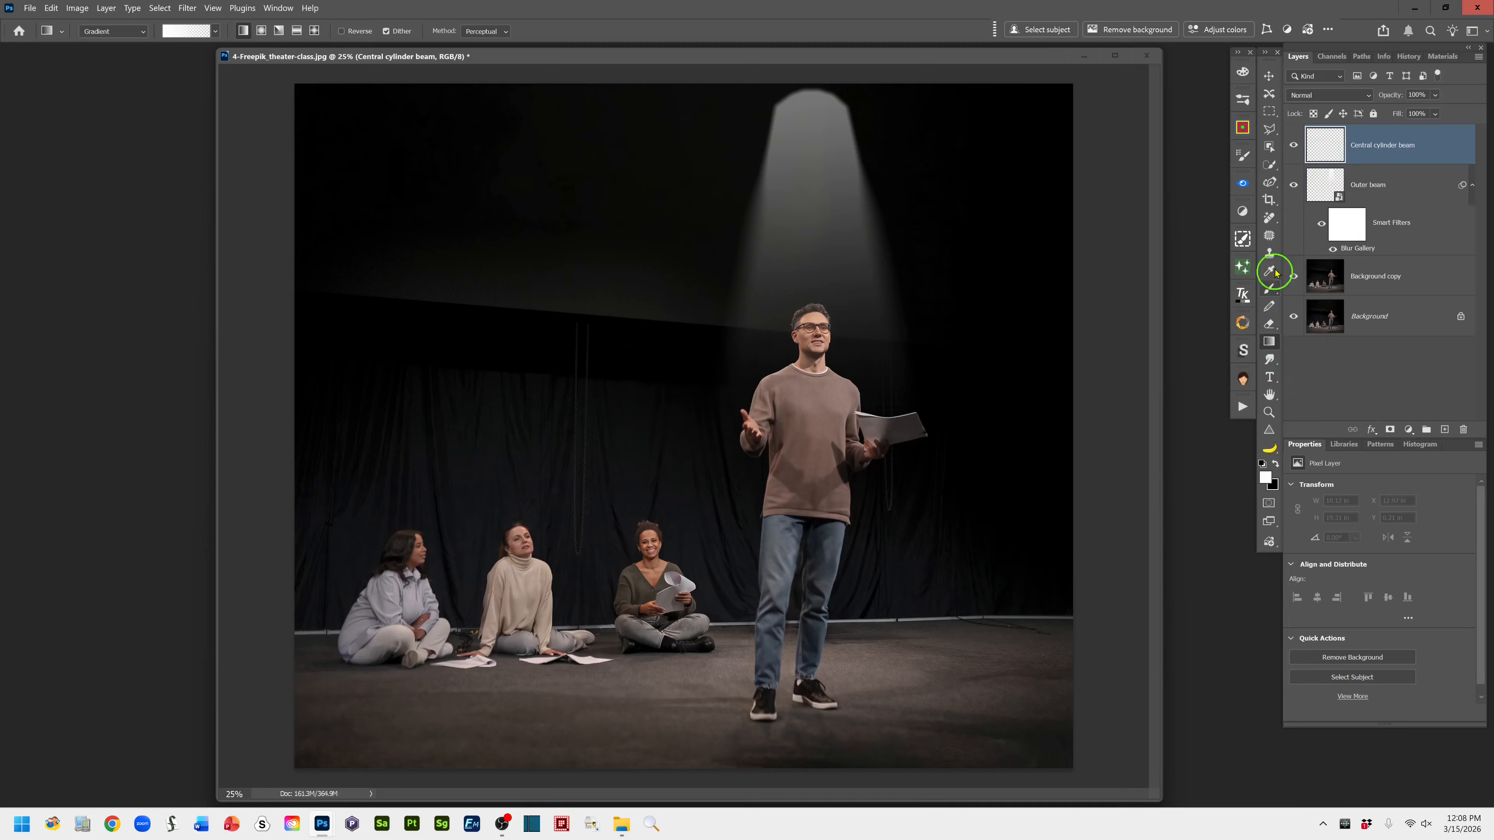
# - Draw a rectangular marquee about 1.9 in wide and 9.9 in high down the beam's center to the man's upper chest
pyautogui.click(1272, 131)
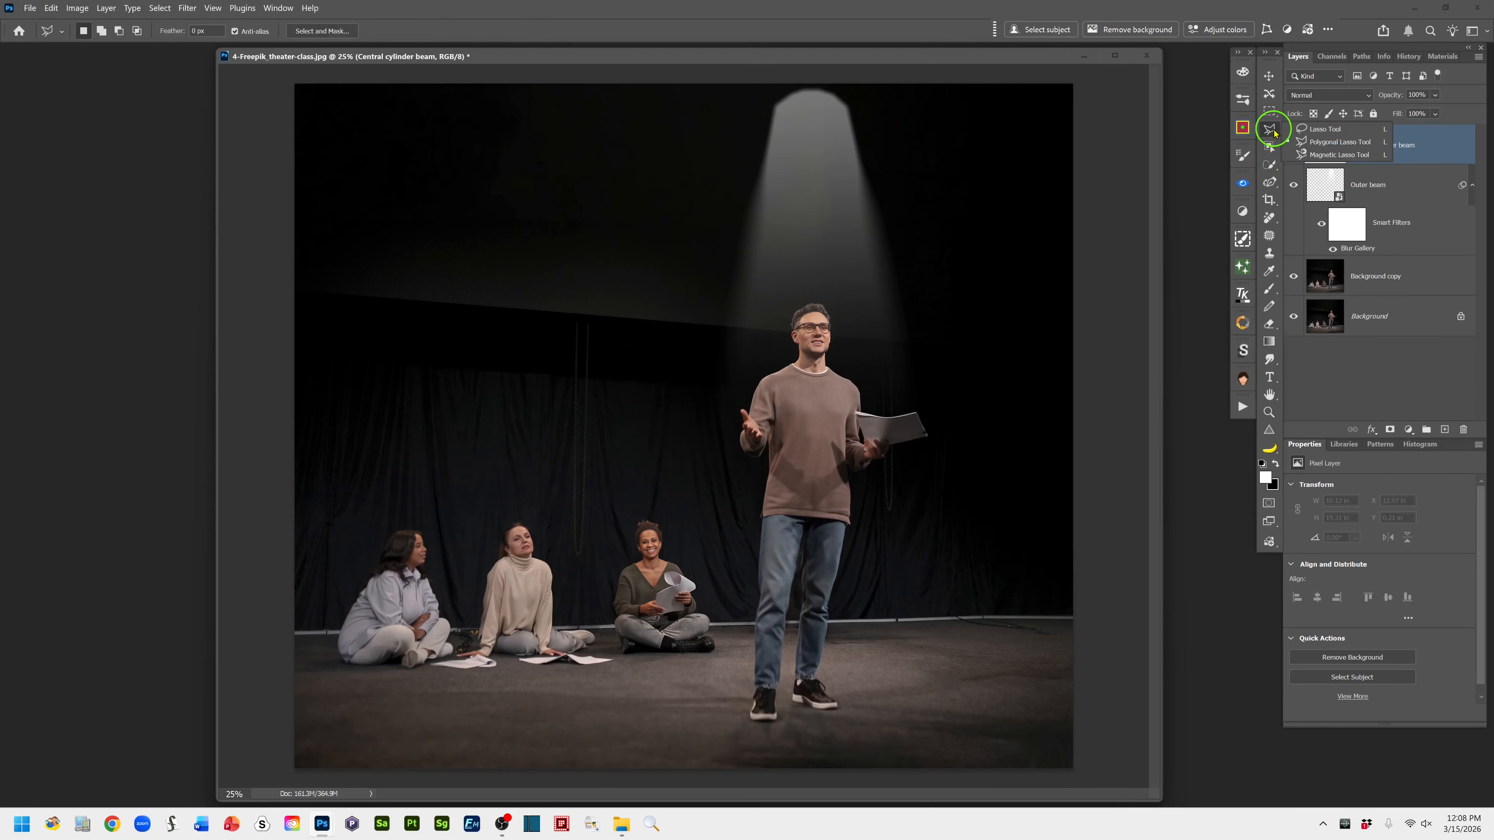
pyautogui.click(1311, 129)
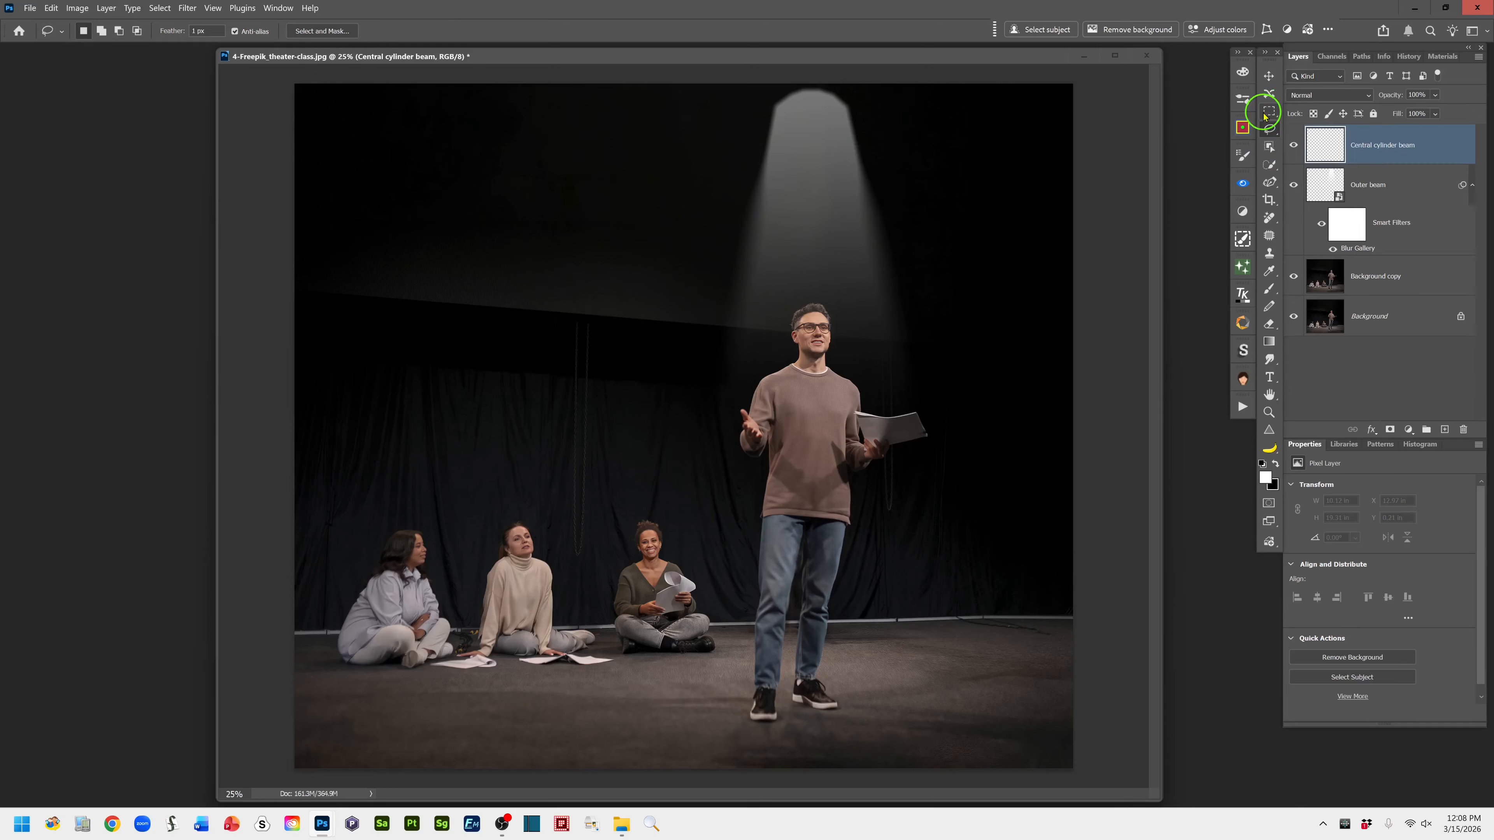
pyautogui.click(1267, 118)
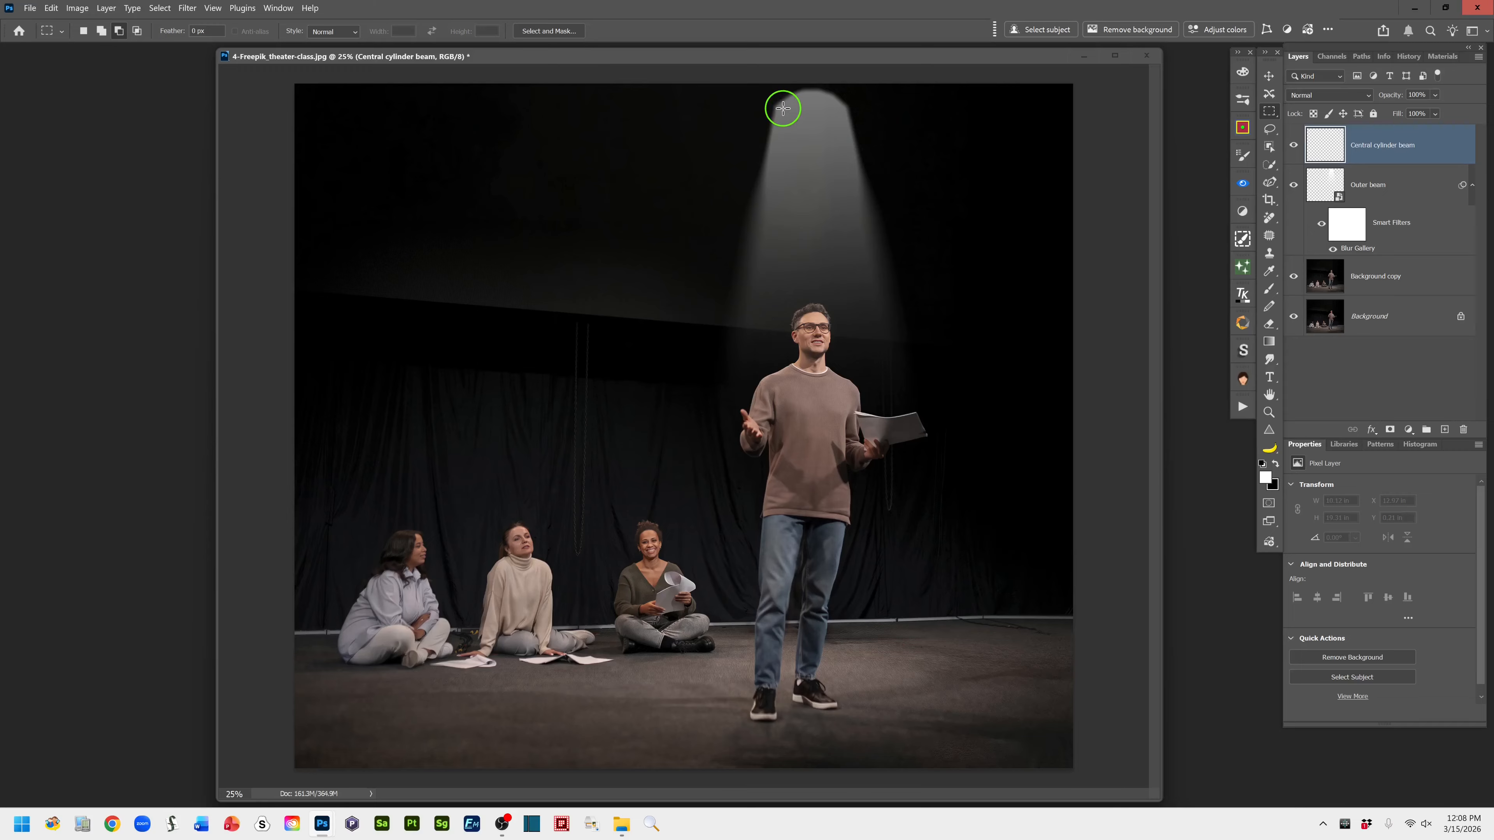
pyautogui.moveTo(783, 109); pyautogui.dragTo(838, 114)
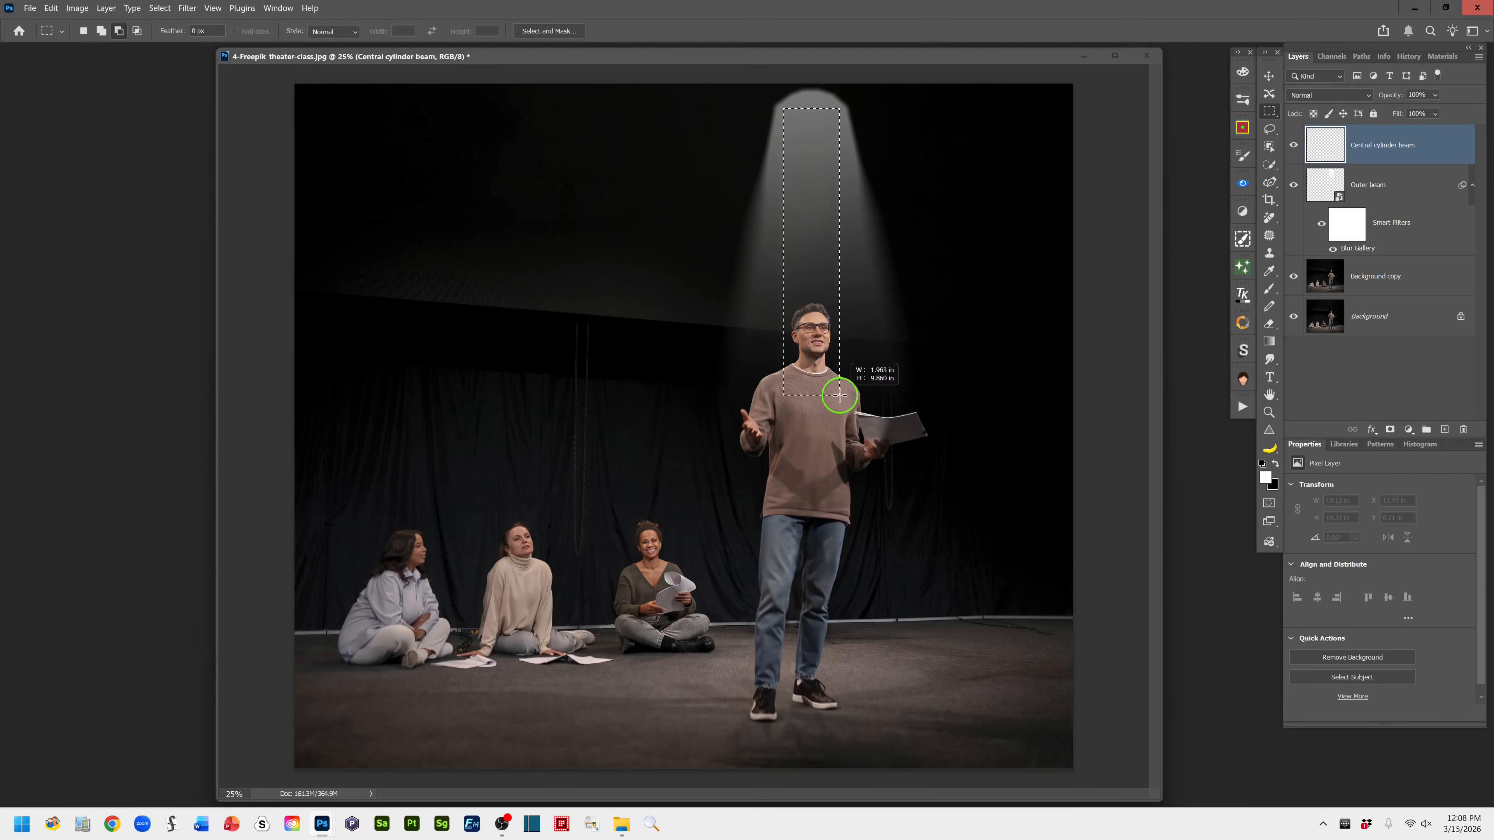
pyautogui.moveTo(838, 396); pyautogui.dragTo(838, 397)
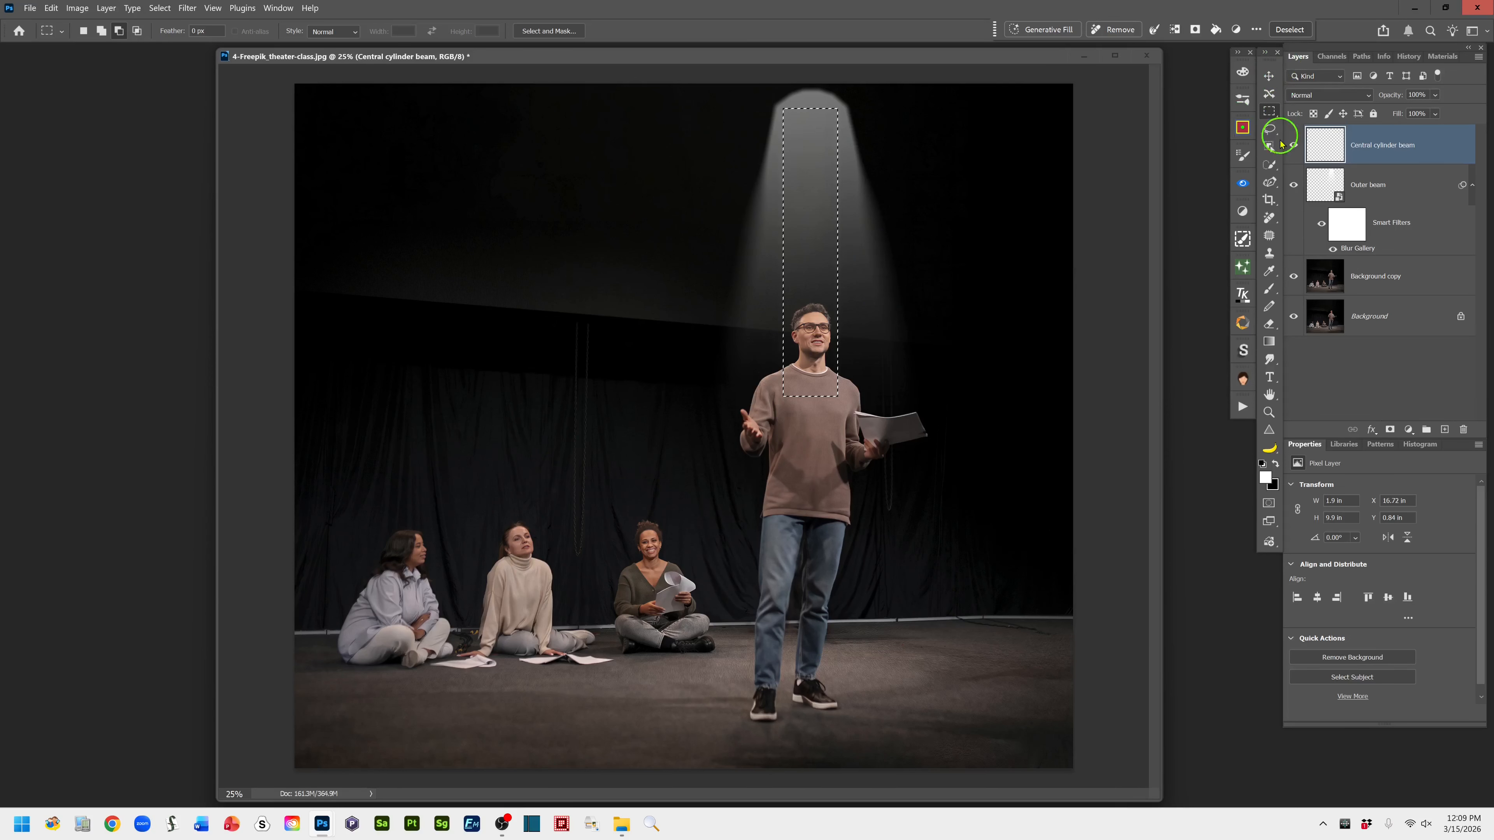
# - Convert the Central cylinder beam layer to a smart object and fill the selection with a linear white-to-transparent gradient from the photo's top to the man's thighs
pyautogui.click(1269, 341)
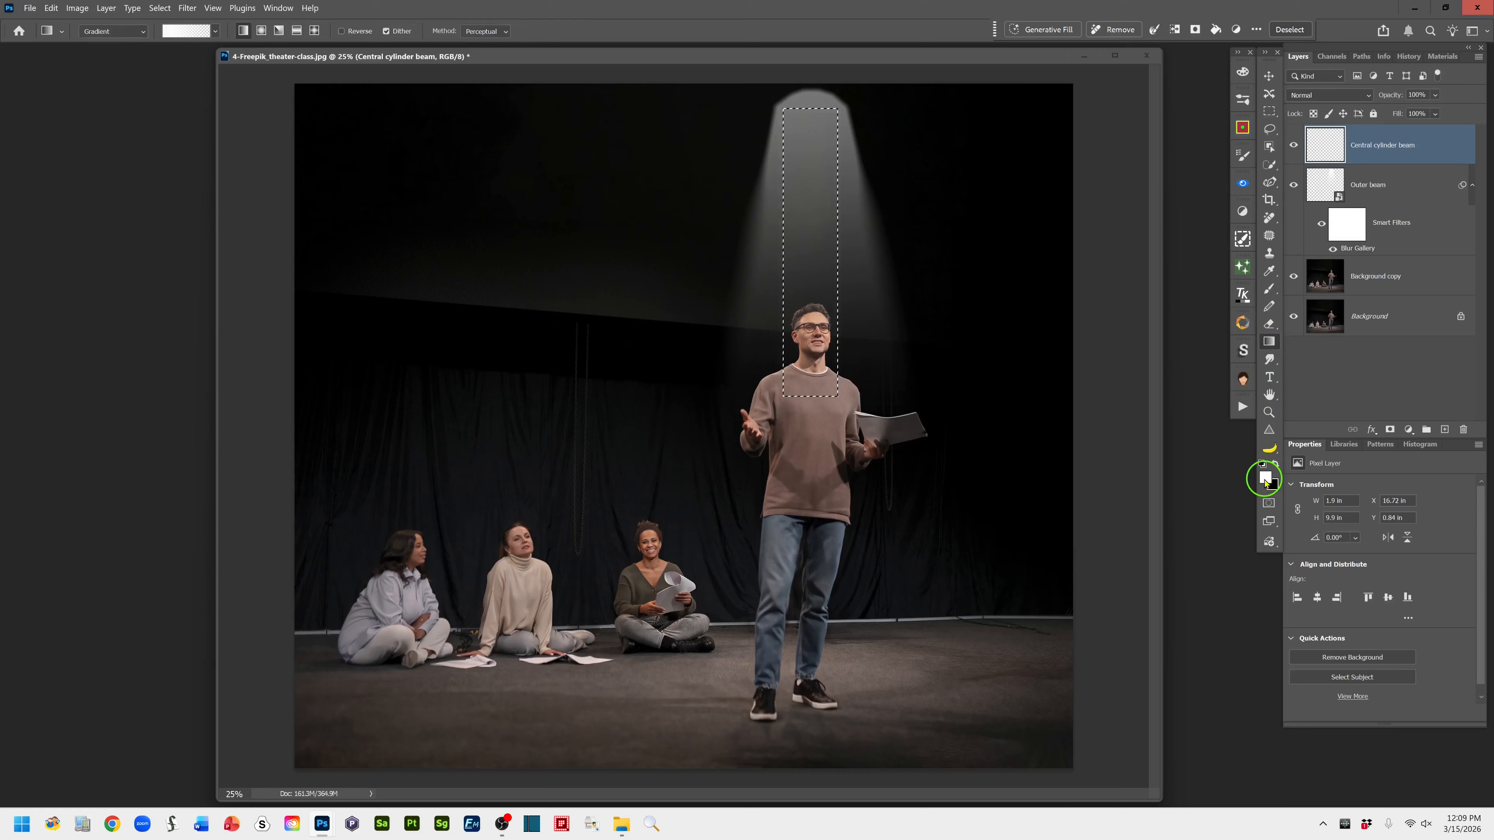
pyautogui.click(217, 32)
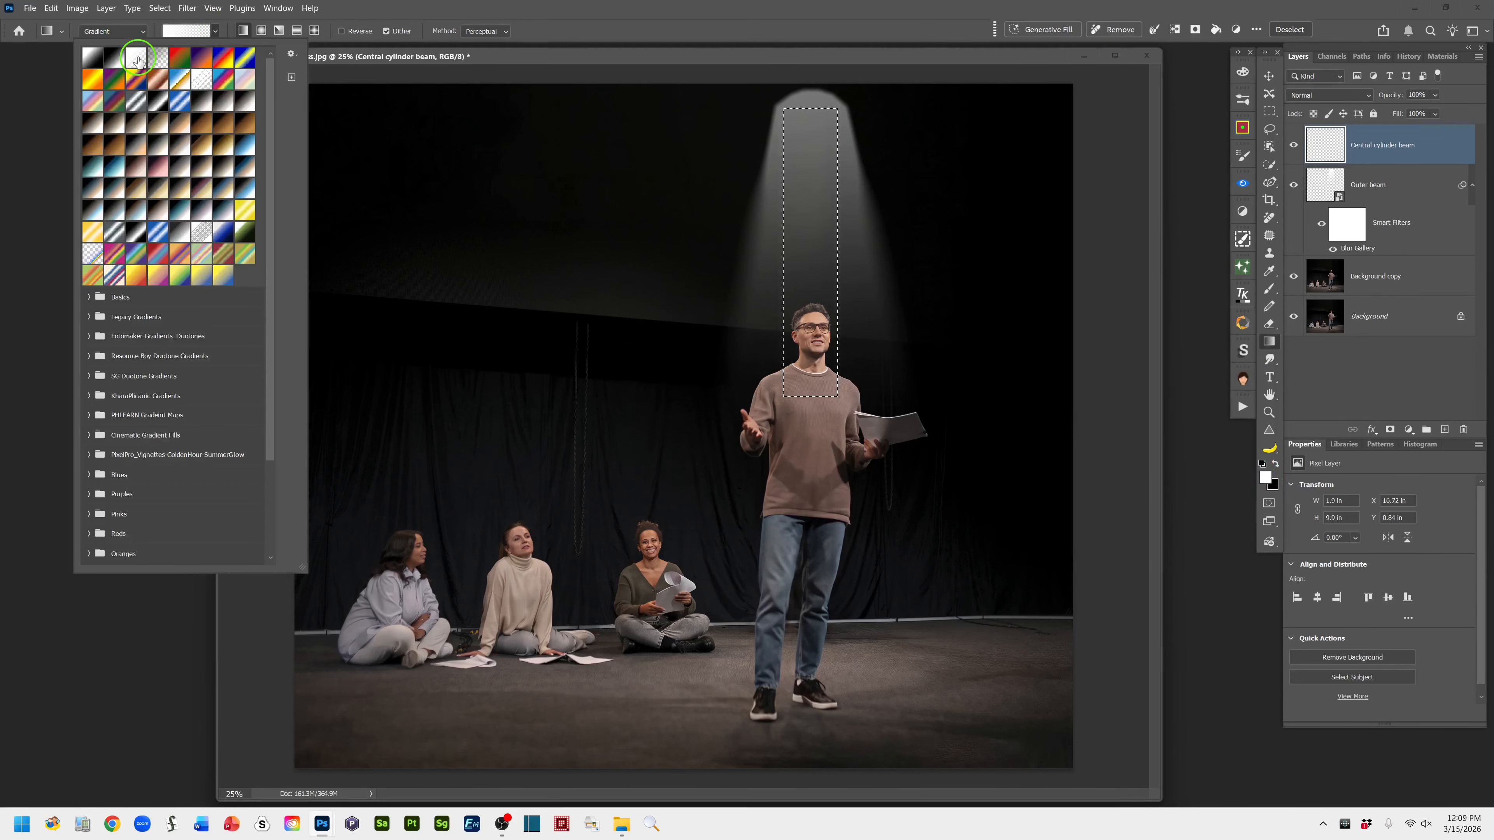
pyautogui.click(242, 32)
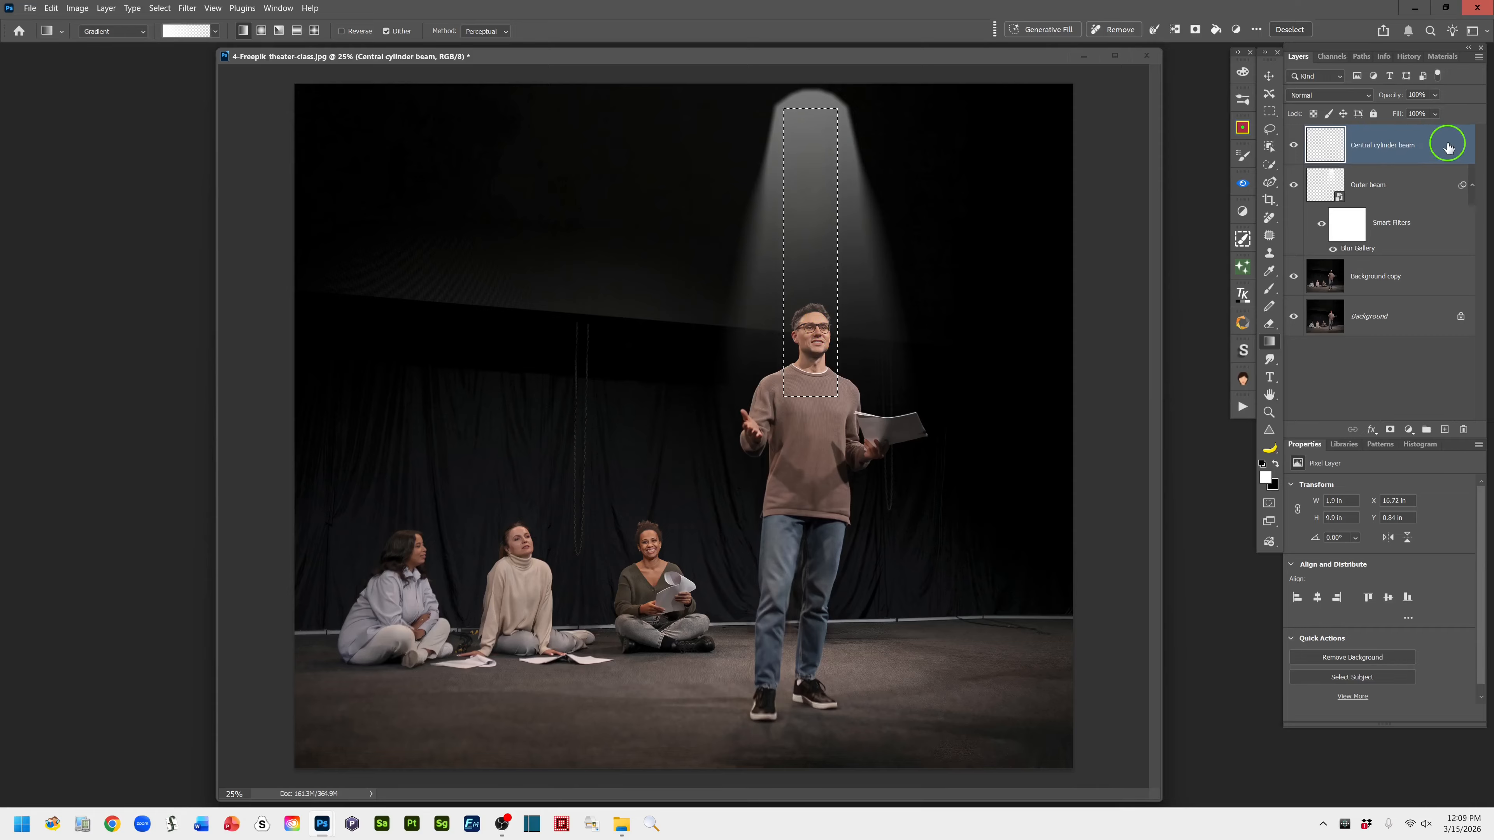
pyautogui.rightClick(1447, 147)
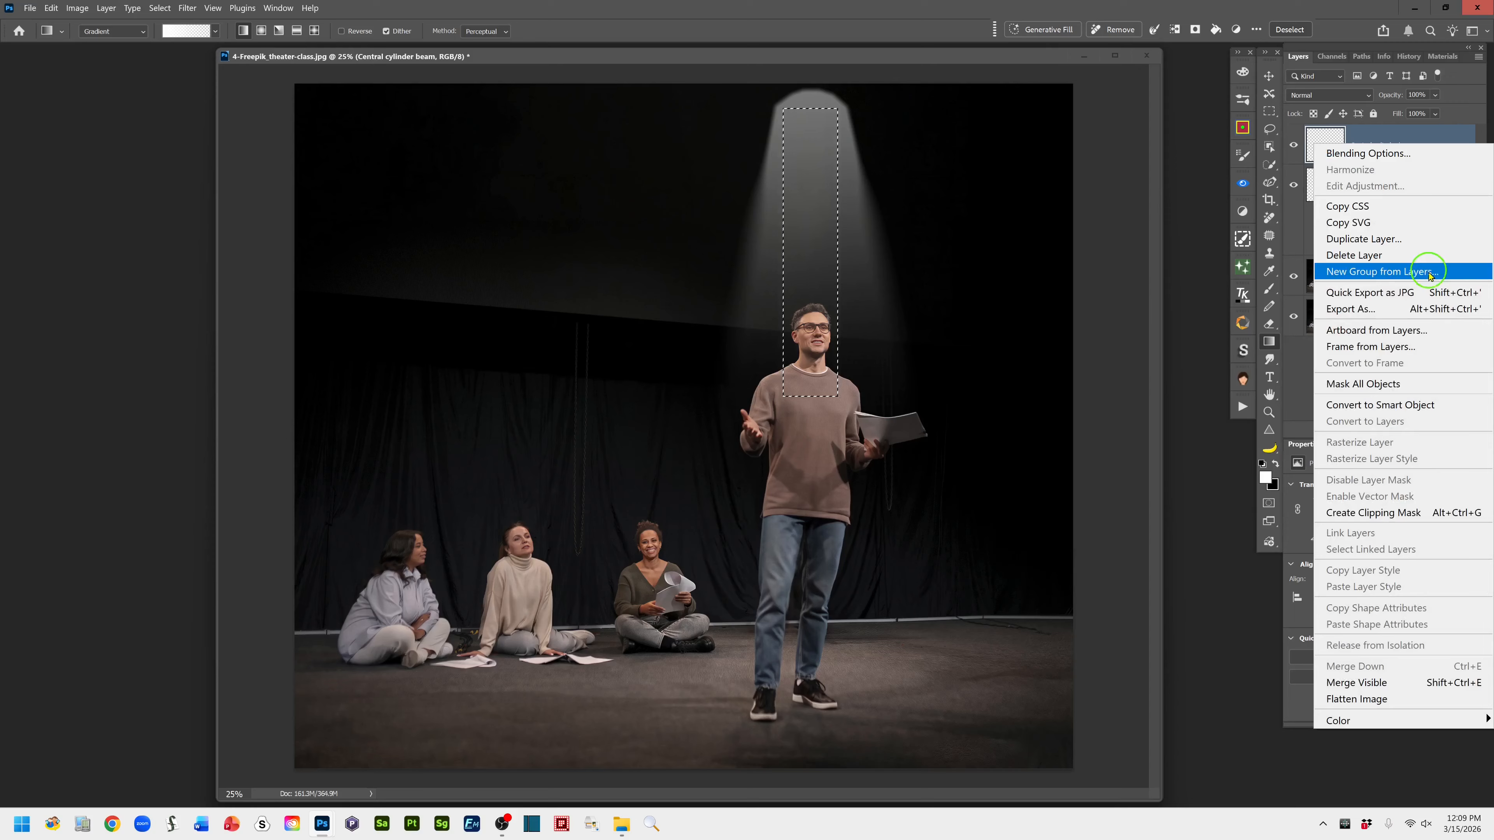
pyautogui.click(1439, 405)
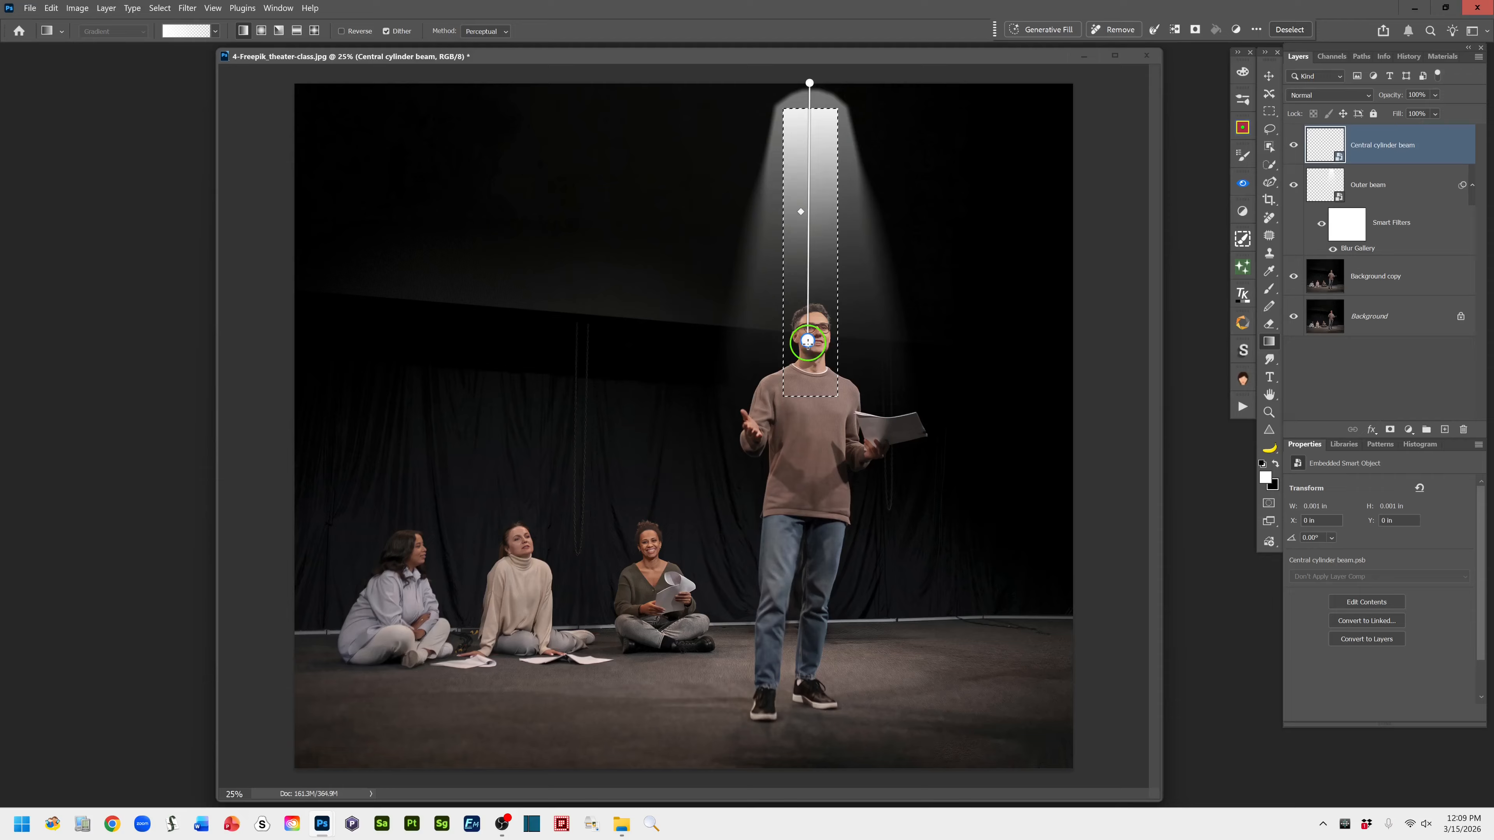
pyautogui.moveTo(807, 415); pyautogui.dragTo(809, 548)
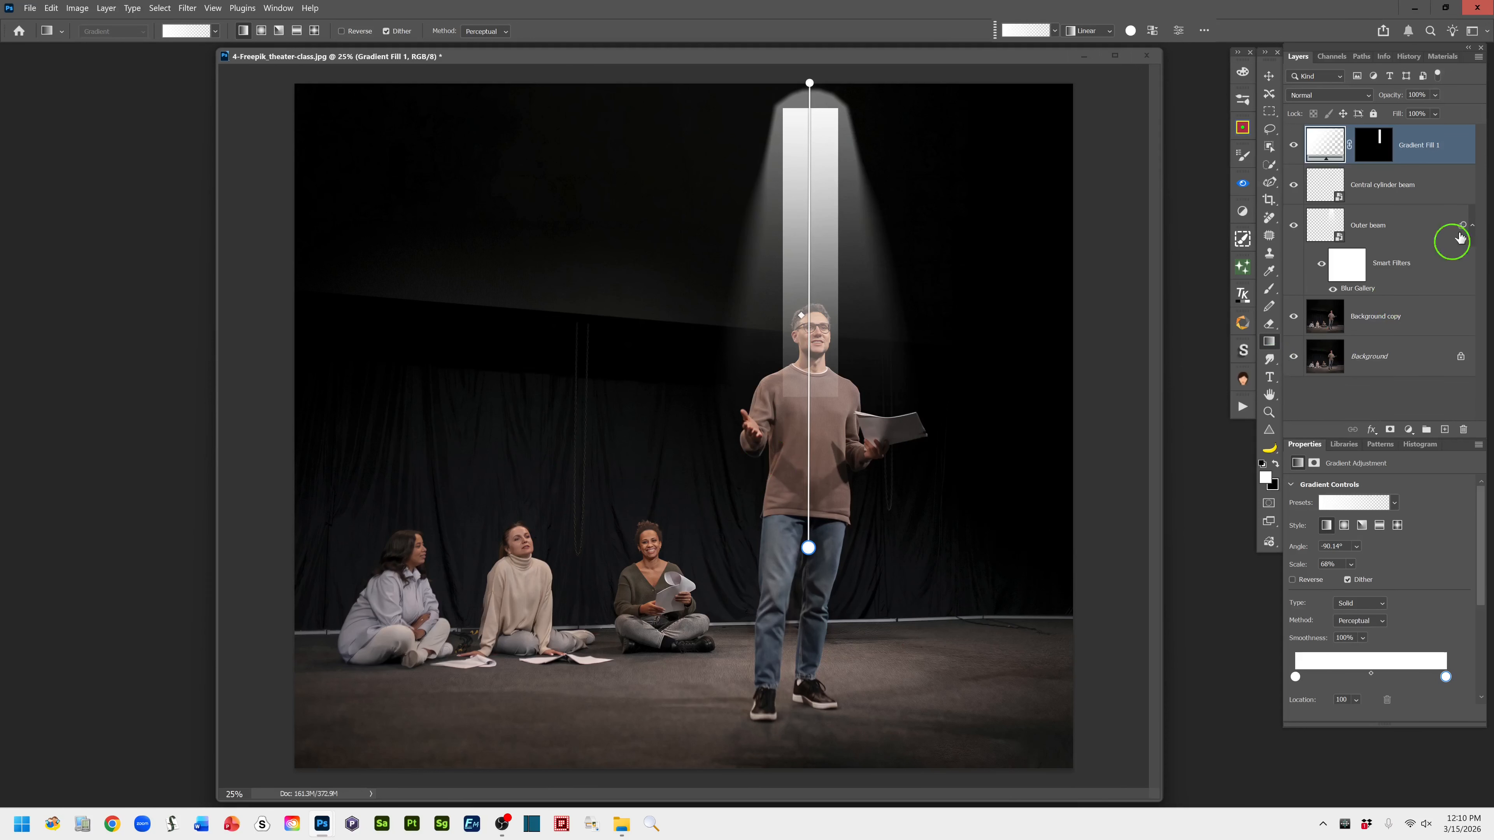
# - Convert the Gradient Fill 1 layer to a smart object and hide the empty Central cylinder beam layer
pyautogui.rightClick(1454, 154)
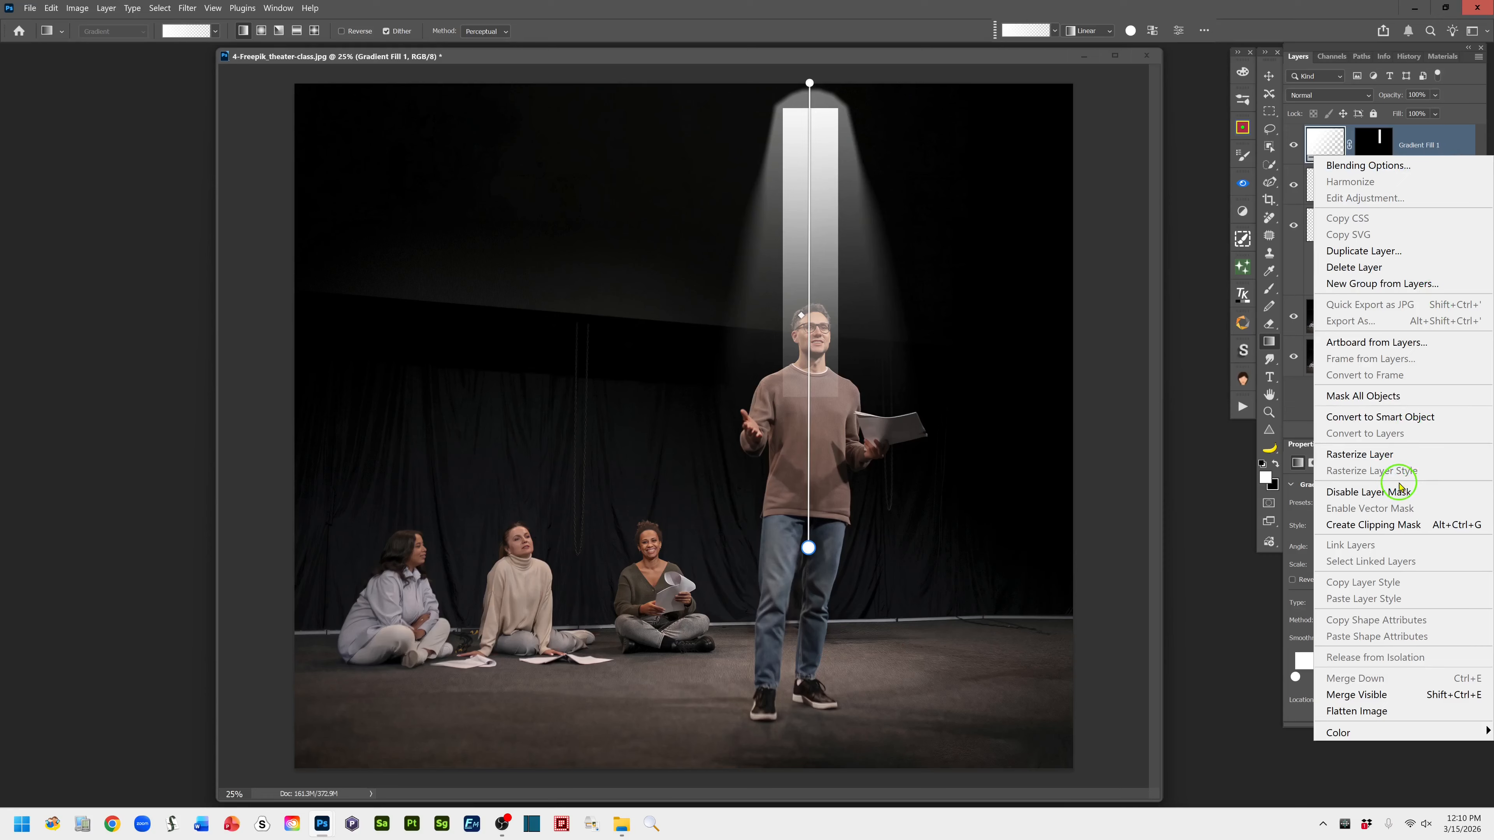
pyautogui.click(1413, 416)
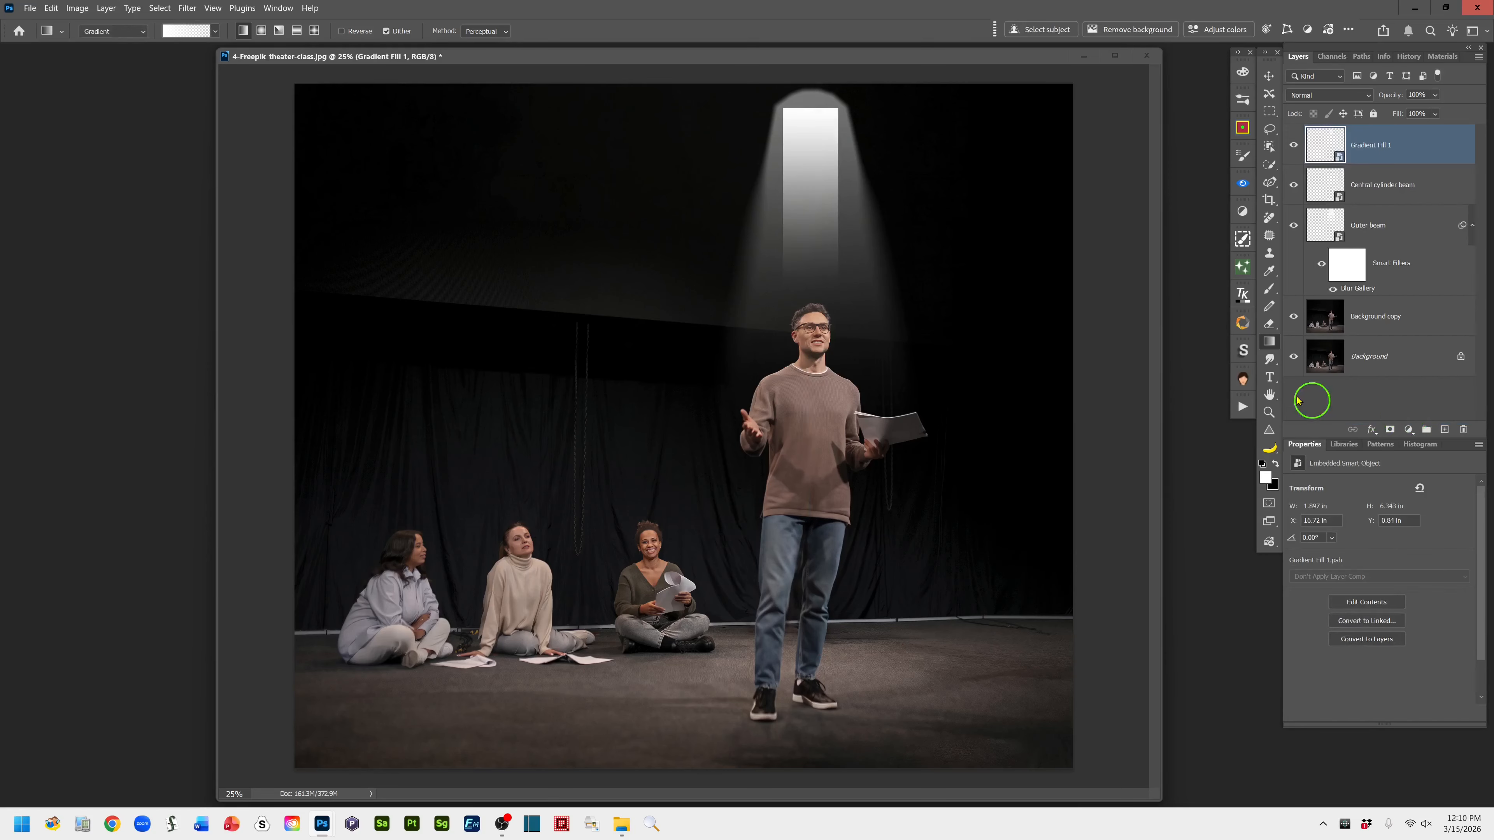
pyautogui.click(1294, 185)
# - Start a Field Blur on the Gradient Fill 1 layer with a pin near the beam's top, blurred about 136 px
pyautogui.click(187, 8)
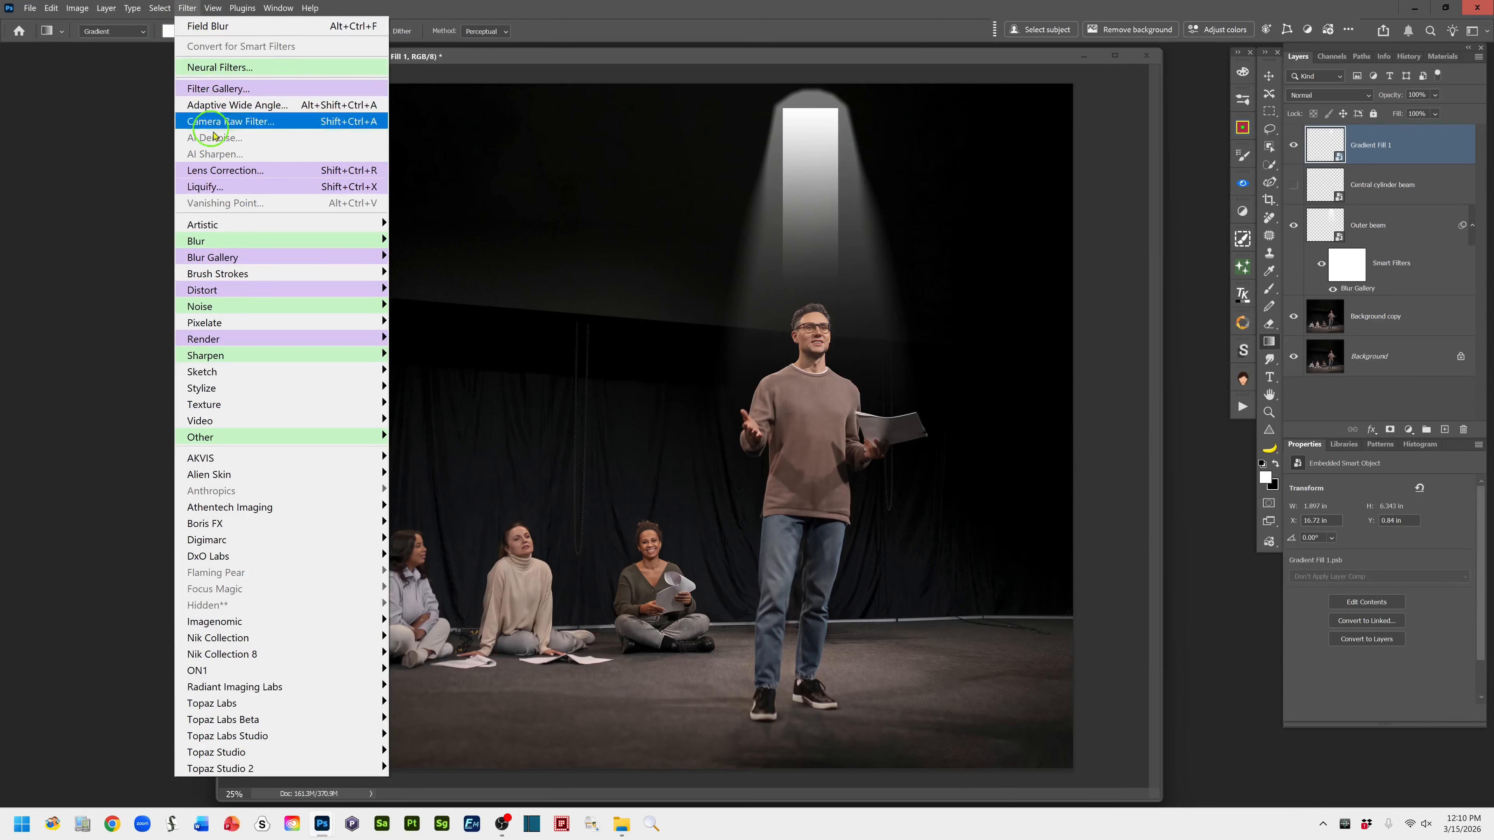
pyautogui.moveTo(243, 257)
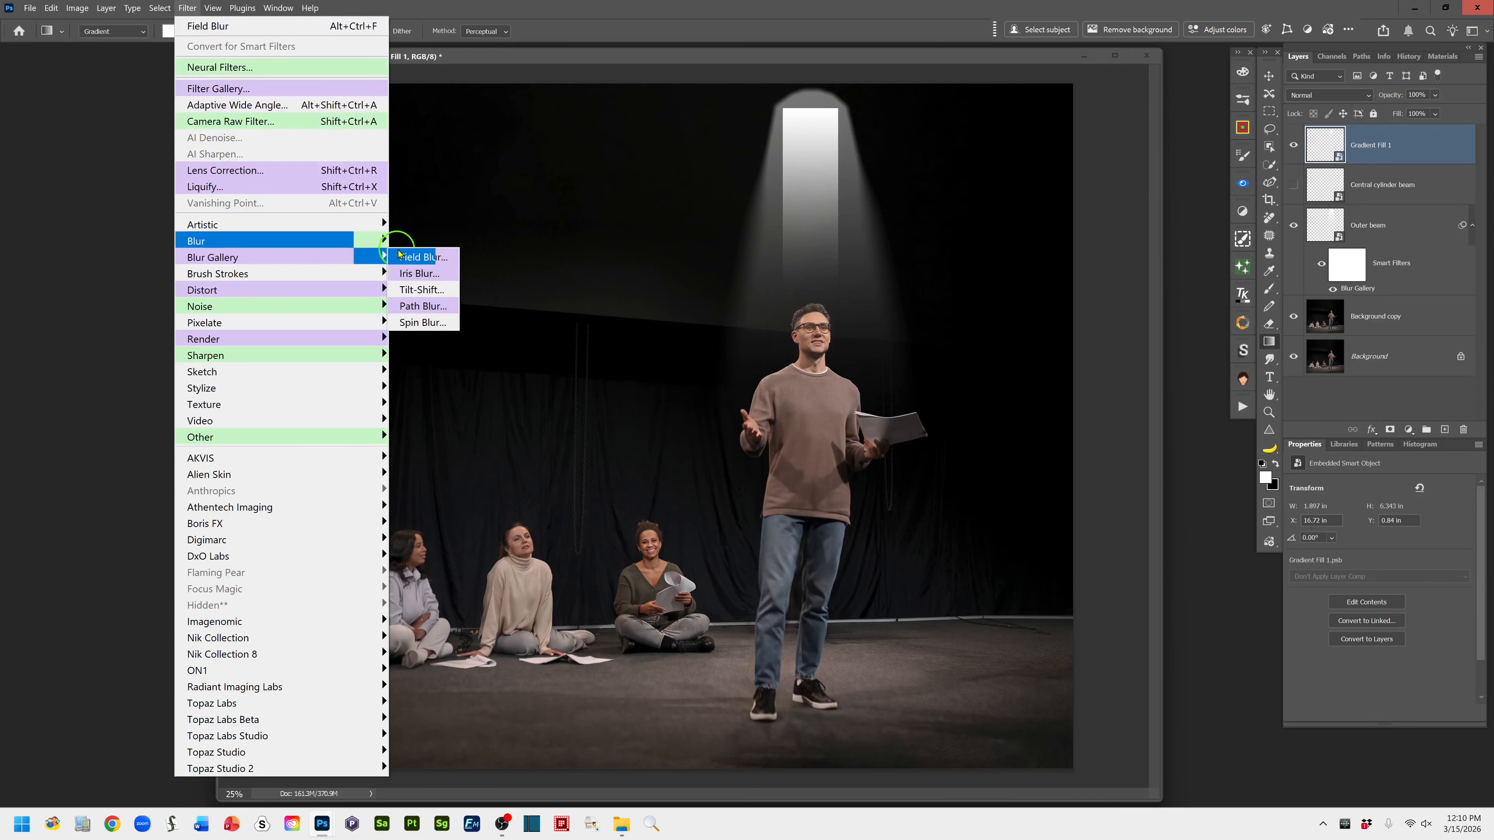
pyautogui.click(447, 255)
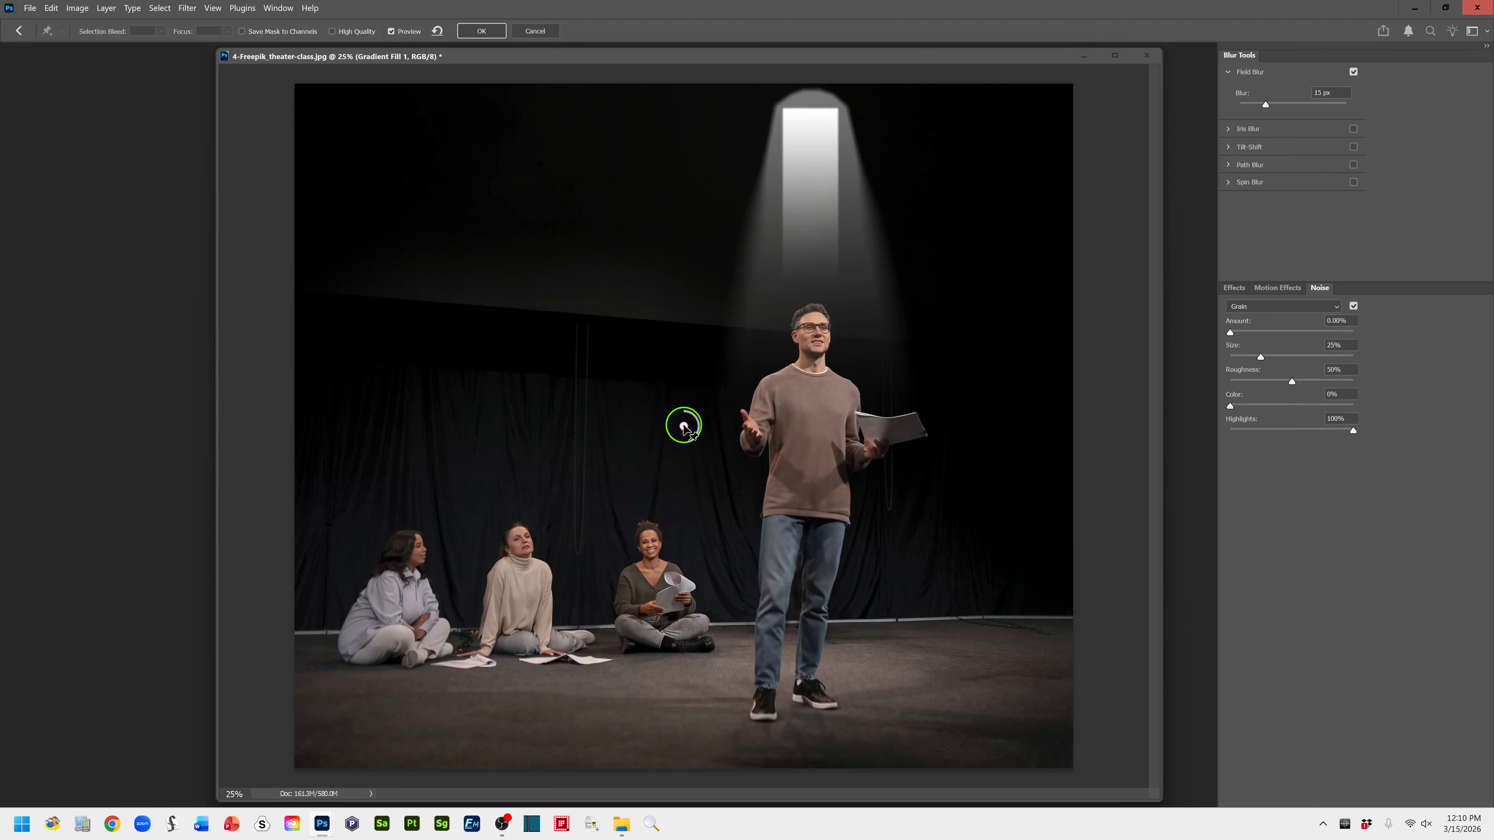
pyautogui.moveTo(684, 426); pyautogui.dragTo(811, 123)
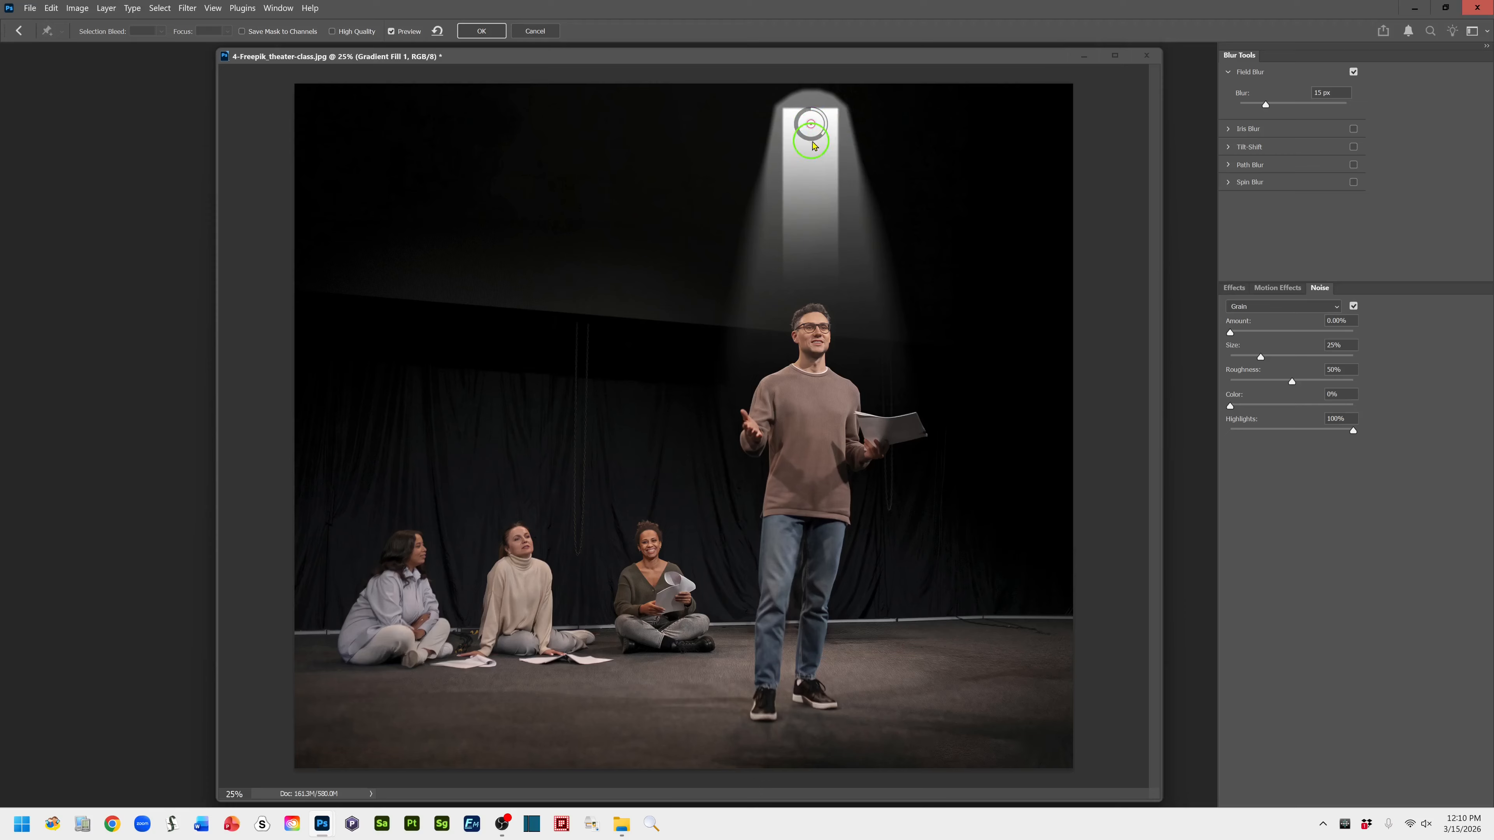
pyautogui.moveTo(822, 137); pyautogui.dragTo(794, 131)
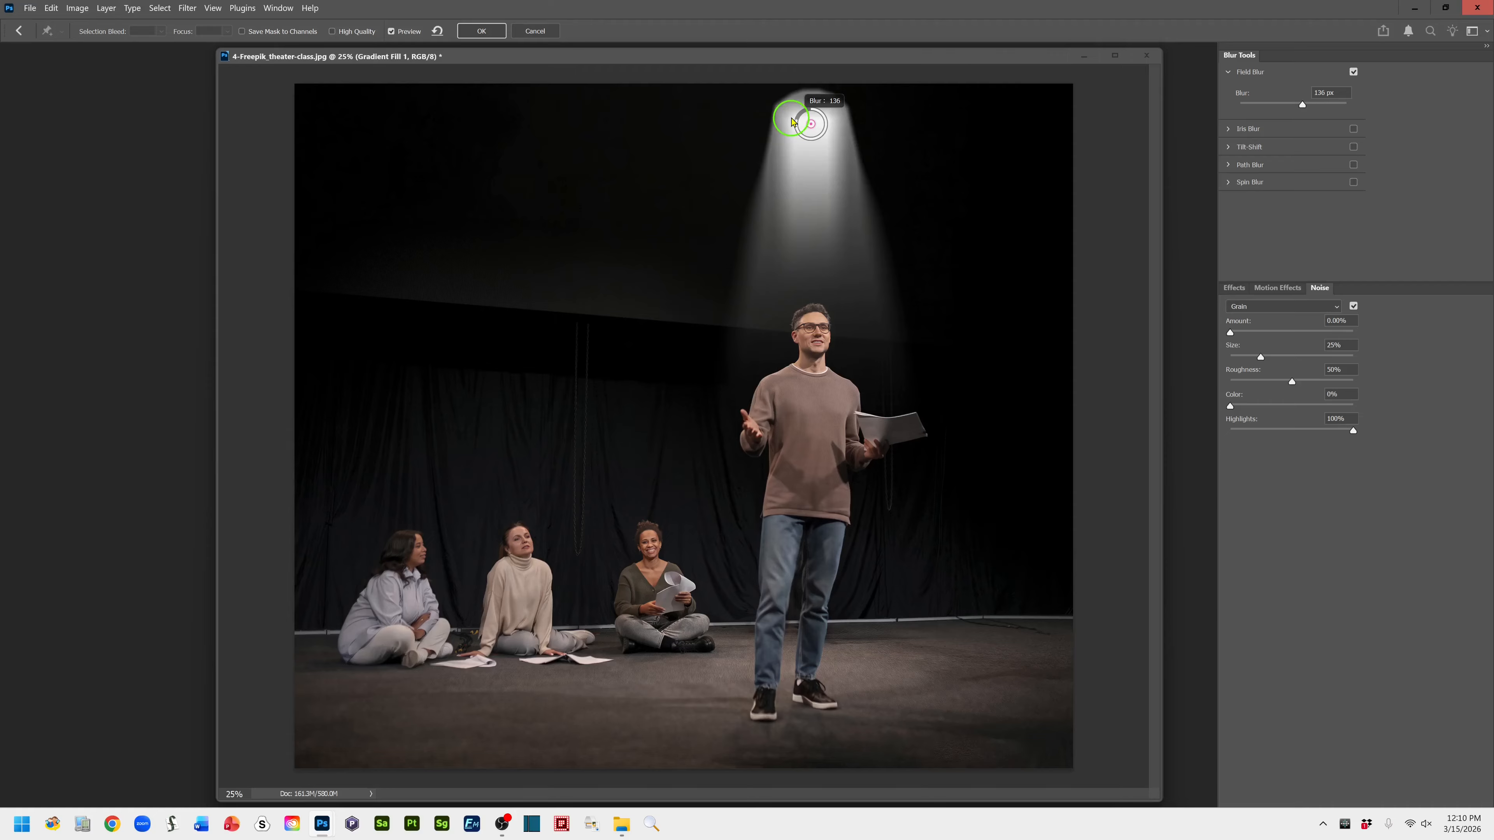
pyautogui.moveTo(792, 120); pyautogui.dragTo(790, 121)
# - Add a second Field Blur pin above the man's head with about 159 px blur, and apply the filter in high quality
pyautogui.click(811, 254)
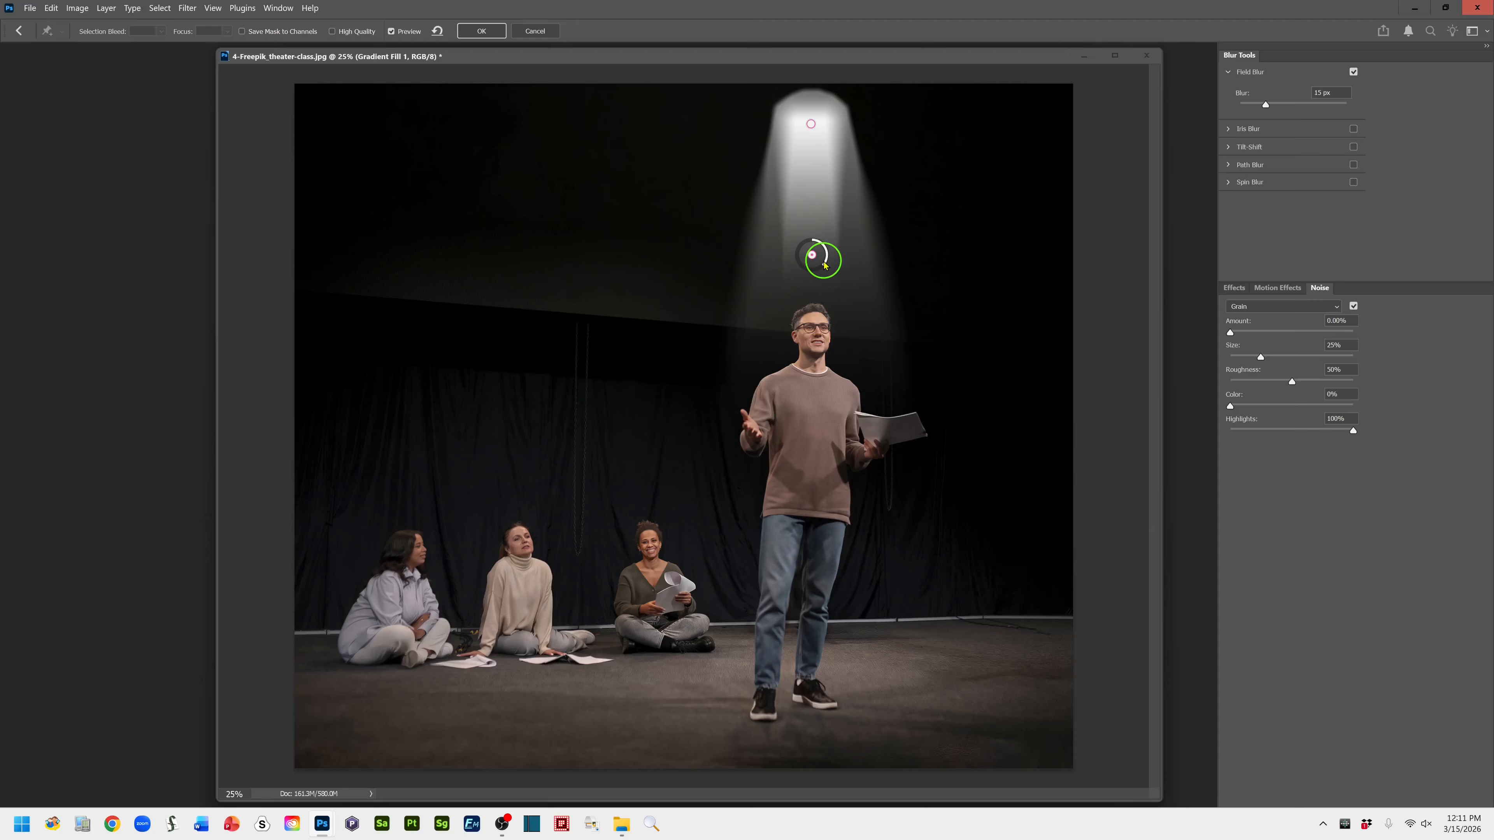
pyautogui.moveTo(822, 264); pyautogui.dragTo(793, 250)
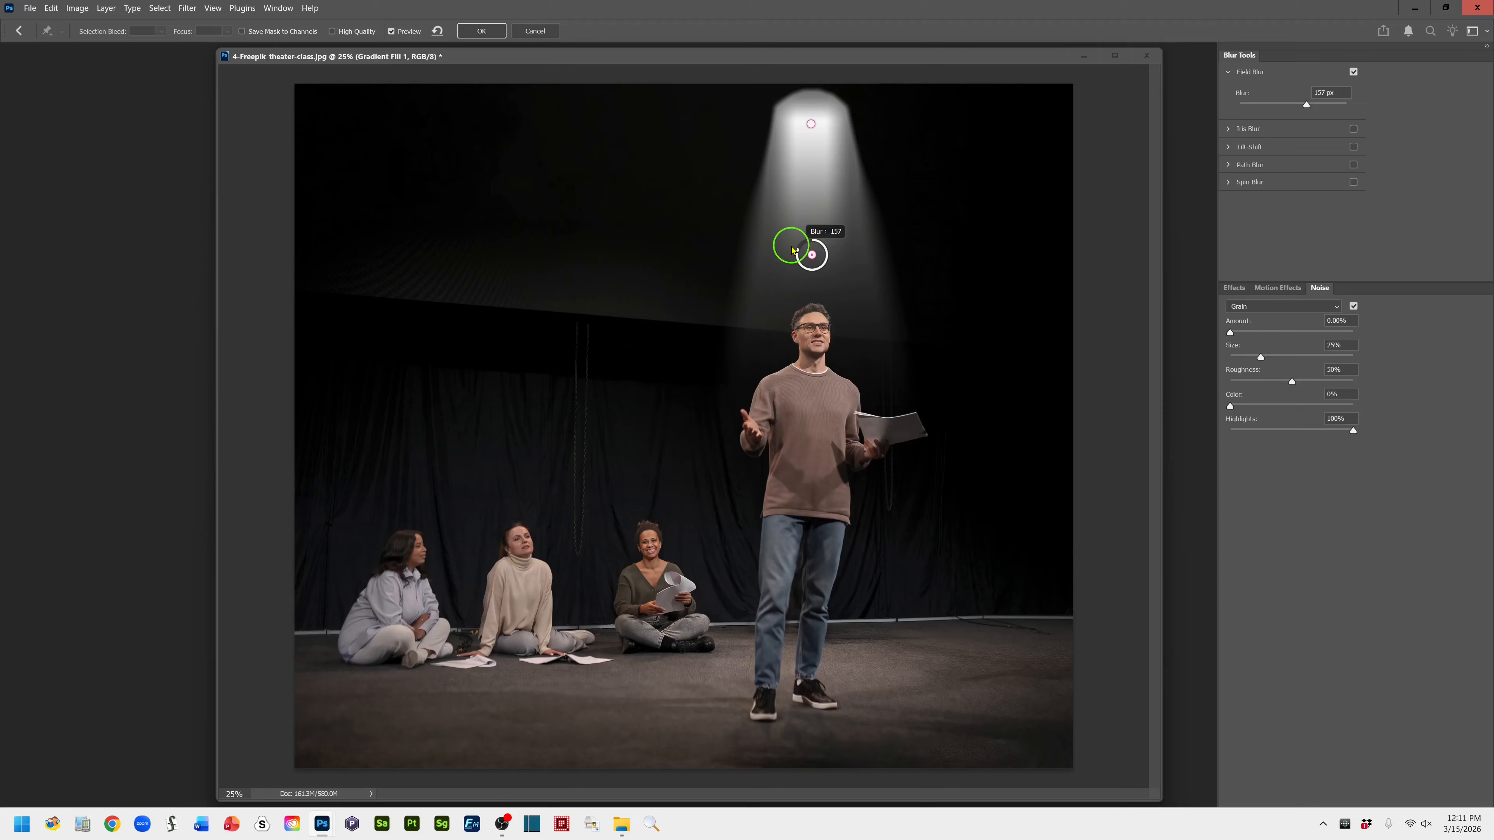
pyautogui.moveTo(793, 249); pyautogui.dragTo(792, 250)
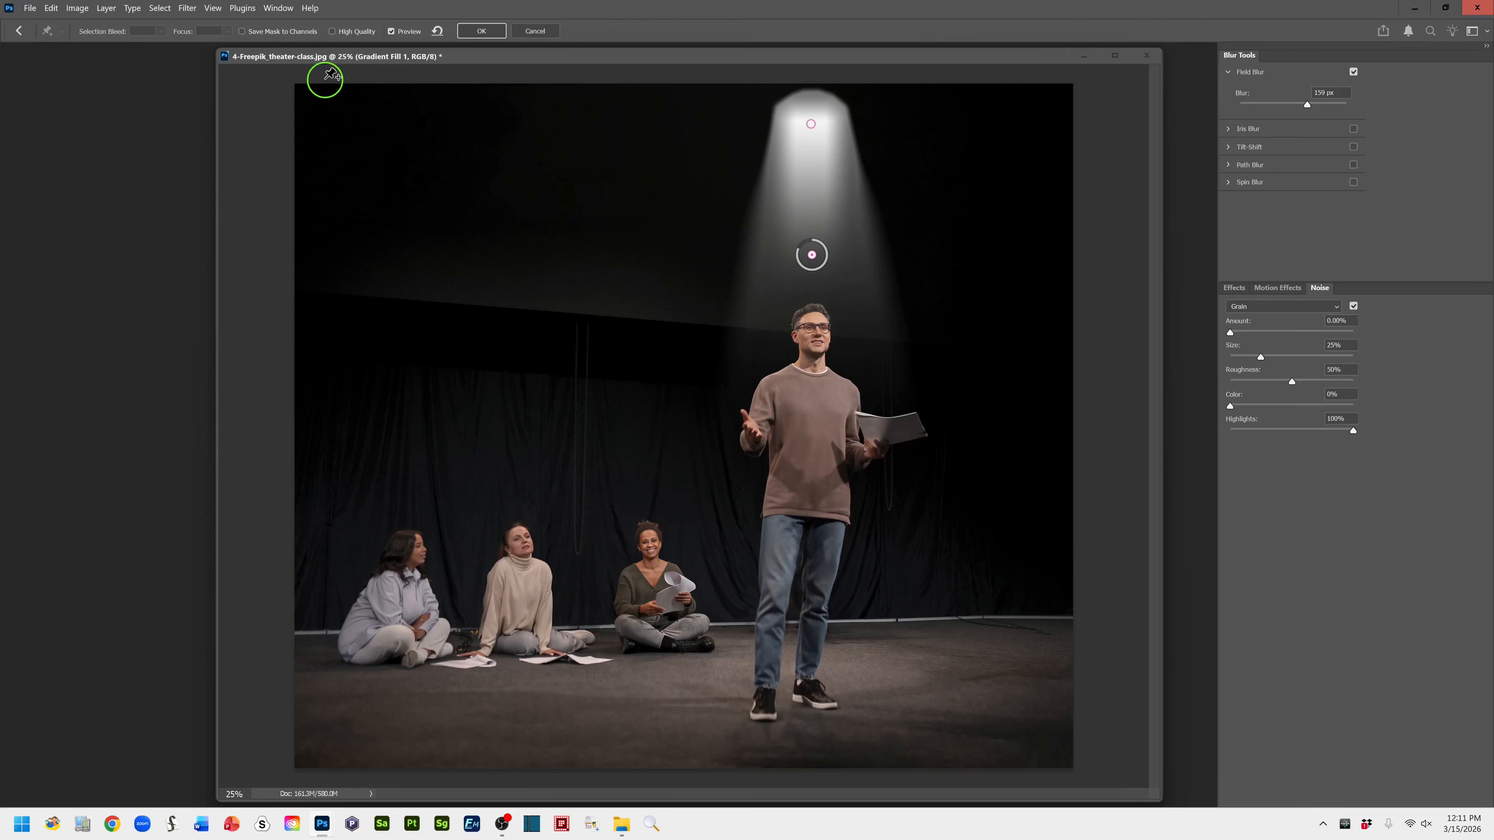
pyautogui.click(332, 31)
pyautogui.click(482, 31)
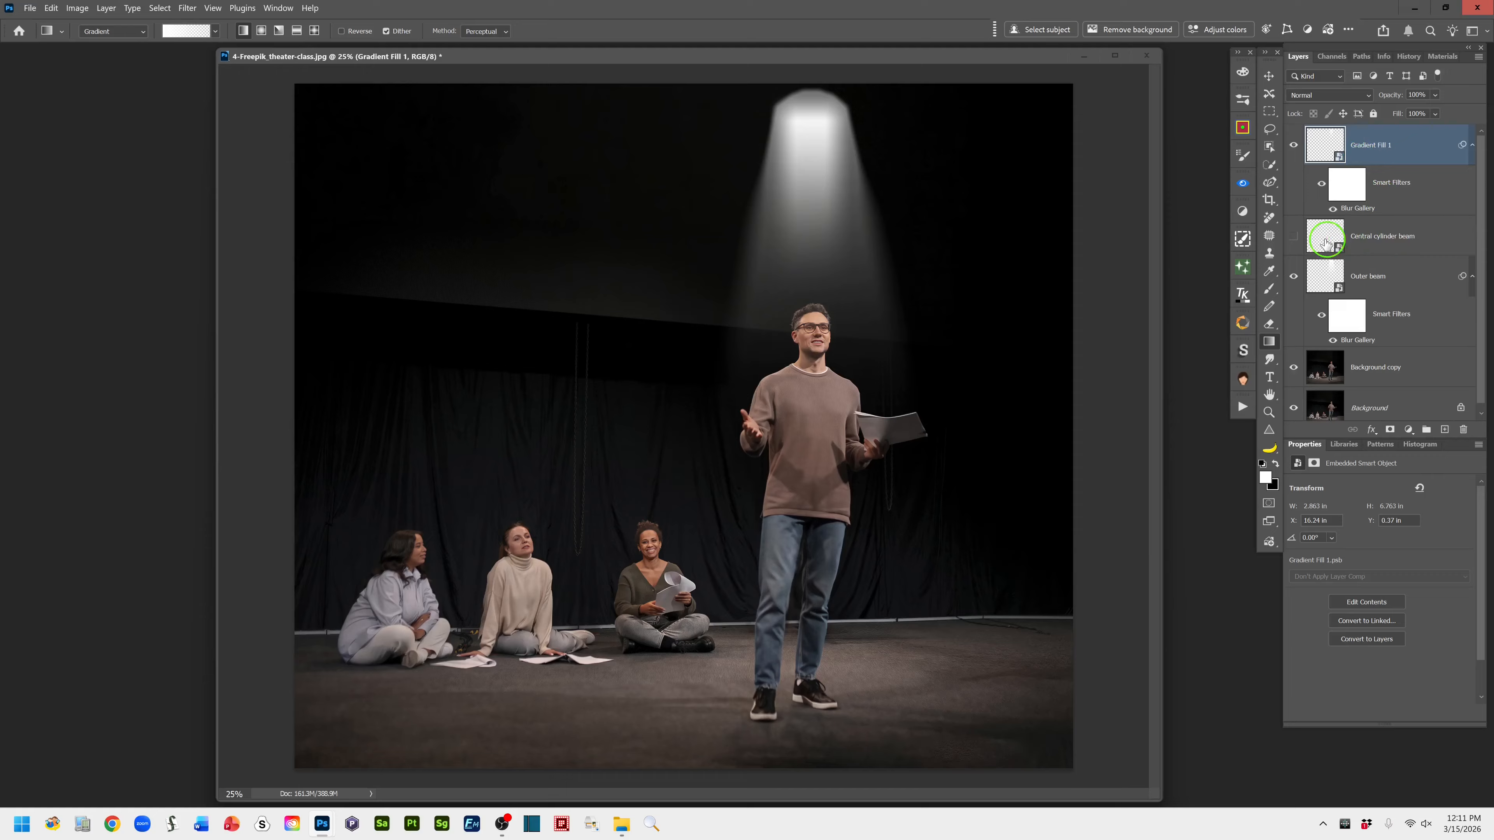
# - Delete the empty Central cylinder beam layer and rename the Gradient Fill 1 layer "Central Cylinder"
pyautogui.moveTo(1324, 238); pyautogui.dragTo(1463, 433)
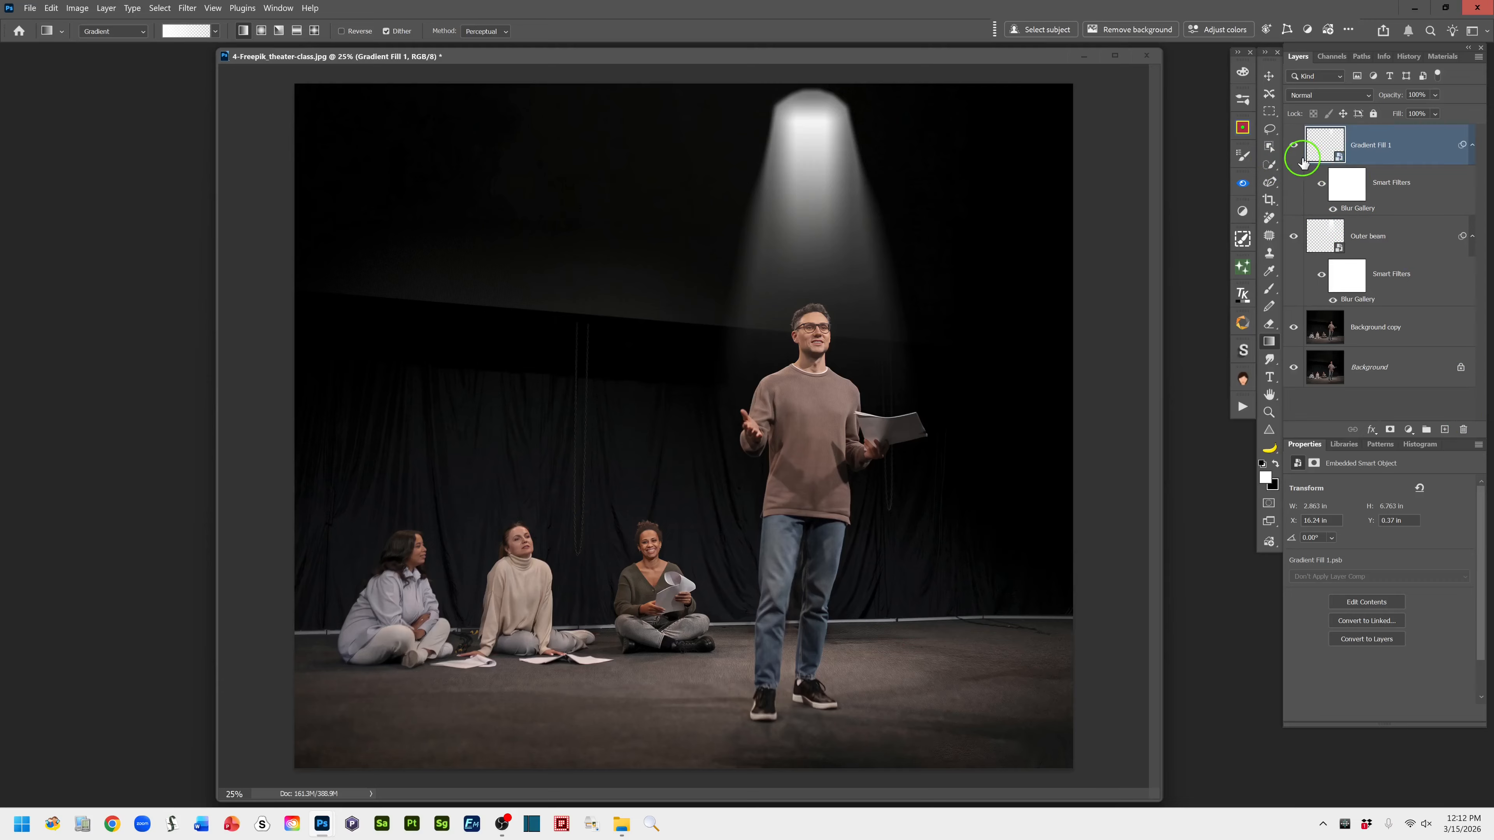
pyautogui.doubleClick(1363, 144)
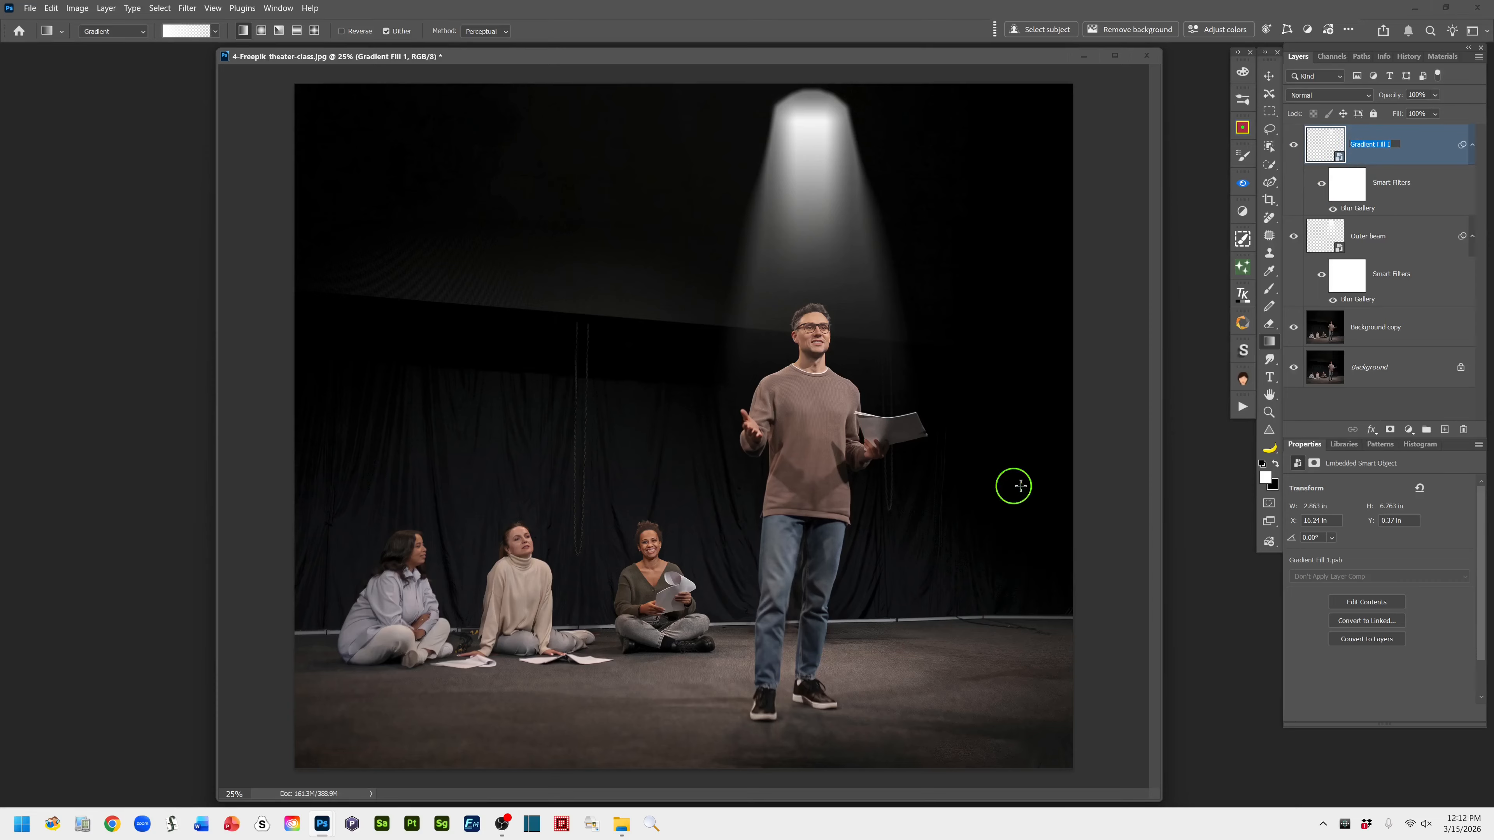
pyautogui.write('Central')
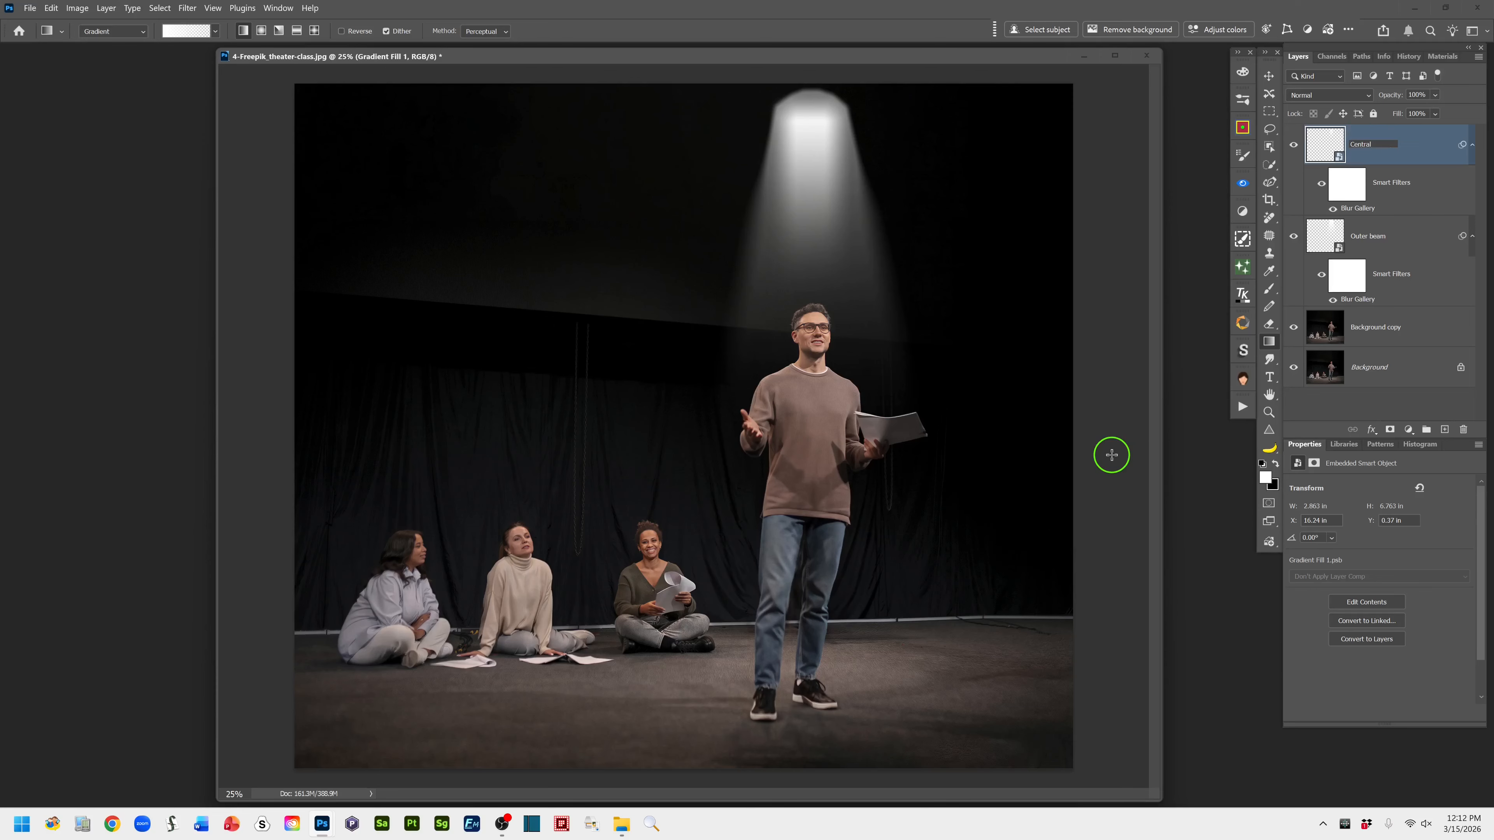
pyautogui.write(' Cylinder')
pyautogui.click(1433, 153)
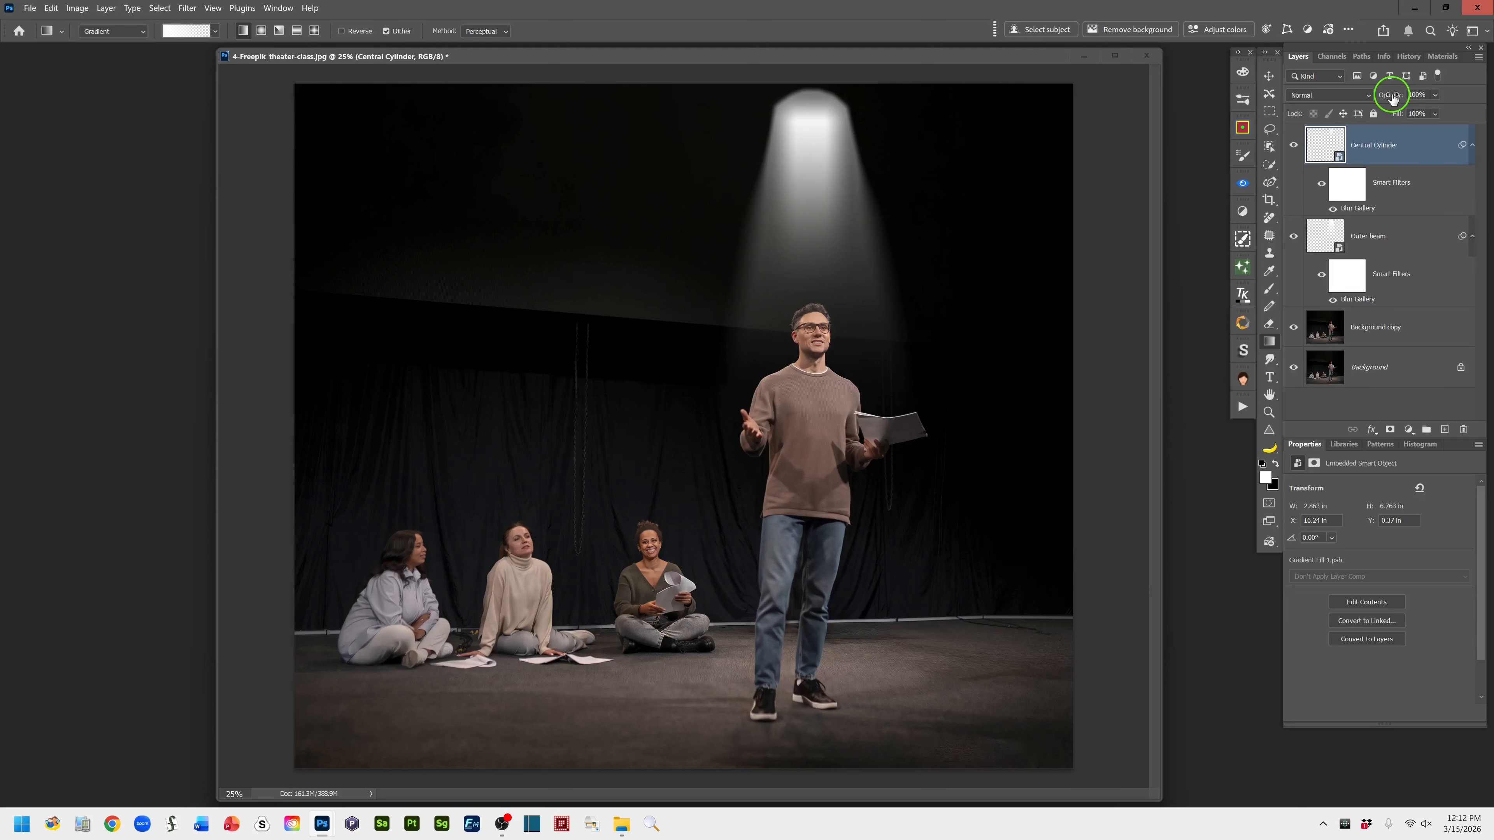
# - Lower the Central Cylinder layer's opacity to 54%
pyautogui.moveTo(1391, 99); pyautogui.dragTo(1373, 98)
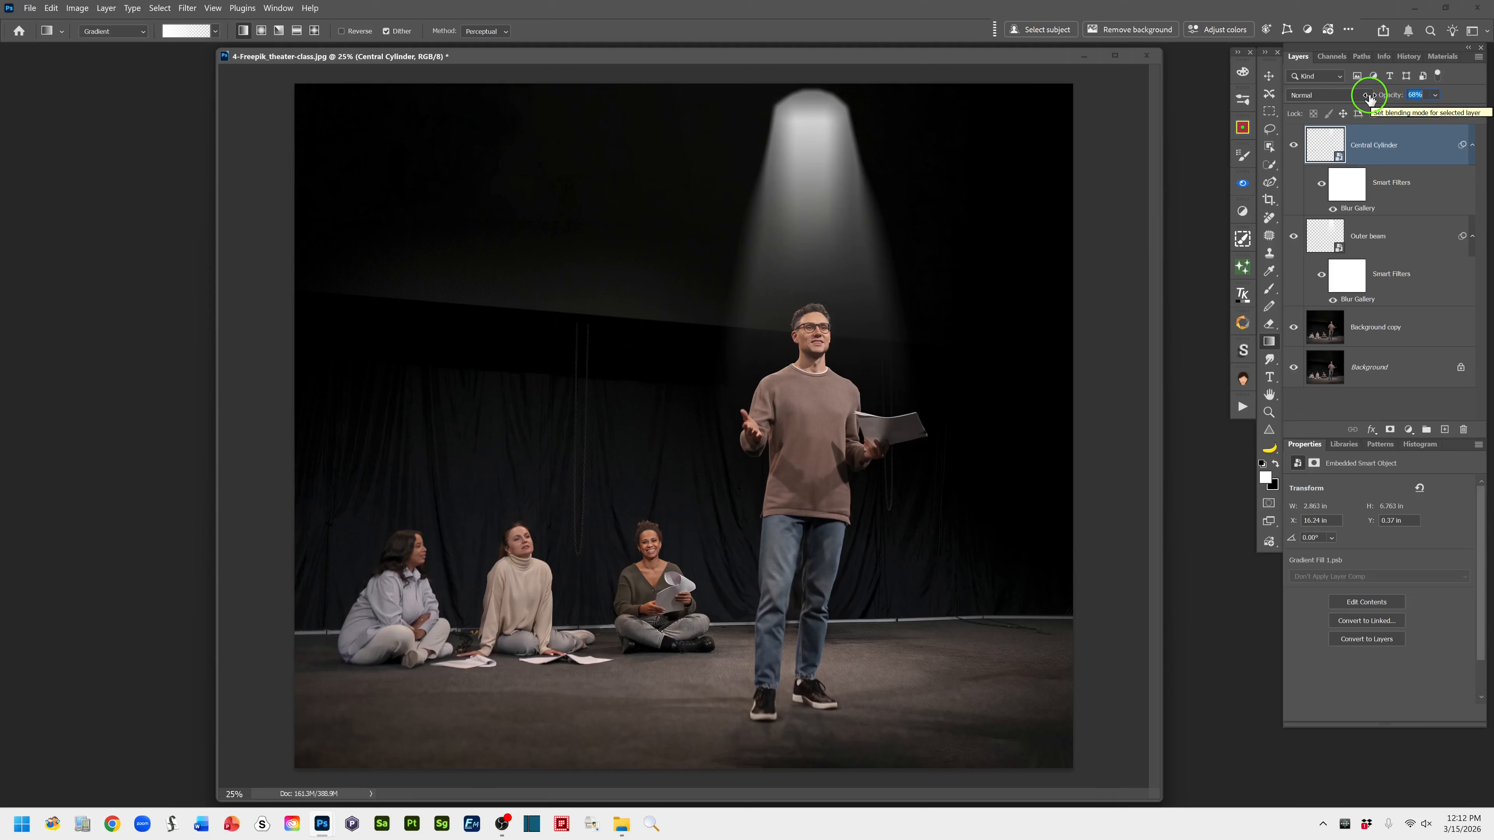
pyautogui.moveTo(1371, 98); pyautogui.dragTo(1366, 99)
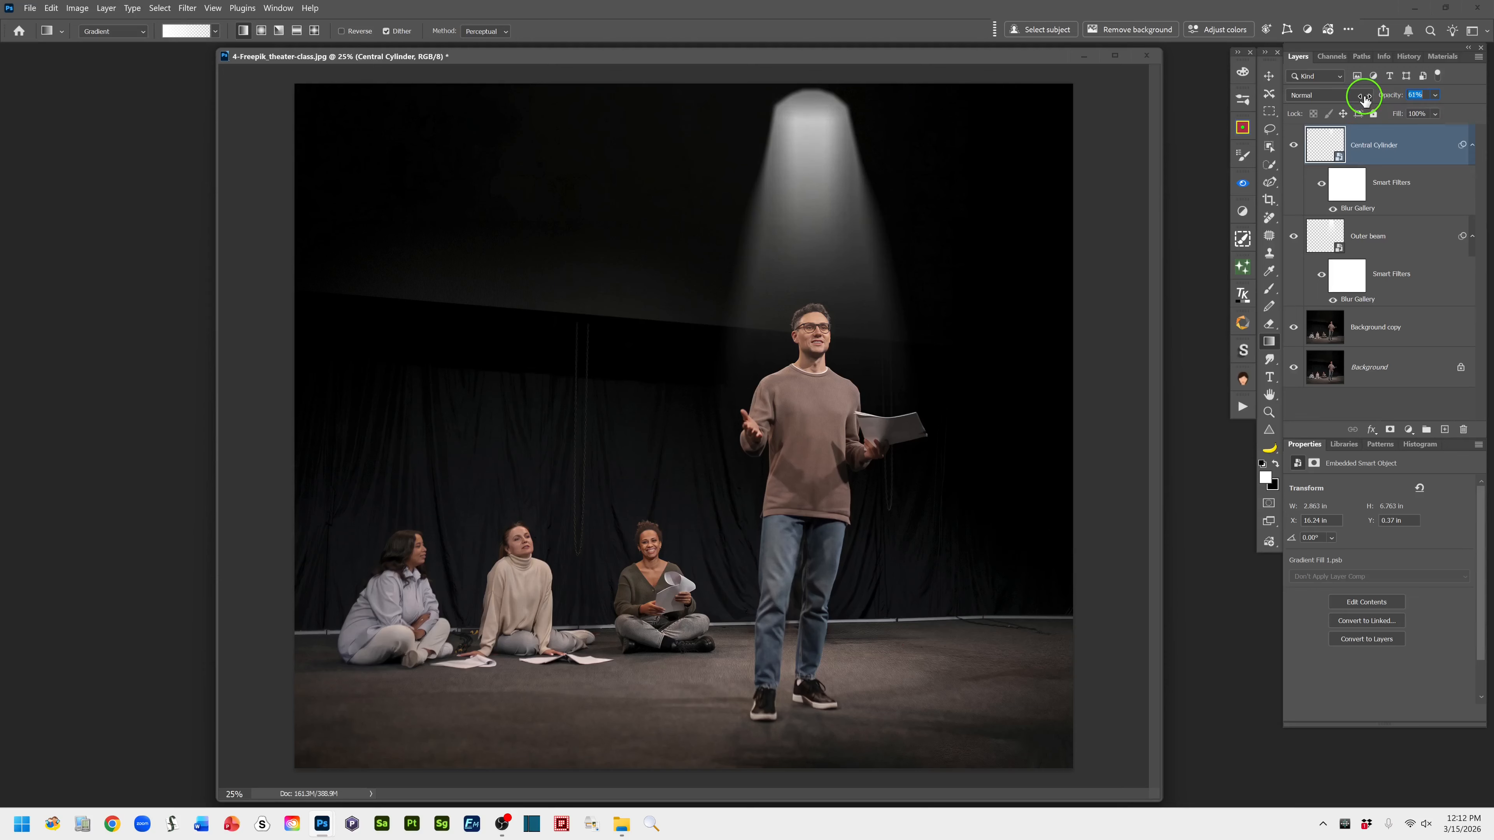
pyautogui.moveTo(1365, 100); pyautogui.dragTo(1361, 98)
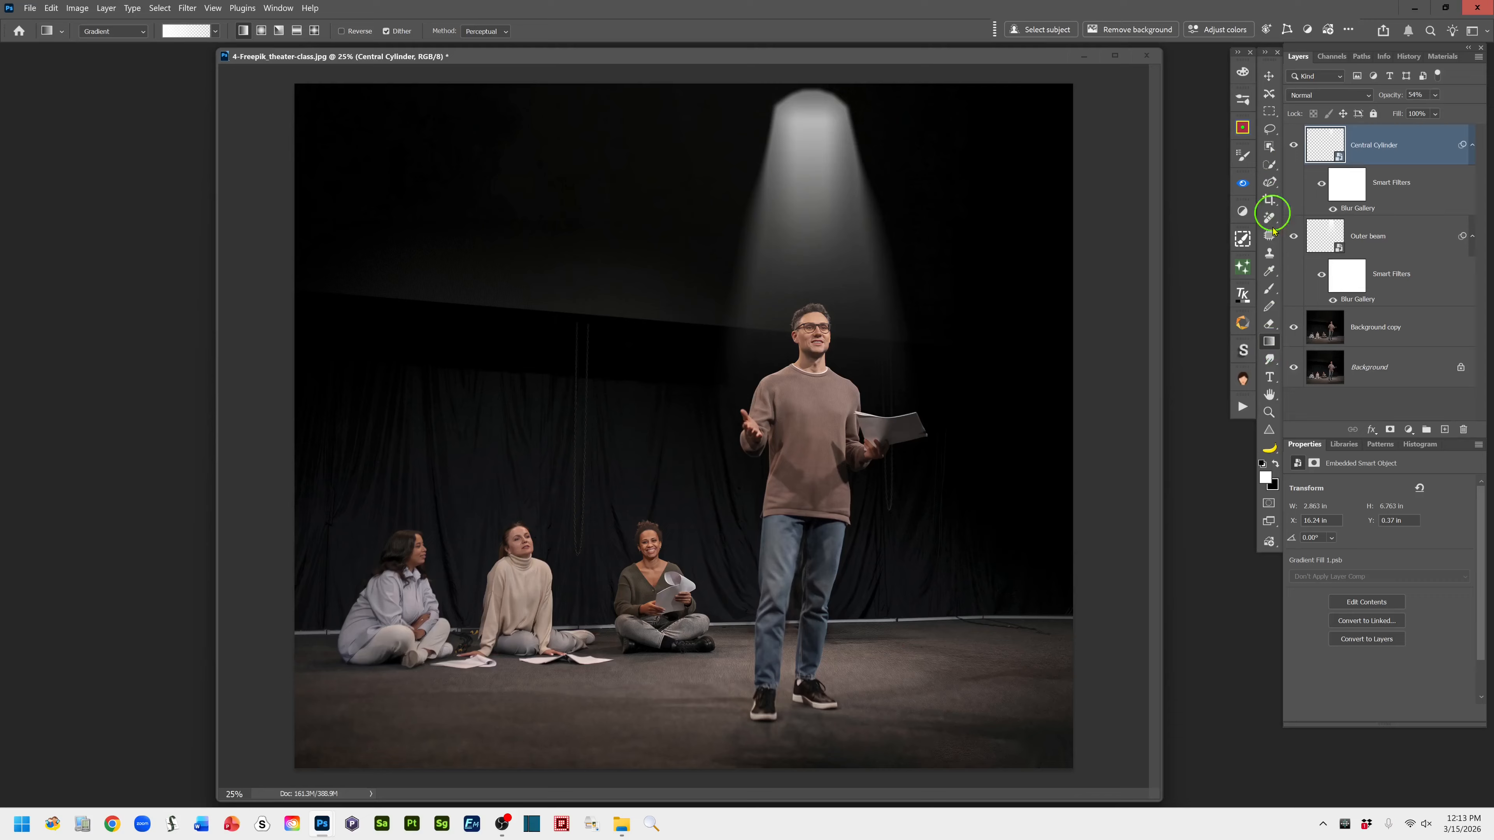
# - Add a new layer above the Central Cylinder layer and name it "Lite Source"
pyautogui.click(1269, 130)
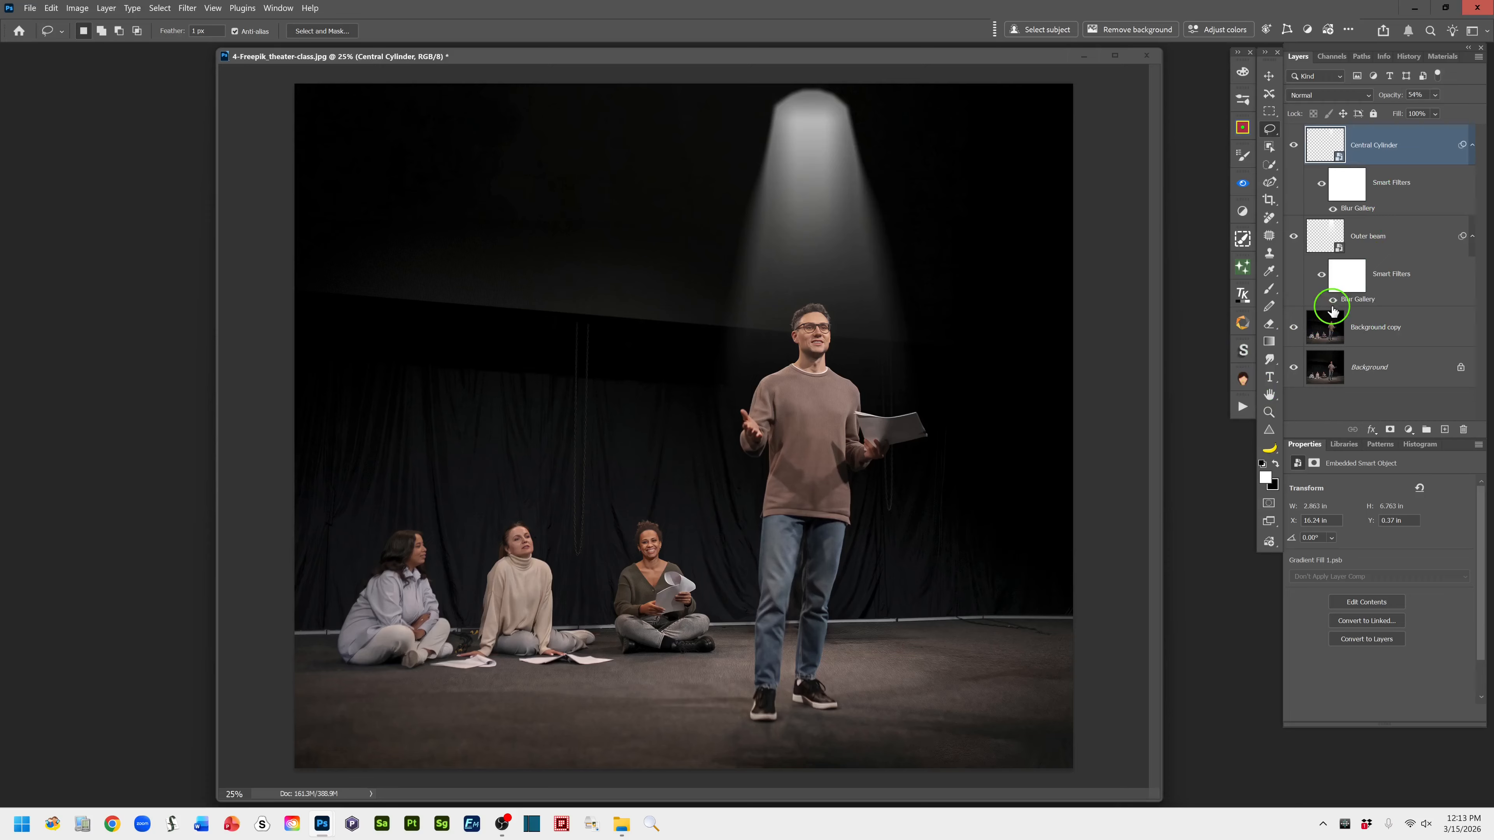
pyautogui.click(1446, 430)
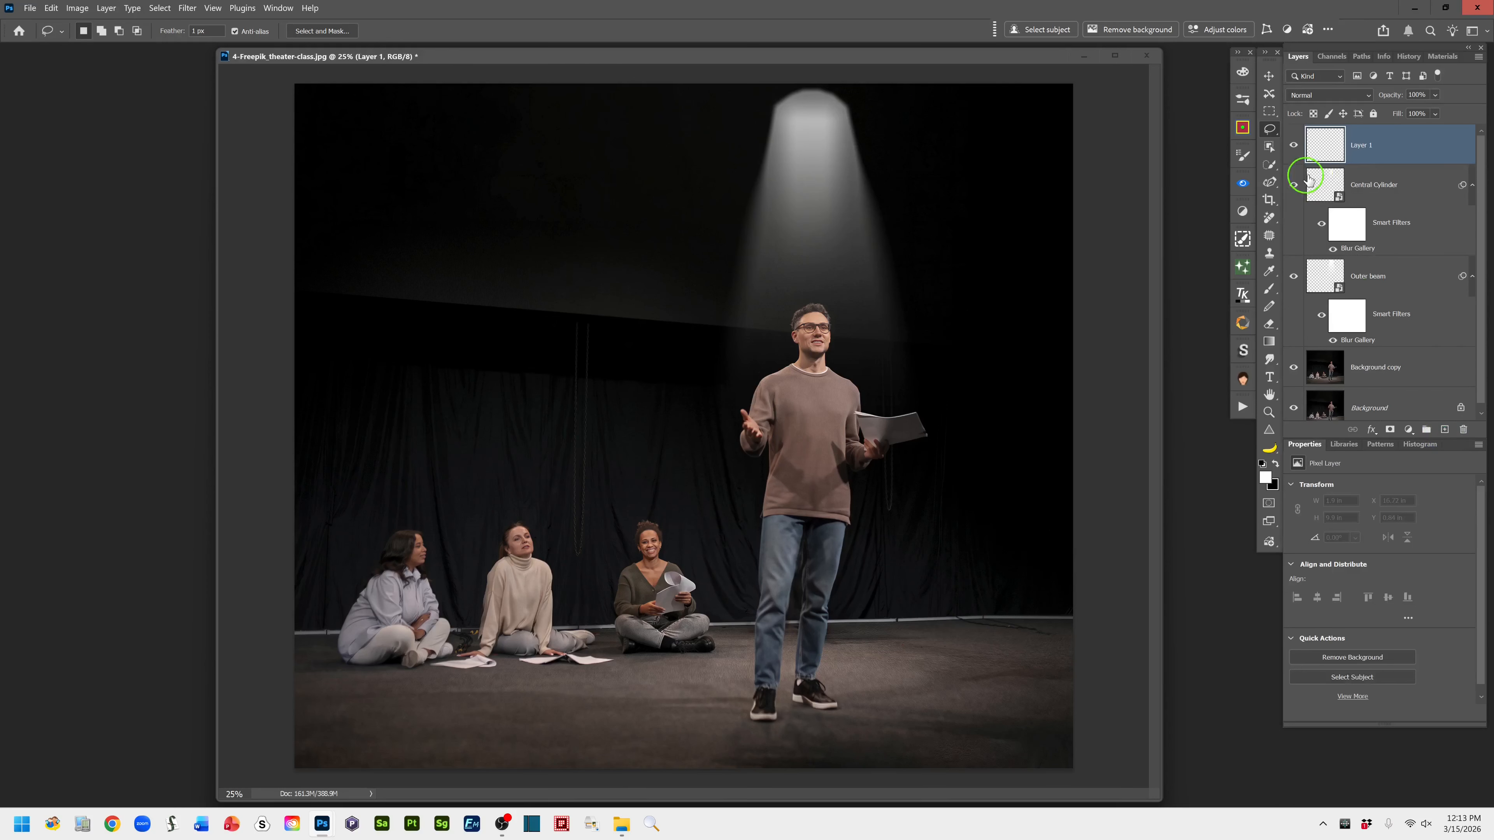
pyautogui.doubleClick(1362, 146)
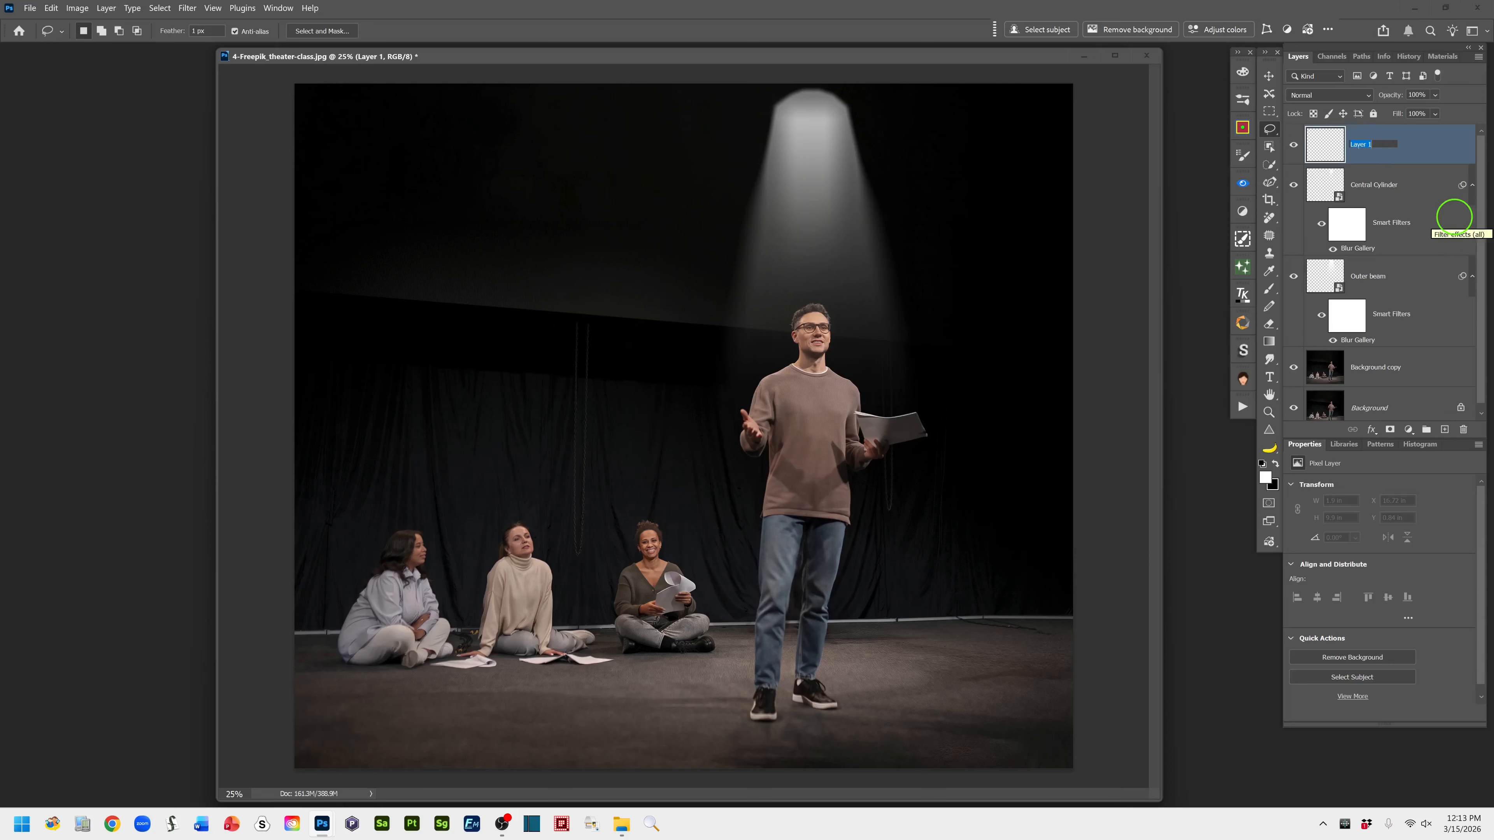
pyautogui.write('Lite Source')
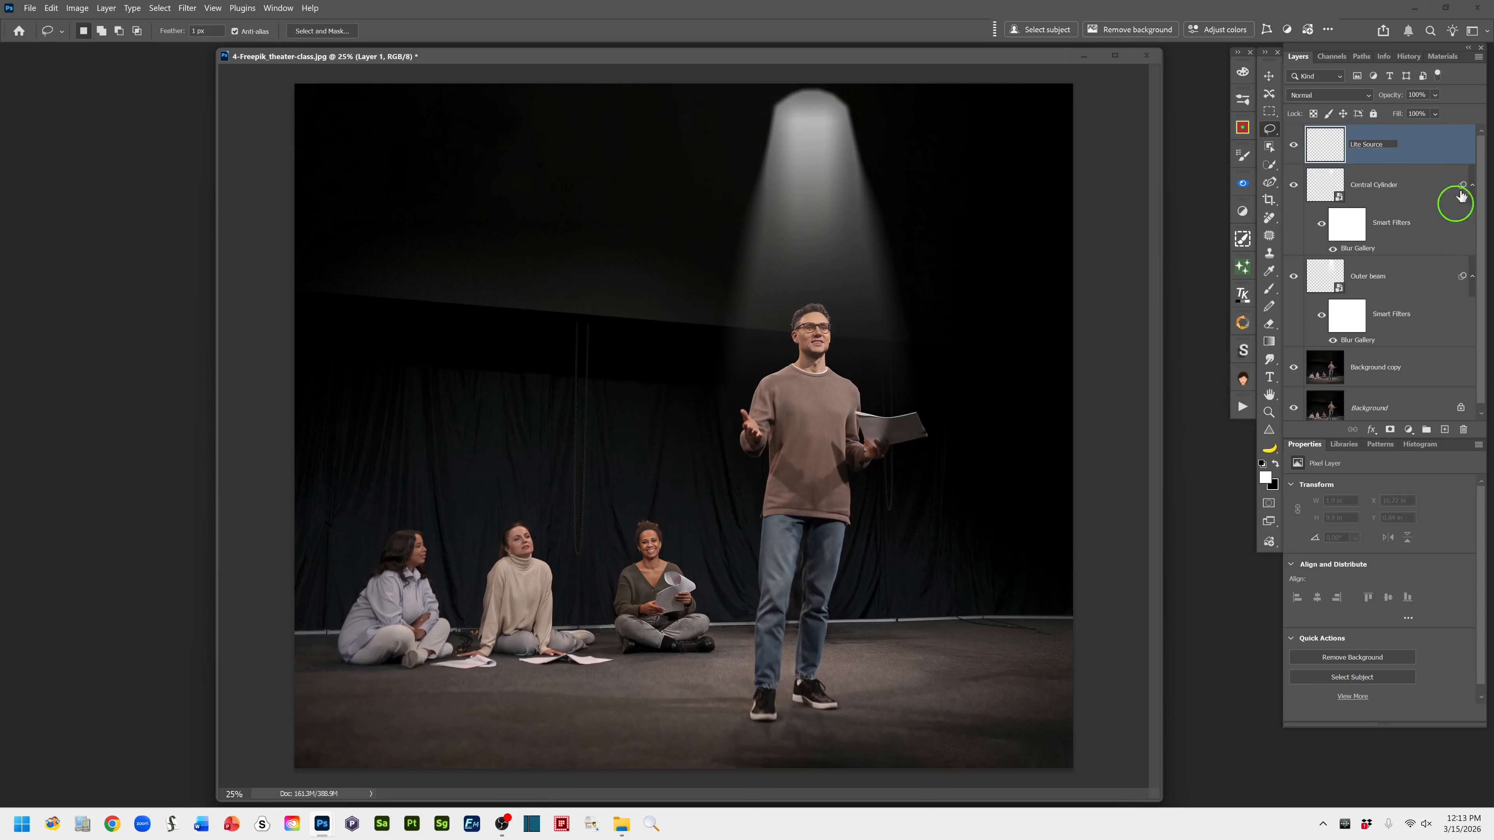
pyautogui.click(1434, 145)
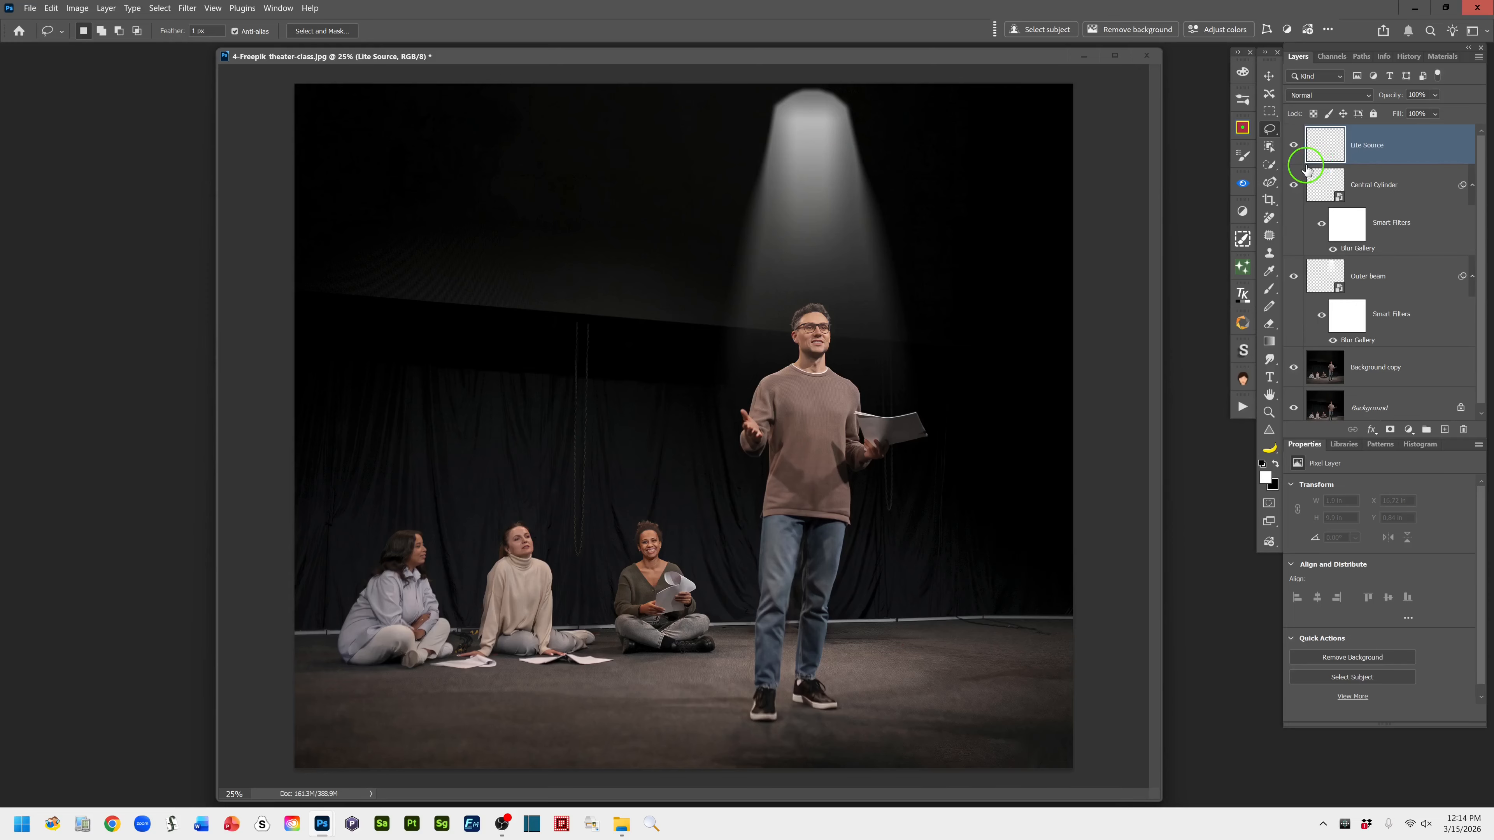
# - Choose the 19 px hard round preset for the Brush tool and flatten its tip into a horizontal ellipse at -1°
pyautogui.moveTo(1304, 169)
pyautogui.click(1269, 291)
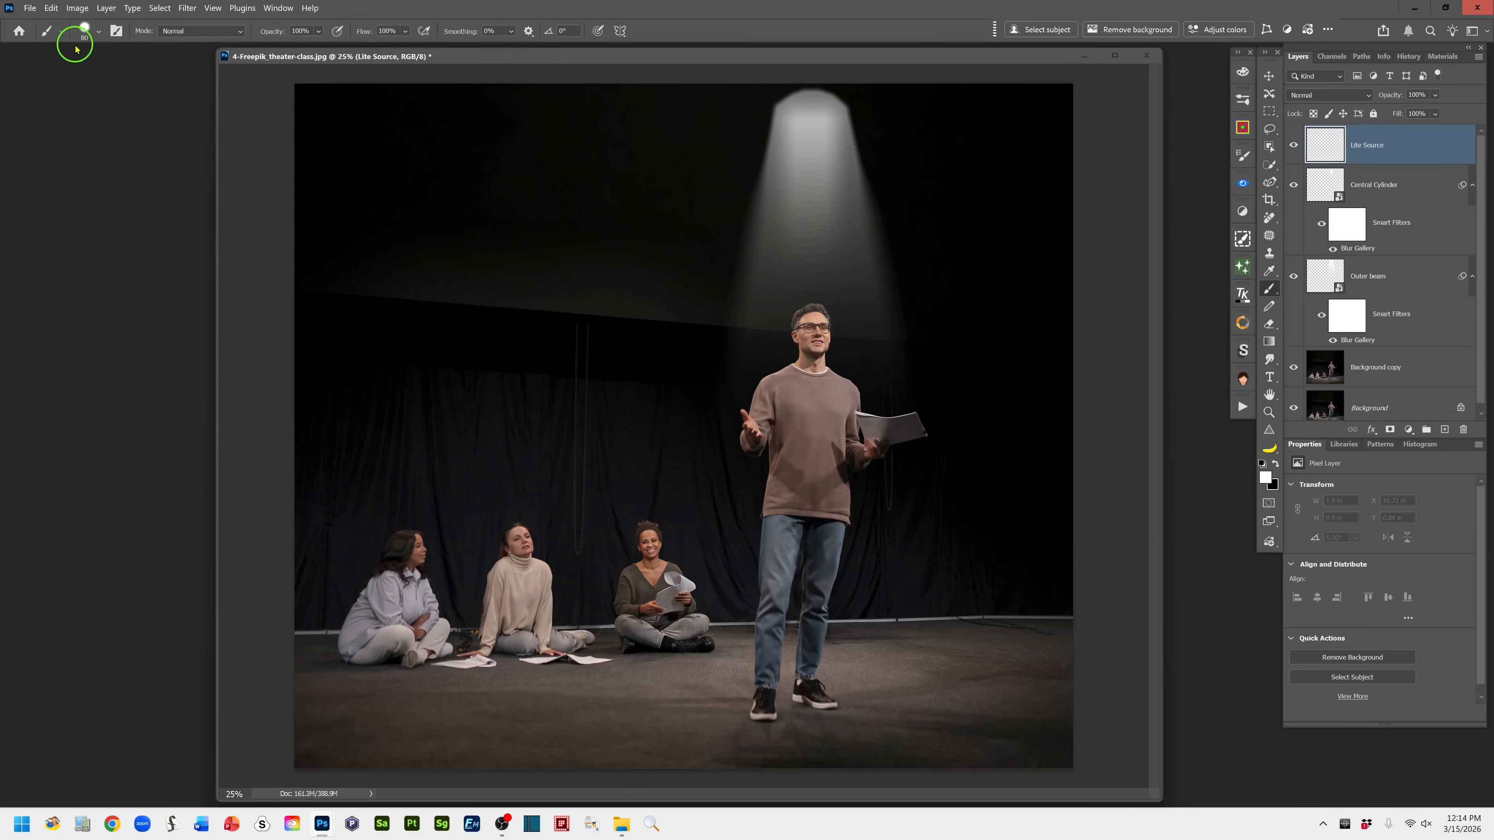
pyautogui.click(99, 34)
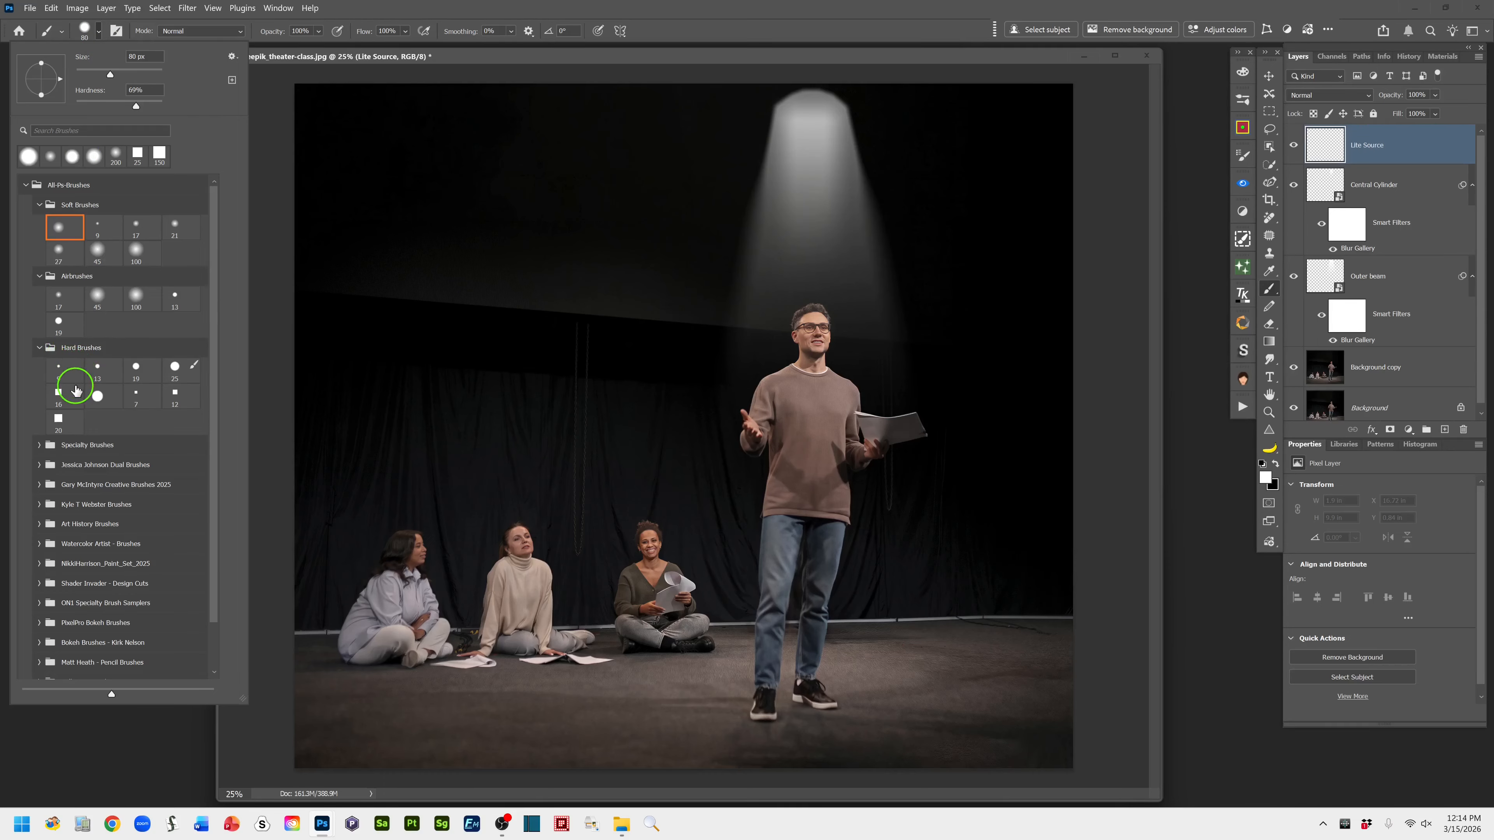
pyautogui.click(135, 369)
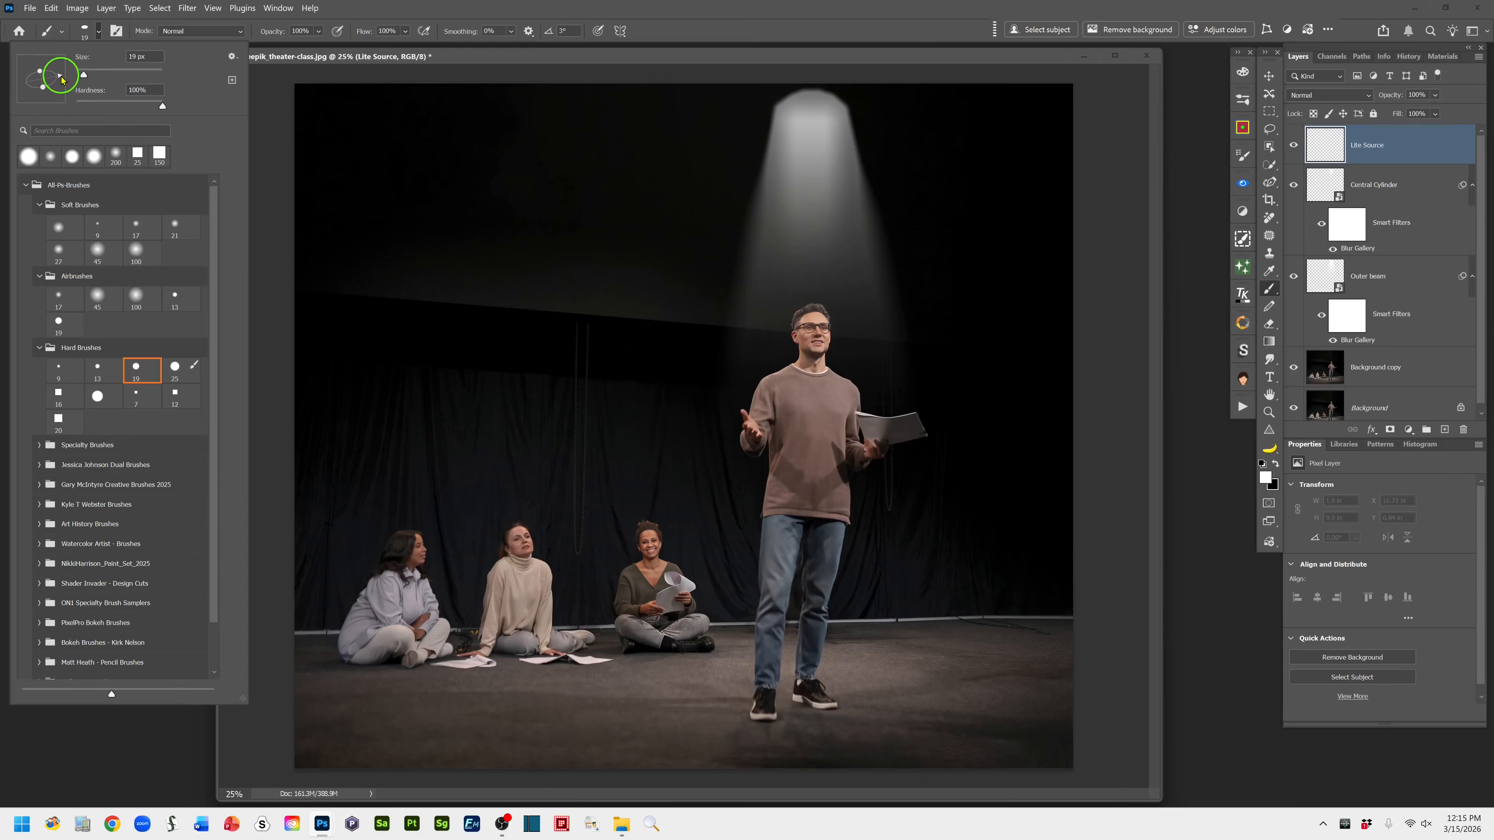
pyautogui.moveTo(62, 75); pyautogui.dragTo(61, 84)
# - Set the brush opacity to 47% and its flow to 34%
pyautogui.moveTo(281, 34); pyautogui.dragTo(279, 34)
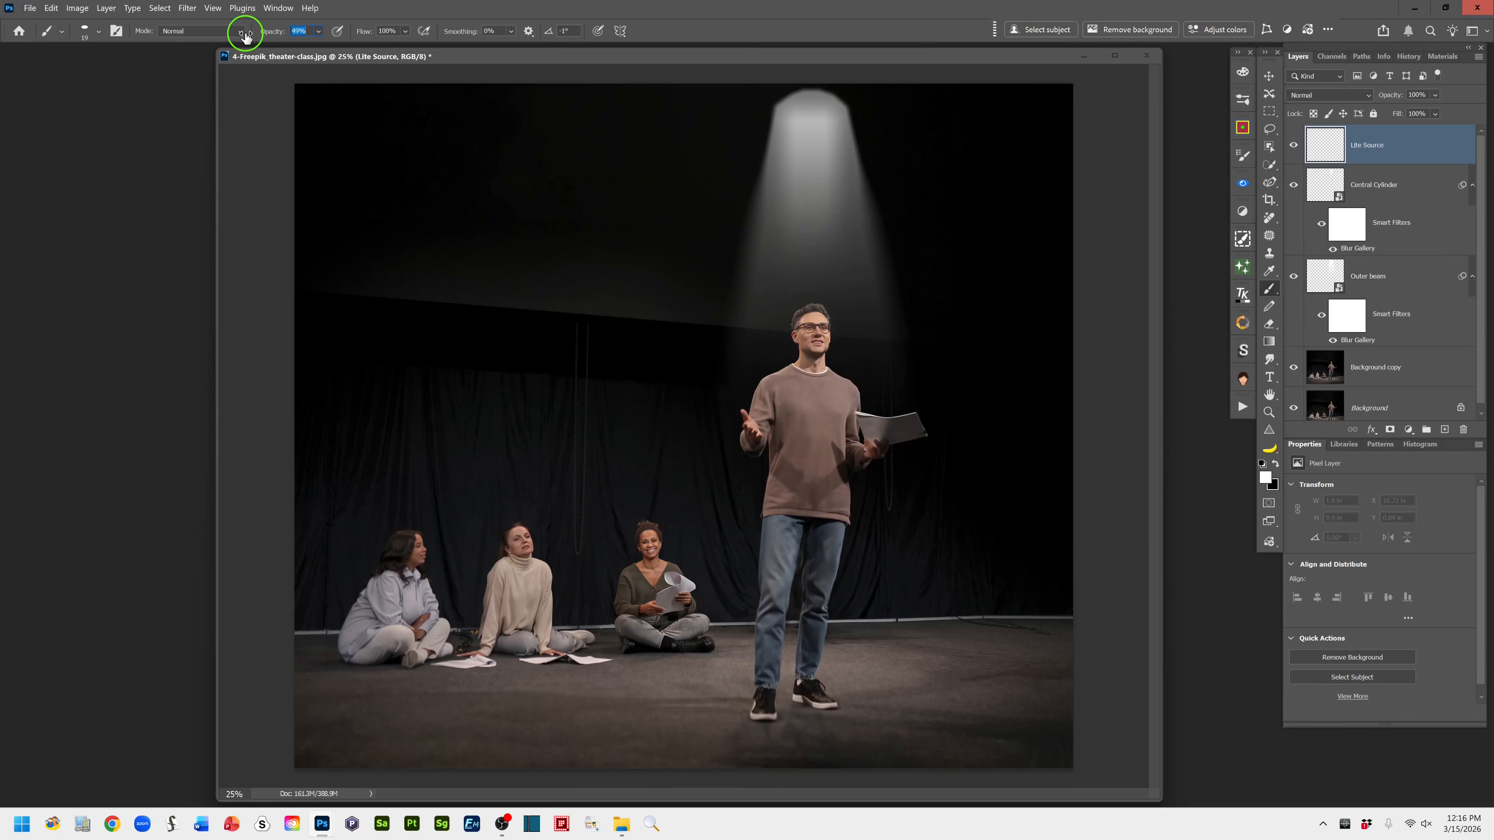
pyautogui.moveTo(246, 37); pyautogui.dragTo(237, 38)
pyautogui.moveTo(366, 34); pyautogui.dragTo(348, 35)
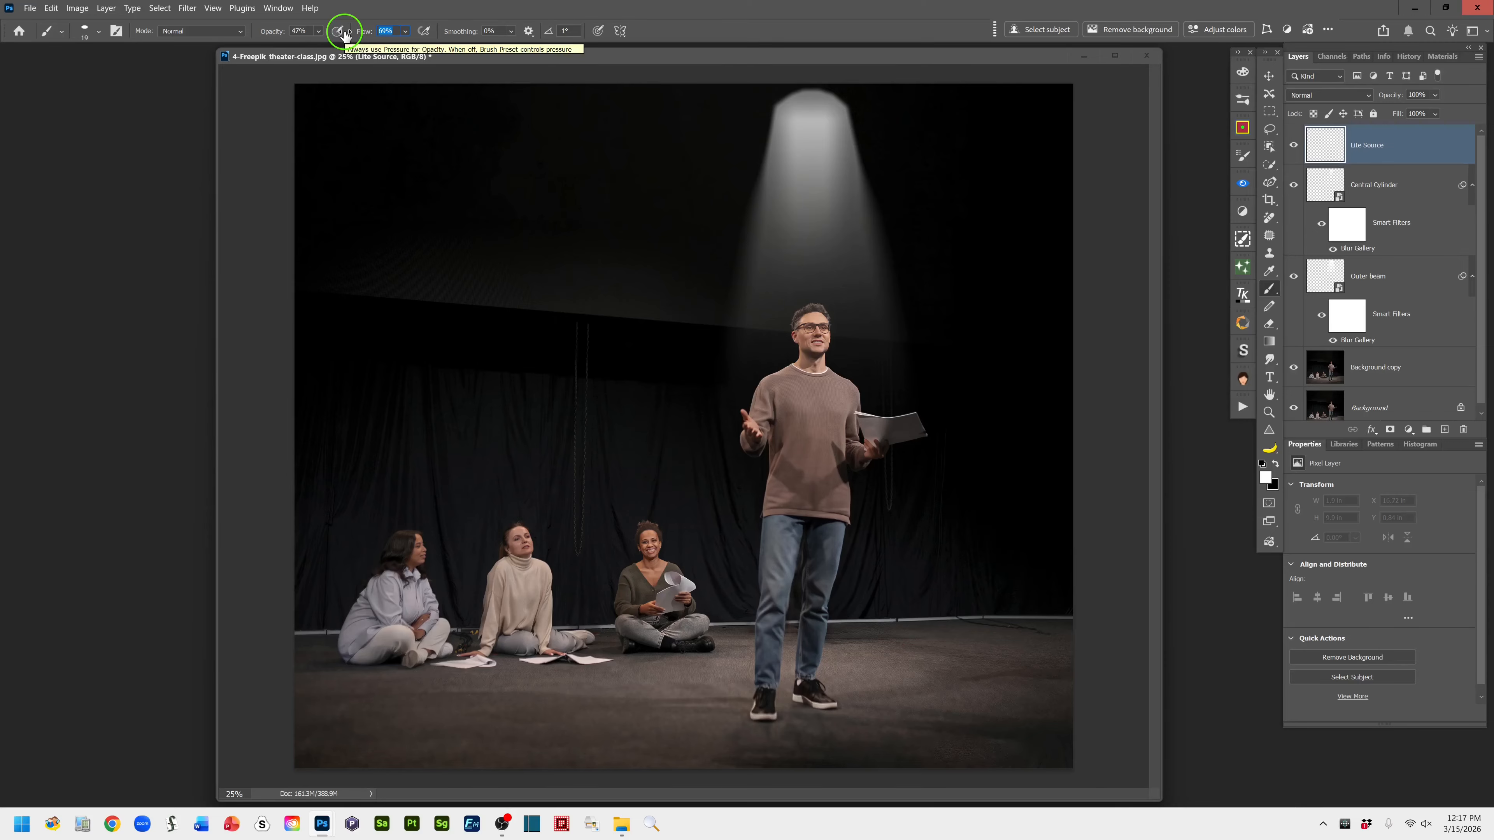
pyautogui.moveTo(345, 35); pyautogui.dragTo(323, 37)
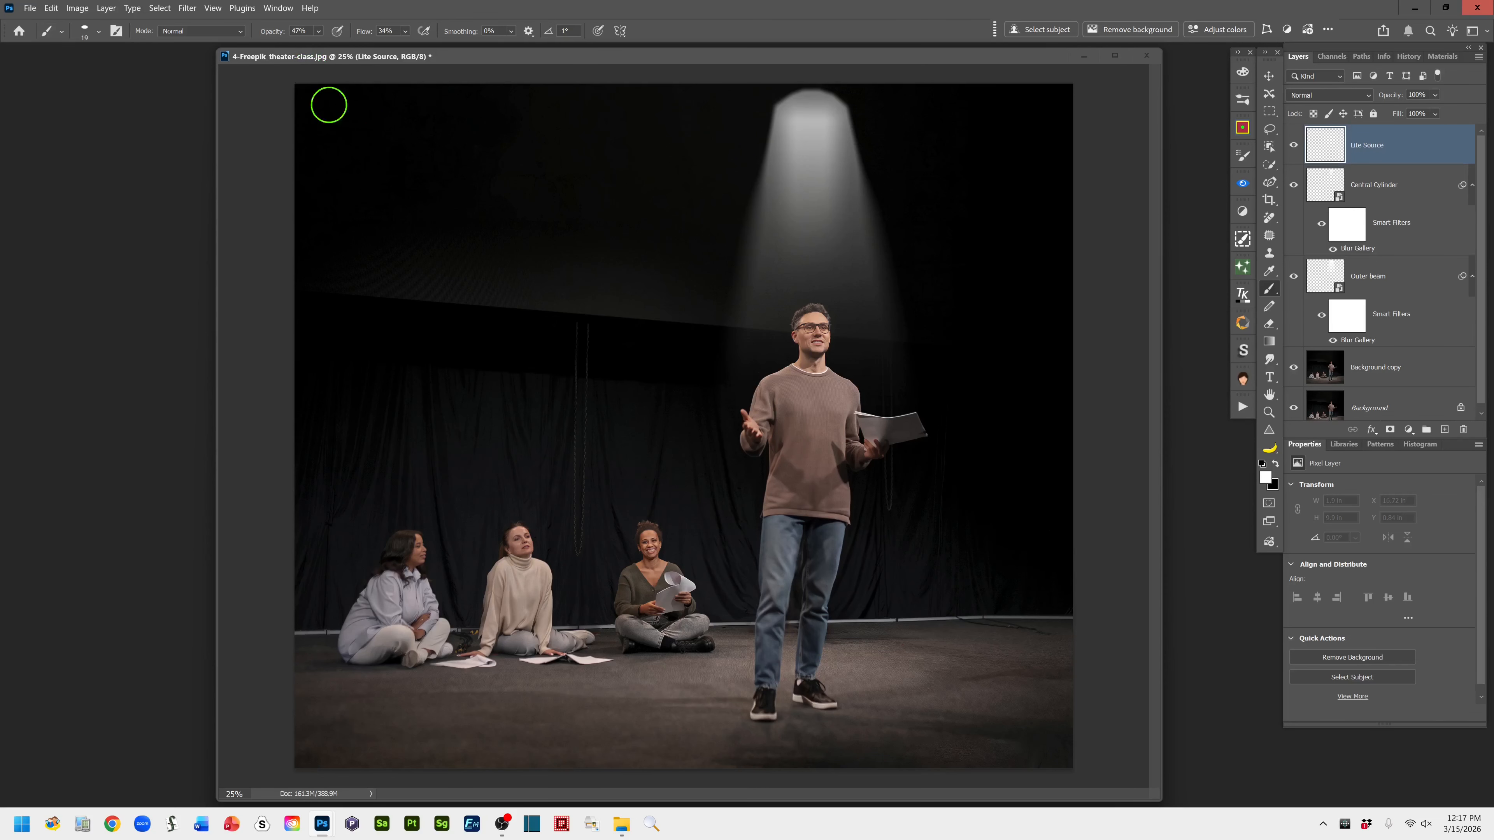
# - Enlarge the elliptical brush to 700 px to match the width of the beam's top
pyautogui.click(98, 37)
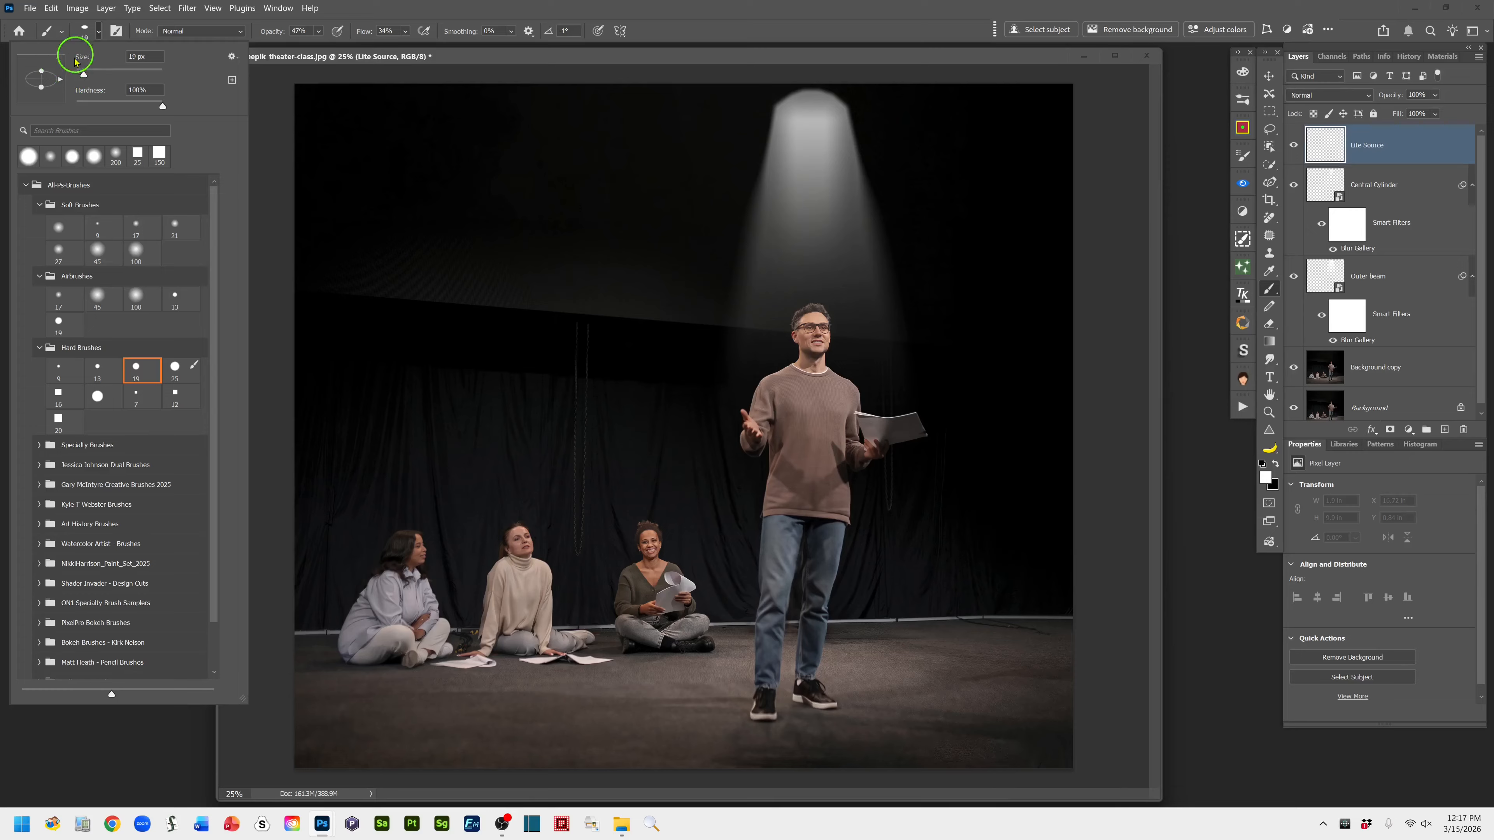
pyautogui.moveTo(82, 73); pyautogui.dragTo(145, 74)
pyautogui.moveTo(148, 74); pyautogui.dragTo(154, 75)
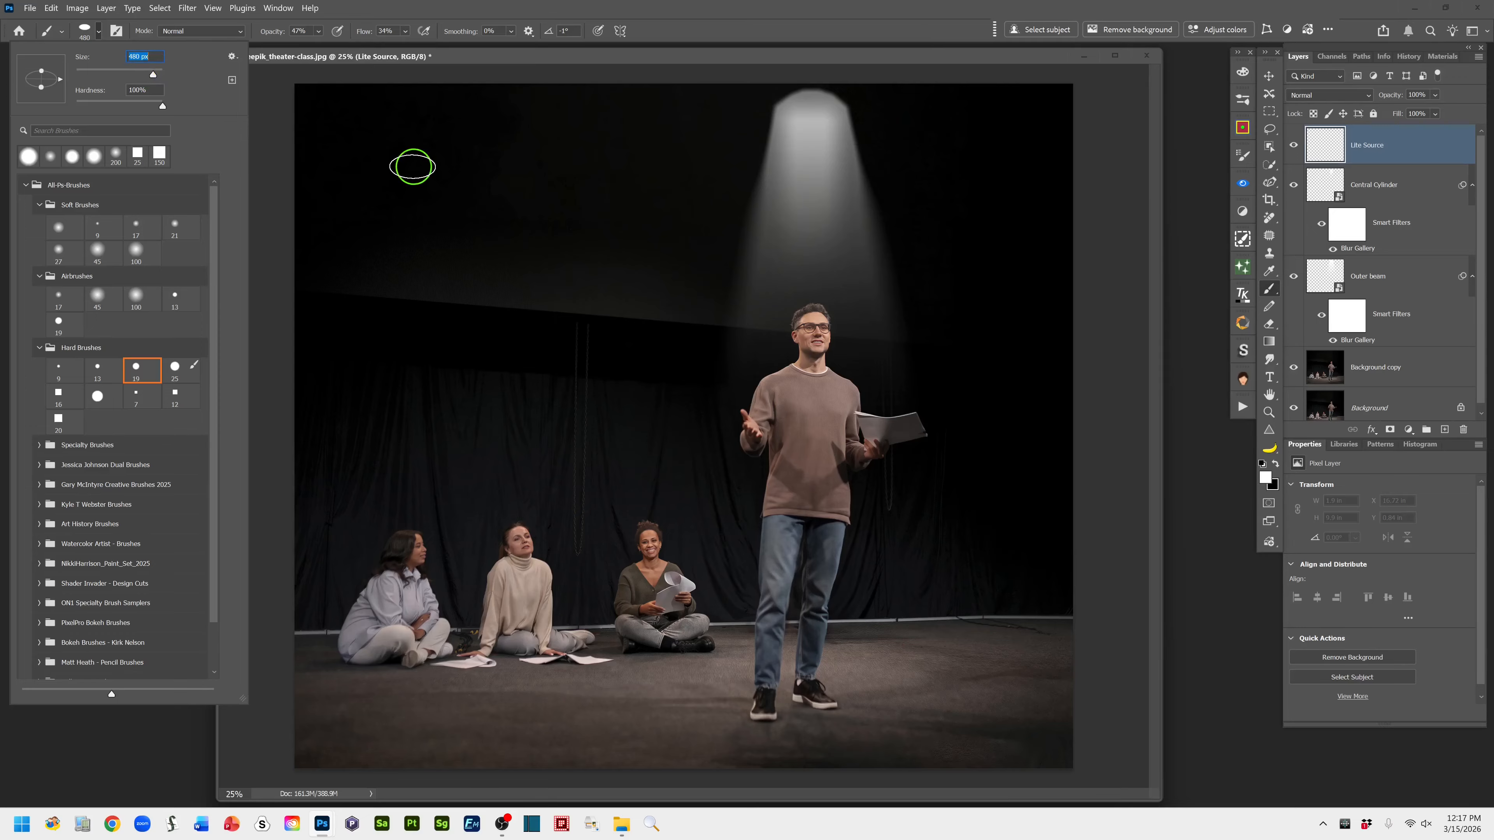
pyautogui.click(667, 36)
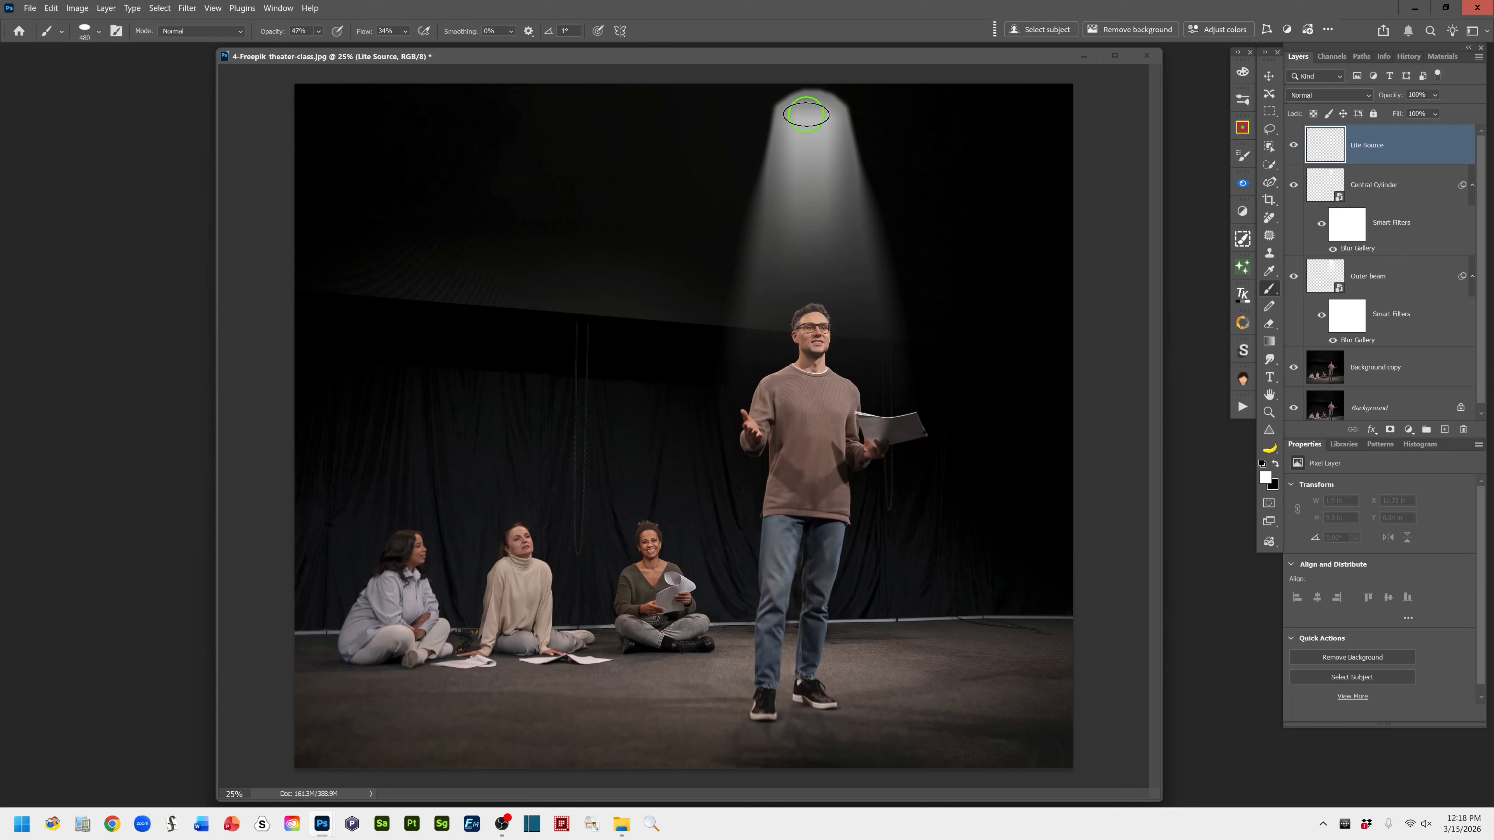
pyautogui.press(']')
pyautogui.press(']')
pyautogui.press(']')
pyautogui.press(']')
pyautogui.press('[')
pyautogui.click(99, 35)
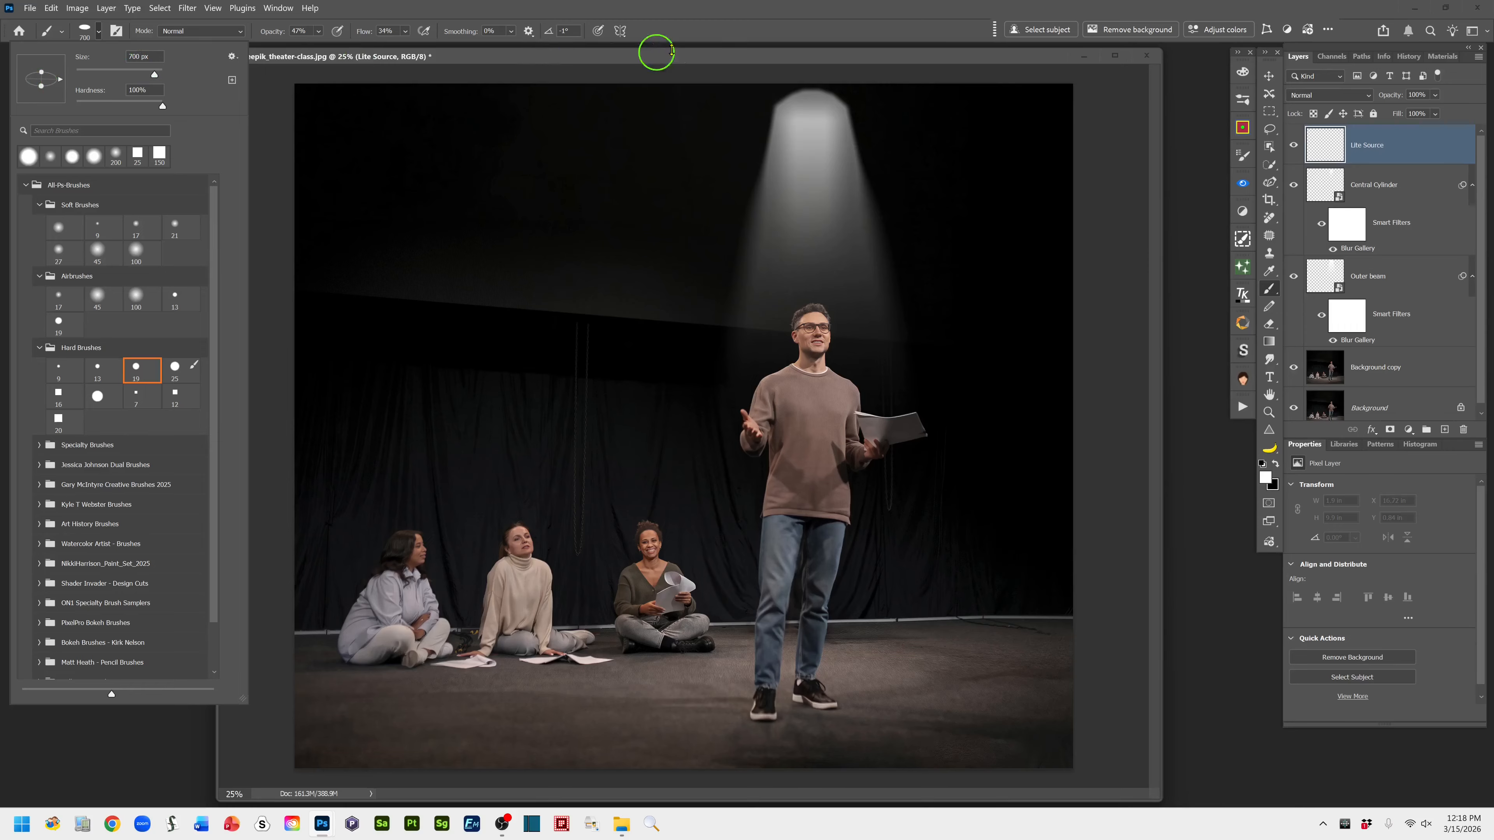
pyautogui.click(718, 33)
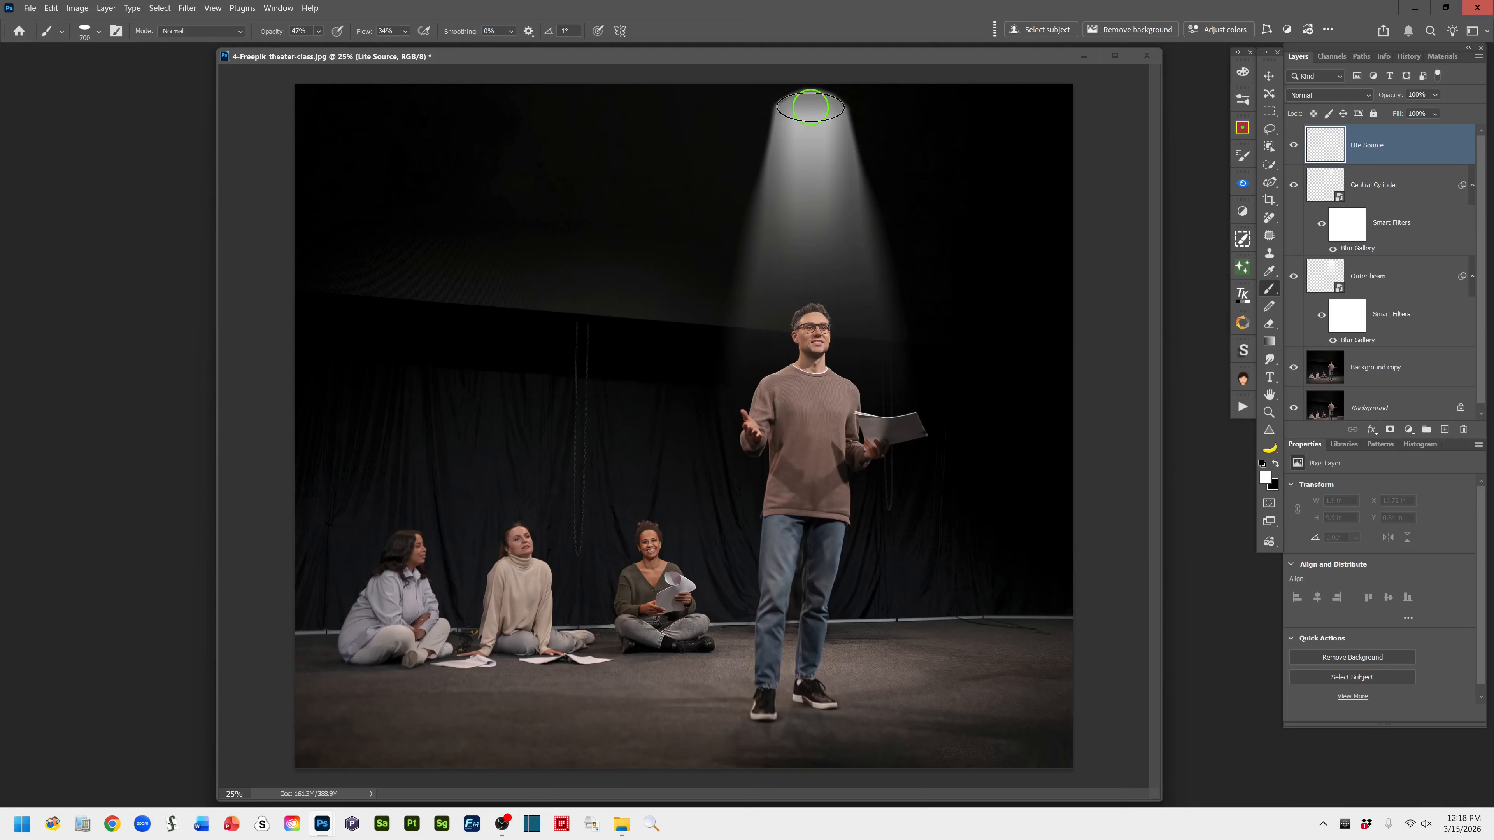
# - Build up a white ellipse about 2.4 in wide and 1 in high at the beam's top with three brush dabs on the Lite Source layer
pyautogui.click(810, 107)
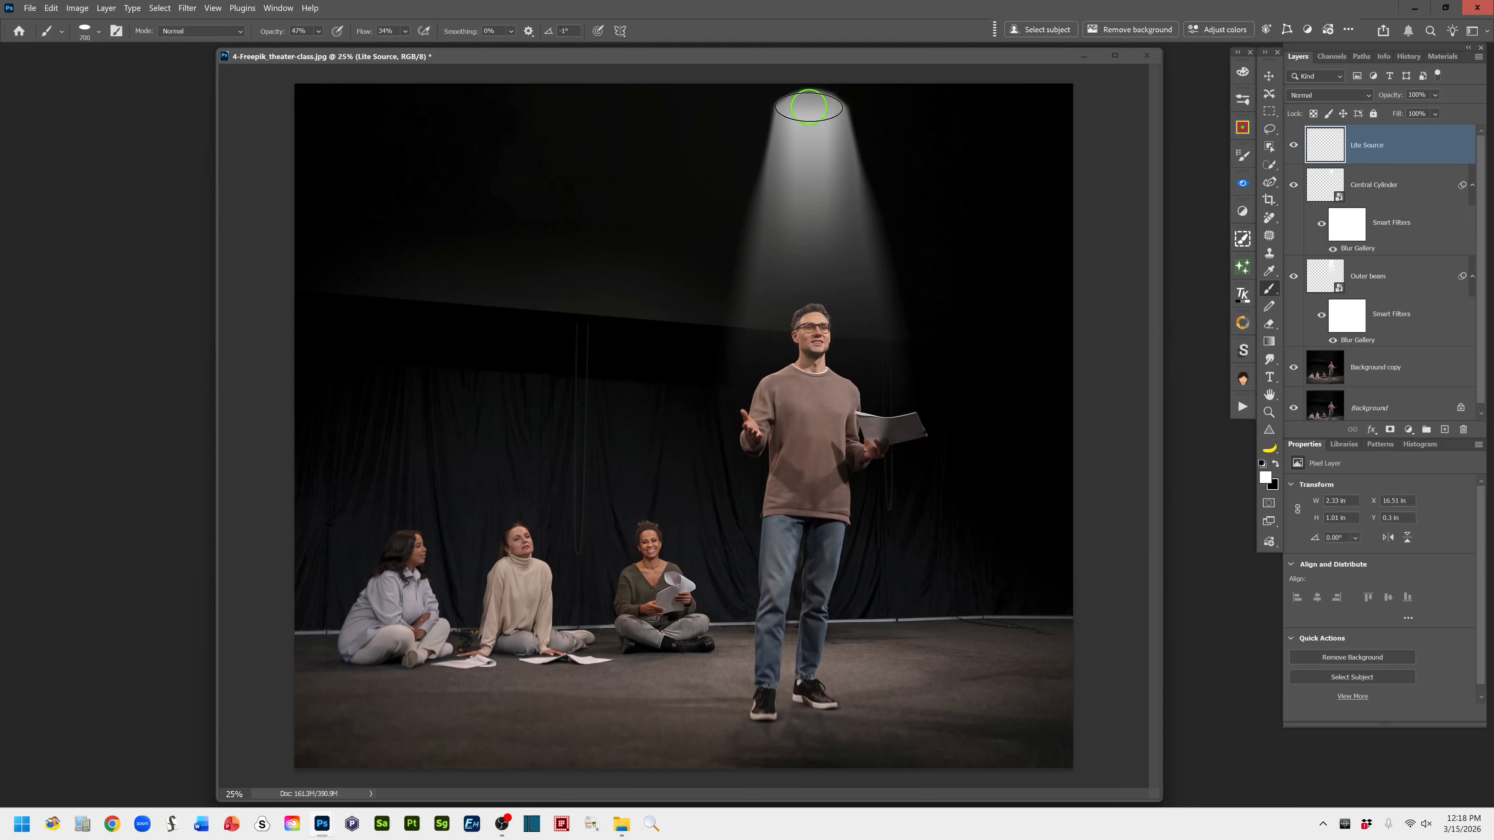
pyautogui.click(810, 107)
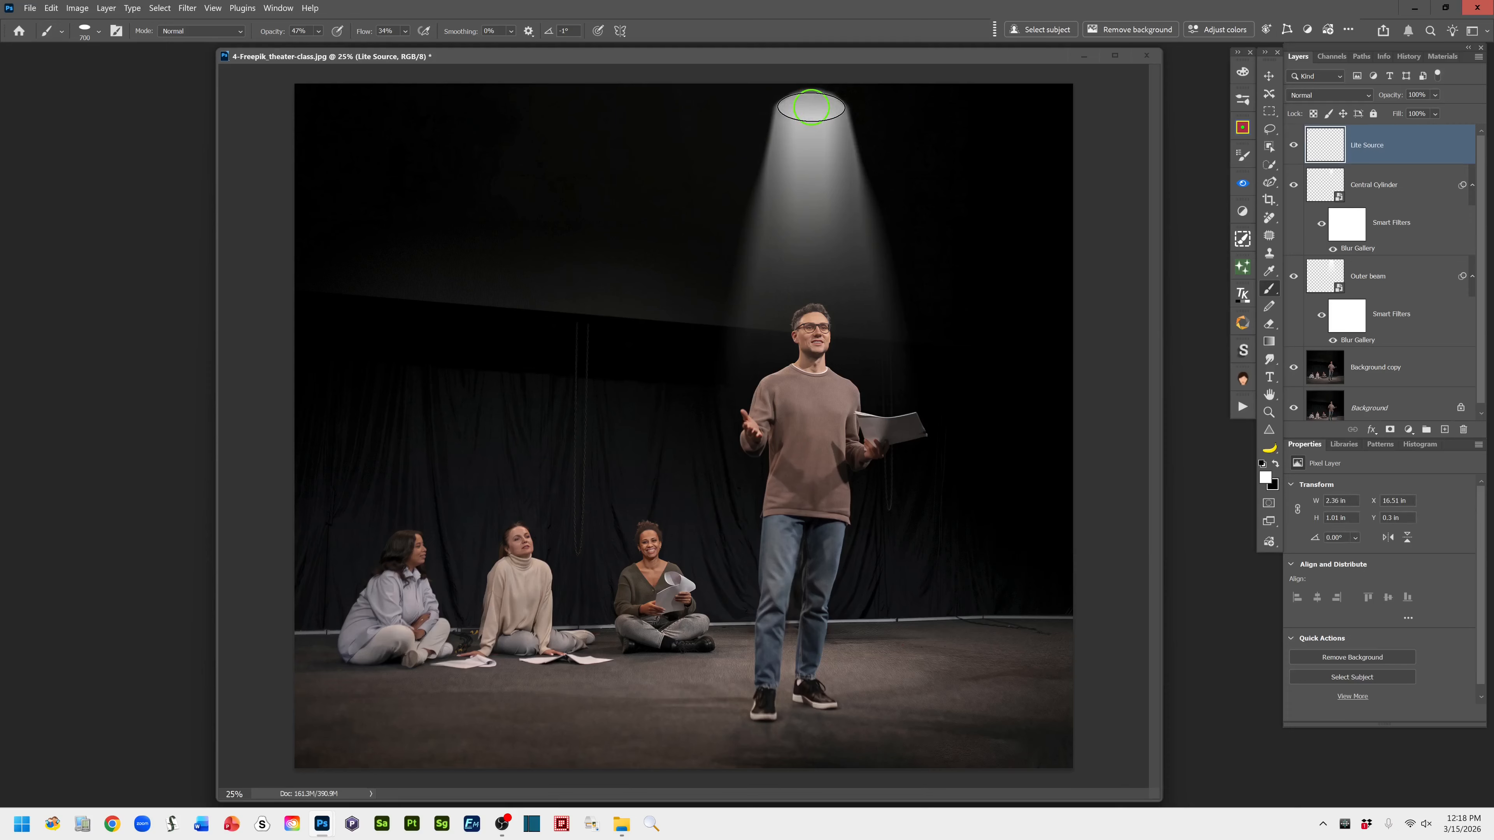
pyautogui.click(810, 106)
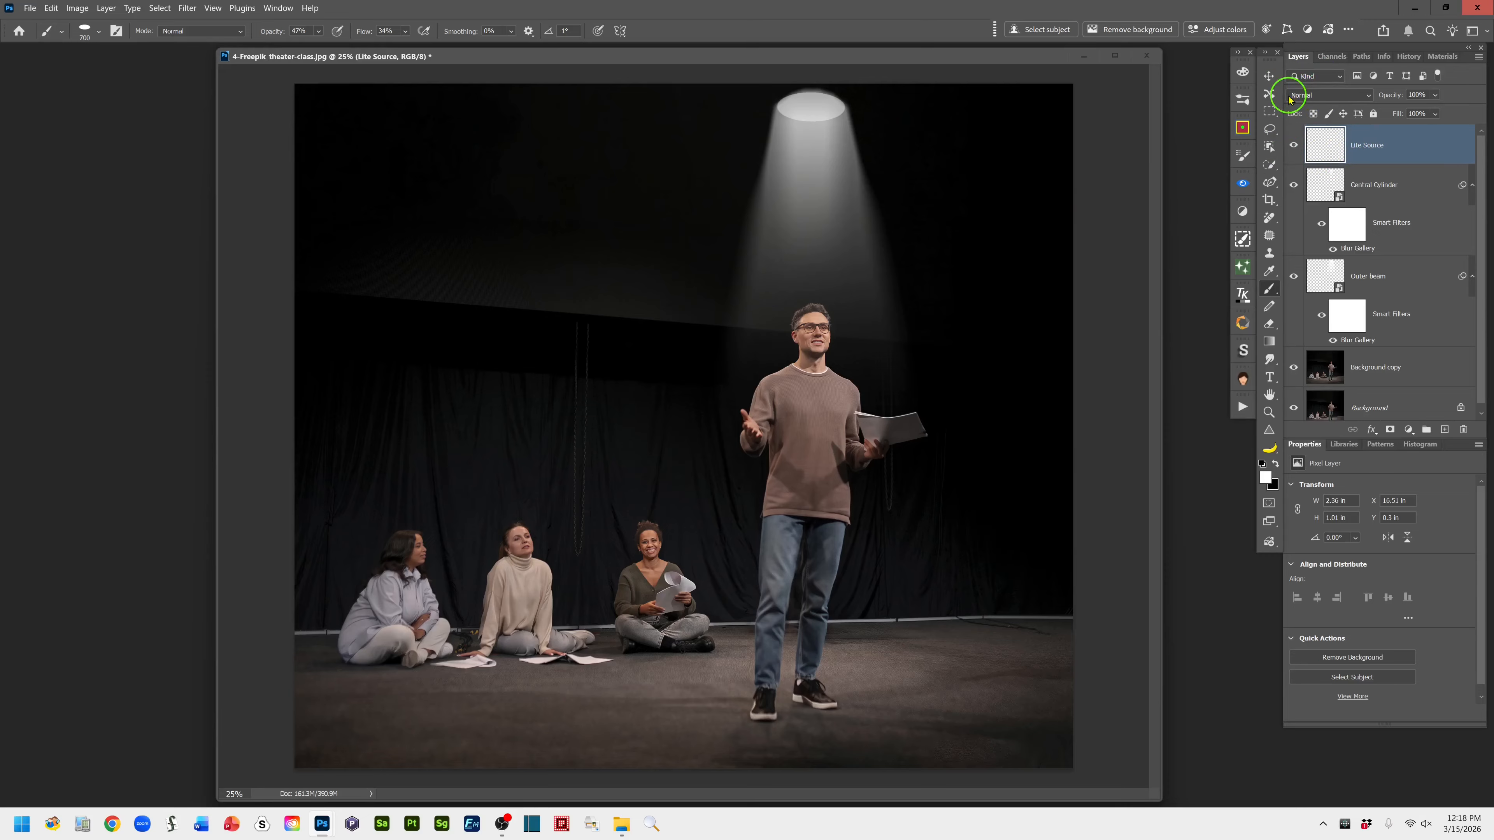
# - Set the Lite Source layer to Linear Dodge (Add) blending and slightly soften its ellipse with a Gaussian Blur
pyautogui.click(1367, 98)
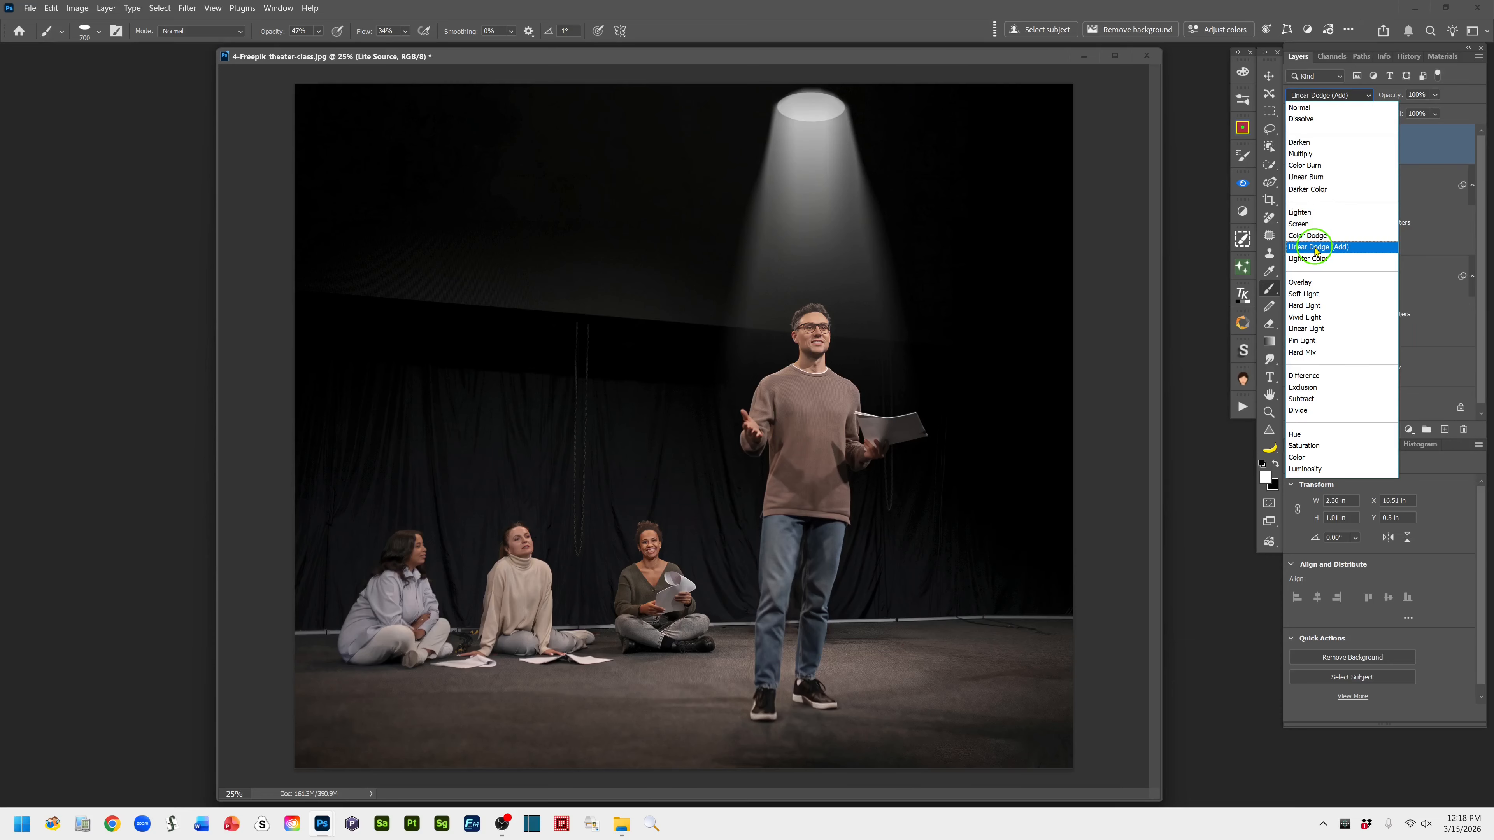
pyautogui.click(1315, 248)
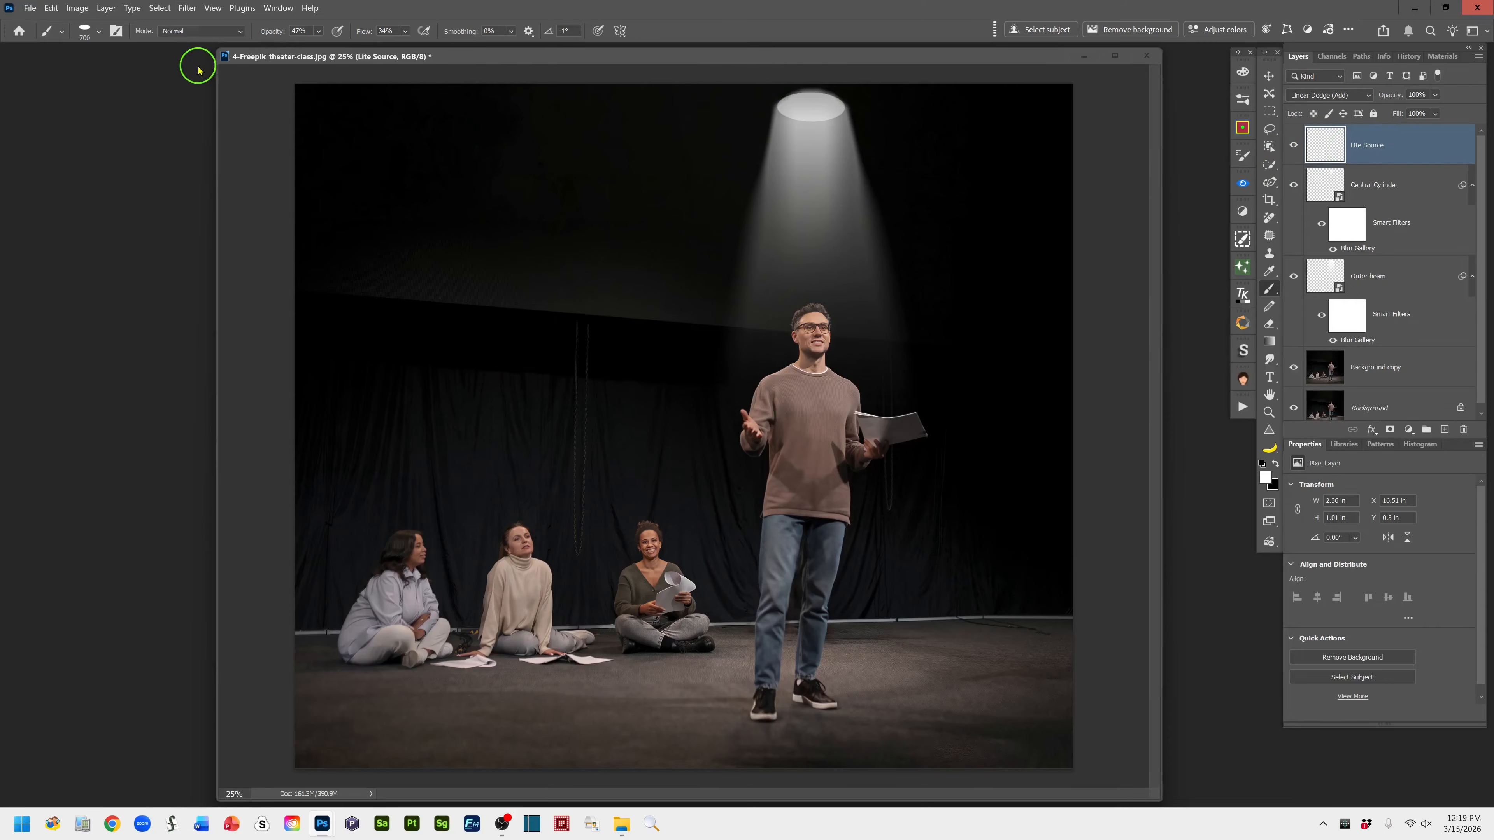
pyautogui.click(187, 8)
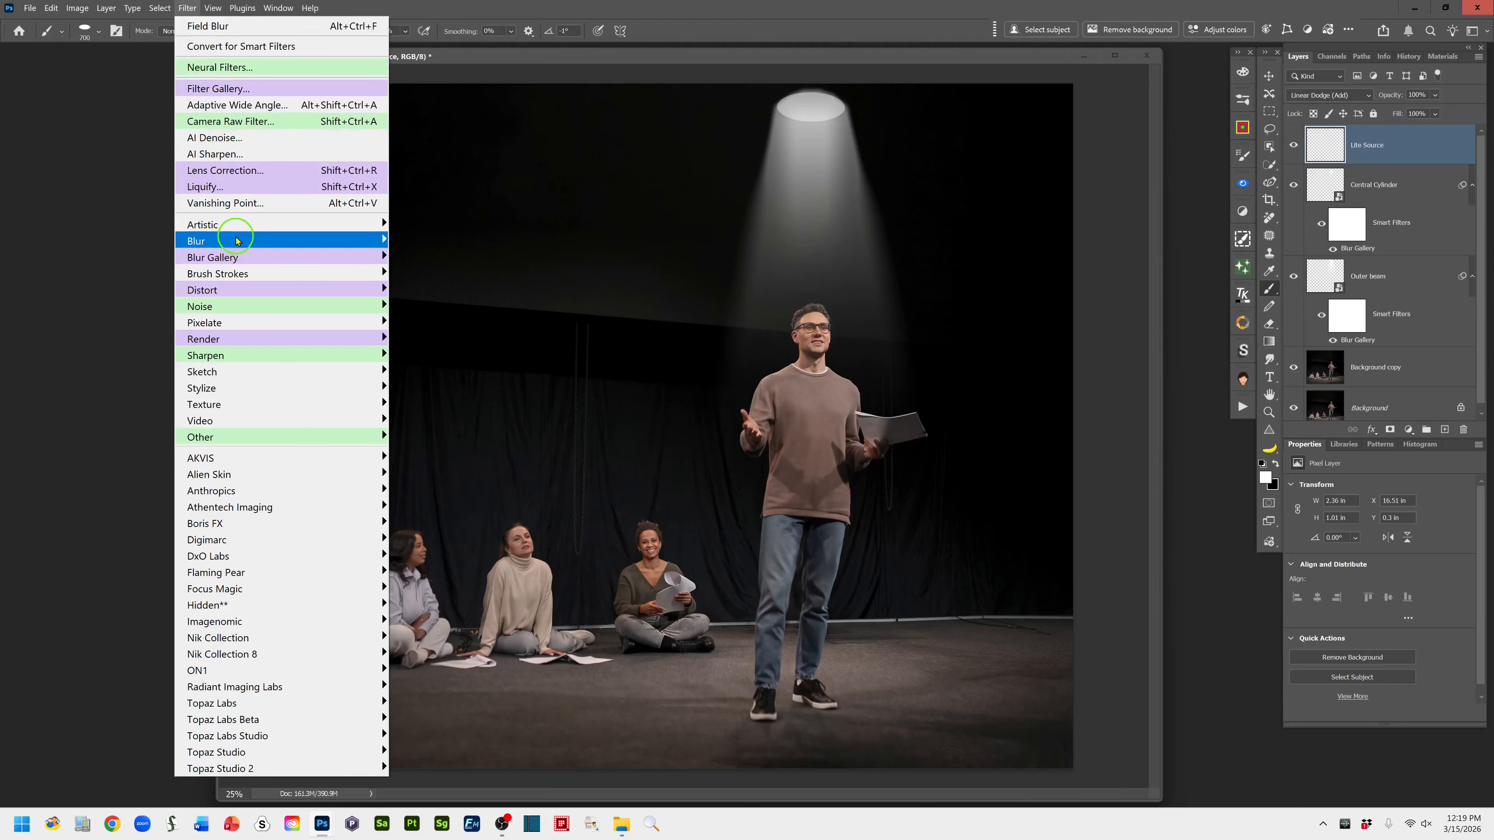
pyautogui.moveTo(237, 241)
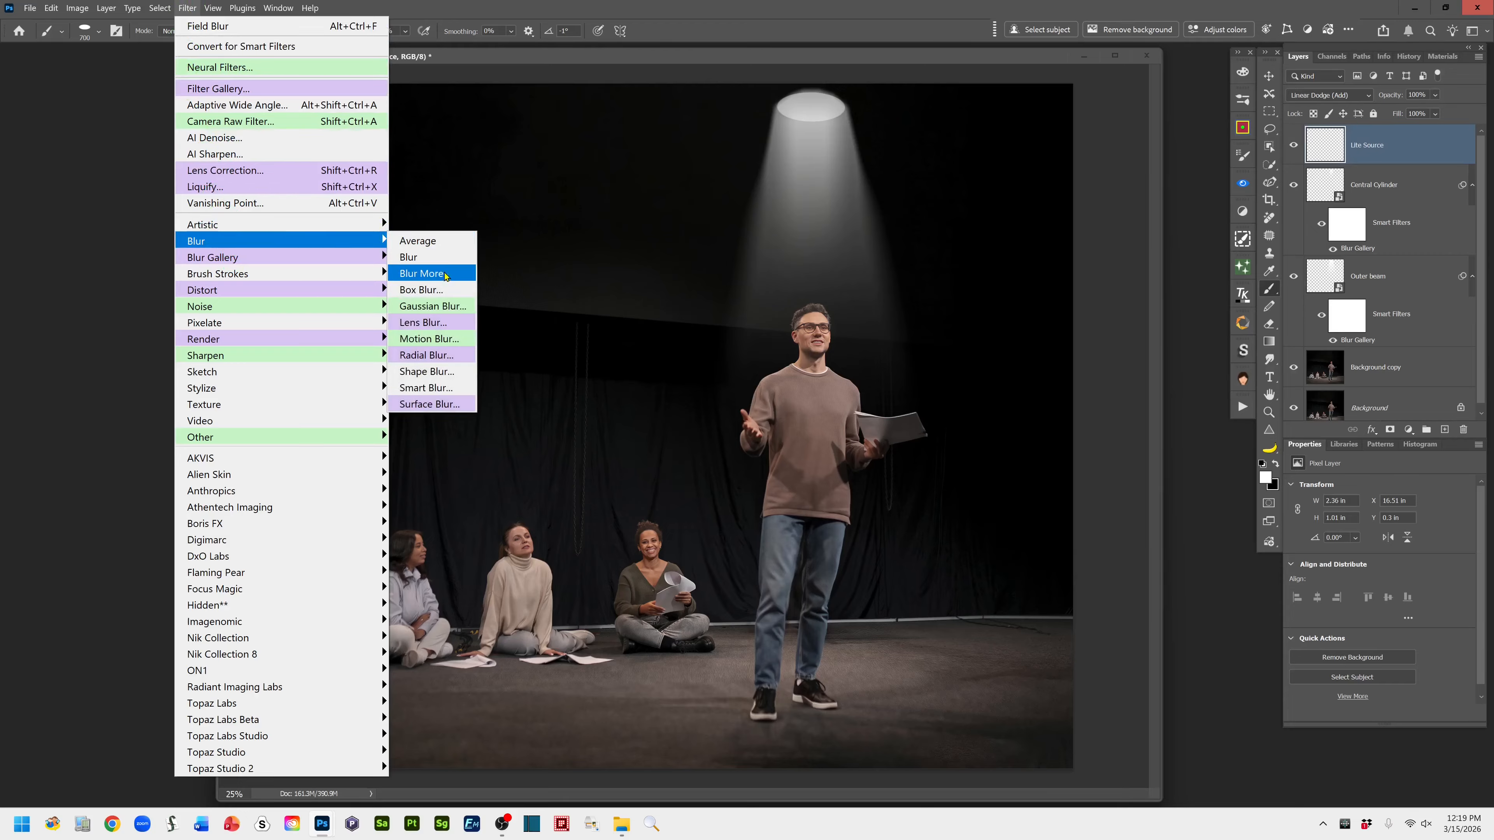
pyautogui.click(434, 306)
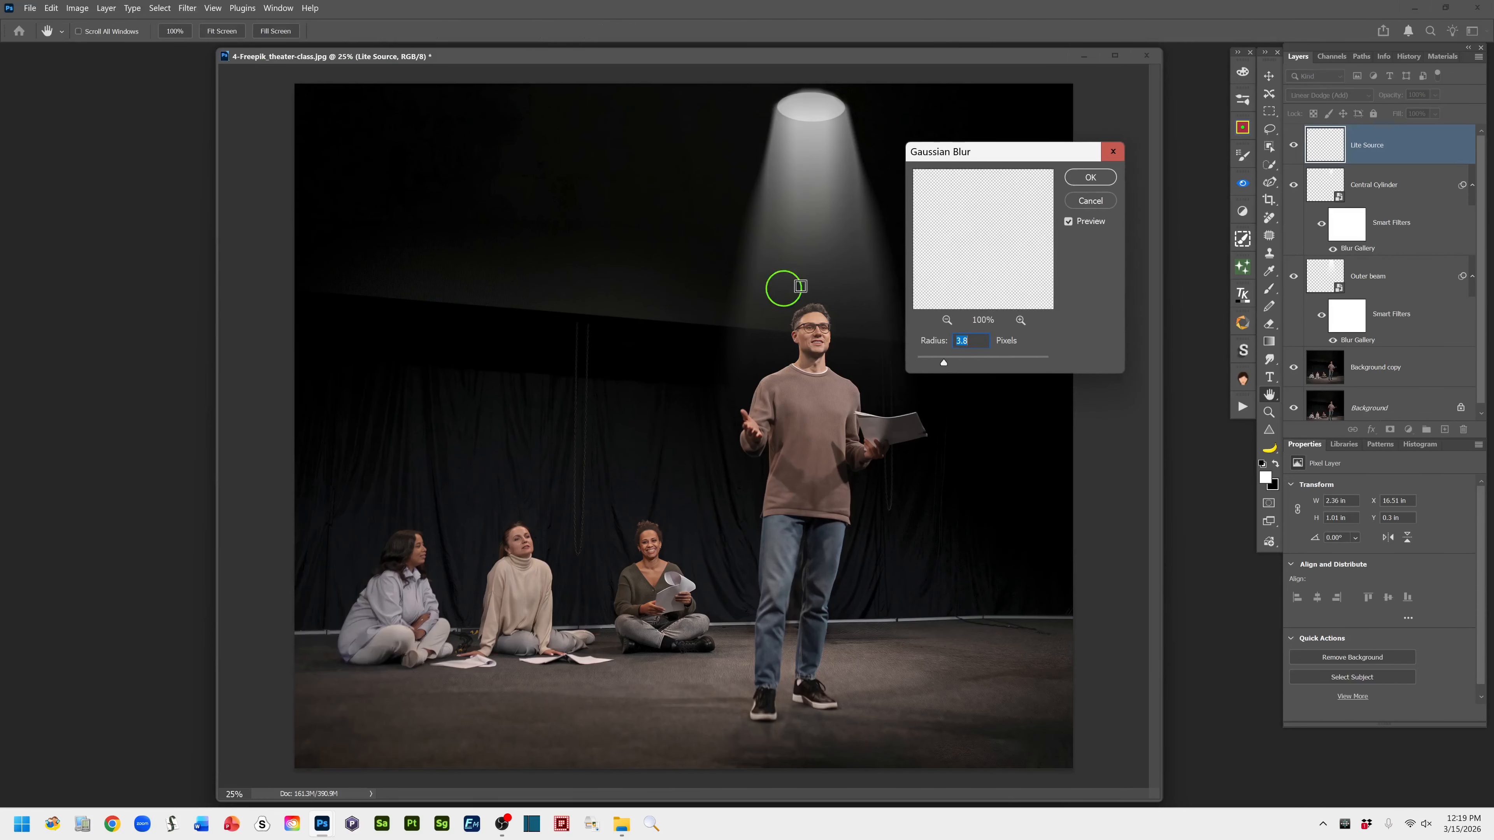
pyautogui.moveTo(1021, 158); pyautogui.dragTo(1073, 119)
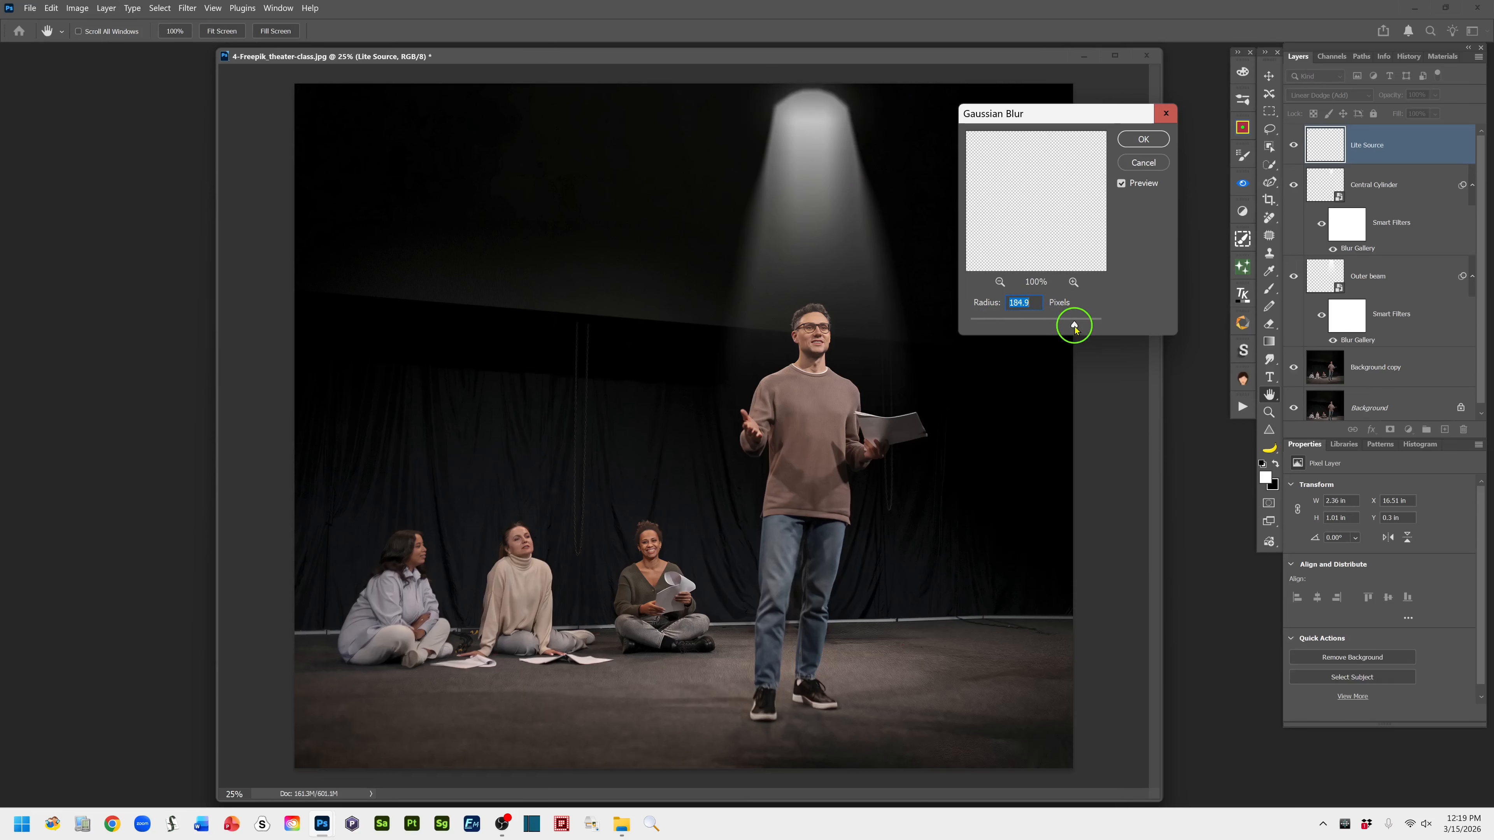
pyautogui.moveTo(1075, 327); pyautogui.dragTo(1001, 329)
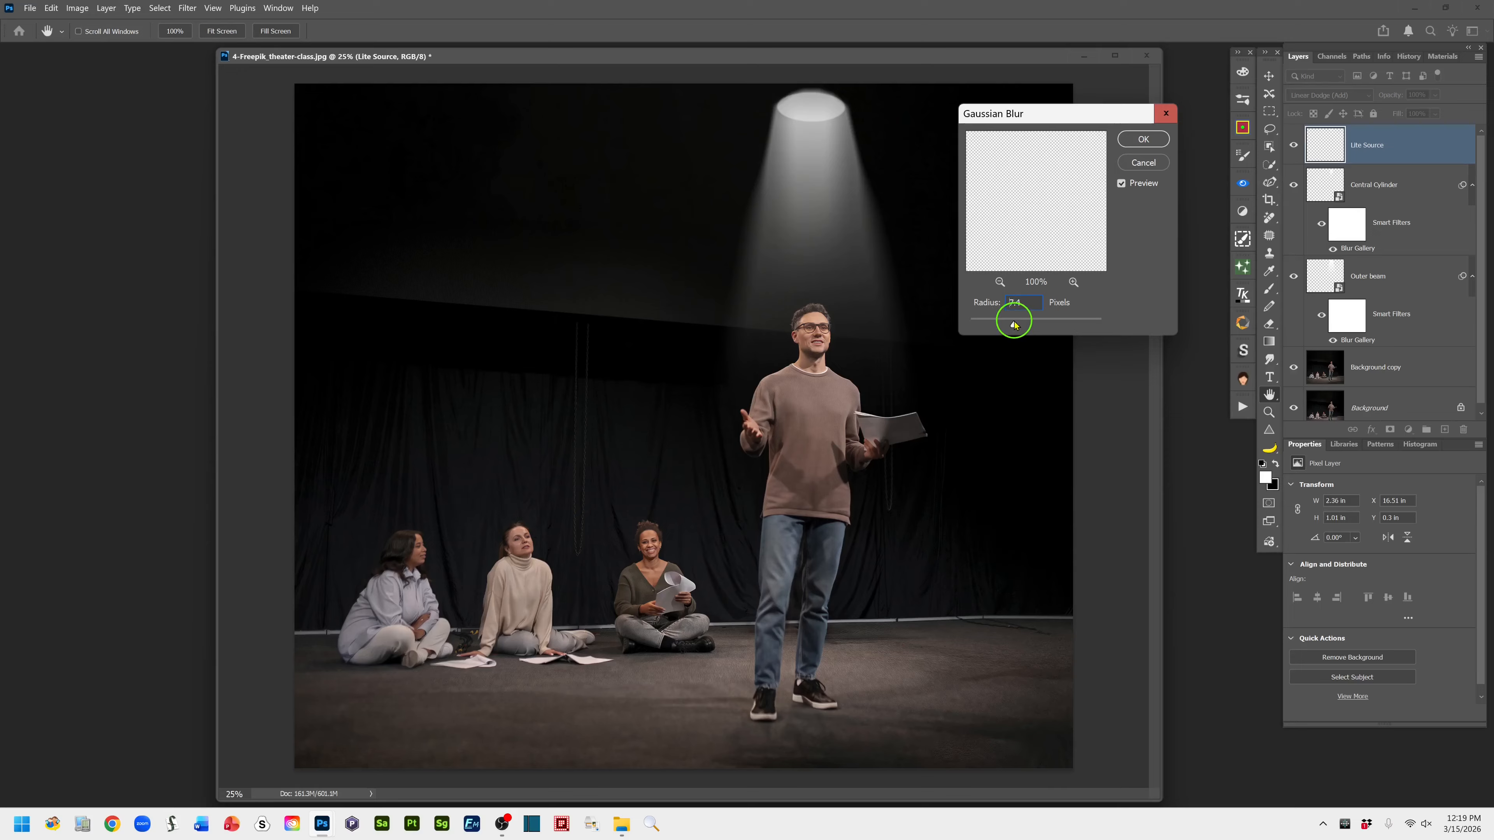
pyautogui.moveTo(1022, 322); pyautogui.dragTo(1022, 324)
pyautogui.click(1143, 139)
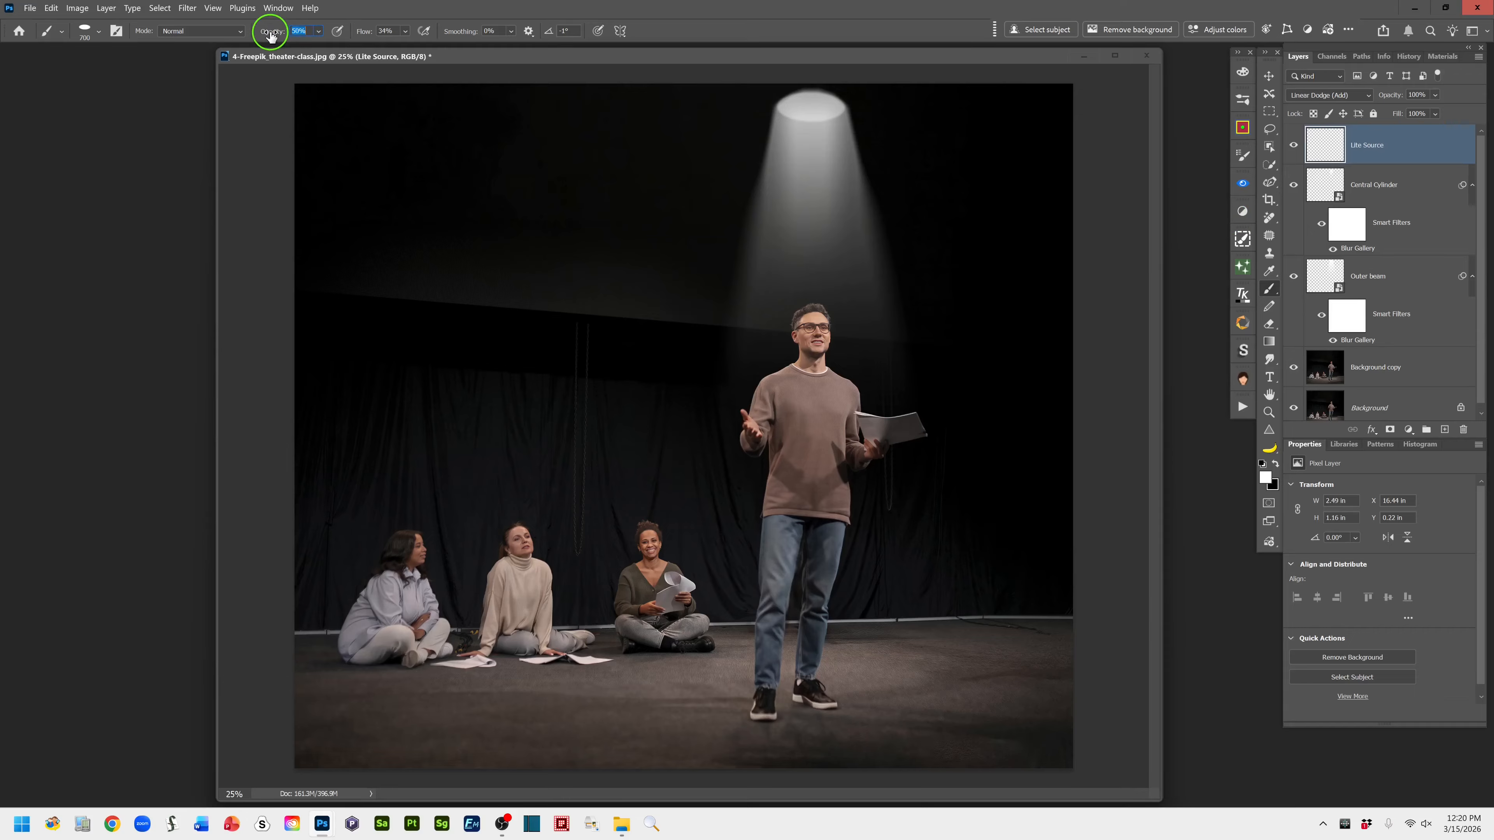
# - Raise the brush opacity and flow to 100% and choose a 700 px soft round preset with 0% hardness
pyautogui.moveTo(268, 35); pyautogui.dragTo(457, 26)
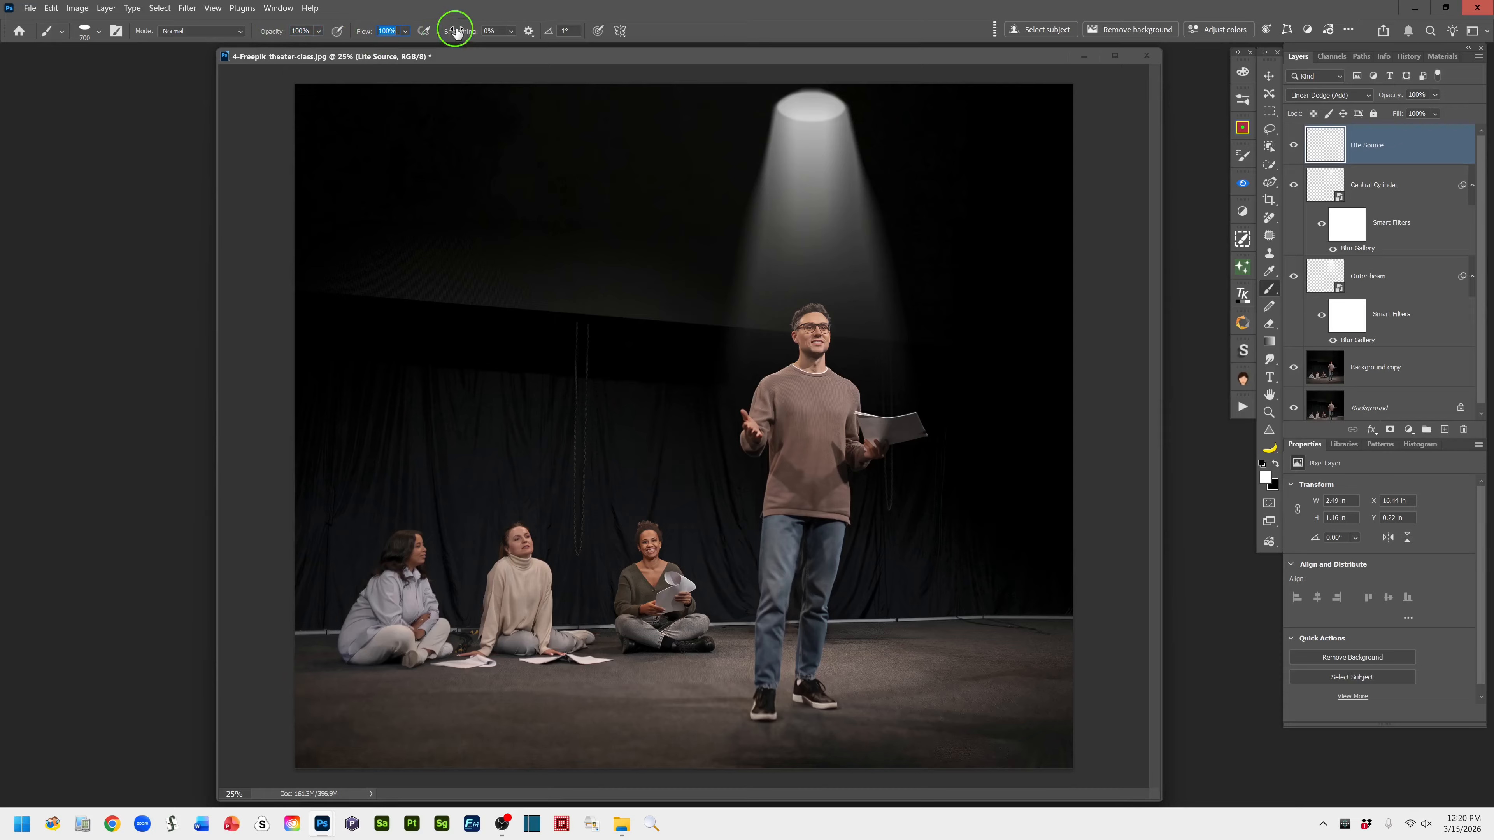
pyautogui.click(97, 32)
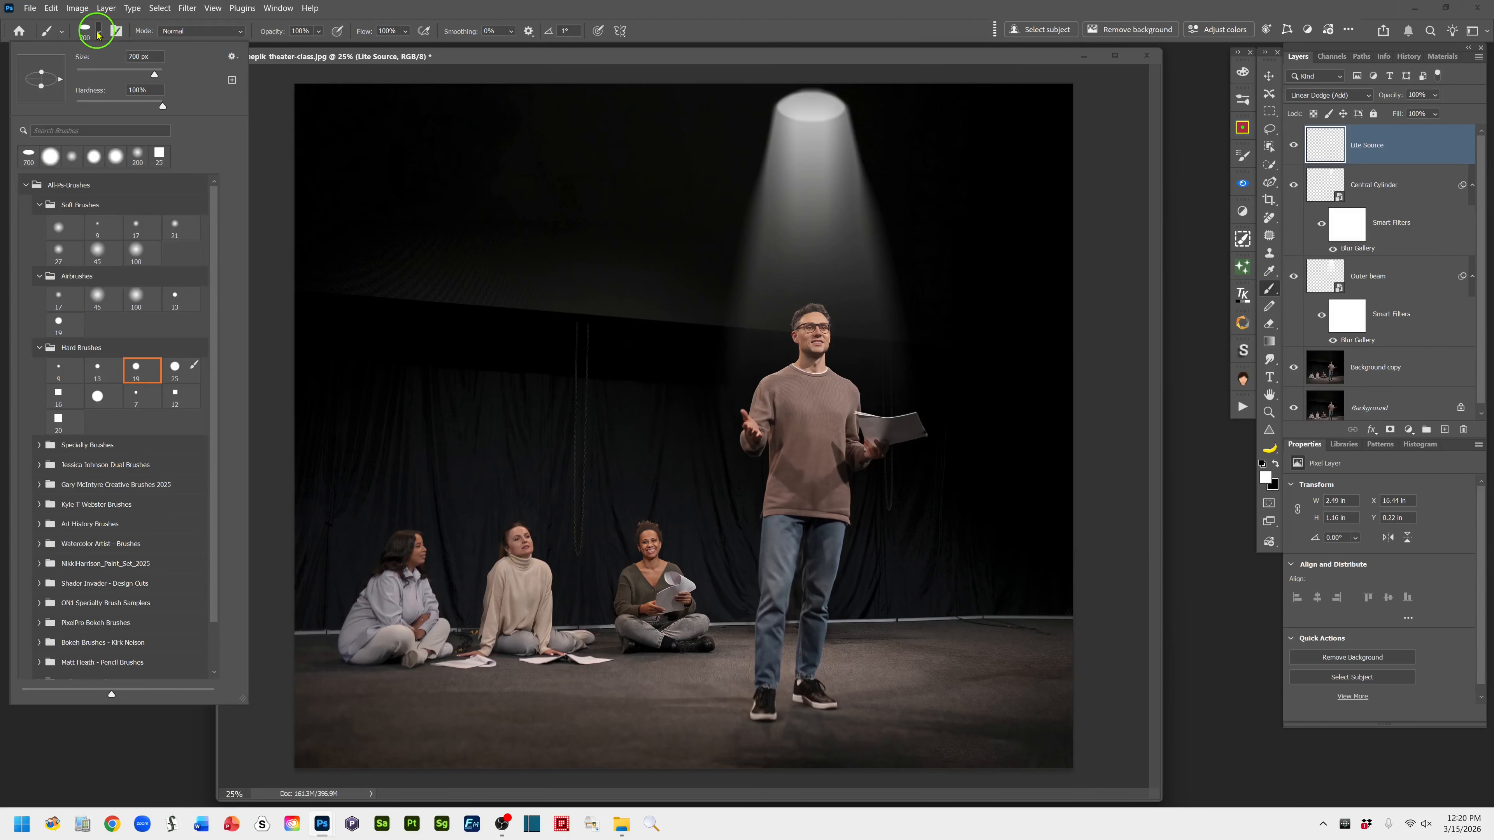
pyautogui.click(75, 238)
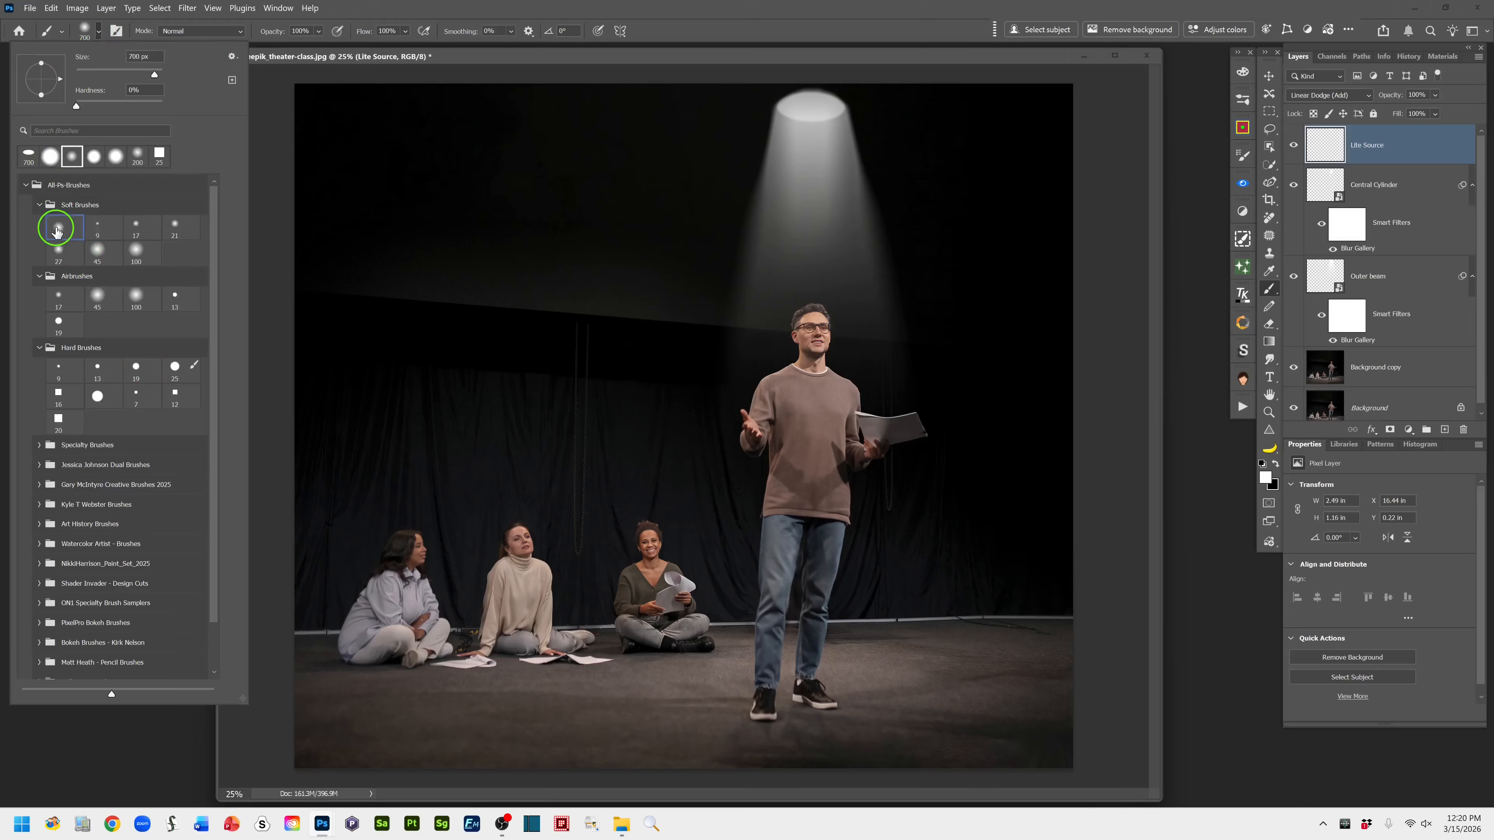
pyautogui.click(685, 30)
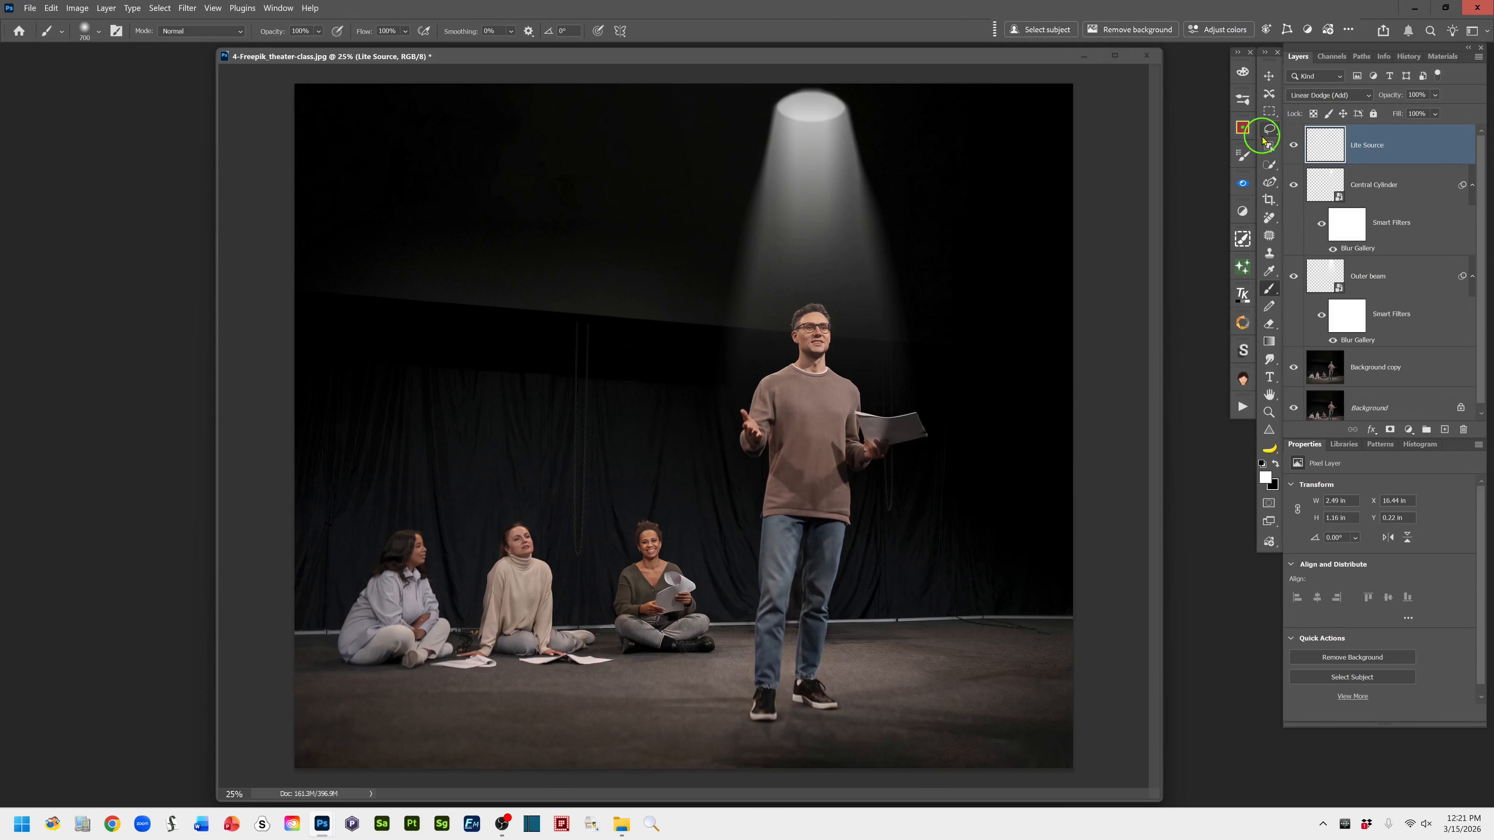
# - Select the standing man's lower clothes and shoes on the Background copy layer using the Object Selection tool's people detection
pyautogui.click(1270, 127)
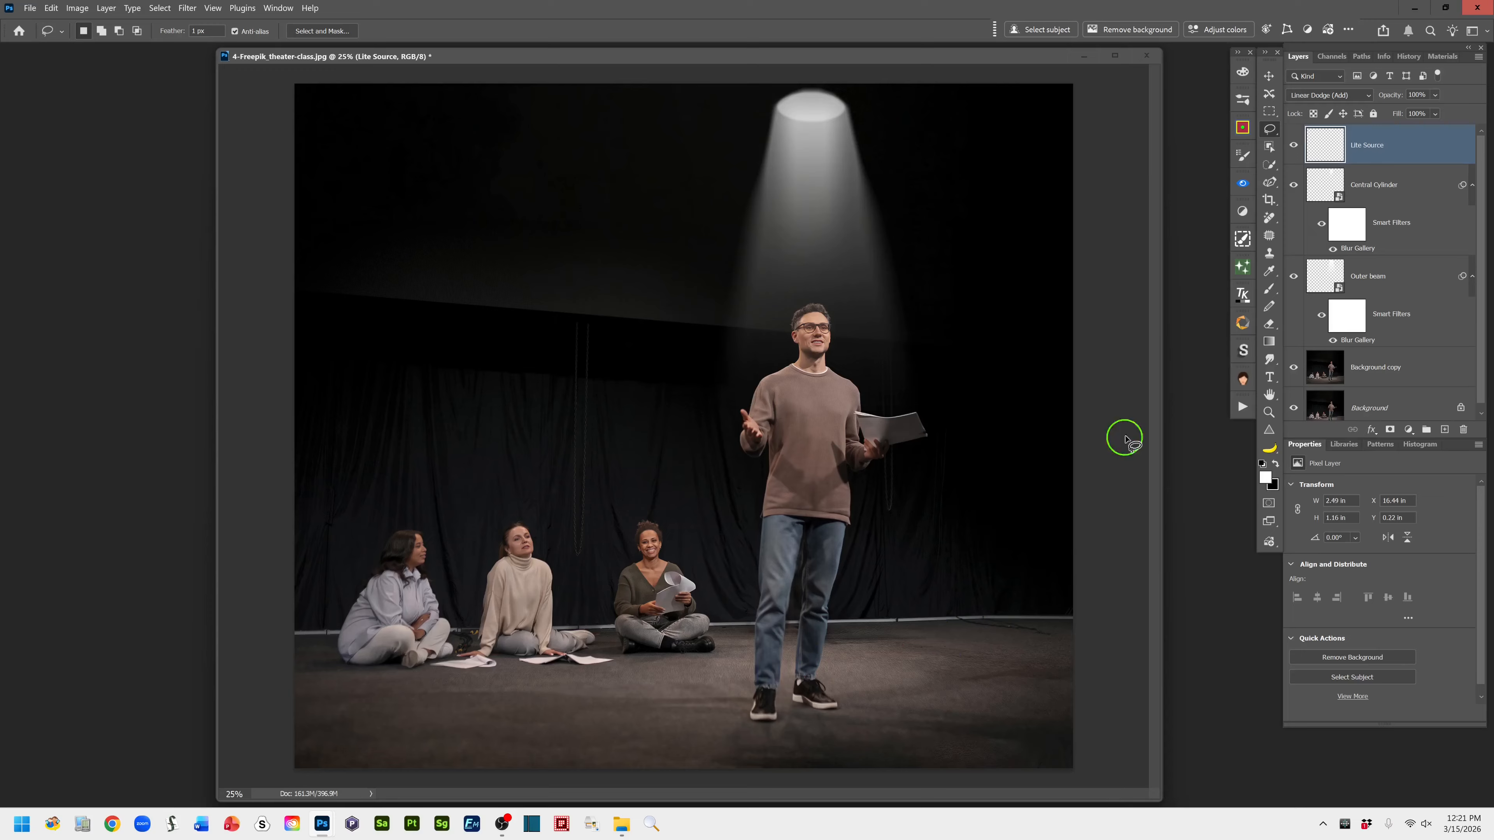
pyautogui.click(1269, 147)
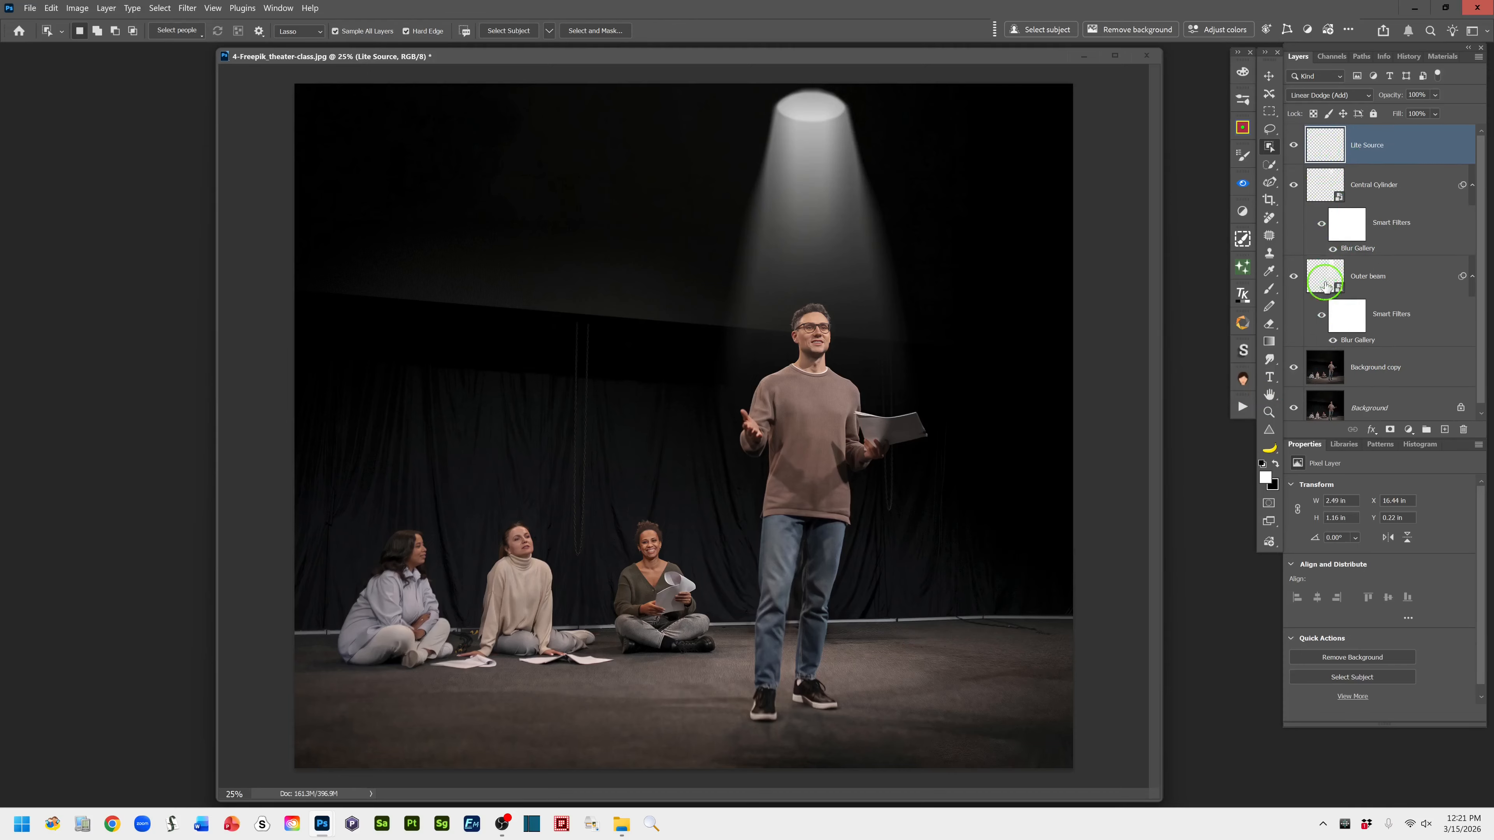
pyautogui.click(1327, 369)
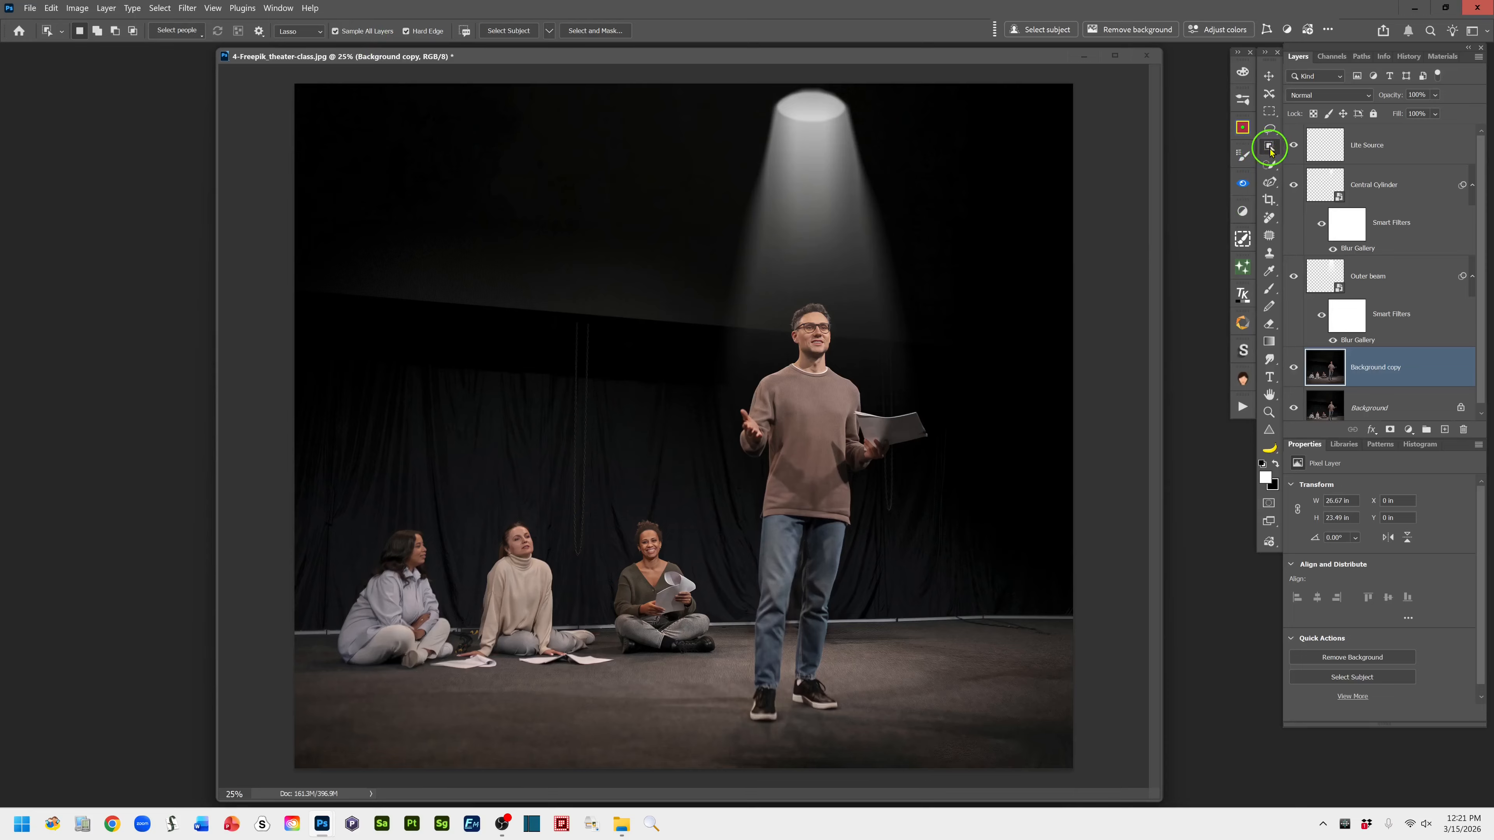
pyautogui.click(180, 32)
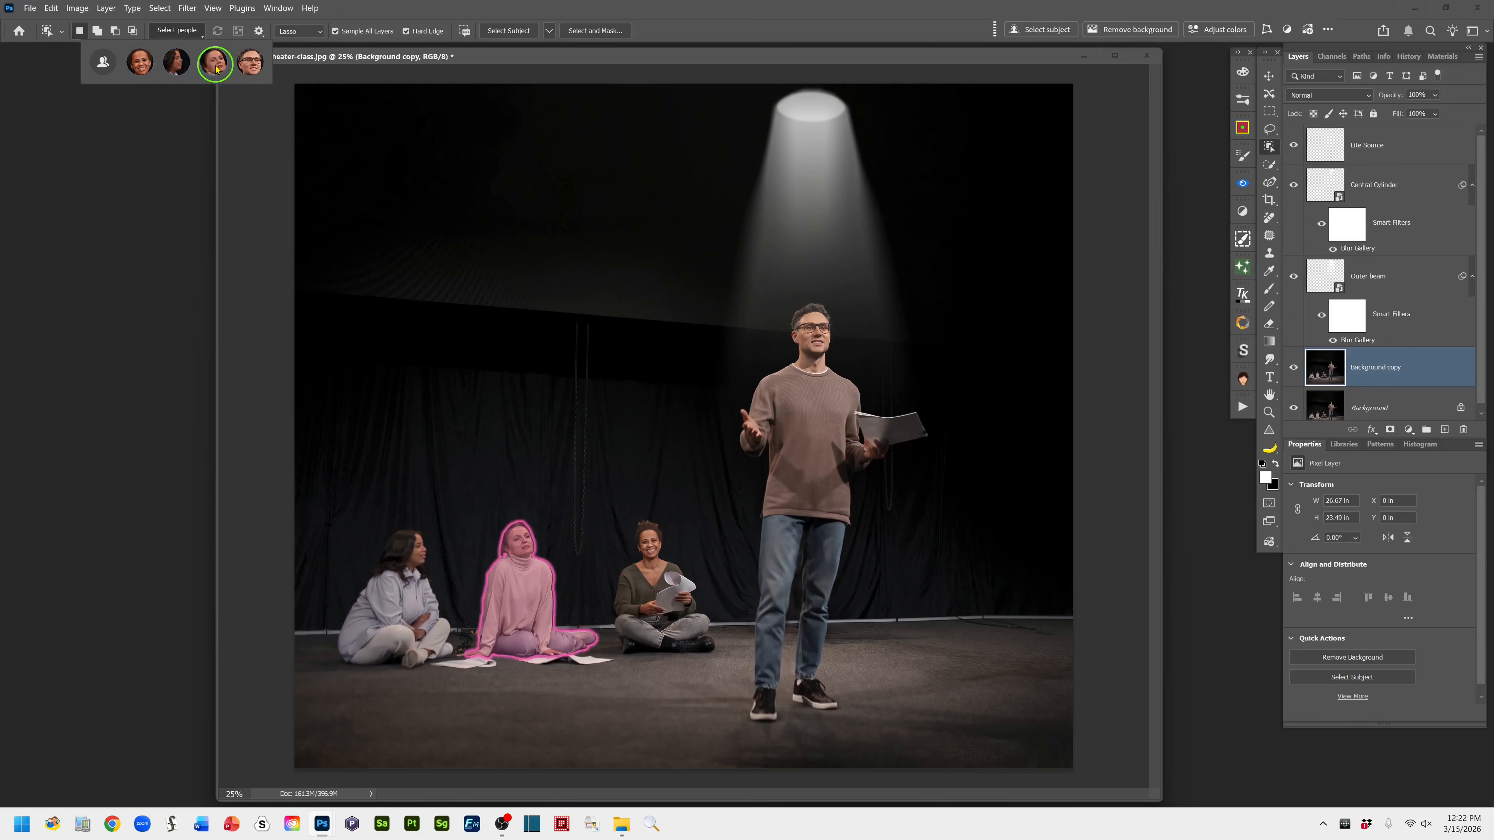
pyautogui.click(250, 62)
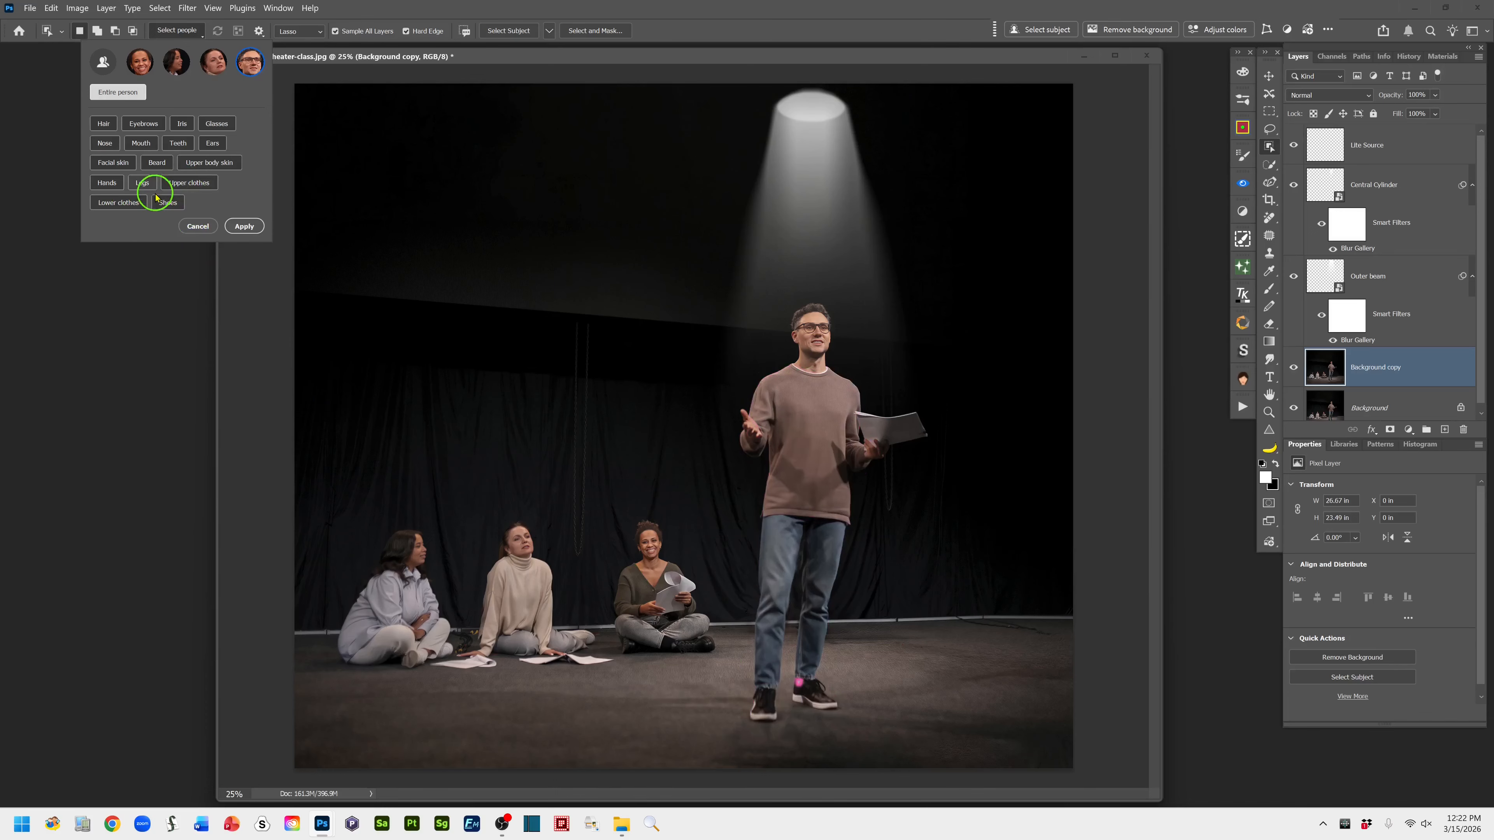
pyautogui.click(109, 206)
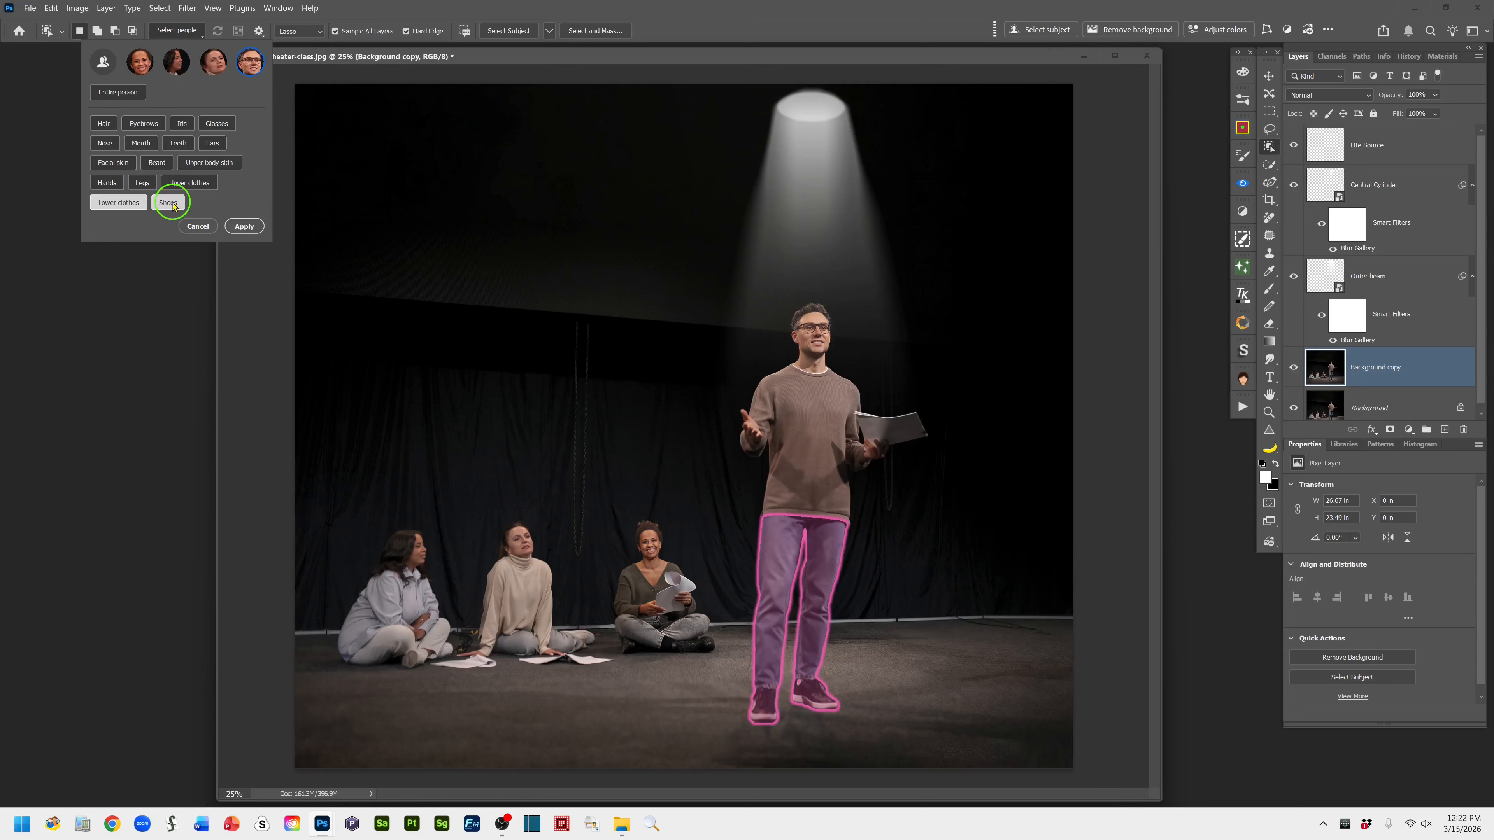
pyautogui.click(244, 226)
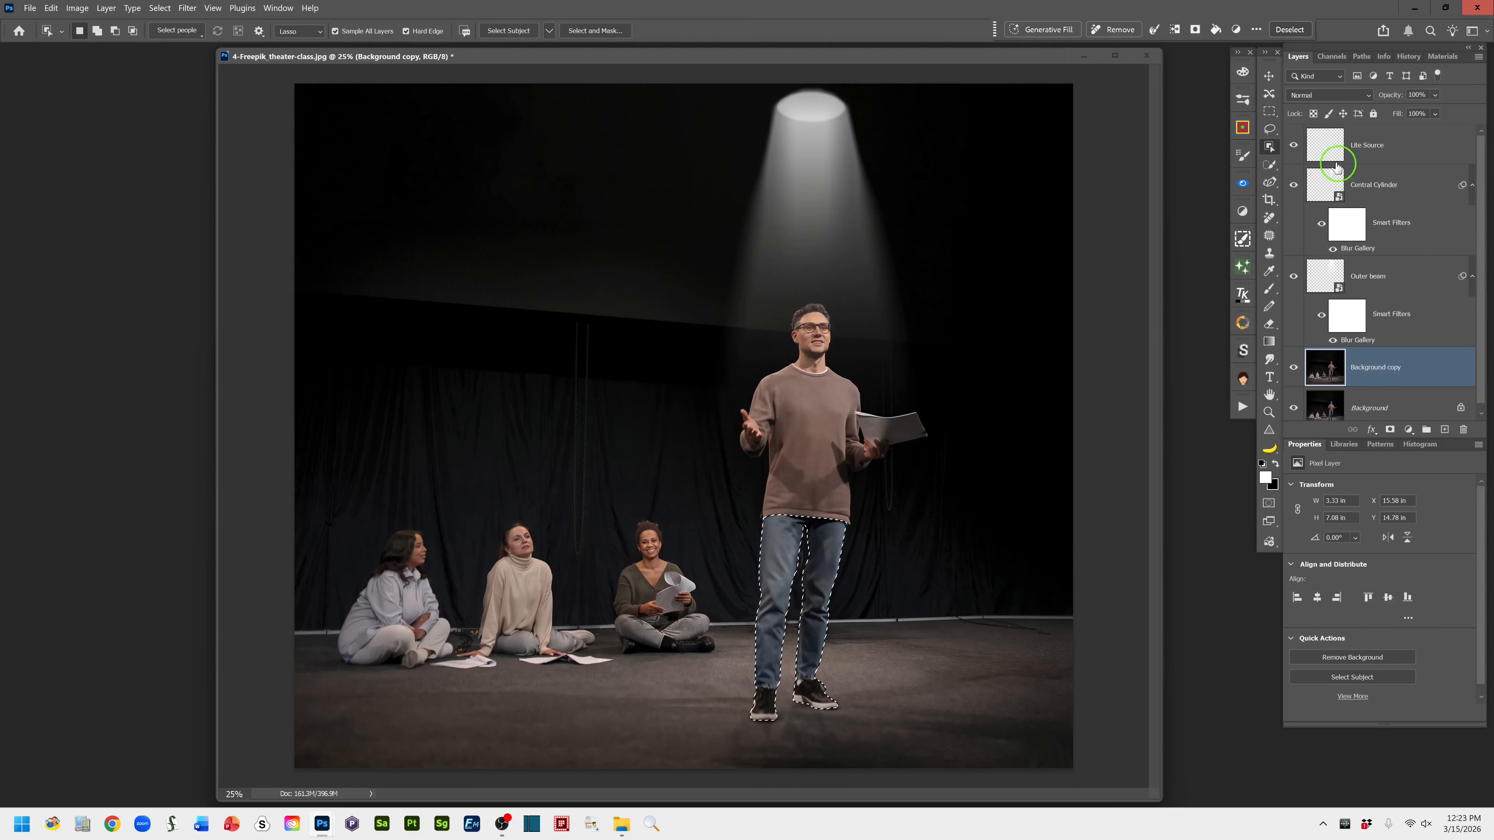
# - Copy the selected legs and shoes from Background copy onto a new layer named Subj Lower Body
pyautogui.click(1329, 152)
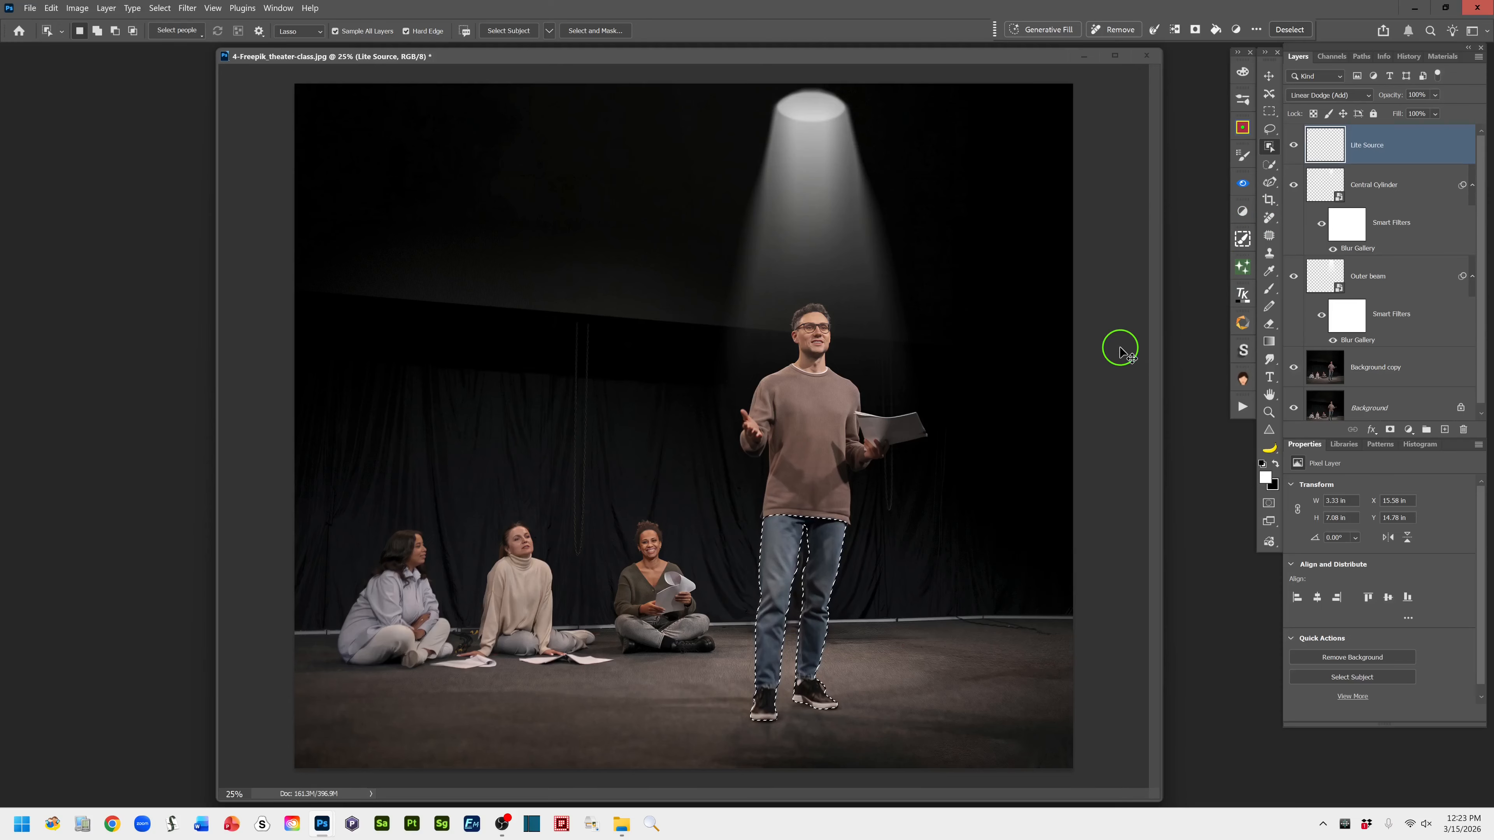
pyautogui.press('l')
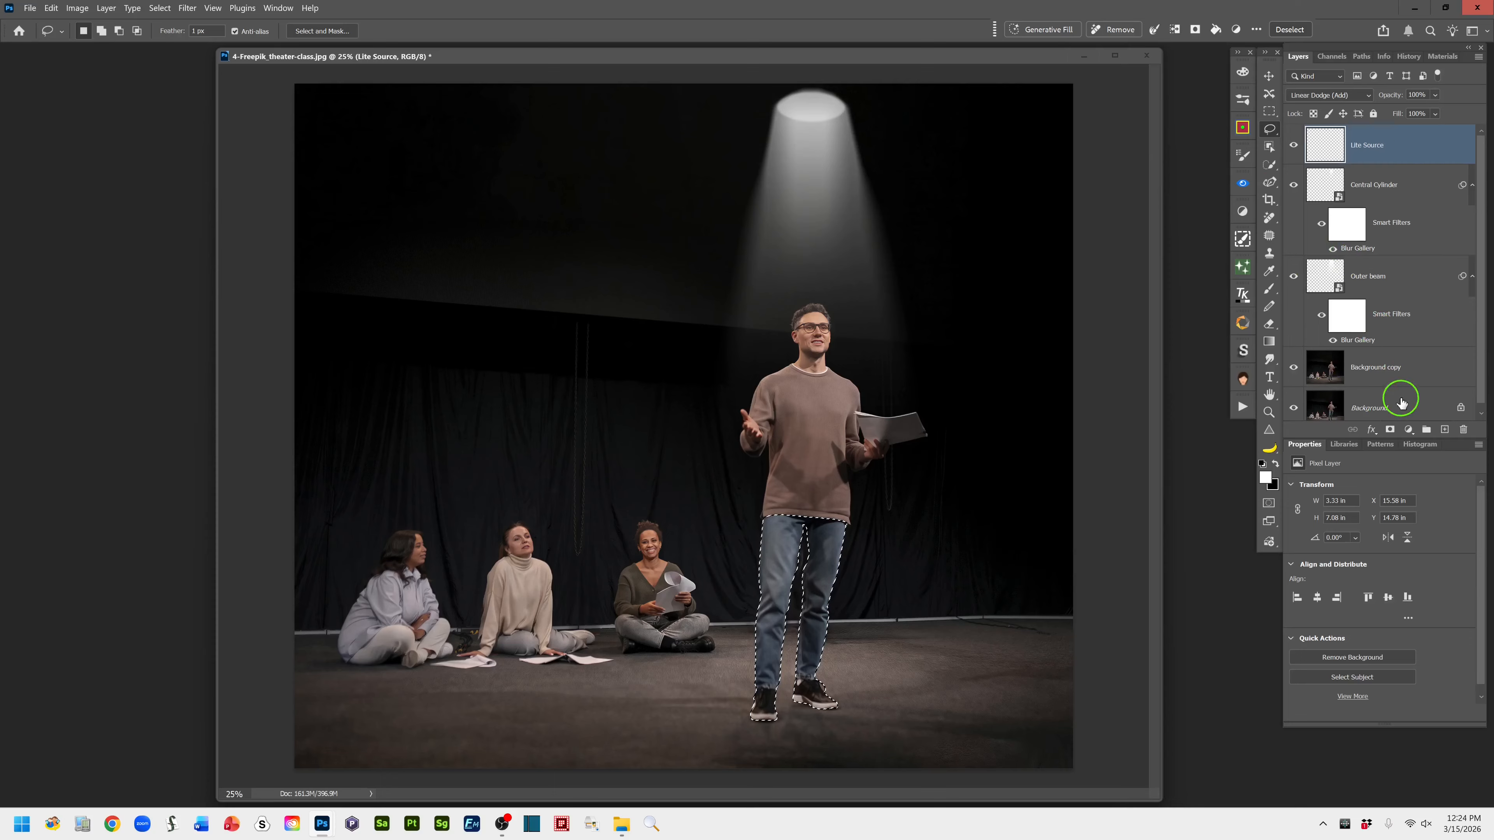
pyautogui.click(1430, 371)
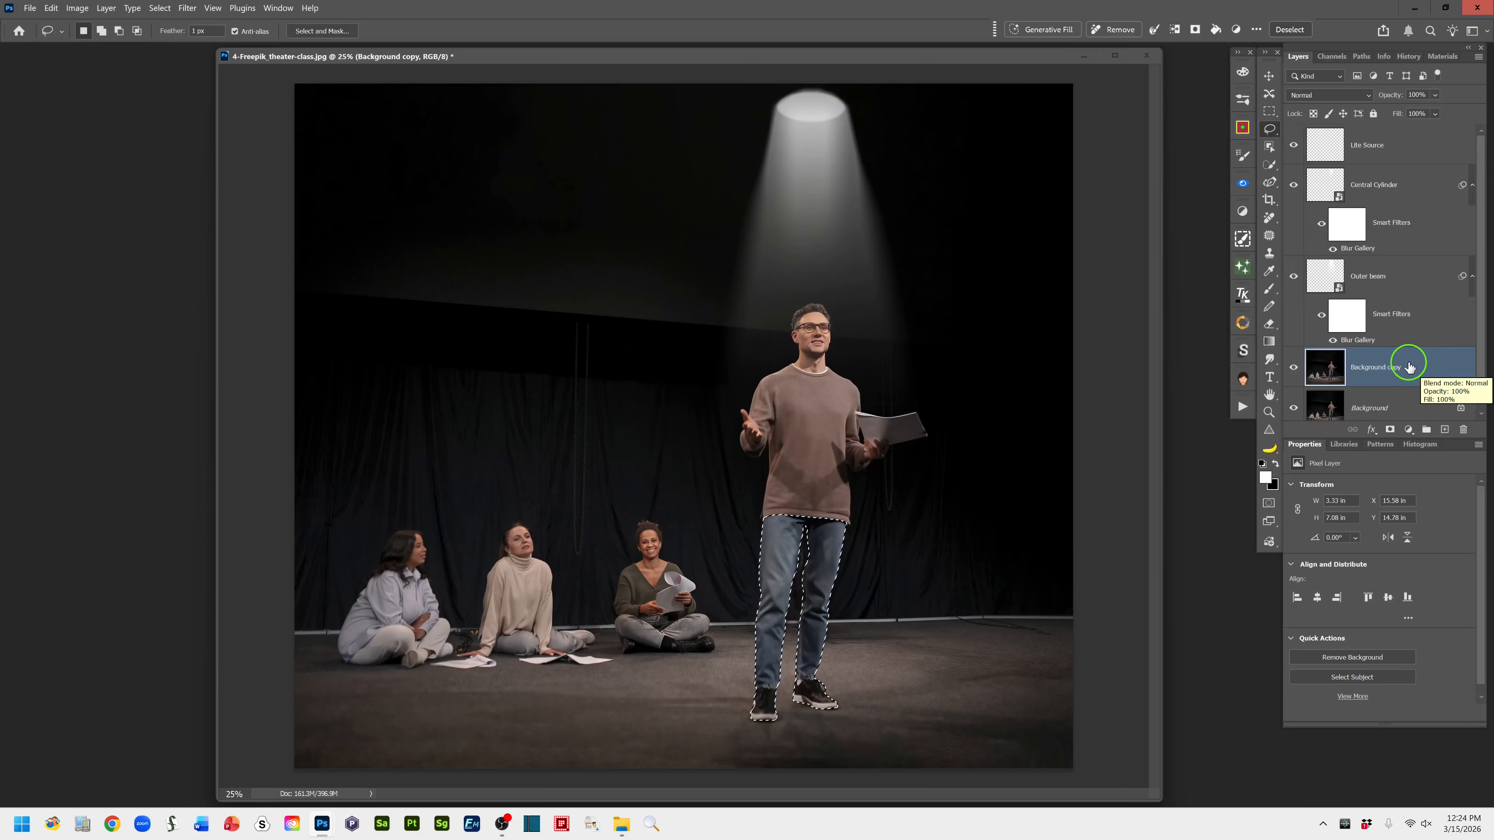
pyautogui.hotkey('ctrl', 'j')
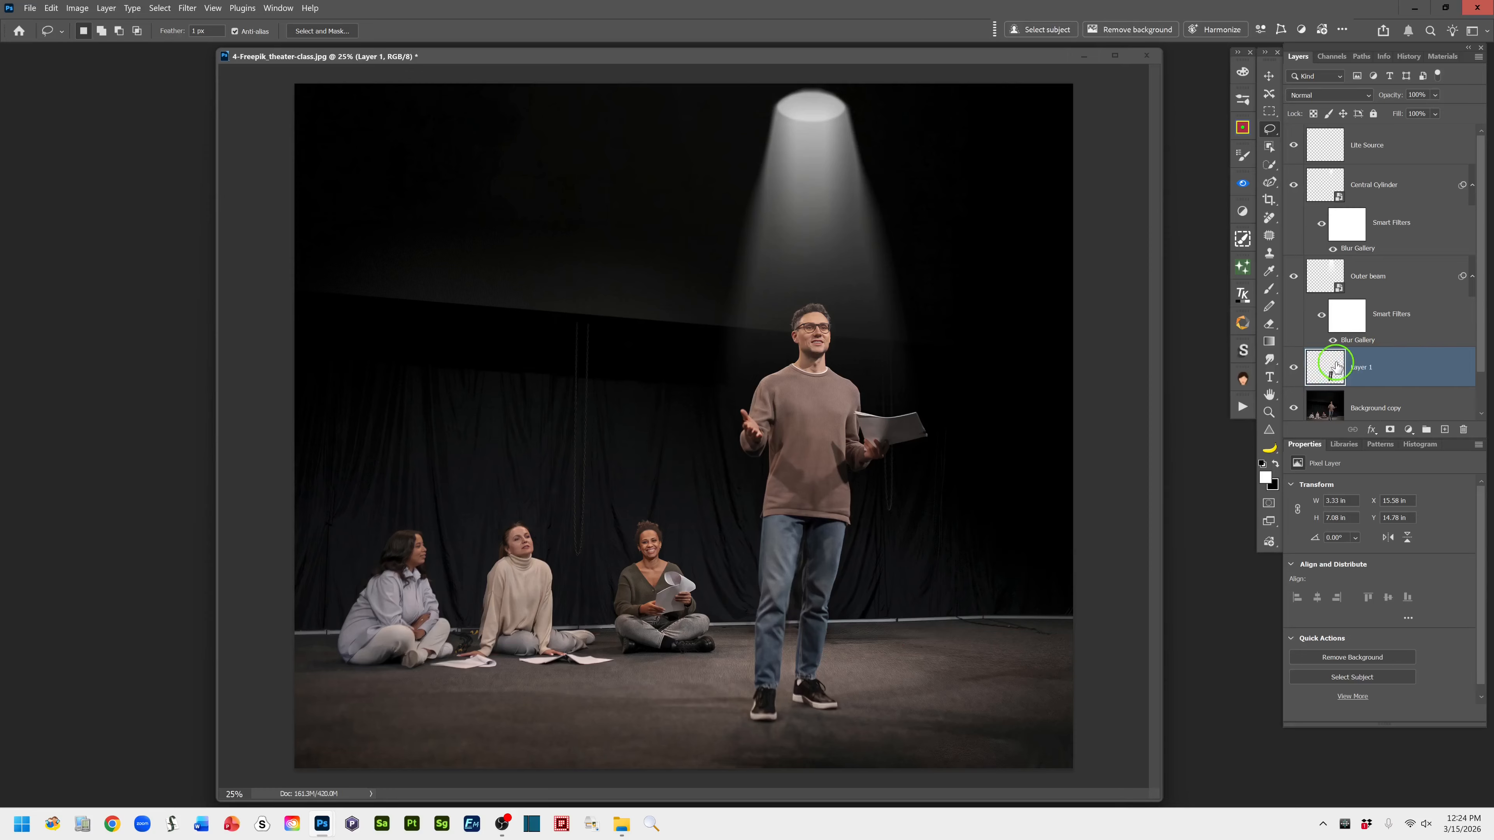
pyautogui.doubleClick(1364, 368)
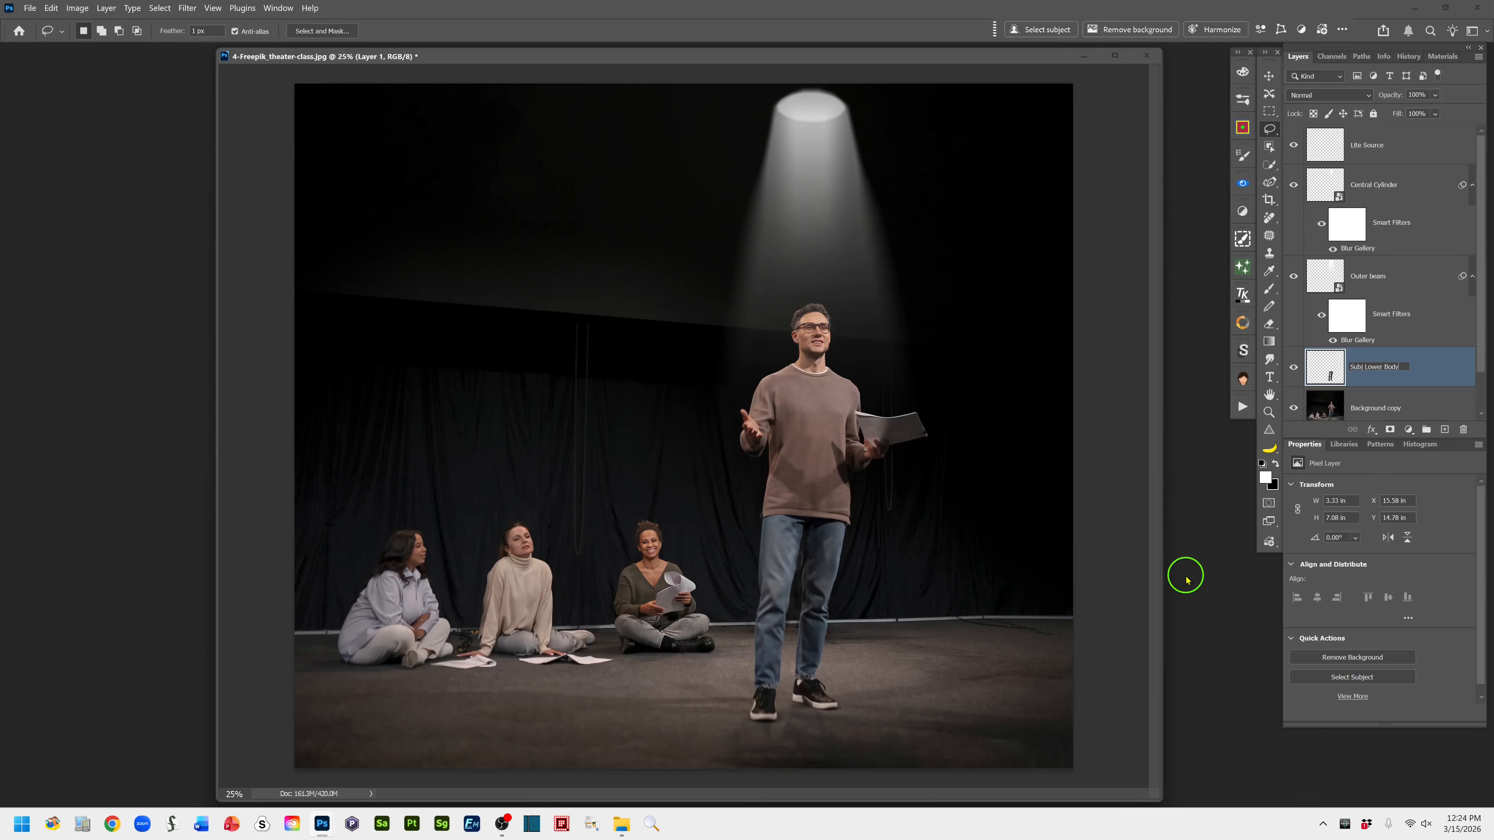
pyautogui.click(1419, 372)
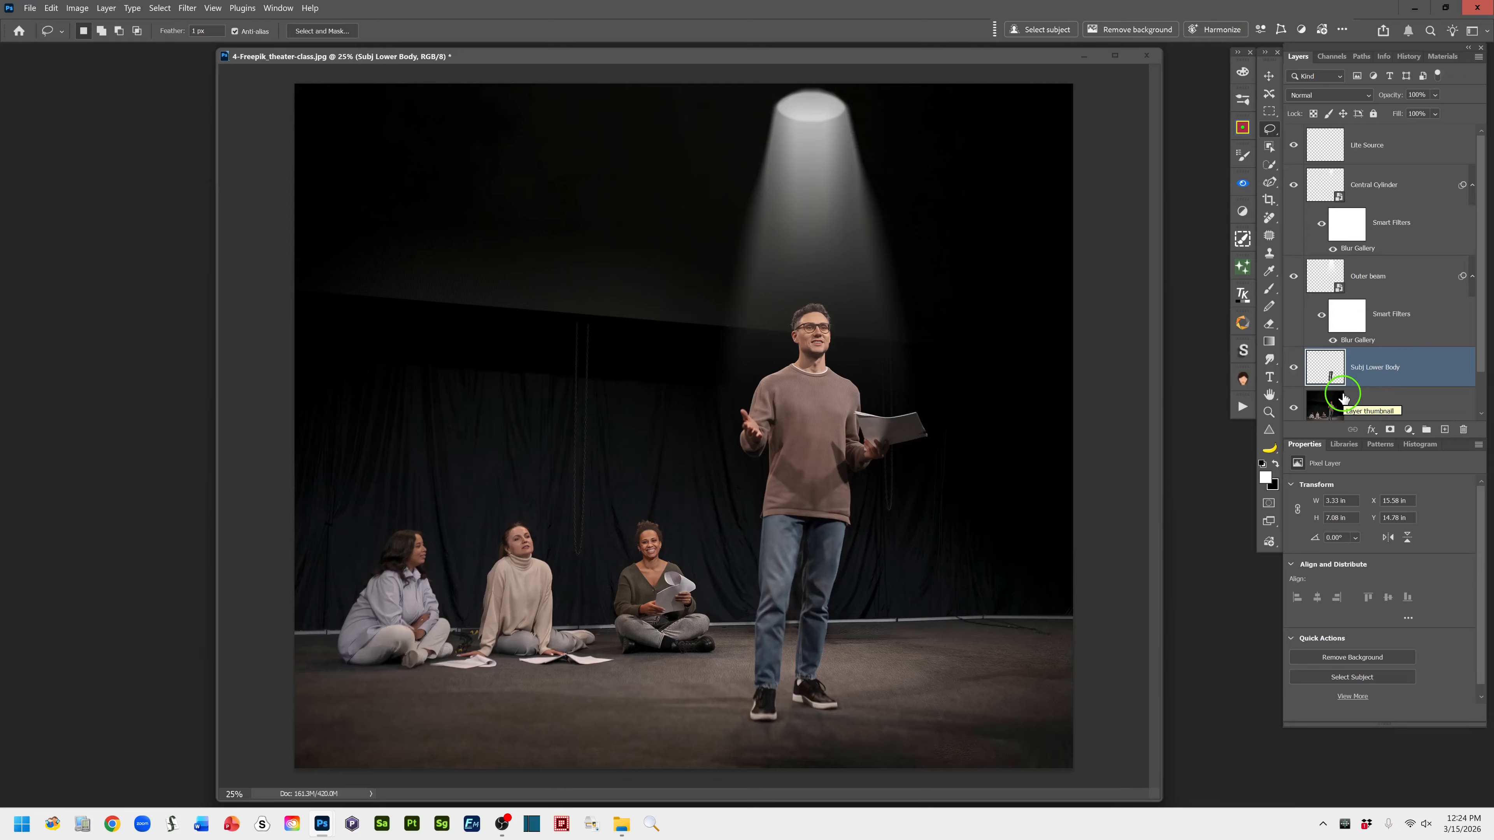
# - Add an empty layer directly beneath Subj Lower Body and name it Spotlight ground contact
pyautogui.scroll(-2, 1475, 396)
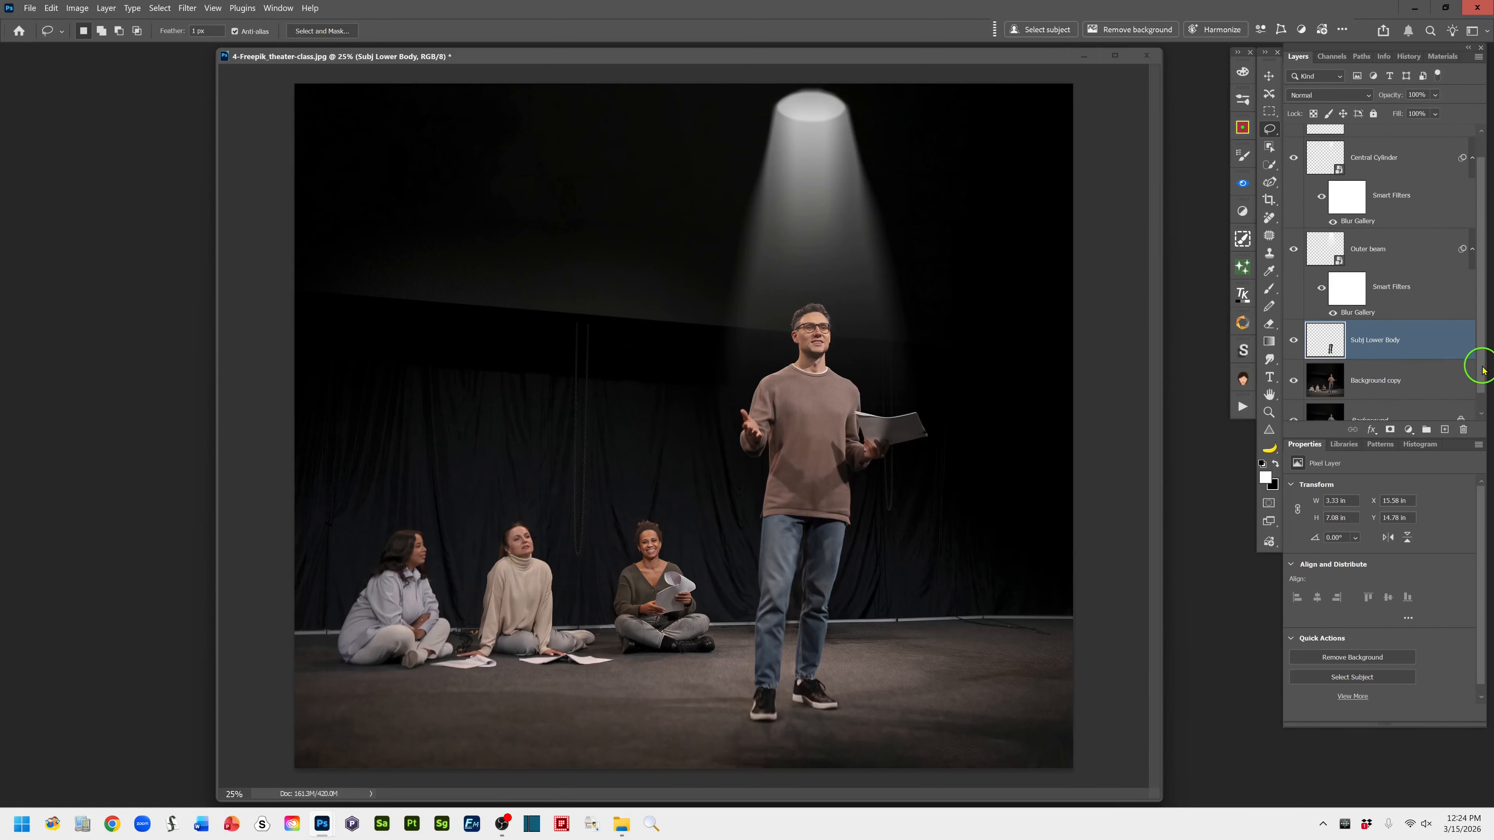
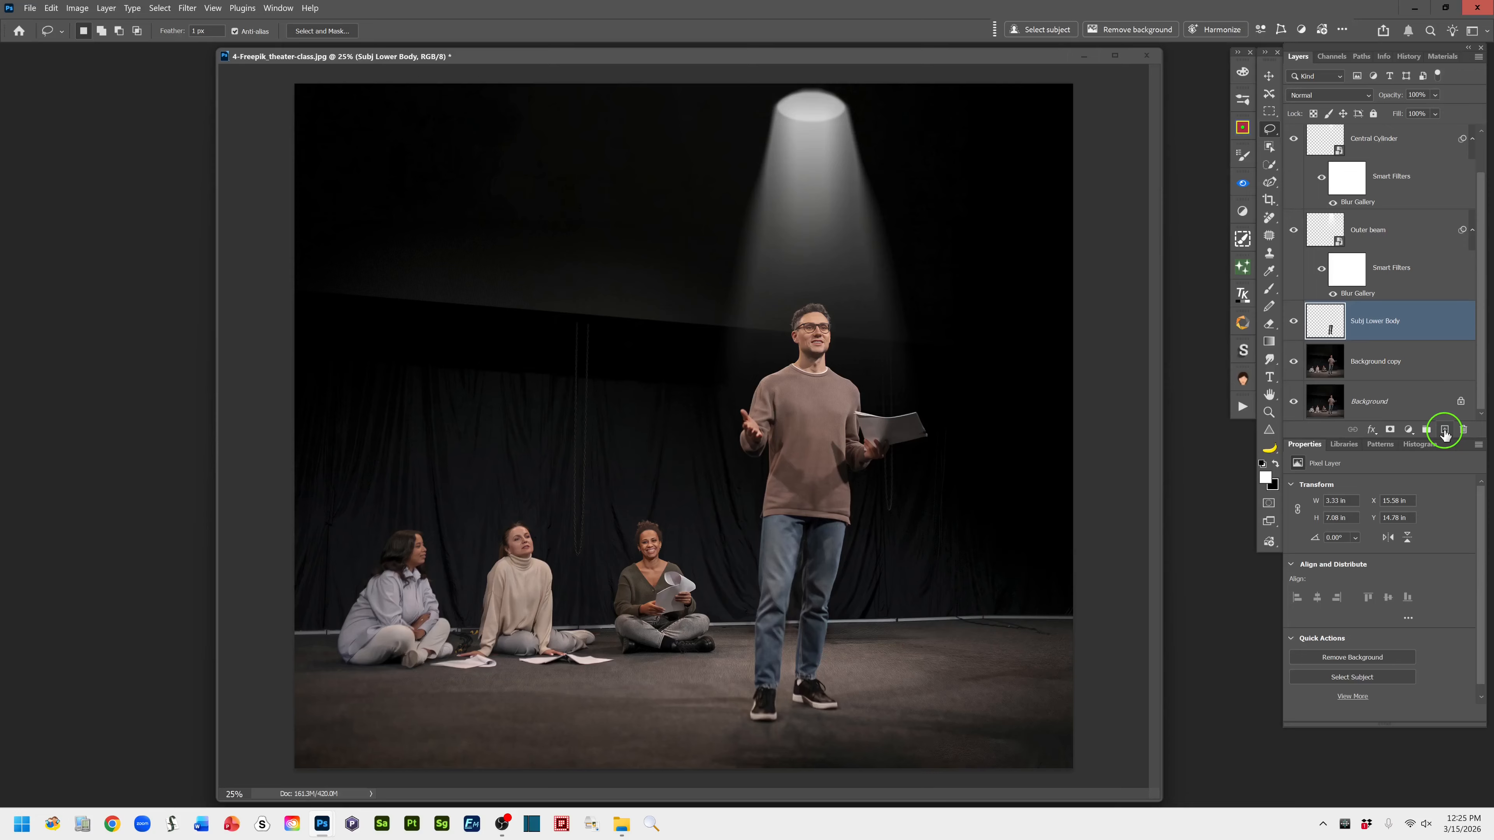
pyautogui.keyDown('ctrl'); pyautogui.click(1445, 433); pyautogui.keyUp('ctrl')
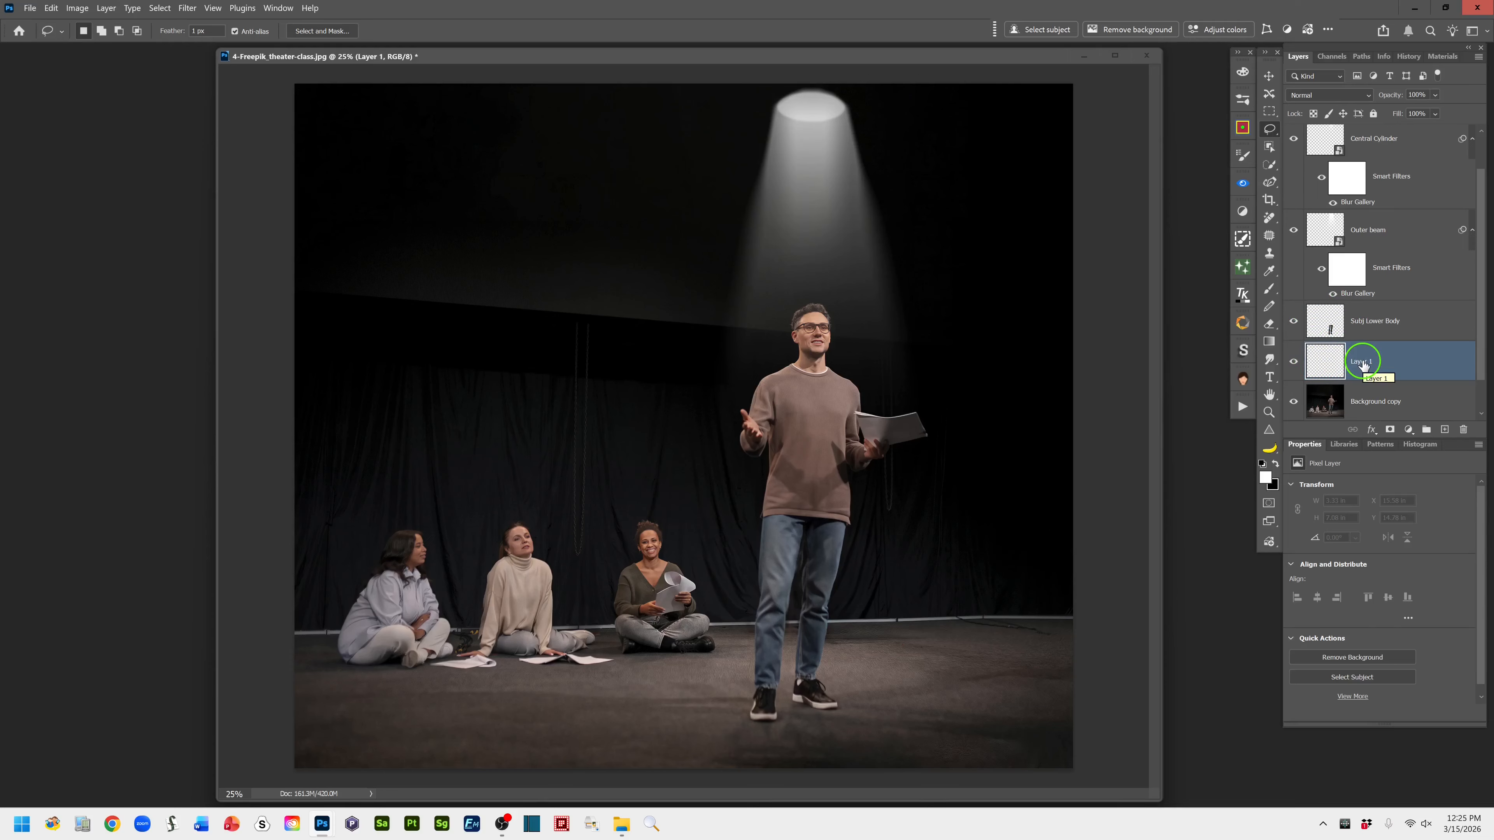
pyautogui.doubleClick(1362, 361)
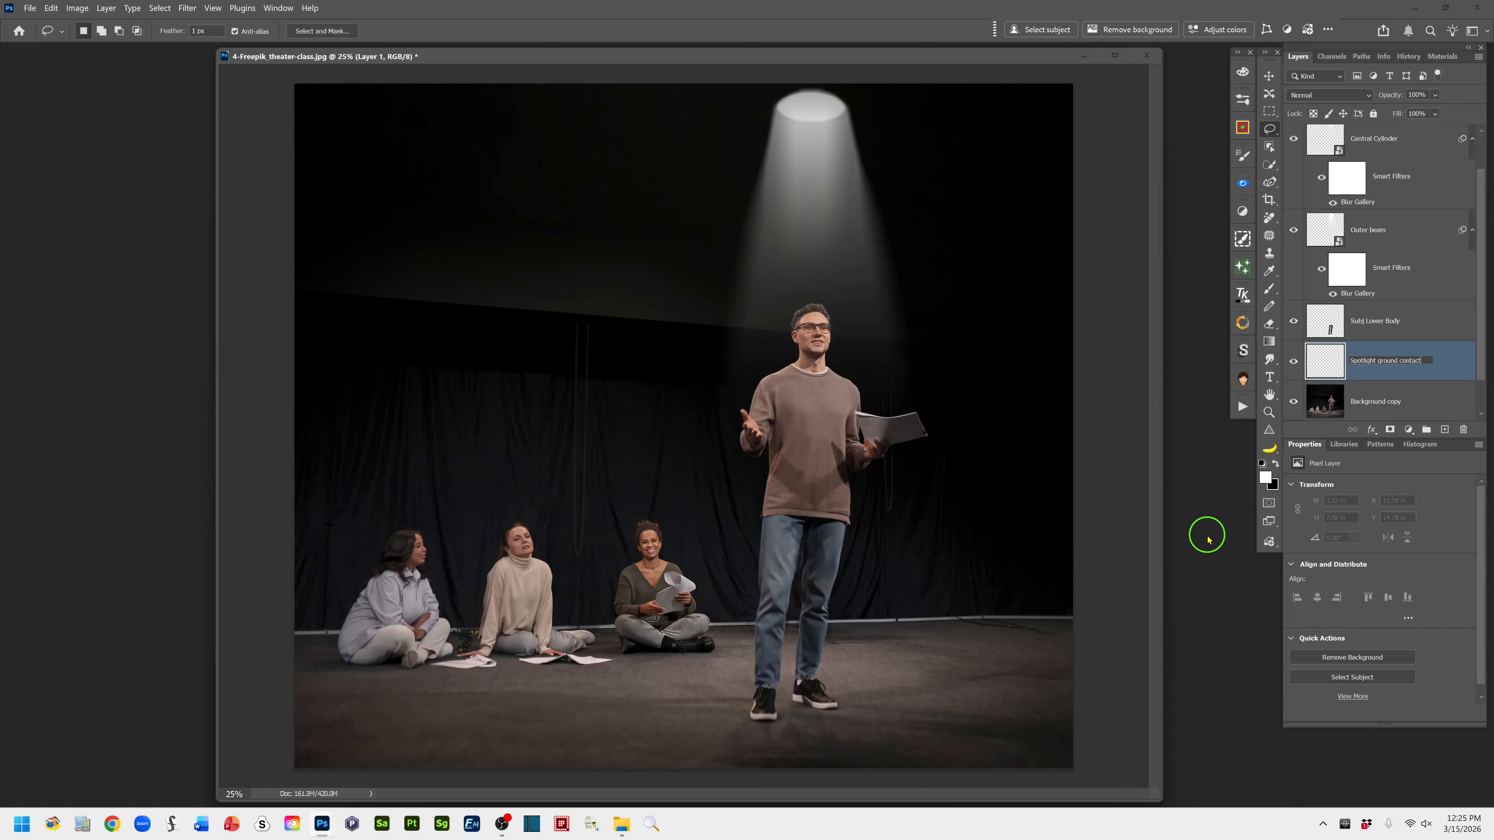
pyautogui.click(1450, 365)
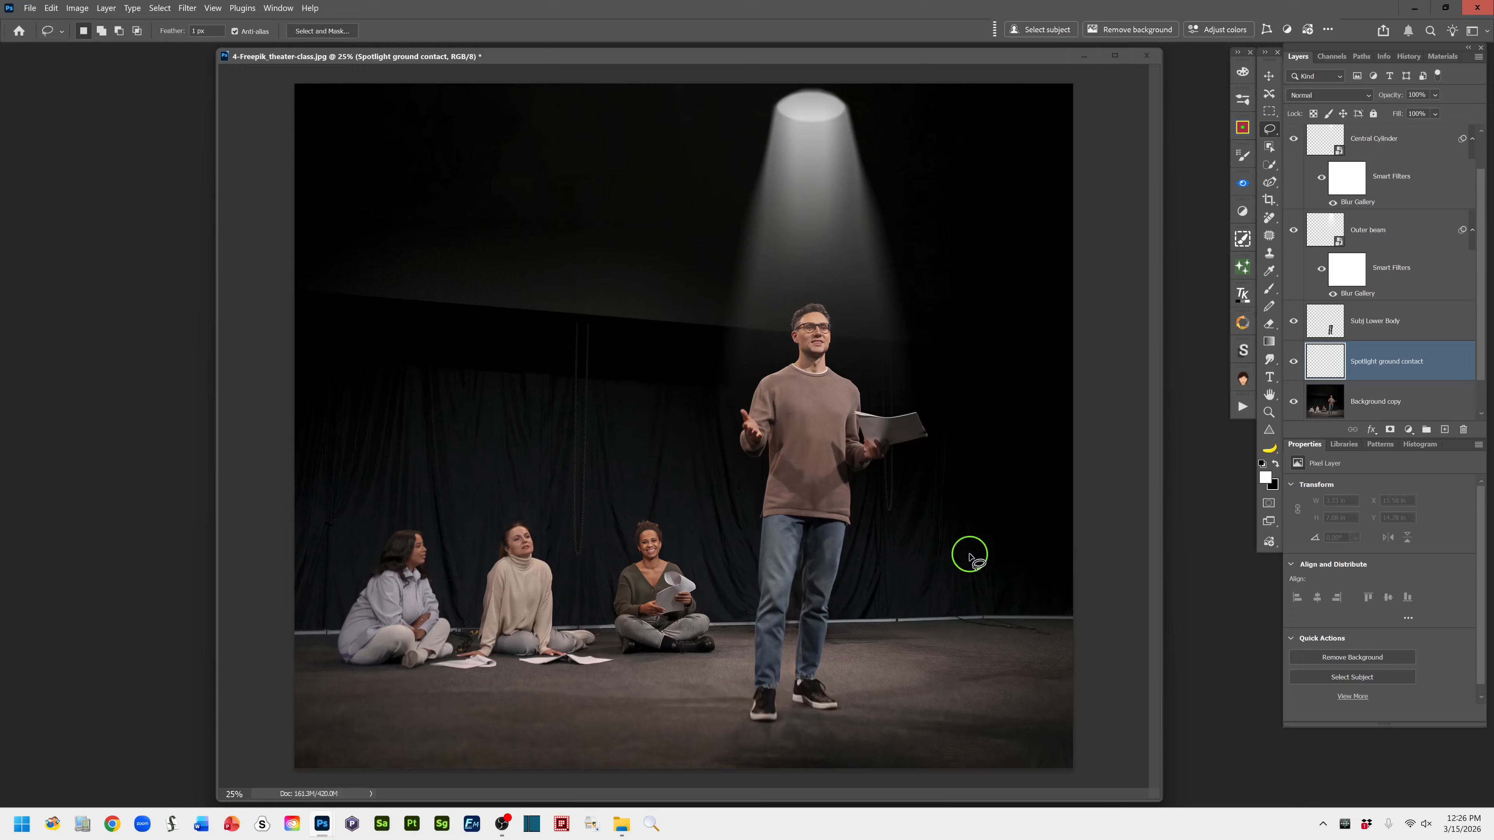
# - Choose the recent 700 px hard elliptical brush and set its opacity to 52% and its flow to 73%
pyautogui.click(1268, 292)
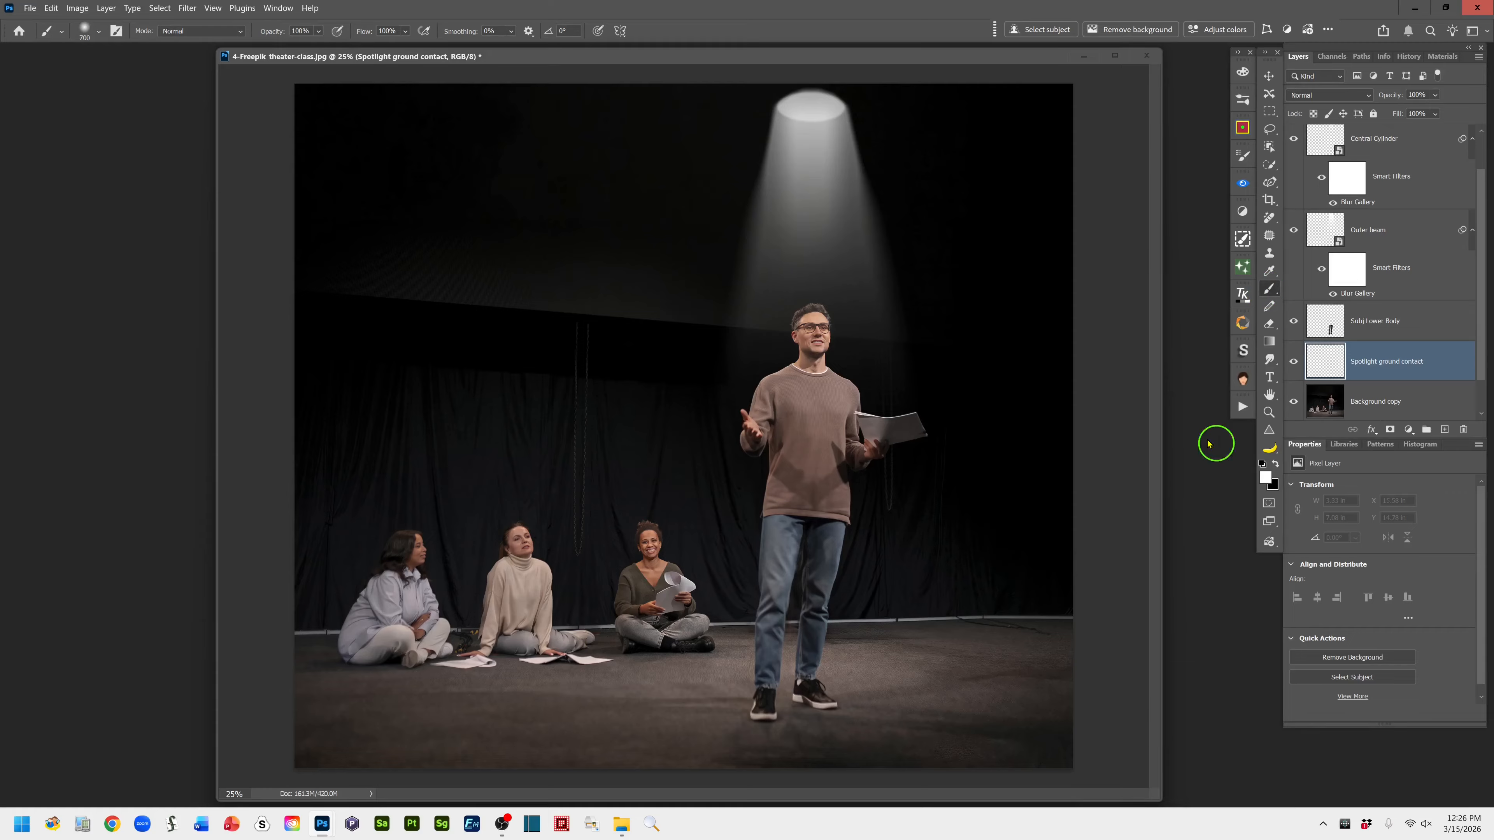
pyautogui.click(97, 35)
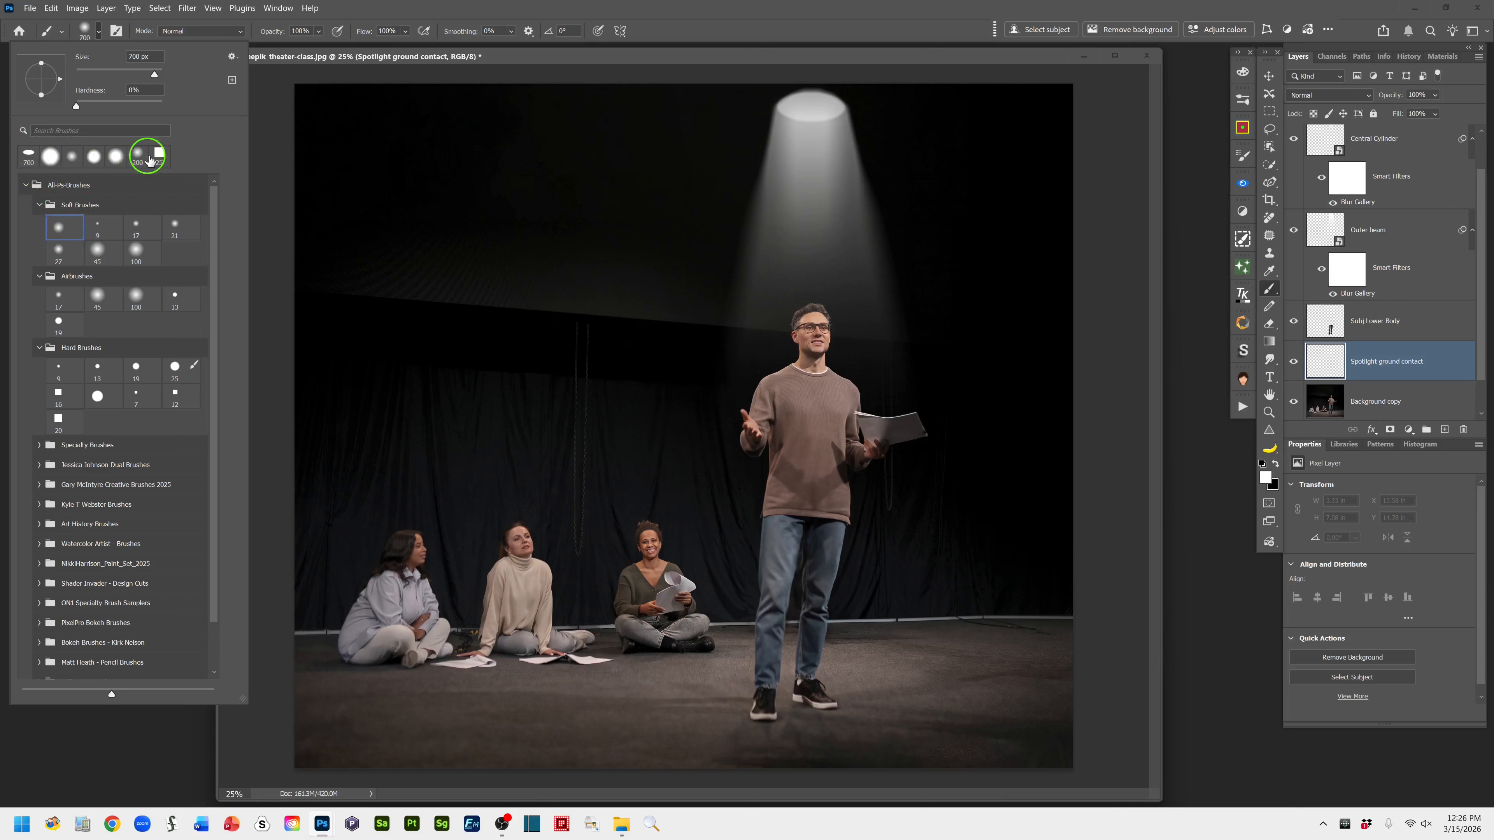
pyautogui.click(30, 163)
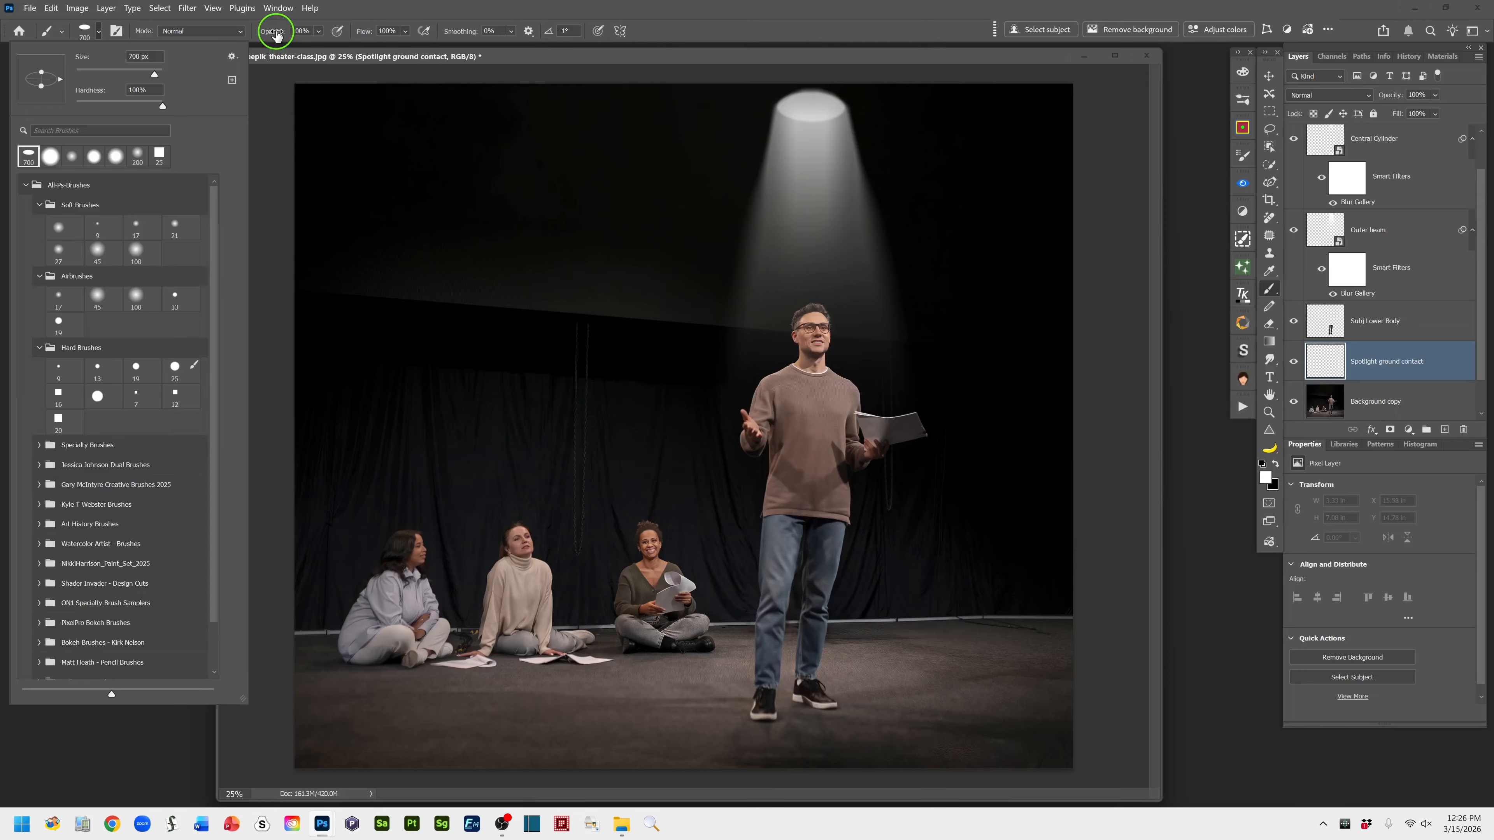
pyautogui.moveTo(276, 34); pyautogui.dragTo(265, 36)
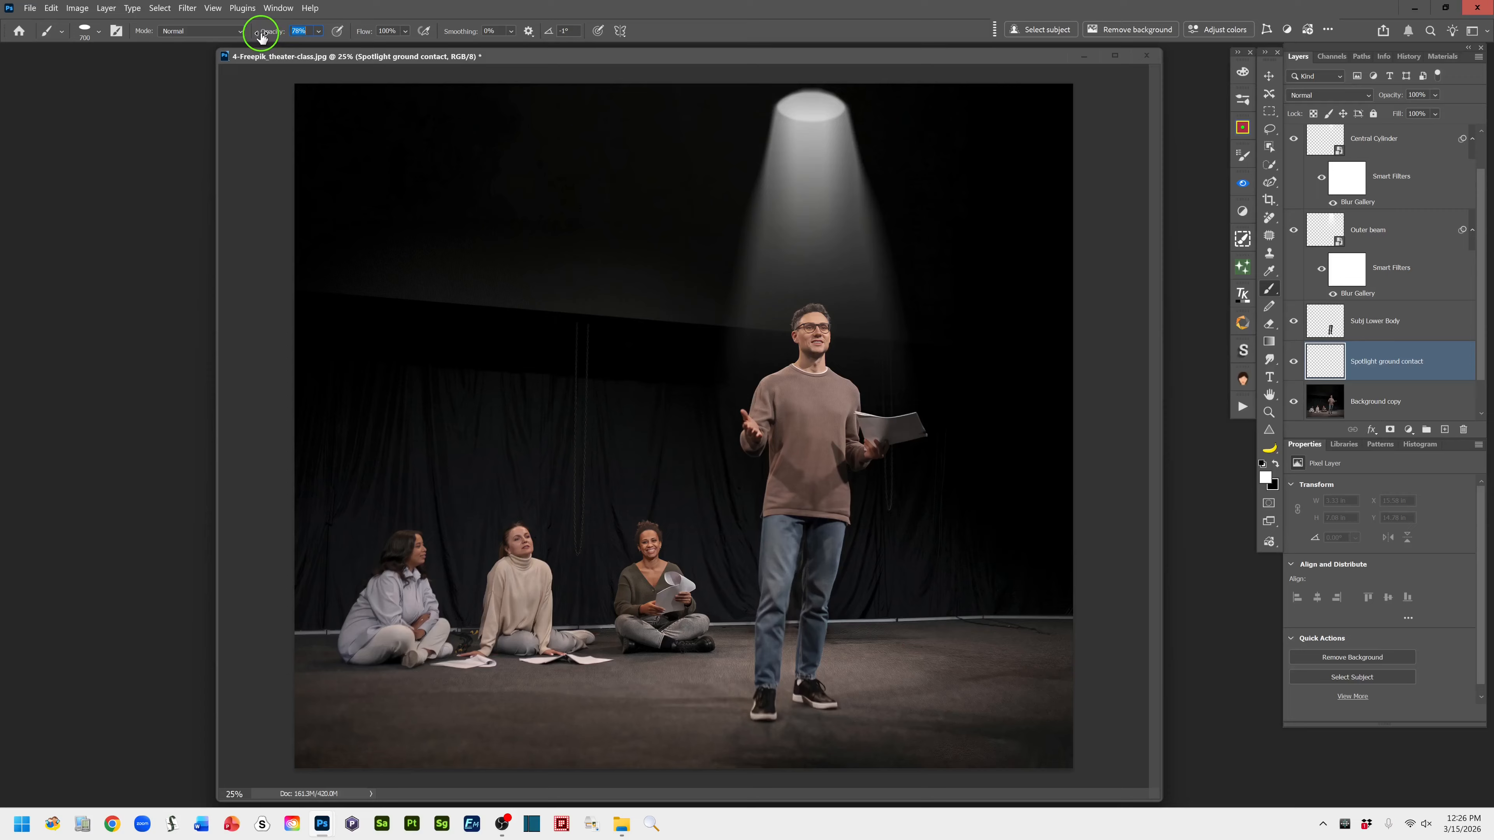
pyautogui.moveTo(259, 36); pyautogui.dragTo(255, 35)
pyautogui.moveTo(273, 36); pyautogui.dragTo(279, 63)
pyautogui.moveTo(367, 37); pyautogui.dragTo(356, 37)
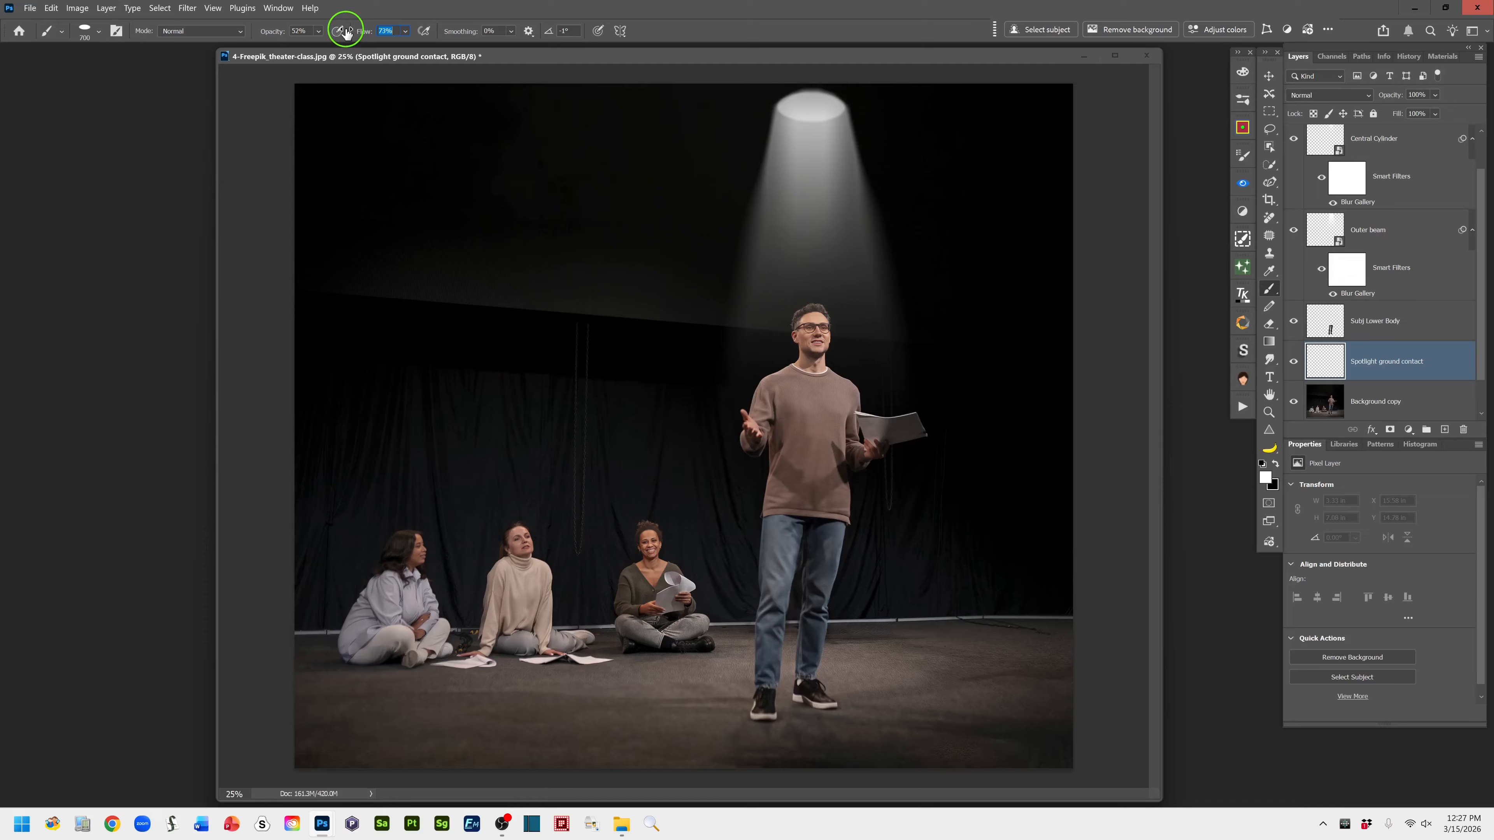
# - Reduce the brush flow to 39% and enlarge the elliptical brush to 3000 px around the standing man's feet
pyautogui.moveTo(346, 33); pyautogui.dragTo(340, 33)
pyautogui.moveTo(334, 33); pyautogui.dragTo(330, 32)
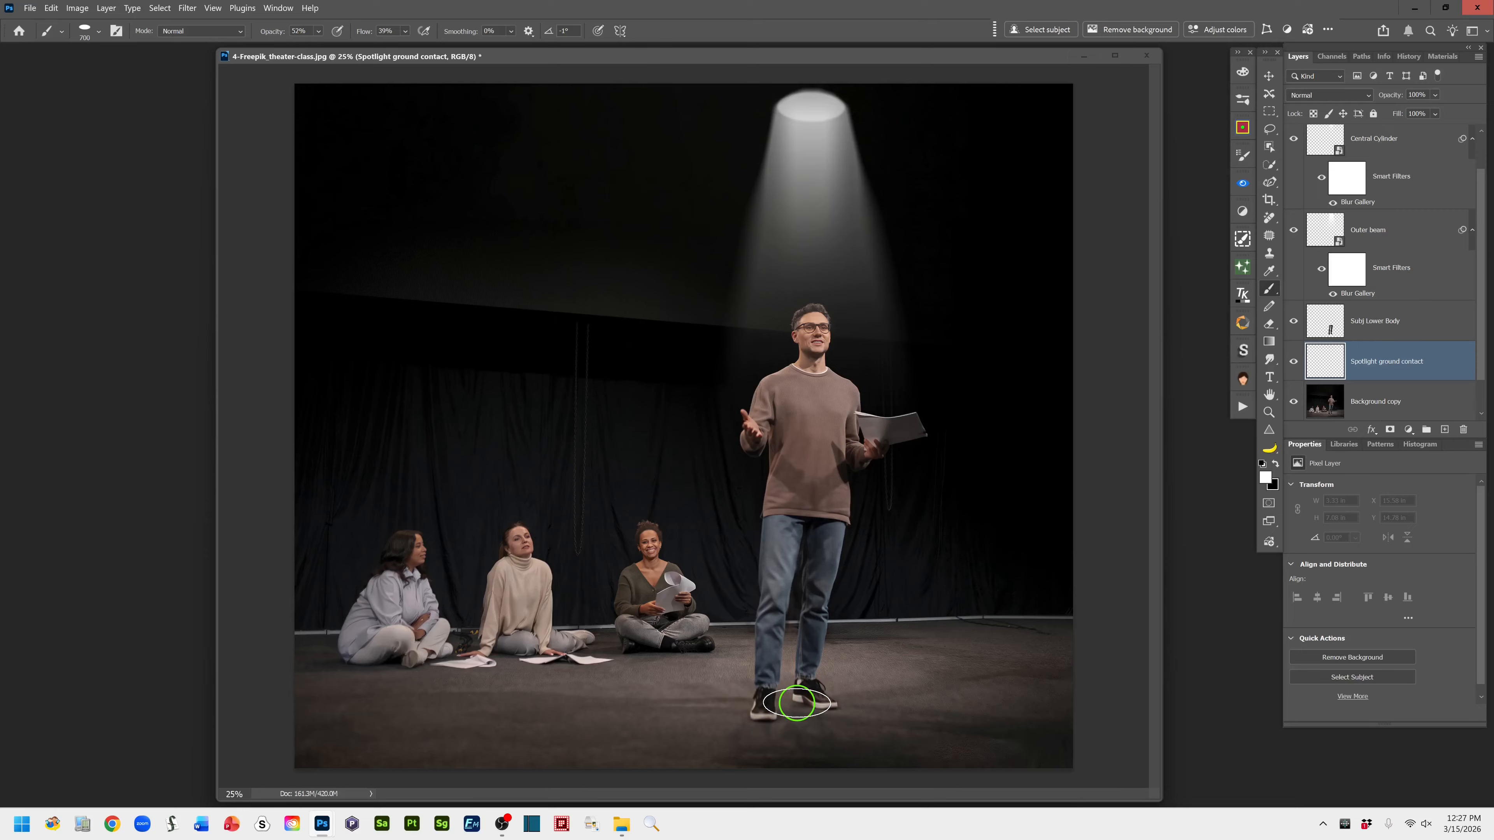
pyautogui.press(']')
pyautogui.press(']')
pyautogui.press(']')
pyautogui.press(']')
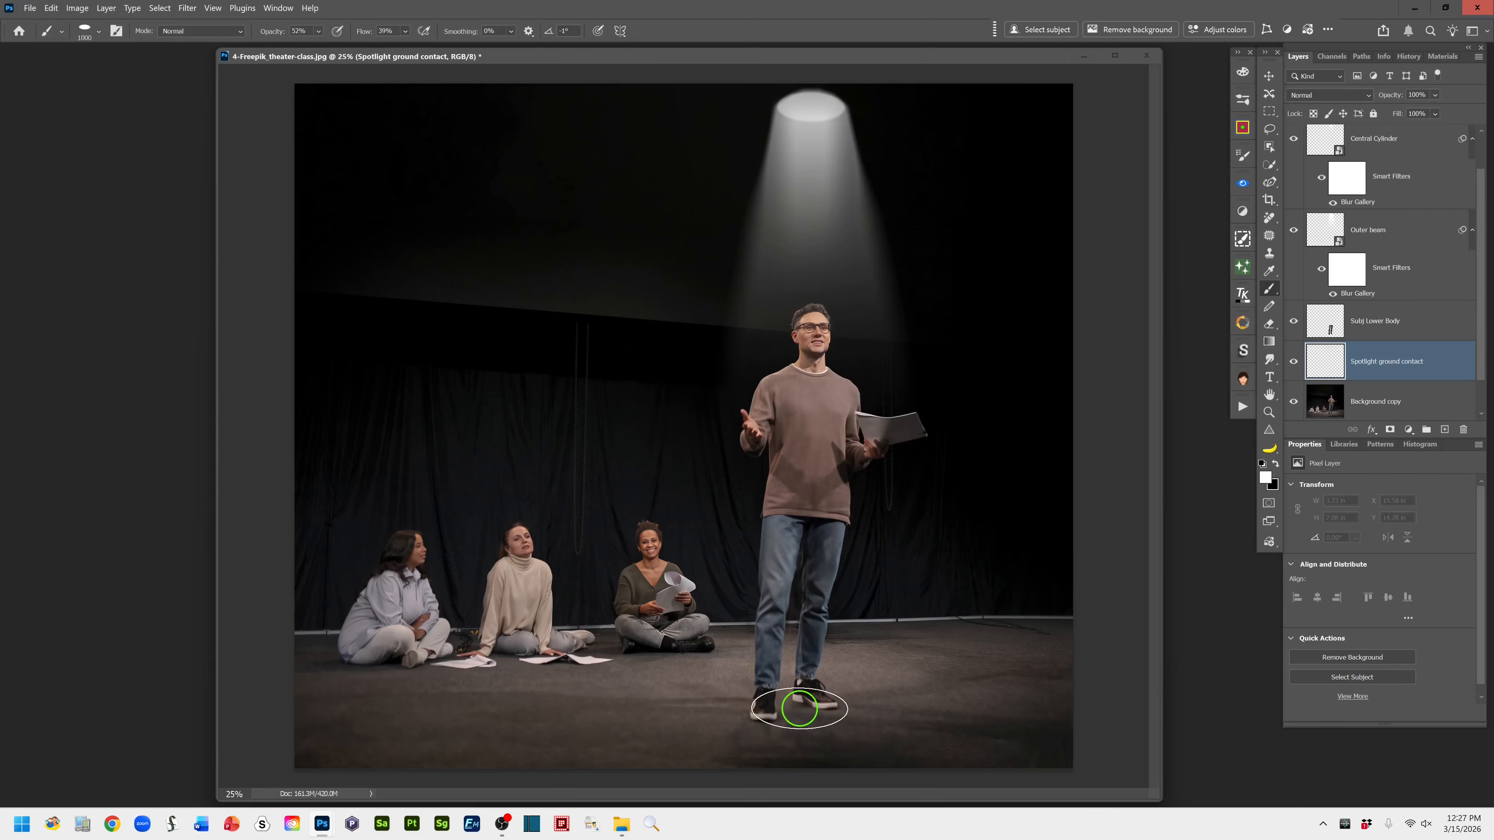
pyautogui.press(']')
pyautogui.press(']')
pyautogui.press(']')
pyautogui.press(']')
pyautogui.press(']')
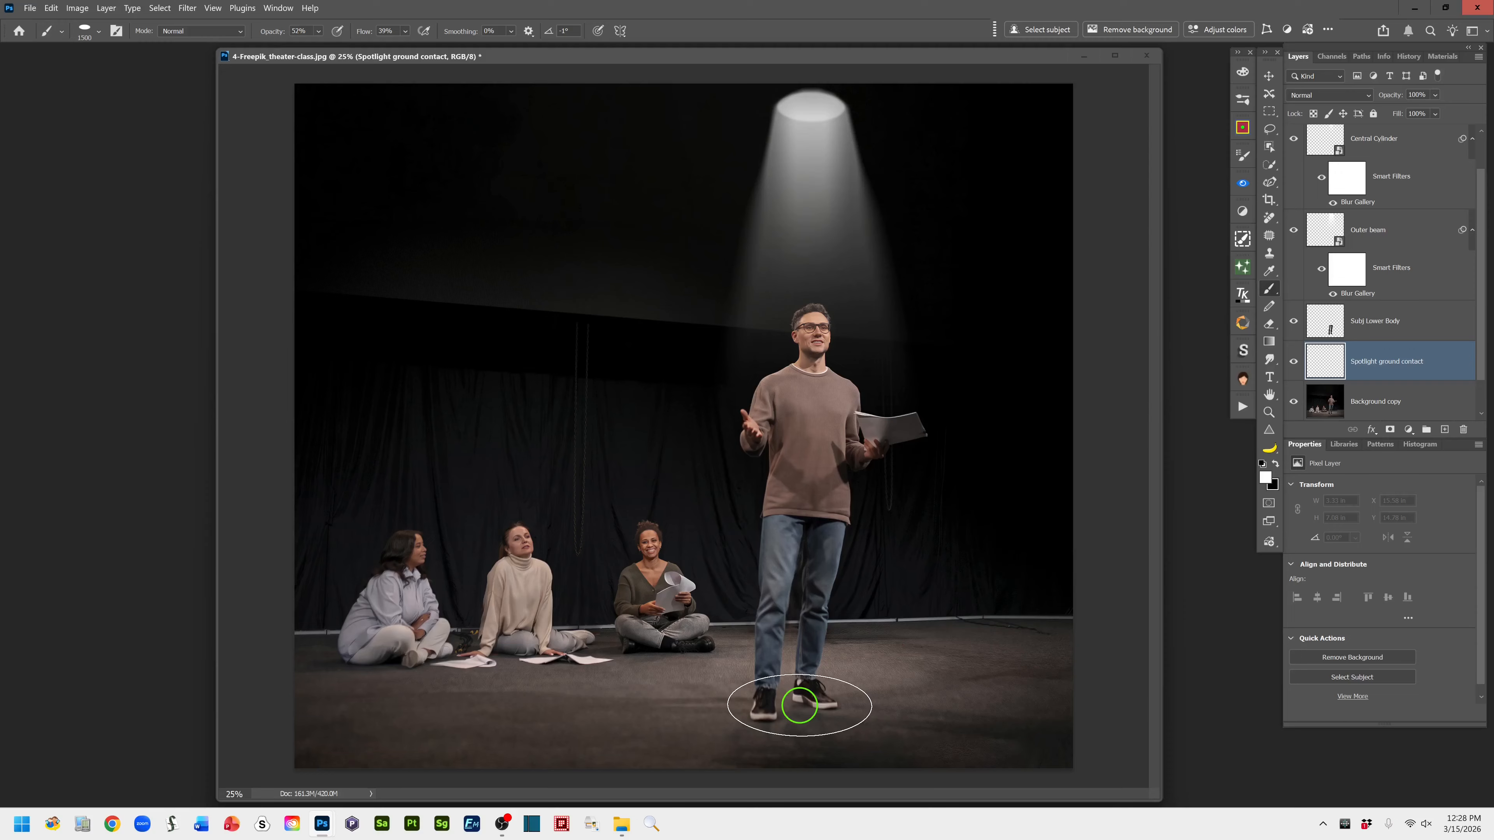
pyautogui.press(']')
pyautogui.press(']')
pyautogui.press(']')
pyautogui.press(']')
pyautogui.press(']')
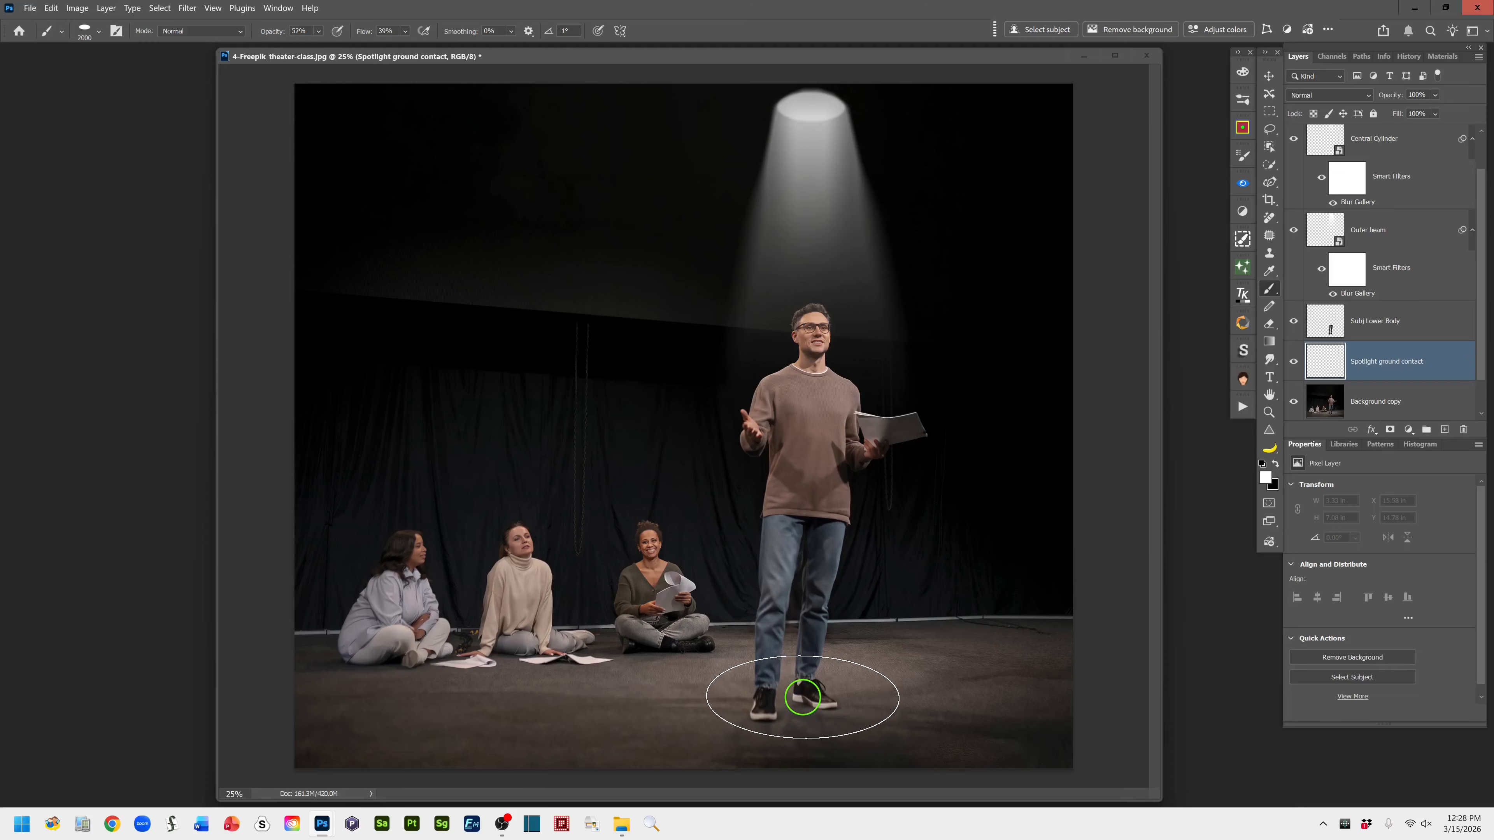
pyautogui.press(']')
pyautogui.press(']')
pyautogui.press(']')
pyautogui.press(']')
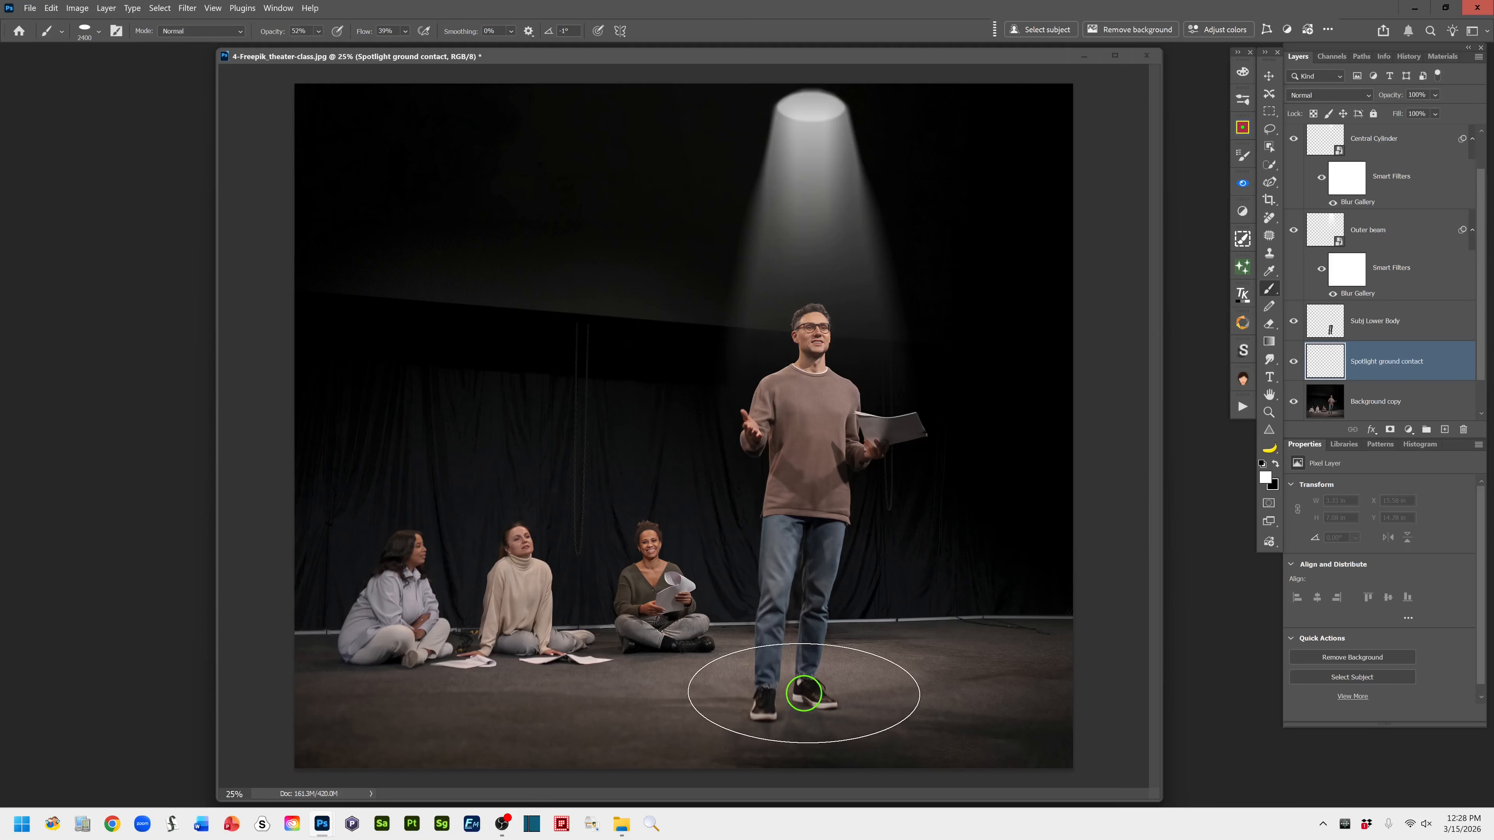
pyautogui.press(']')
pyautogui.press(']')
pyautogui.press(']')
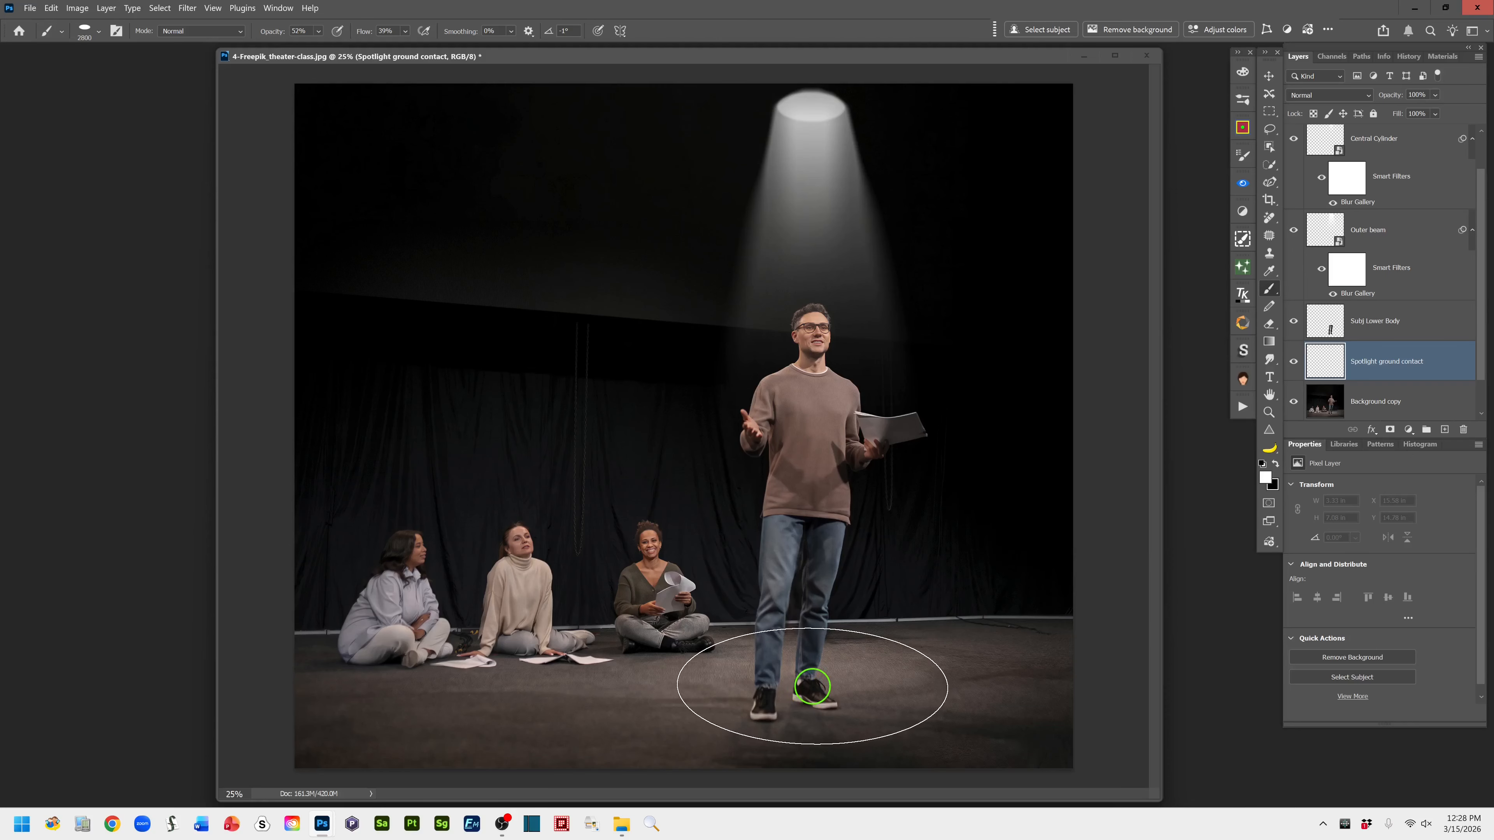
pyautogui.press(']')
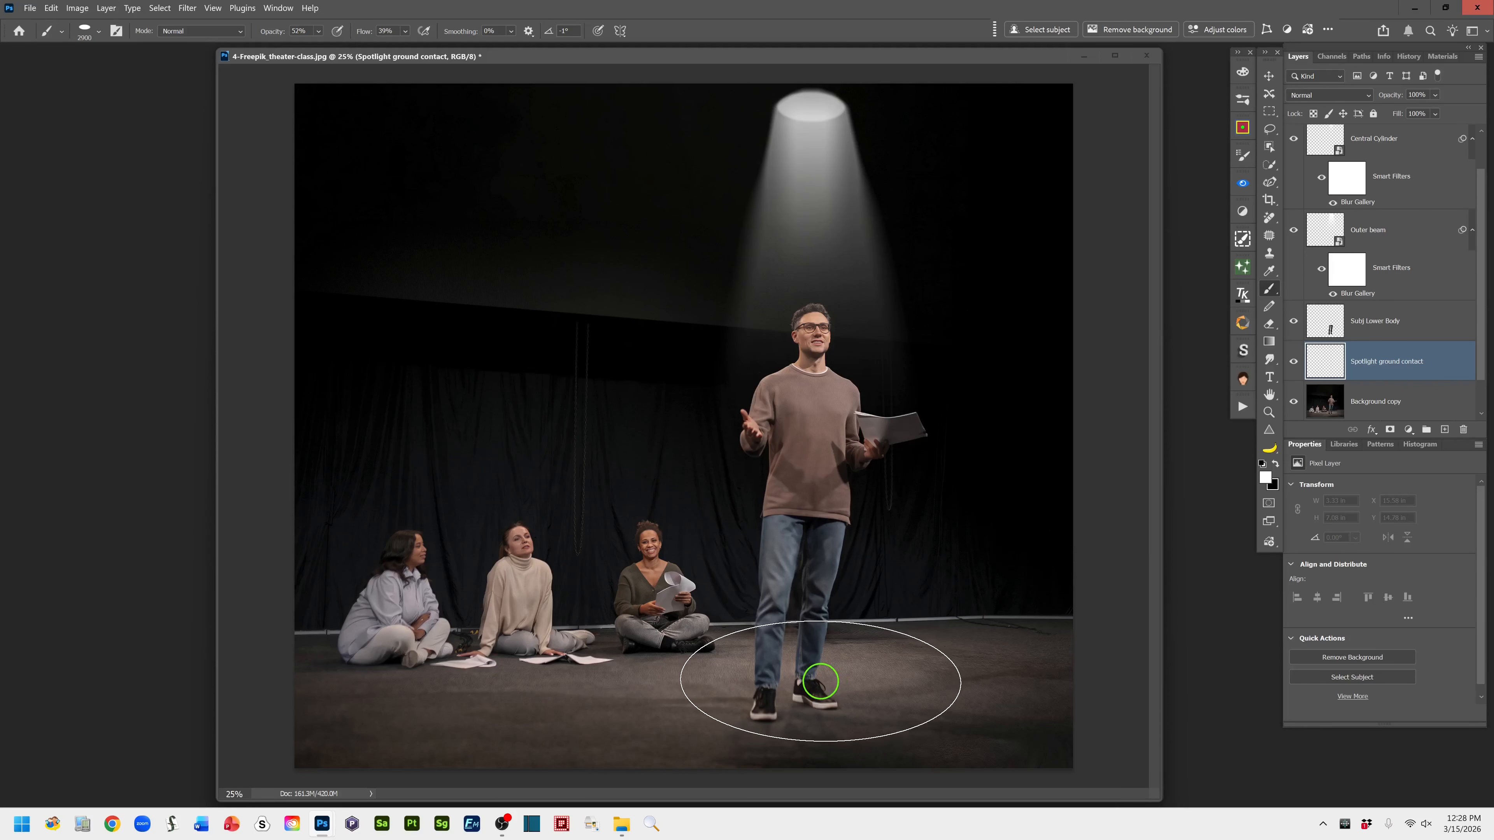
pyautogui.press(']')
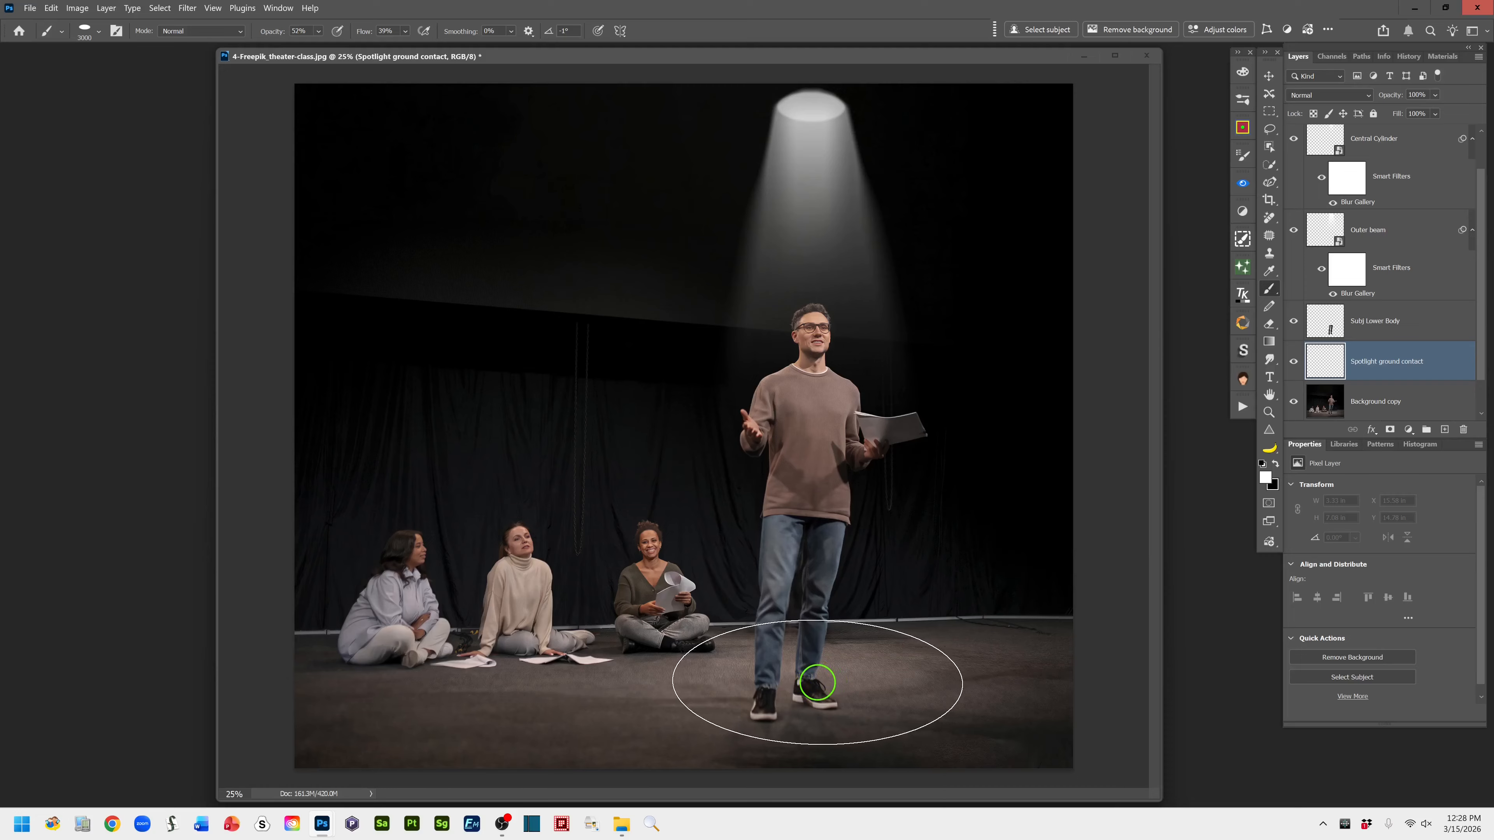
# - Flatten the elliptical brush tip, tilt it to a 5° angle and enlarge it to 3100 px
pyautogui.click(98, 33)
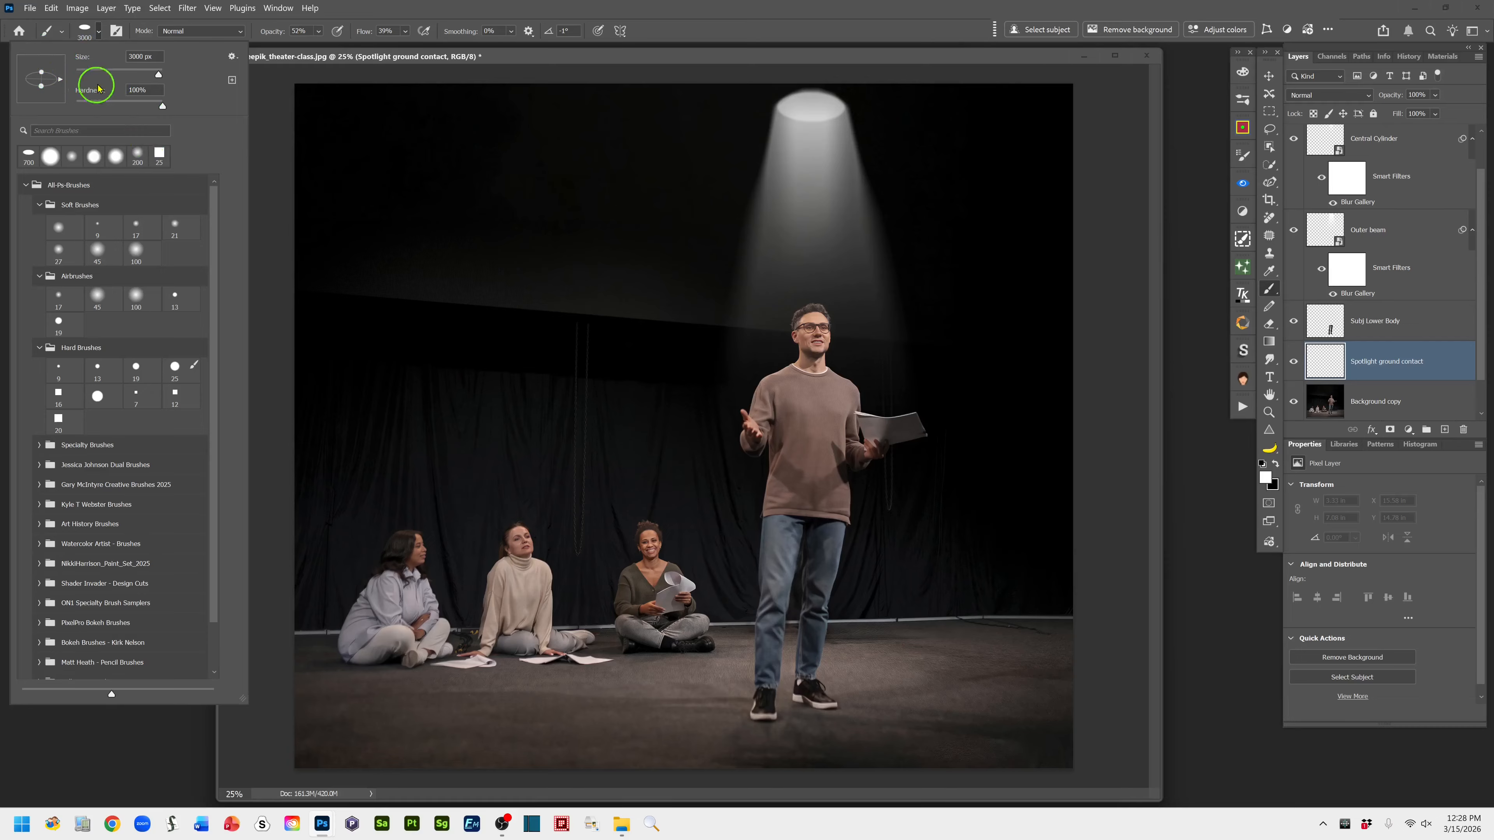
pyautogui.click(99, 34)
pyautogui.click(98, 33)
pyautogui.moveTo(41, 86); pyautogui.dragTo(67, 147)
pyautogui.click(669, 32)
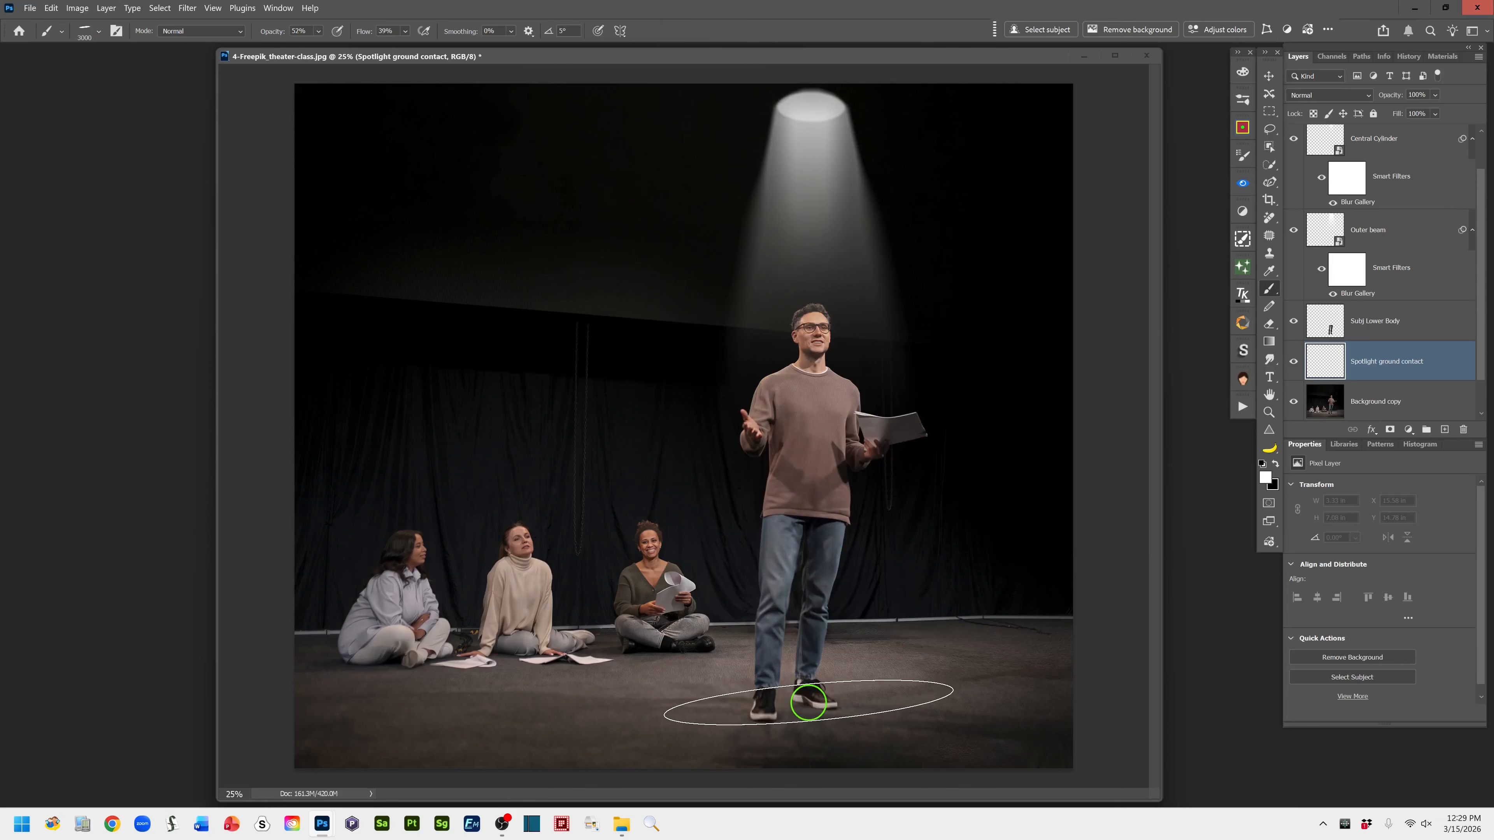
pyautogui.press(']')
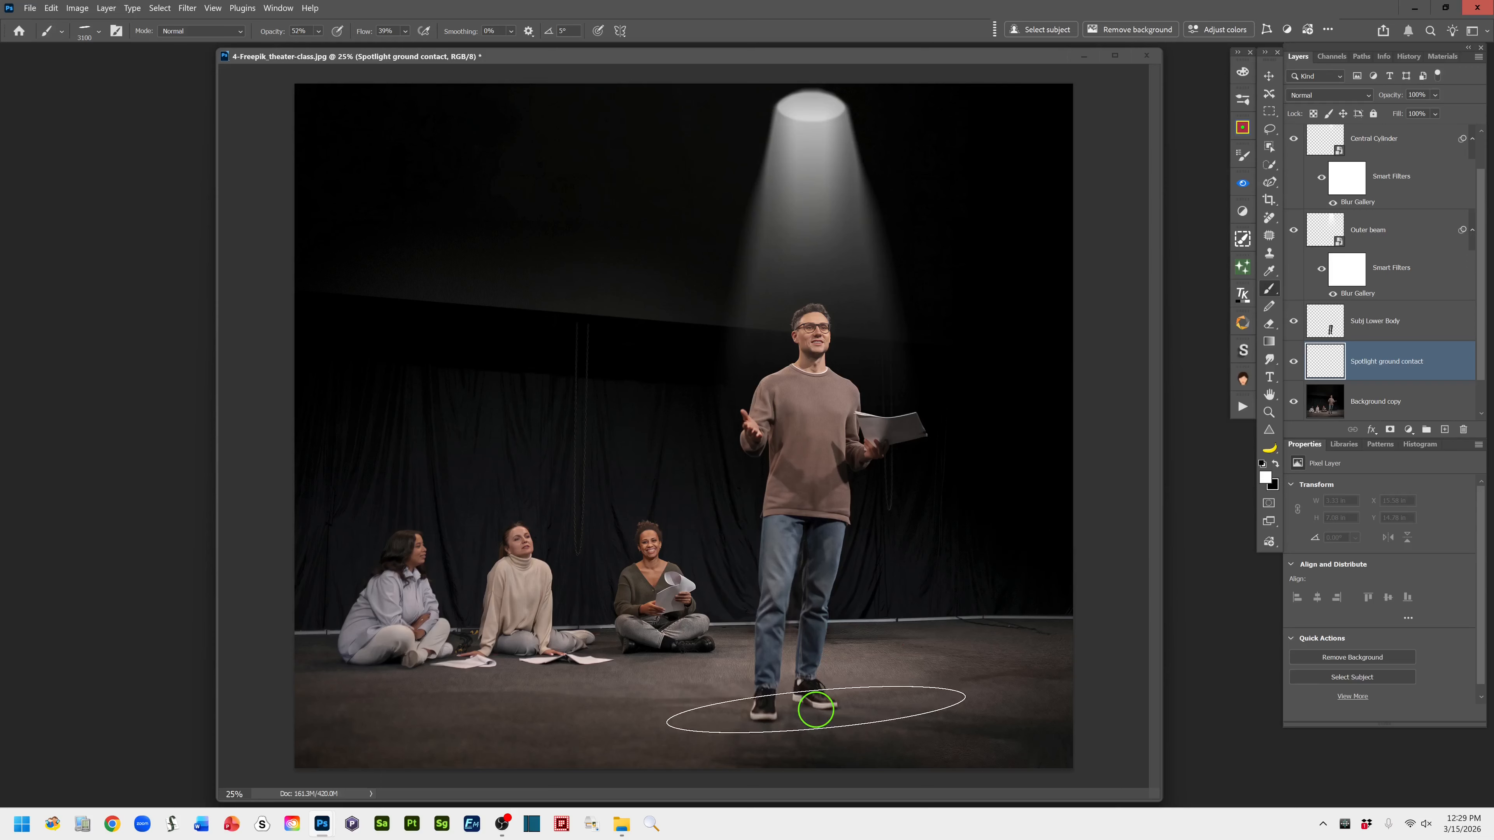
pyautogui.click(815, 710)
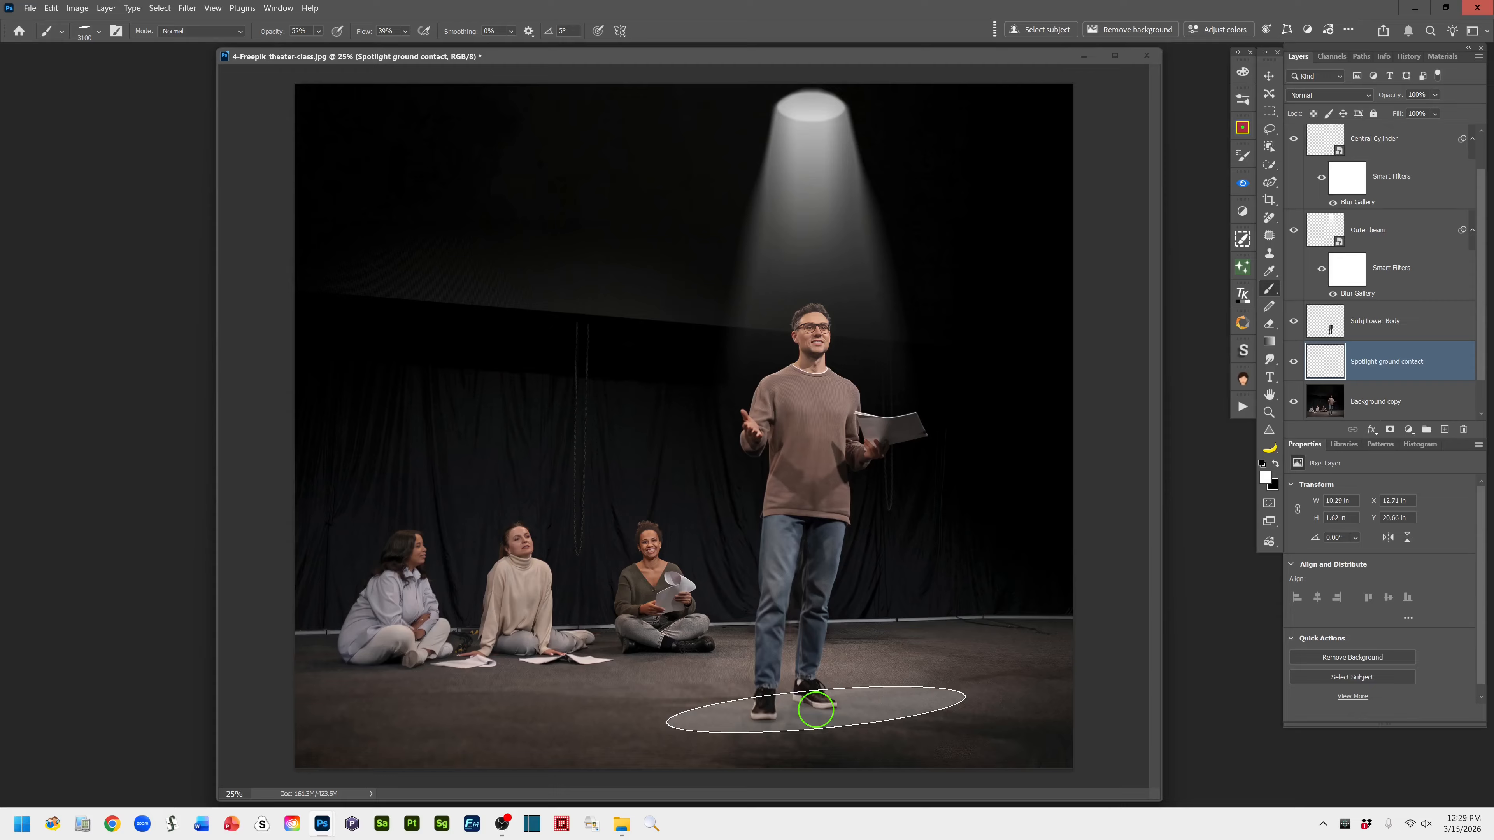
pyautogui.click(815, 709)
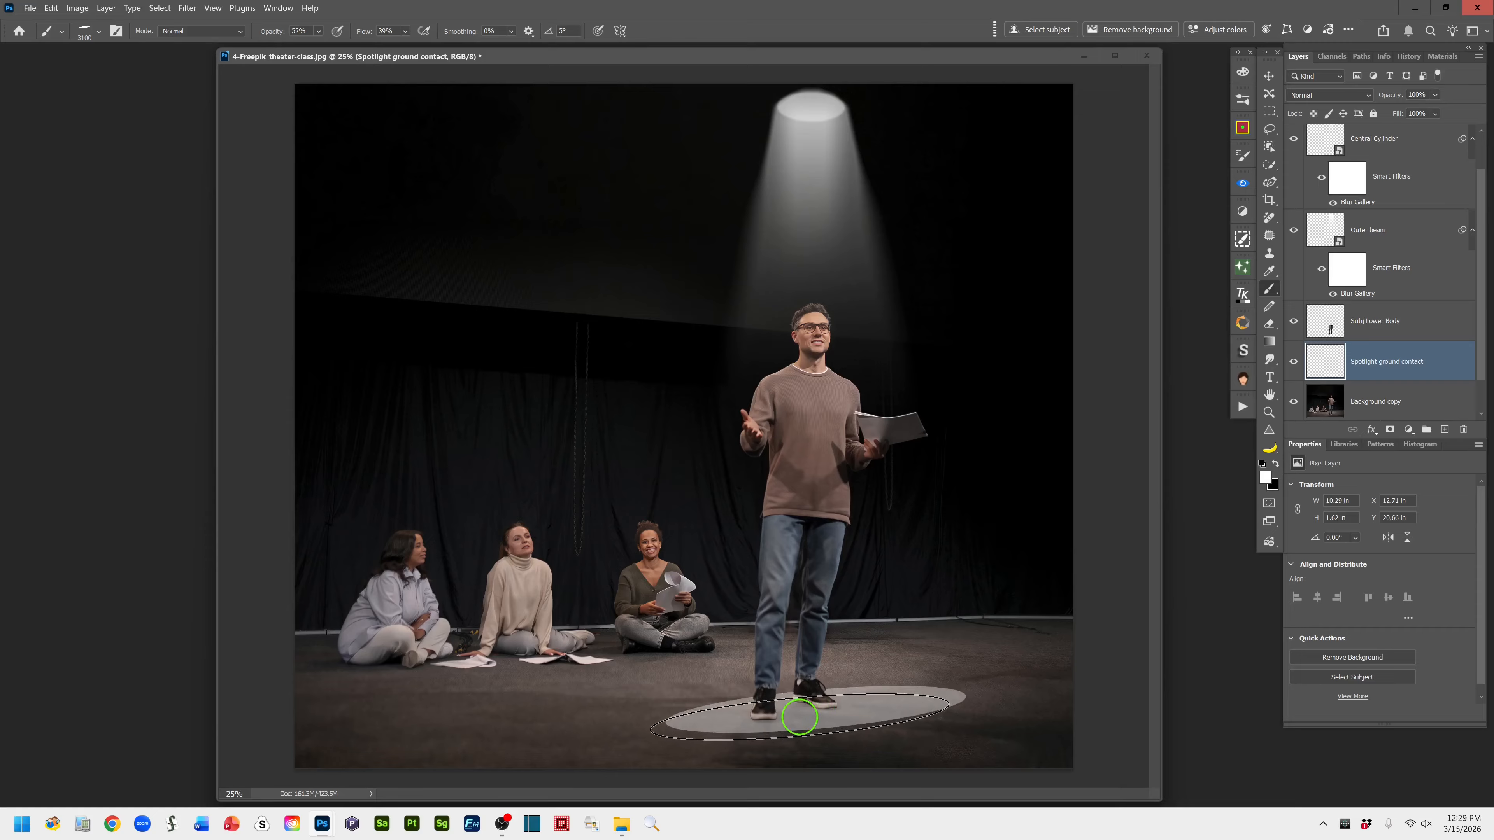
pyautogui.hotkey('ctrl', 'z')
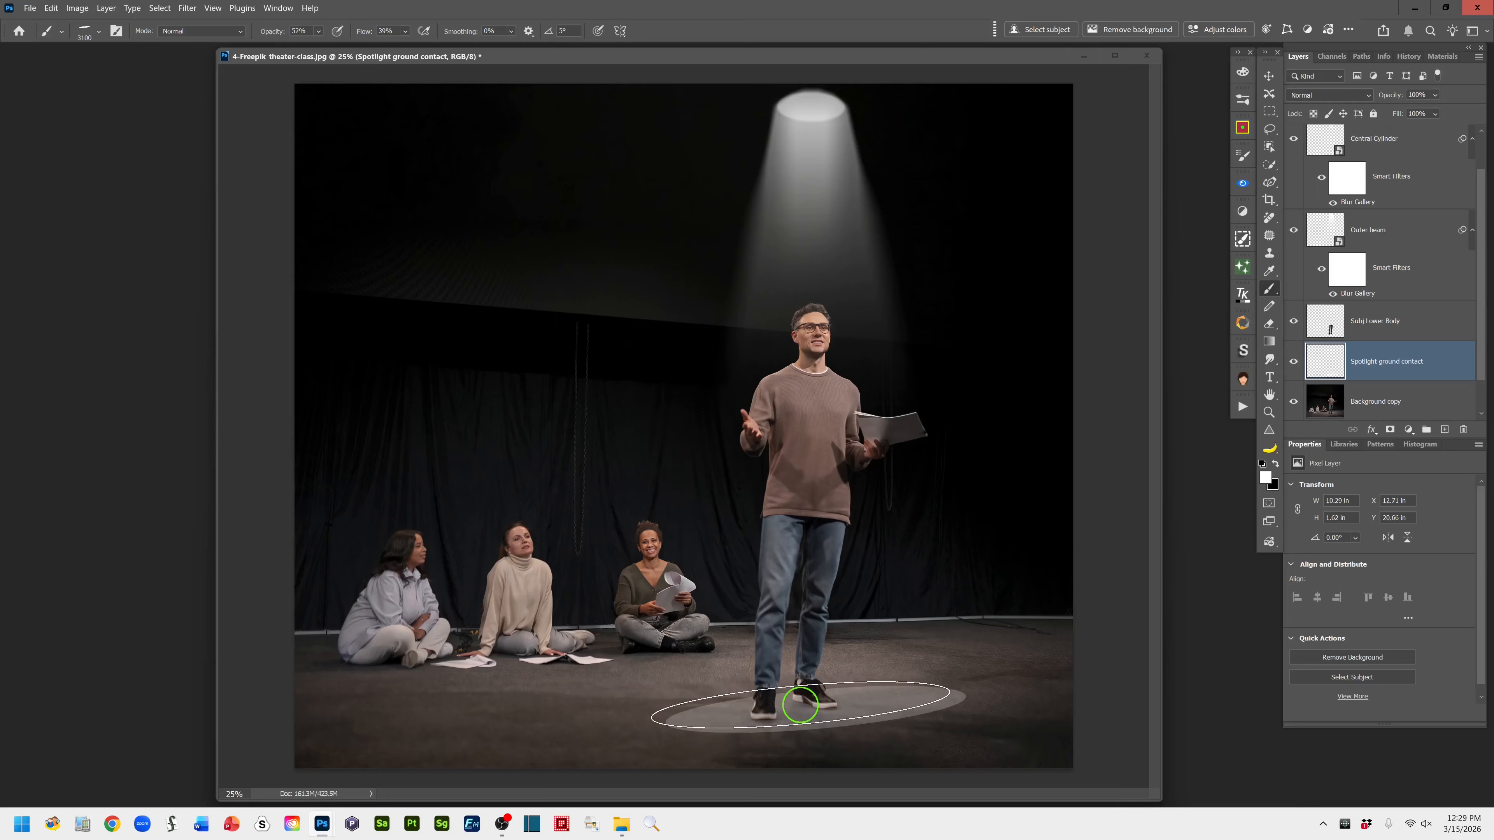
pyautogui.hotkey('ctrl', 'z')
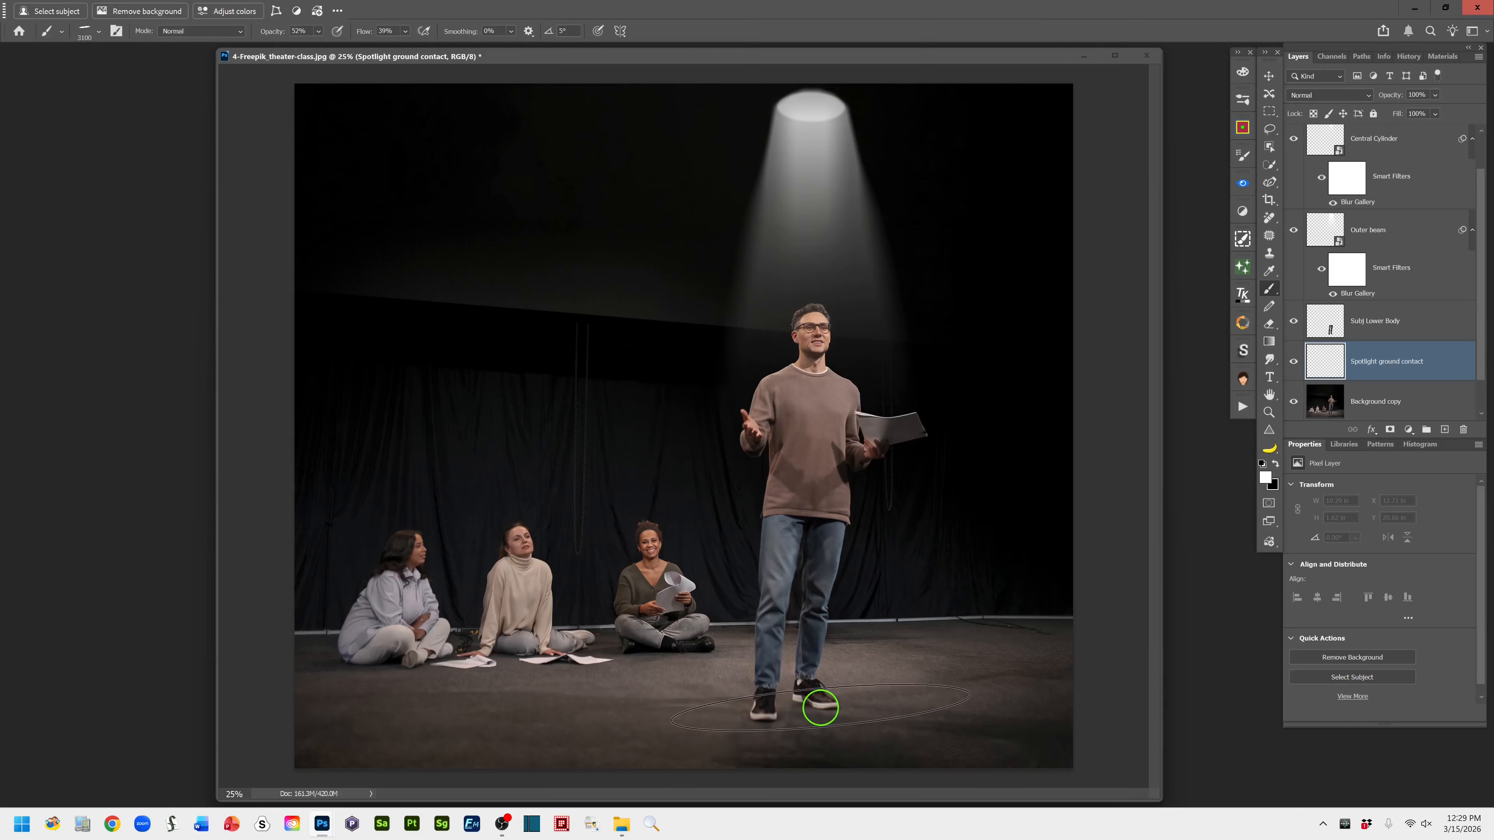
# - Stamp a white 3100 px ellipse on the floor around the man's feet and a smaller 1900 px ellipse inside it
pyautogui.hotkey('ctrl', 'shift', 'z')
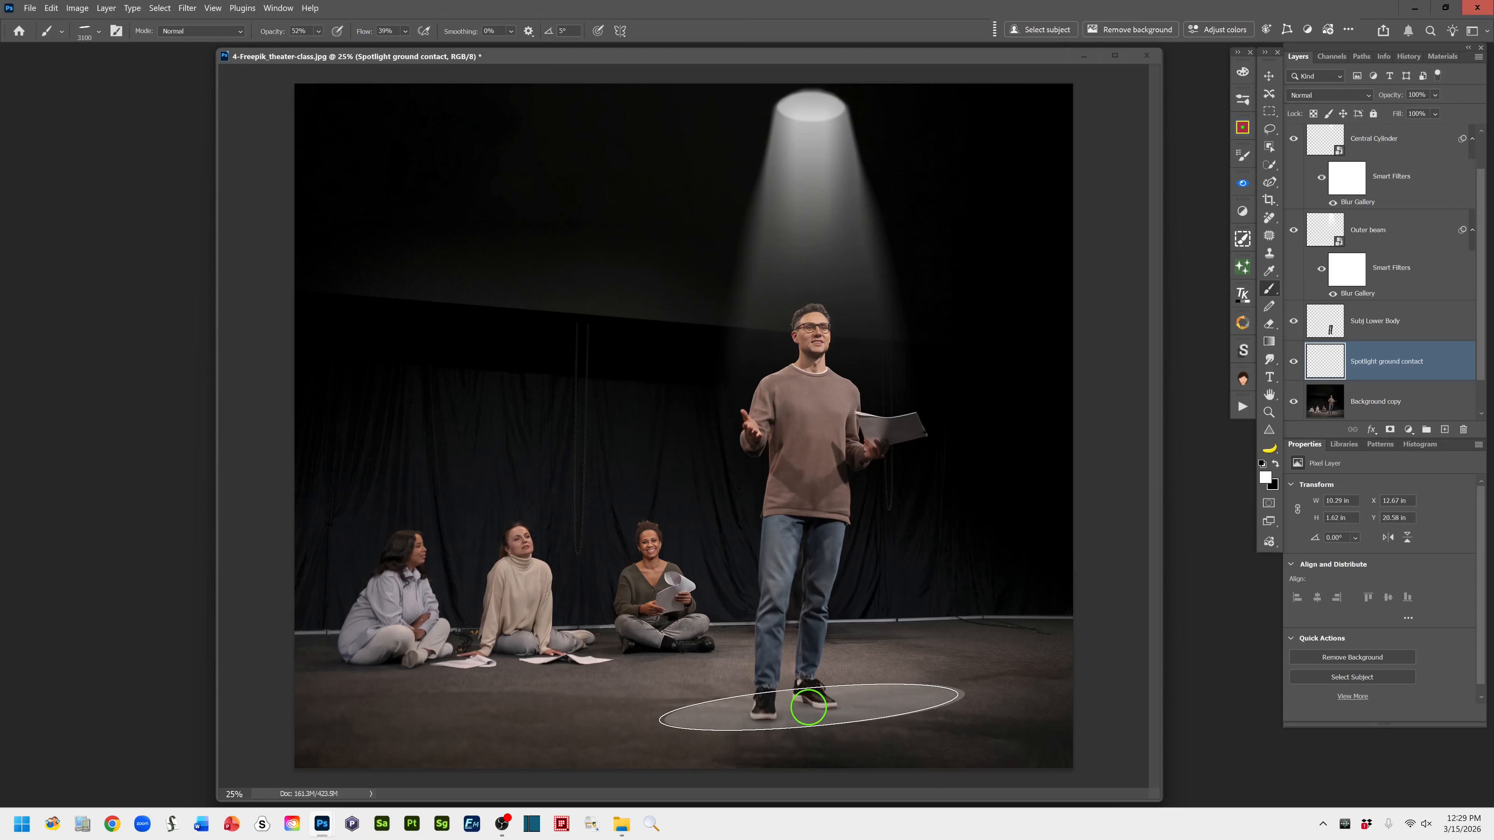
pyautogui.press('[')
pyautogui.press('[')
pyautogui.press('[')
pyautogui.press('[')
pyautogui.press('[')
pyautogui.press('[')
pyautogui.press('[')
pyautogui.press('[')
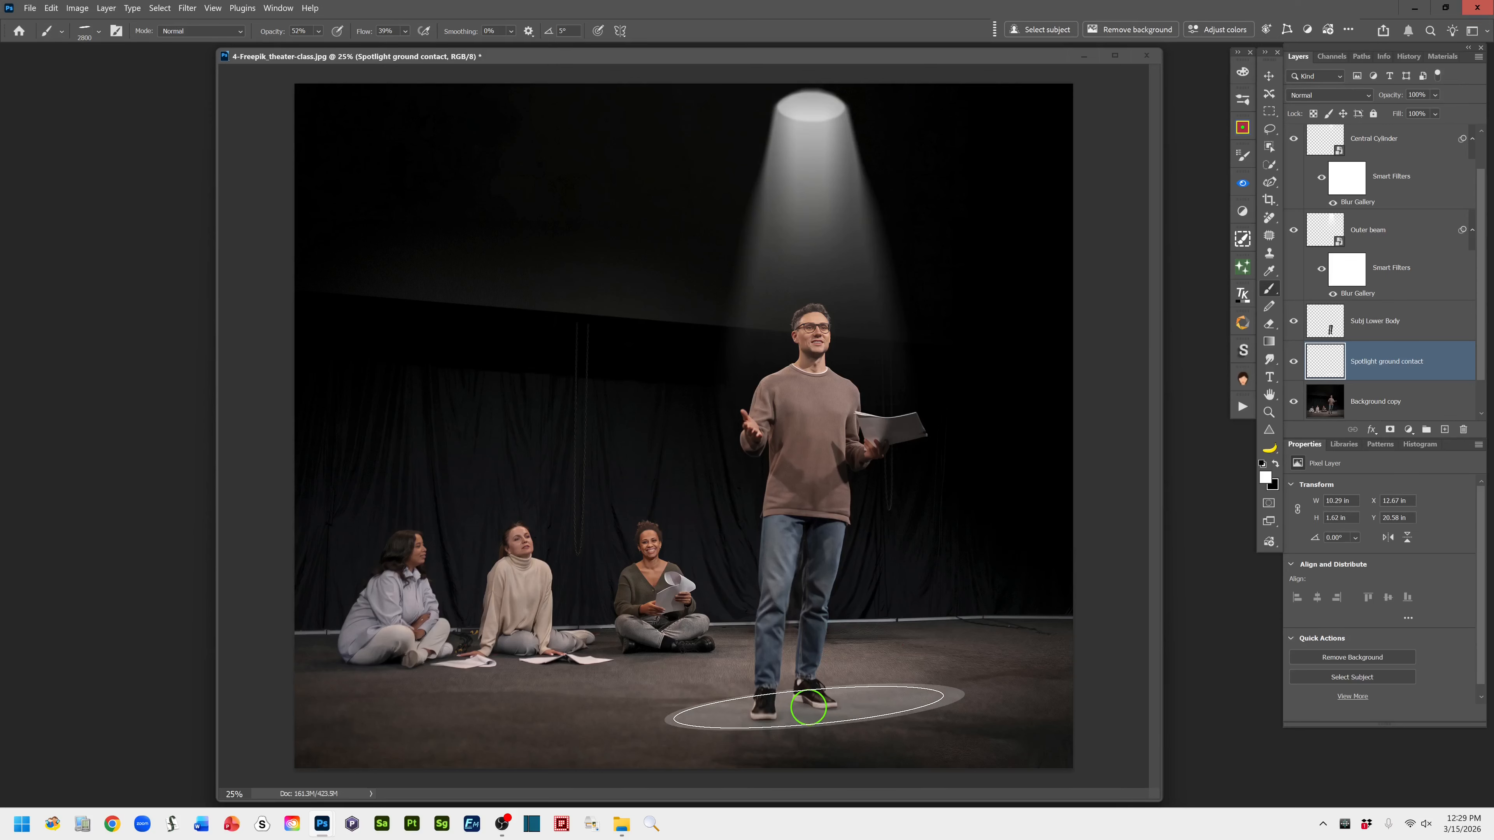
pyautogui.press('[')
pyautogui.press('[')
pyautogui.press('[')
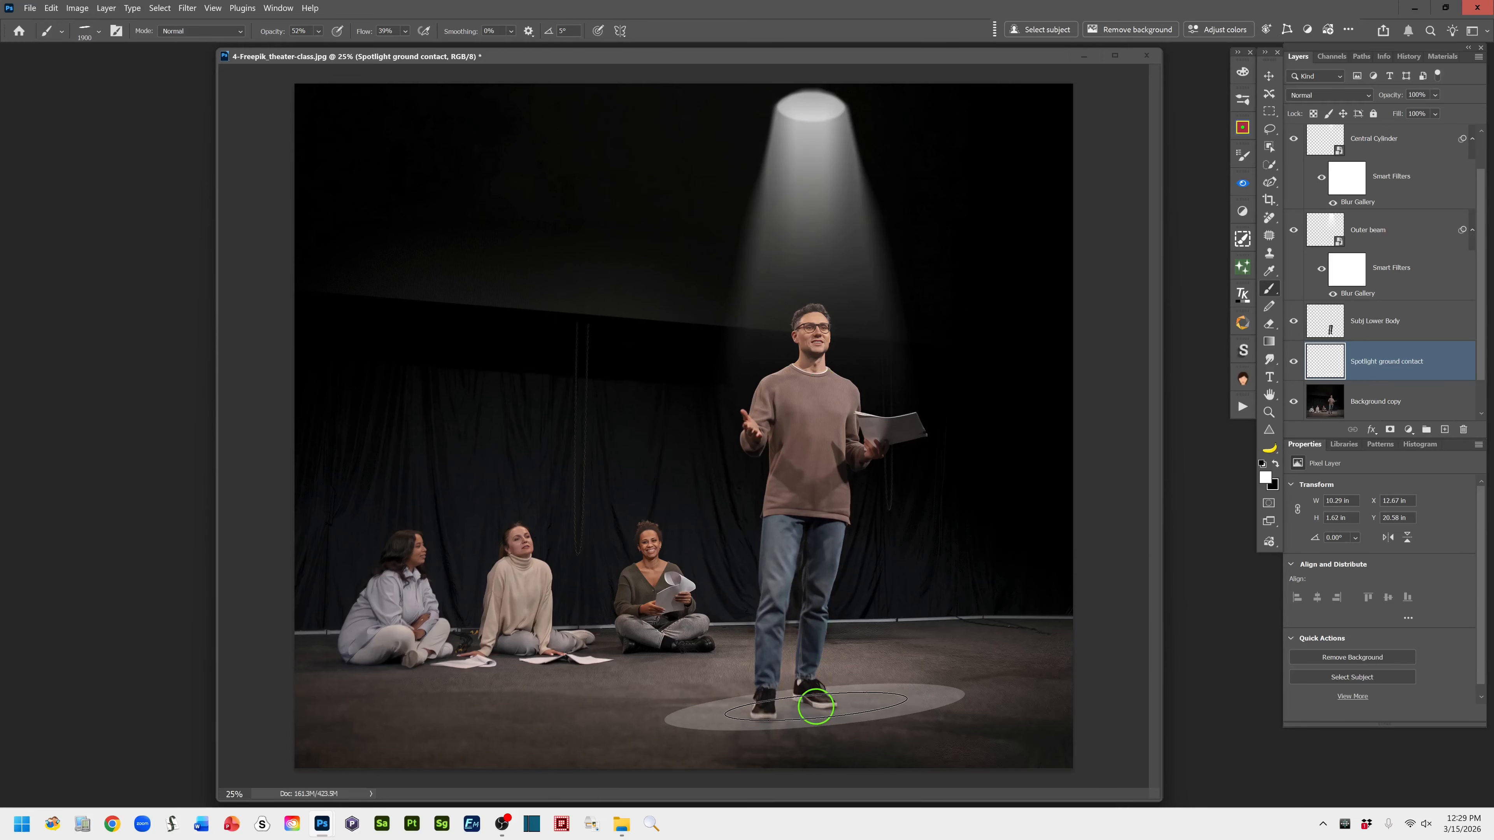
pyautogui.click(818, 706)
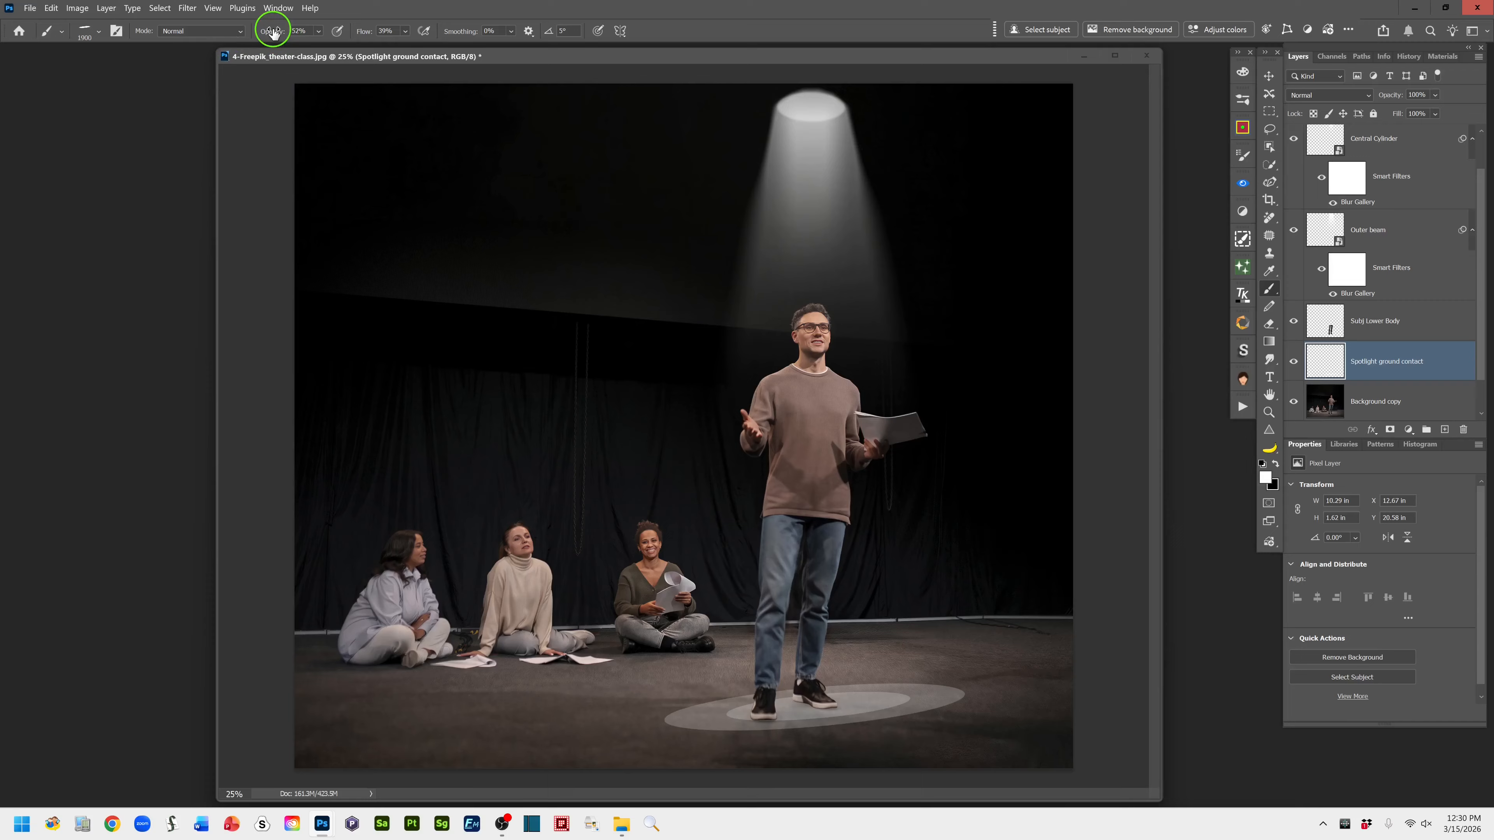
# - Restore the brush to 100% opacity and 100% flow and choose the soft round tip with 0% hardness
pyautogui.moveTo(274, 32); pyautogui.dragTo(463, 35)
pyautogui.click(98, 31)
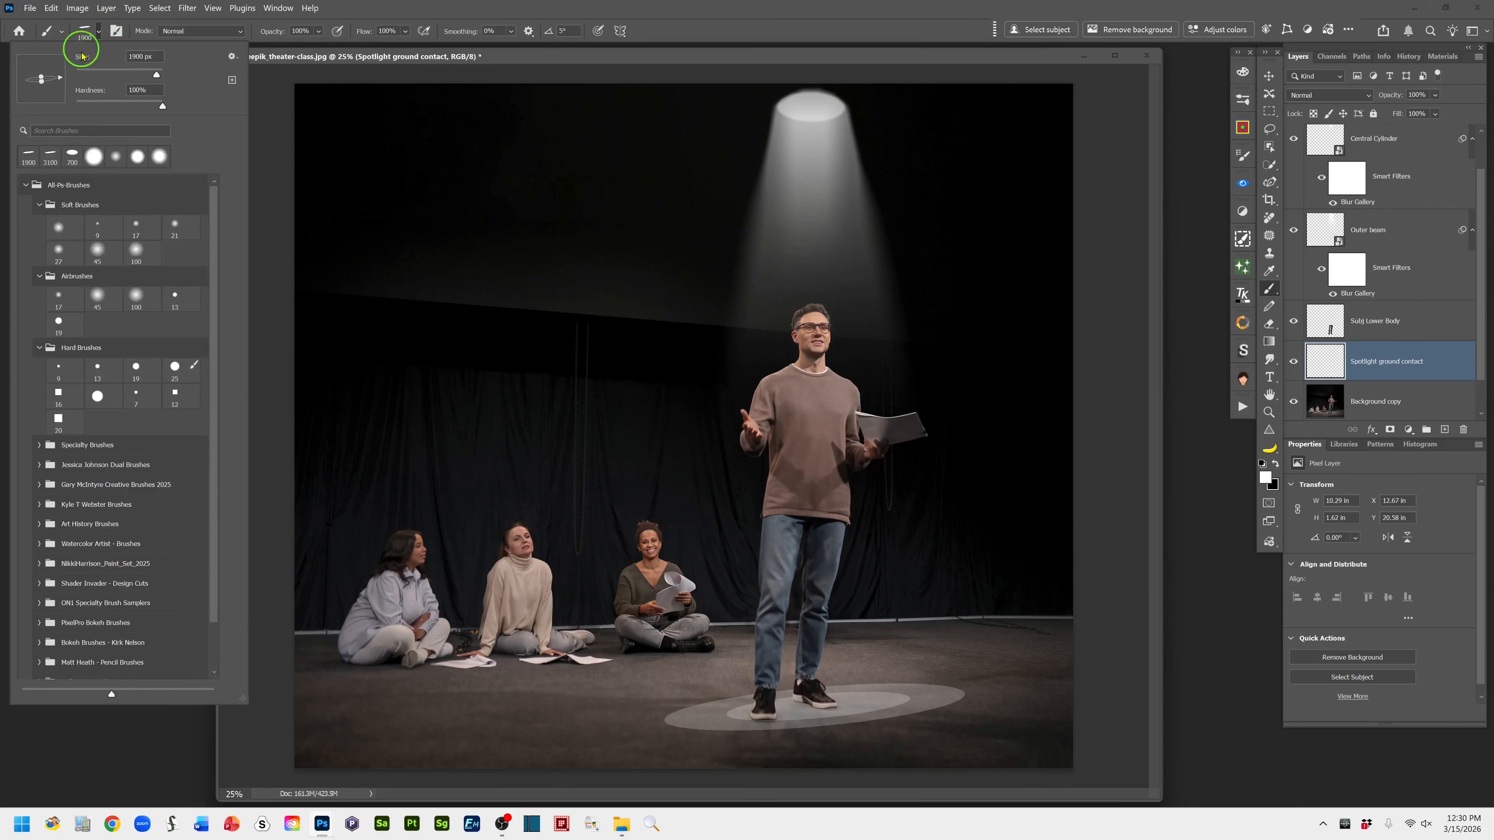
pyautogui.click(58, 227)
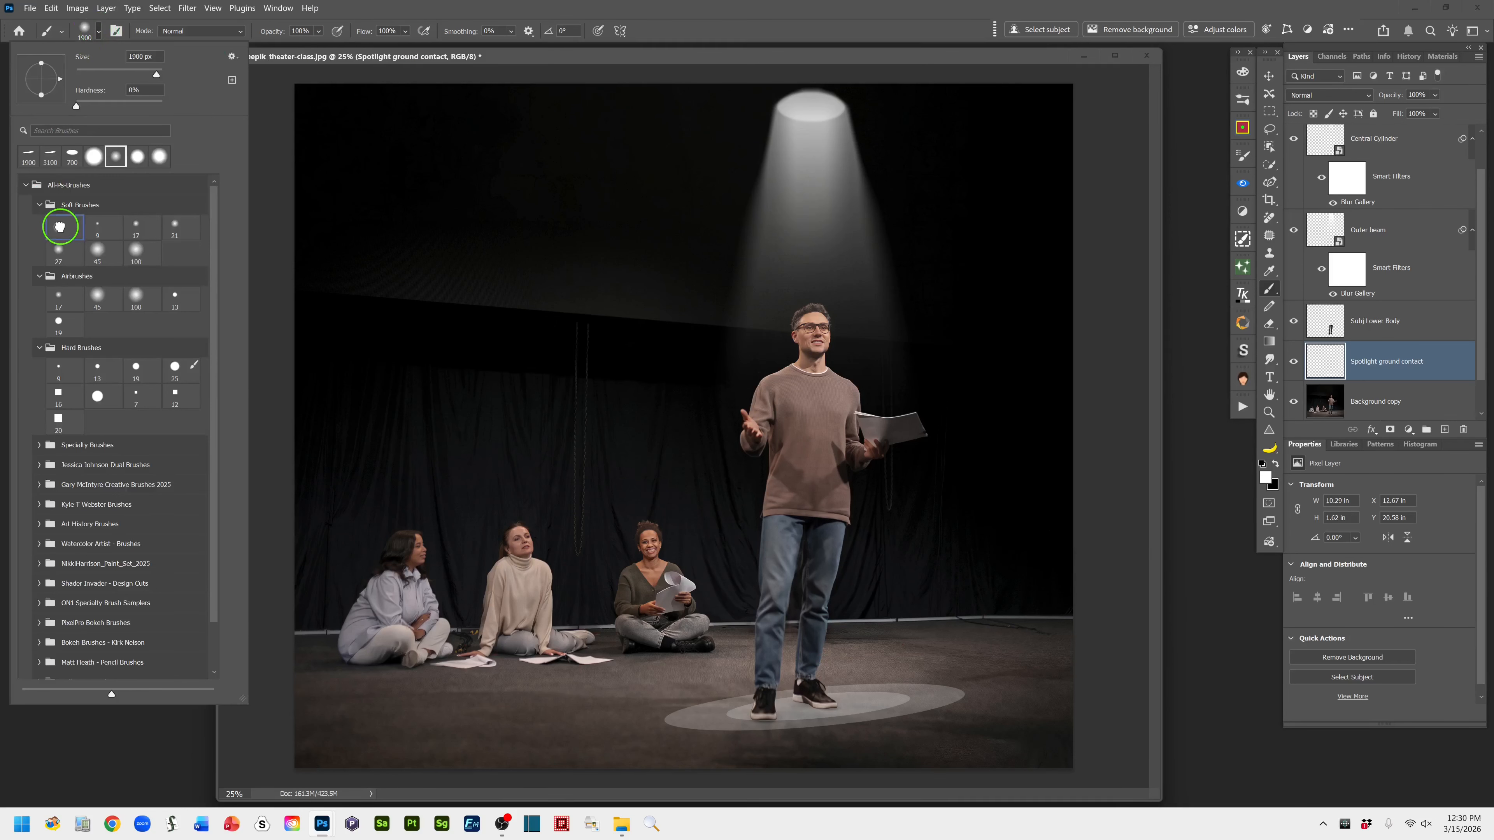
pyautogui.click(692, 39)
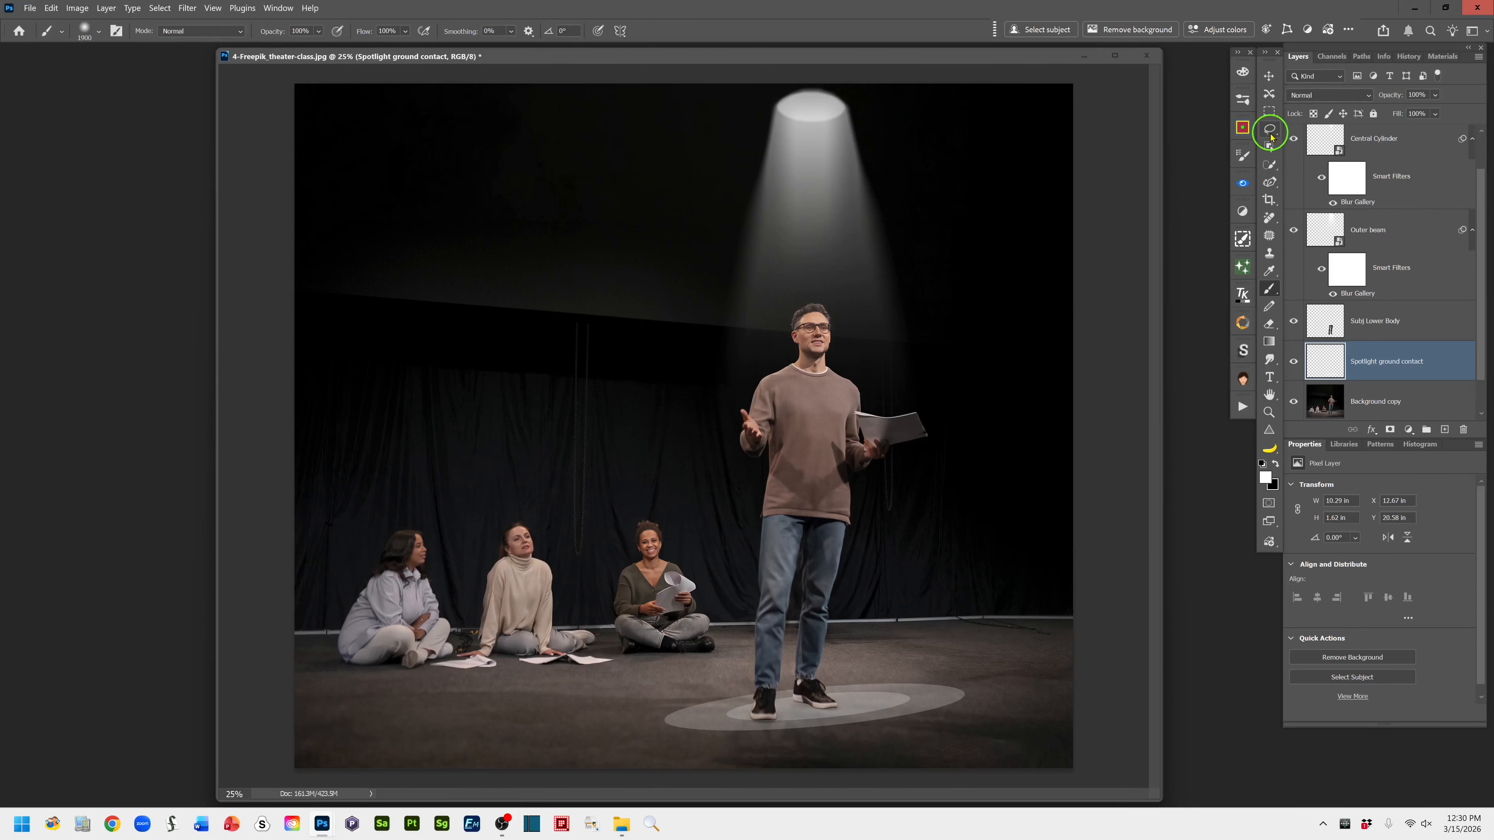
# - Switch to the Lasso tool and convert the Spotlight ground contact layer to a smart object
pyautogui.click(1270, 128)
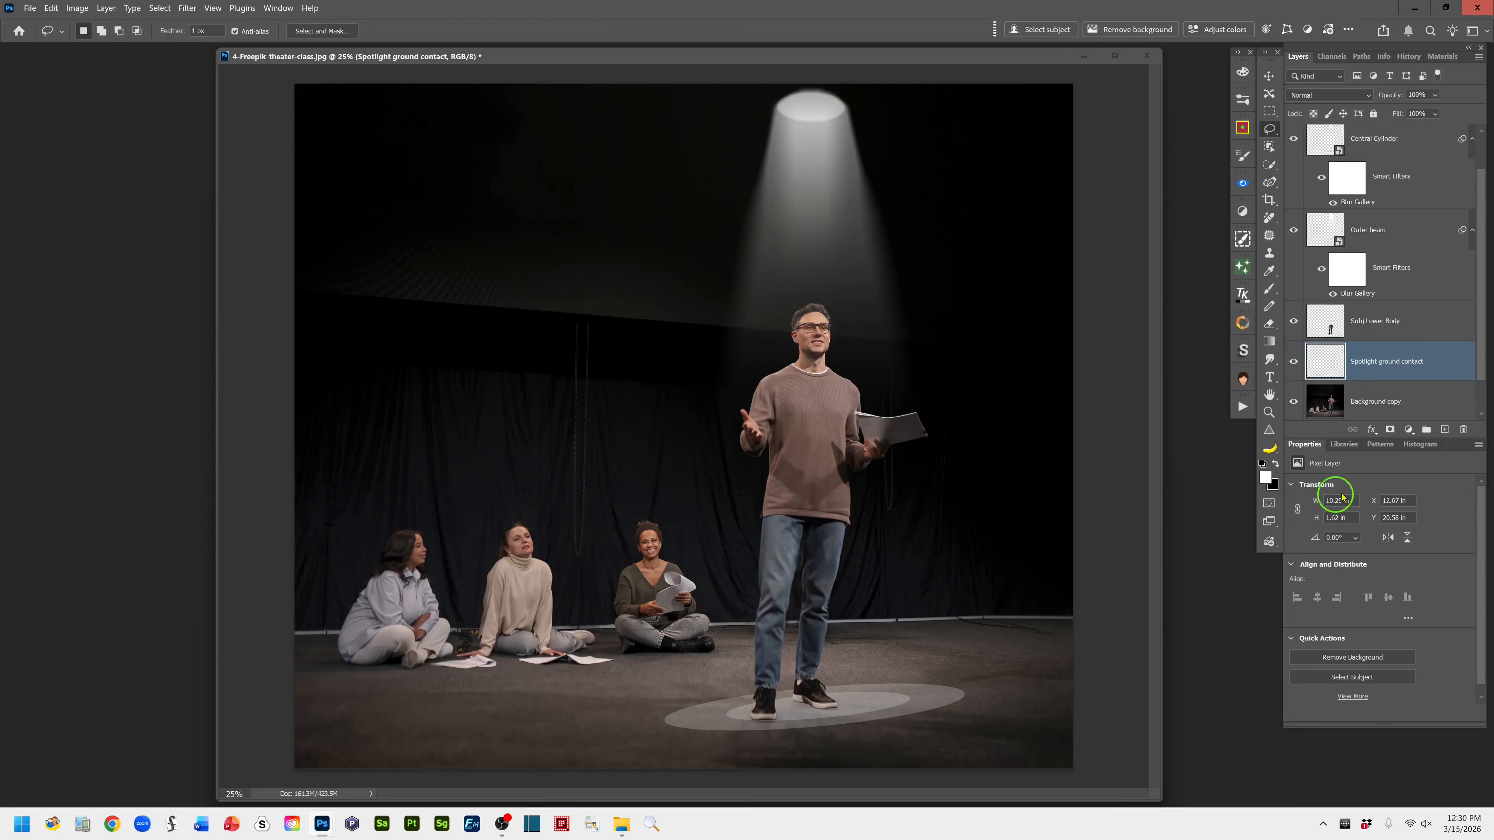
pyautogui.rightClick(1453, 366)
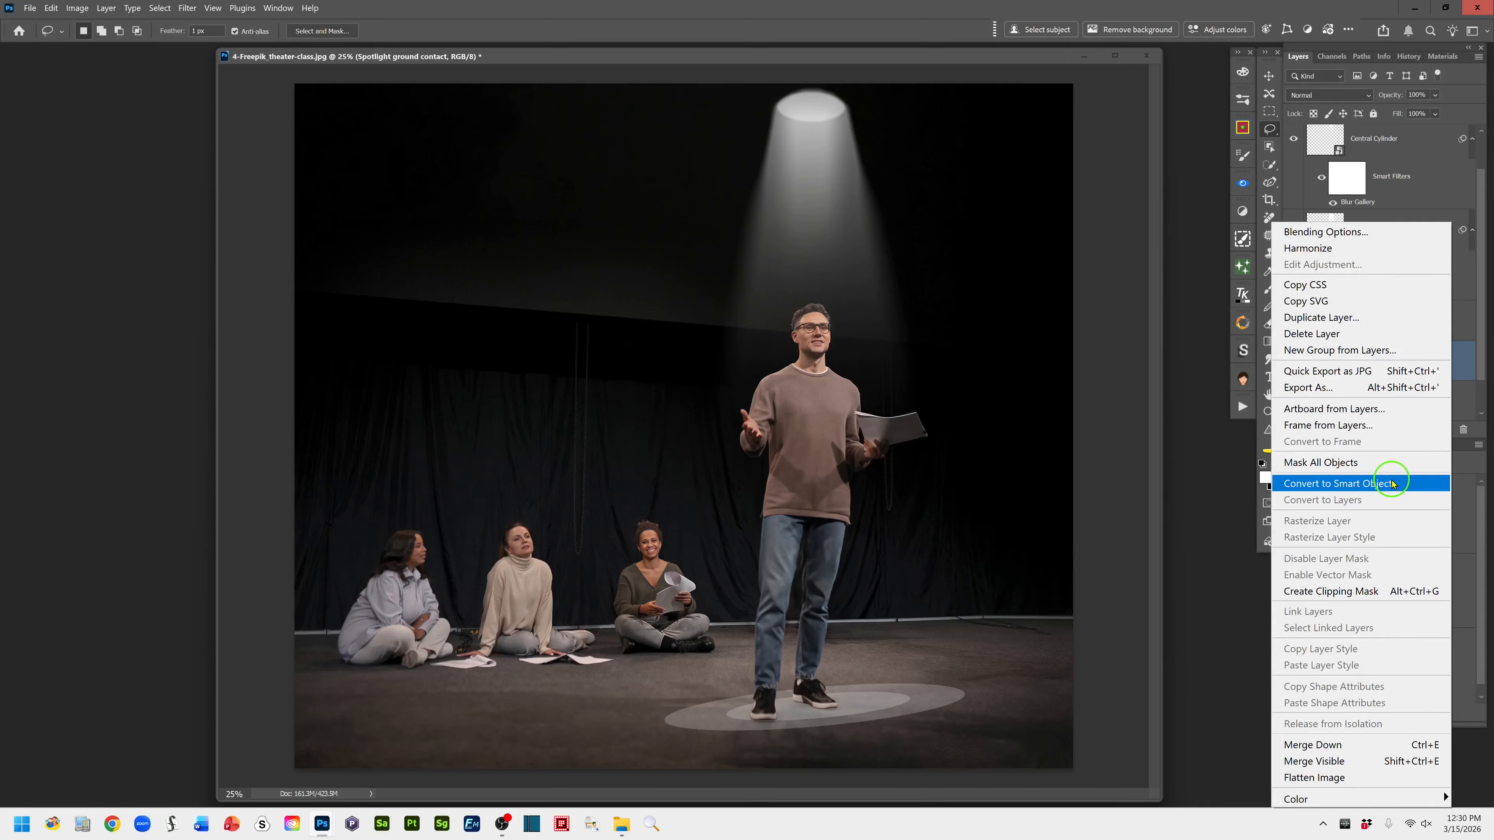
pyautogui.click(1403, 484)
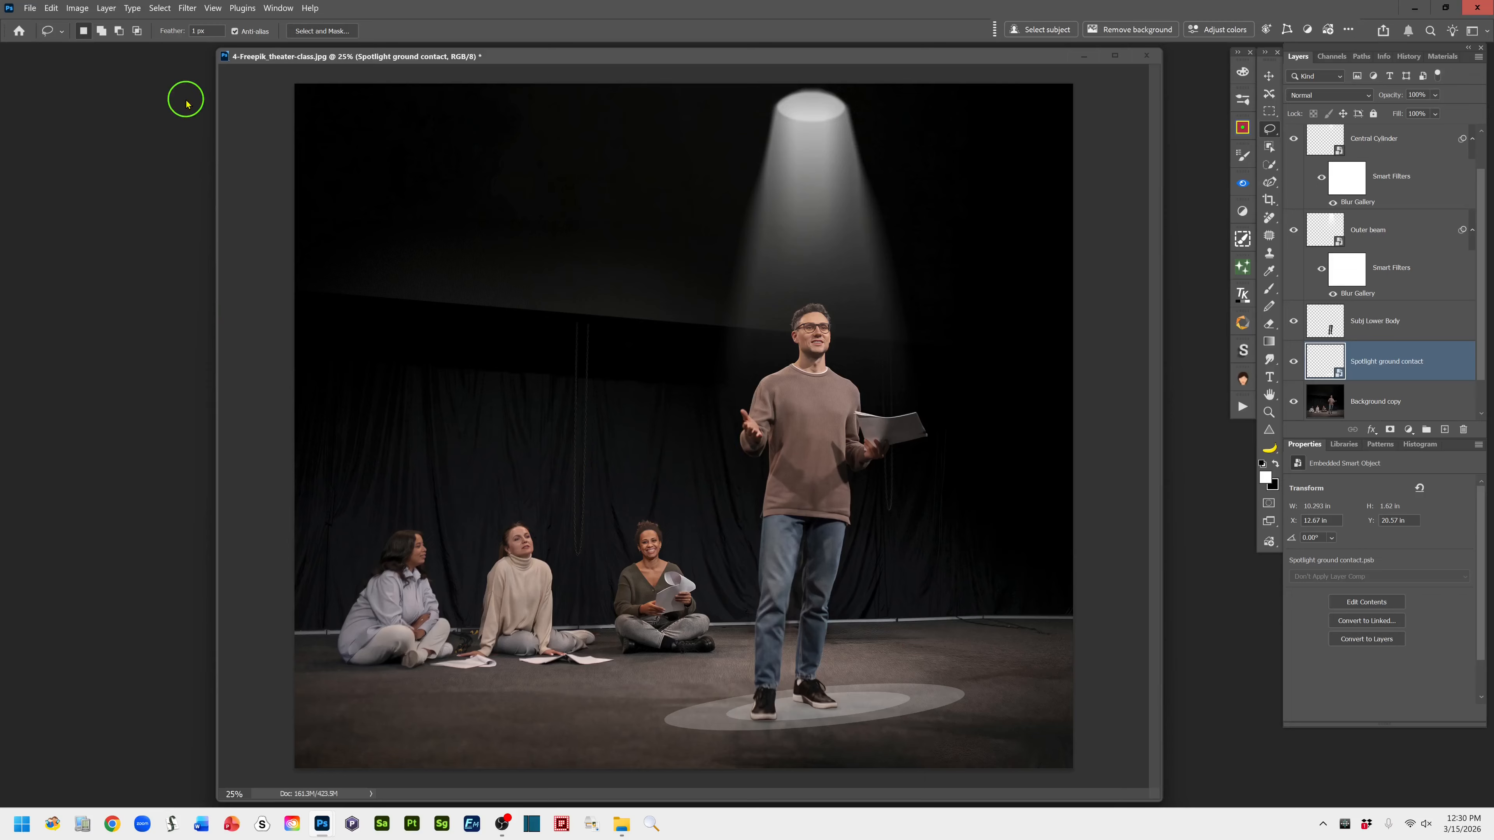
# - Start a Field Blur on Spotlight ground contact, placing its pin at the floor pool's left end with a 75 px blur
pyautogui.click(188, 8)
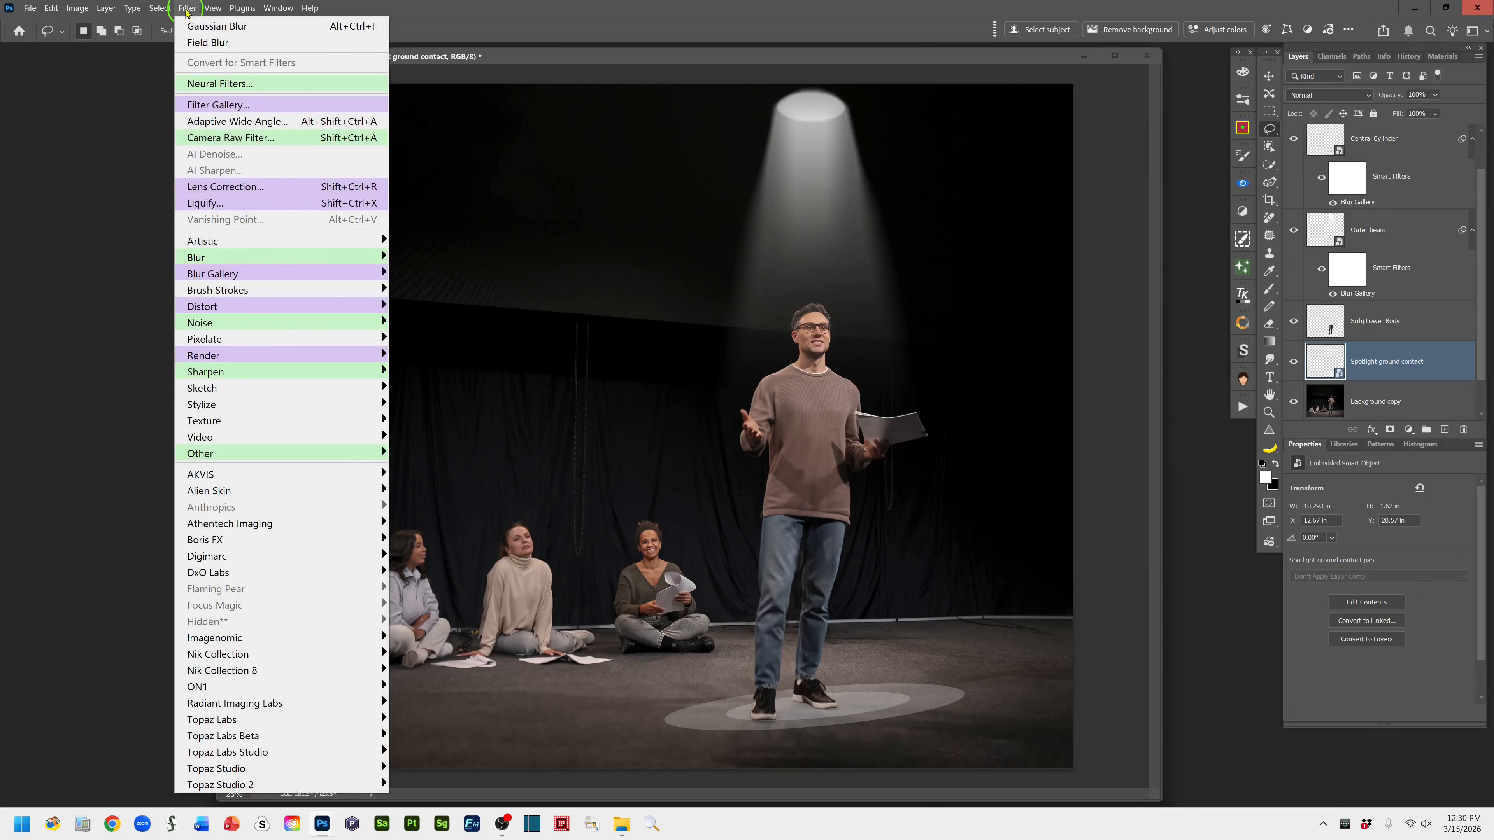
pyautogui.moveTo(291, 262)
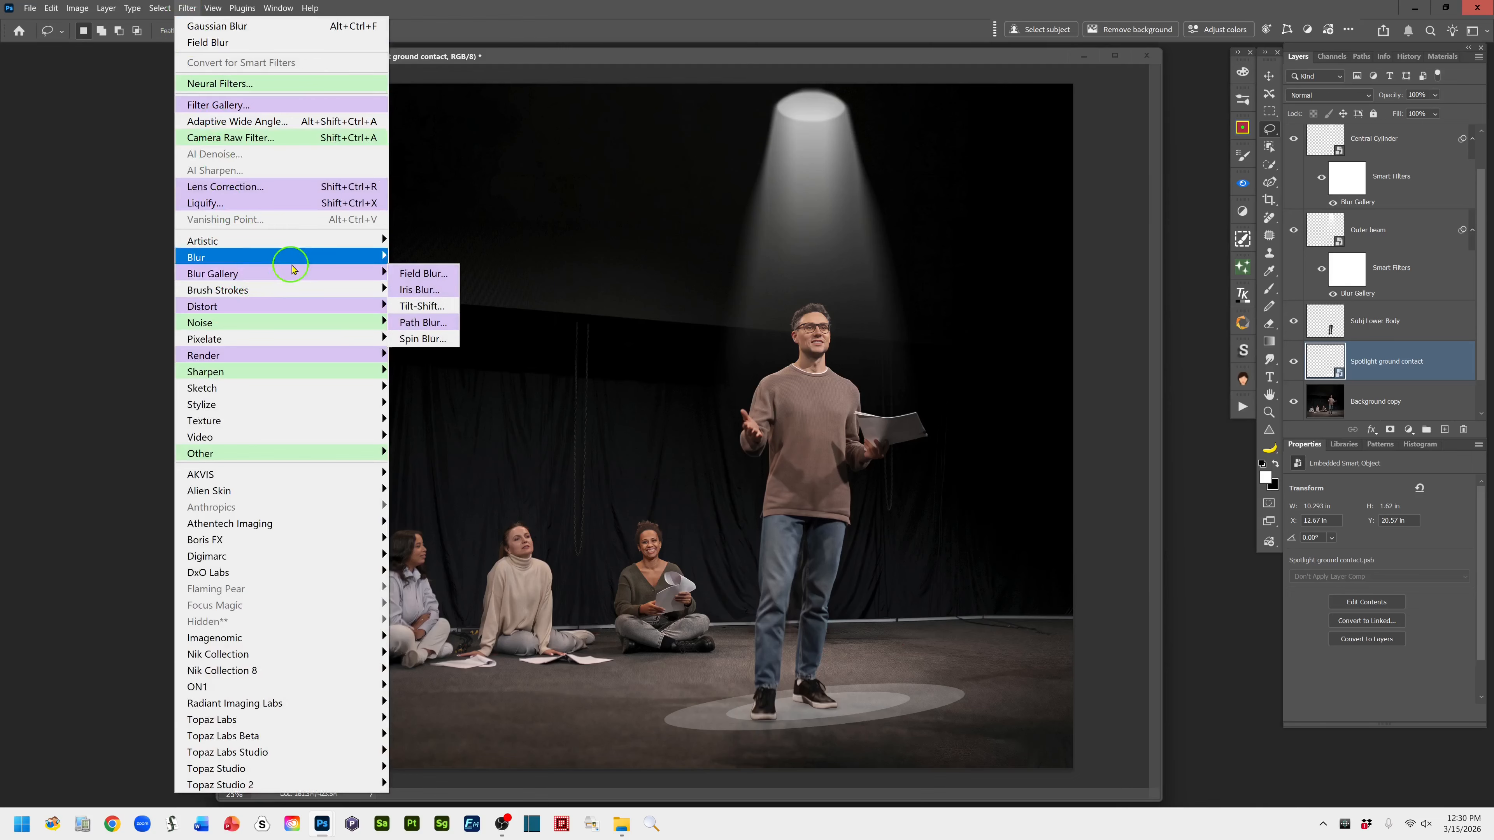
pyautogui.click(442, 277)
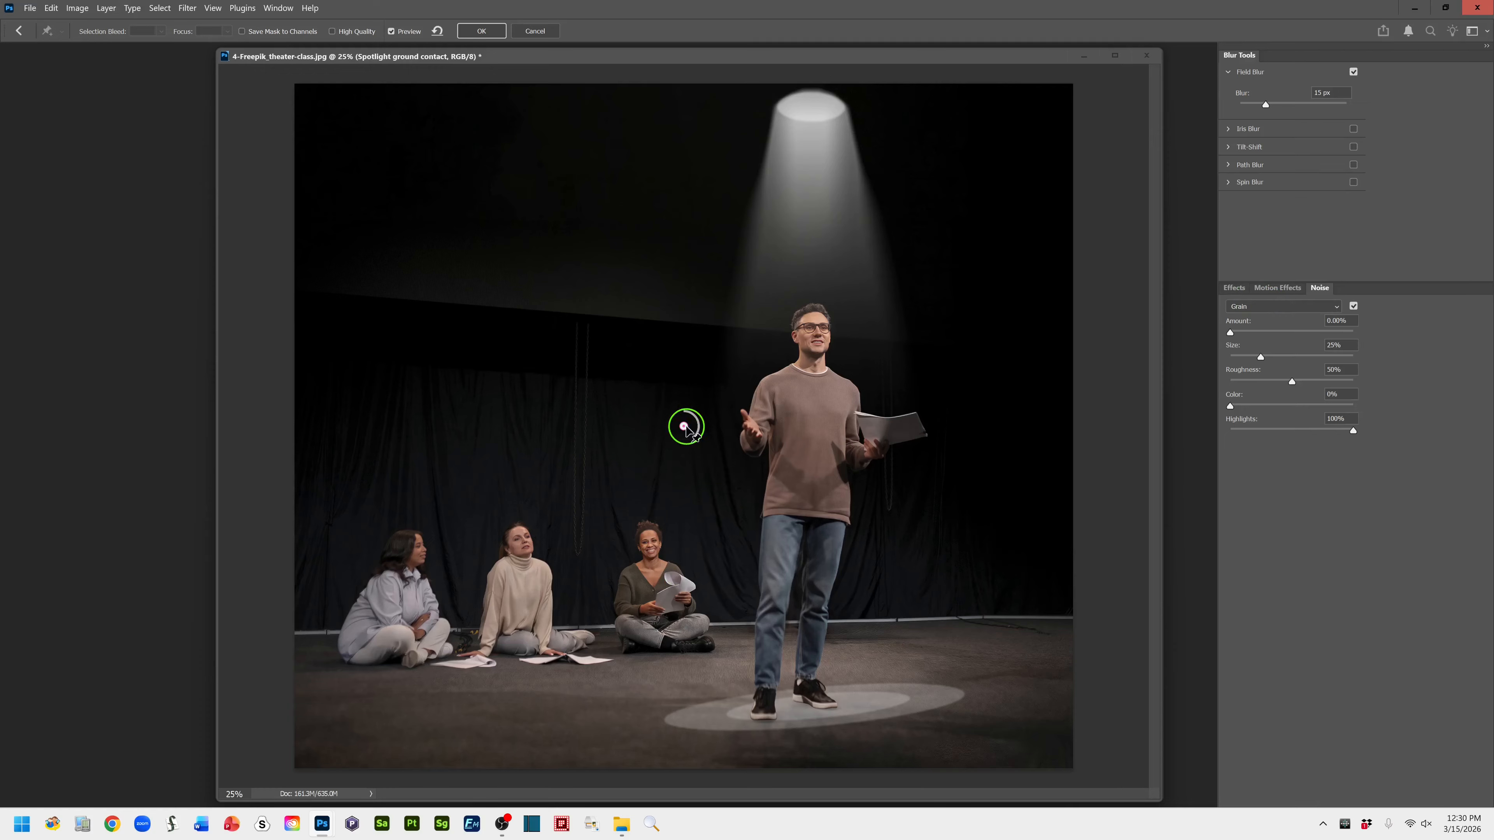
pyautogui.moveTo(686, 428); pyautogui.dragTo(692, 717)
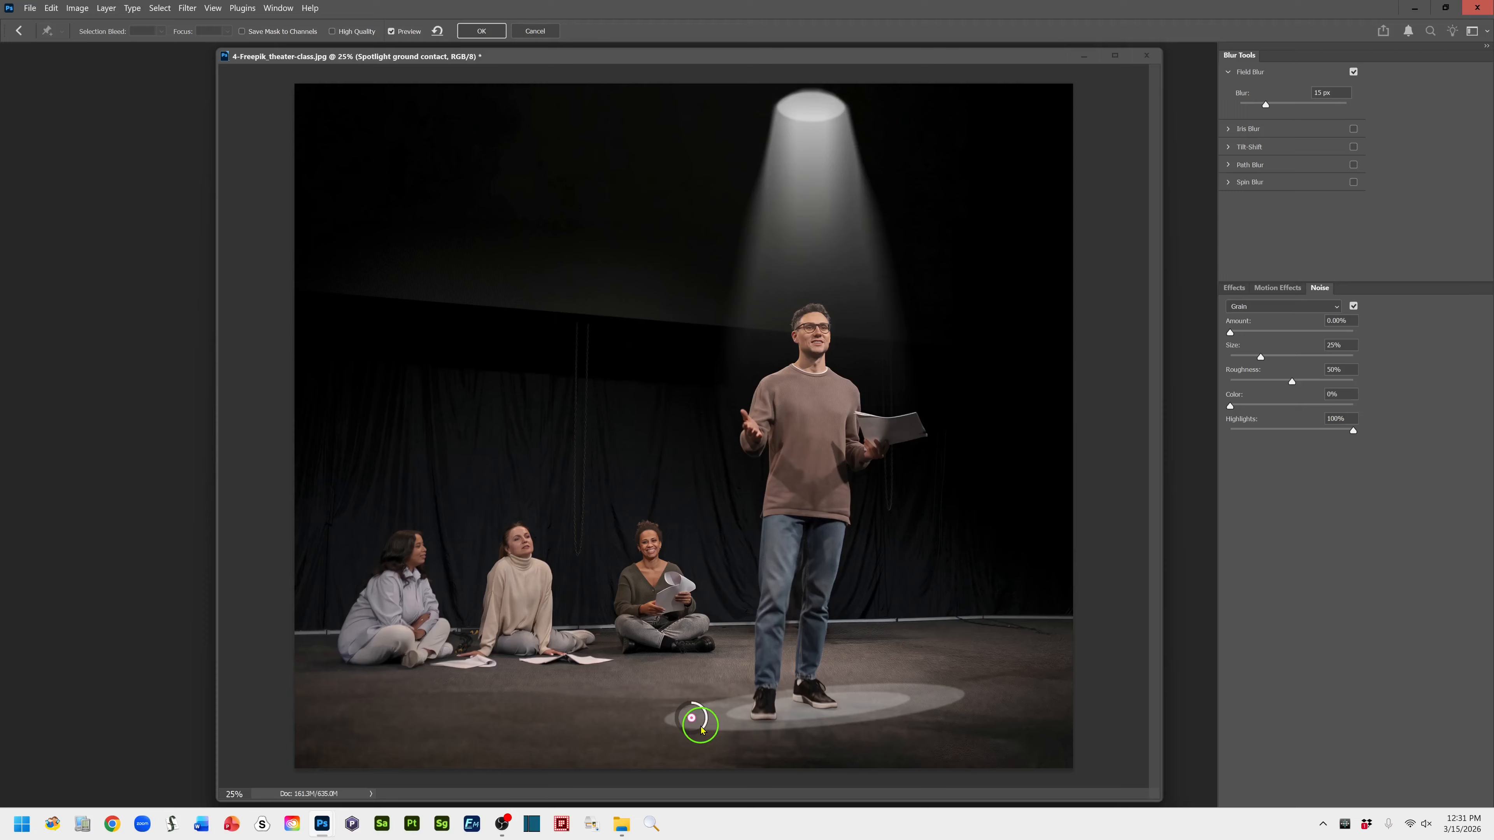
pyautogui.moveTo(701, 730); pyautogui.dragTo(696, 734)
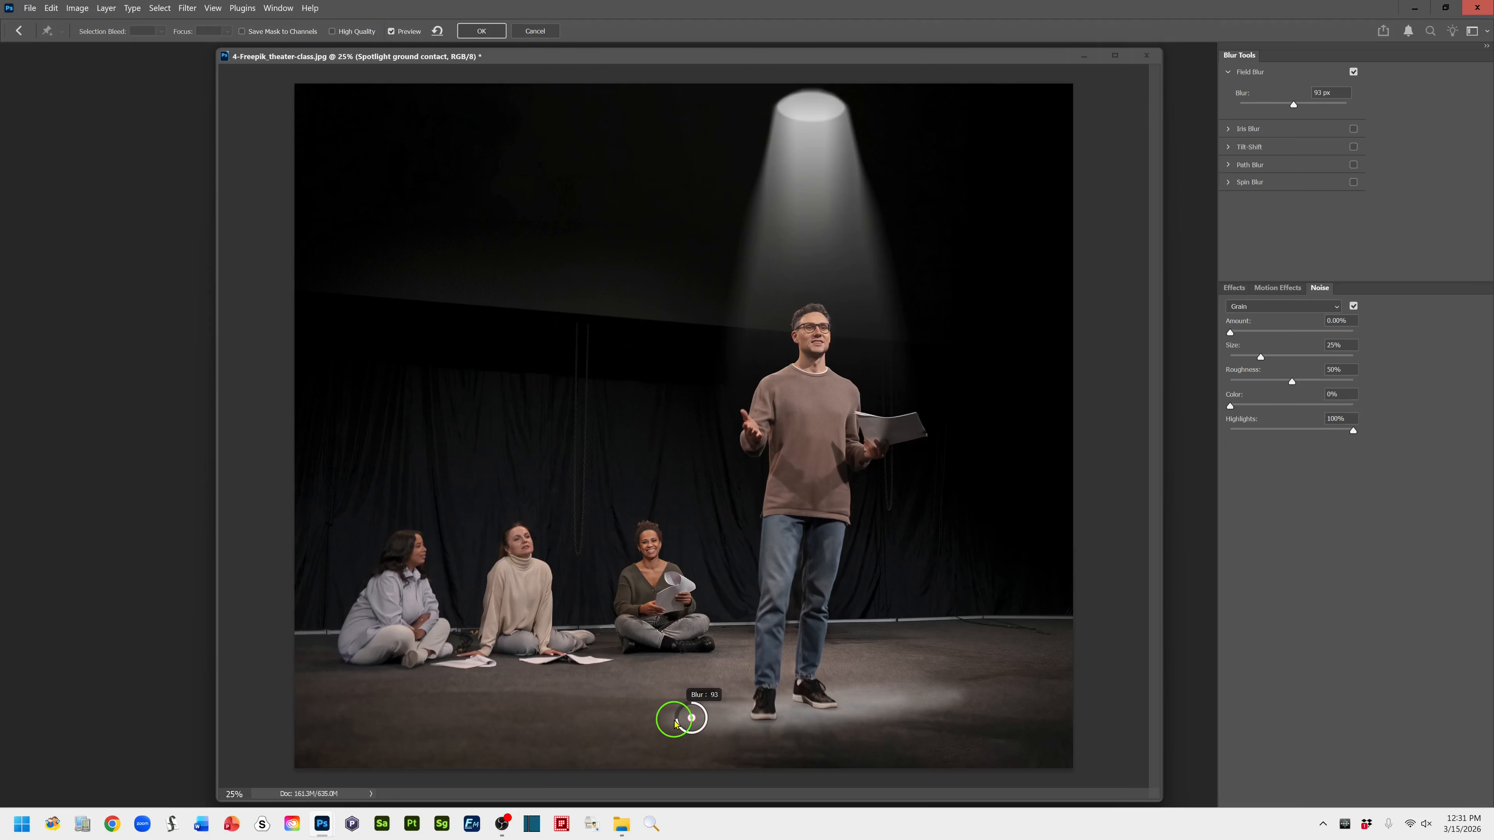
pyautogui.moveTo(675, 721); pyautogui.dragTo(681, 725)
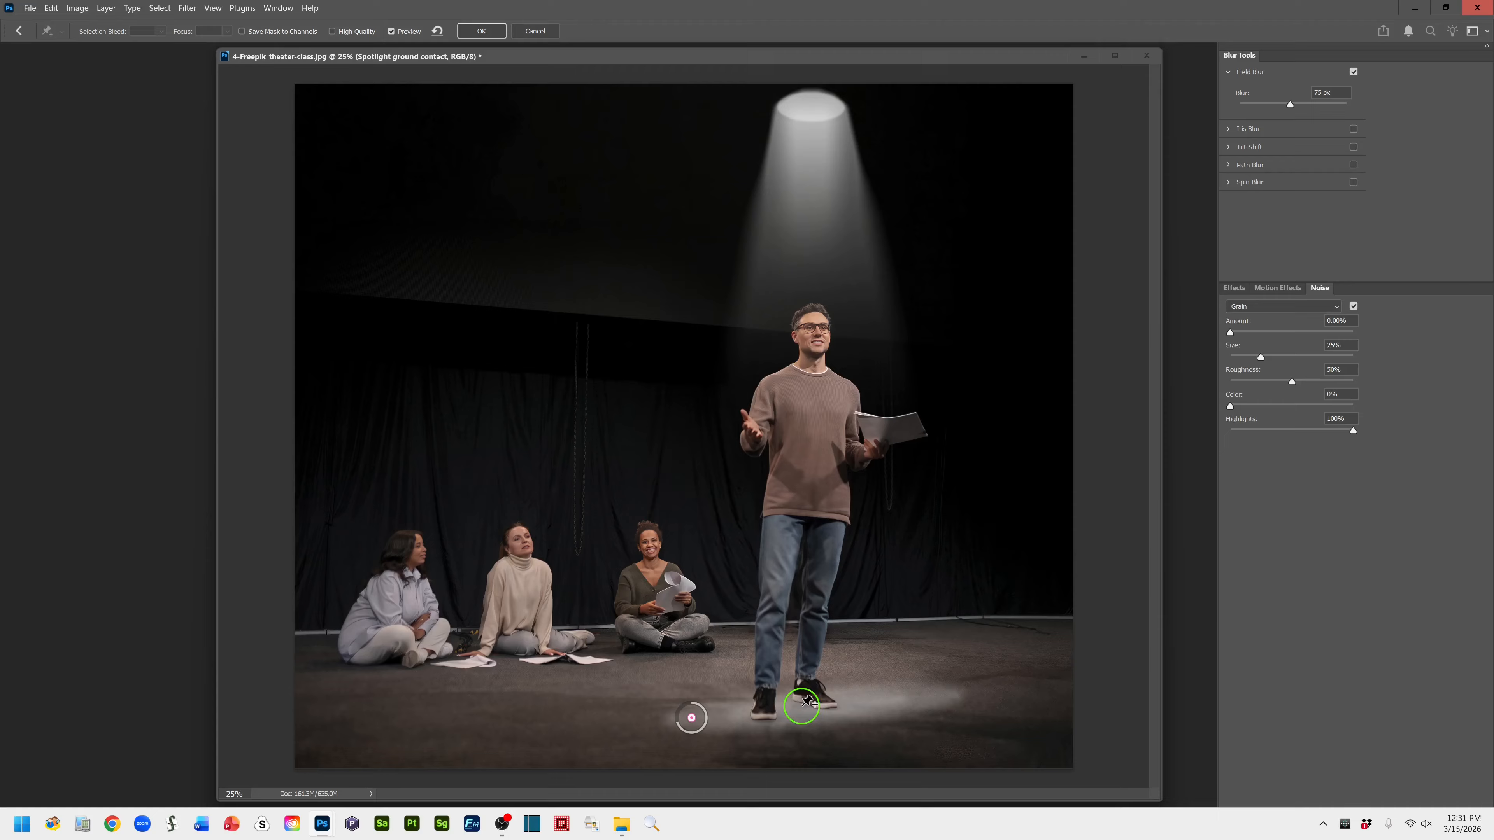
# - Add a second Field Blur pin on the floor pool between the man's feet with a 57 px blur
pyautogui.click(802, 706)
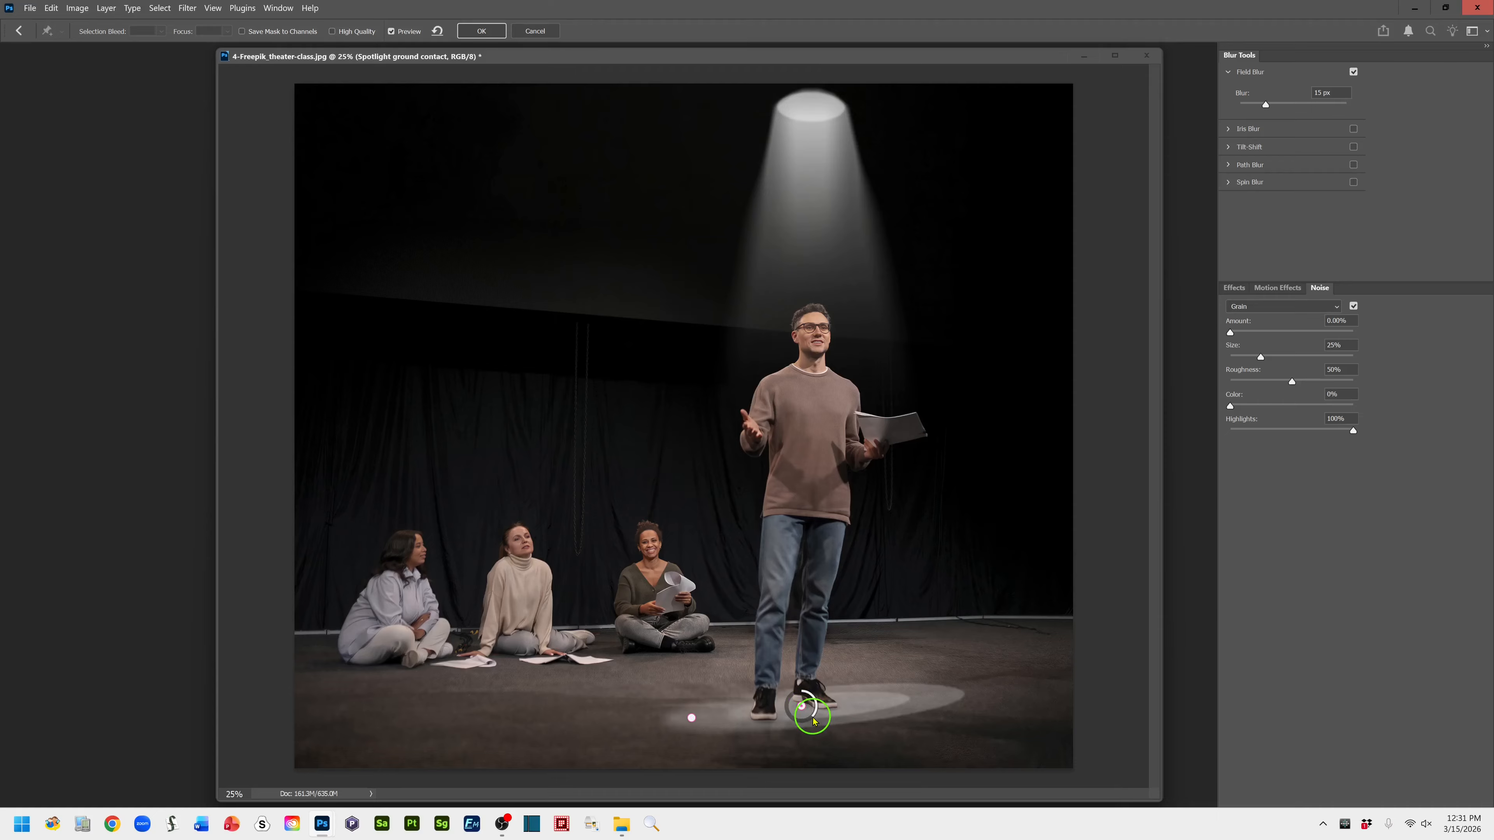
pyautogui.moveTo(811, 719); pyautogui.dragTo(790, 722)
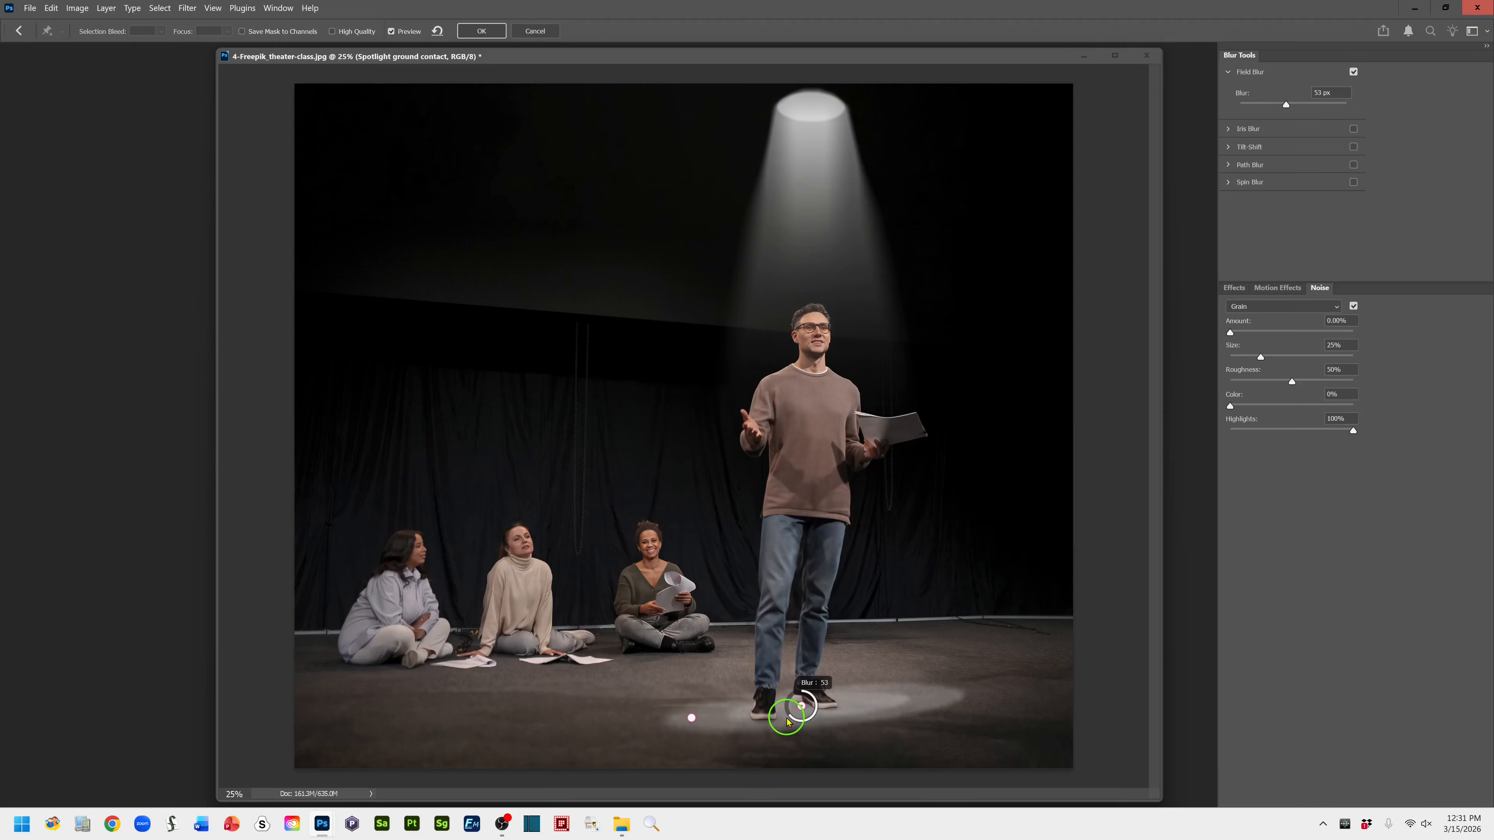
pyautogui.moveTo(788, 722); pyautogui.dragTo(787, 723)
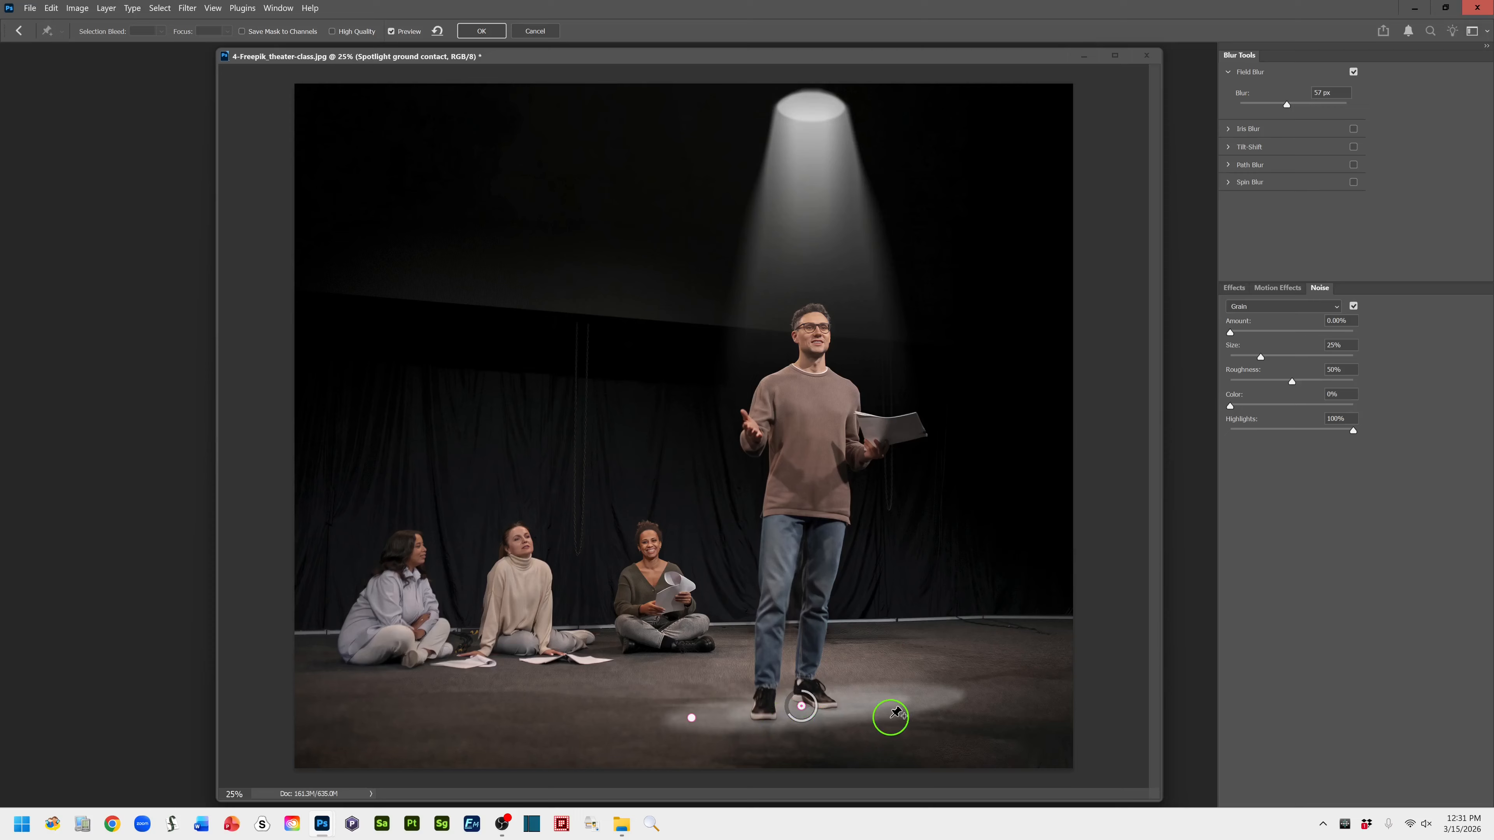
# - Add a third Field Blur pin at the floor pool's right end with a 68 px blur and apply the filter in high quality
pyautogui.click(945, 695)
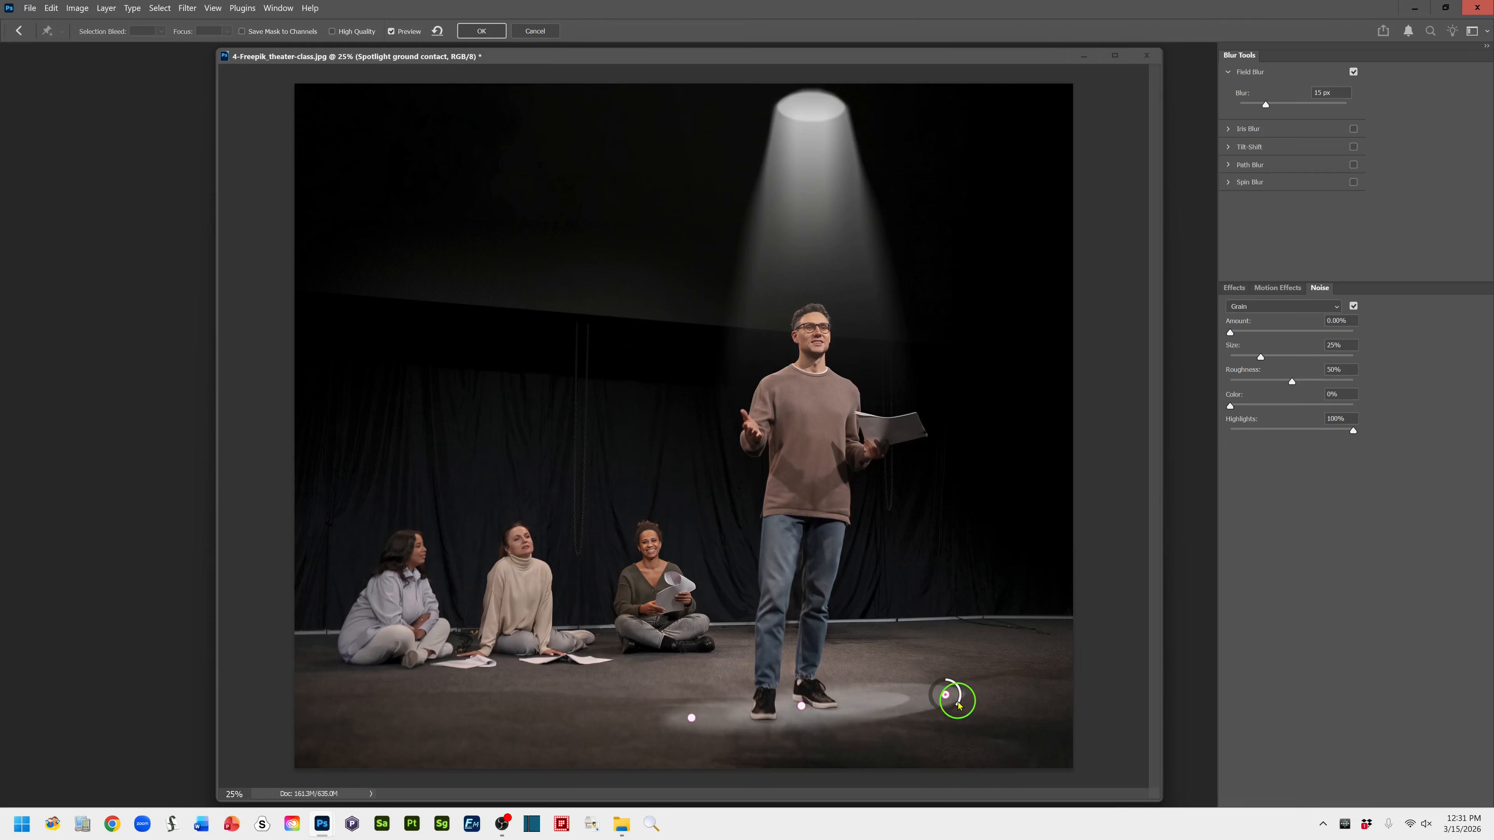
pyautogui.moveTo(959, 707); pyautogui.dragTo(931, 706)
pyautogui.click(332, 32)
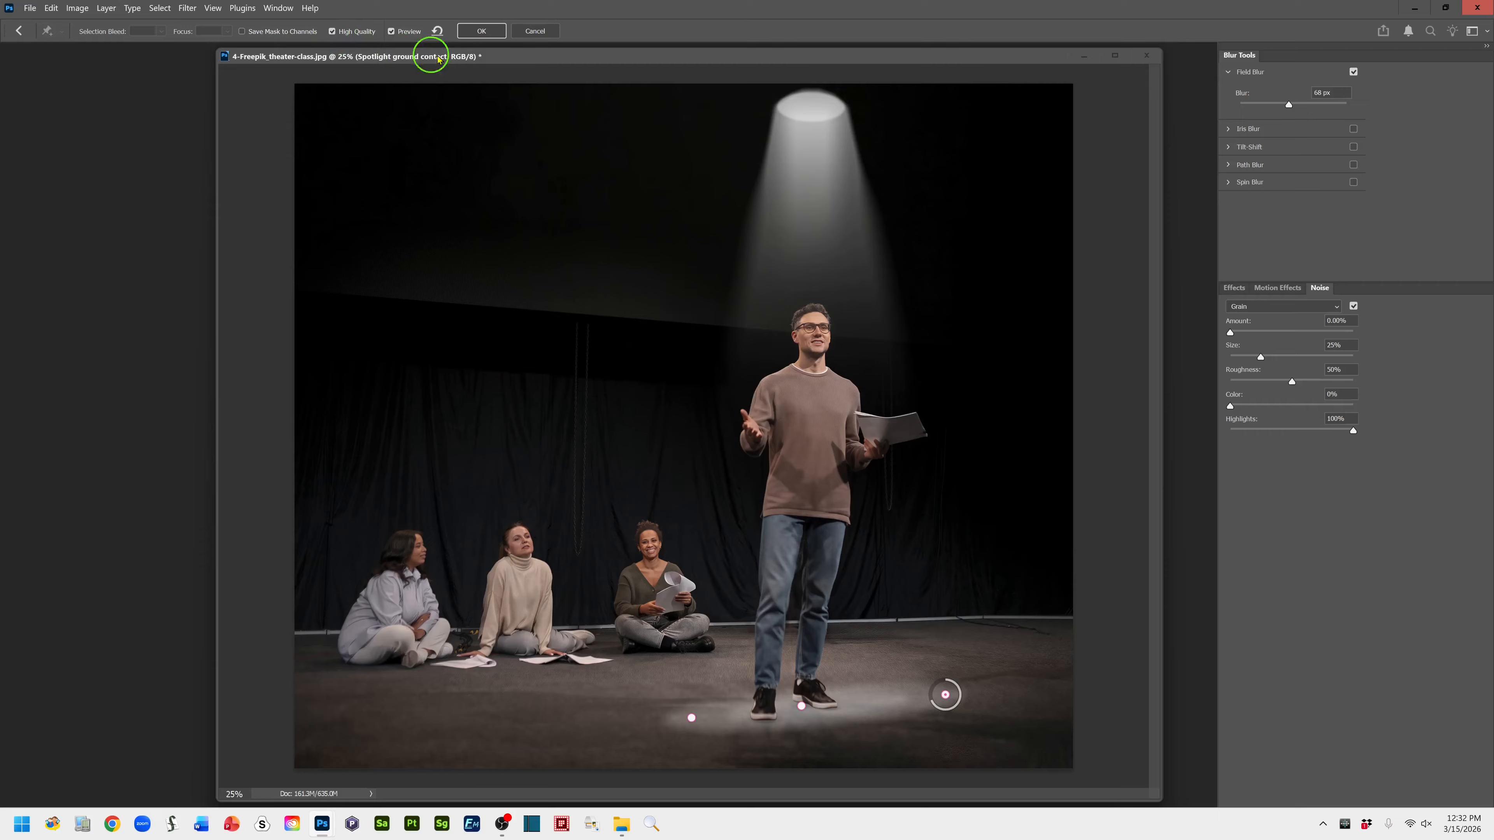
pyautogui.click(481, 32)
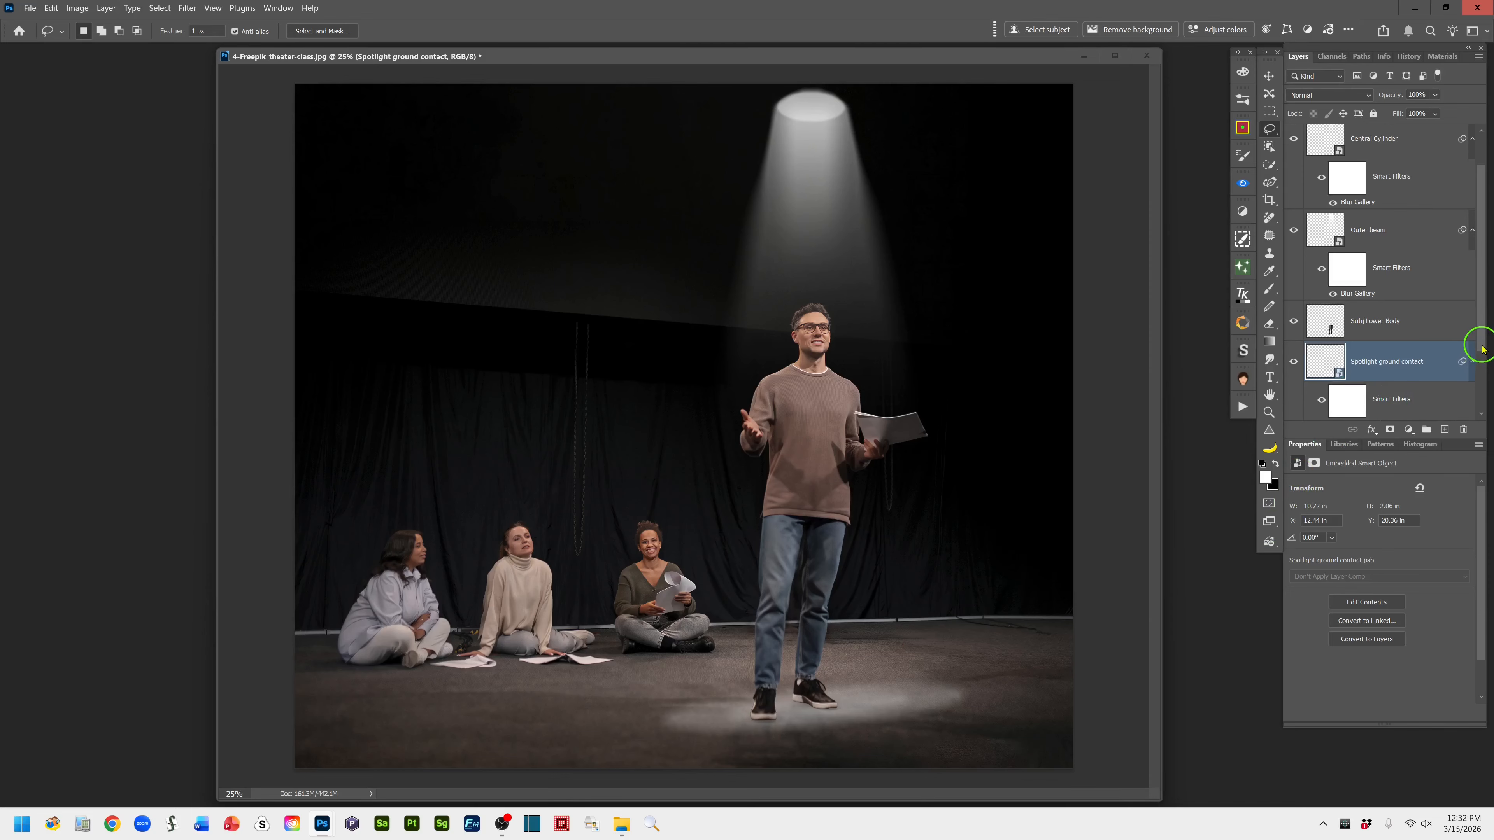
# - Lower the opacity of the Spotlight ground contact layer to 74%
pyautogui.moveTo(1483, 350); pyautogui.dragTo(1482, 394)
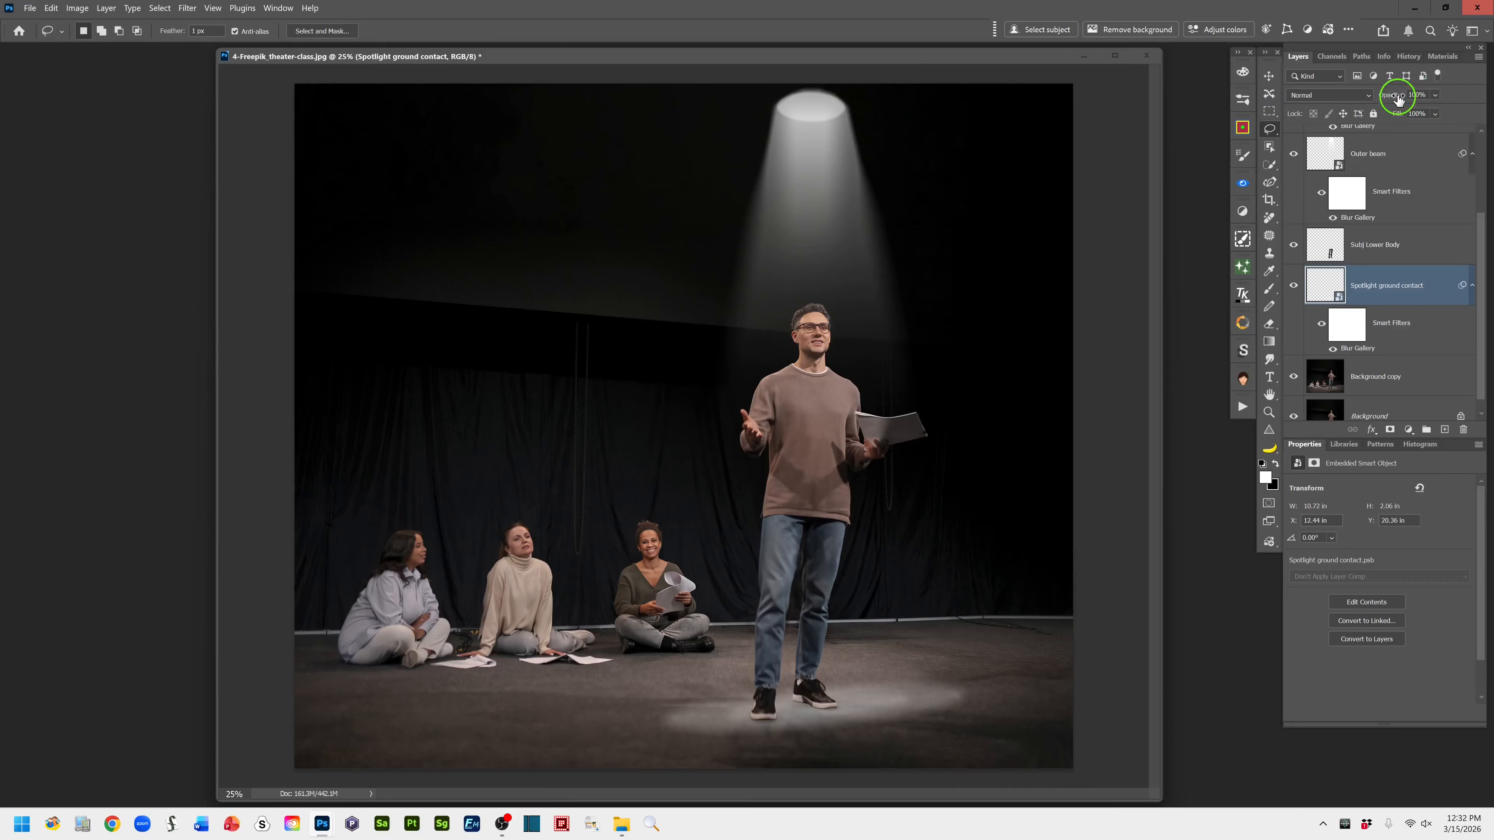
pyautogui.moveTo(1395, 98); pyautogui.dragTo(1386, 98)
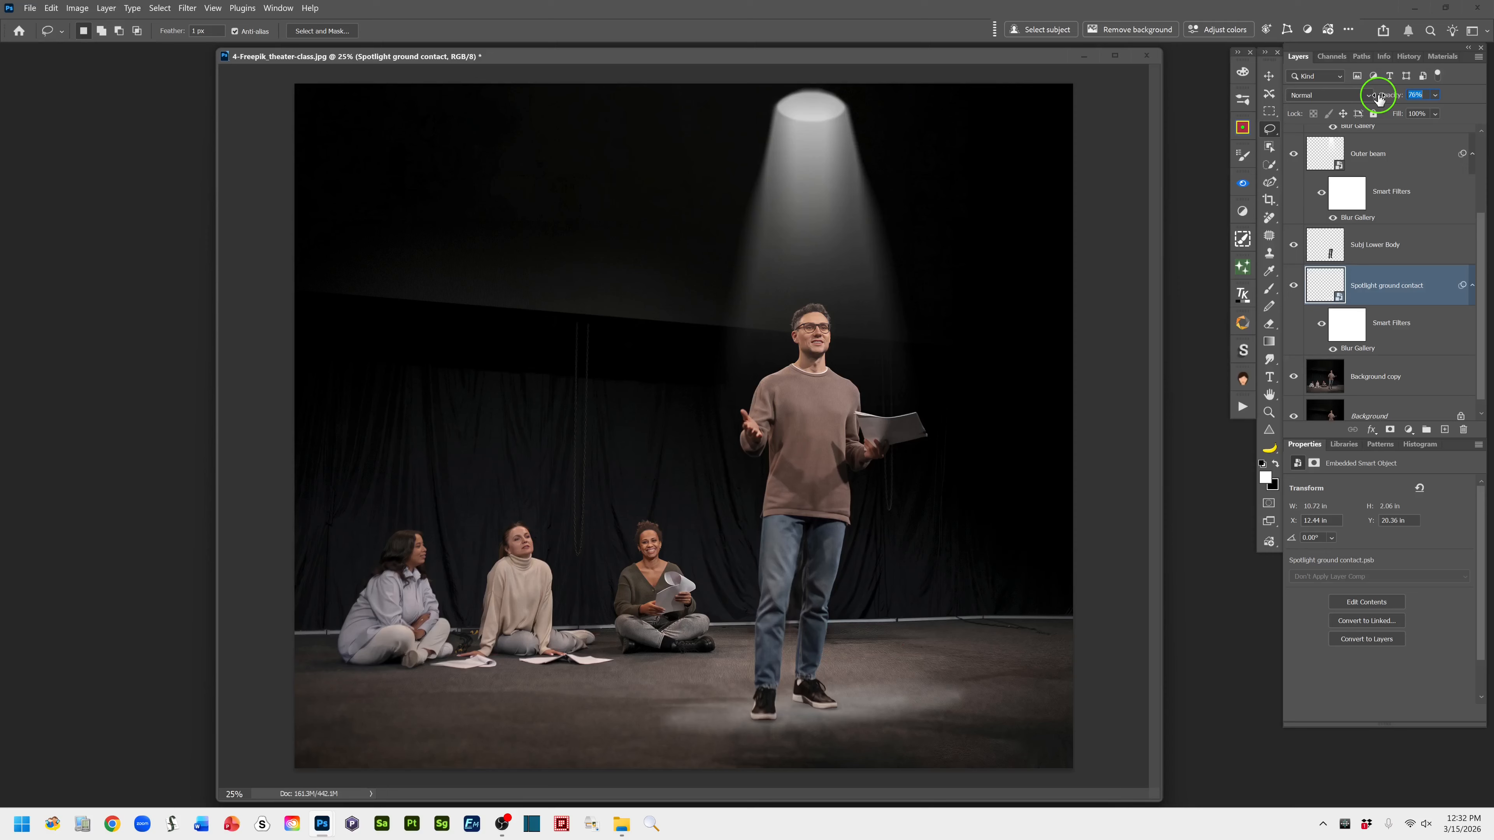
pyautogui.moveTo(1377, 95); pyautogui.dragTo(1376, 97)
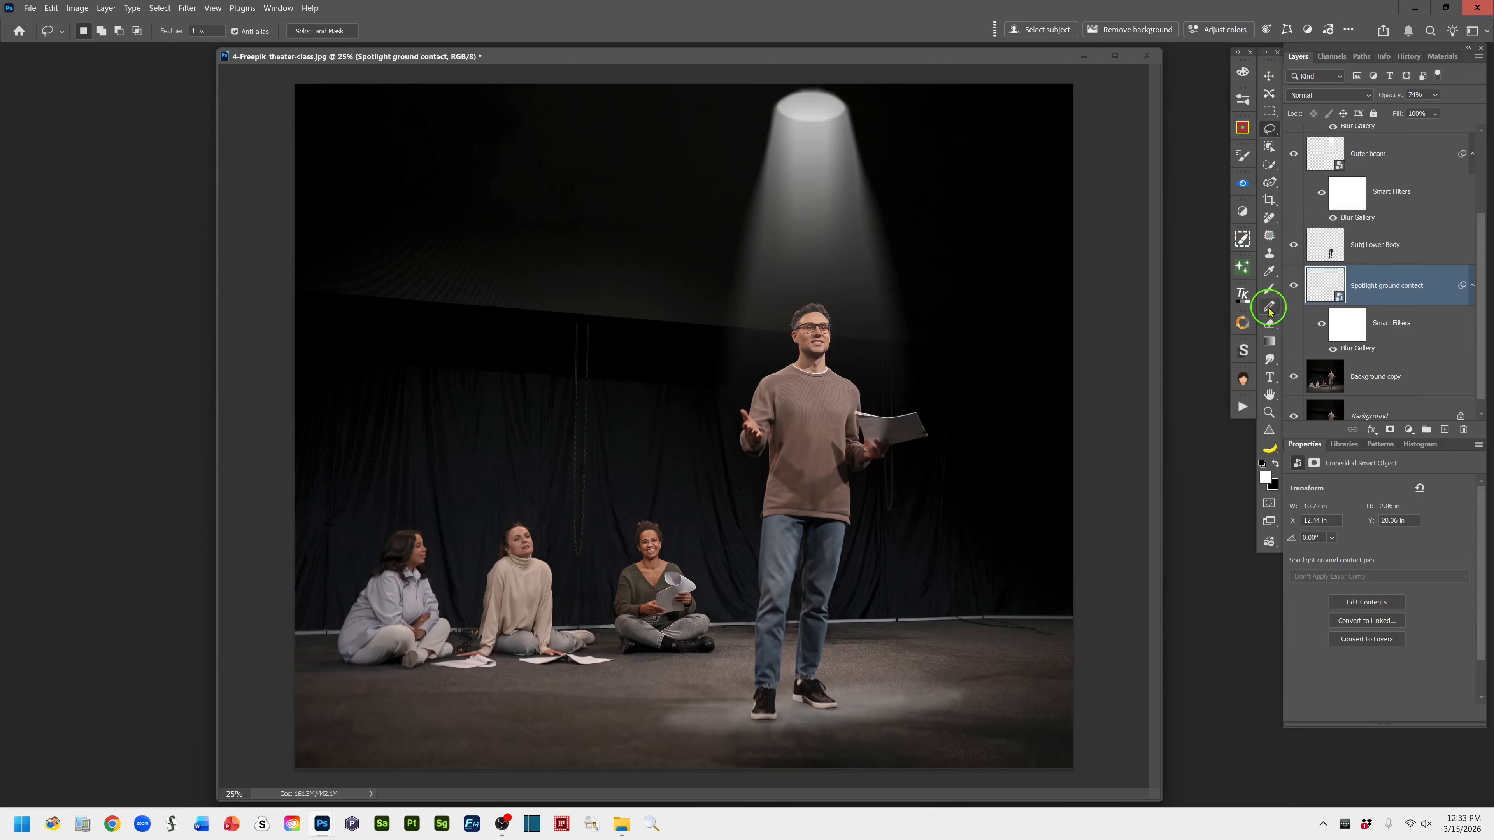
# - Switch to the Brush tool and set it to 50% opacity and 40% flow
pyautogui.click(1271, 288)
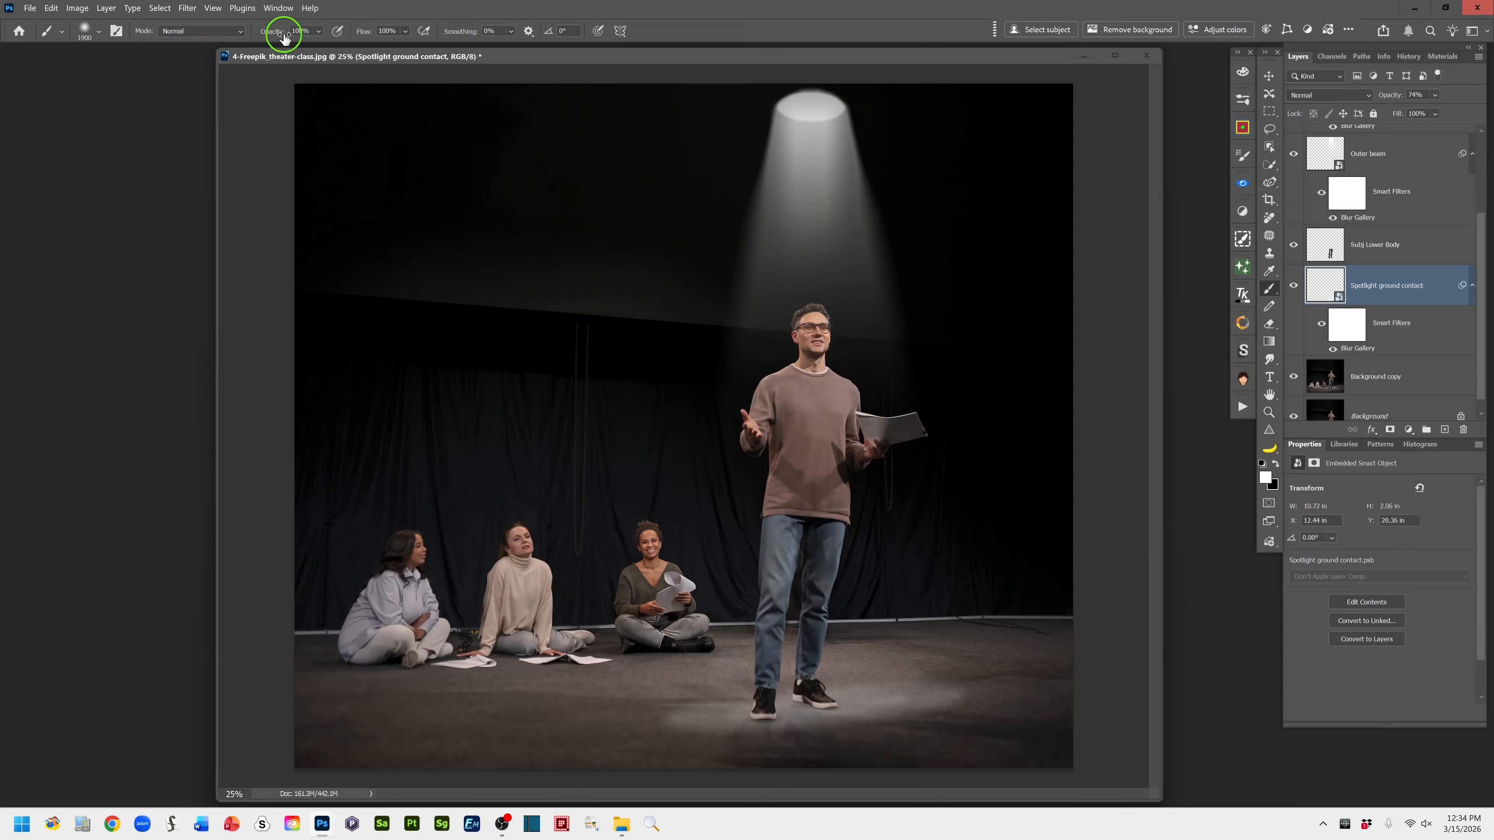
pyautogui.moveTo(279, 36); pyautogui.dragTo(245, 39)
pyautogui.moveTo(367, 37); pyautogui.dragTo(342, 38)
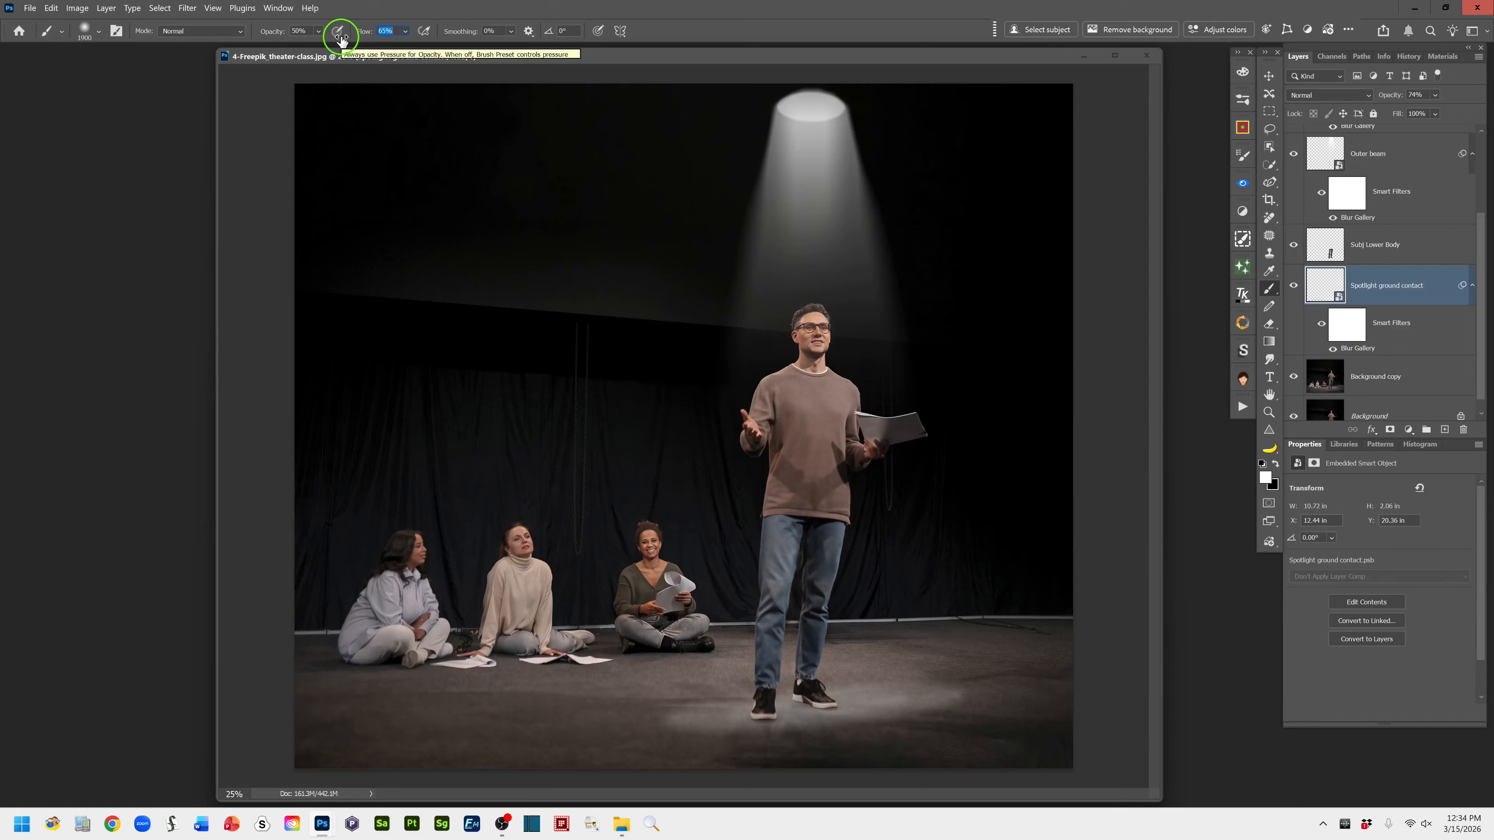
pyautogui.moveTo(342, 38); pyautogui.dragTo(327, 39)
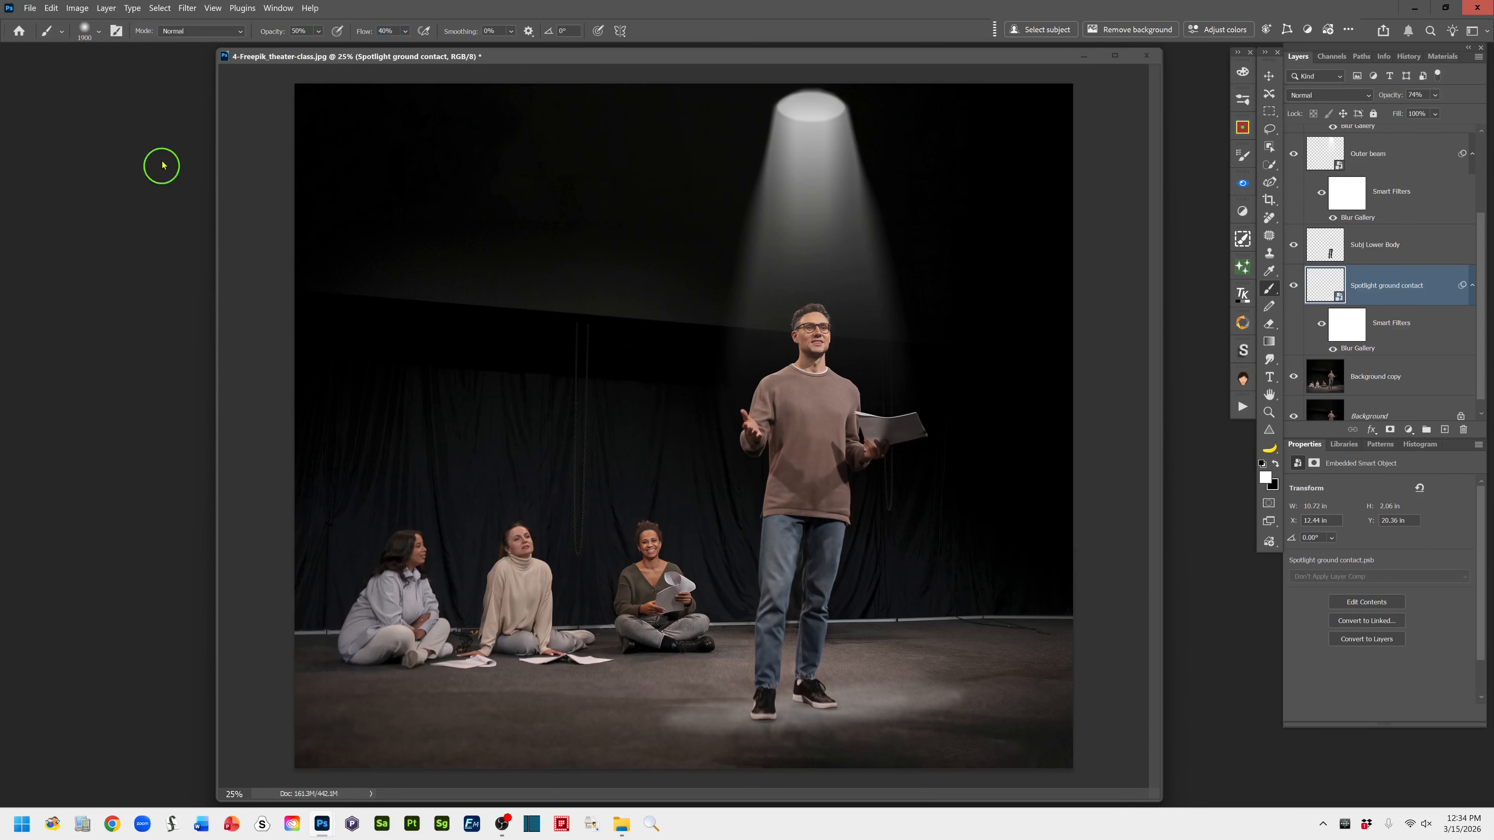
# - Shape the brush tip into a thin, slightly tilted ellipse with 31% hardness and a size of 1800 px
pyautogui.click(98, 34)
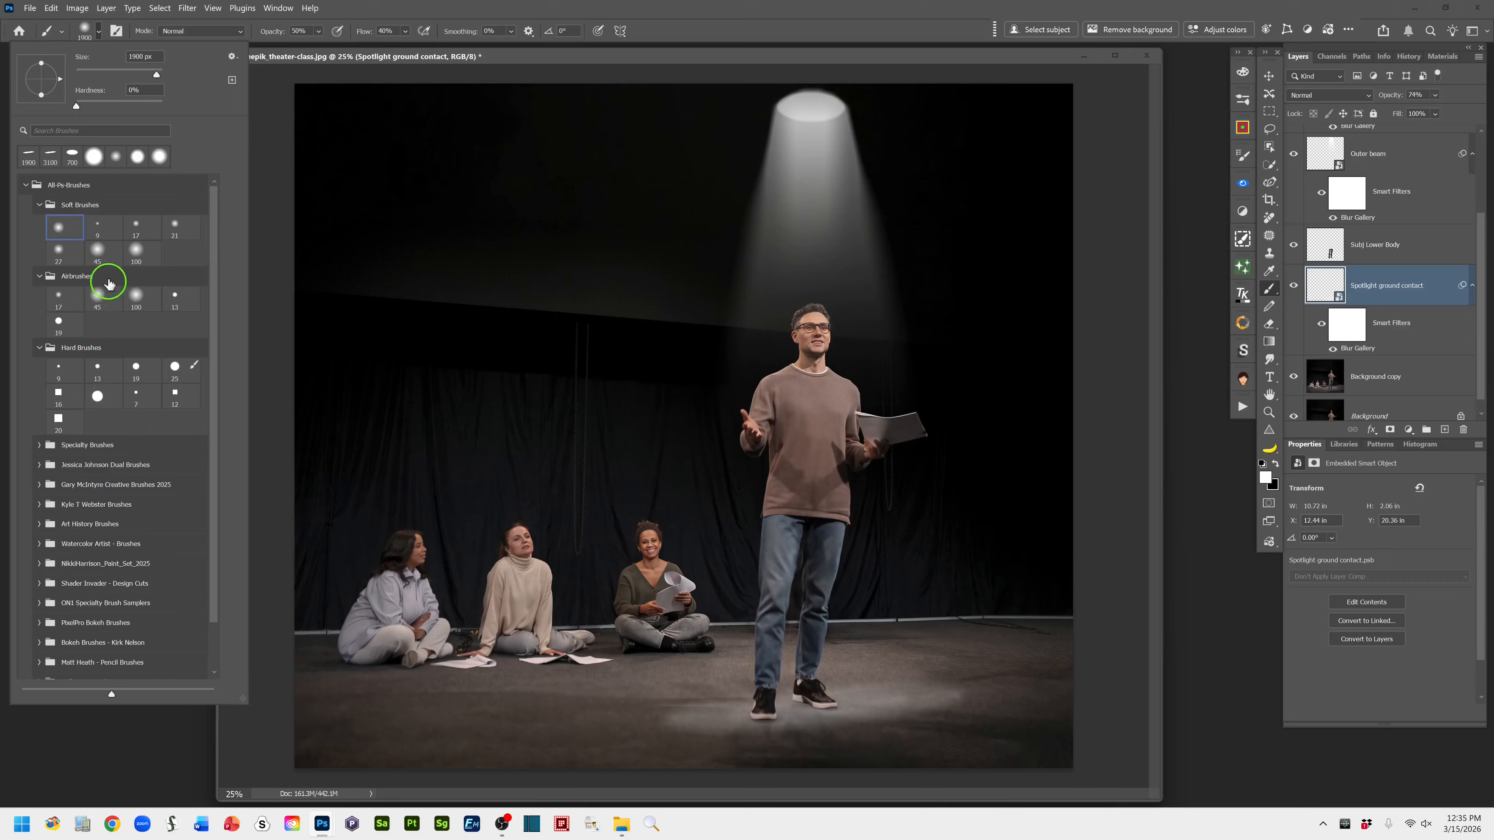
pyautogui.click(84, 107)
pyautogui.moveTo(82, 107); pyautogui.dragTo(104, 107)
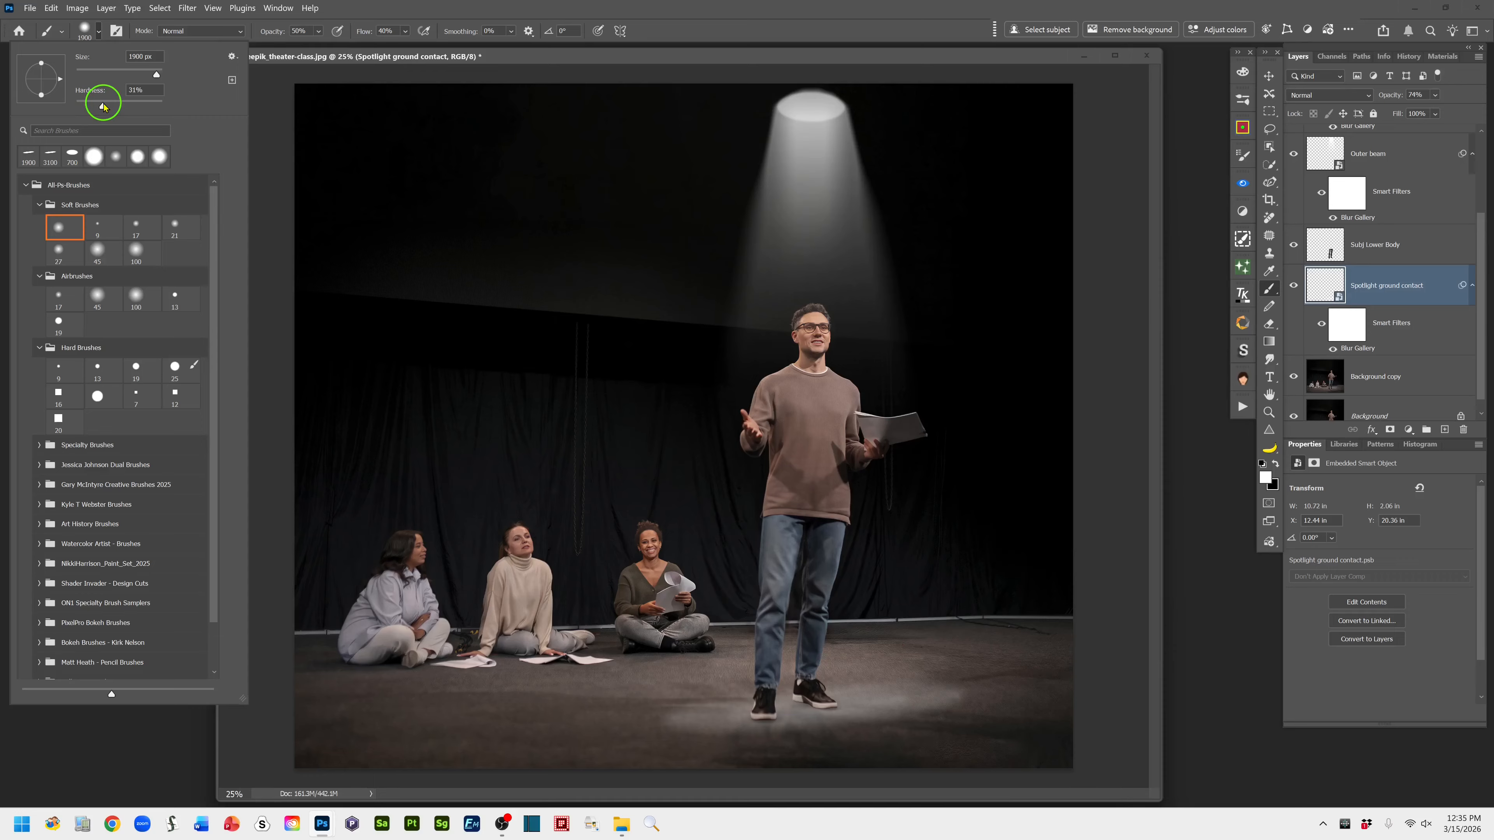
pyautogui.moveTo(105, 107); pyautogui.dragTo(104, 107)
pyautogui.moveTo(42, 94); pyautogui.dragTo(42, 82)
pyautogui.moveTo(60, 83); pyautogui.dragTo(61, 81)
pyautogui.moveTo(156, 76); pyautogui.dragTo(150, 74)
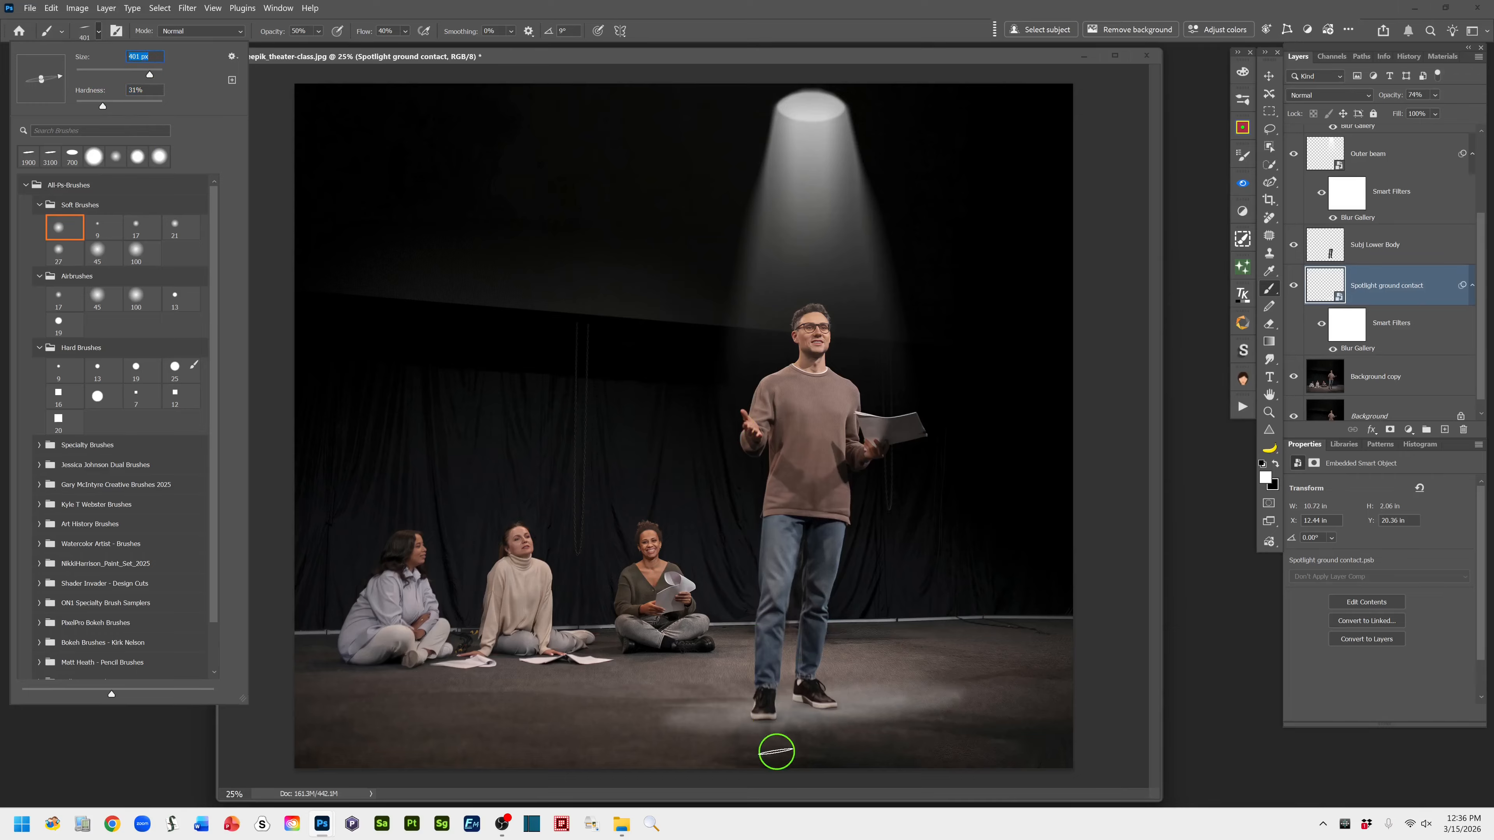
pyautogui.click(686, 35)
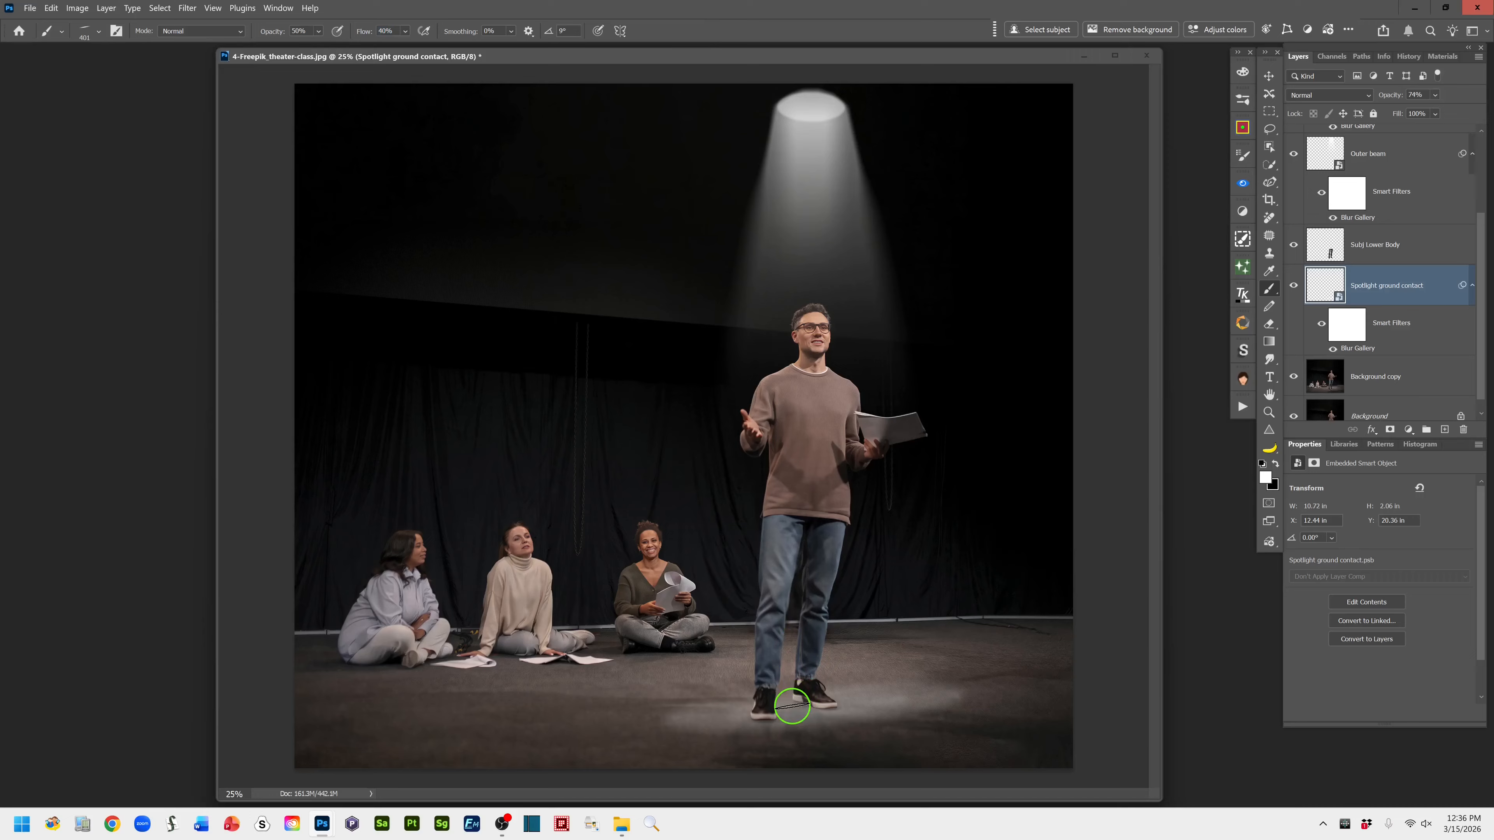
pyautogui.press(']')
pyautogui.press(']')
pyautogui.press(']')
pyautogui.press(']')
pyautogui.press(']')
pyautogui.press(']')
pyautogui.press(']')
pyautogui.press(']')
pyautogui.press(']')
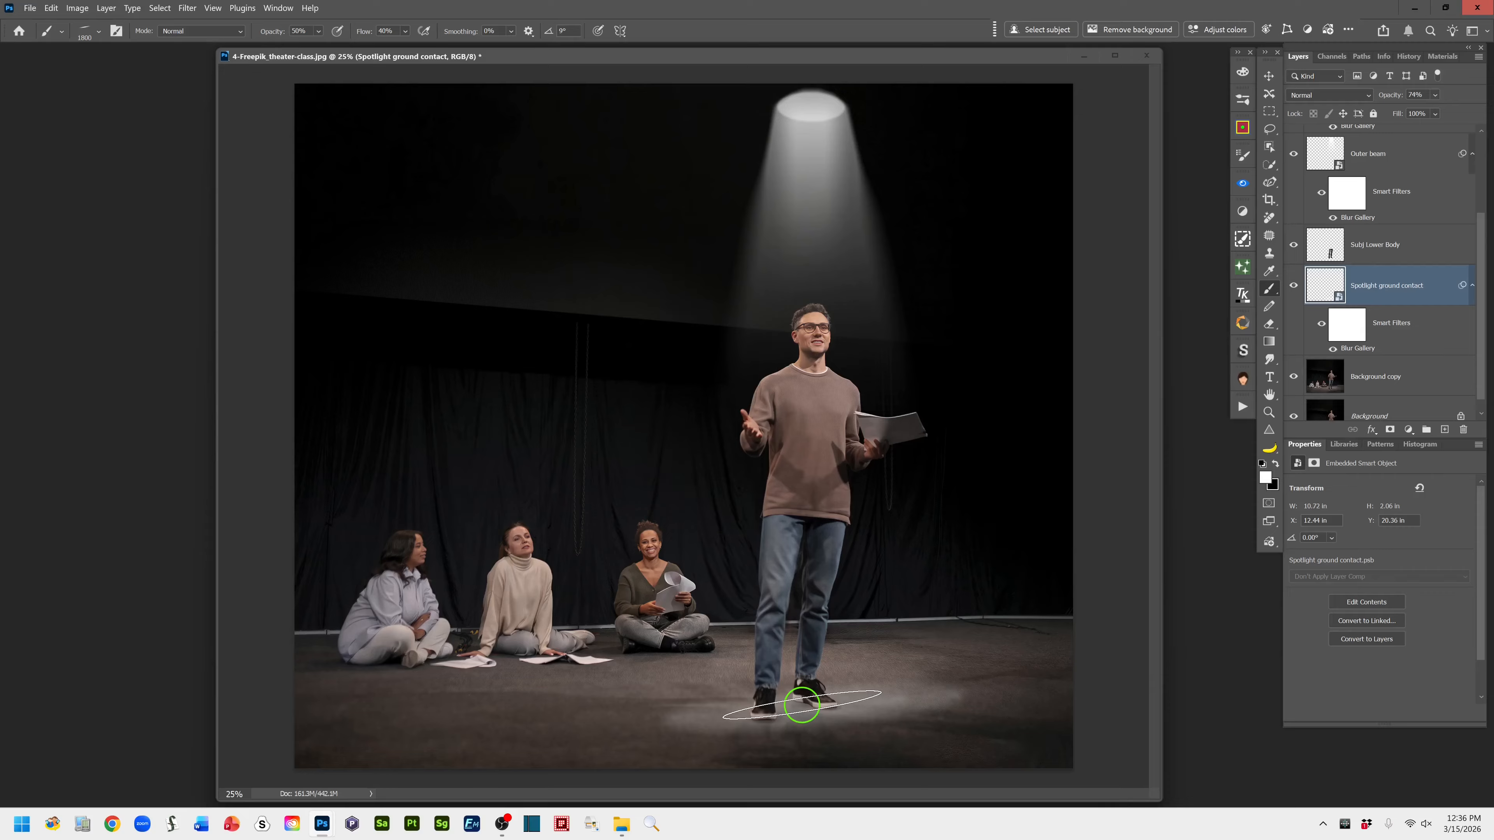
# - Stamp a black elliptical shadow under the man's feet on a new layer above Spotlight ground contact and set its opacity to 91%
pyautogui.hotkey('ctrl', 'shift', 'alt', 'n')
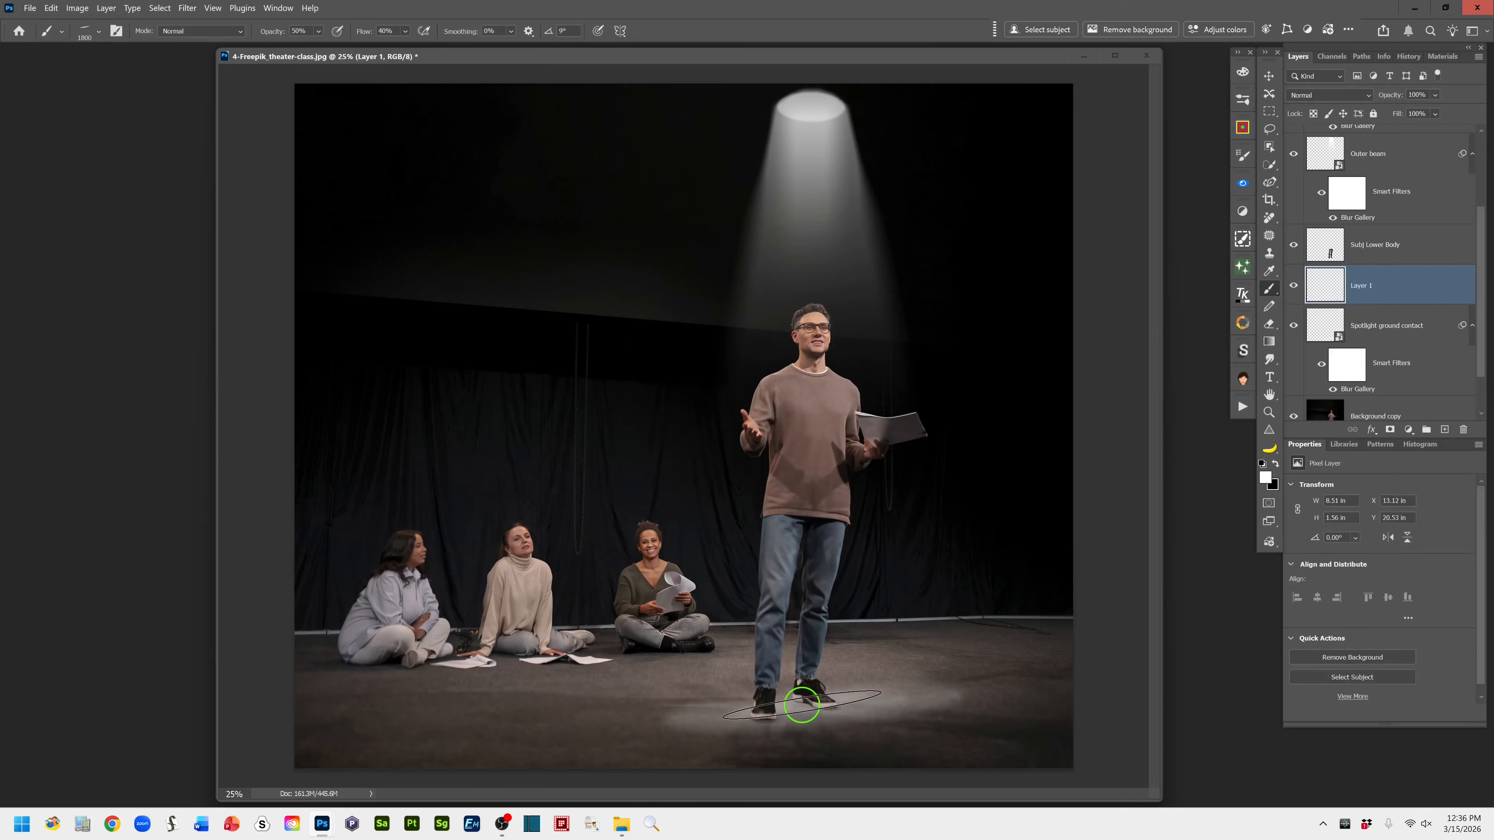
pyautogui.hotkey('ctrl', 'z')
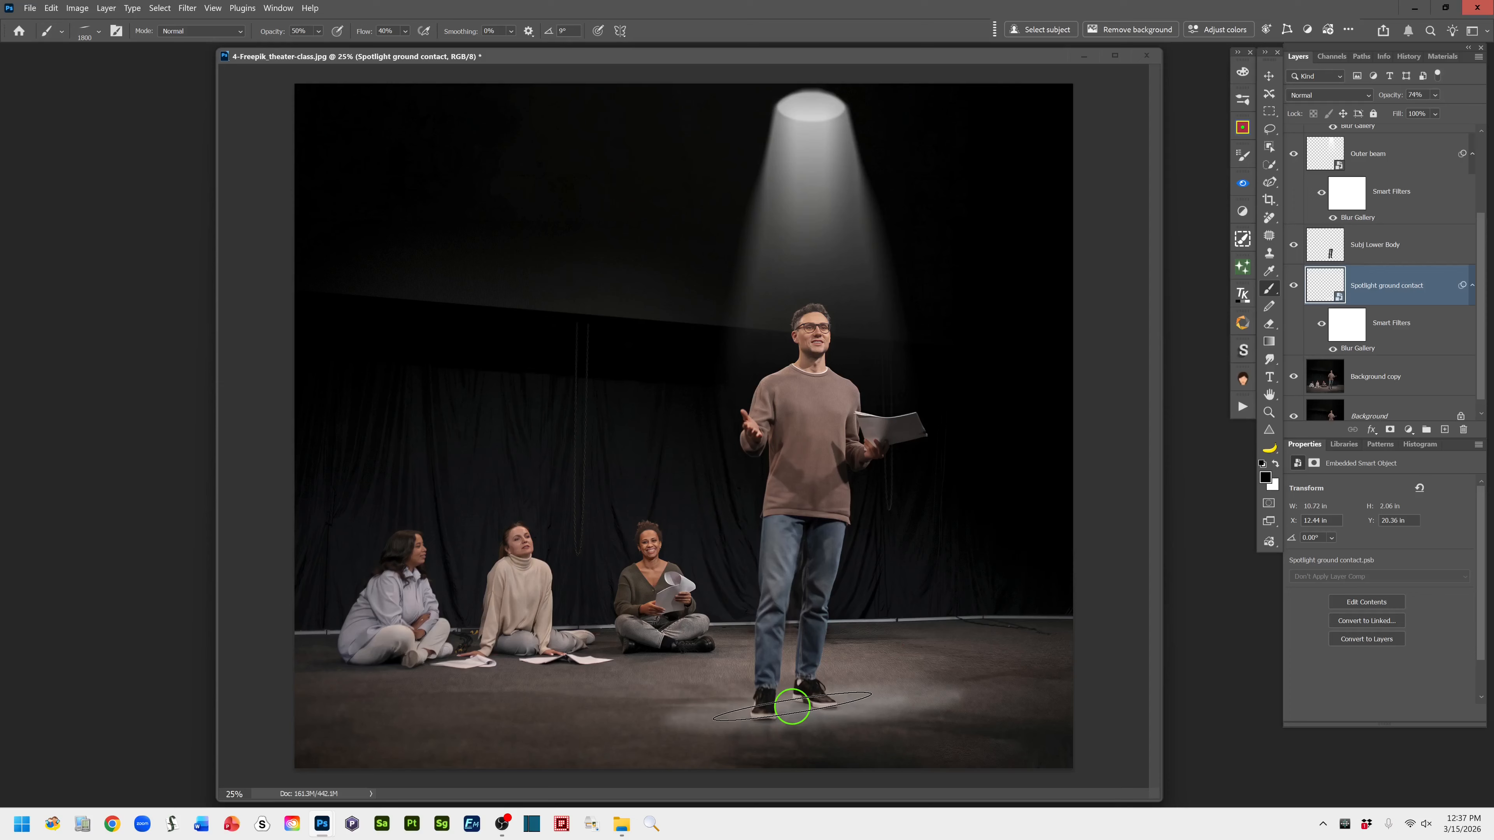
pyautogui.hotkey('ctrl', 'shift', 'alt', 'n')
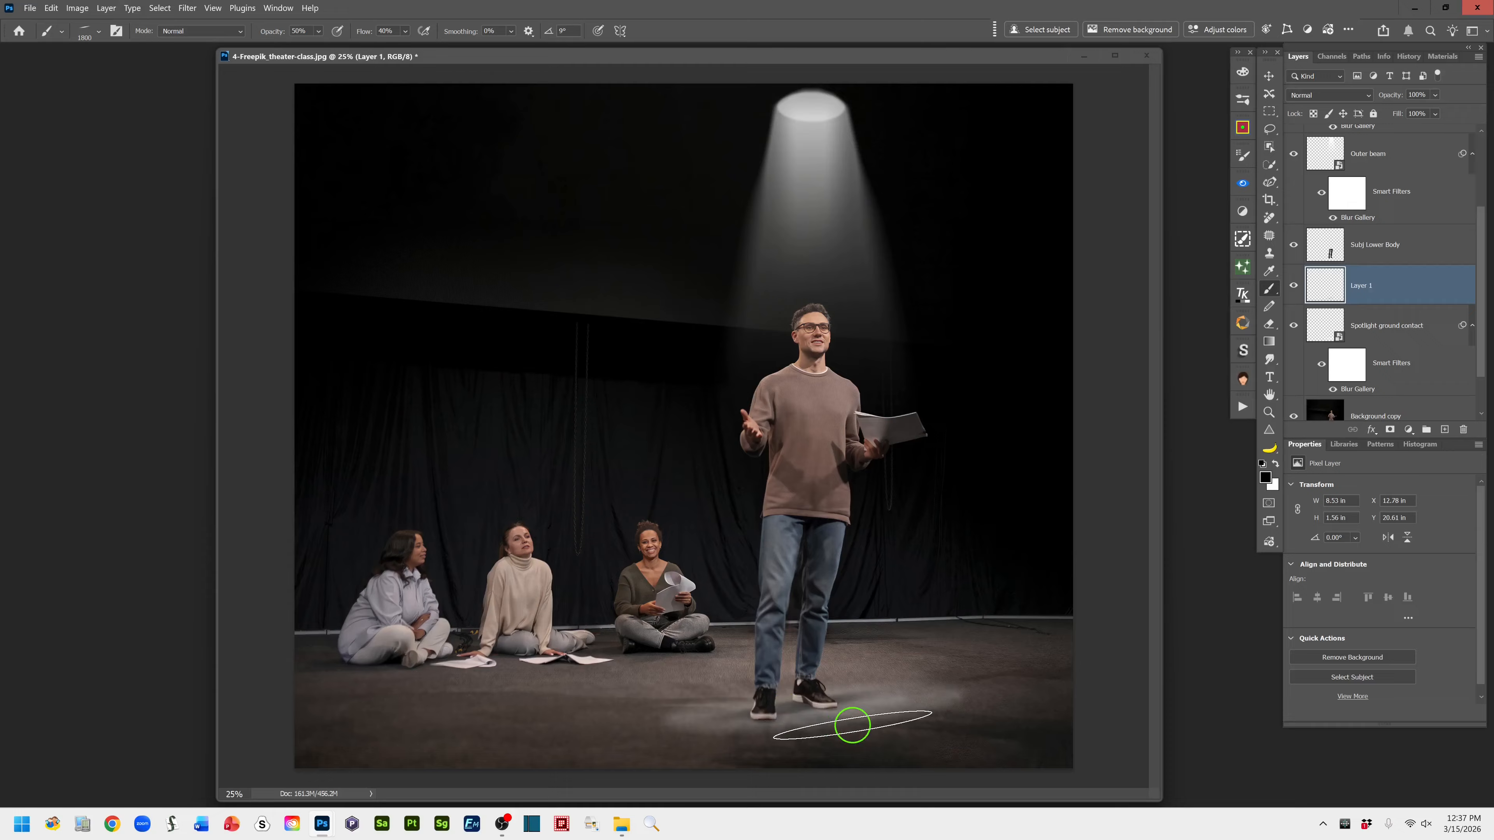
pyautogui.click(801, 705)
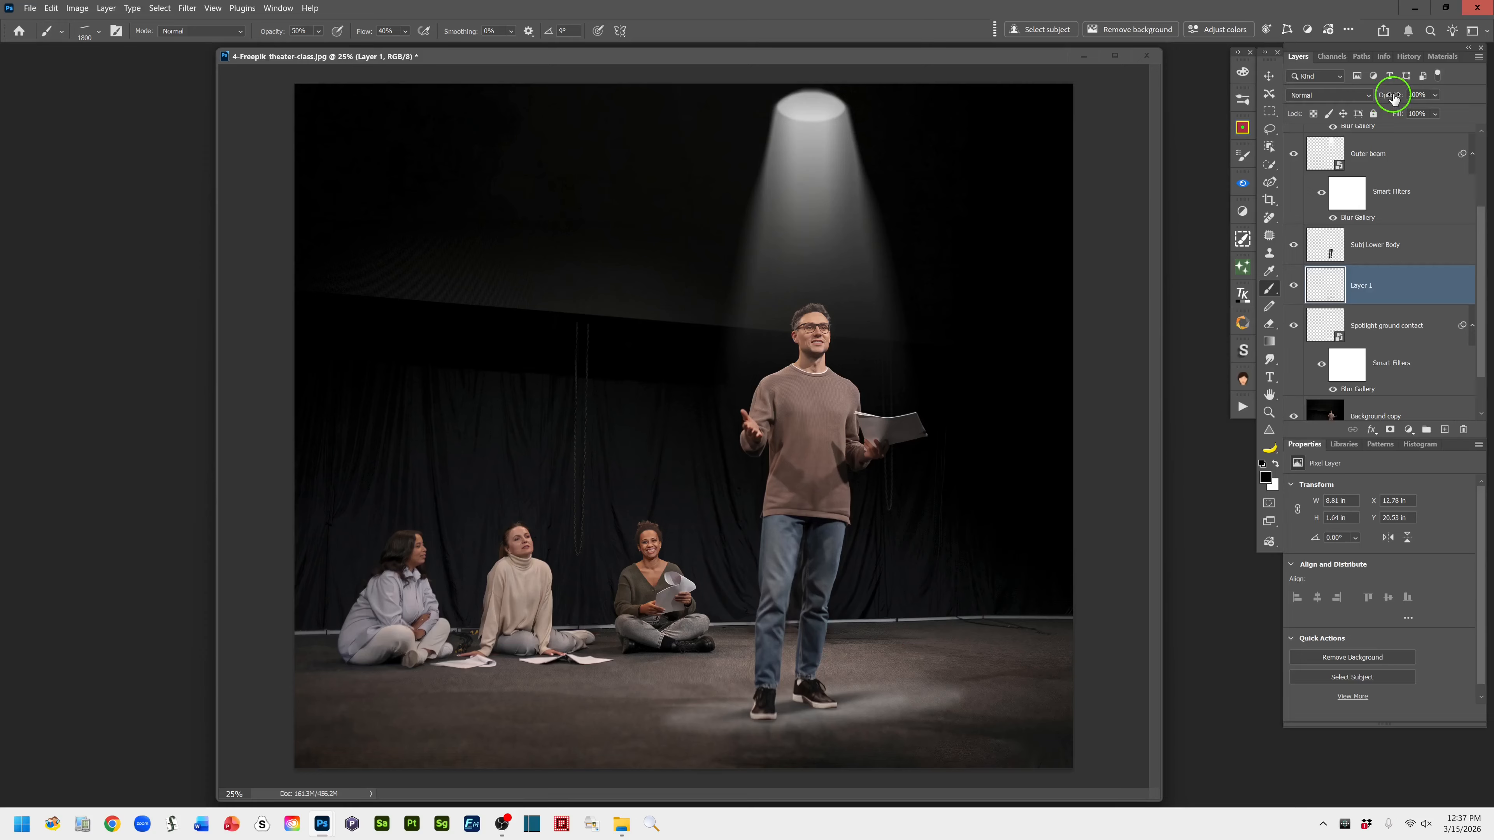
pyautogui.moveTo(1393, 97); pyautogui.dragTo(1387, 93)
# - Choose the soft round brush tip with 26% hardness and set the brush to 33% opacity and 100% flow
pyautogui.click(98, 31)
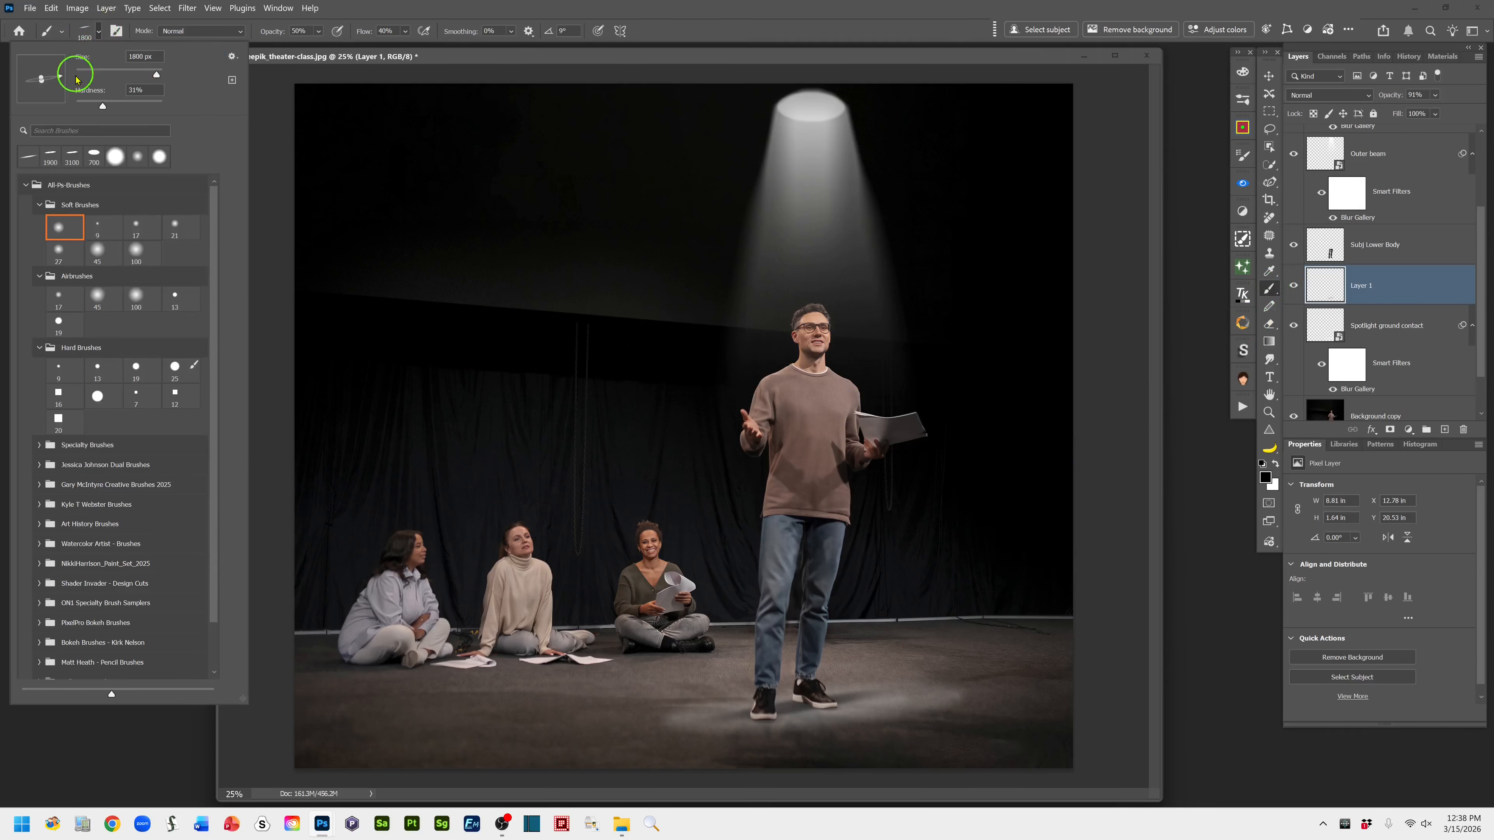
pyautogui.click(59, 235)
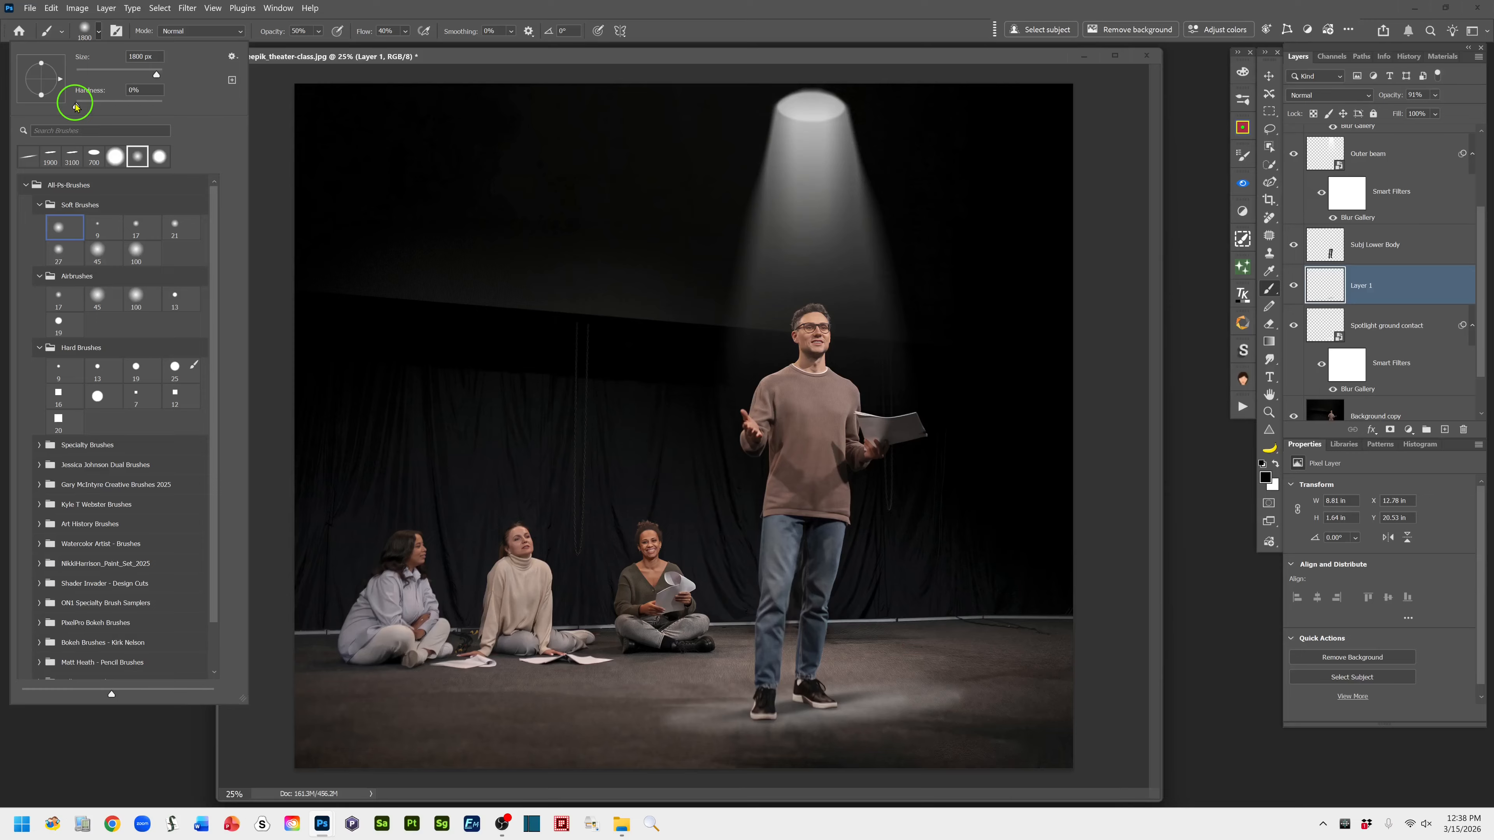
pyautogui.moveTo(76, 106); pyautogui.dragTo(90, 105)
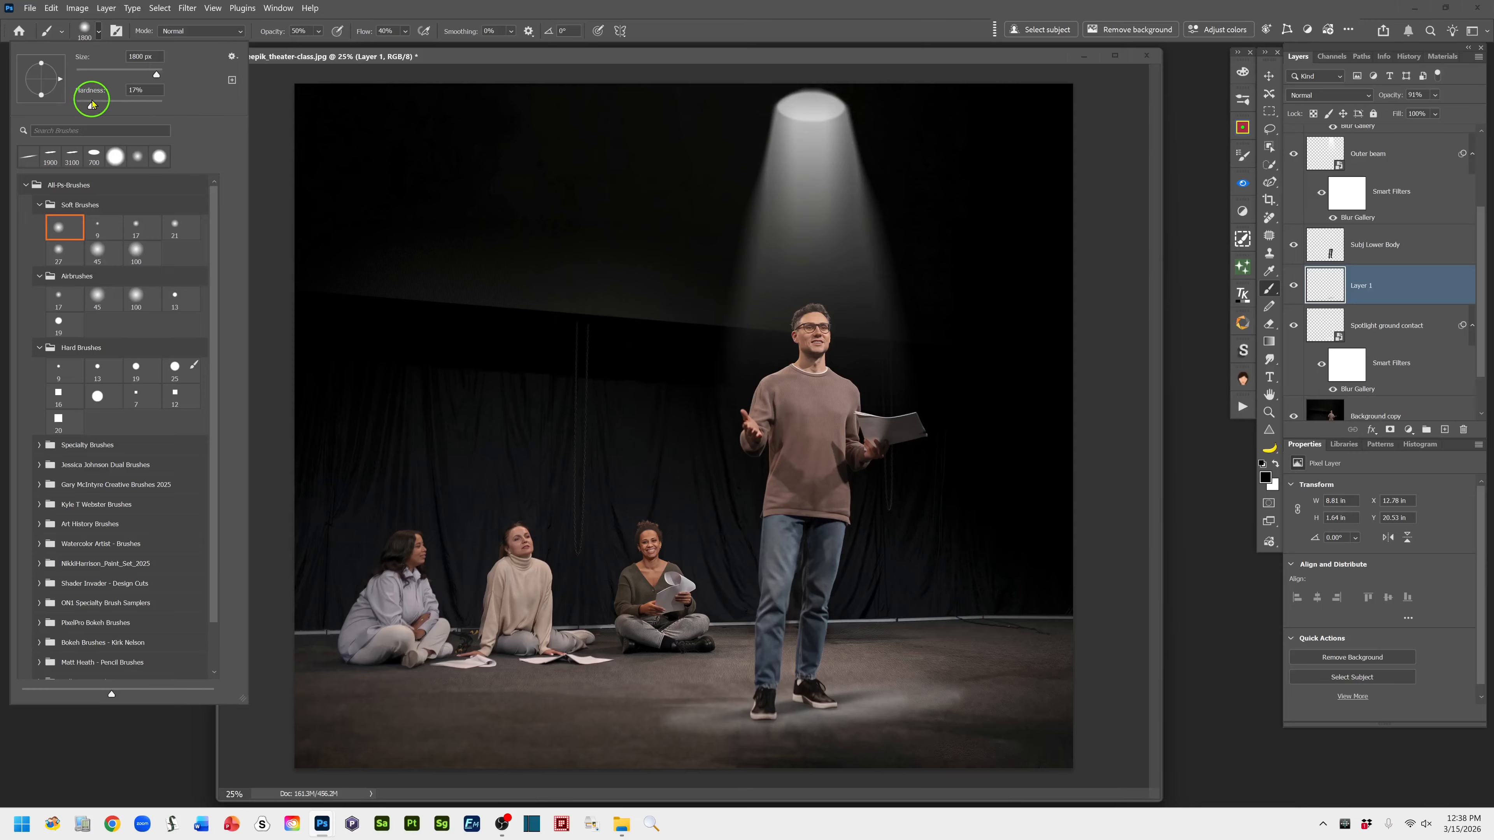
pyautogui.moveTo(93, 105); pyautogui.dragTo(99, 105)
pyautogui.moveTo(364, 35); pyautogui.dragTo(432, 36)
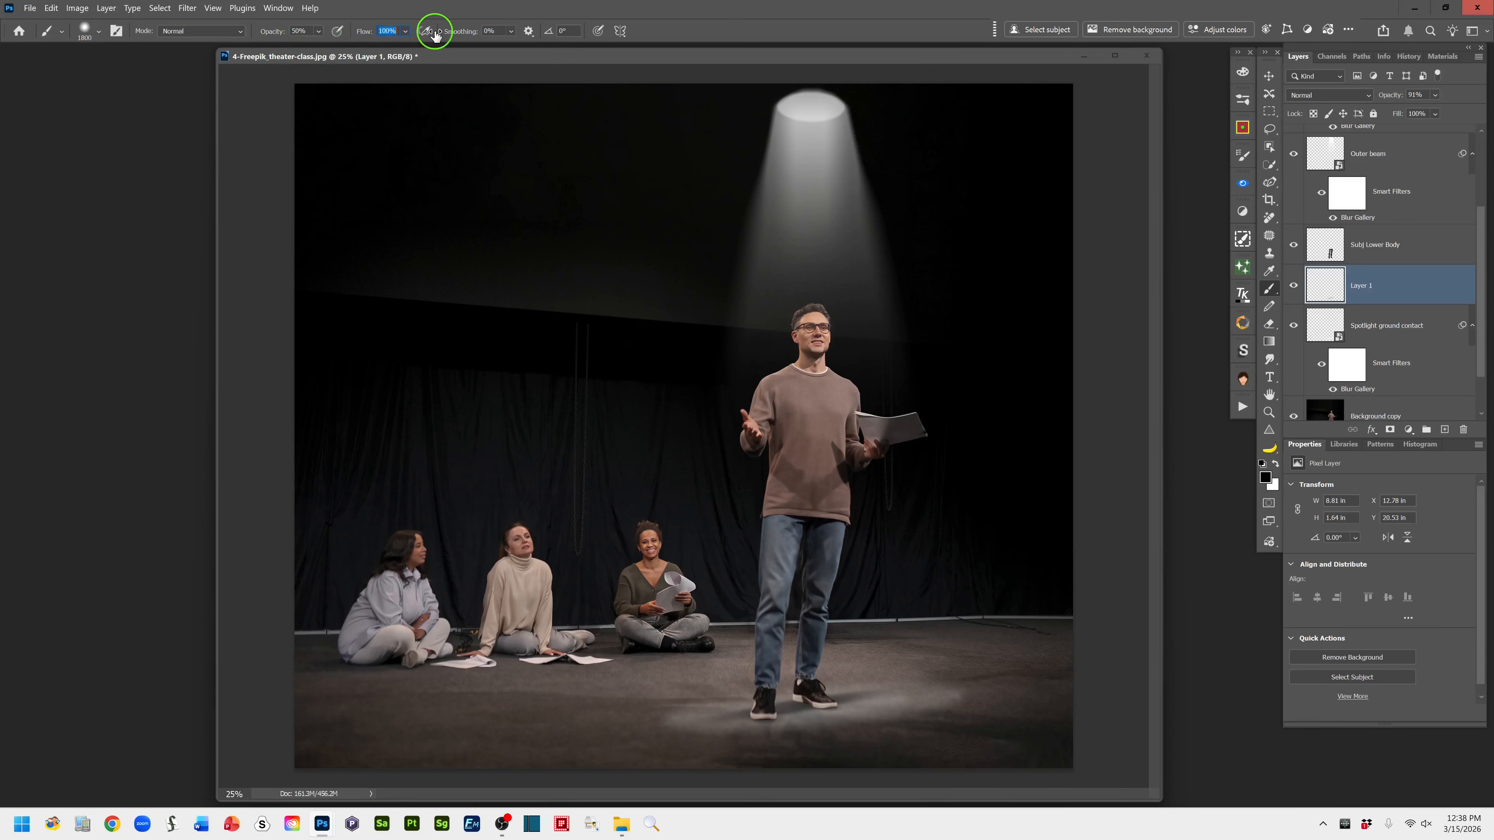
pyautogui.moveTo(272, 36); pyautogui.dragTo(263, 37)
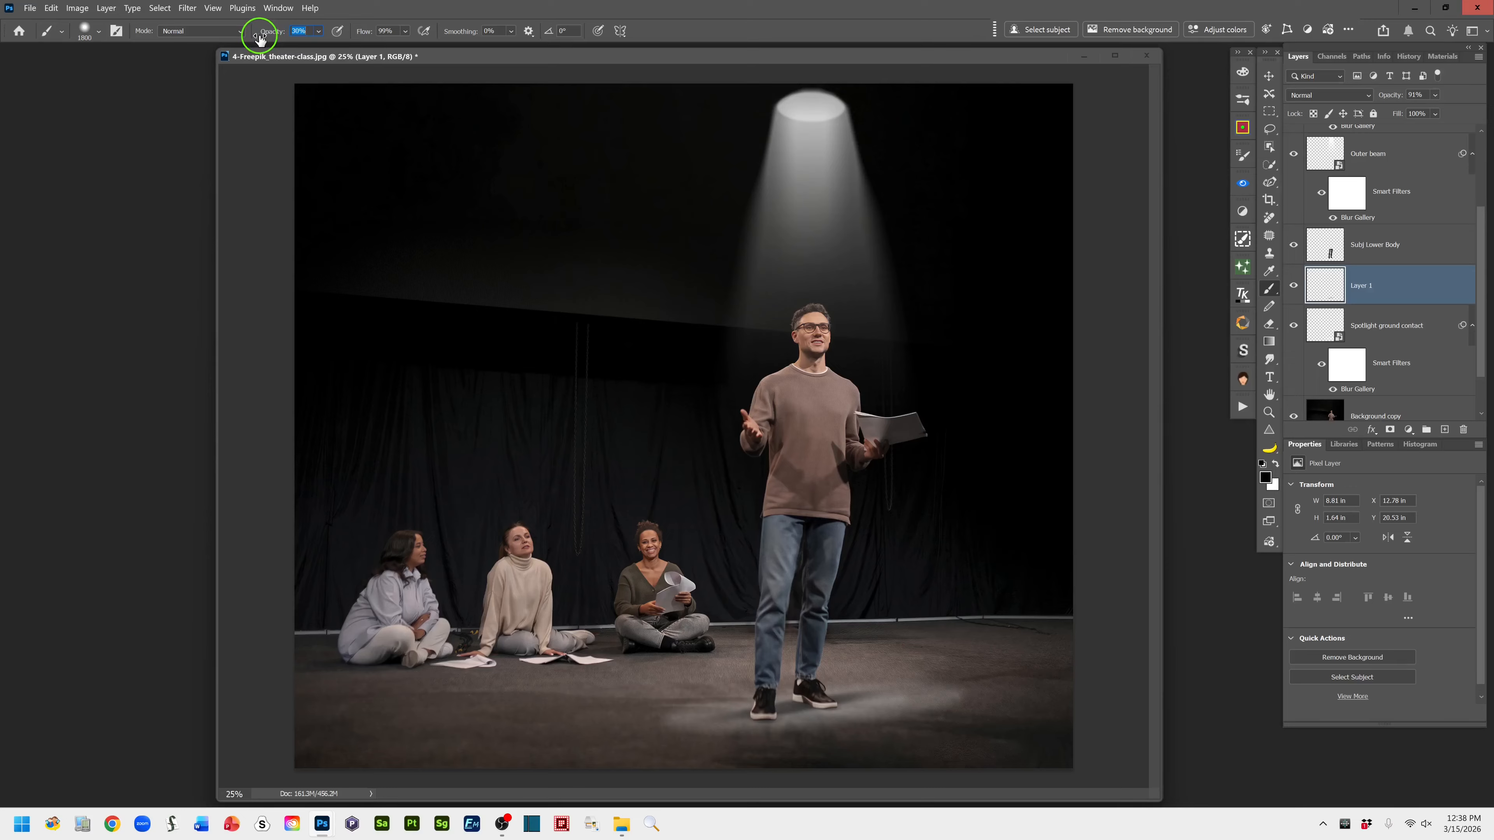
pyautogui.moveTo(260, 40); pyautogui.dragTo(262, 40)
pyautogui.click(99, 36)
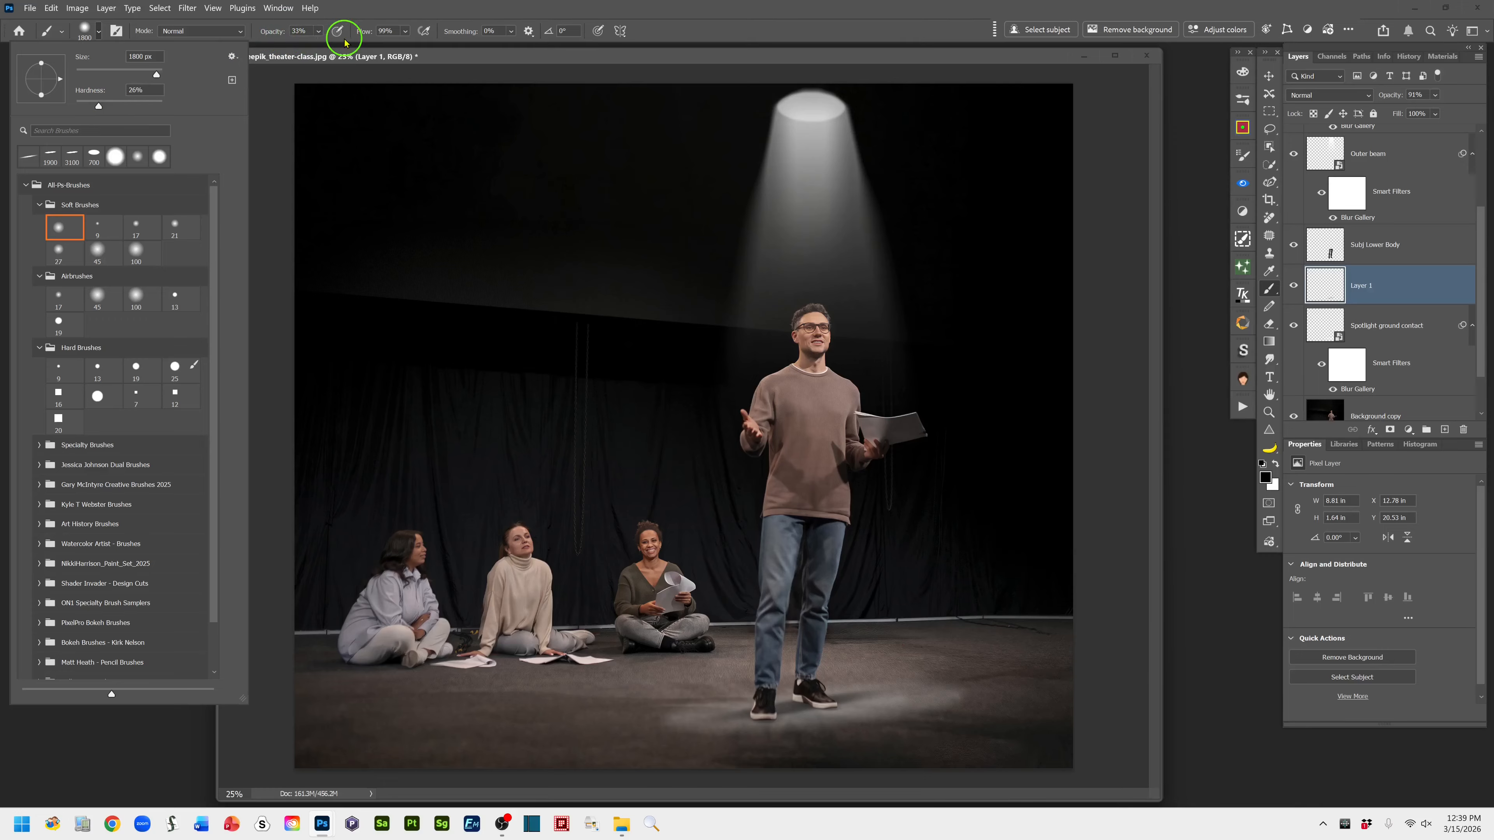
pyautogui.moveTo(363, 31); pyautogui.dragTo(390, 30)
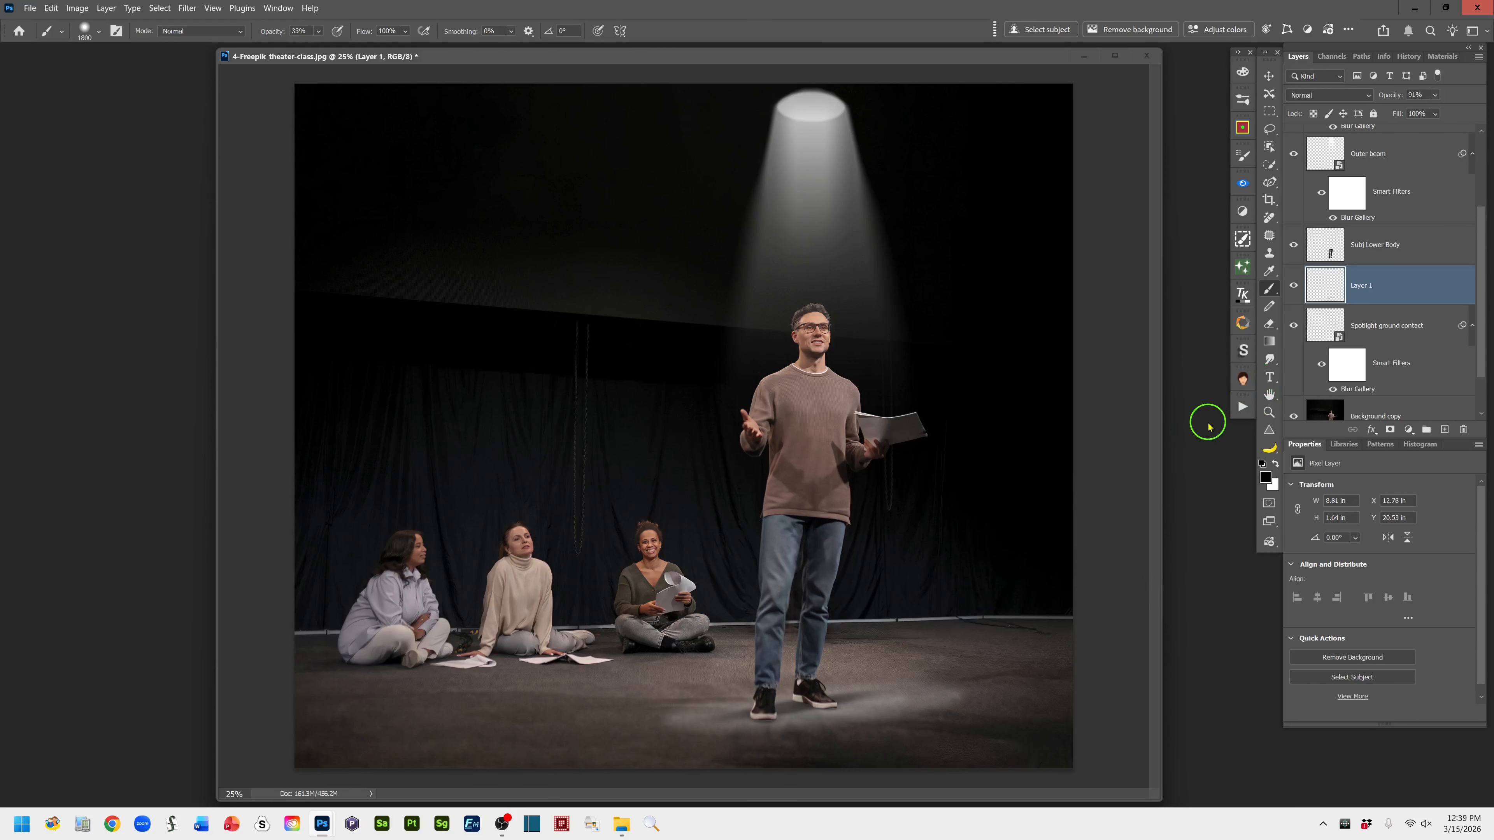
# - Reduce the brush size to 100 px for shadow detail around the man's shoes
pyautogui.hotkey('ctrl', '=')
pyautogui.hotkey('ctrl', '=')
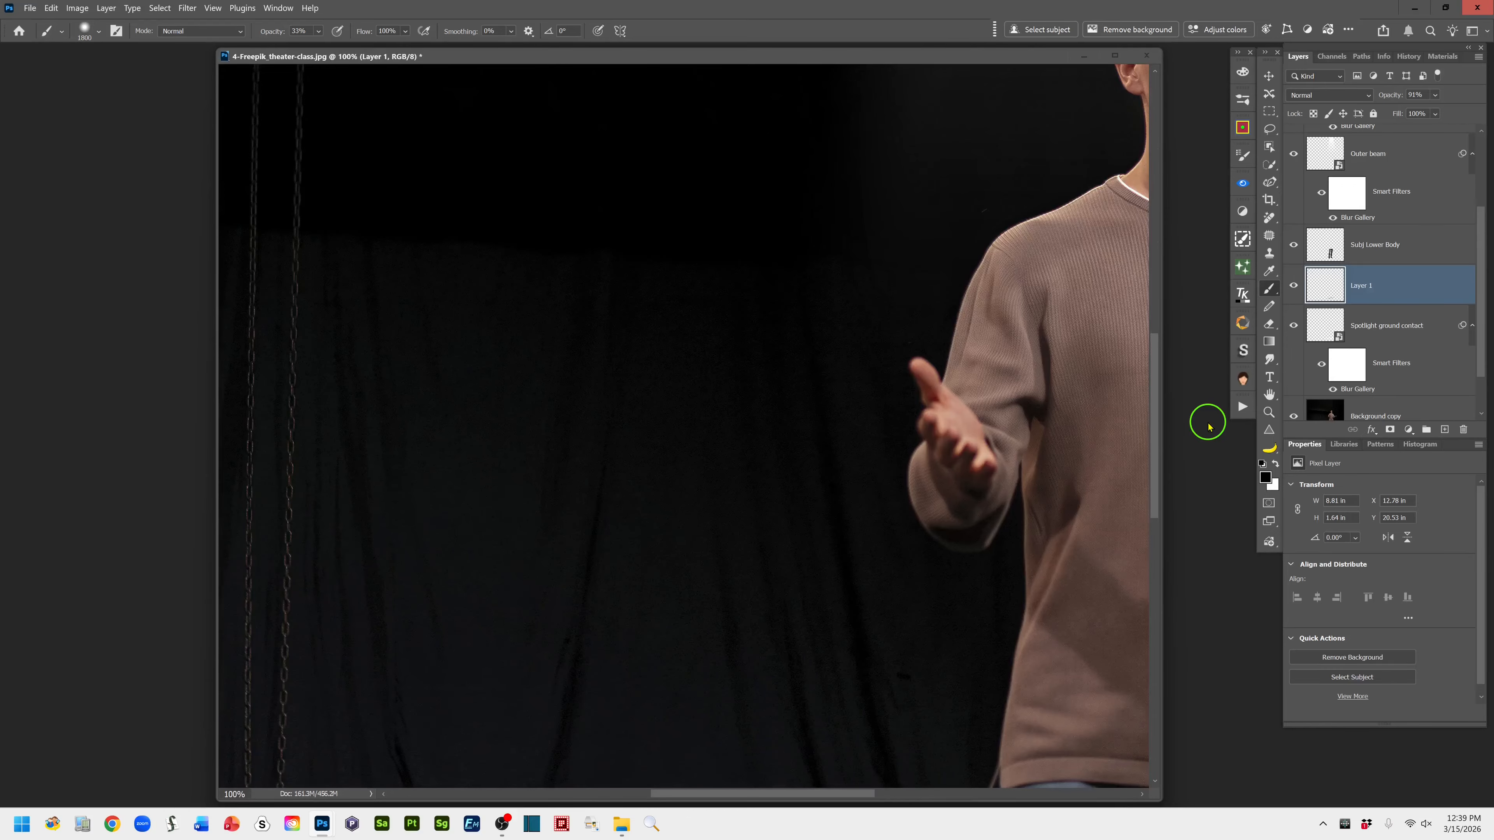
pyautogui.moveTo(987, 541); pyautogui.dragTo(374, 100)
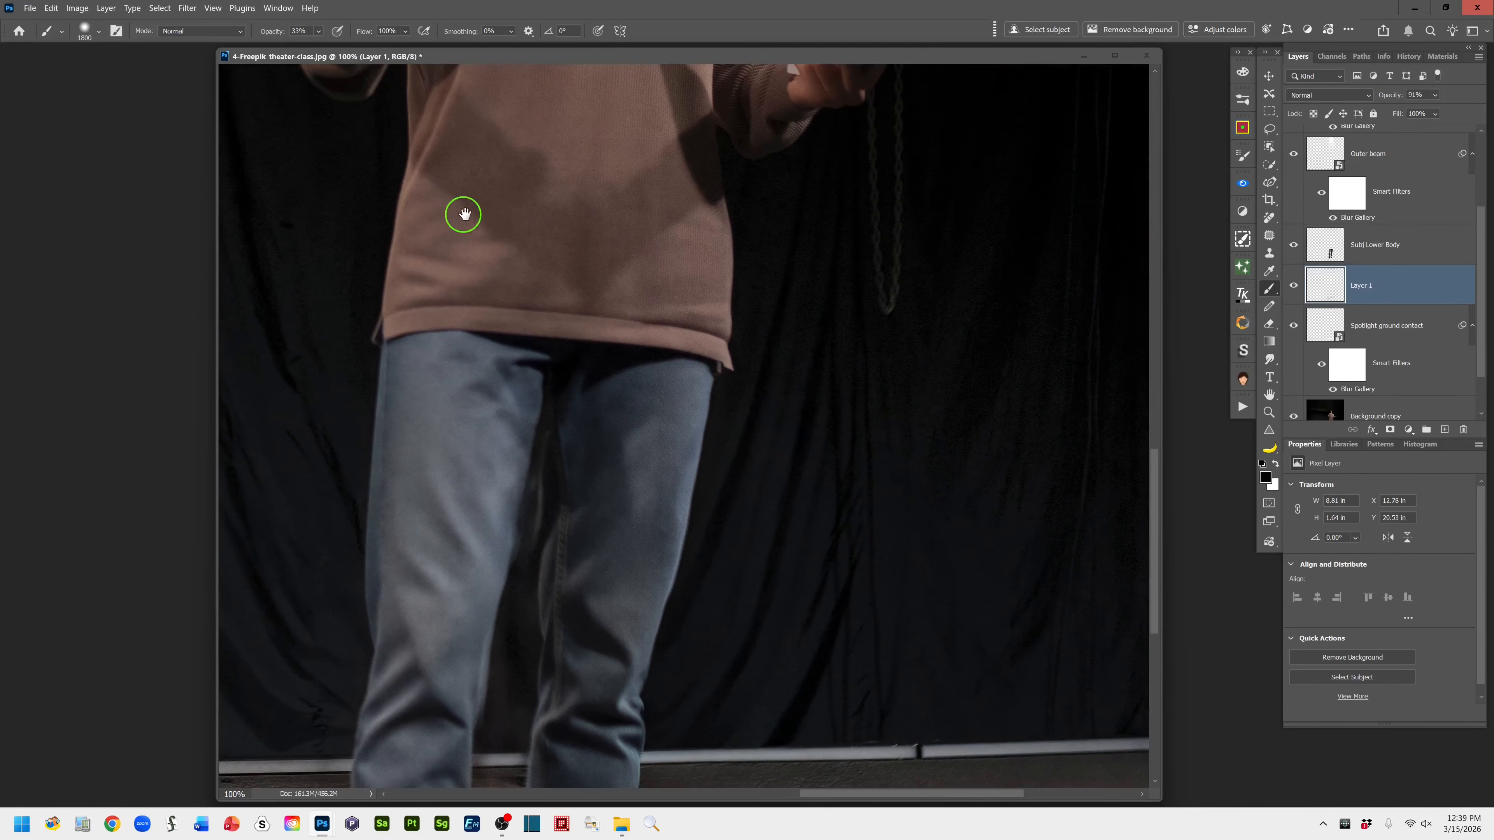
pyautogui.moveTo(687, 548); pyautogui.dragTo(857, 140)
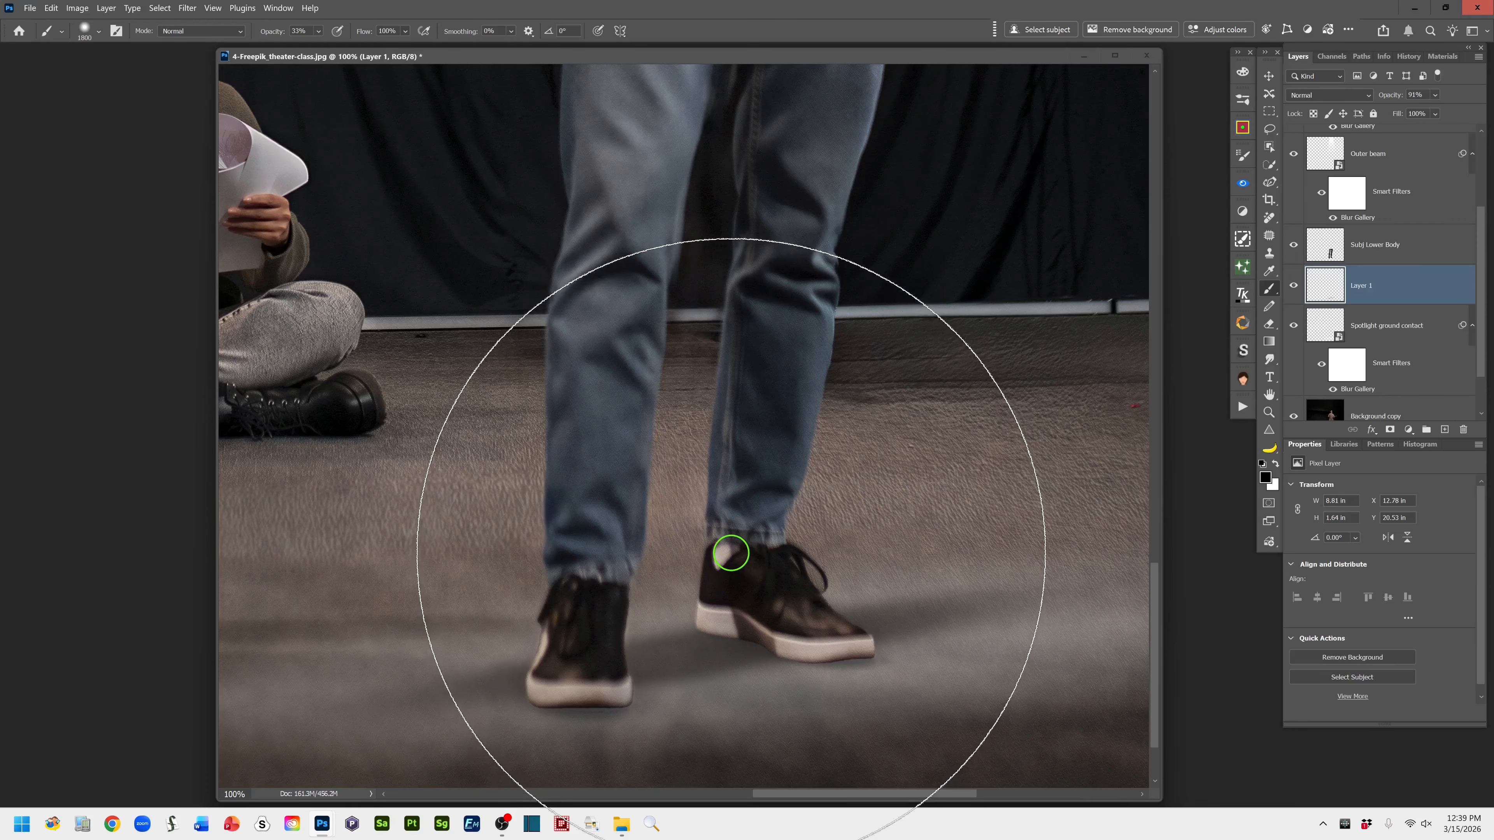
pyautogui.press('[')
pyautogui.press('[')
pyautogui.press('[')
pyautogui.press('[')
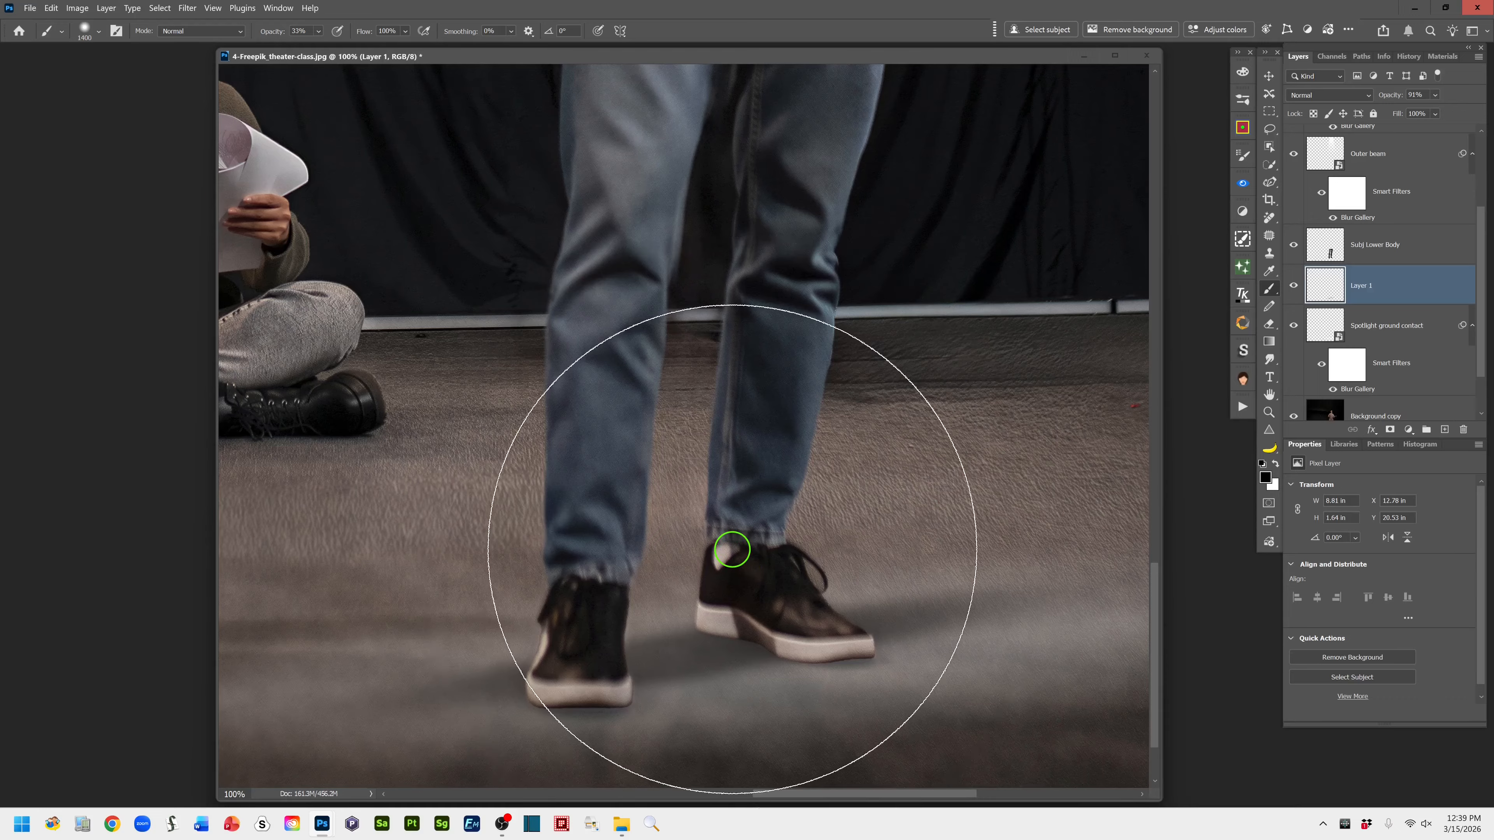
pyautogui.press('[')
pyautogui.press('[')
pyautogui.press('[')
pyautogui.press('[')
pyautogui.press('[')
pyautogui.press('[')
pyautogui.press('[')
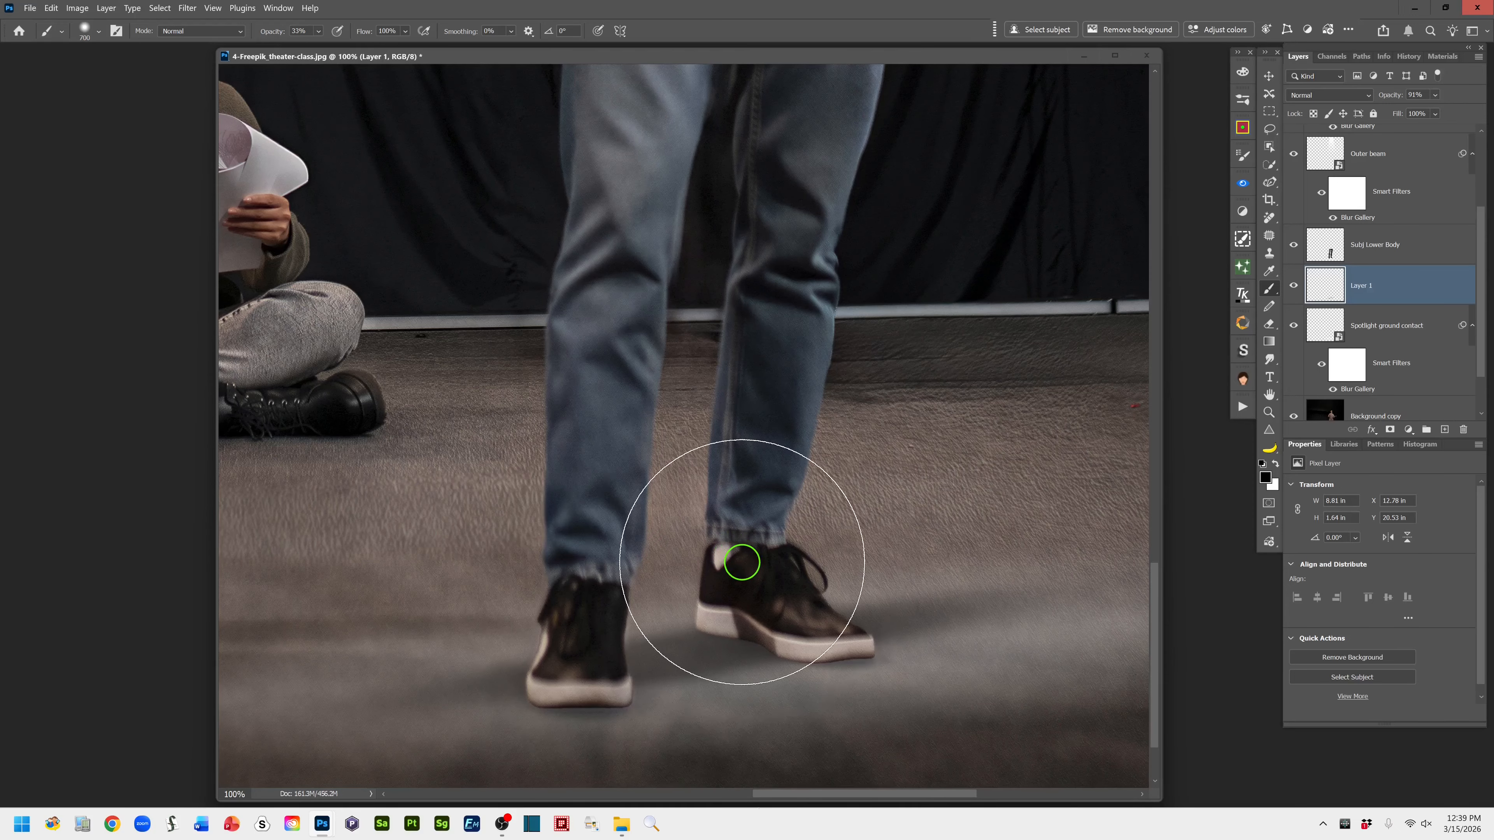
pyautogui.press('[')
pyautogui.press('[')
pyautogui.press('[')
pyautogui.press('[')
pyautogui.press('[')
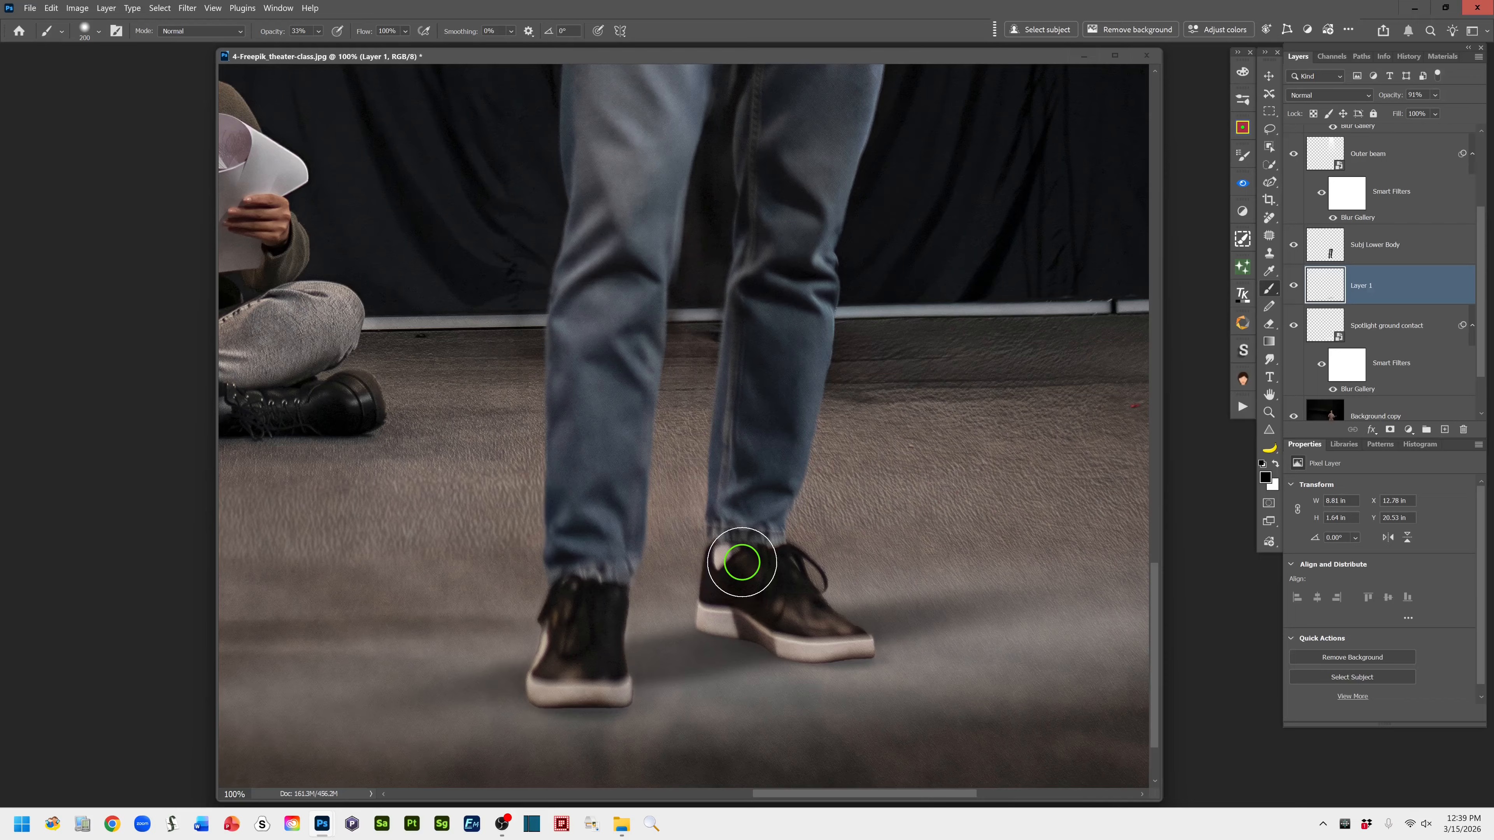
pyautogui.press('[')
pyautogui.press('[')
pyautogui.press('[')
pyautogui.press('[')
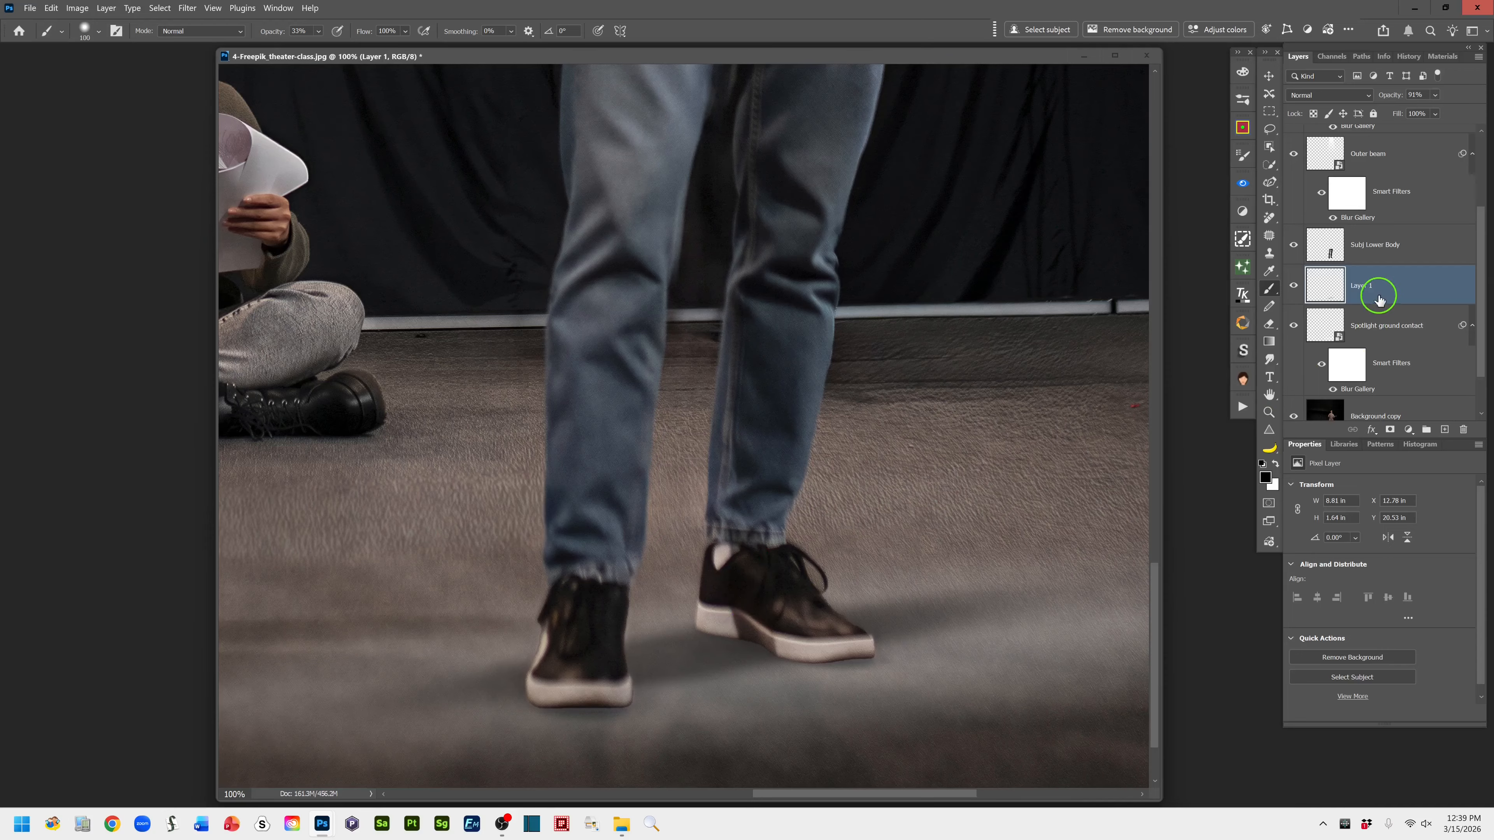
# - Rename the elliptical shadow layer above Spotlight ground contact as "Cast Shadow"
pyautogui.doubleClick(1382, 301)
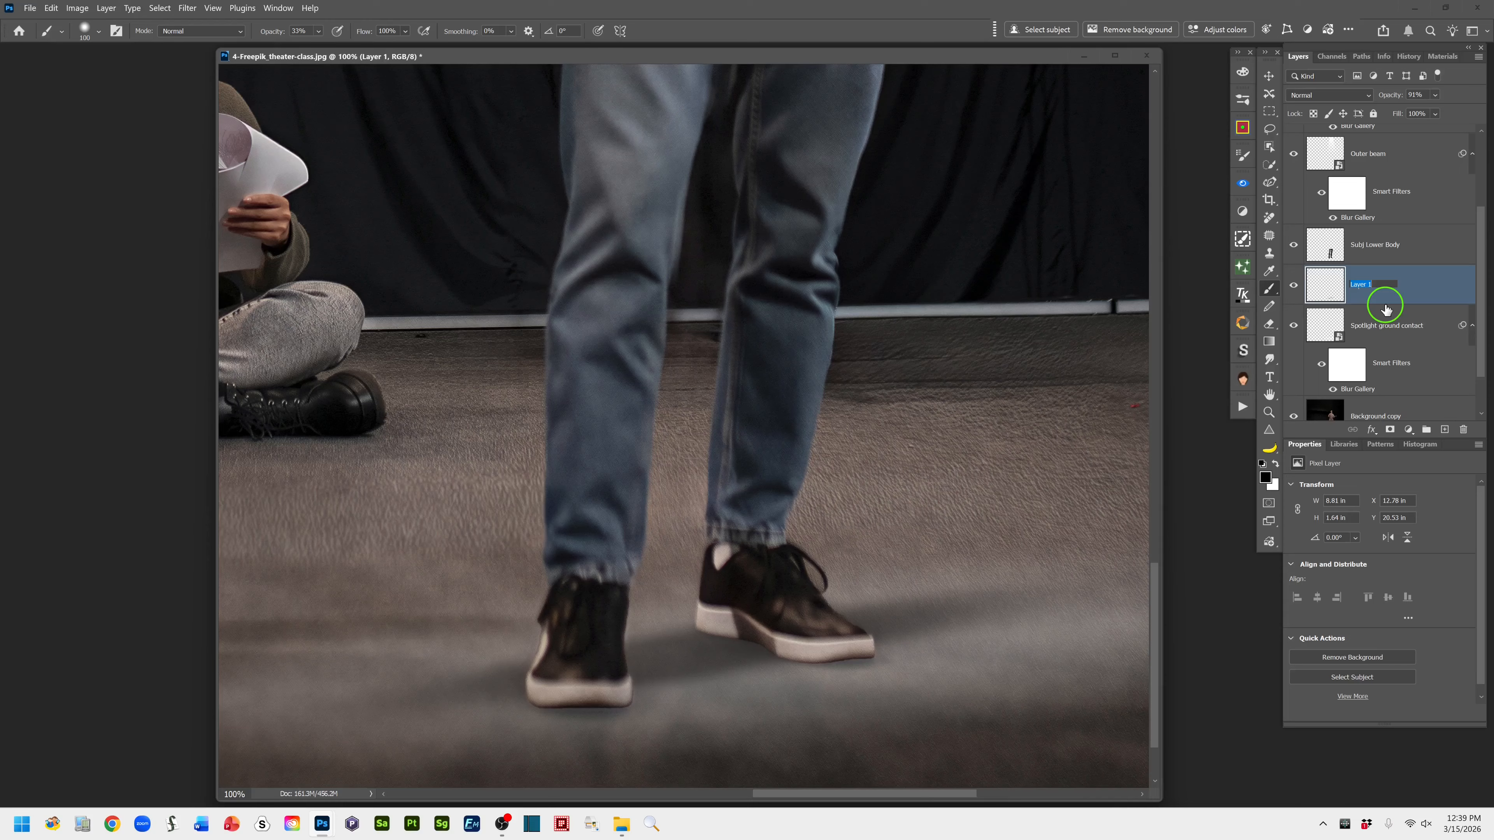
pyautogui.write('Cast Shadow')
pyautogui.press('Return')
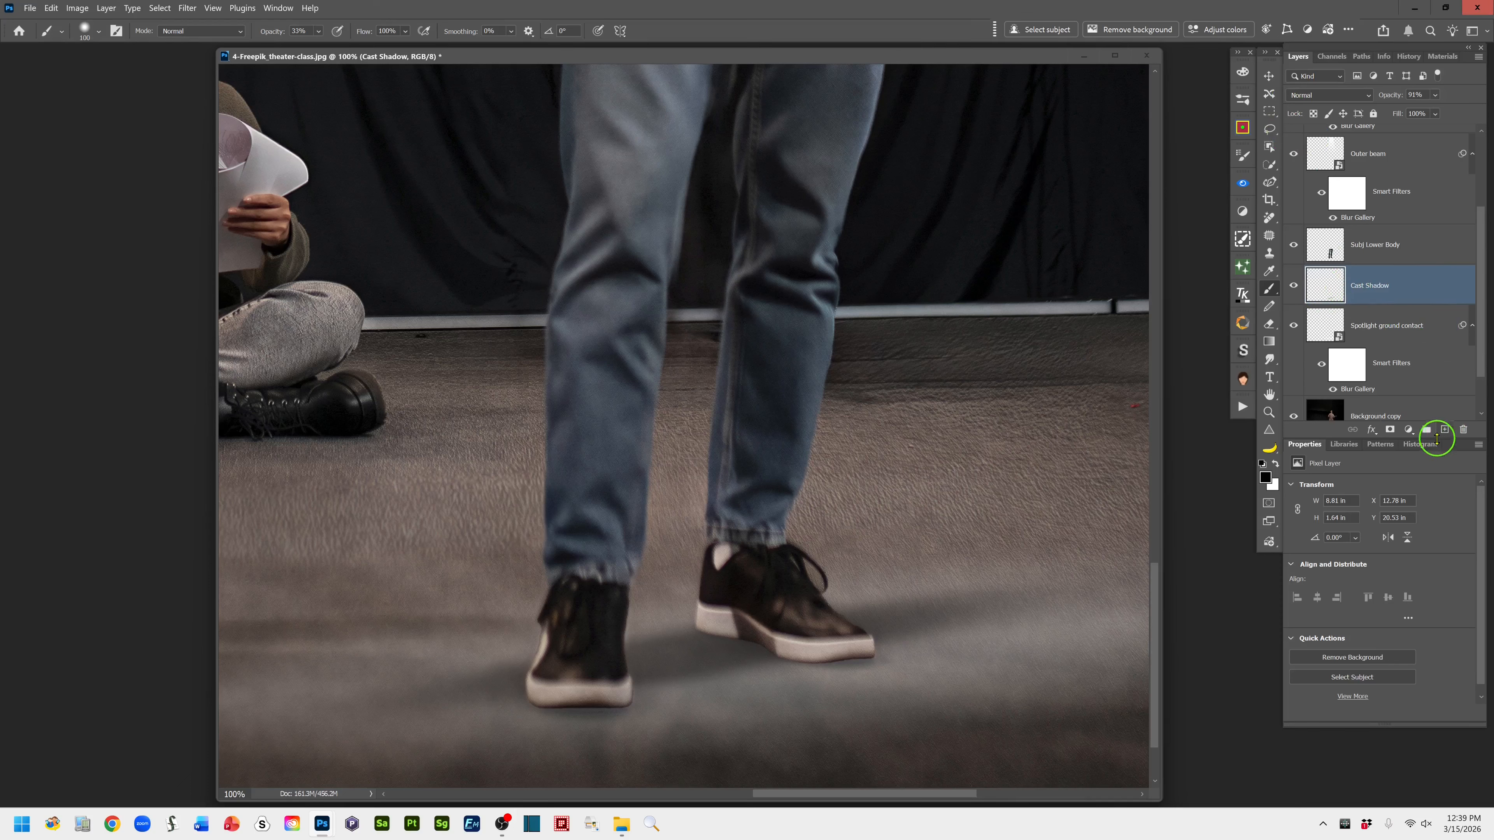
# - Add a new layer above Cast Shadow and name it "Foot contact shadow"
pyautogui.click(1446, 431)
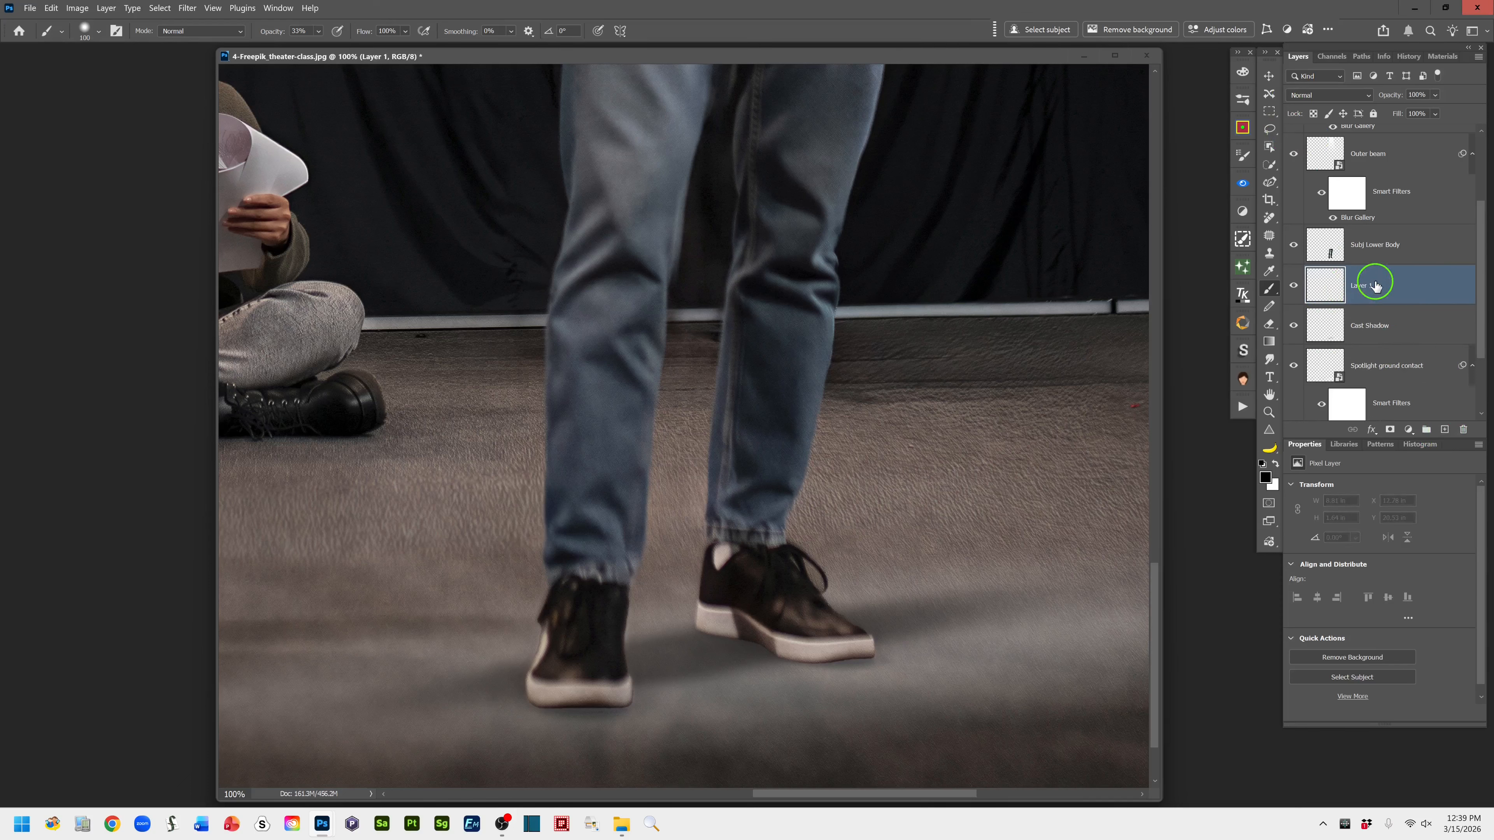
pyautogui.doubleClick(1359, 288)
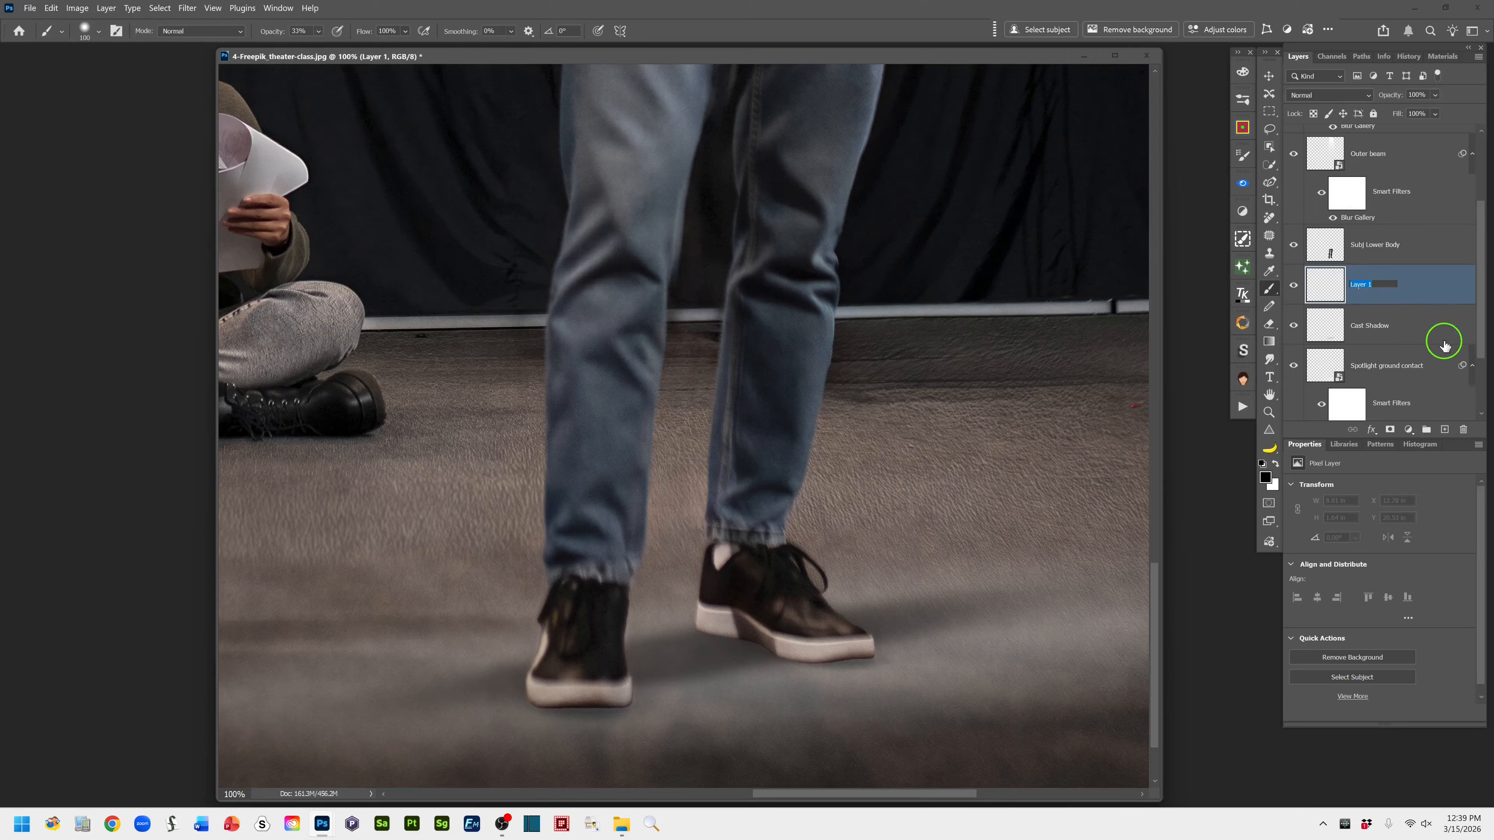
pyautogui.write('Foot contact shadow')
pyautogui.press('Return')
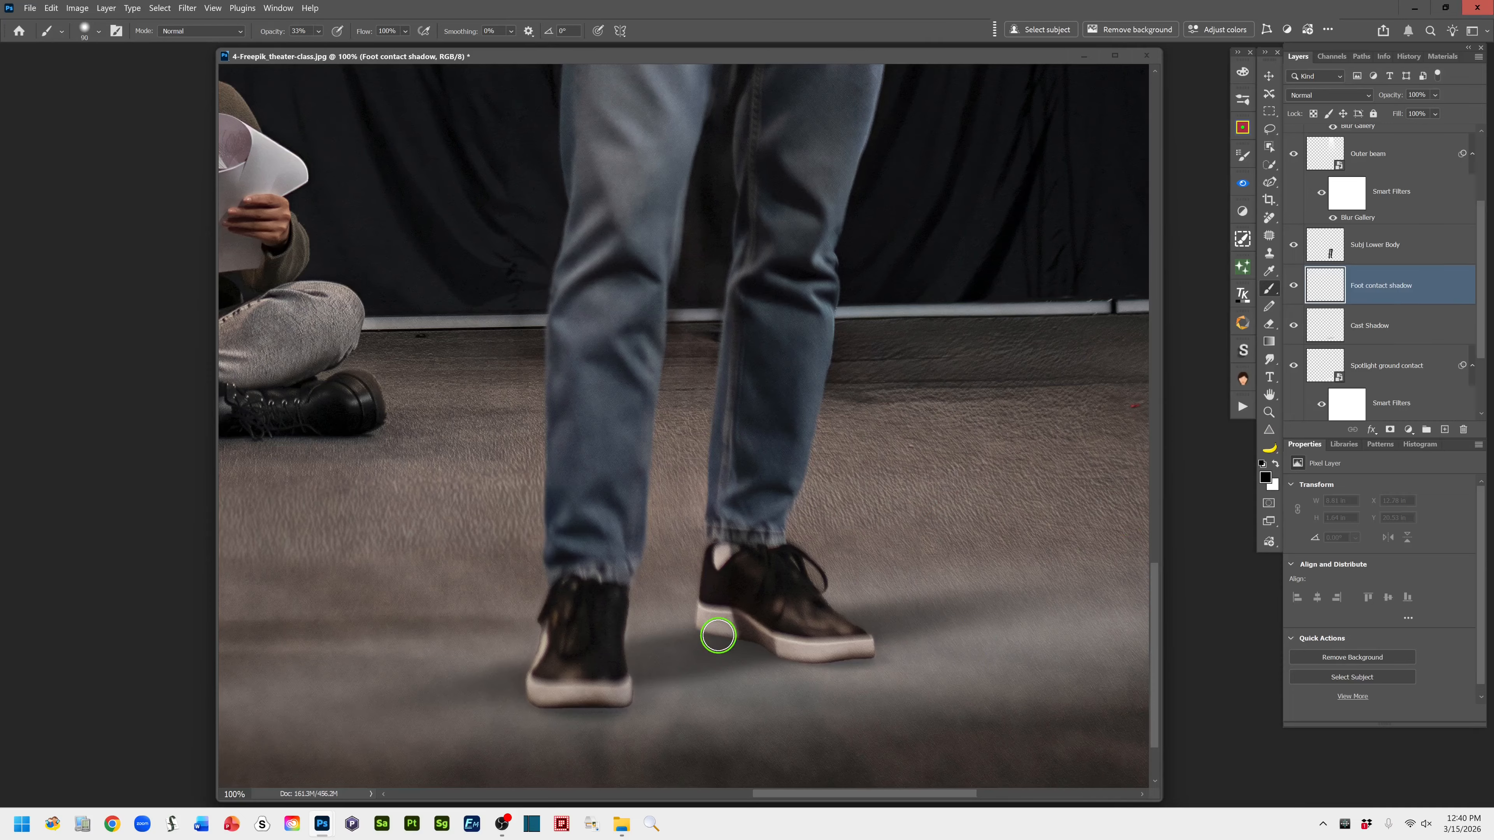
# - Reduce the brush size to 70 px and paint soft black contact shadows along the soles of both of the man's shoes
pyautogui.press('[')
pyautogui.press('[')
pyautogui.press('[')
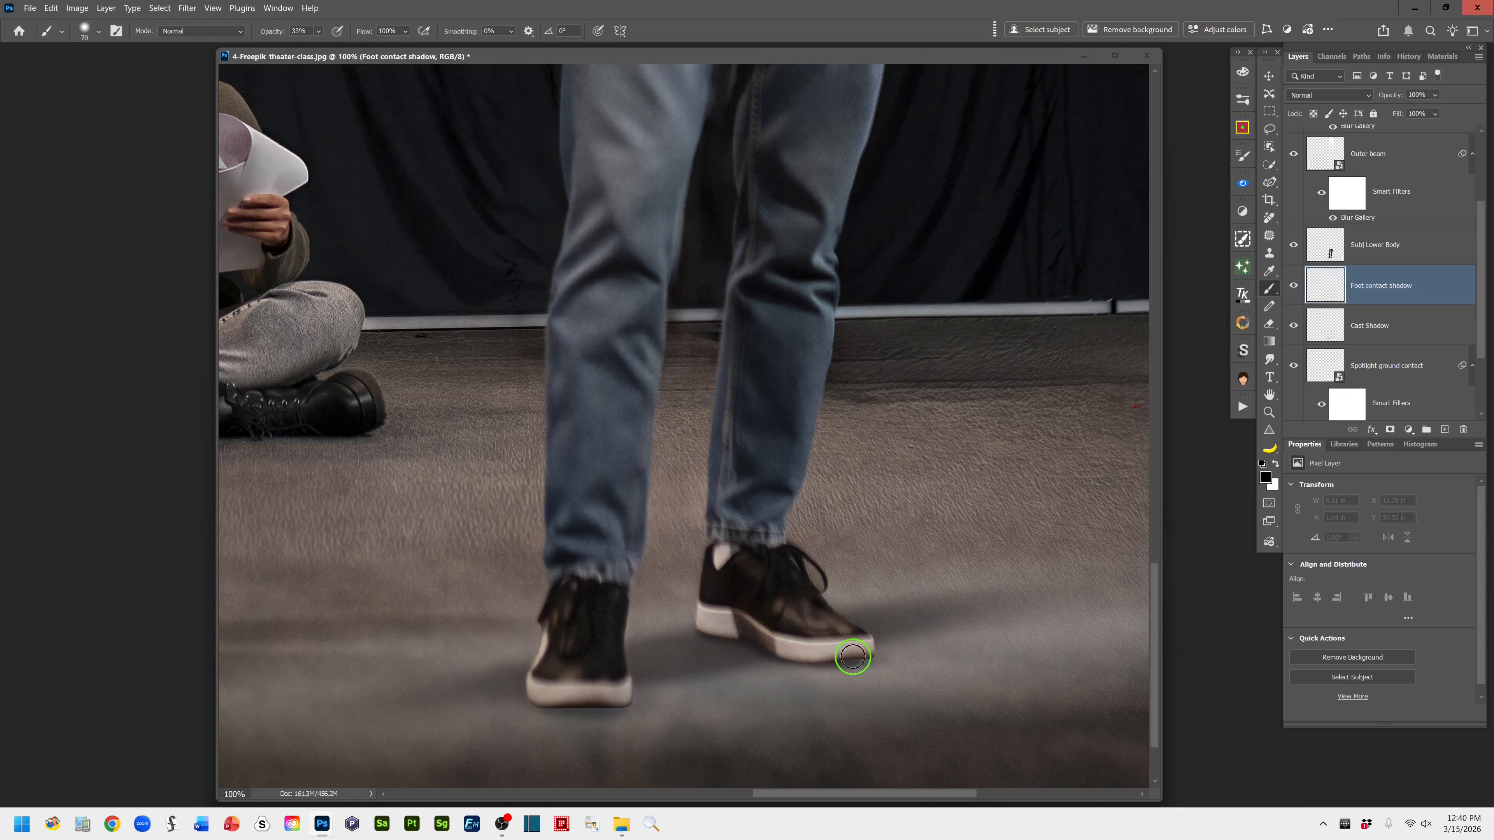
pyautogui.moveTo(863, 656)
pyautogui.mouseDown()
pyautogui.moveTo(602, 648)
pyautogui.moveTo(743, 675)
pyautogui.moveTo(714, 654)
pyautogui.moveTo(671, 653)
pyautogui.mouseUp()
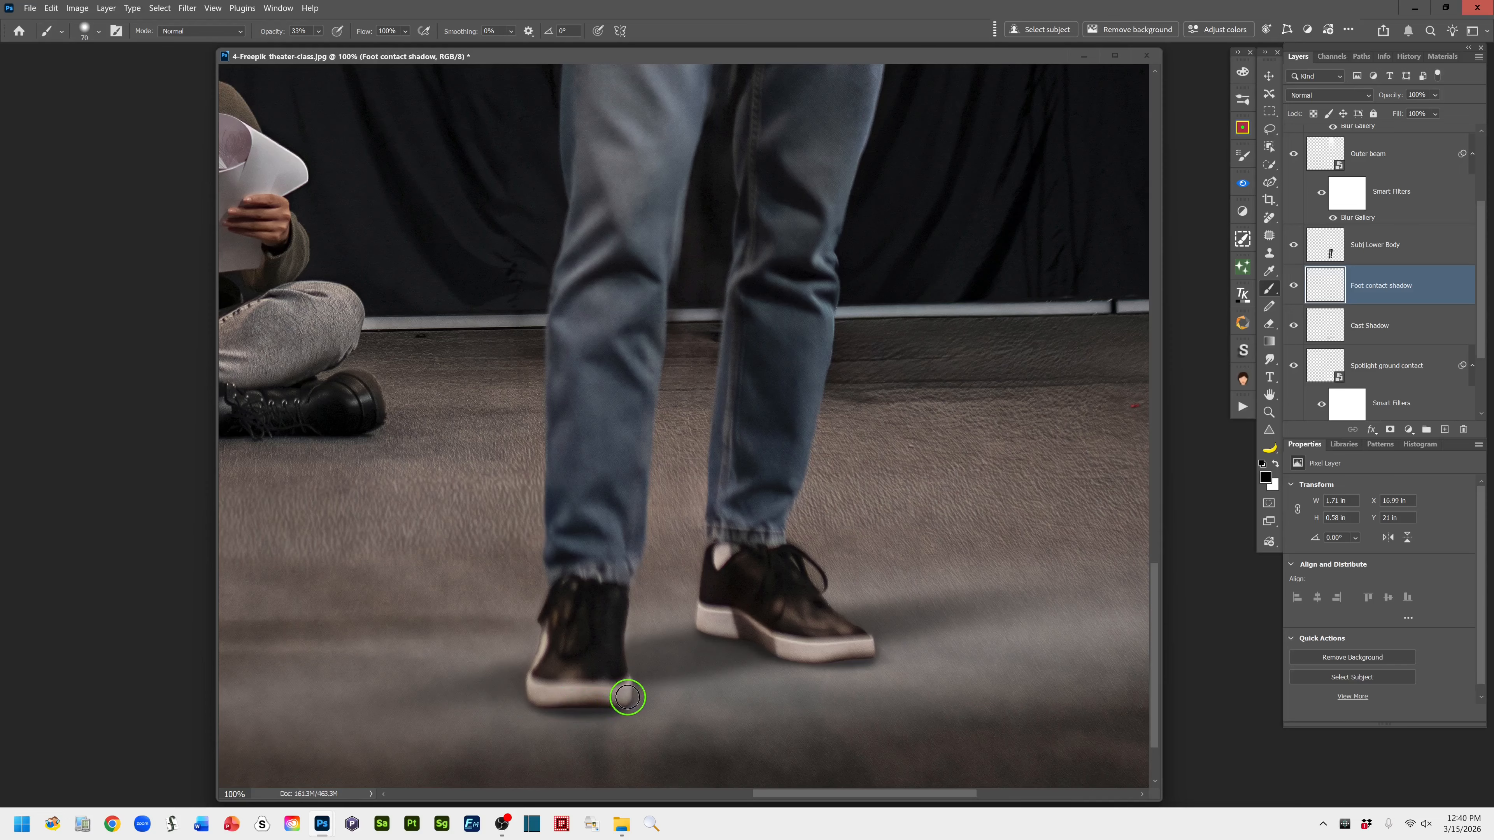
pyautogui.moveTo(627, 695); pyautogui.dragTo(625, 693)
pyautogui.moveTo(768, 648)
pyautogui.mouseDown()
pyautogui.moveTo(706, 634)
pyautogui.moveTo(858, 654)
pyautogui.mouseUp()
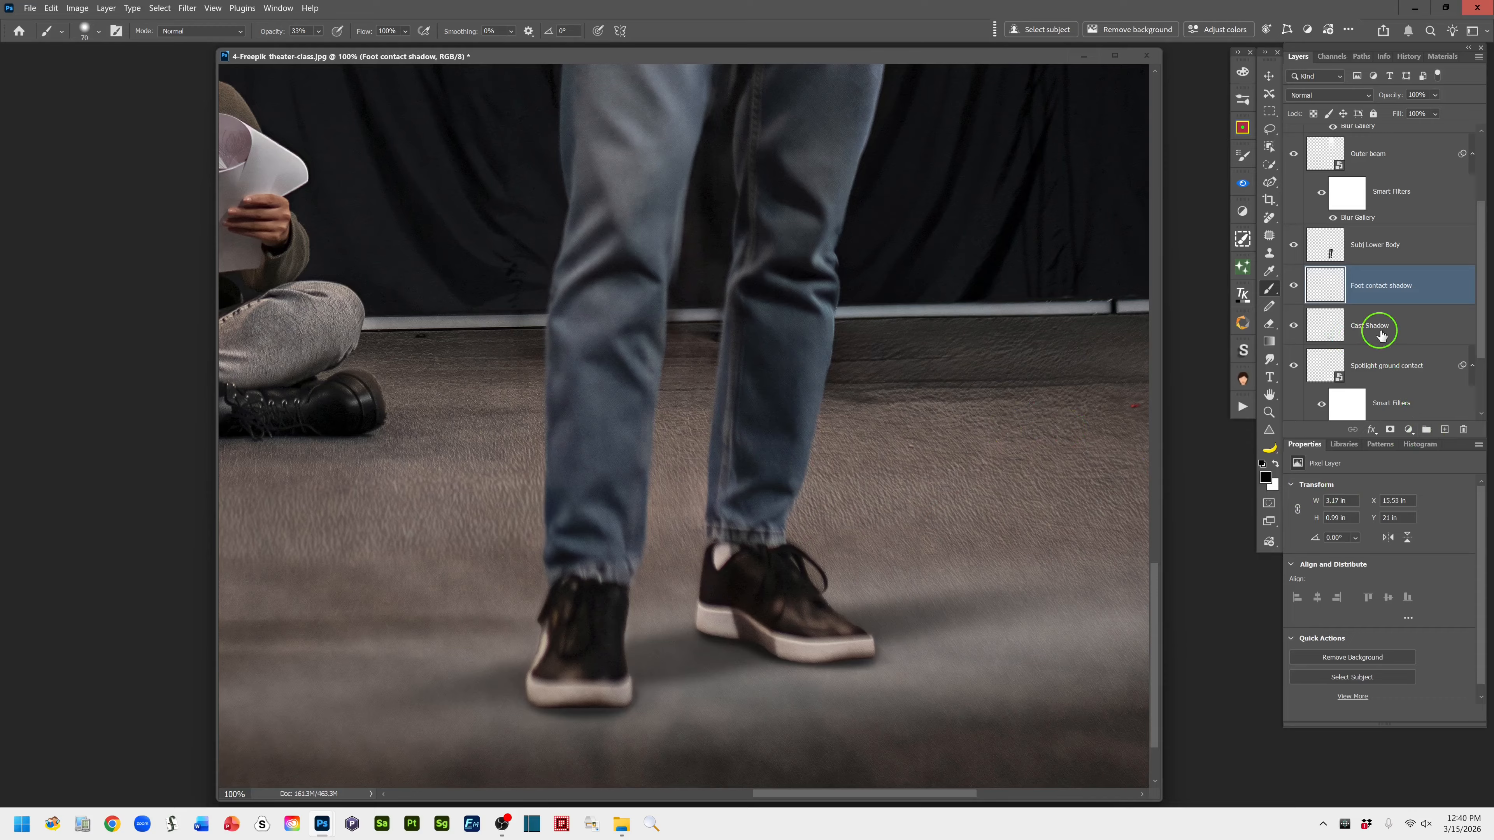
# - Fine-tune the opacity of the Cast Shadow layer and reselect the Foot contact shadow layer
pyautogui.click(1408, 328)
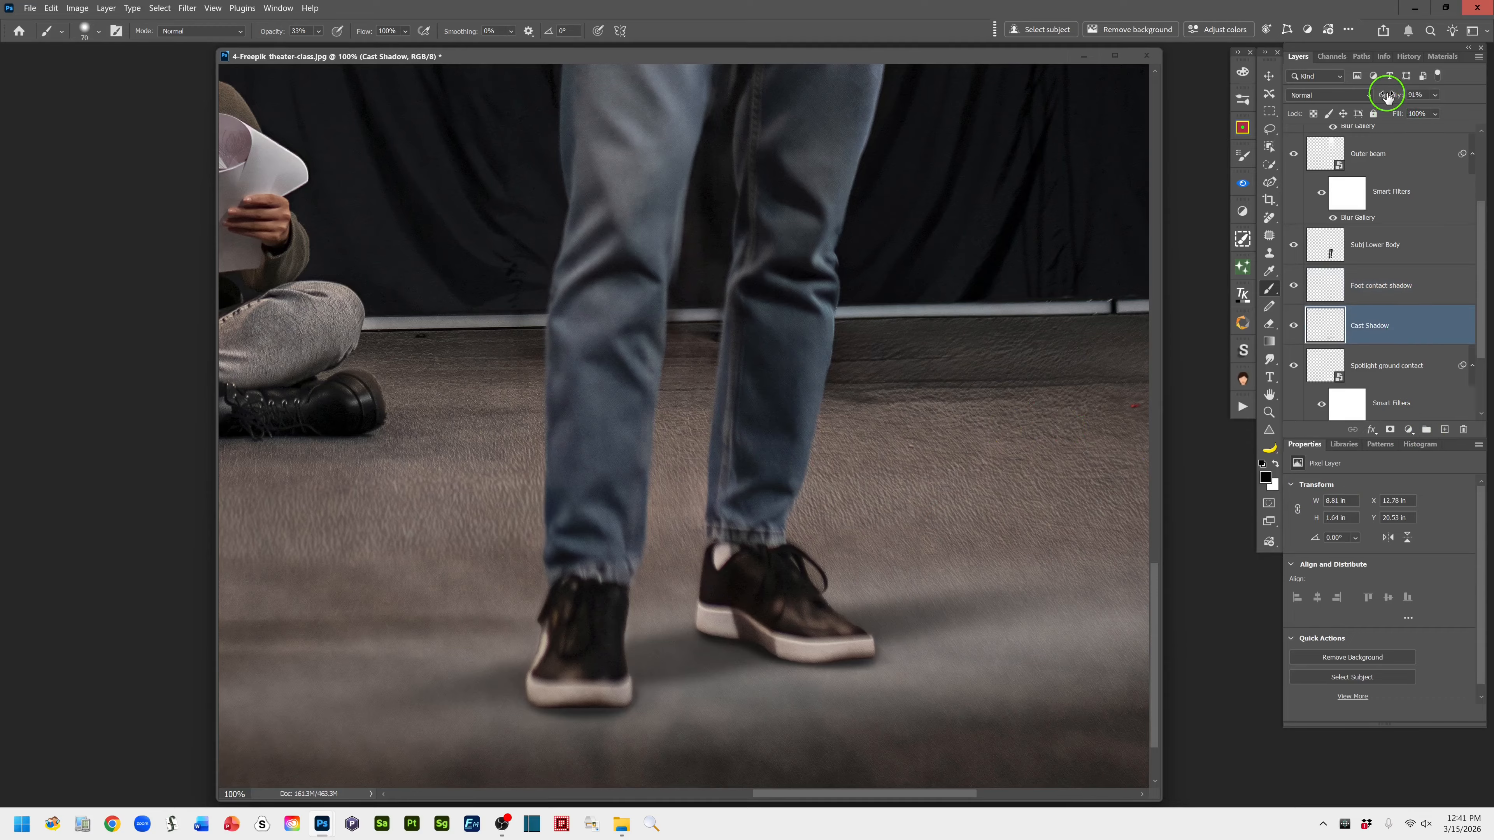
pyautogui.moveTo(1387, 98); pyautogui.dragTo(1396, 97)
pyautogui.click(1427, 284)
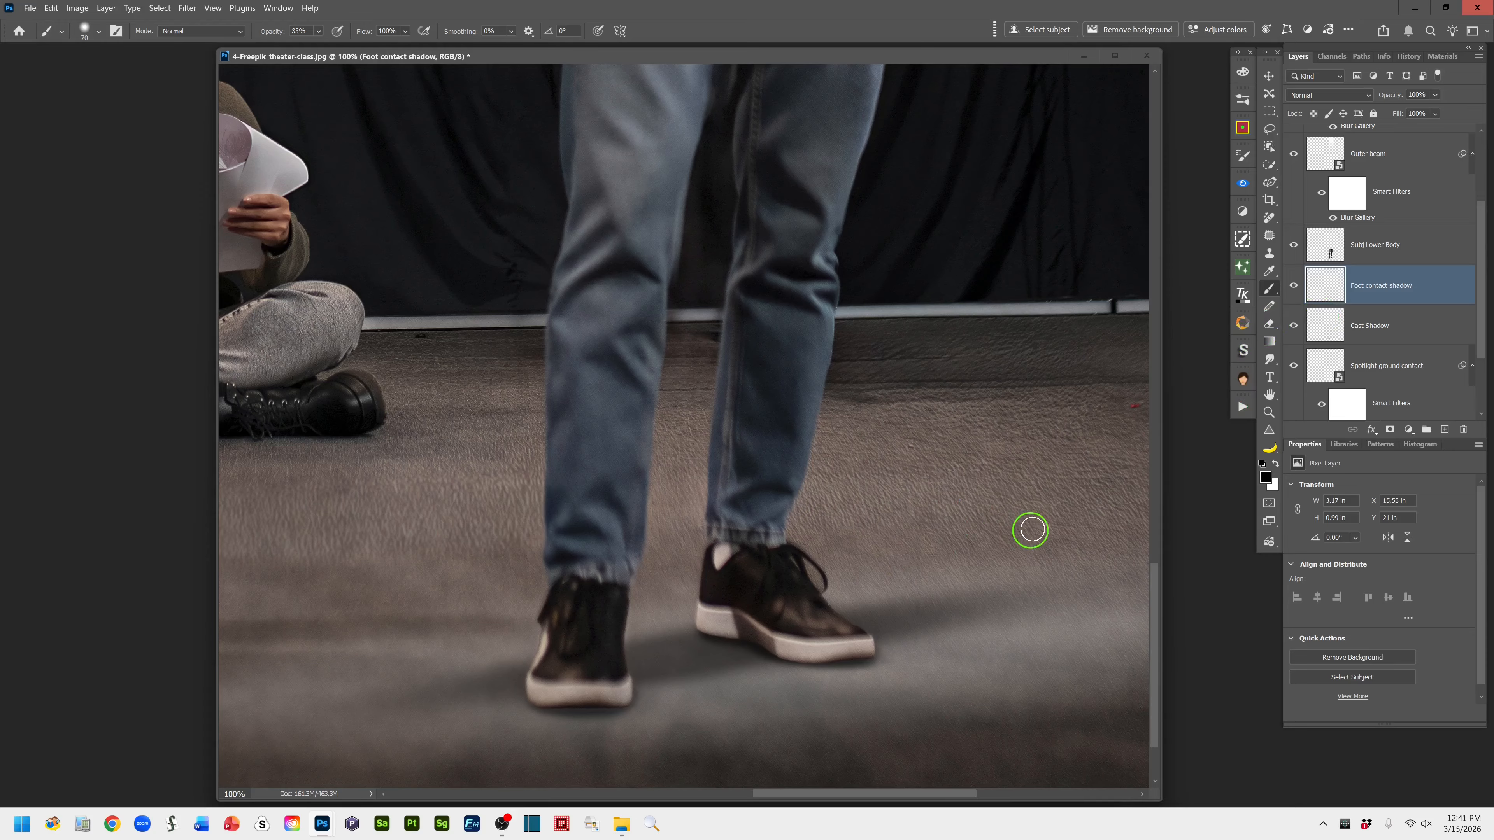
# - Duplicate the Subj Lower Body layer and name the copy "Shadow on lower body"
pyautogui.scroll(-3, 1033, 528)
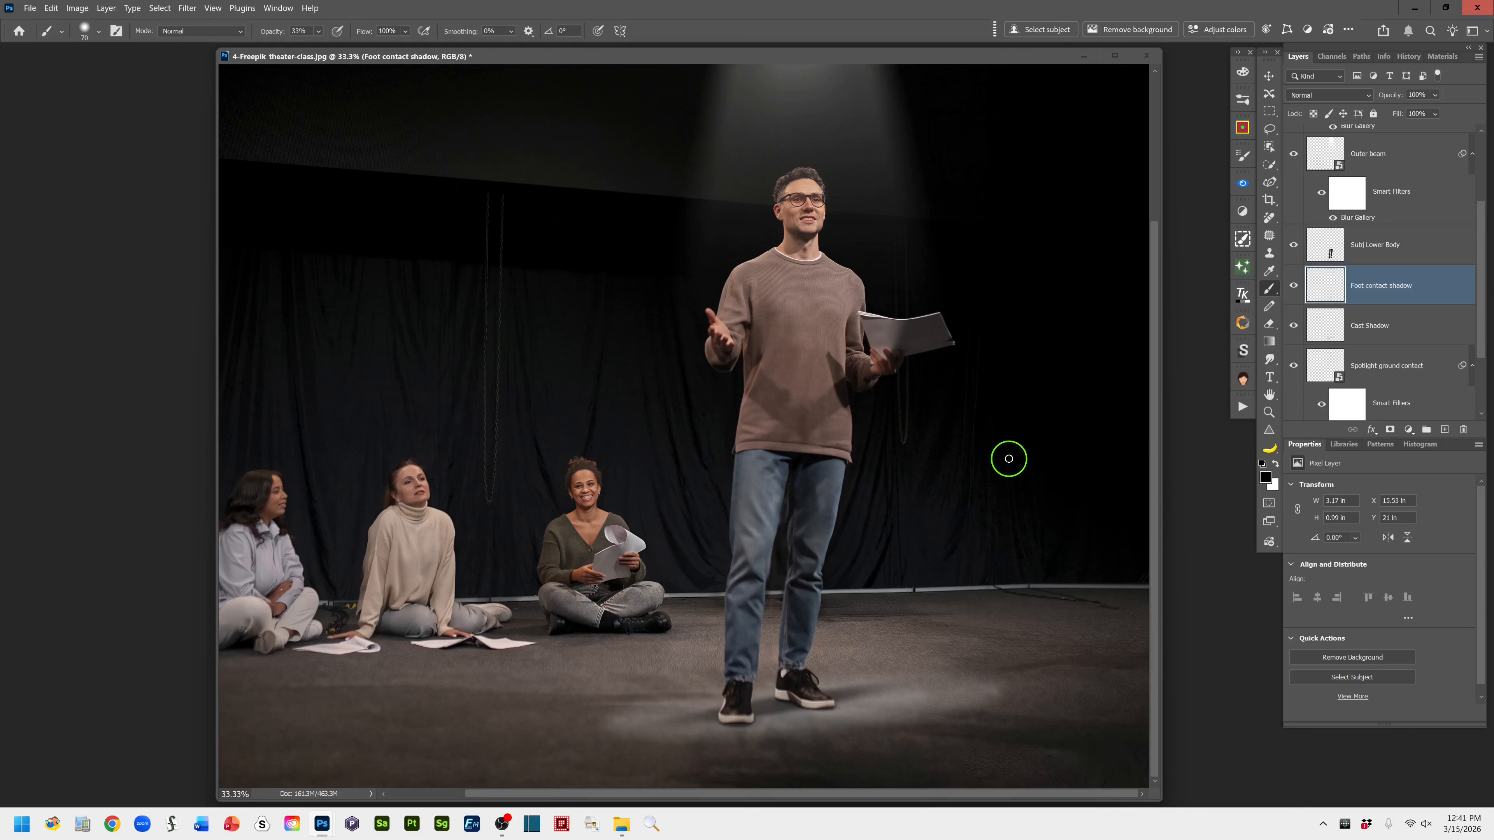
pyautogui.press('l')
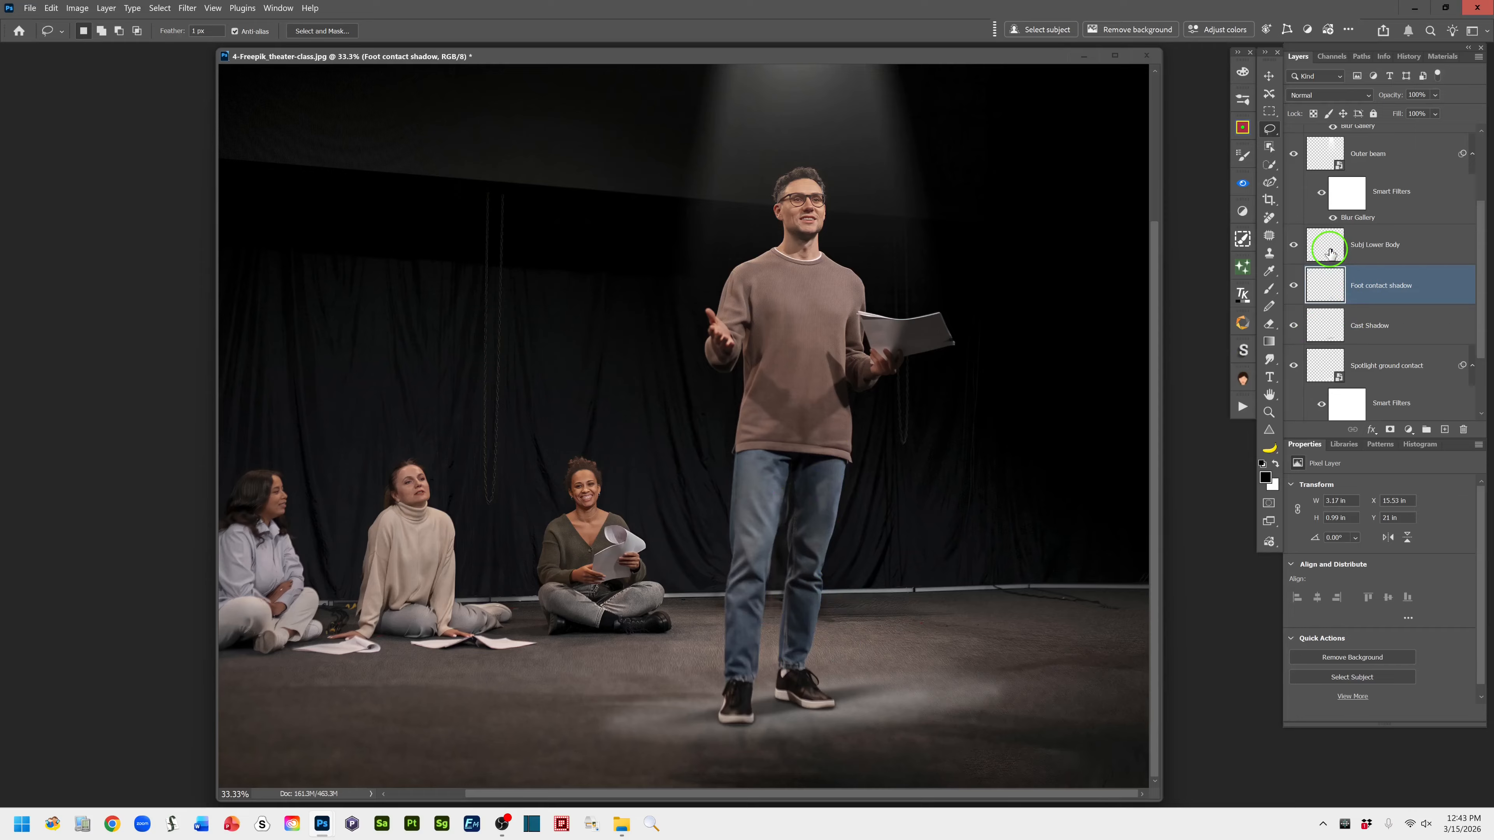
pyautogui.moveTo(1331, 252); pyautogui.dragTo(1381, 278)
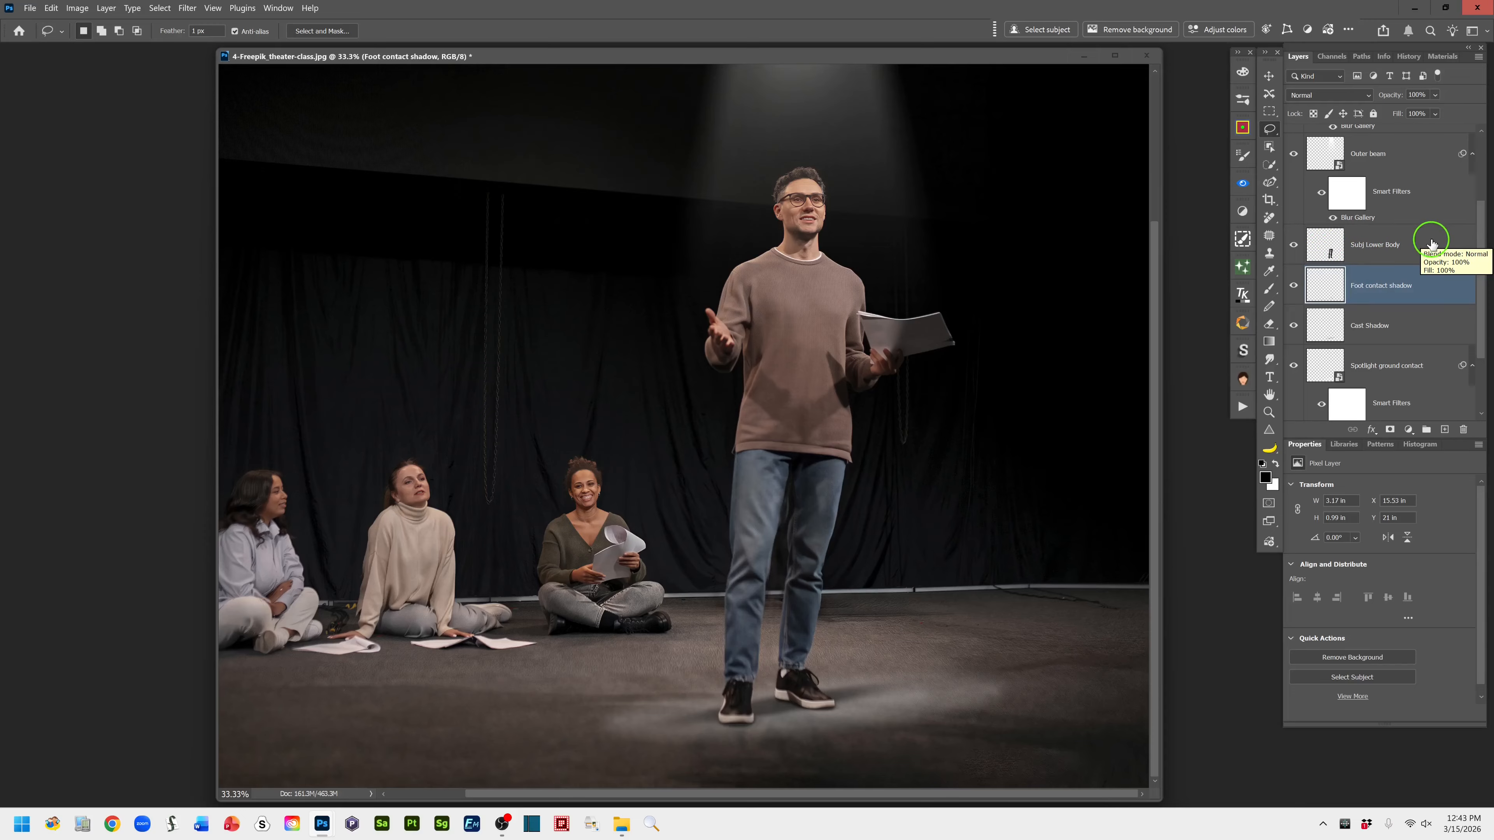
pyautogui.click(1431, 244)
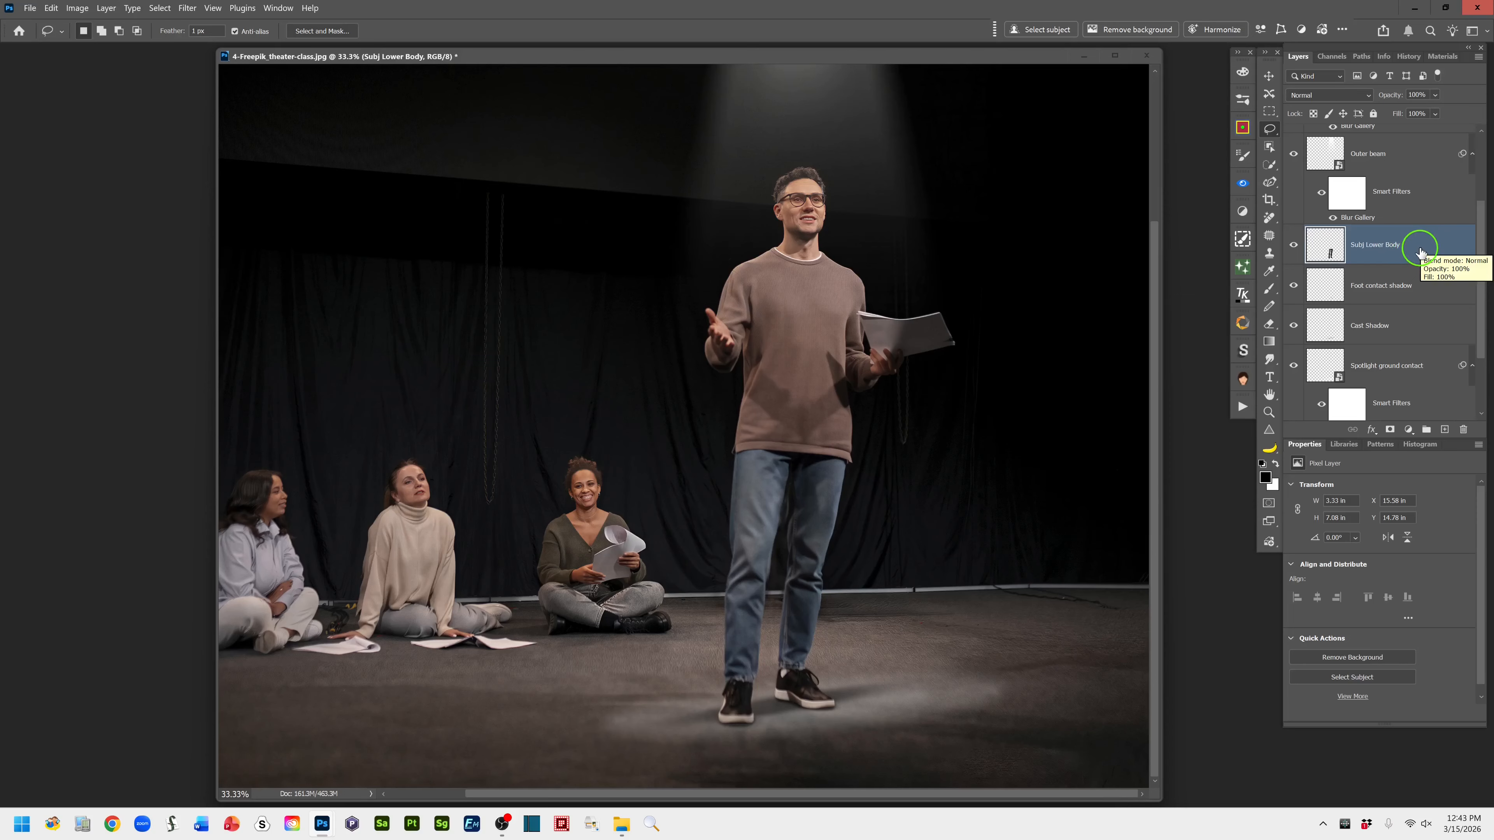
pyautogui.moveTo(1424, 252); pyautogui.dragTo(1443, 430)
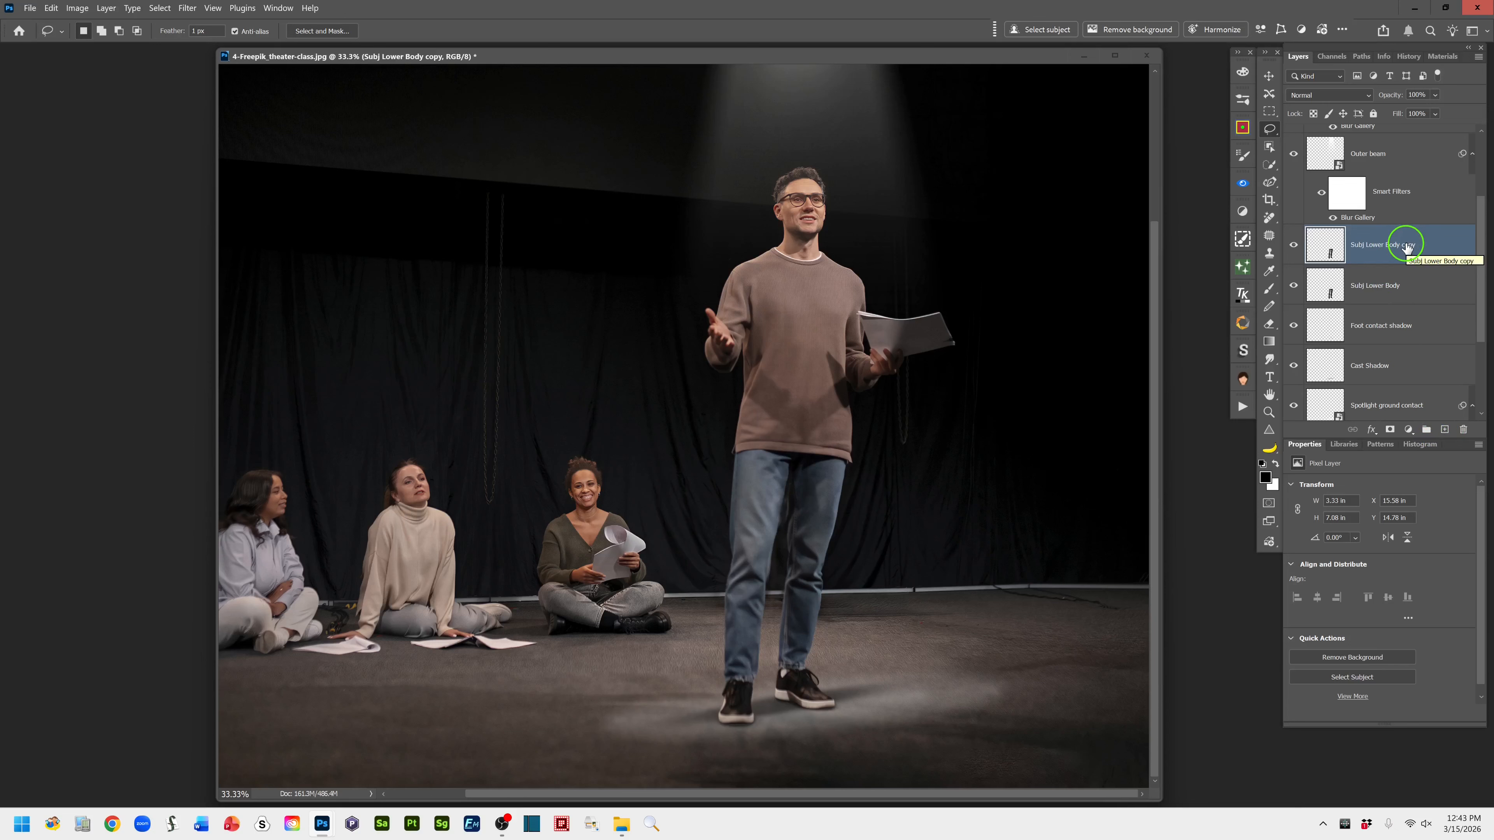
pyautogui.doubleClick(1367, 246)
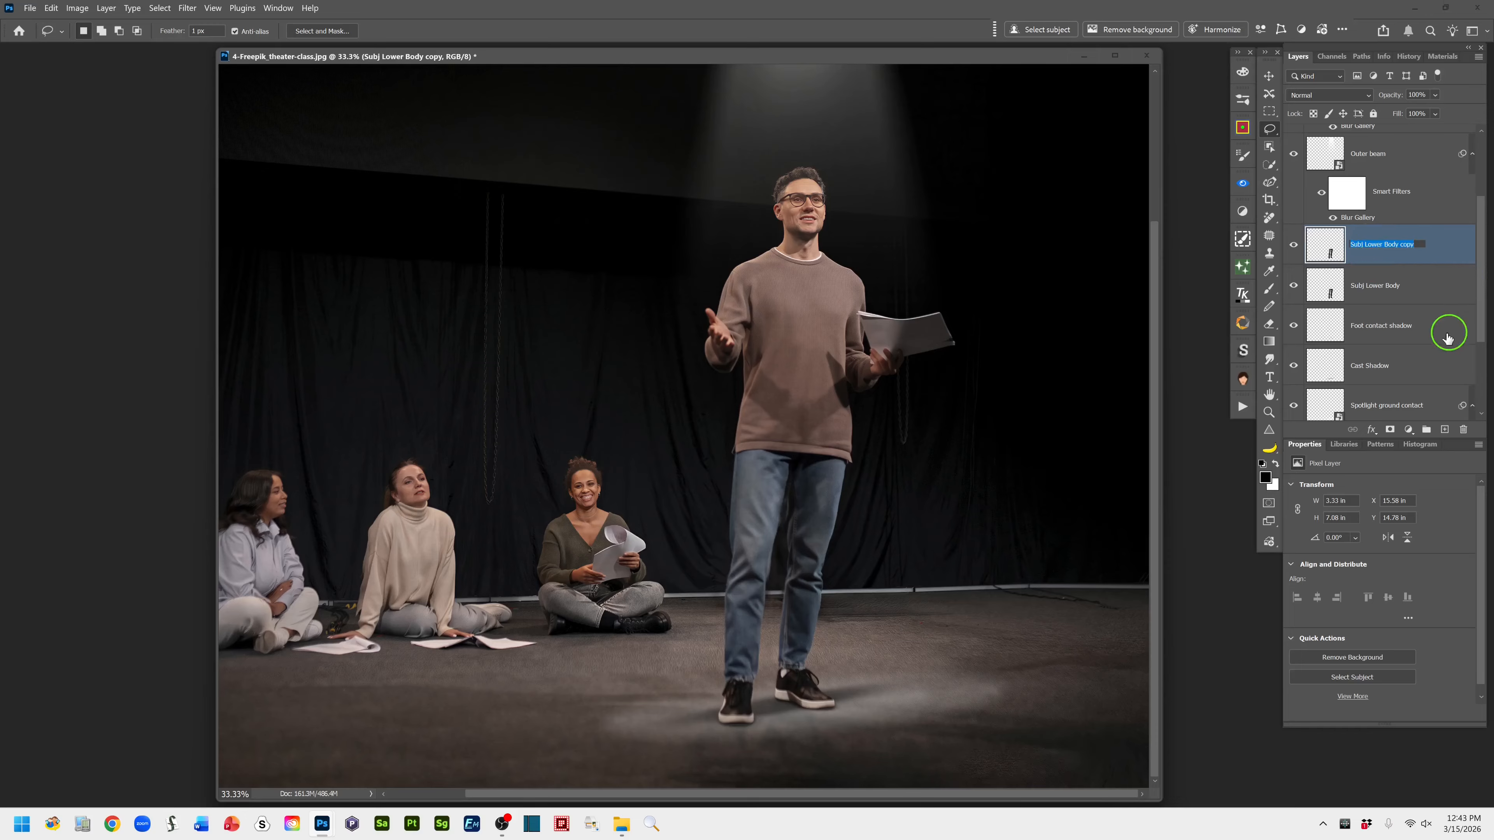
pyautogui.write('S')
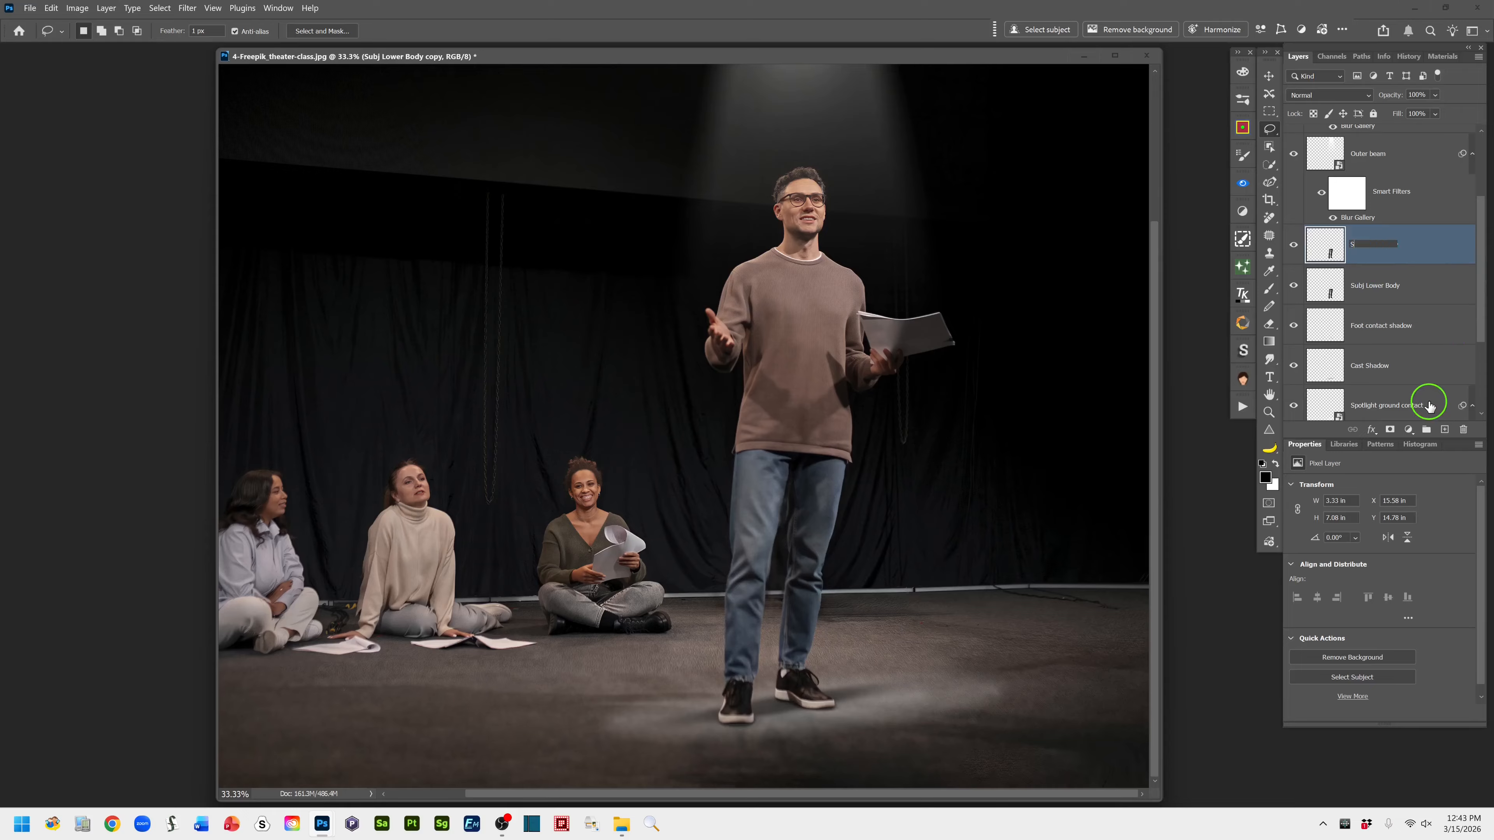
pyautogui.write('hadow on lower body')
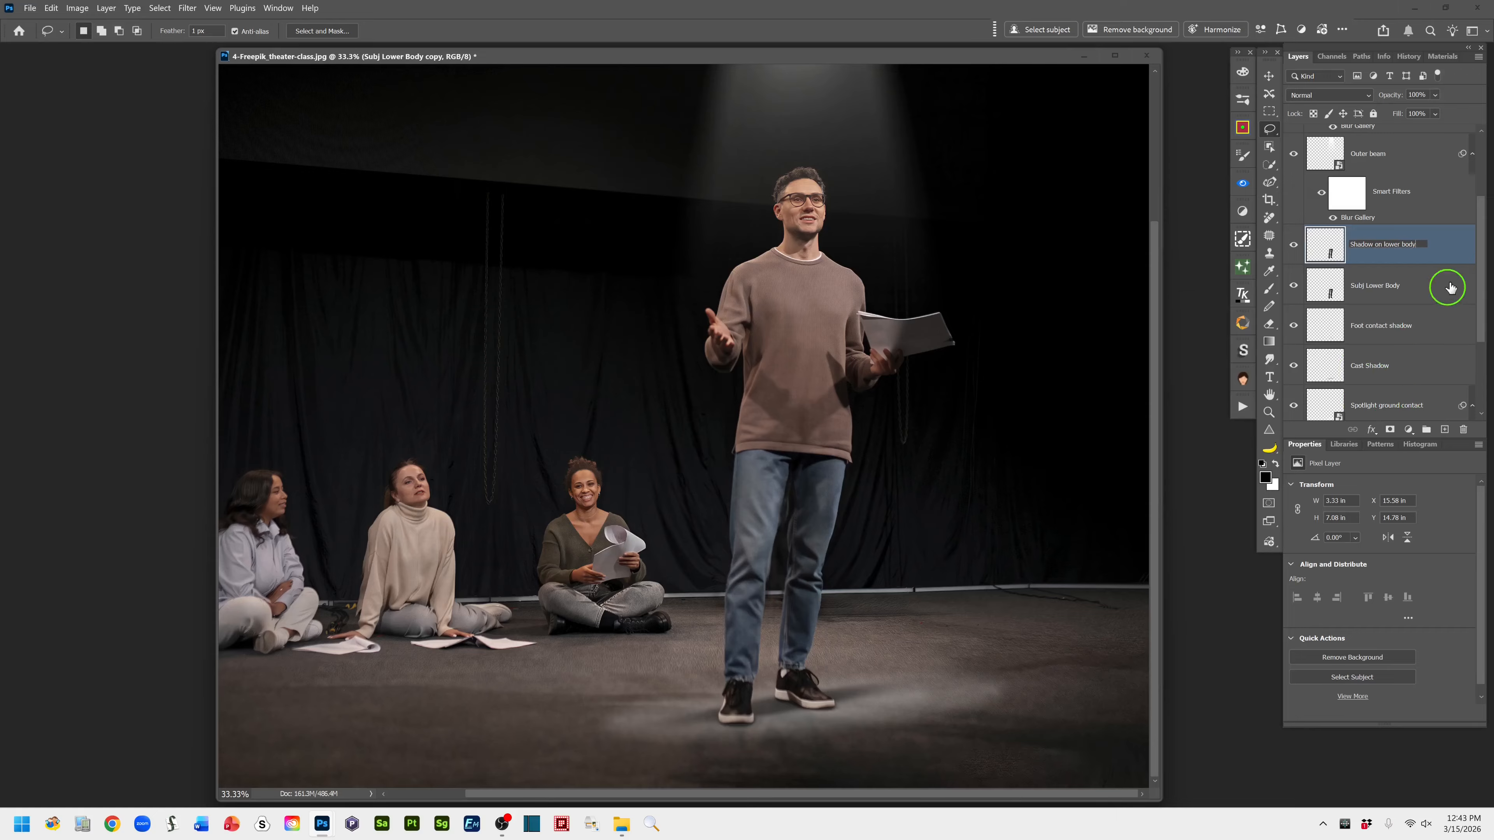
pyautogui.click(1444, 242)
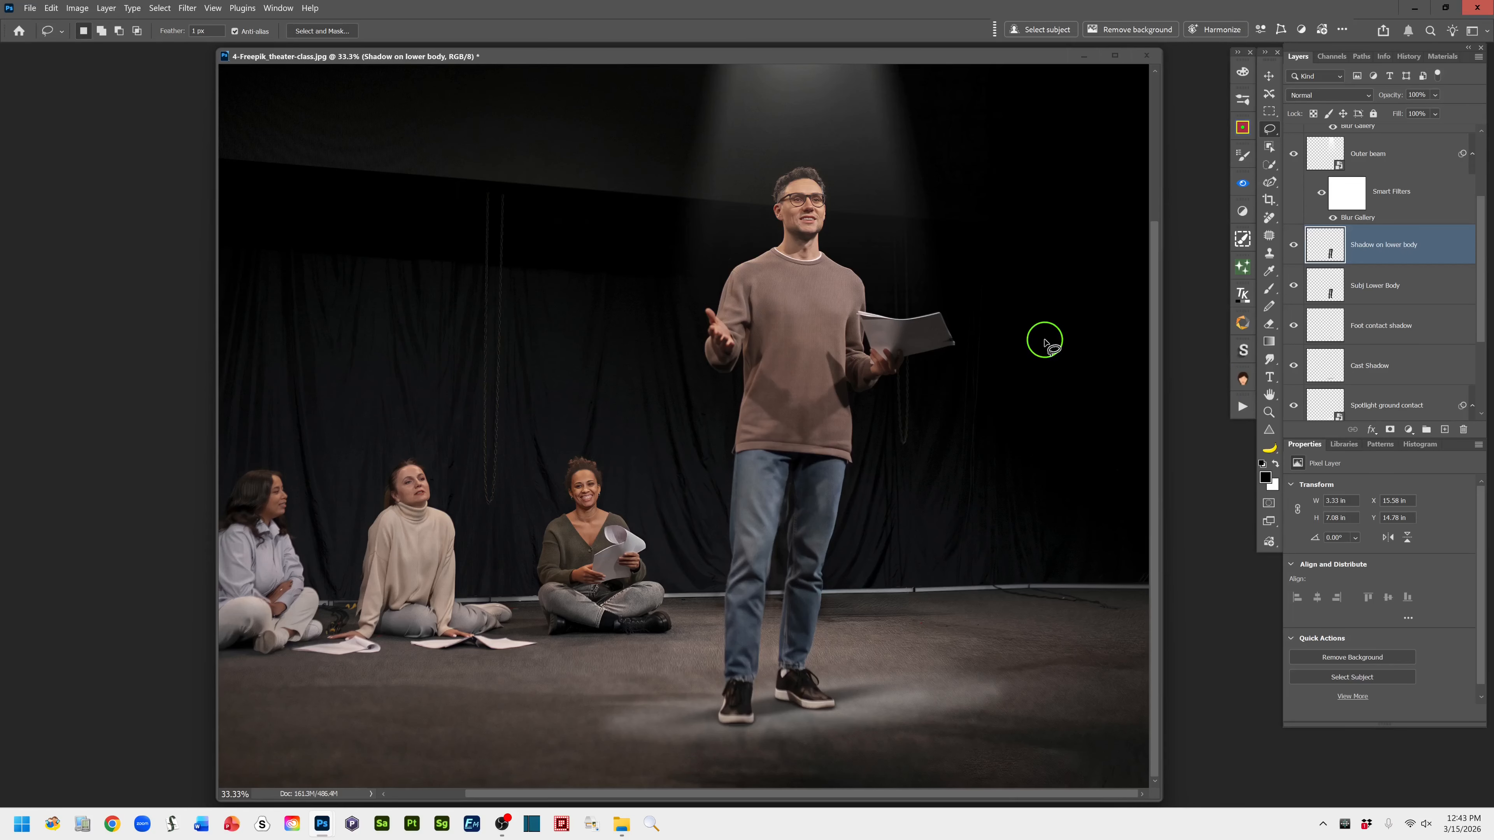
# - Darken the Shadow on lower body layer with Levels by lowering the white output level to 147
pyautogui.hotkey('ctrl', 'l')
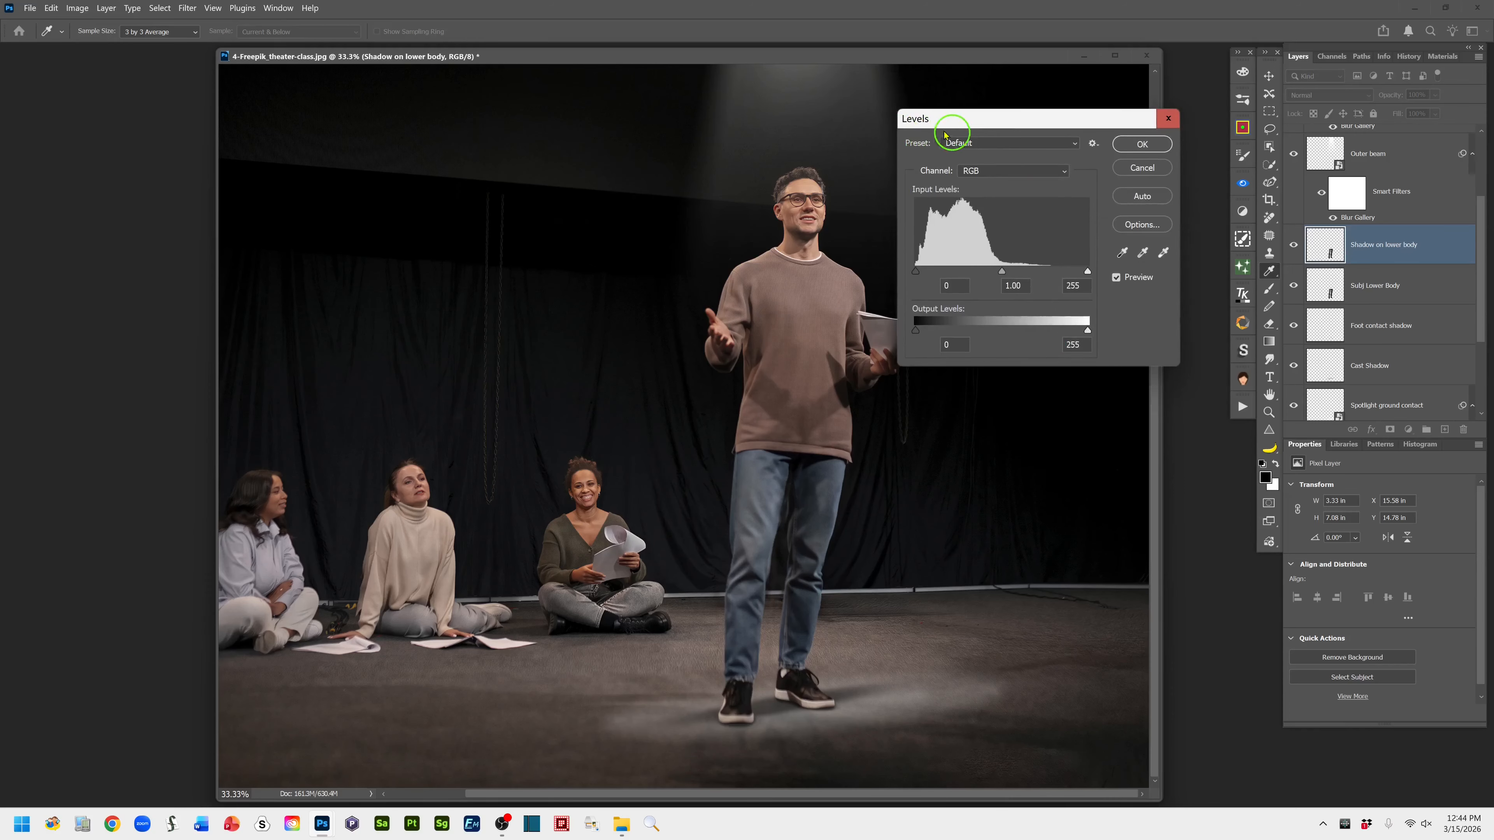
pyautogui.moveTo(864, 57); pyautogui.dragTo(774, 60)
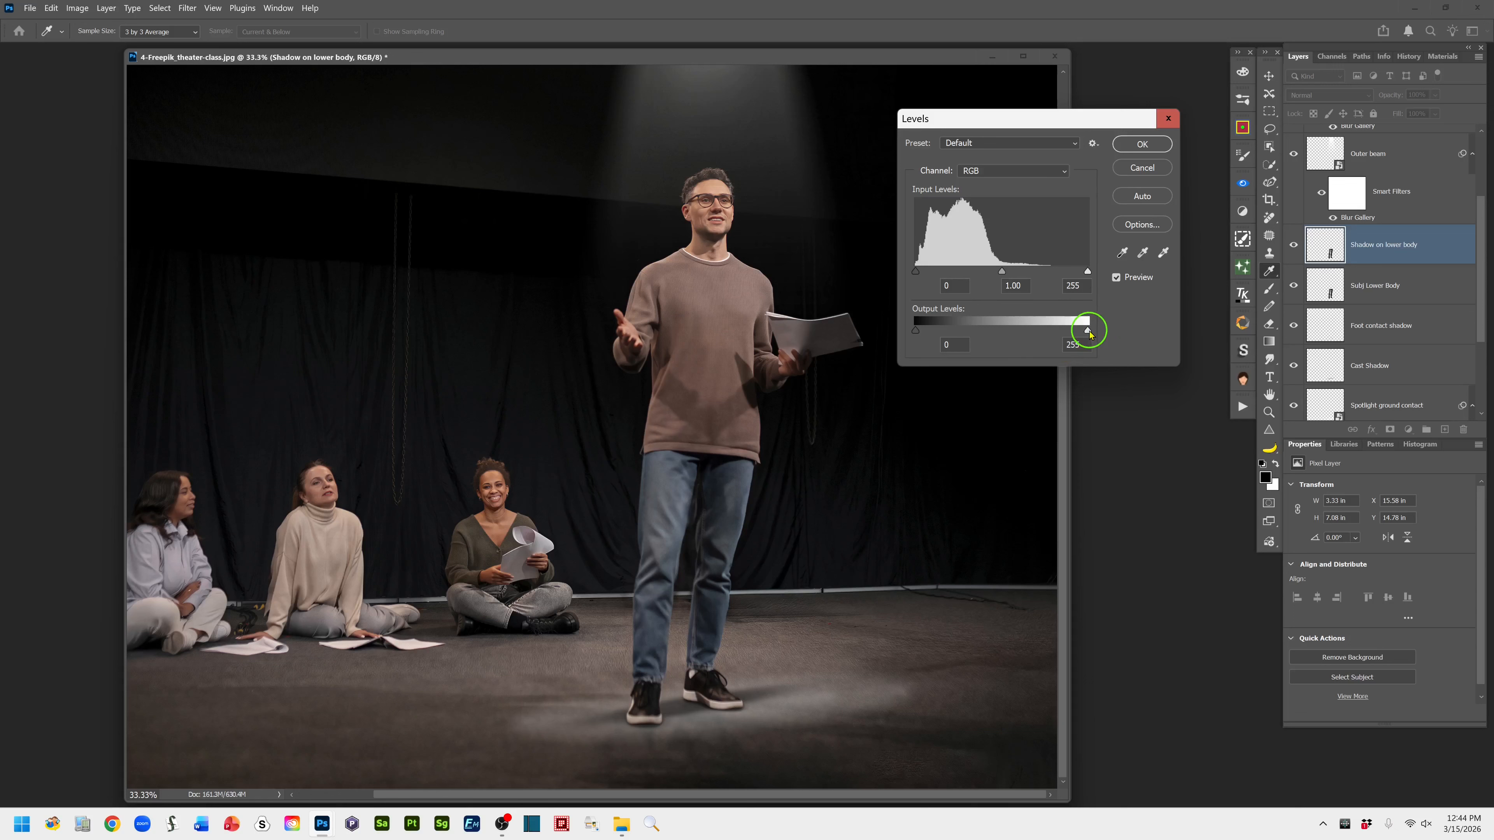
pyautogui.moveTo(1079, 333); pyautogui.dragTo(1015, 356)
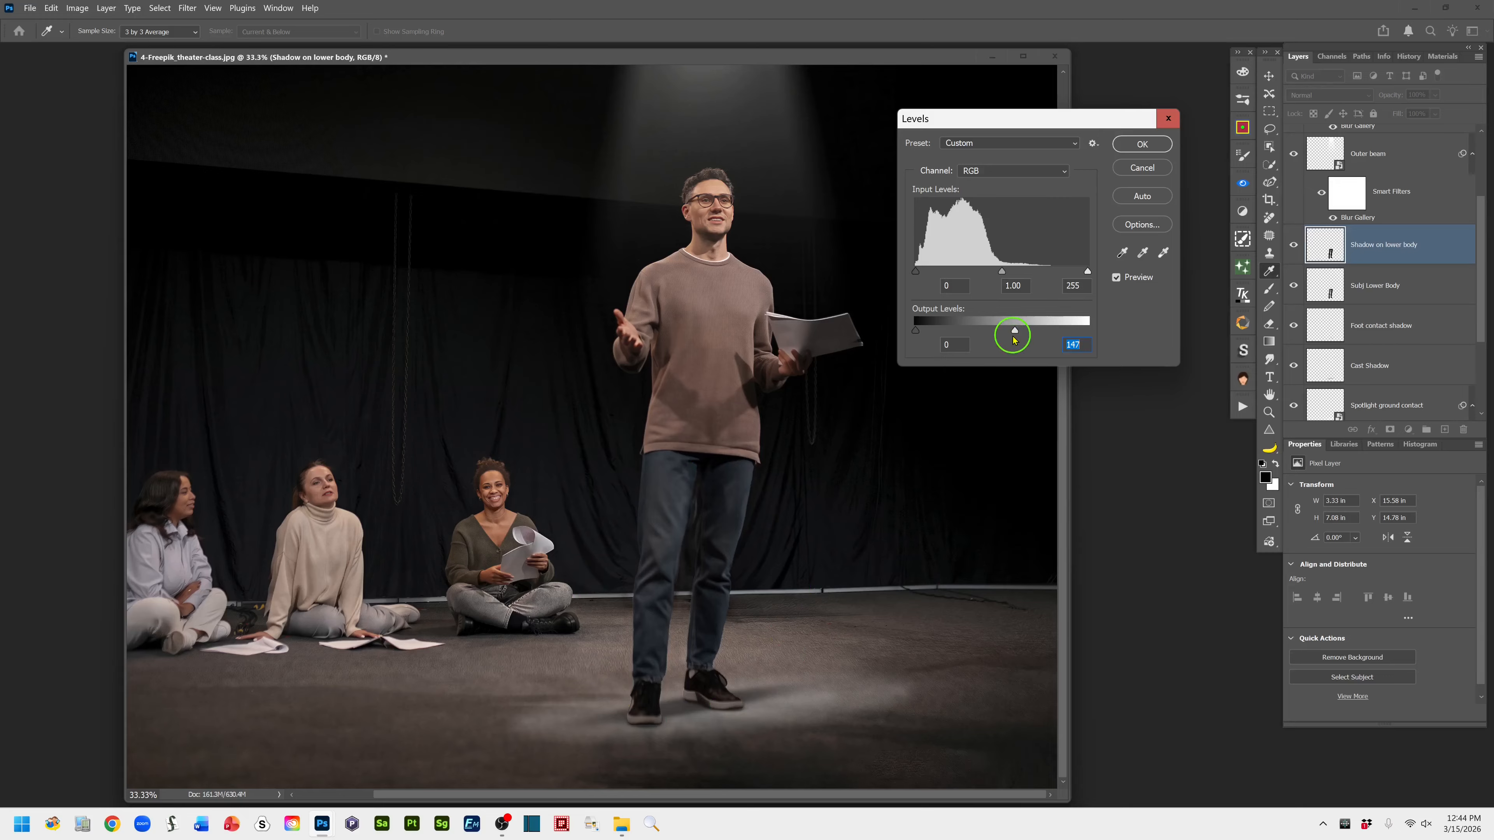
# - Raise the Levels output white point to about 201 for the lower-body shadow layer and apply the adjustment
pyautogui.moveTo(1016, 334); pyautogui.dragTo(1021, 333)
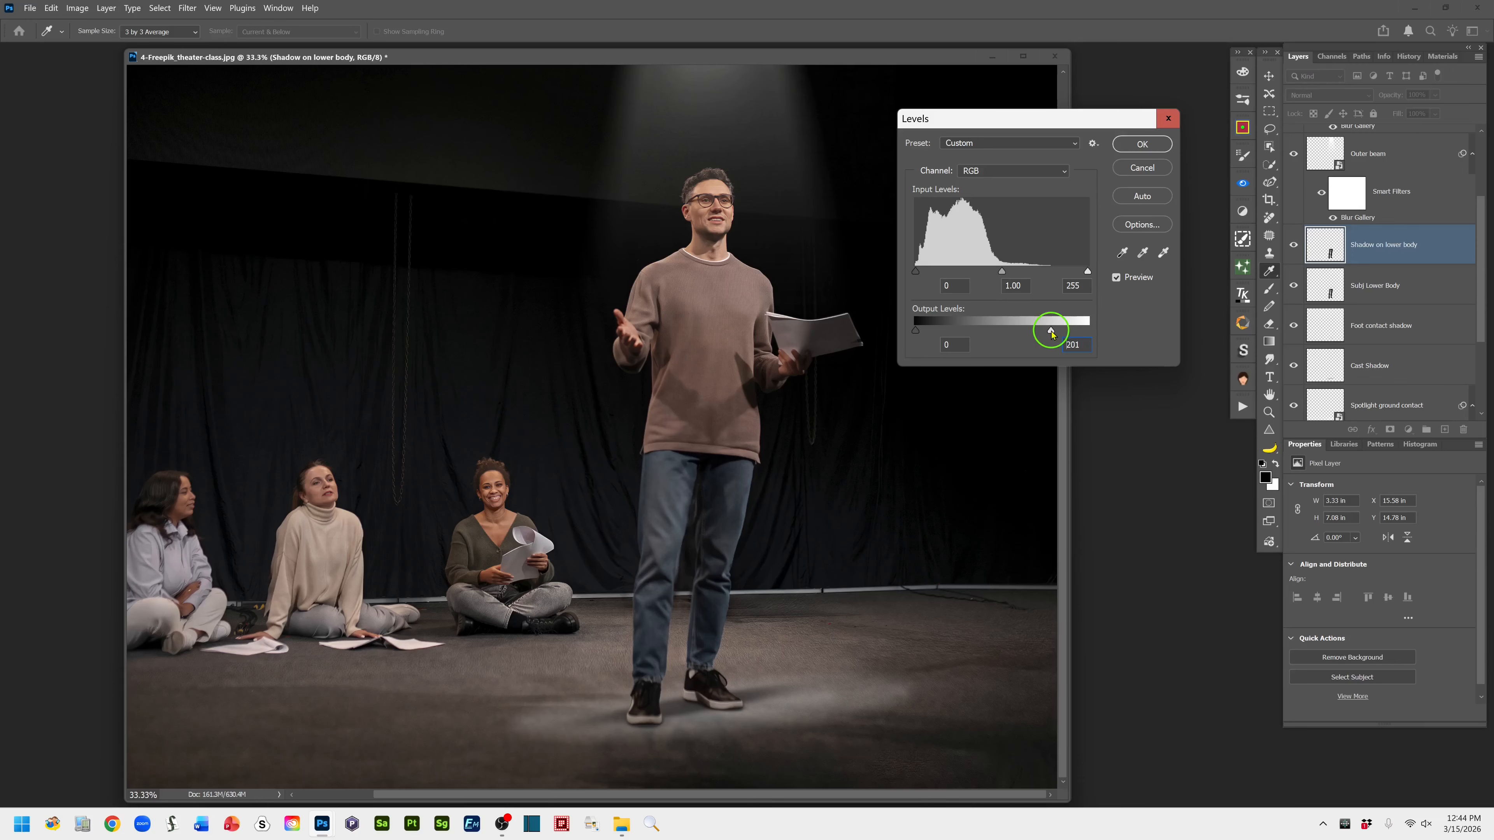
pyautogui.click(1052, 333)
pyautogui.click(1142, 144)
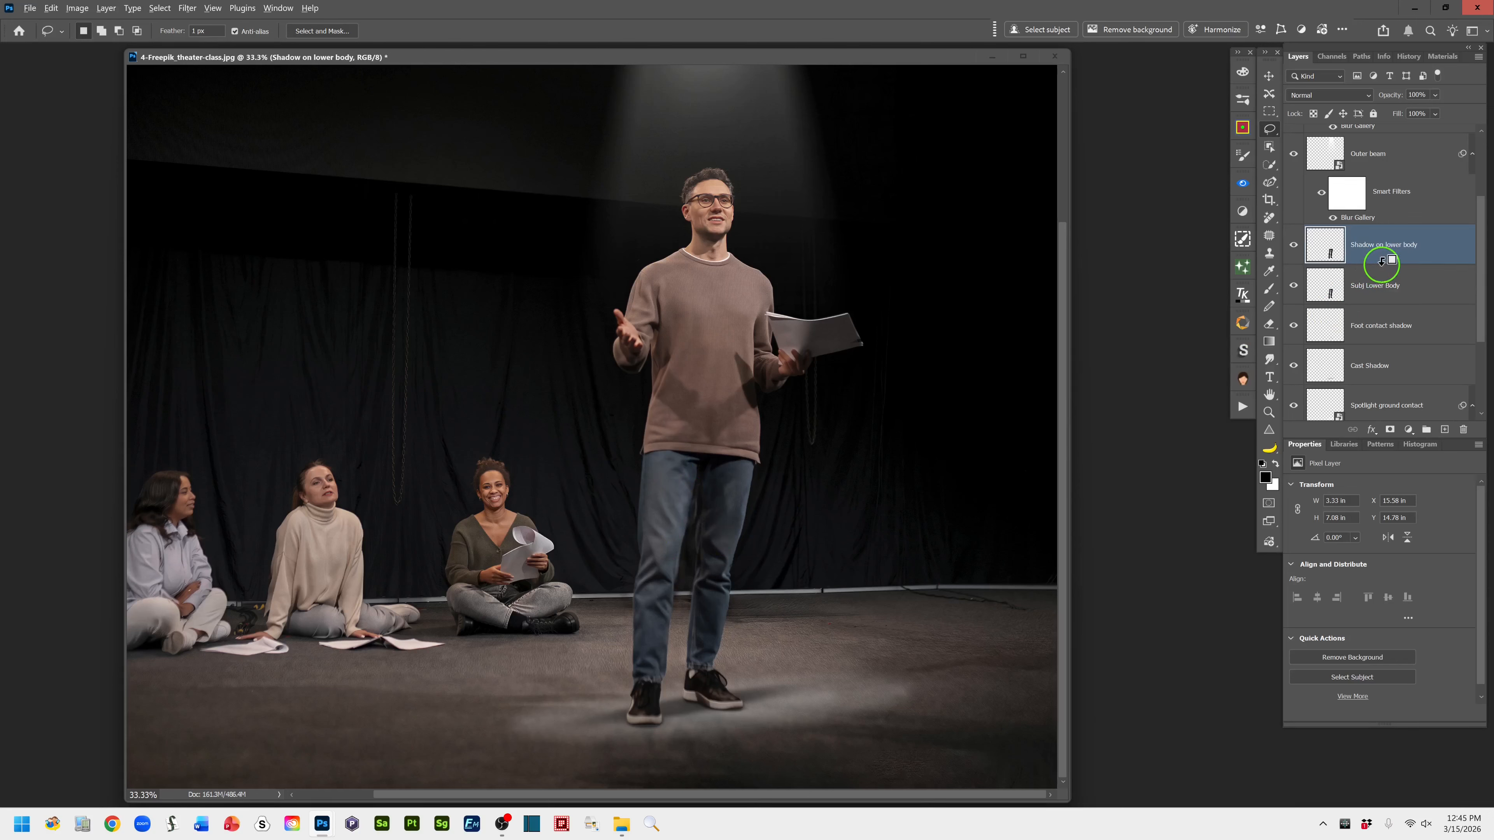
# - Add a black mask to the lower-body shadow layer and set up a soft white brush with 0% hardness and 50% flow
pyautogui.keyDown('alt'); pyautogui.click(1391, 434); pyautogui.keyUp('alt')
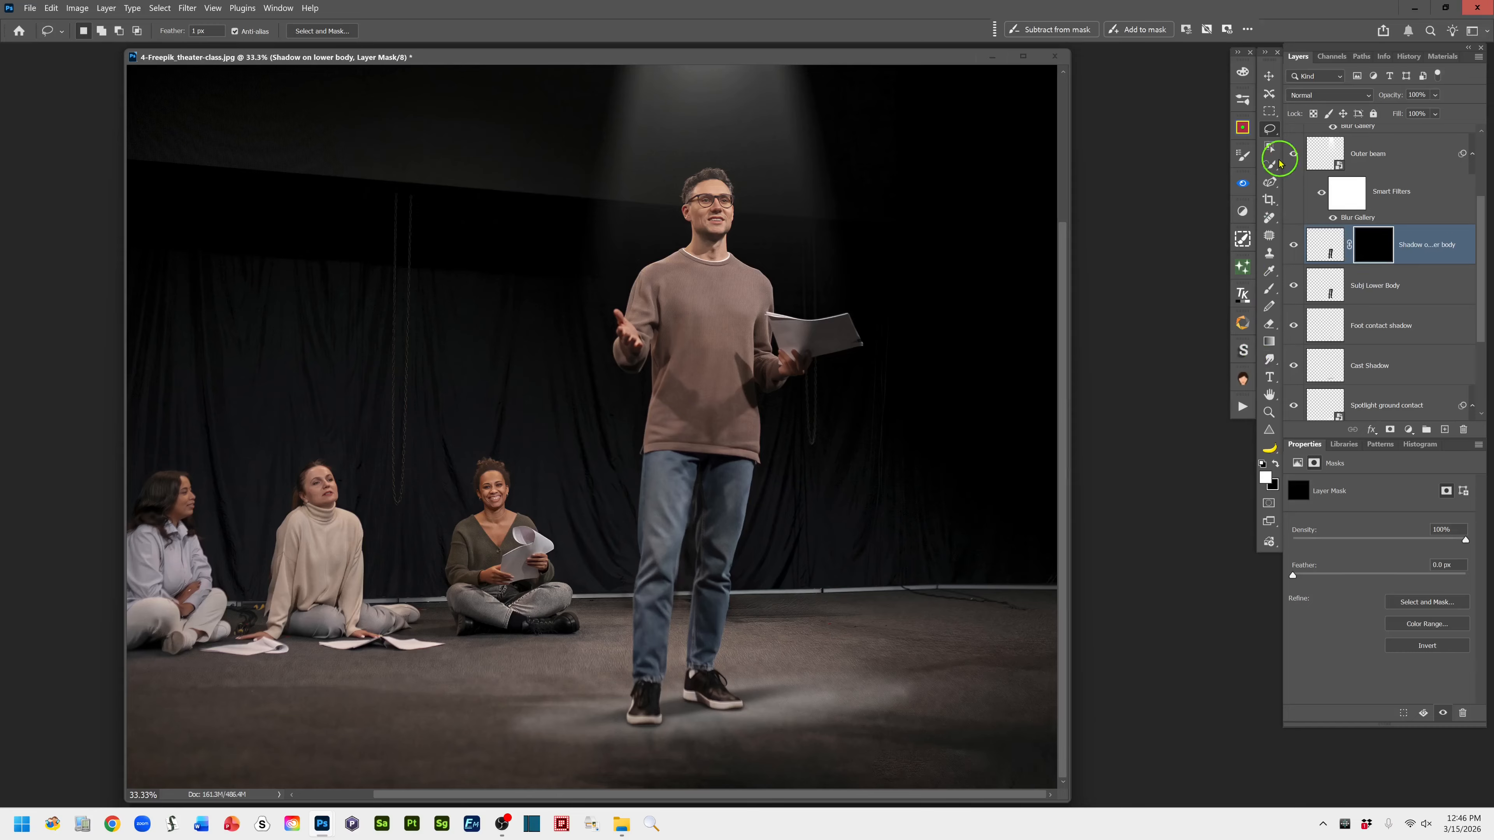
pyautogui.click(1269, 290)
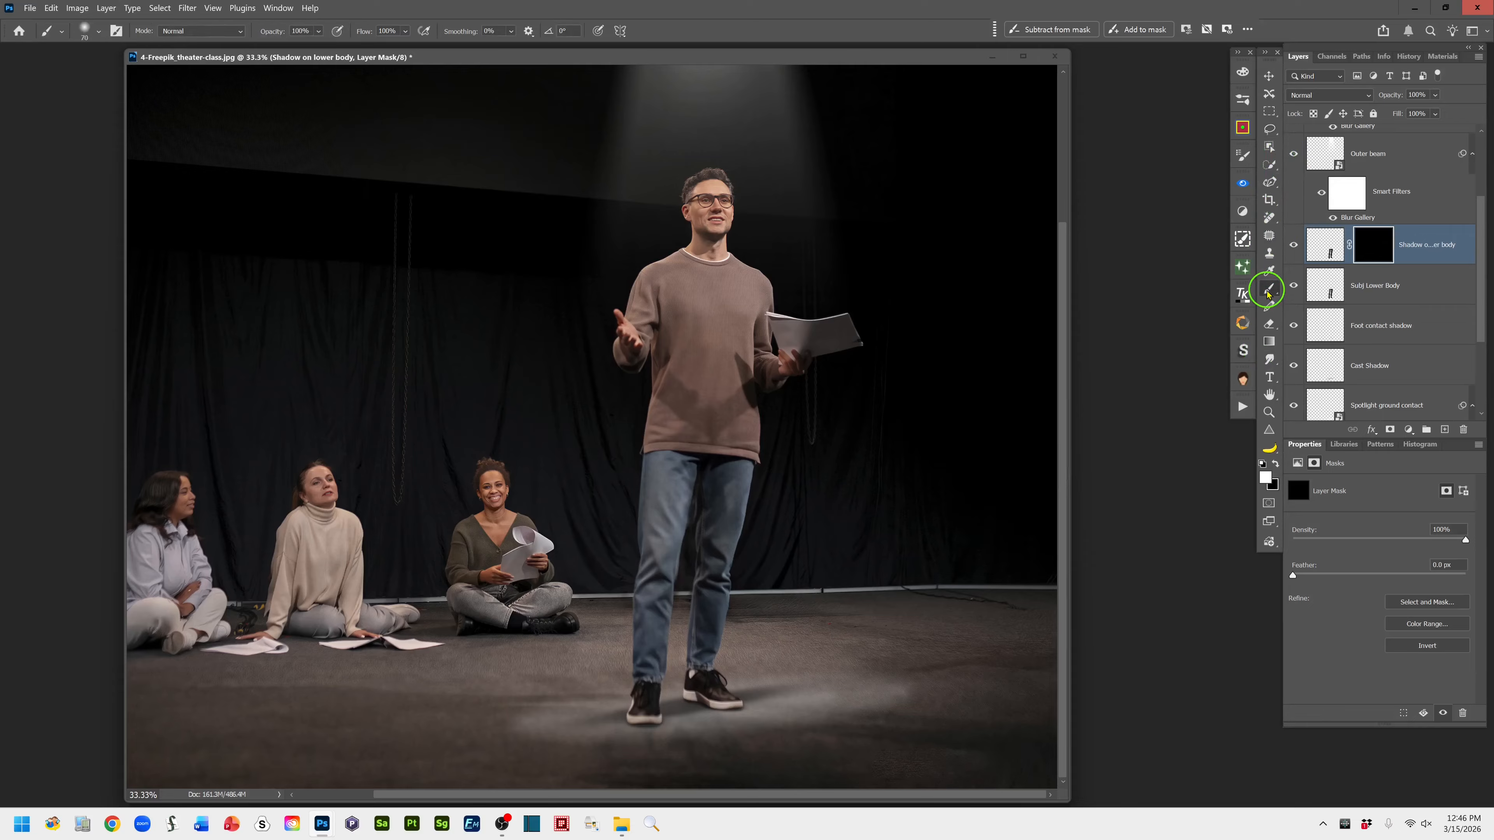
pyautogui.click(100, 35)
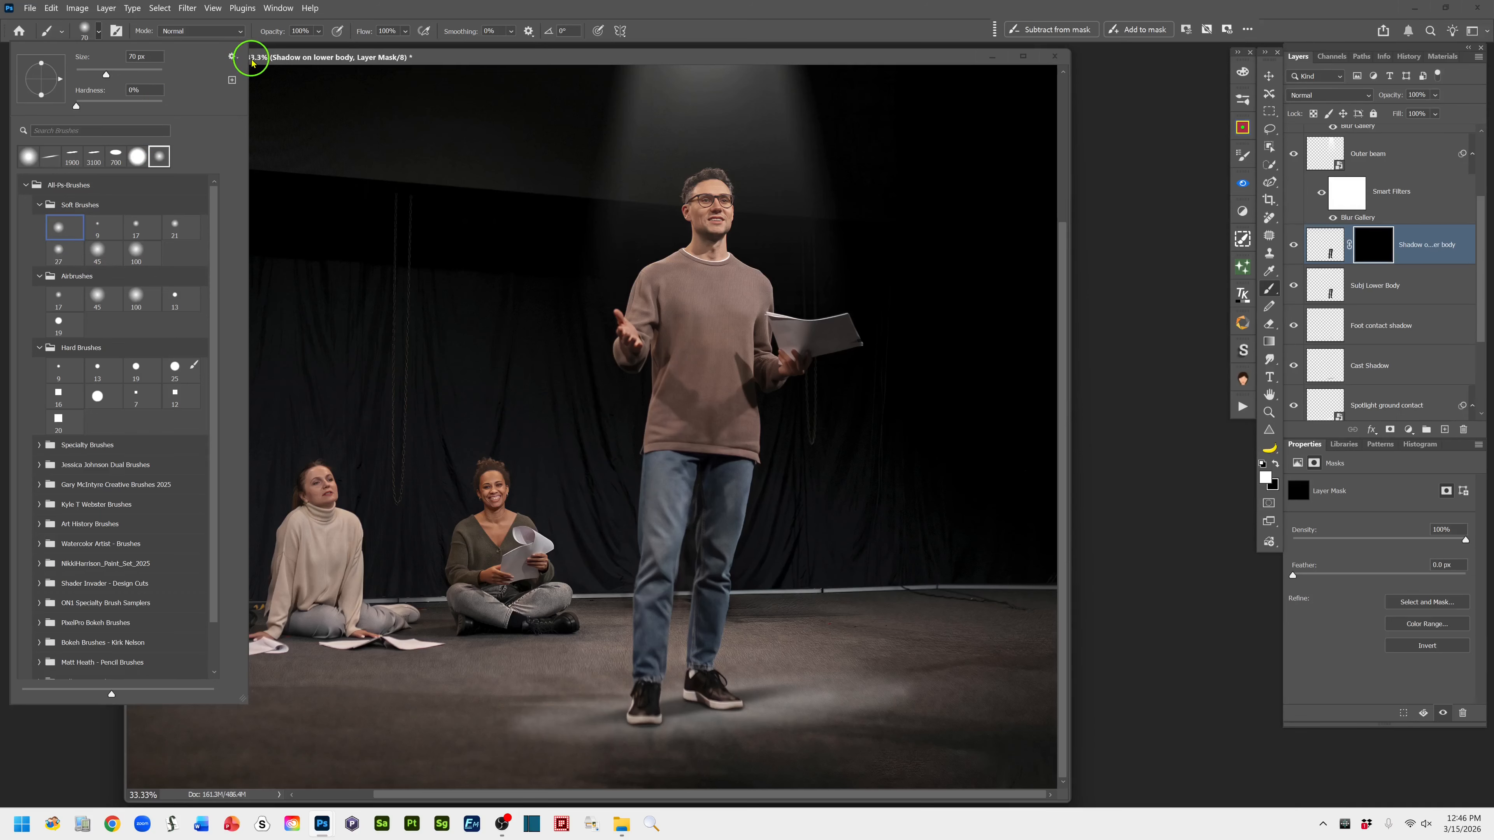
pyautogui.click(366, 35)
pyautogui.moveTo(365, 35); pyautogui.dragTo(361, 36)
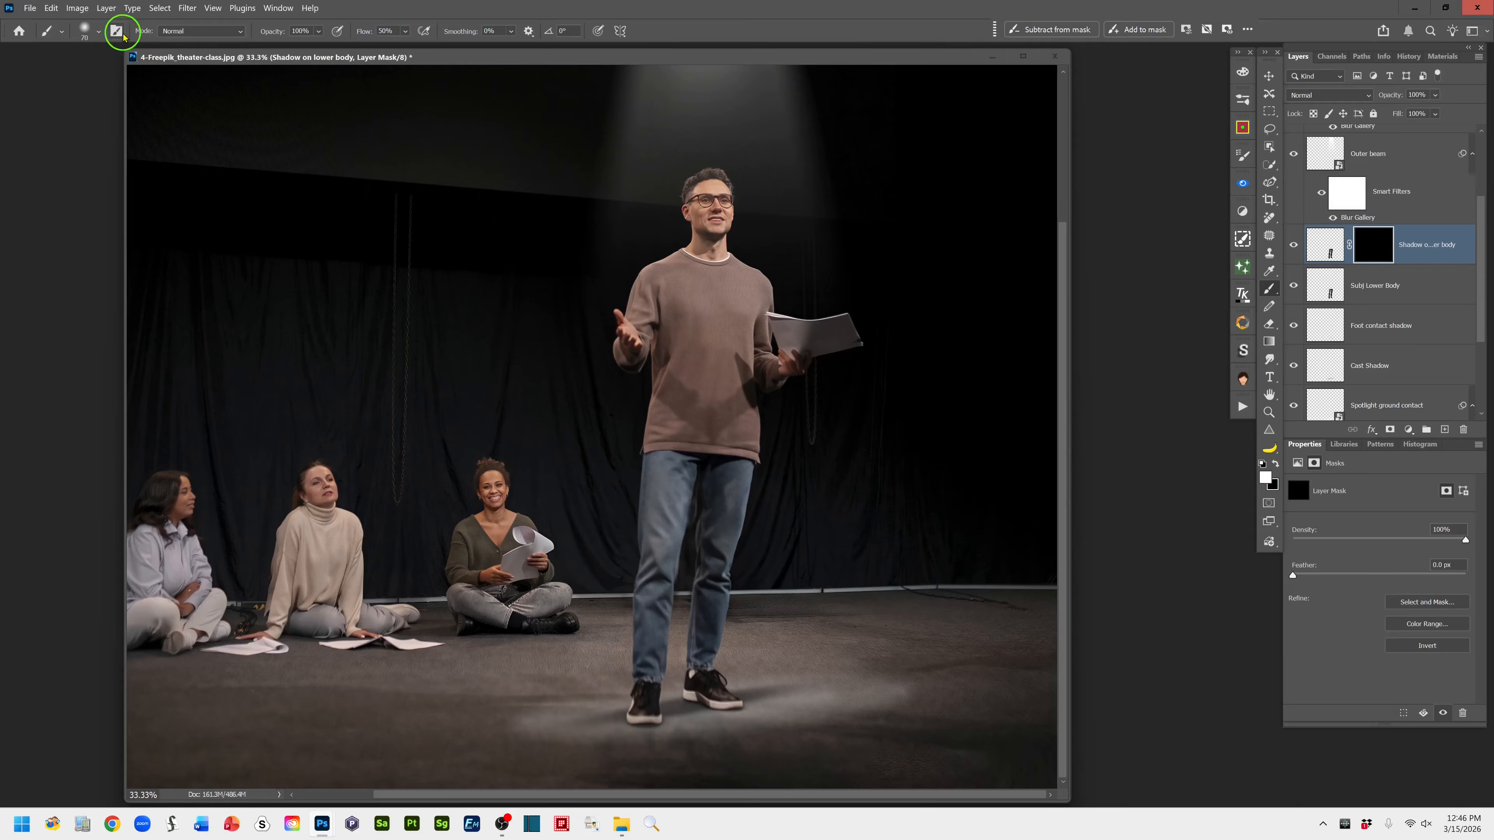
pyautogui.click(99, 32)
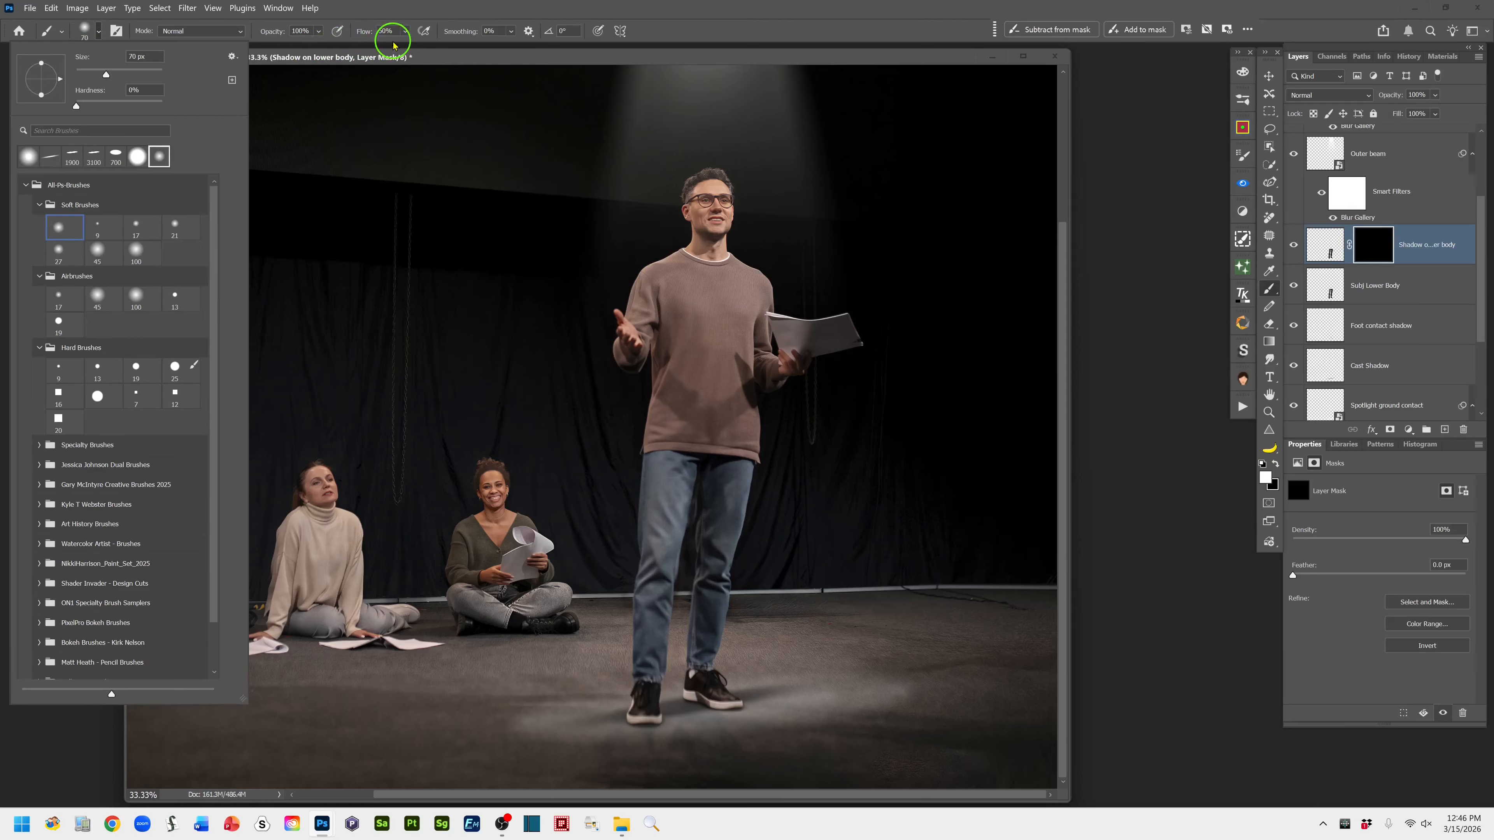
pyautogui.click(670, 37)
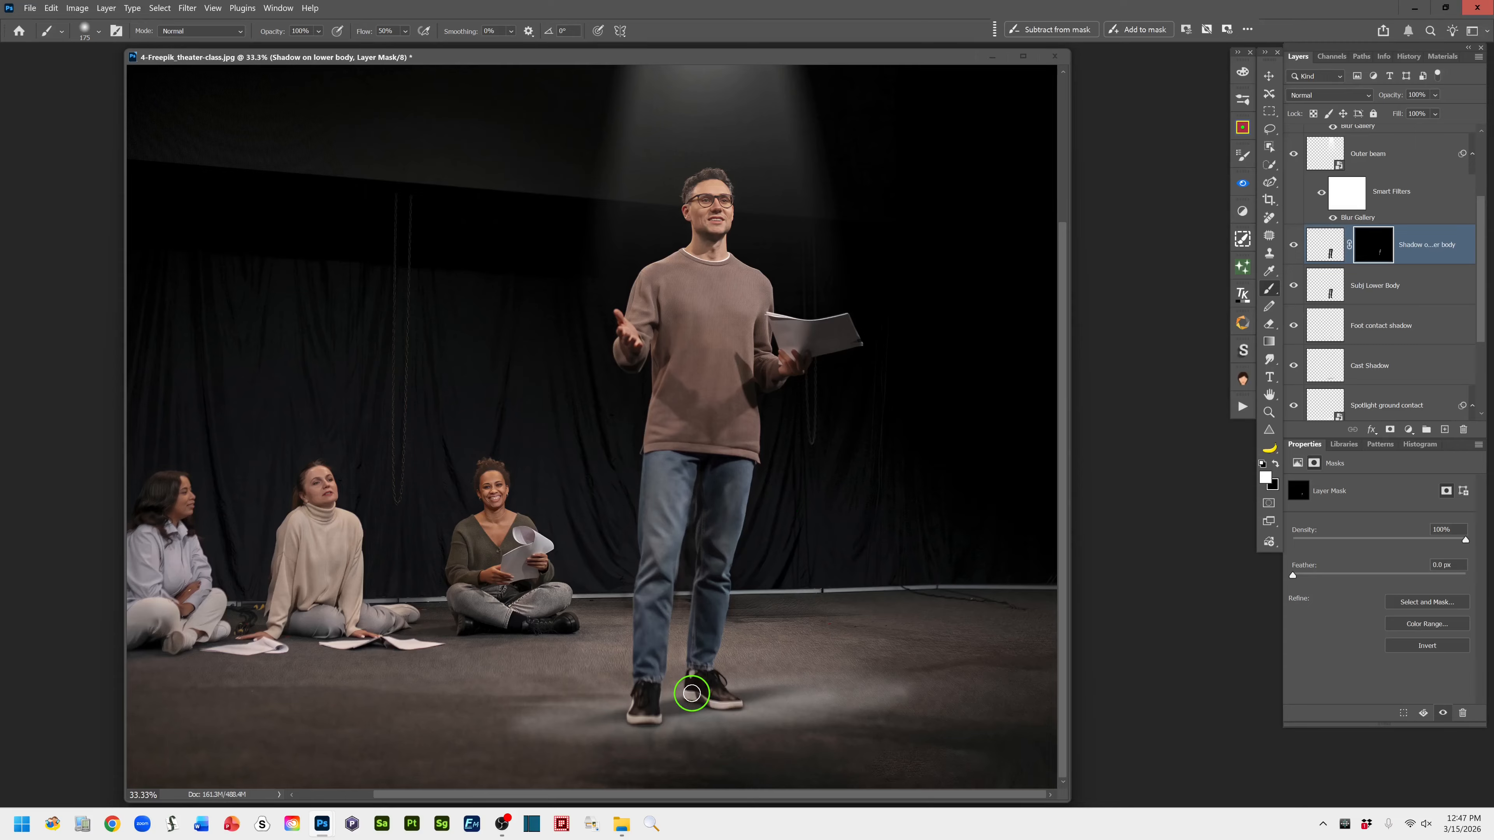
# - Paint white on the shadow layer's mask along both legs and around the shoes, and compare the image with the layer hidden and shown
pyautogui.moveTo(692, 693)
pyautogui.mouseDown()
pyautogui.moveTo(702, 692)
pyautogui.moveTo(826, 756)
pyautogui.moveTo(705, 694)
pyautogui.moveTo(723, 702)
pyautogui.moveTo(705, 635)
pyautogui.mouseUp()
pyautogui.moveTo(712, 539)
pyautogui.mouseDown()
pyautogui.moveTo(681, 474)
pyautogui.moveTo(677, 531)
pyautogui.moveTo(683, 465)
pyautogui.moveTo(668, 588)
pyautogui.moveTo(683, 455)
pyautogui.moveTo(691, 531)
pyautogui.moveTo(683, 447)
pyautogui.moveTo(668, 659)
pyautogui.moveTo(662, 625)
pyautogui.moveTo(649, 683)
pyautogui.mouseUp()
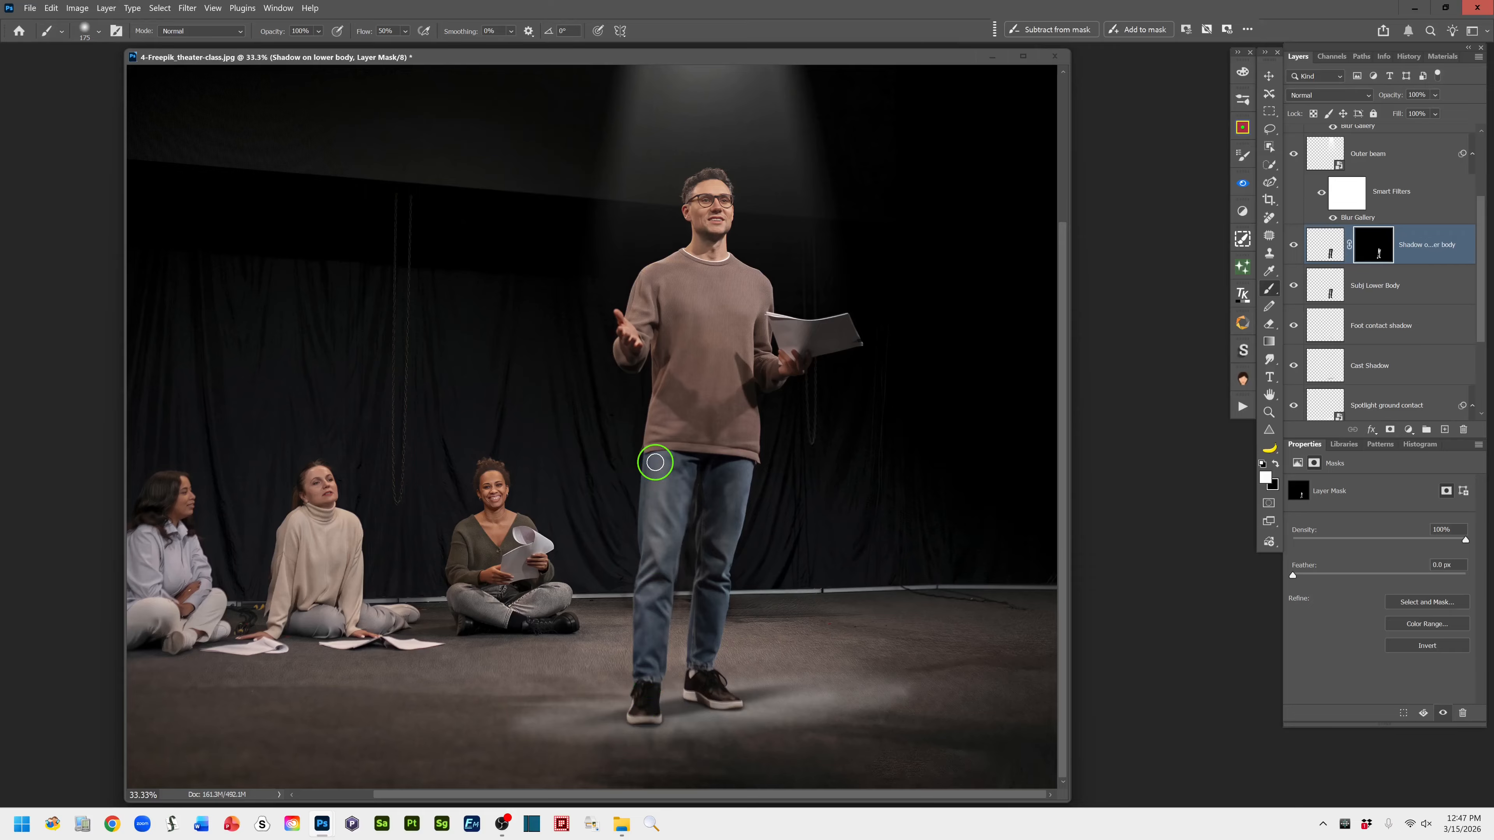
pyautogui.moveTo(655, 462)
pyautogui.mouseDown()
pyautogui.moveTo(646, 527)
pyautogui.moveTo(650, 474)
pyautogui.moveTo(642, 644)
pyautogui.mouseUp()
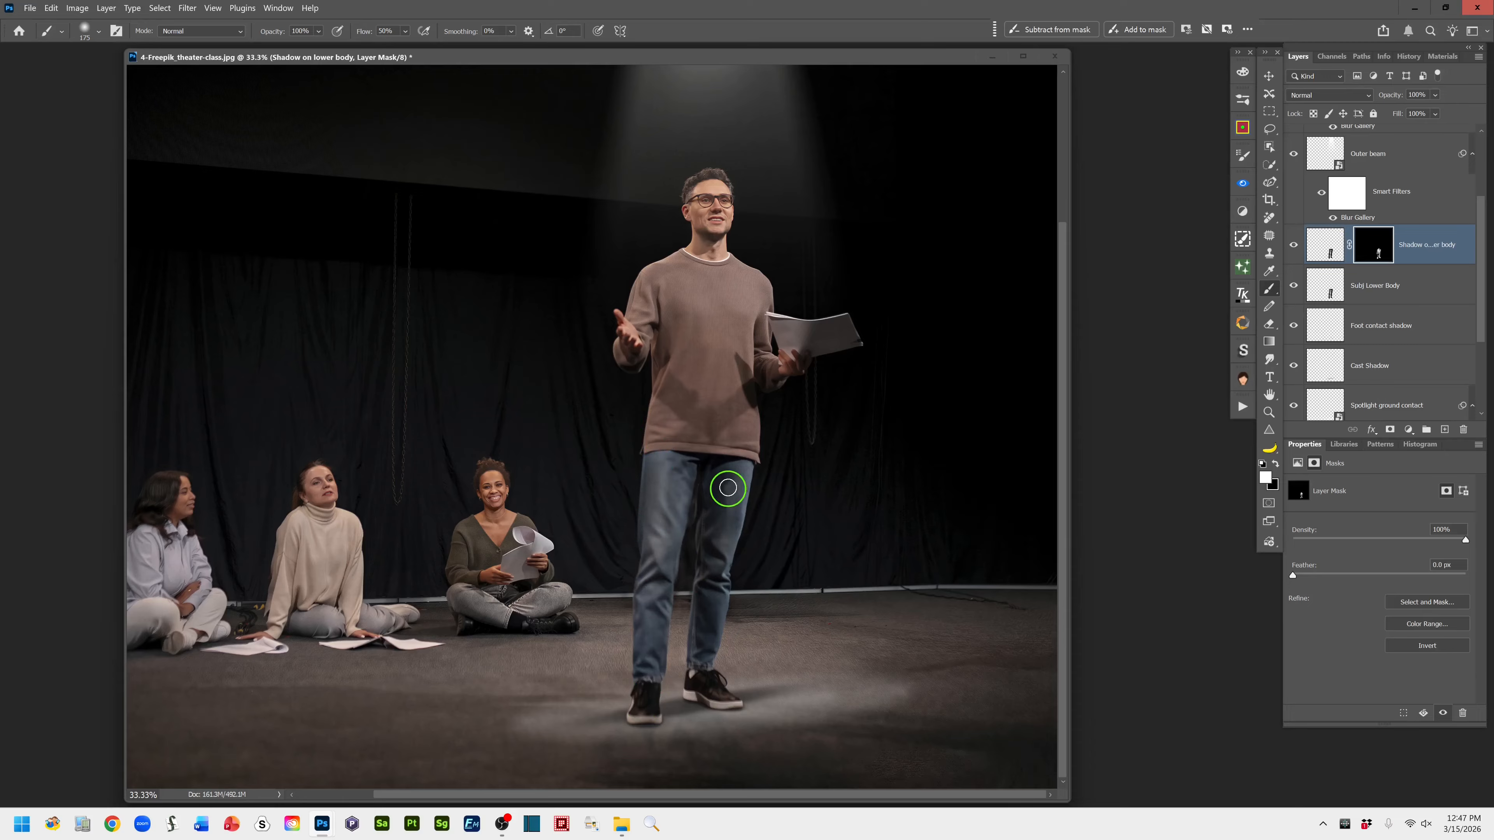
pyautogui.moveTo(722, 467)
pyautogui.mouseDown()
pyautogui.moveTo(700, 515)
pyautogui.moveTo(740, 488)
pyautogui.moveTo(758, 447)
pyautogui.moveTo(747, 461)
pyautogui.moveTo(759, 475)
pyautogui.moveTo(755, 460)
pyautogui.moveTo(708, 475)
pyautogui.moveTo(657, 454)
pyautogui.mouseUp()
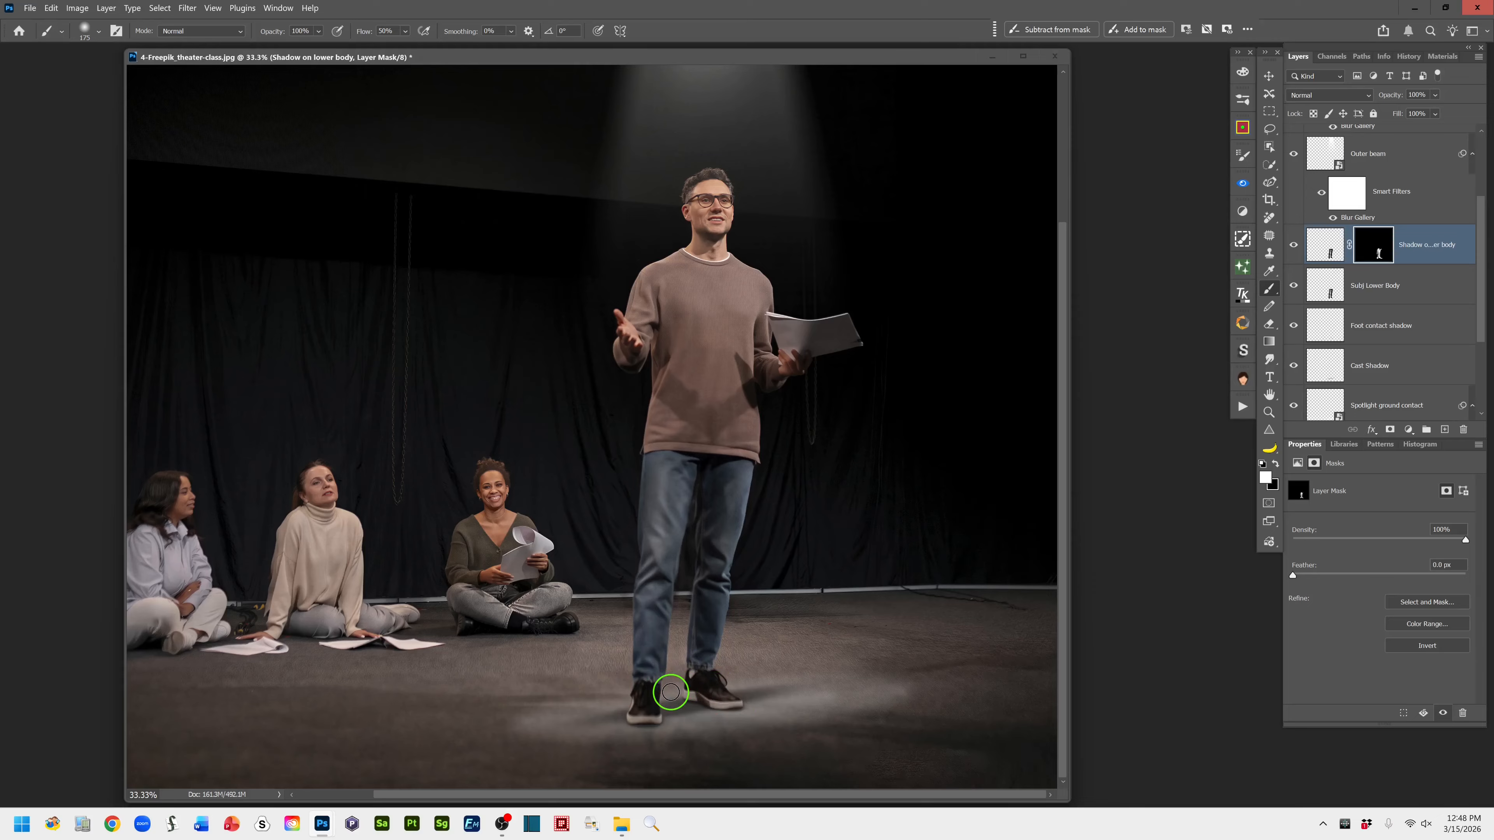
pyautogui.press('x')
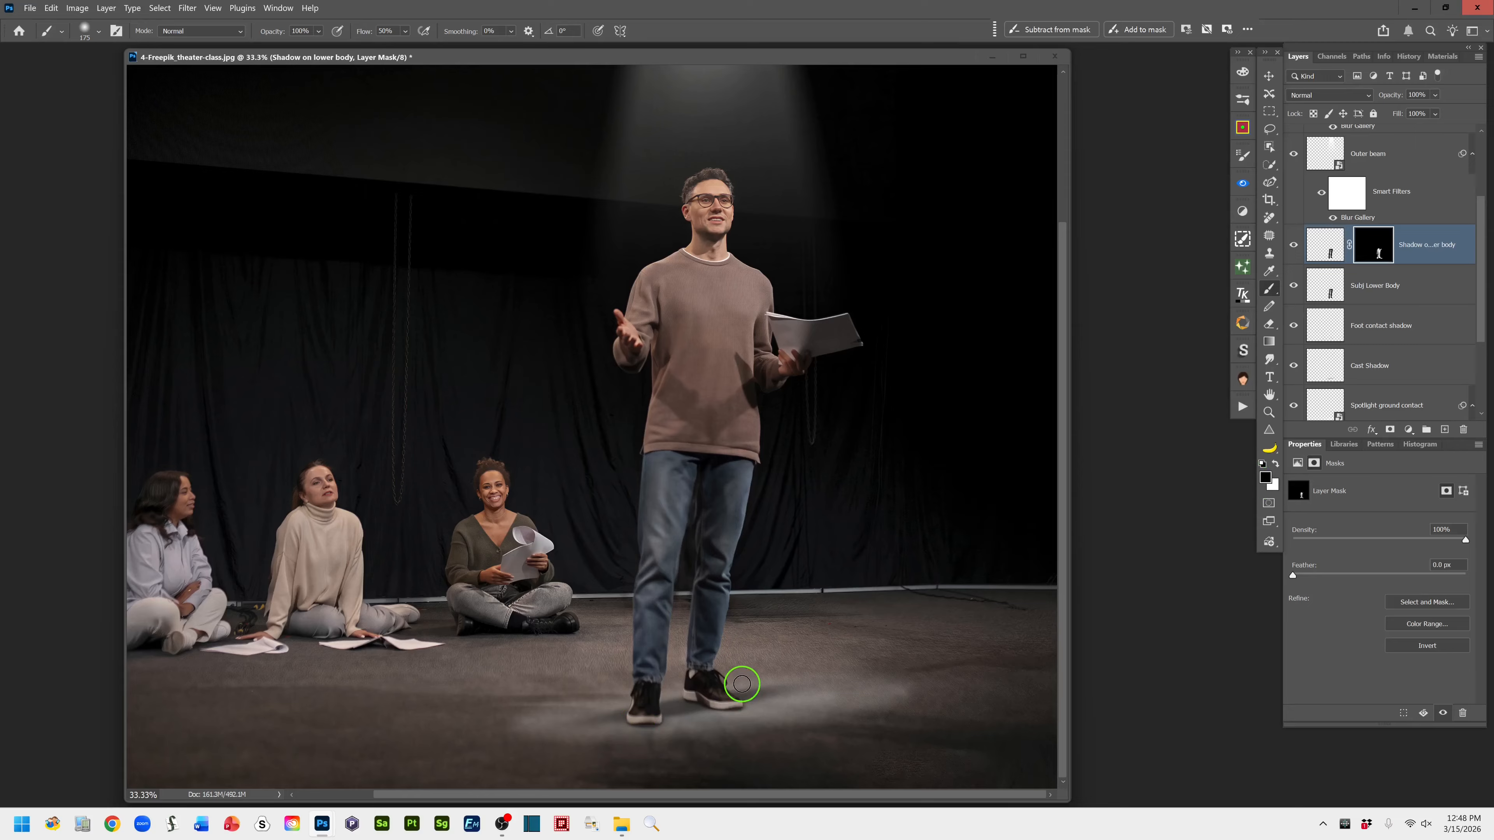
pyautogui.press('x')
pyautogui.click(1294, 245)
pyautogui.click(1295, 246)
pyautogui.click(1294, 246)
pyautogui.click(1294, 245)
# - Paint black on the mask down the leg on the image's right to reduce its shadow, and compare the layer hidden and shown
pyautogui.press('x')
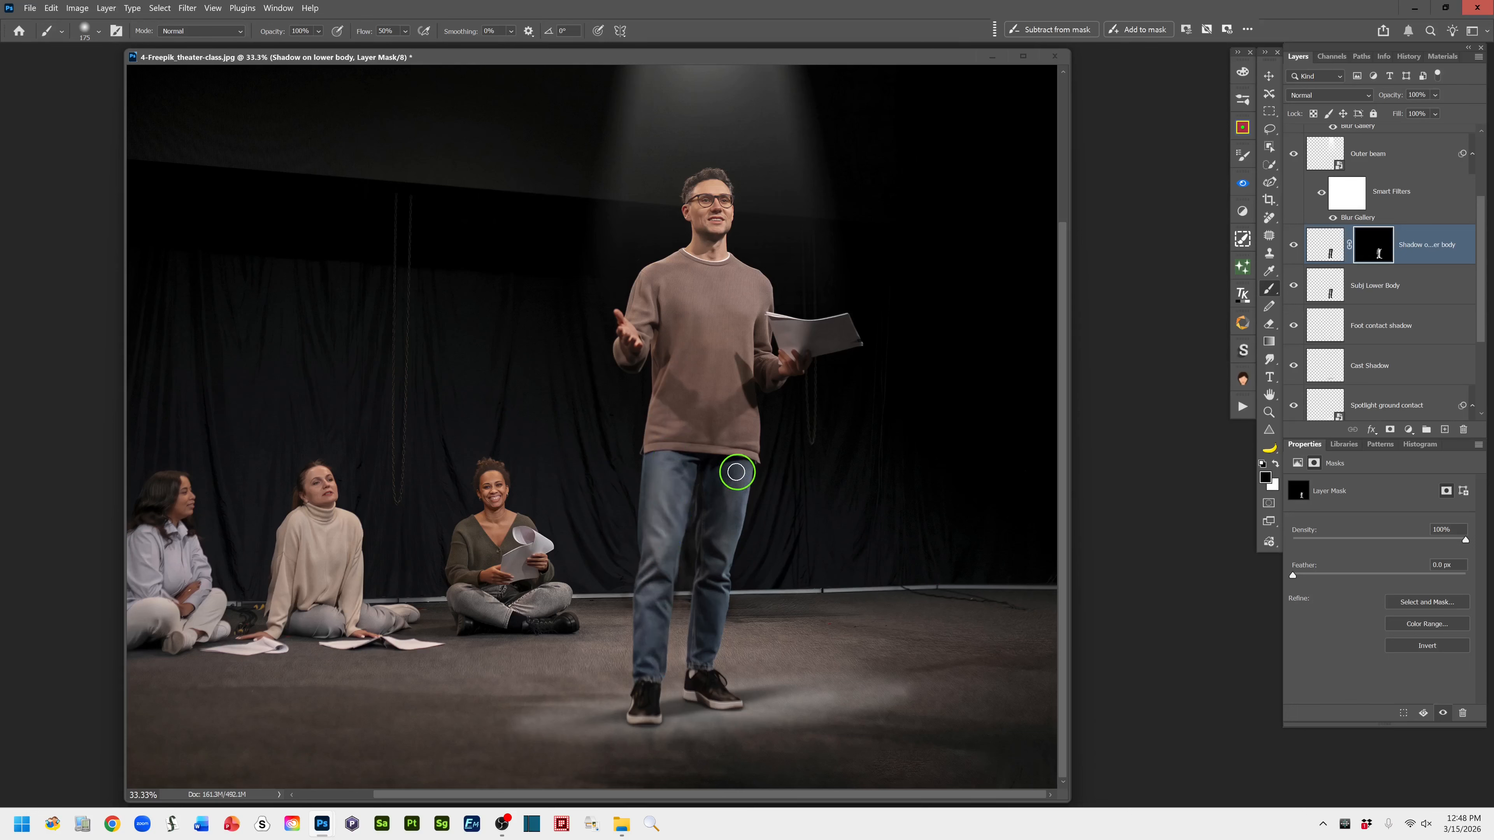
pyautogui.moveTo(735, 472); pyautogui.dragTo(713, 661)
pyautogui.press('x')
pyautogui.click(1293, 246)
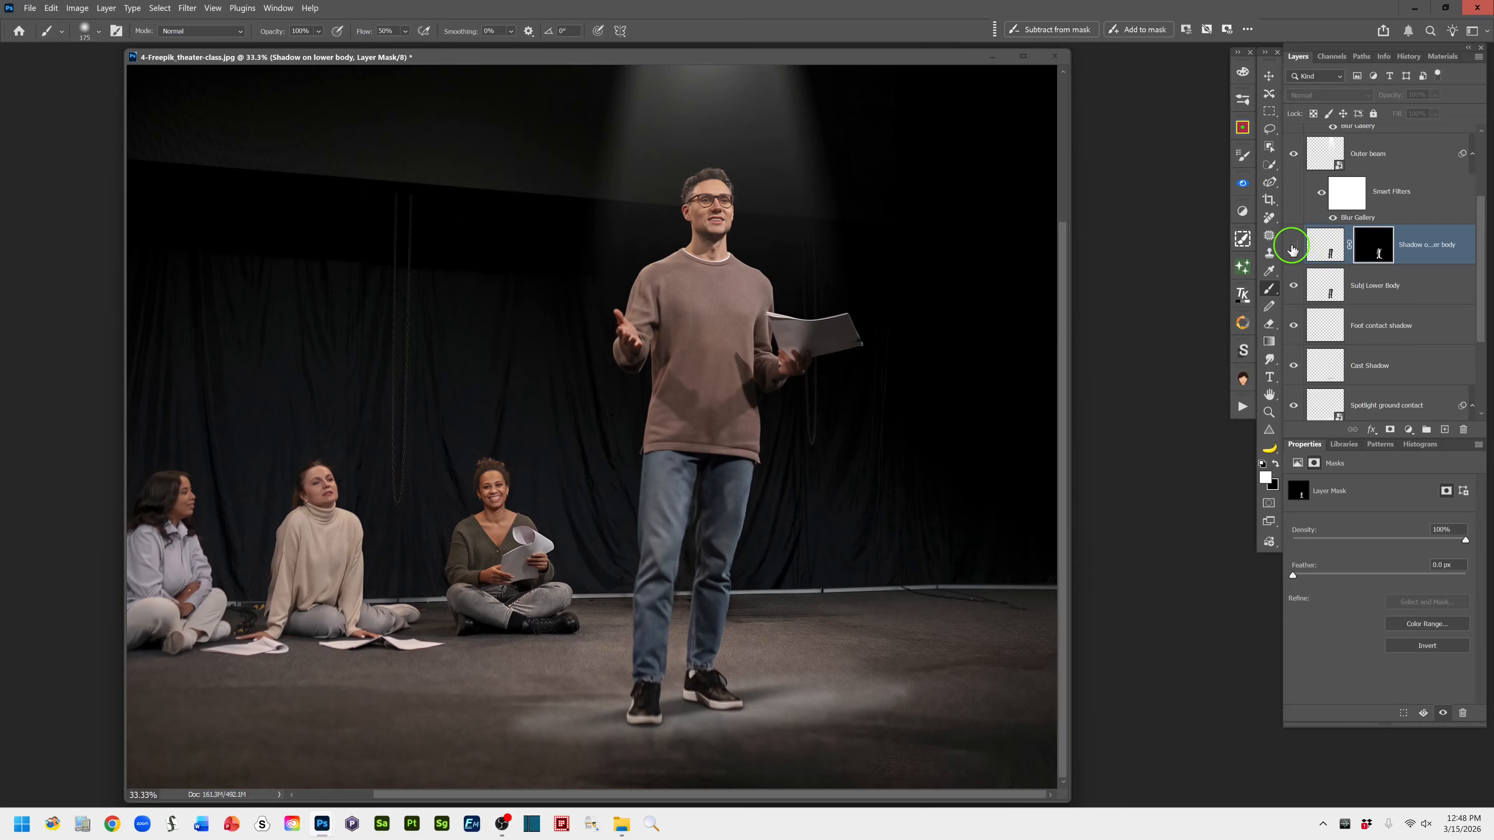
pyautogui.click(1293, 247)
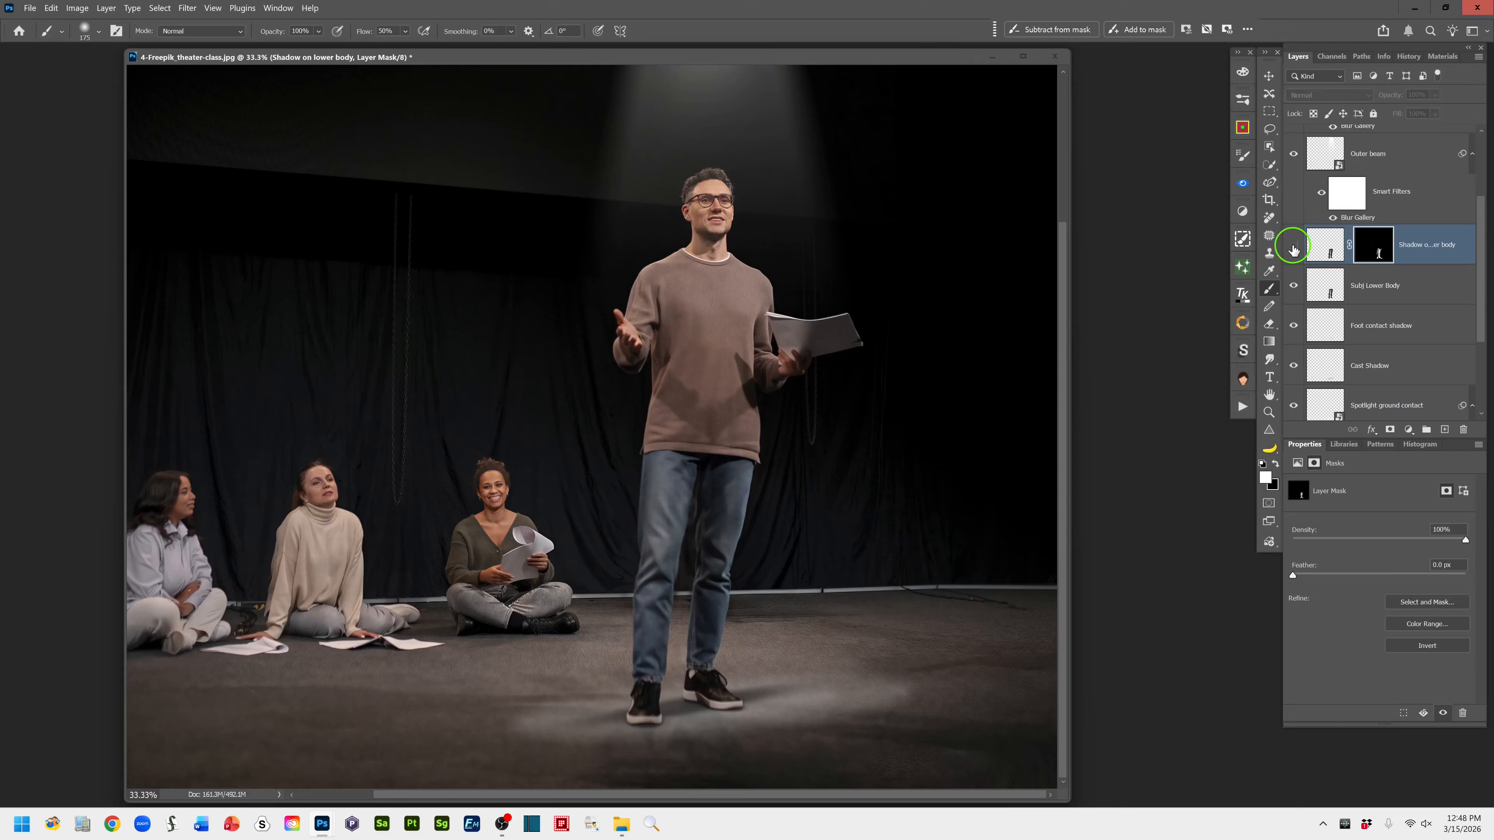
pyautogui.click(1293, 247)
pyautogui.click(1293, 247)
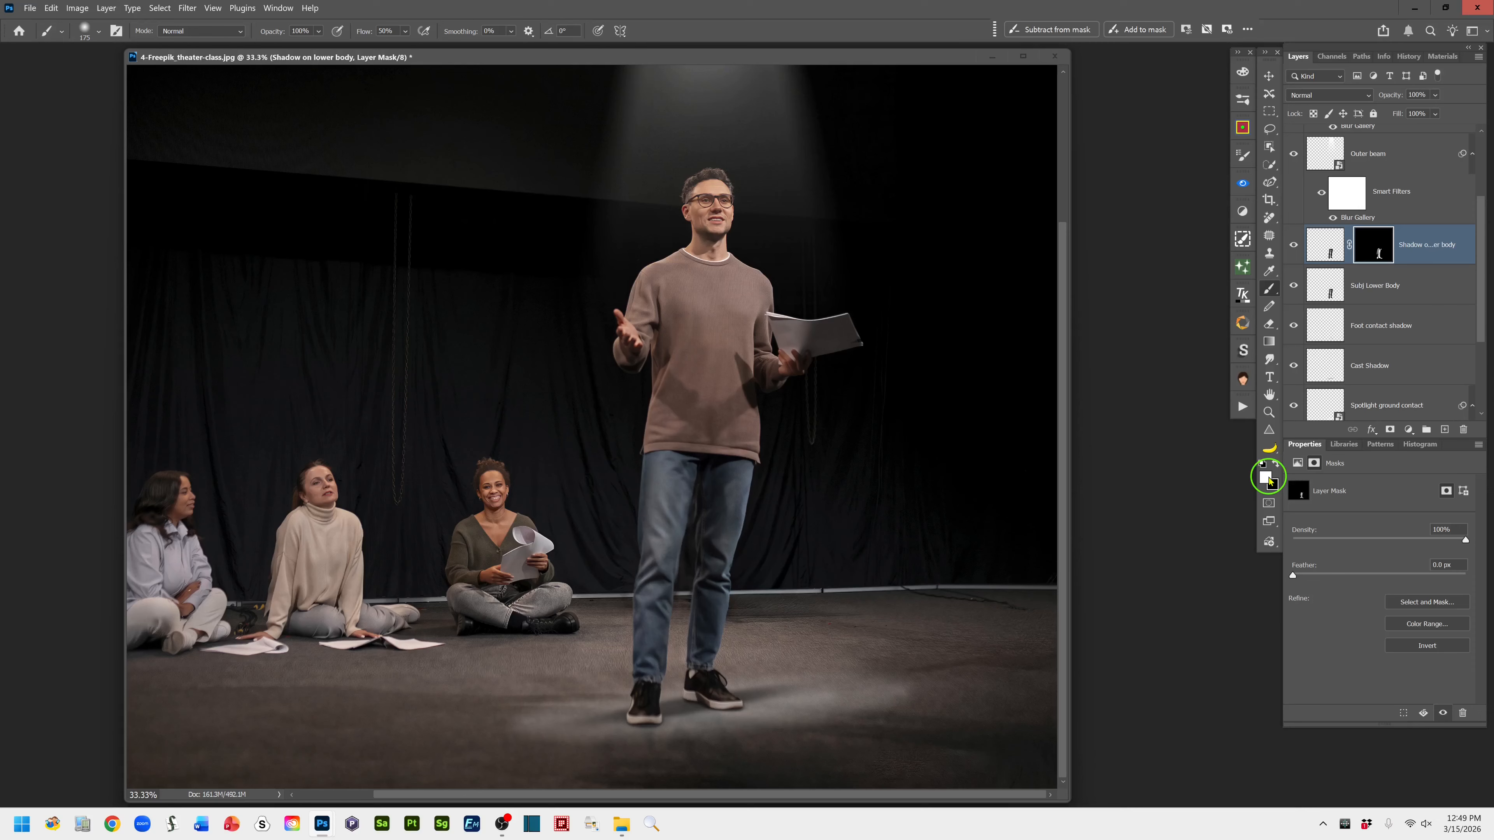
# - Make black the foreground color, restore the brush flow to 100%, and switch to the Lasso tool
pyautogui.press('x')
pyautogui.moveTo(364, 36); pyautogui.dragTo(441, 36)
pyautogui.click(1269, 129)
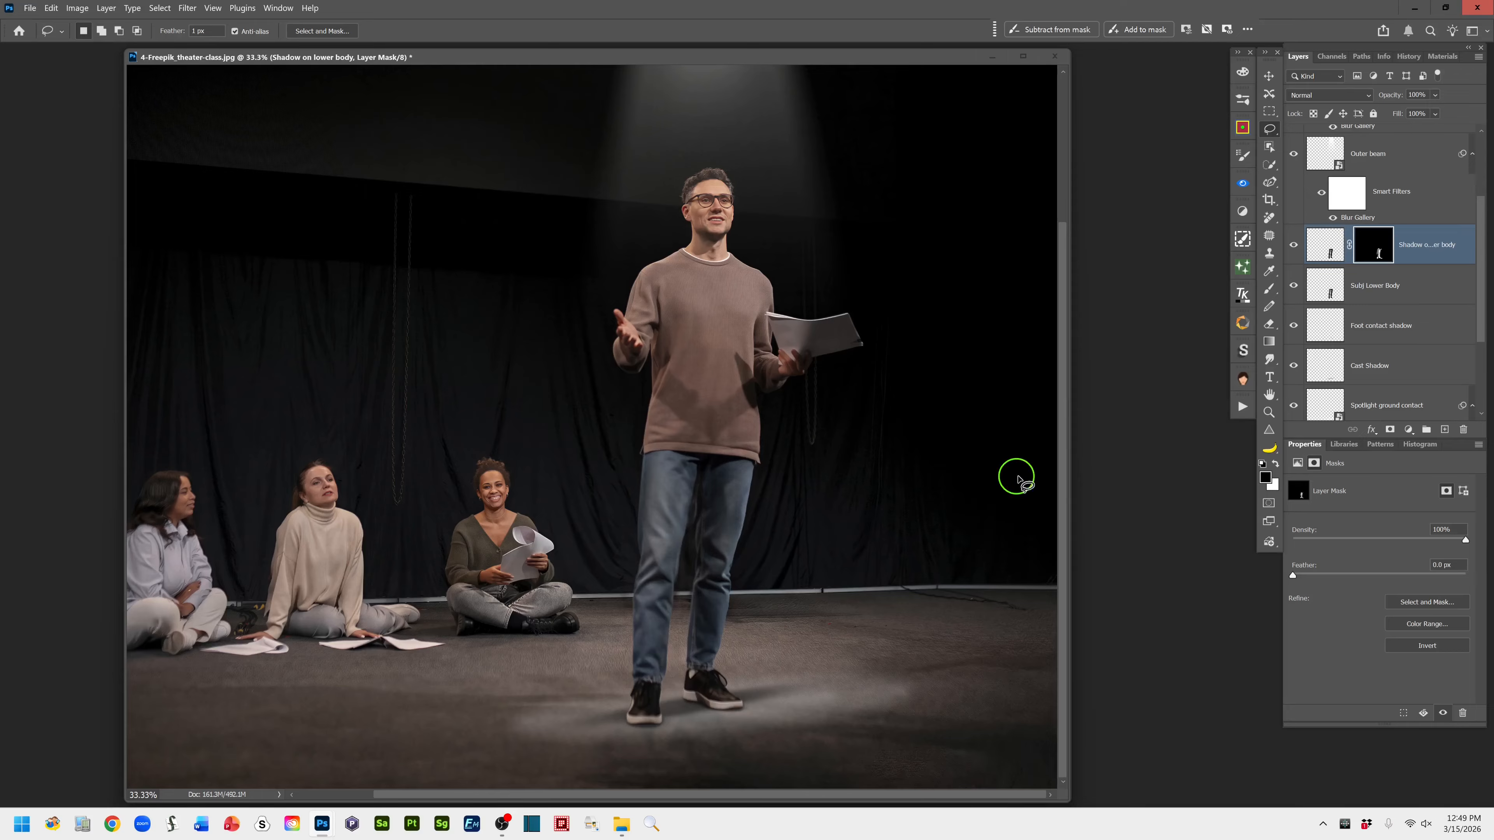
# - Compare the original Background layer alone with the full spotlight composite, viewing the whole image
pyautogui.moveTo(1071, 481); pyautogui.dragTo(1113, 486)
pyautogui.hotkey('ctrl', '-')
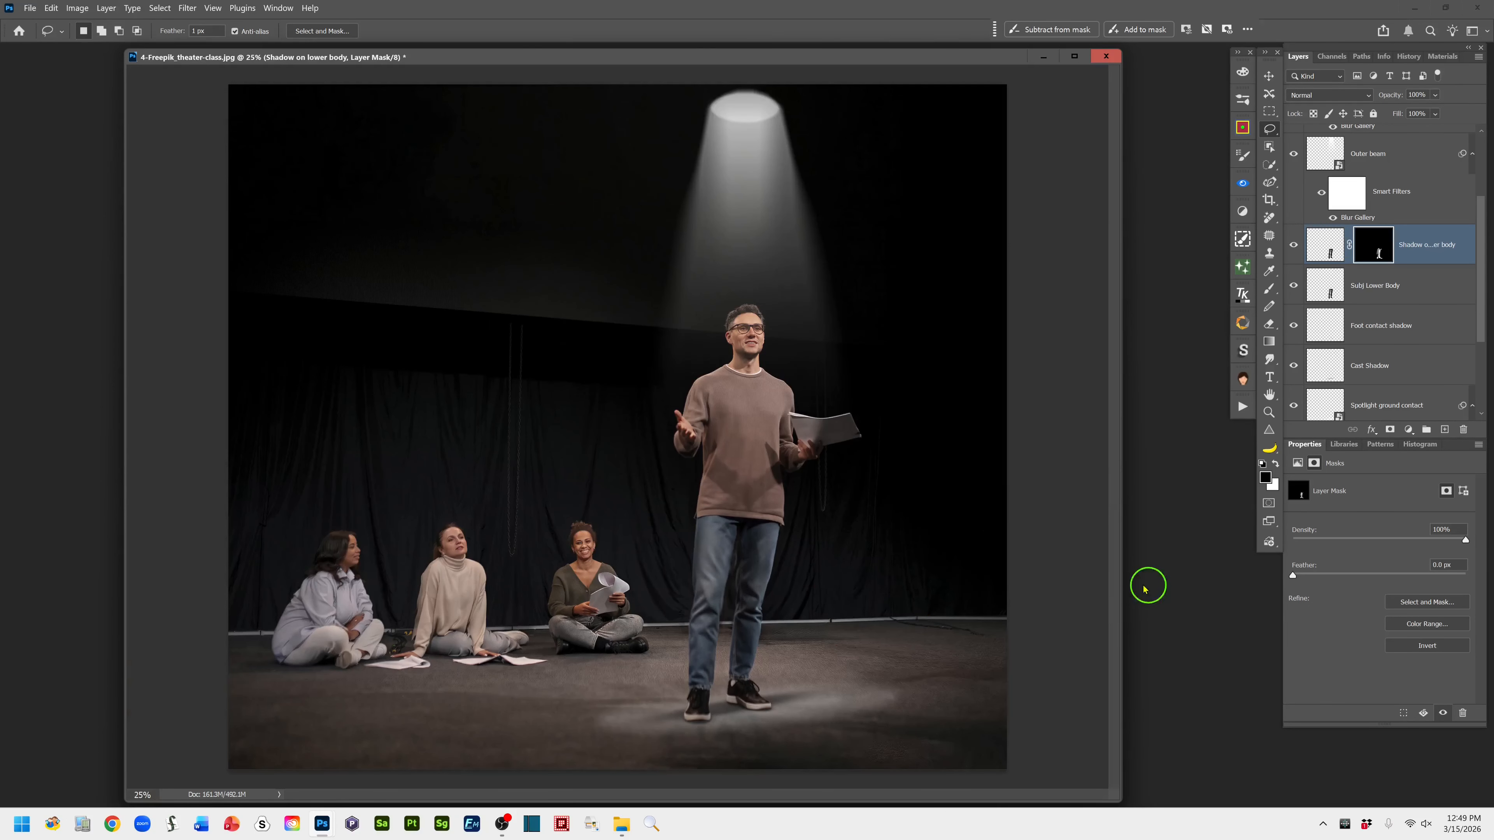
pyautogui.moveTo(1477, 327); pyautogui.dragTo(1477, 412)
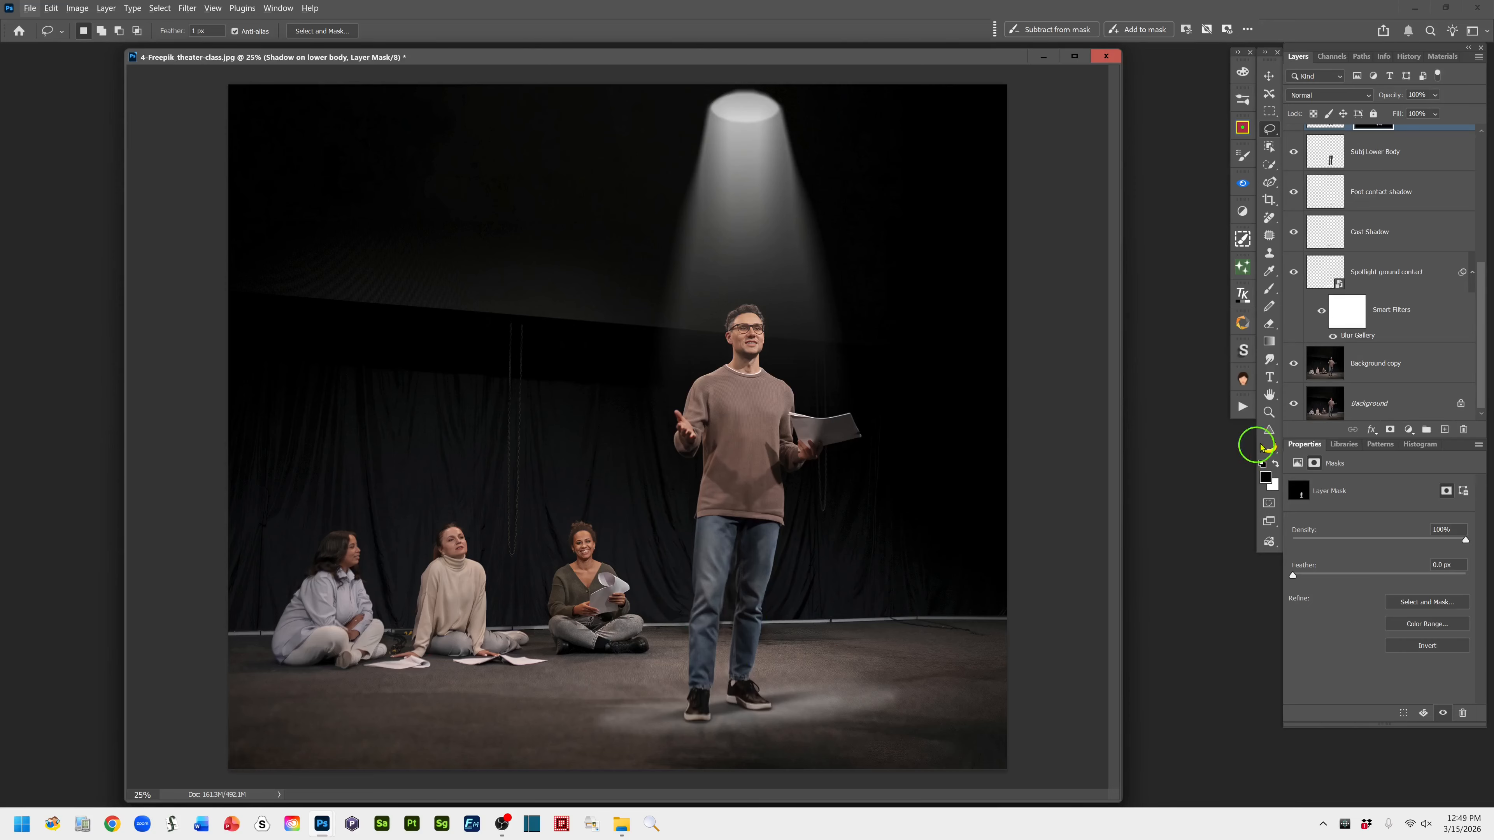
pyautogui.keyDown('alt'); pyautogui.click(1294, 404); pyautogui.keyUp('alt')
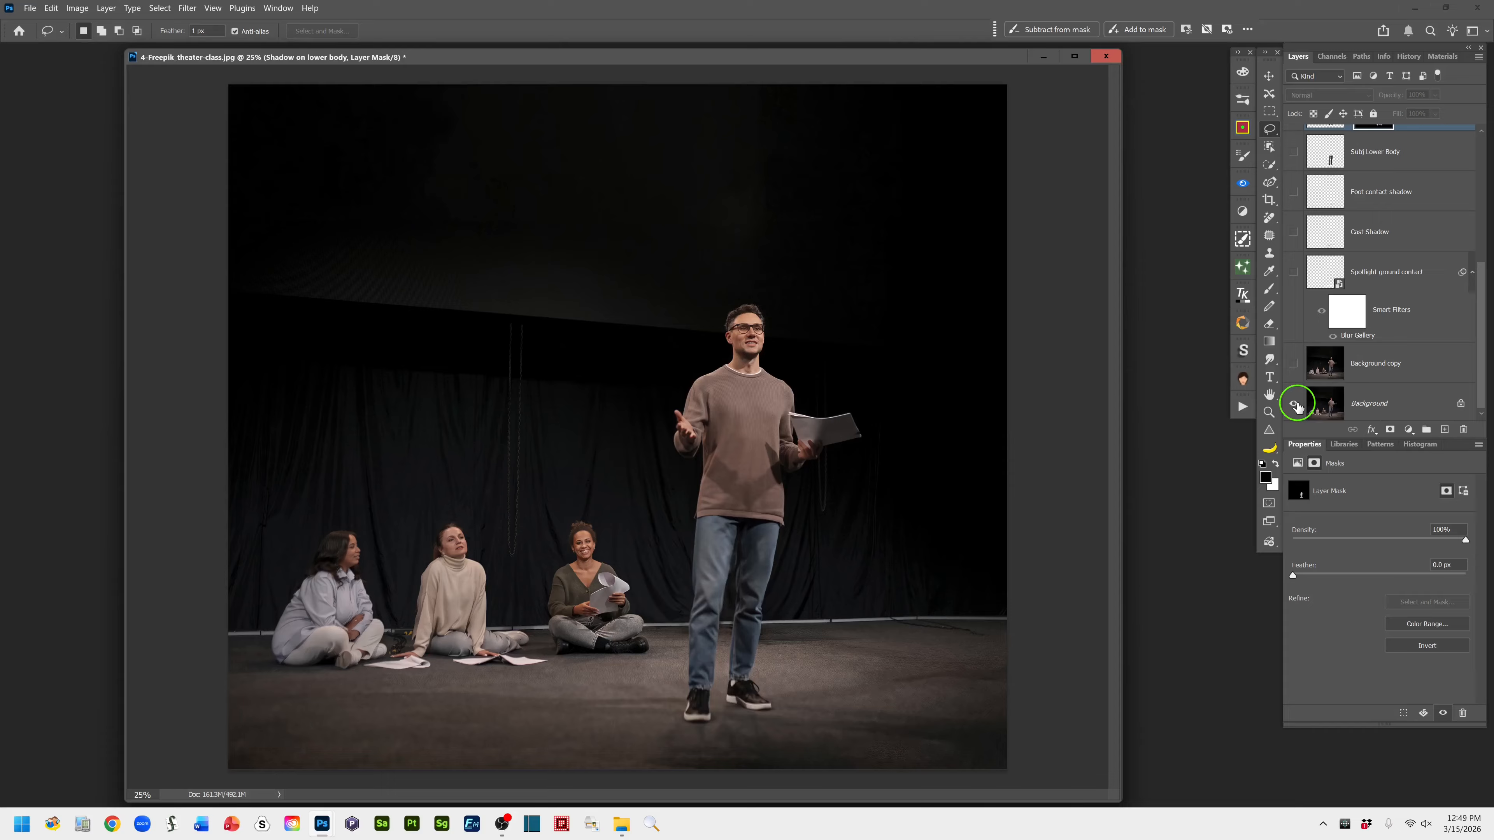
pyautogui.keyDown('alt'); pyautogui.click(1294, 404); pyautogui.keyUp('alt')
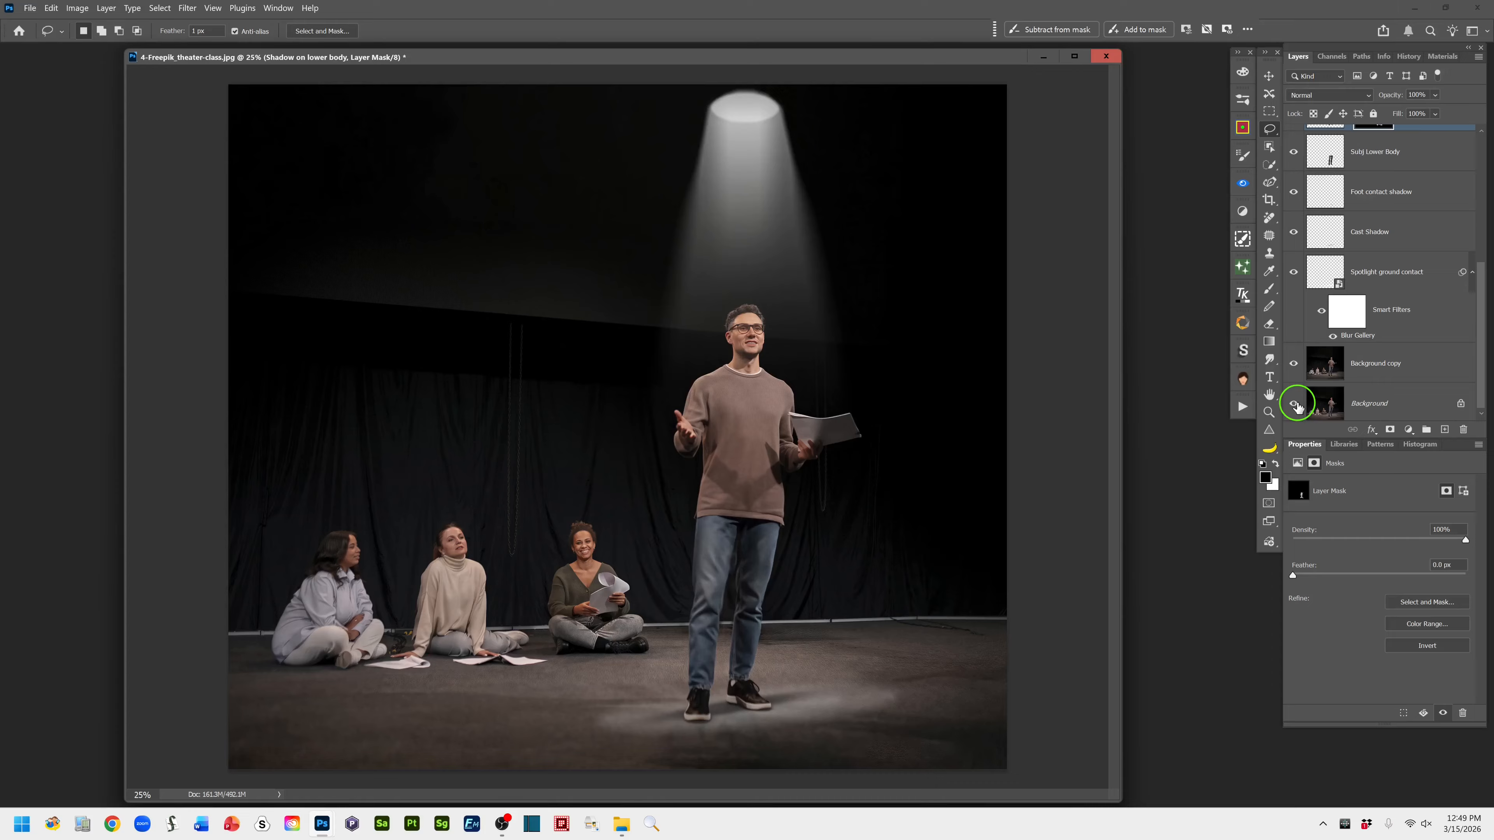
pyautogui.keyDown('alt'); pyautogui.click(1295, 404); pyautogui.keyUp('alt')
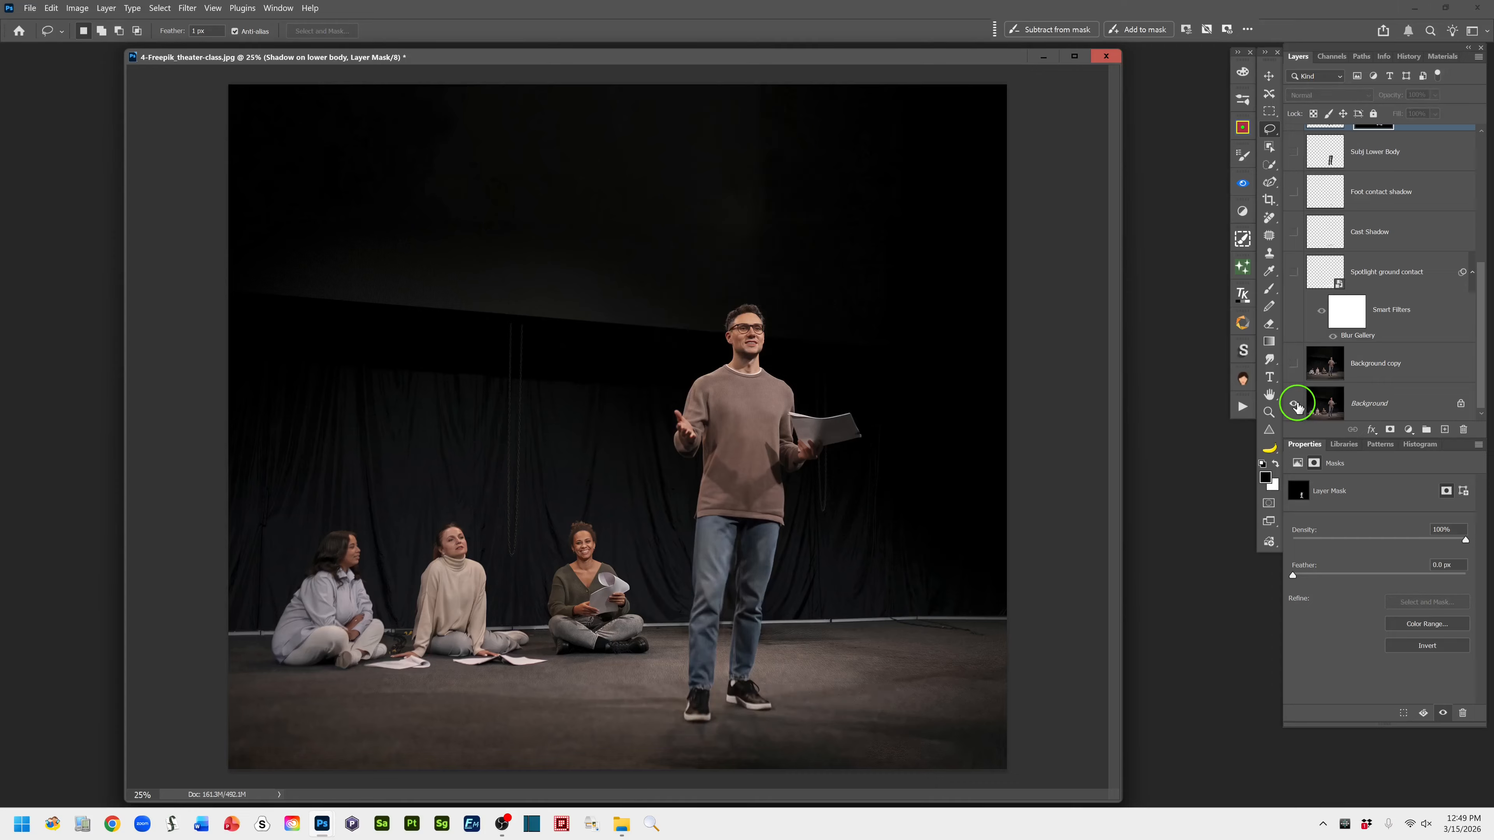
pyautogui.keyDown('alt'); pyautogui.click(1295, 404); pyautogui.keyUp('alt')
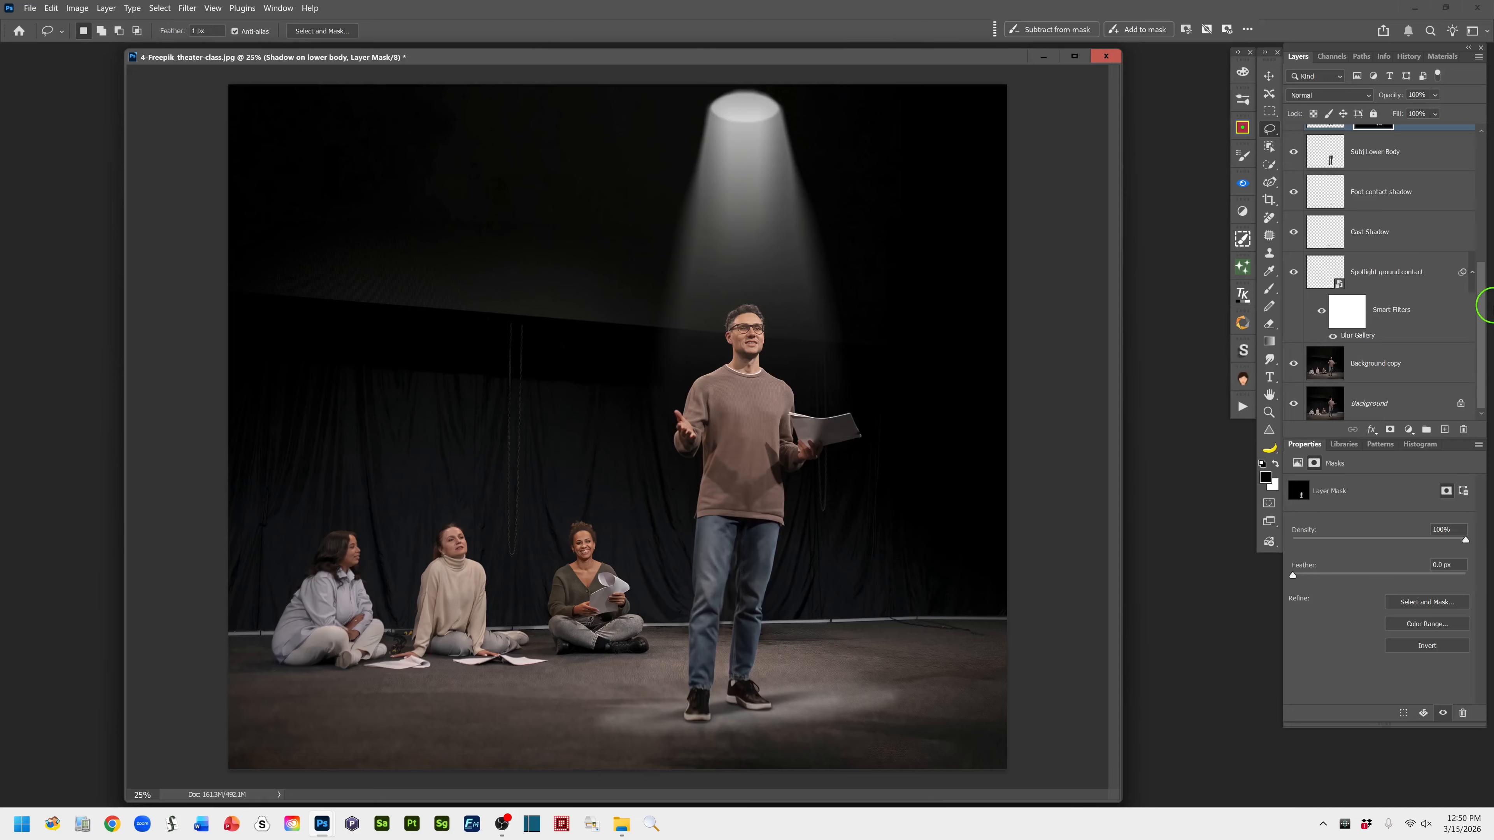
# - Lower the Cast Shadow layer's opacity to 84% and compare the composite with the original background
pyautogui.click(1332, 234)
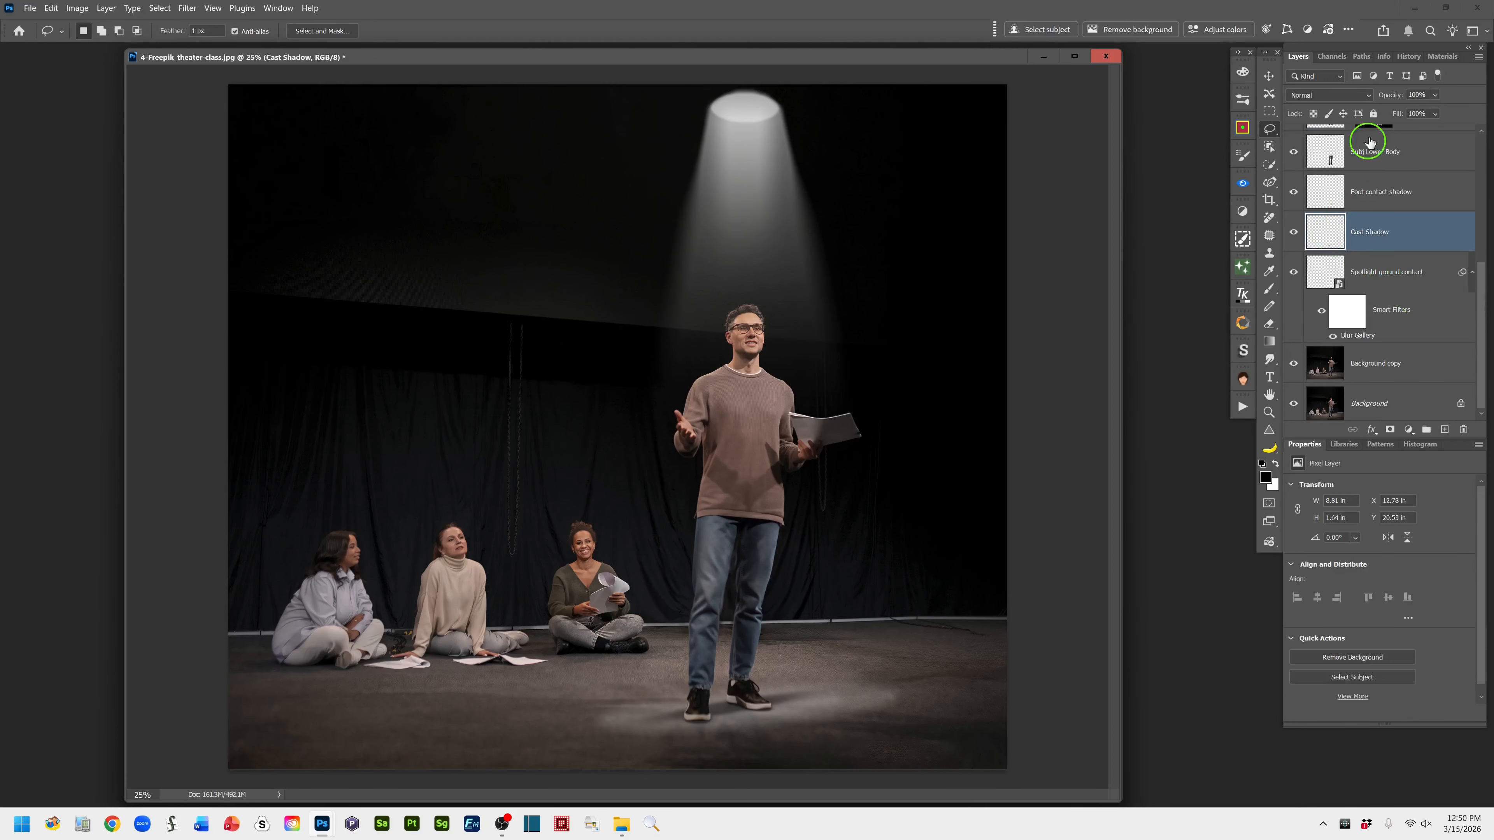
pyautogui.moveTo(1392, 97); pyautogui.dragTo(1387, 97)
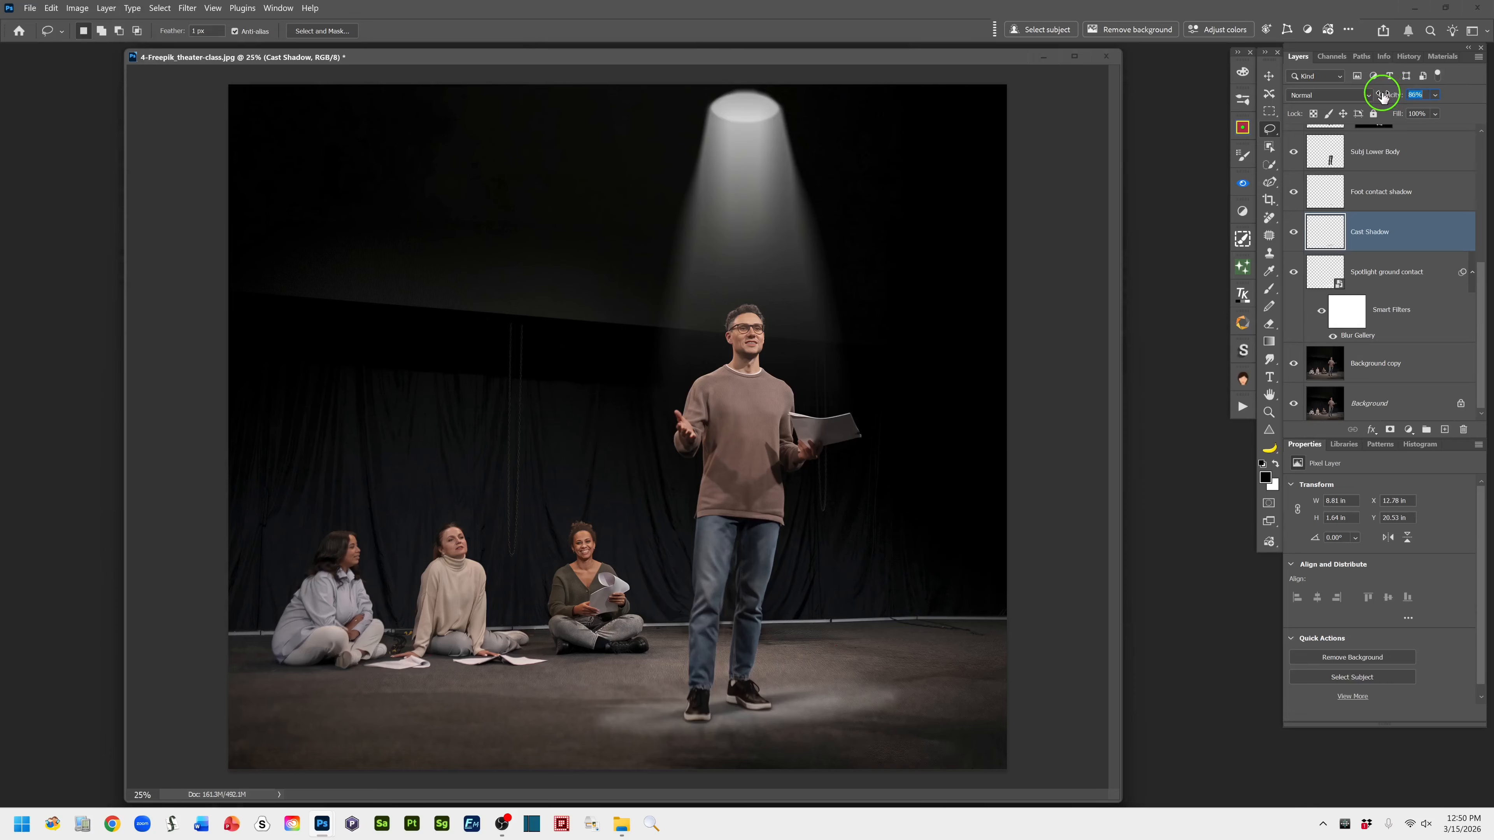
pyautogui.press('Return')
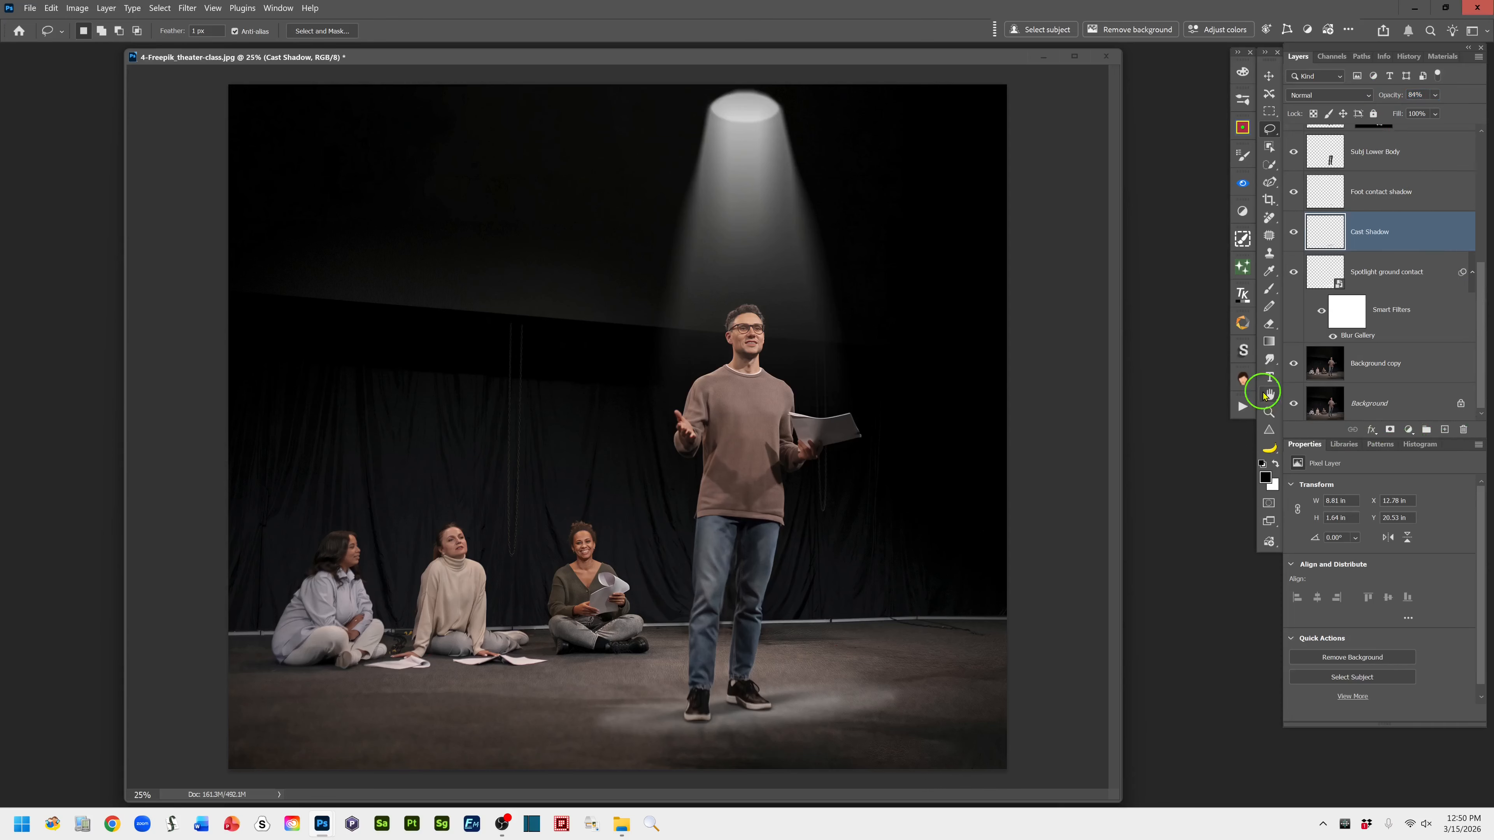
pyautogui.keyDown('alt'); pyautogui.click(1293, 405); pyautogui.keyUp('alt')
pyautogui.keyDown('alt'); pyautogui.click(1293, 406); pyautogui.keyUp('alt')
# - Add a layer above Lite Source, stamp all visible layers into it, and rename it "stamp layer"
pyautogui.scroll(1, 1482, 324)
pyautogui.scroll(5, 1482, 323)
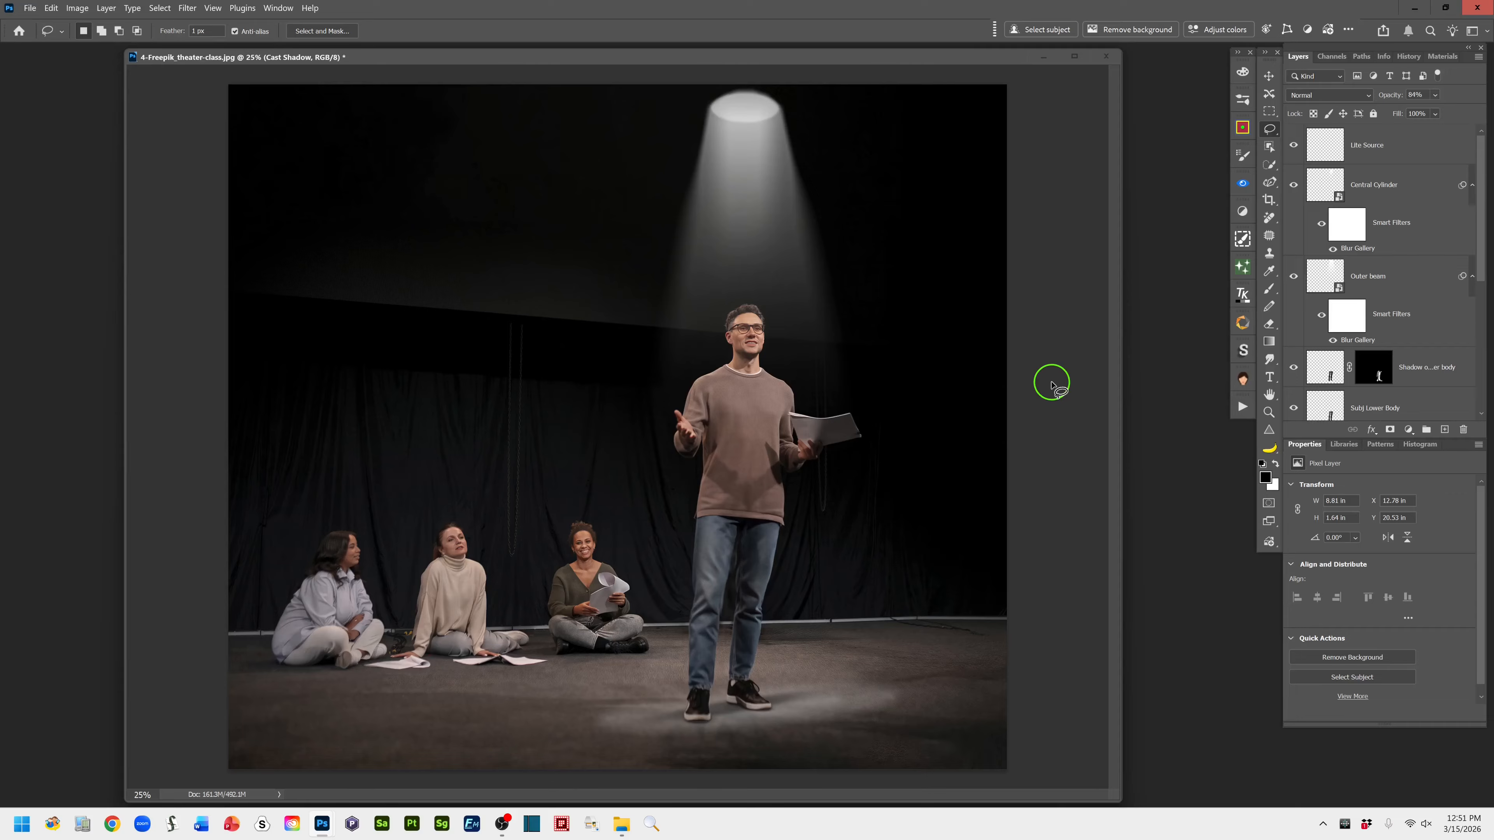
pyautogui.click(1422, 152)
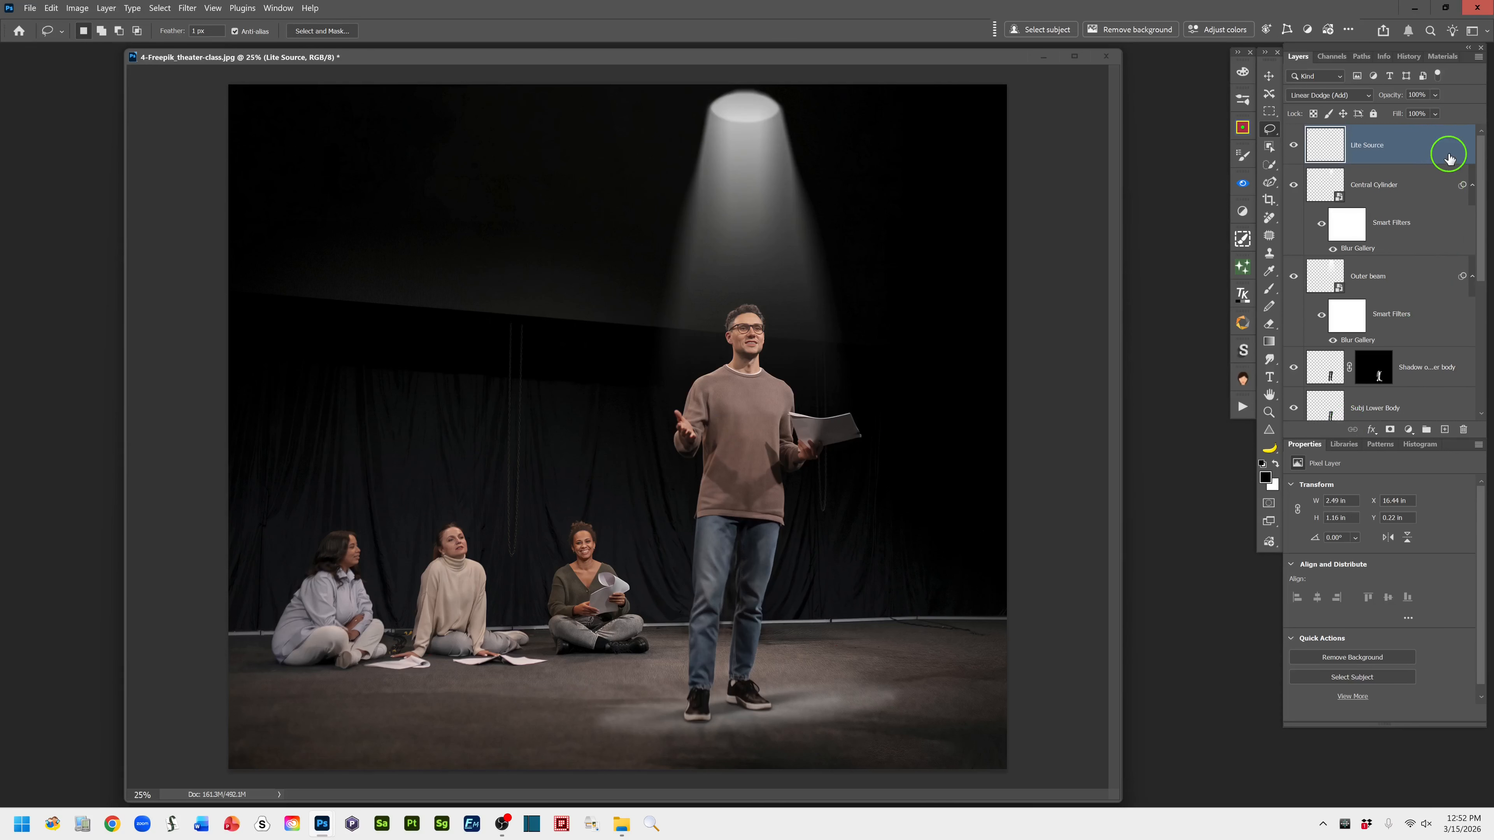
pyautogui.click(1444, 432)
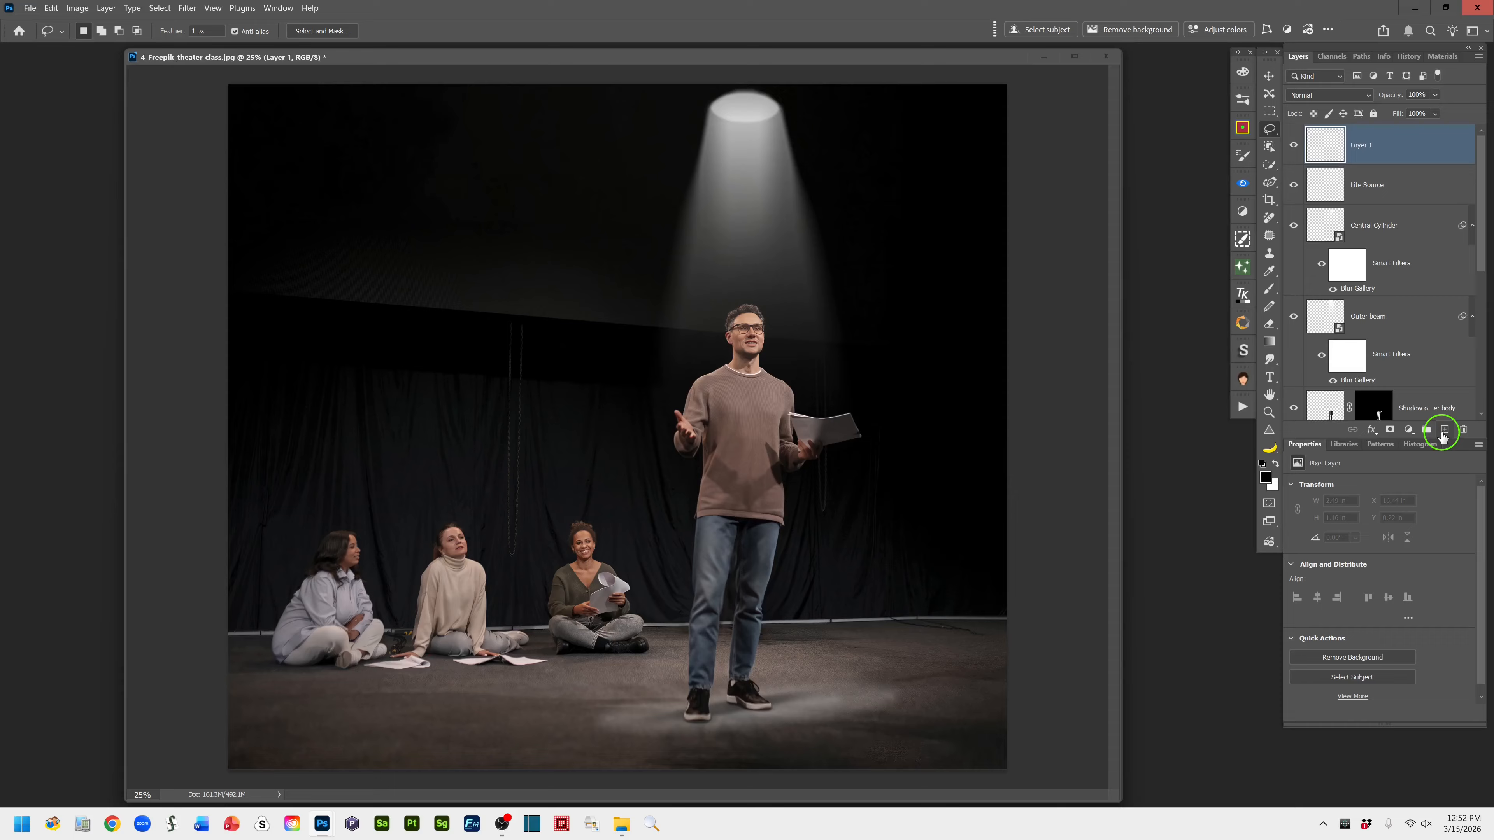
pyautogui.hotkey('ctrl', 'shift', 'alt', 'e')
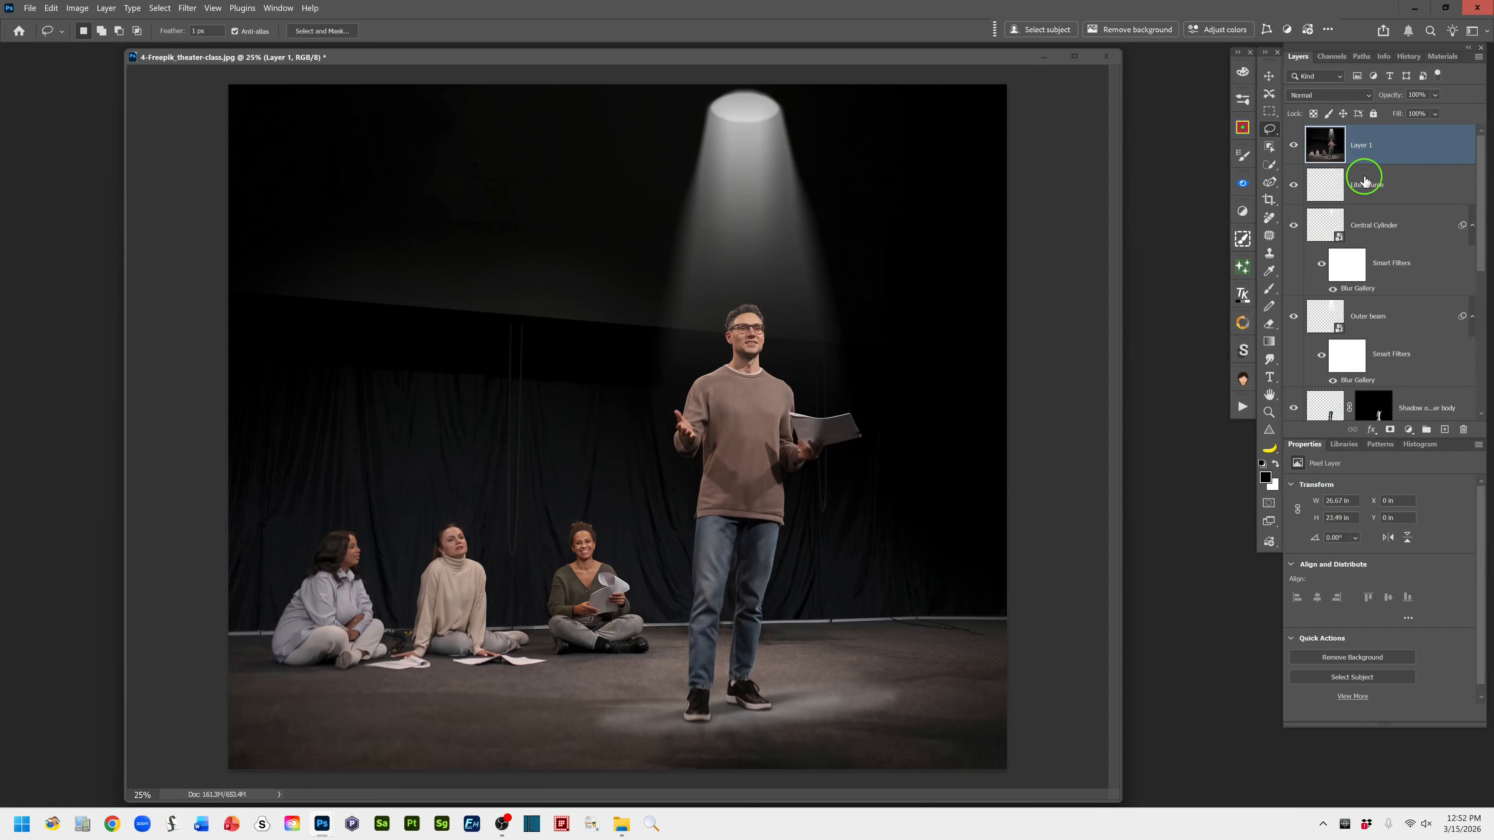
pyautogui.doubleClick(1361, 145)
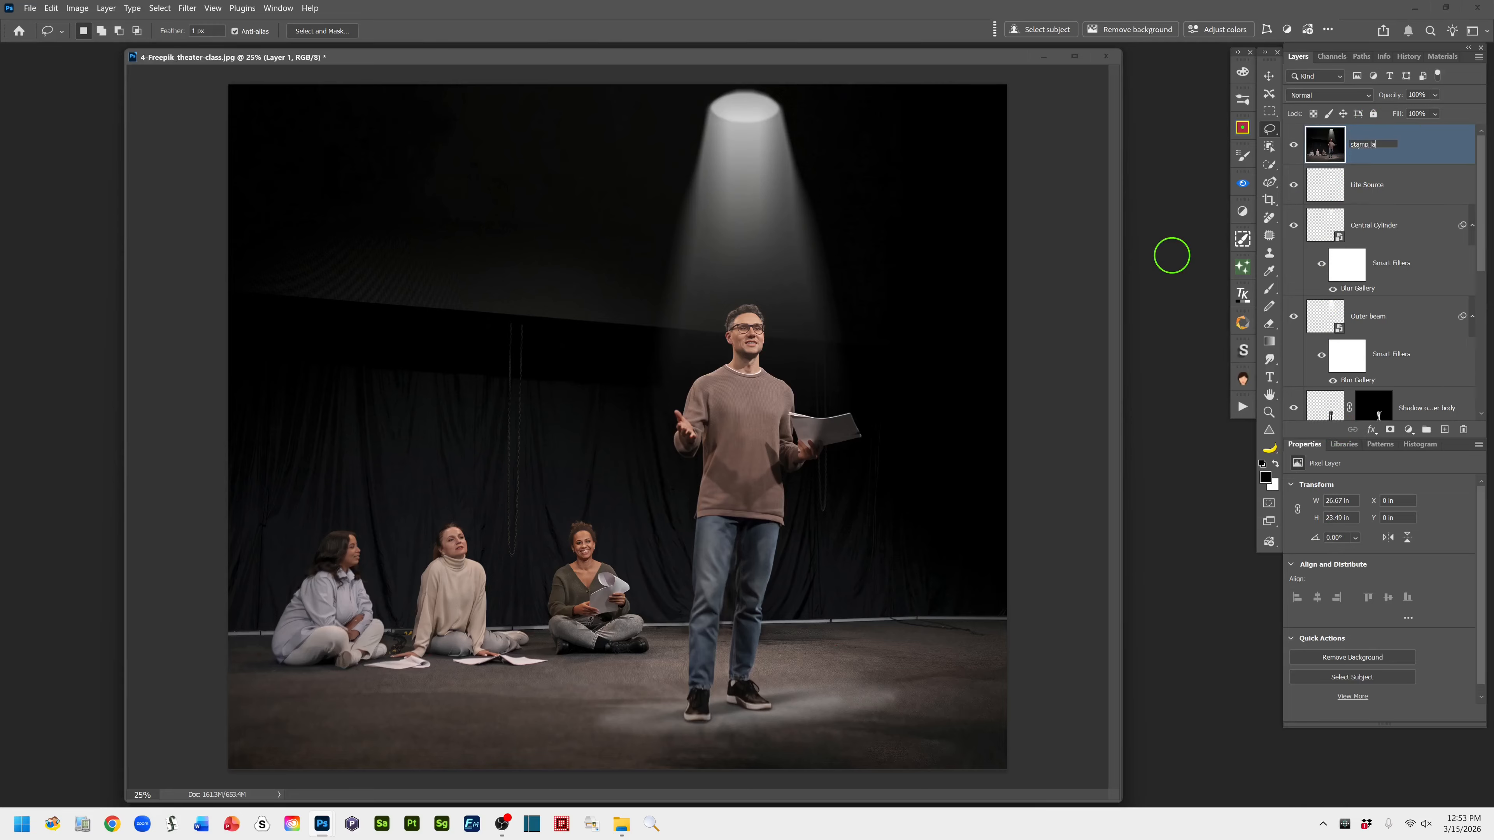
pyautogui.click(1432, 147)
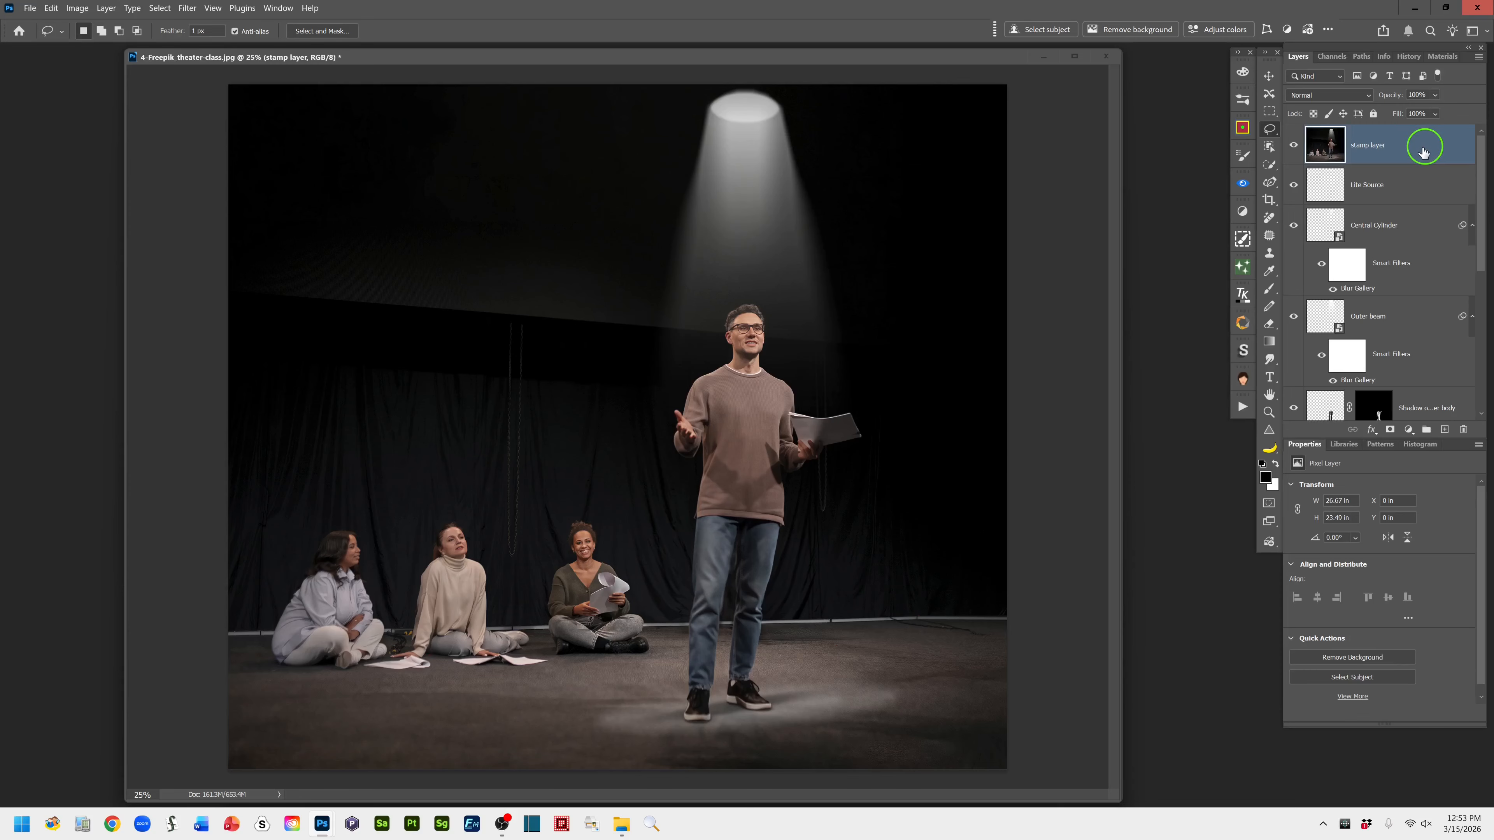
# - Add a new layer above the stamp layer and set up a soft white round brush at 5 px
pyautogui.click(1445, 430)
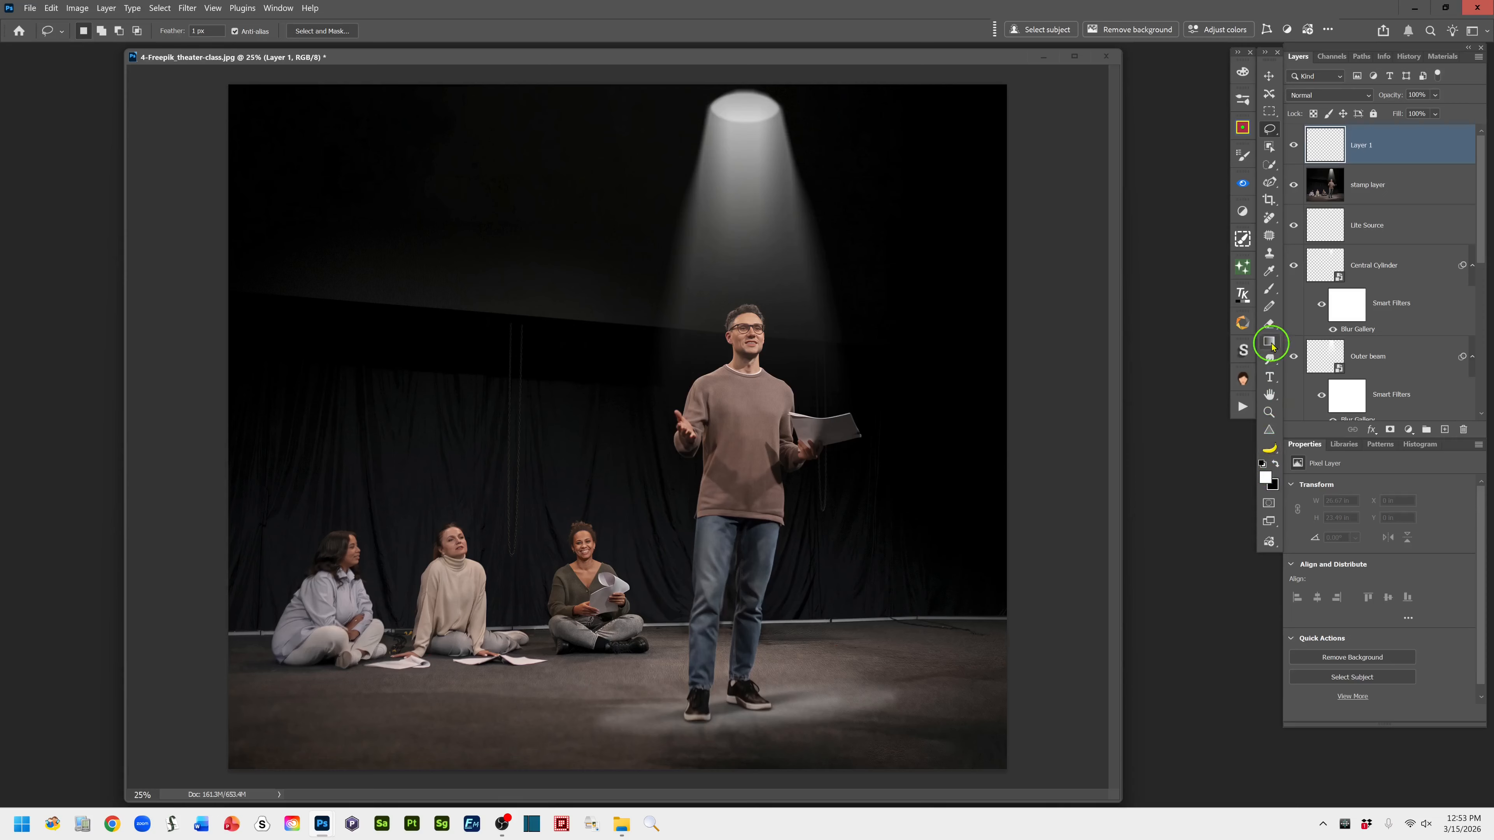
pyautogui.click(1269, 290)
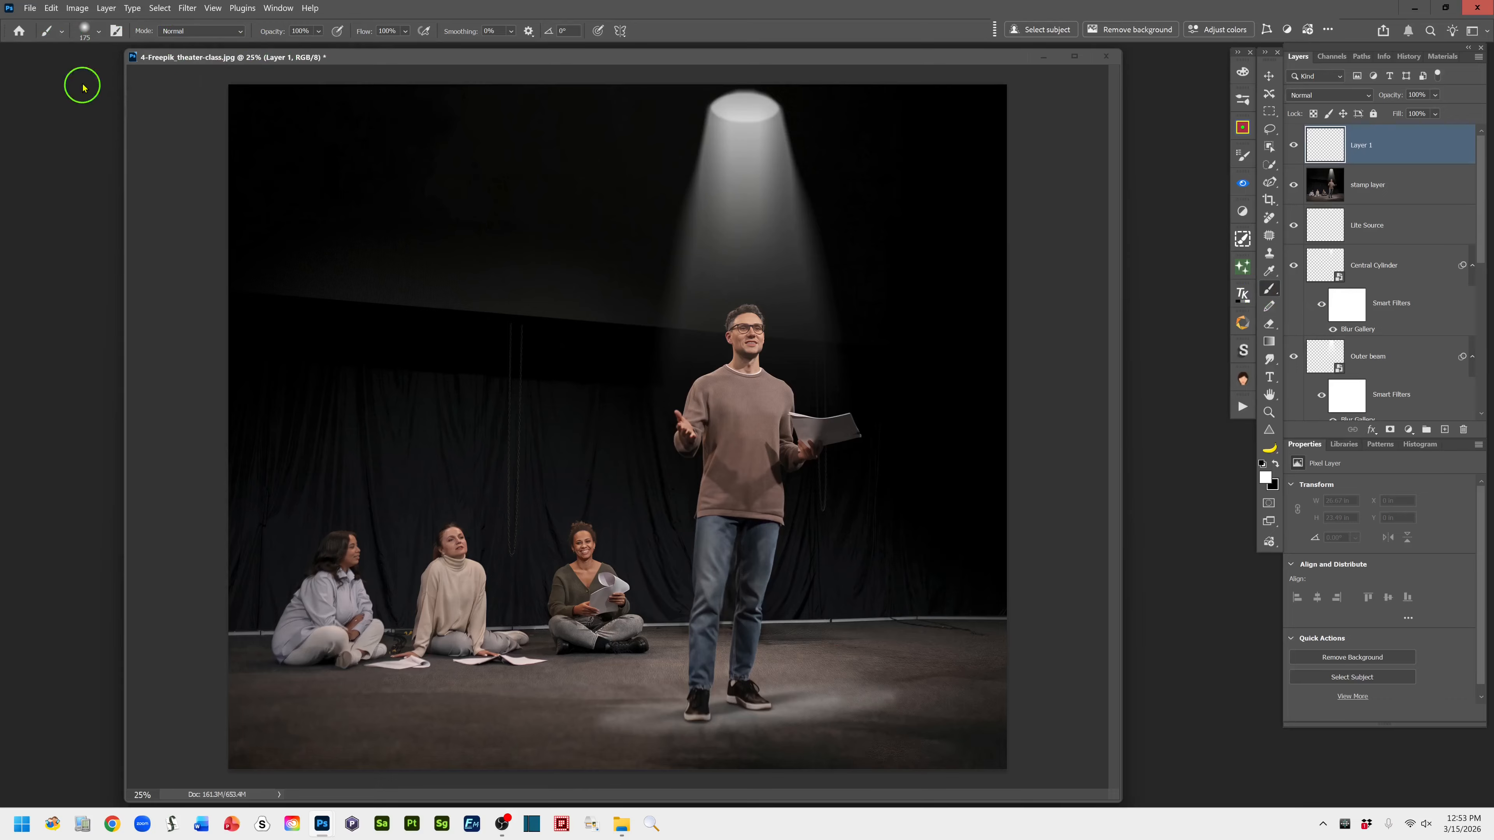
pyautogui.click(99, 33)
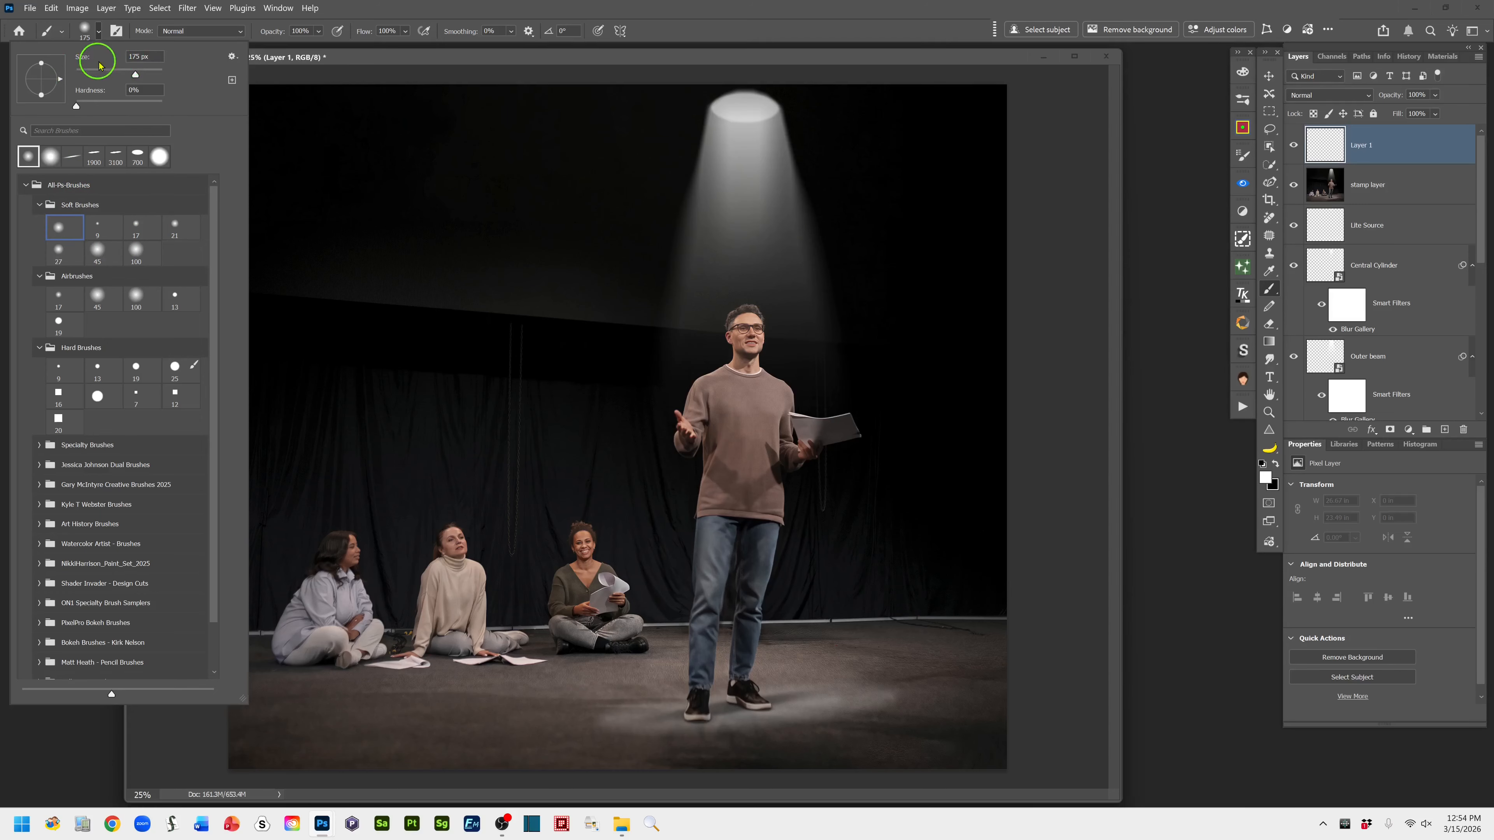
pyautogui.moveTo(134, 76); pyautogui.dragTo(81, 79)
pyautogui.click(131, 56)
# - Set the brush spacing to 1000%, maximize size and angle jitter, and add a little roundness jitter in Shape Dynamics
pyautogui.click(117, 33)
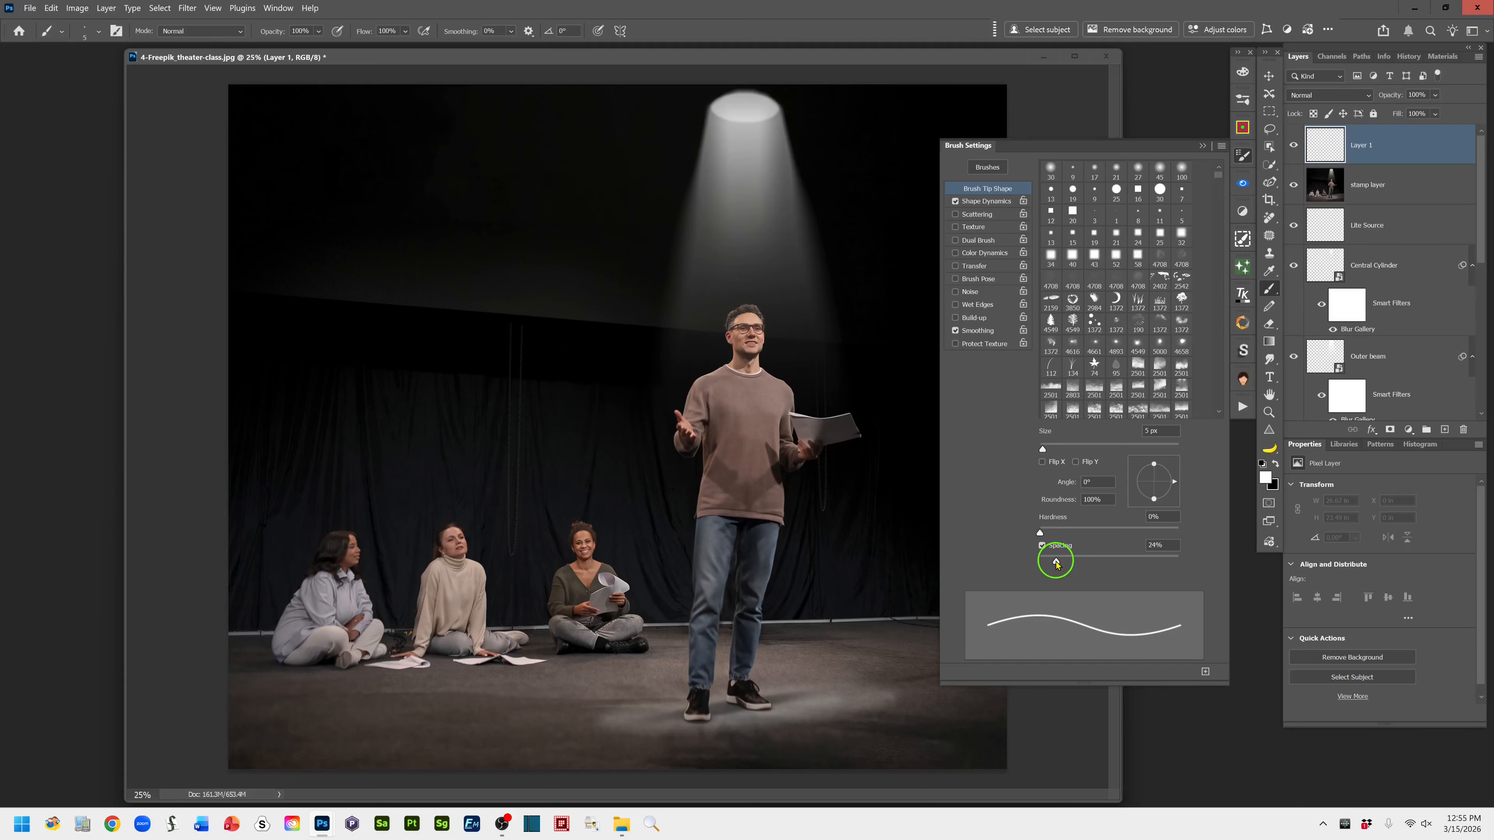
pyautogui.moveTo(1056, 563); pyautogui.dragTo(1188, 561)
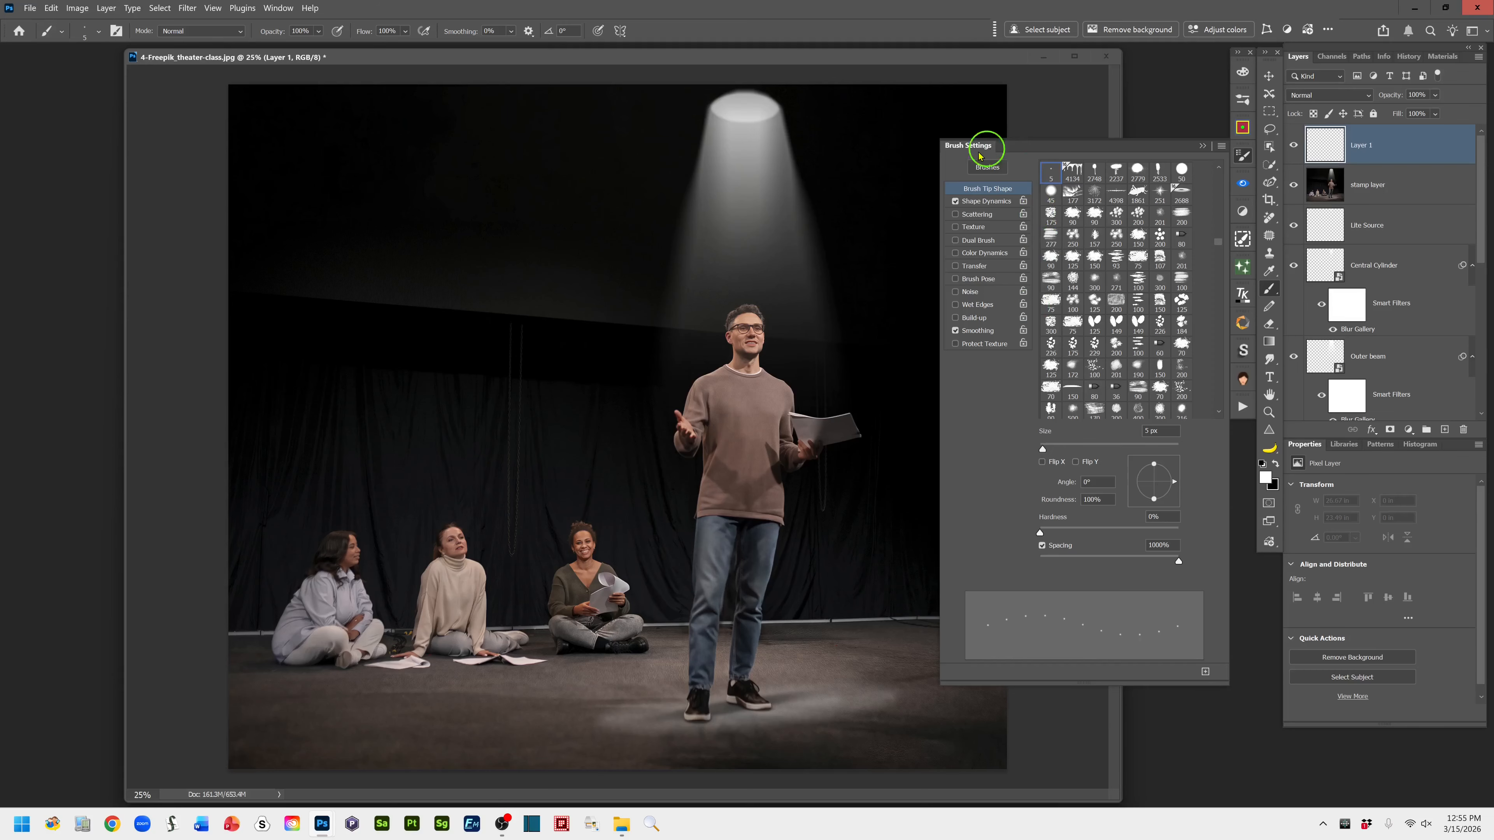
pyautogui.click(981, 203)
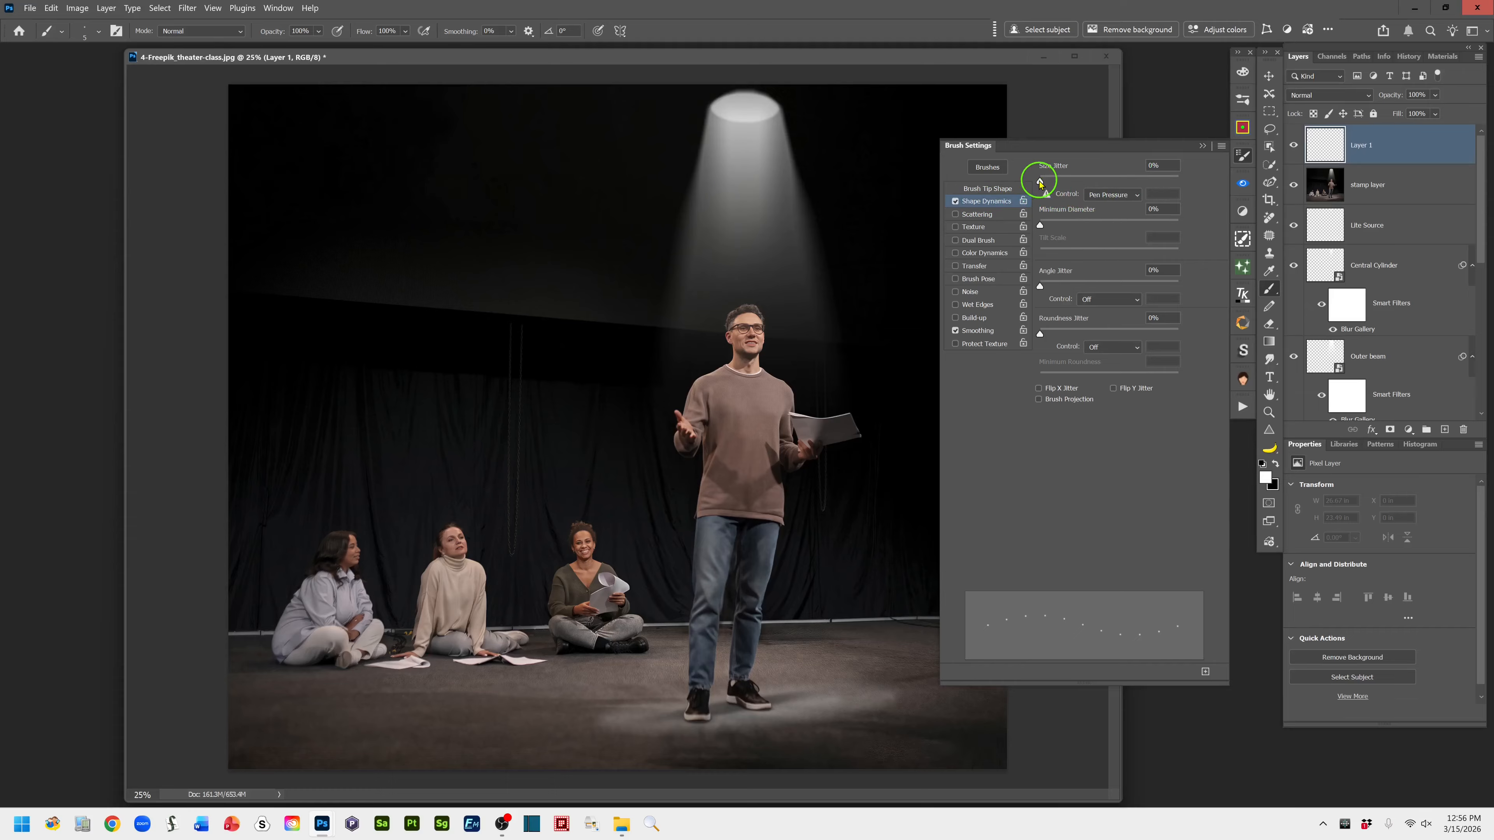
pyautogui.moveTo(1040, 183); pyautogui.dragTo(1195, 210)
pyautogui.moveTo(1040, 289); pyautogui.dragTo(1184, 287)
pyautogui.moveTo(1042, 338); pyautogui.dragTo(1072, 341)
pyautogui.moveTo(1073, 382); pyautogui.dragTo(1077, 382)
# - Enable Scattering for the brush and raise both Scatter and Count Jitter to their maximum
pyautogui.click(979, 217)
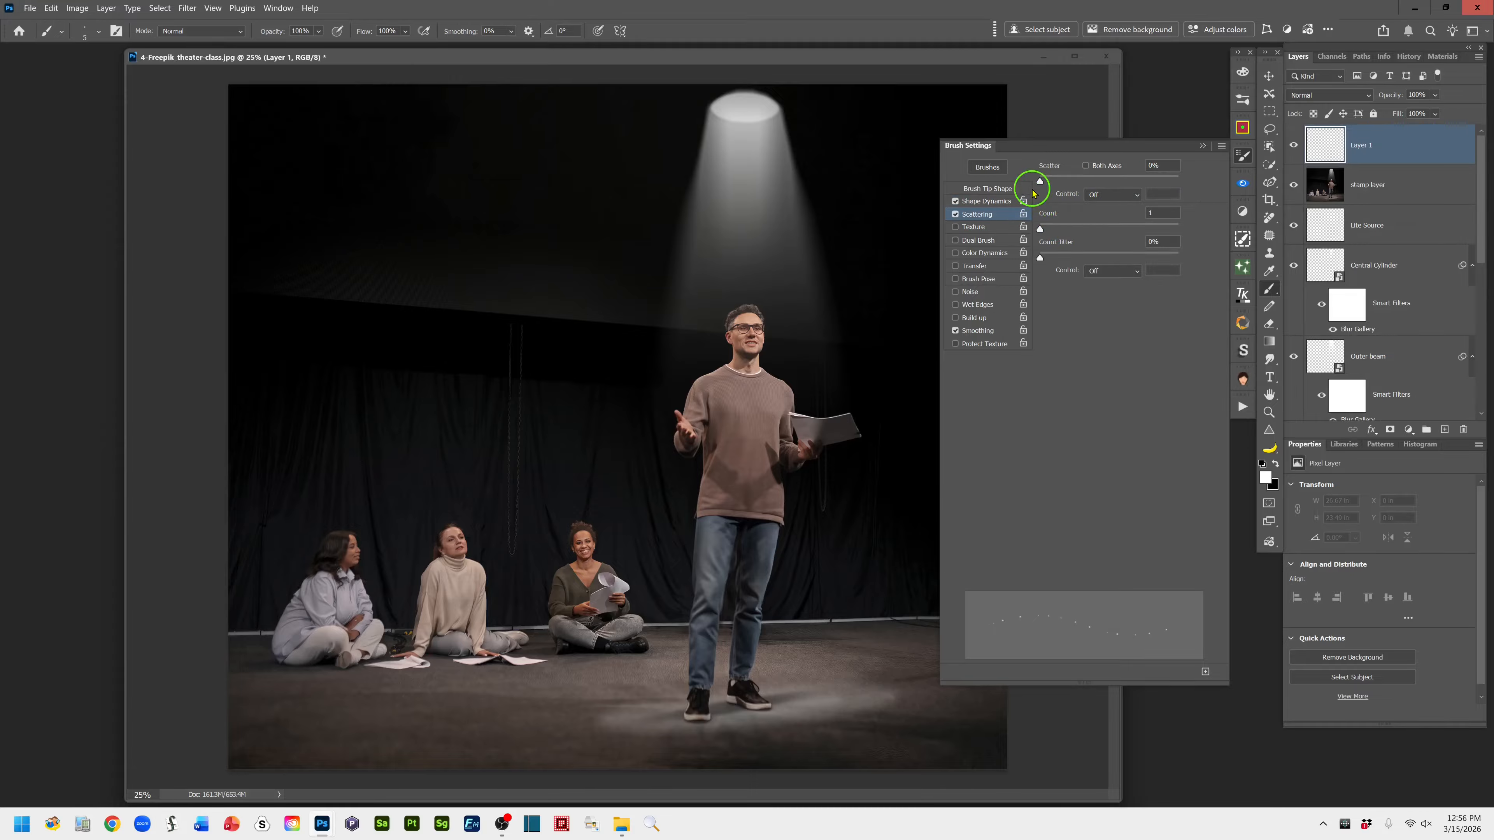
pyautogui.moveTo(1038, 179); pyautogui.dragTo(1200, 182)
pyautogui.moveTo(1040, 258); pyautogui.dragTo(1192, 257)
# - Enable Transfer with maximum opacity and flow jitter, and turn off Smoothing for the brush
pyautogui.click(976, 266)
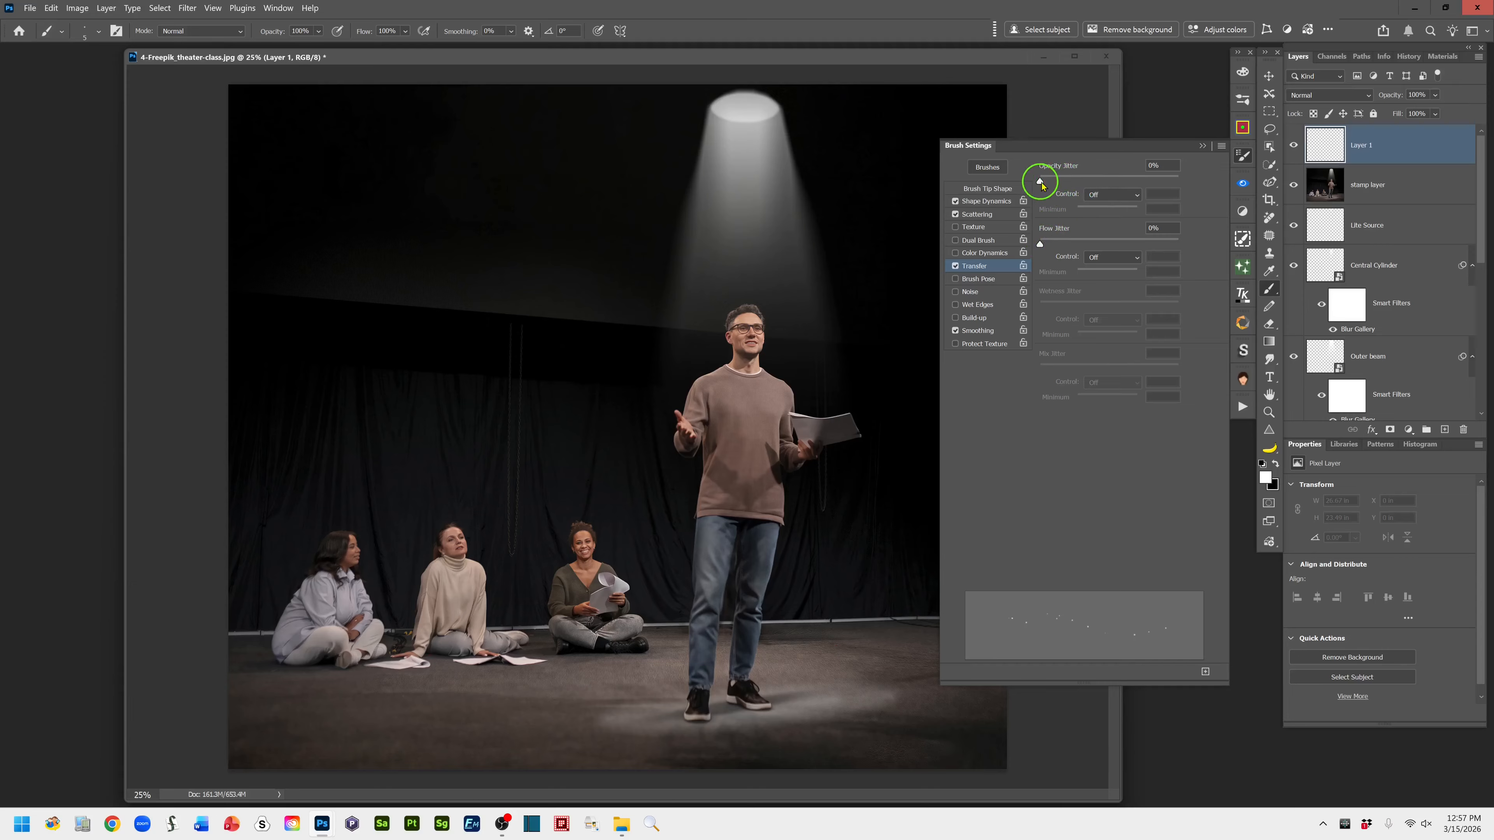
pyautogui.moveTo(1040, 183); pyautogui.dragTo(1182, 181)
pyautogui.moveTo(1039, 245); pyautogui.dragTo(1204, 238)
pyautogui.click(956, 333)
pyautogui.click(1201, 146)
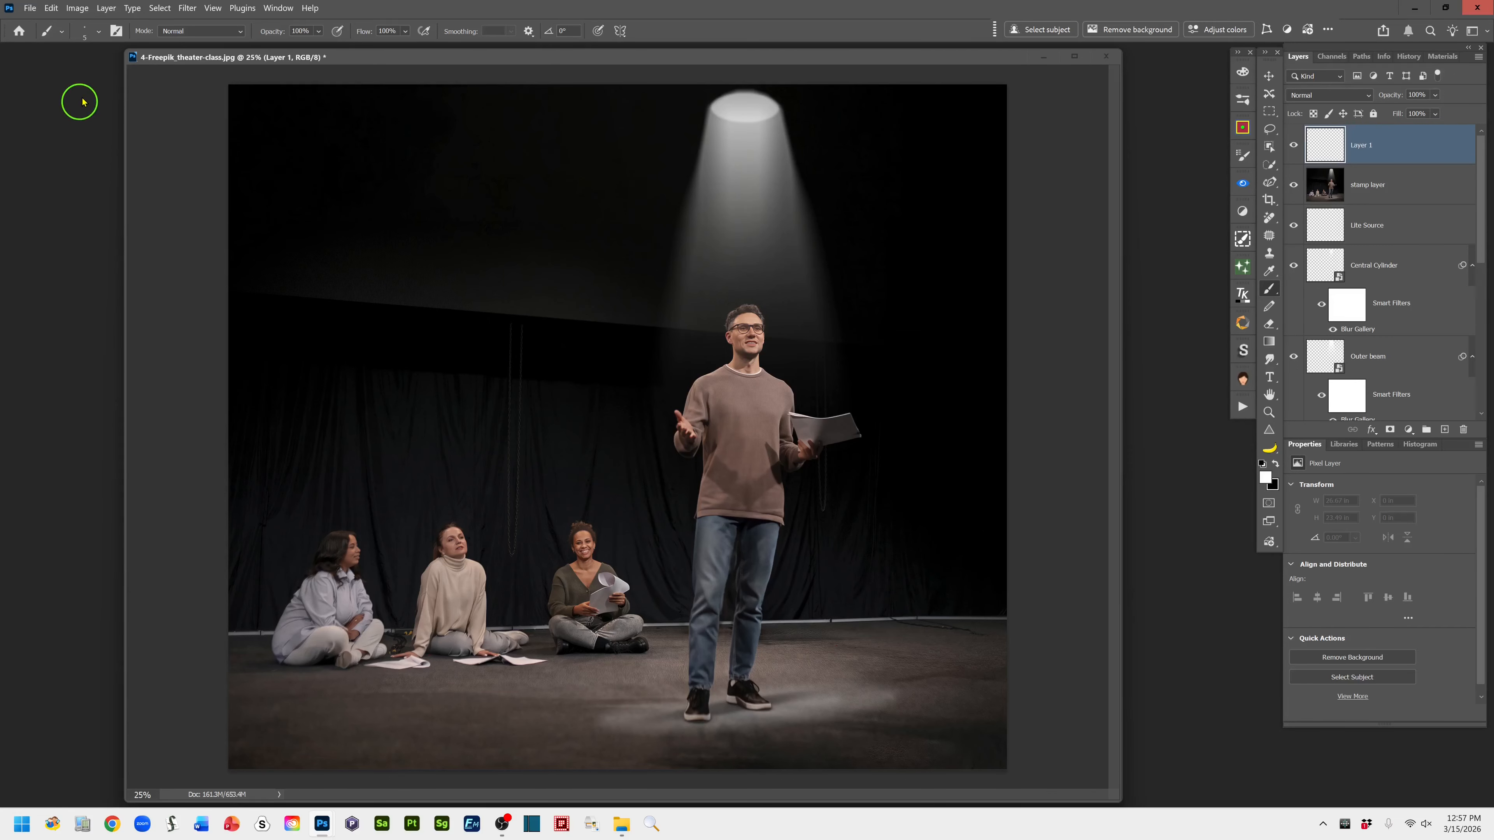
pyautogui.click(98, 36)
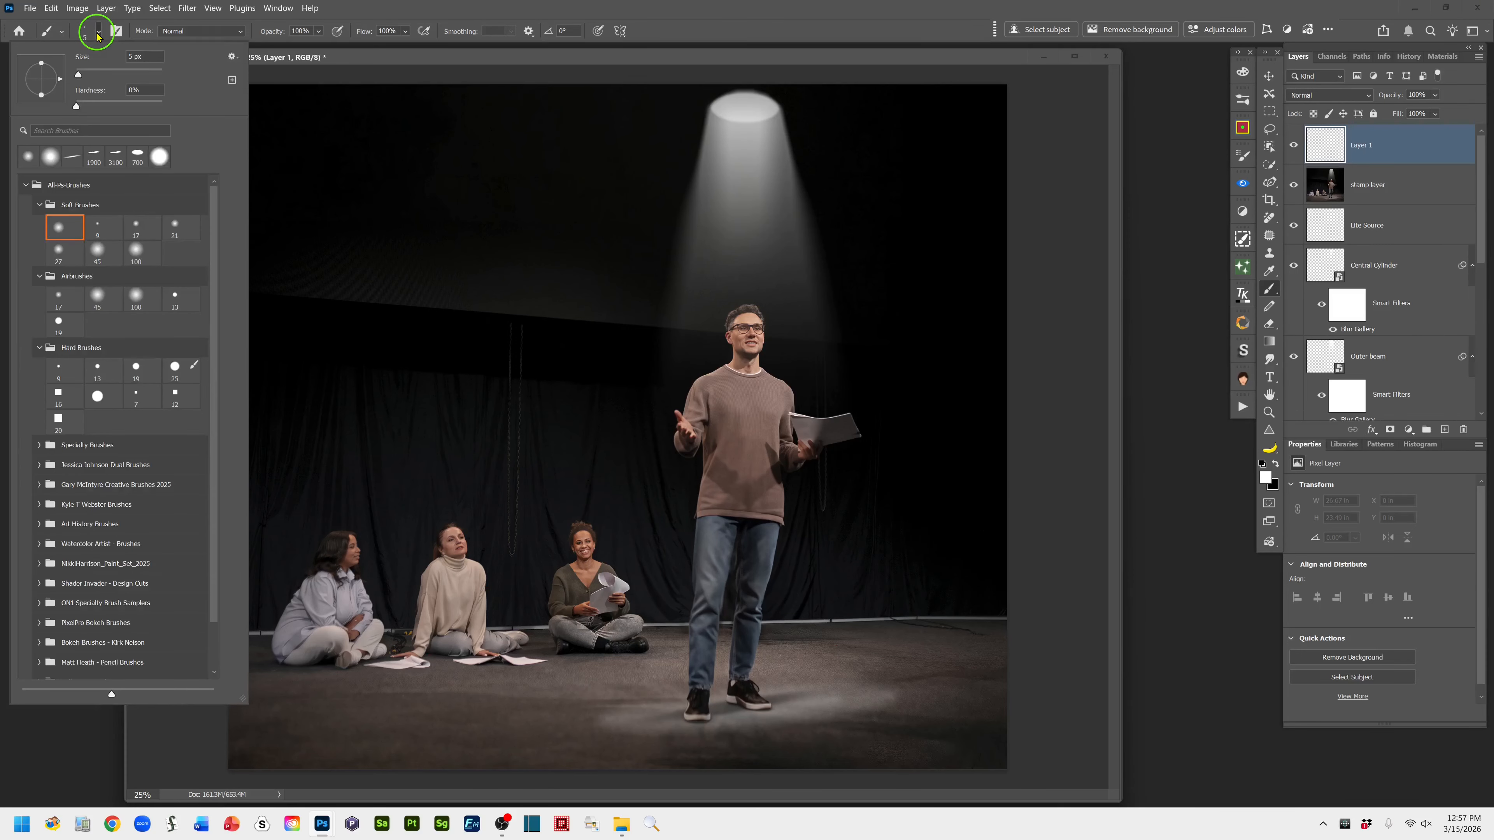
pyautogui.click(233, 57)
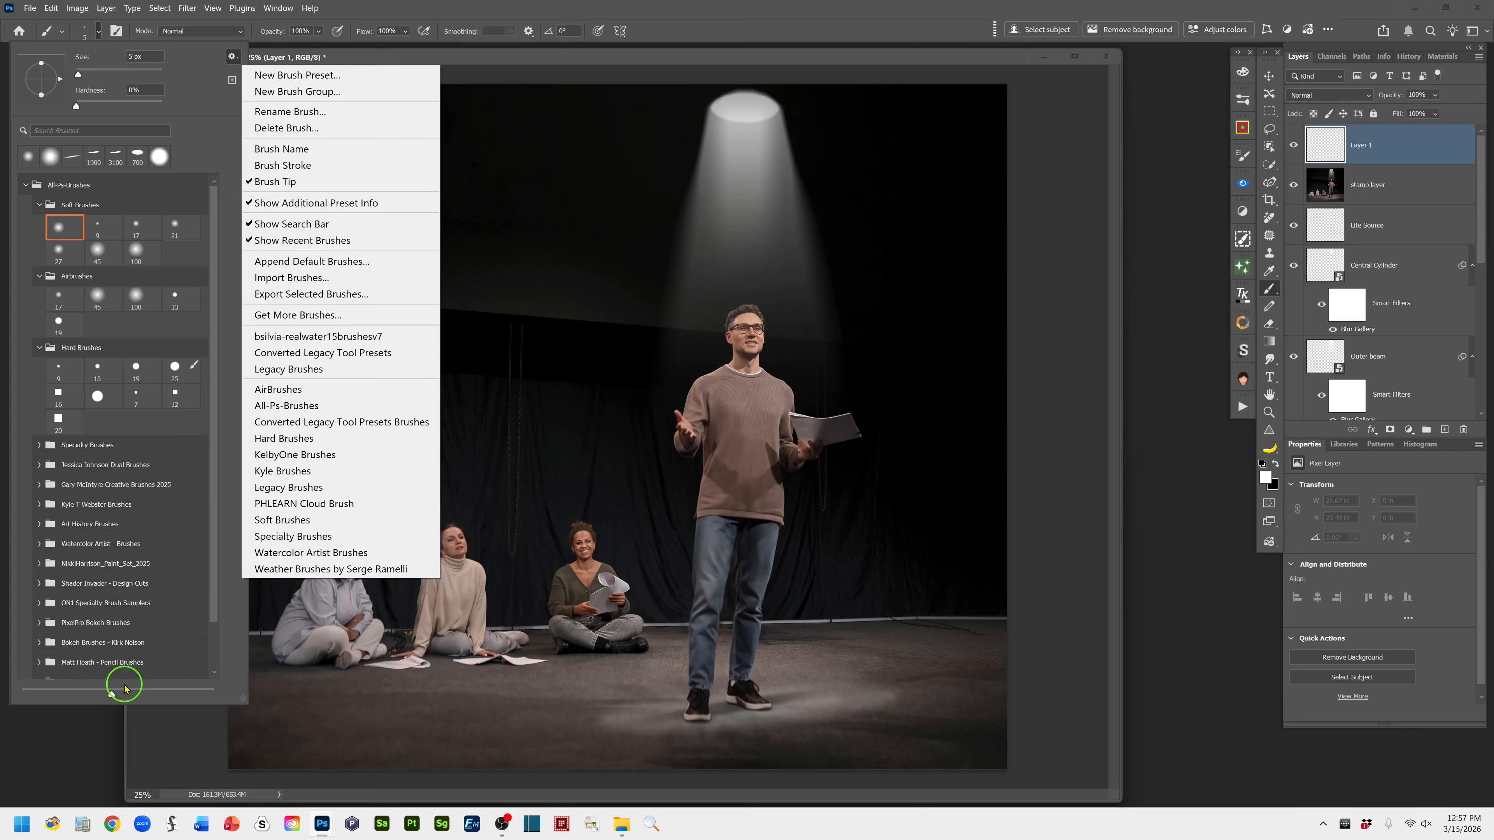
pyautogui.click(696, 30)
pyautogui.click(717, 37)
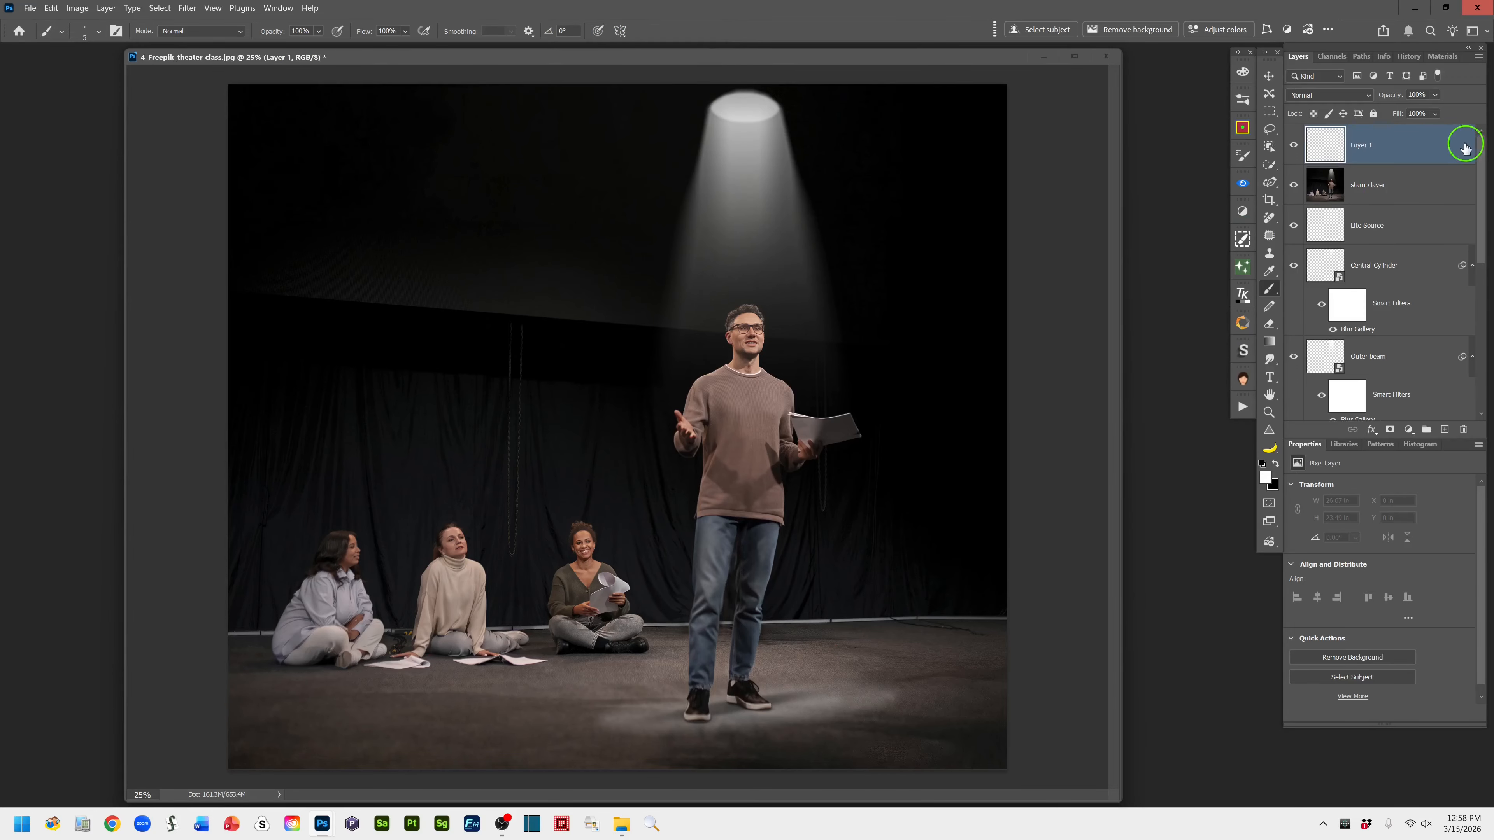
# - Rename the new layer "Dust Particles (Opt)" and paint the first dust specks down the spotlight beam above the man
pyautogui.doubleClick(1364, 146)
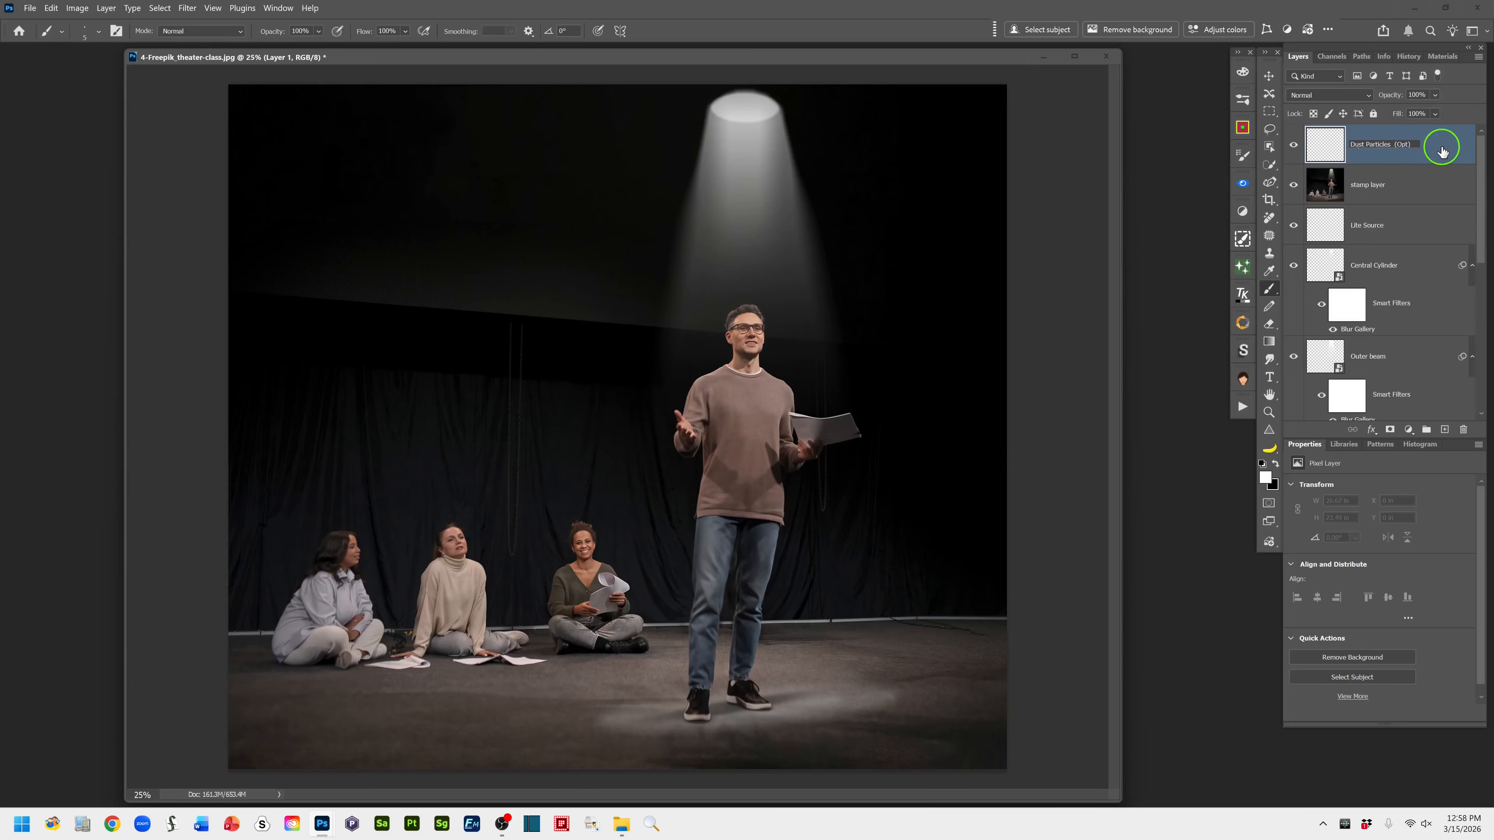
pyautogui.press('Return')
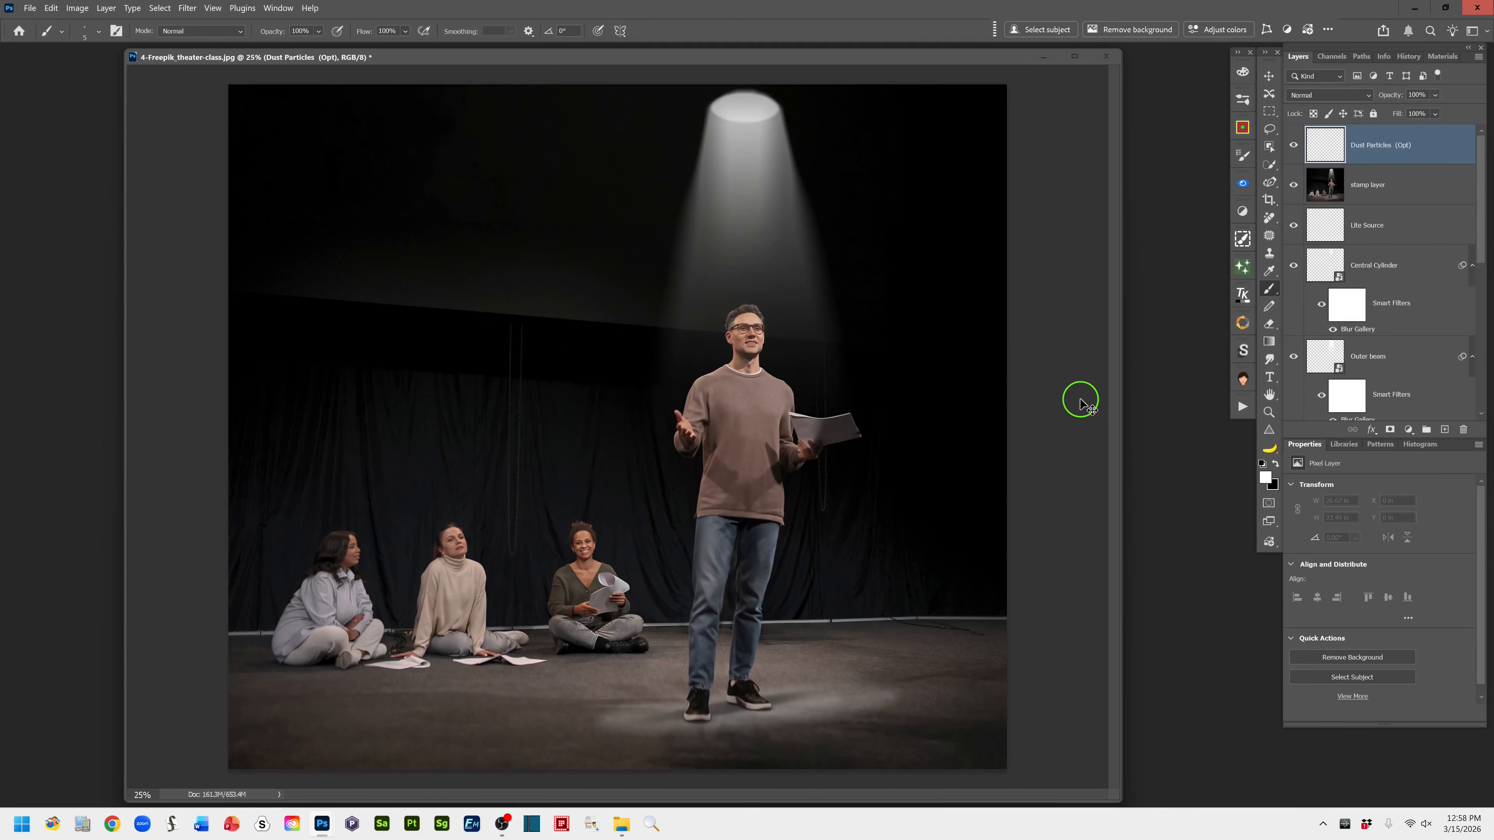
pyautogui.hotkey('ctrl', '+')
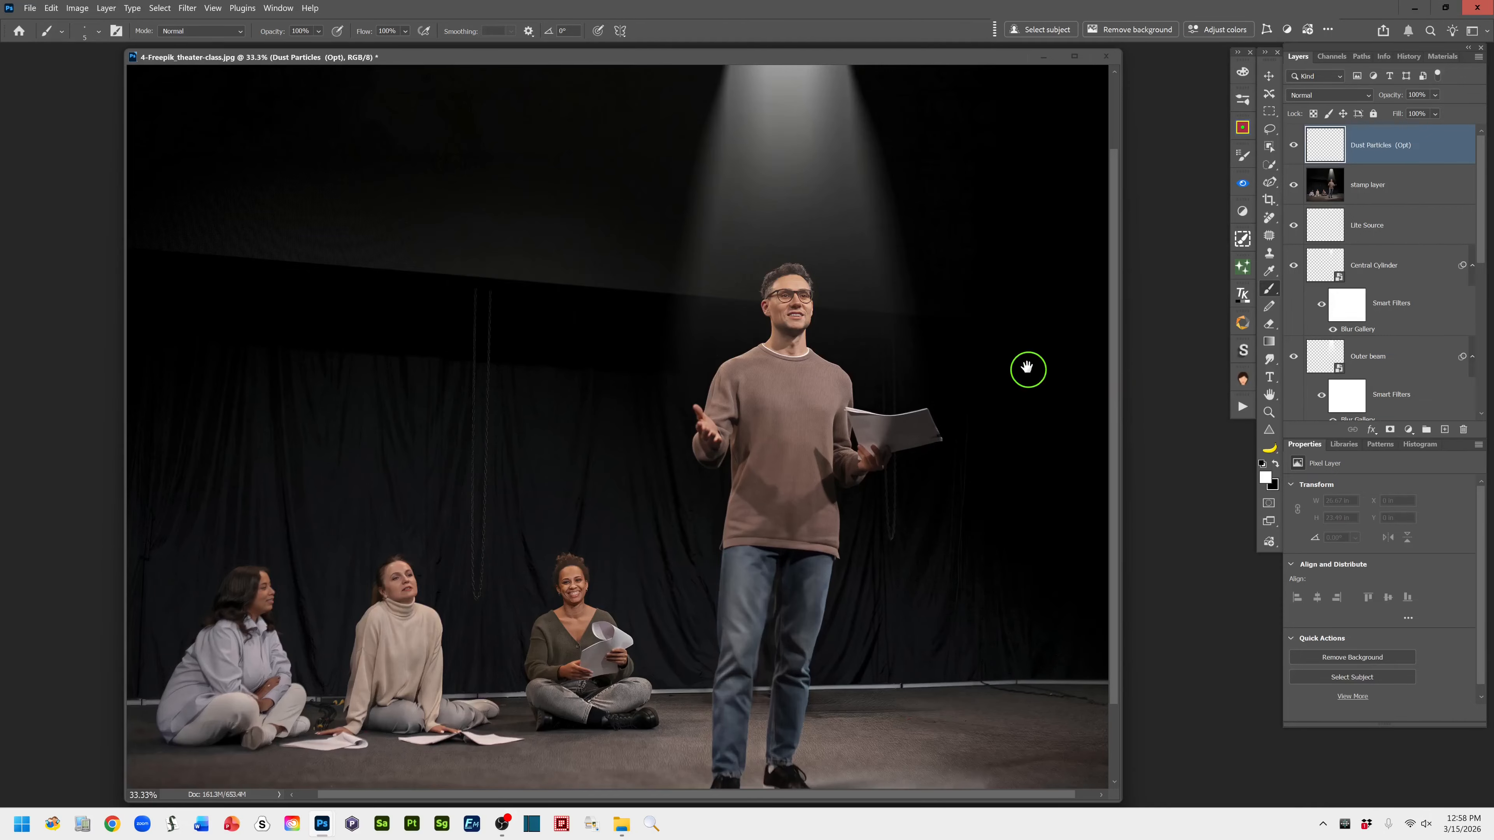
pyautogui.moveTo(1027, 367); pyautogui.dragTo(1007, 431)
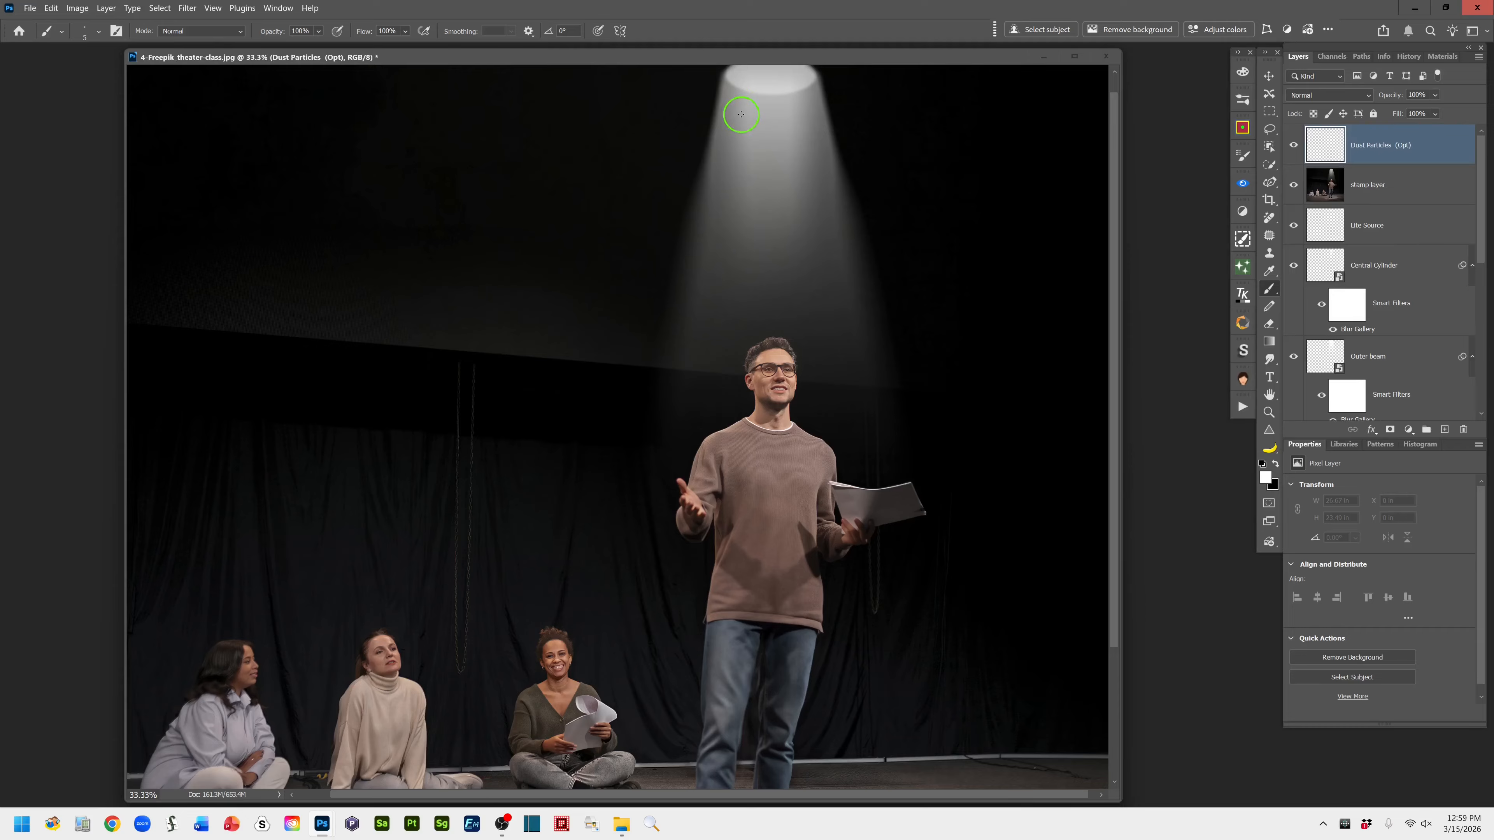
pyautogui.moveTo(744, 102)
pyautogui.mouseDown()
pyautogui.moveTo(714, 274)
pyautogui.moveTo(725, 252)
pyautogui.mouseUp()
pyautogui.moveTo(761, 121)
pyautogui.mouseDown()
pyautogui.moveTo(751, 309)
pyautogui.moveTo(764, 107)
pyautogui.mouseUp()
pyautogui.moveTo(789, 271); pyautogui.dragTo(803, 324)
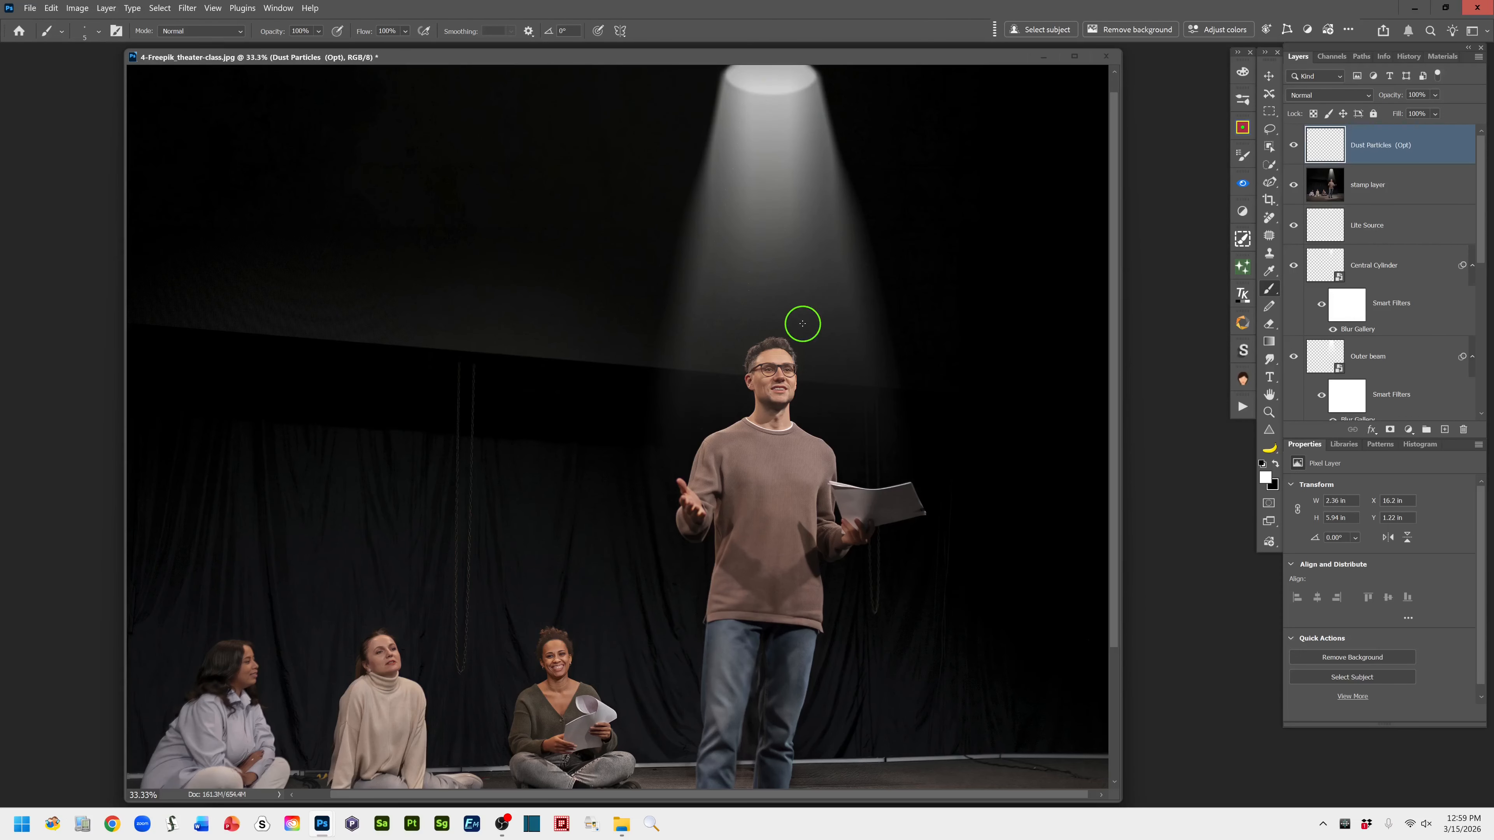
# - Paint more dust specks throughout the upper spotlight beam, from just below the light source outward to its edges
pyautogui.hotkey('ctrl', '+')
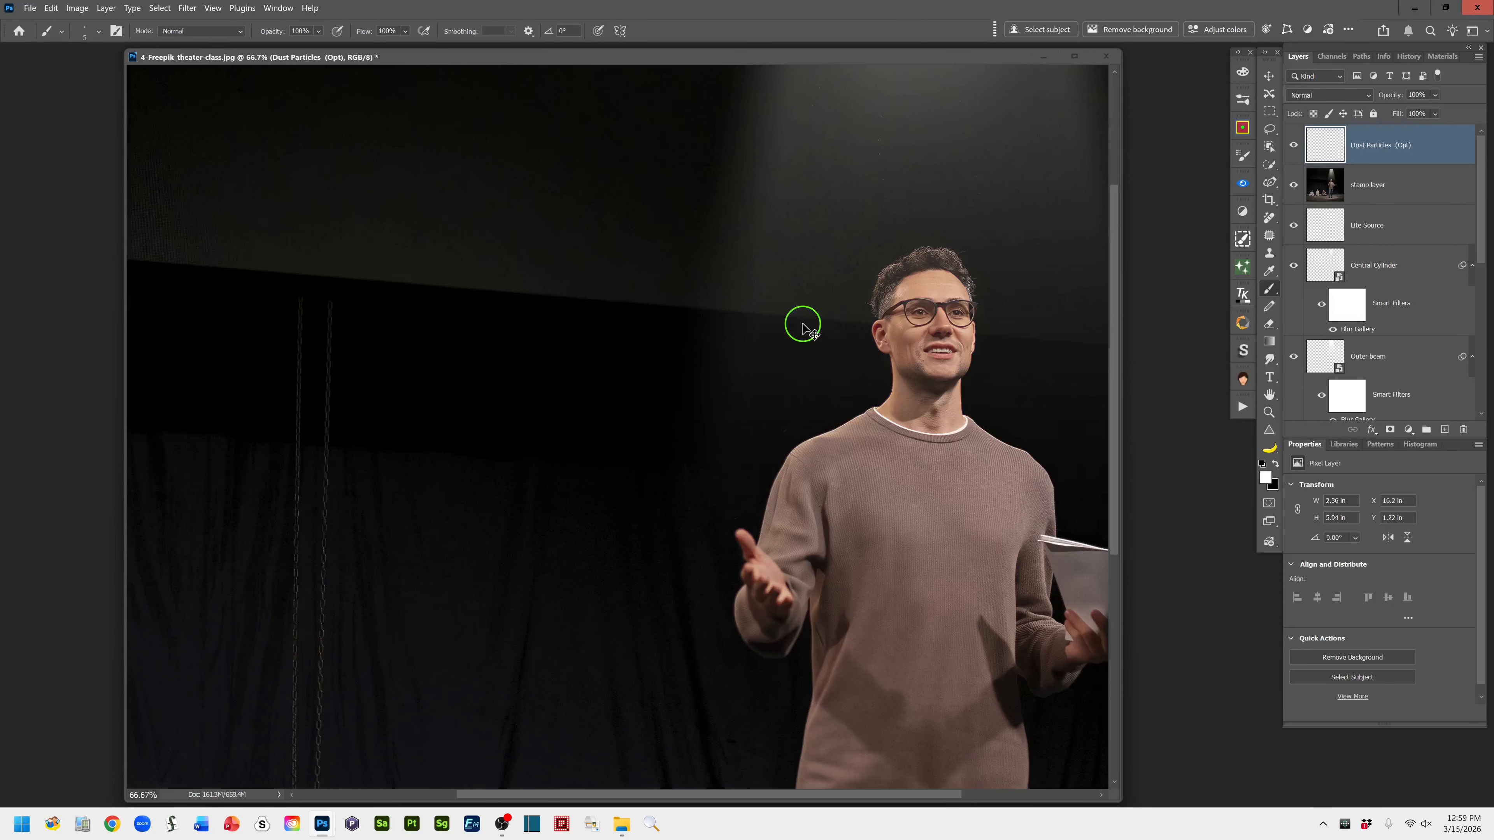
pyautogui.moveTo(856, 272); pyautogui.dragTo(620, 626)
pyautogui.moveTo(814, 526); pyautogui.dragTo(792, 625)
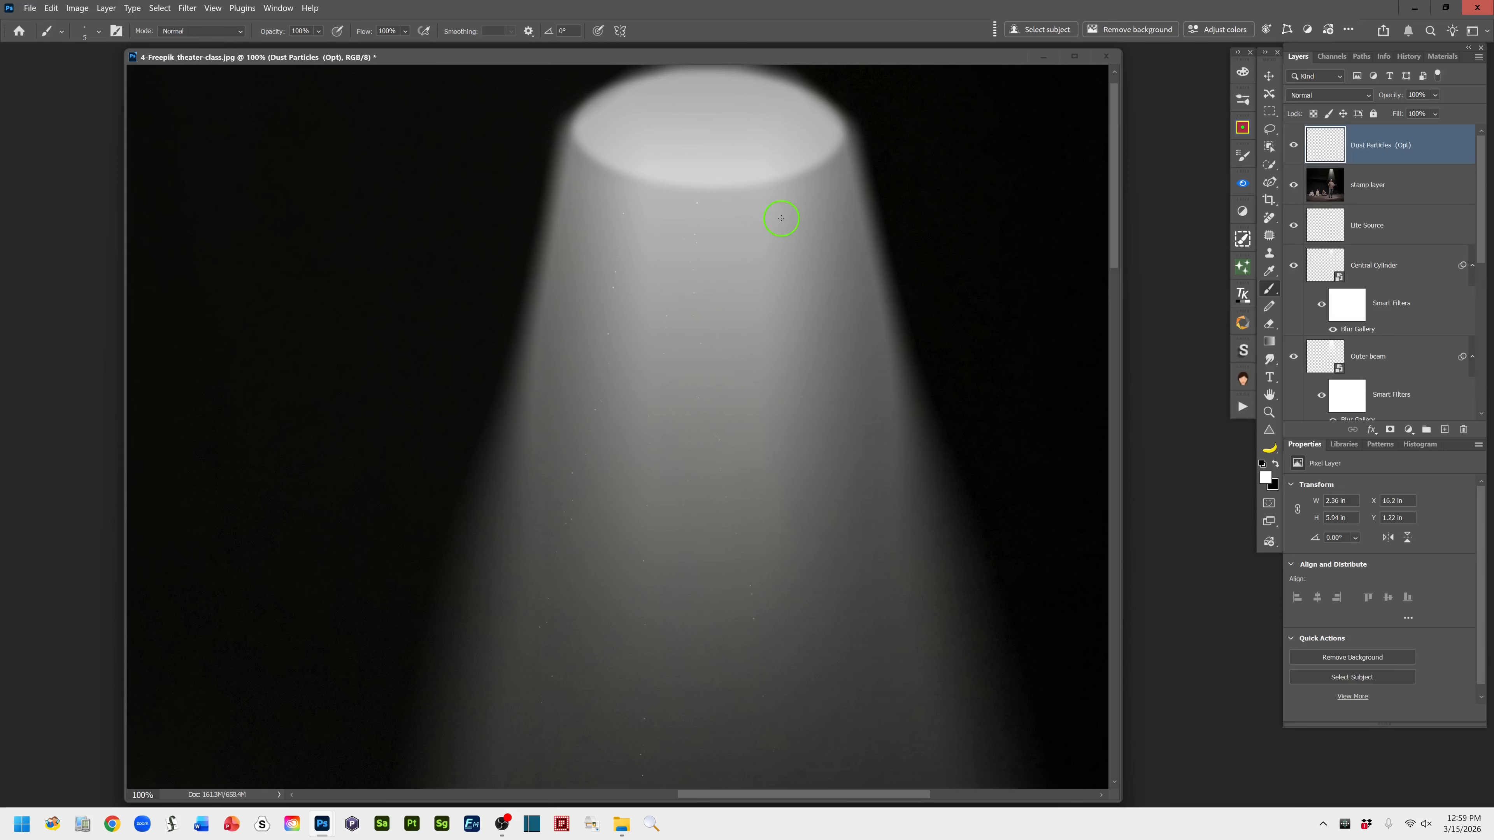
pyautogui.moveTo(781, 218); pyautogui.dragTo(839, 471)
pyautogui.moveTo(827, 191)
pyautogui.mouseDown()
pyautogui.moveTo(898, 509)
pyautogui.moveTo(900, 537)
pyautogui.moveTo(832, 243)
pyautogui.moveTo(869, 448)
pyautogui.moveTo(874, 669)
pyautogui.mouseUp()
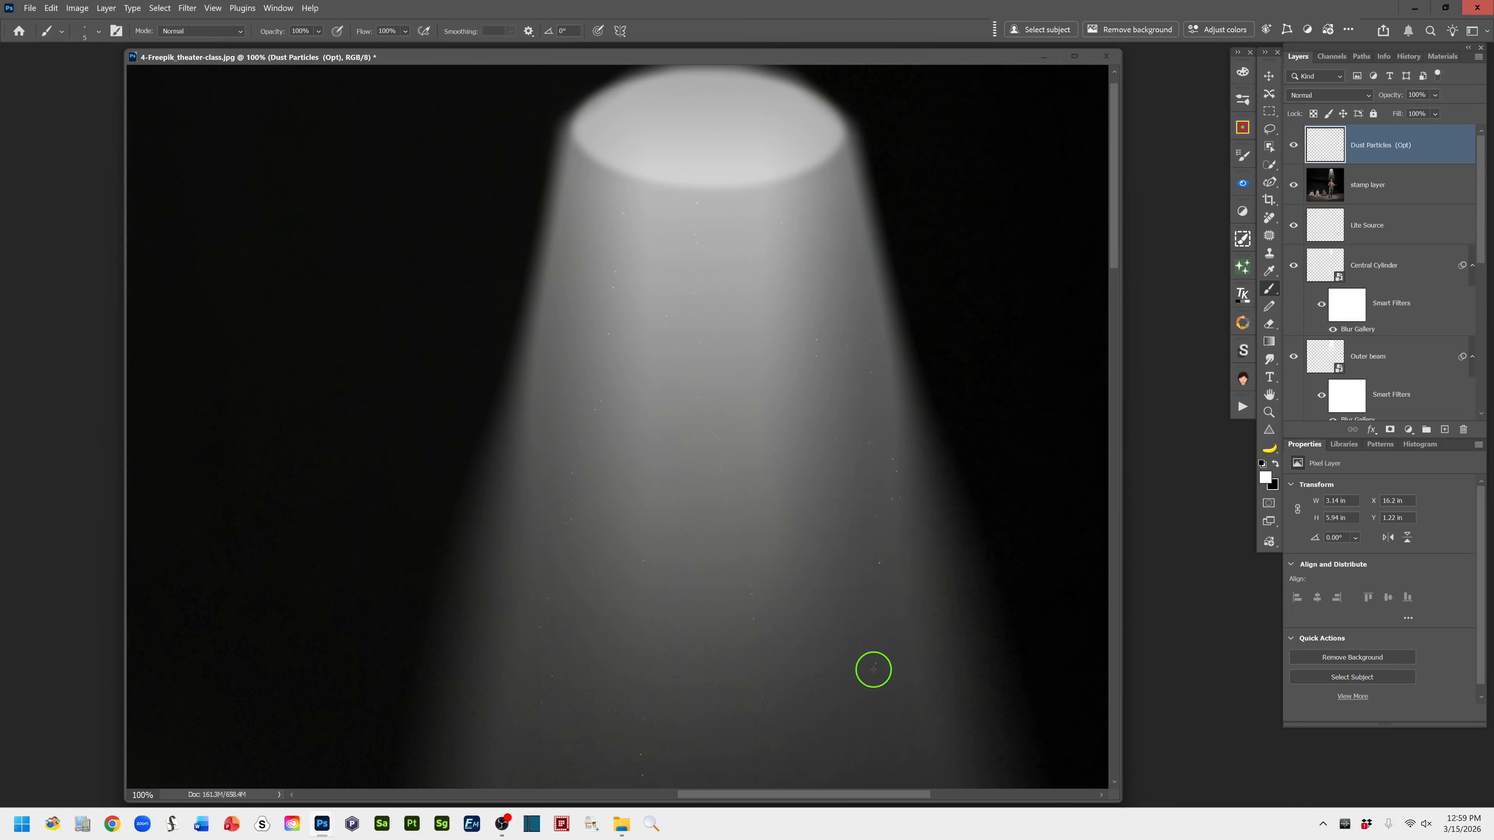
pyautogui.click(771, 625)
pyautogui.moveTo(504, 463)
pyautogui.mouseDown()
pyautogui.moveTo(497, 694)
pyautogui.moveTo(652, 355)
pyautogui.mouseUp()
pyautogui.moveTo(936, 463)
pyautogui.mouseDown()
pyautogui.moveTo(975, 621)
pyautogui.moveTo(944, 647)
pyautogui.mouseUp()
pyautogui.moveTo(794, 325); pyautogui.dragTo(844, 688)
pyautogui.moveTo(674, 443); pyautogui.dragTo(590, 735)
pyautogui.moveTo(720, 401); pyautogui.dragTo(708, 743)
# - Continue the dust specks through the lower beam and around the man's head, shoulders and upper body
pyautogui.press('space')
pyautogui.moveTo(803, 619); pyautogui.dragTo(824, 277)
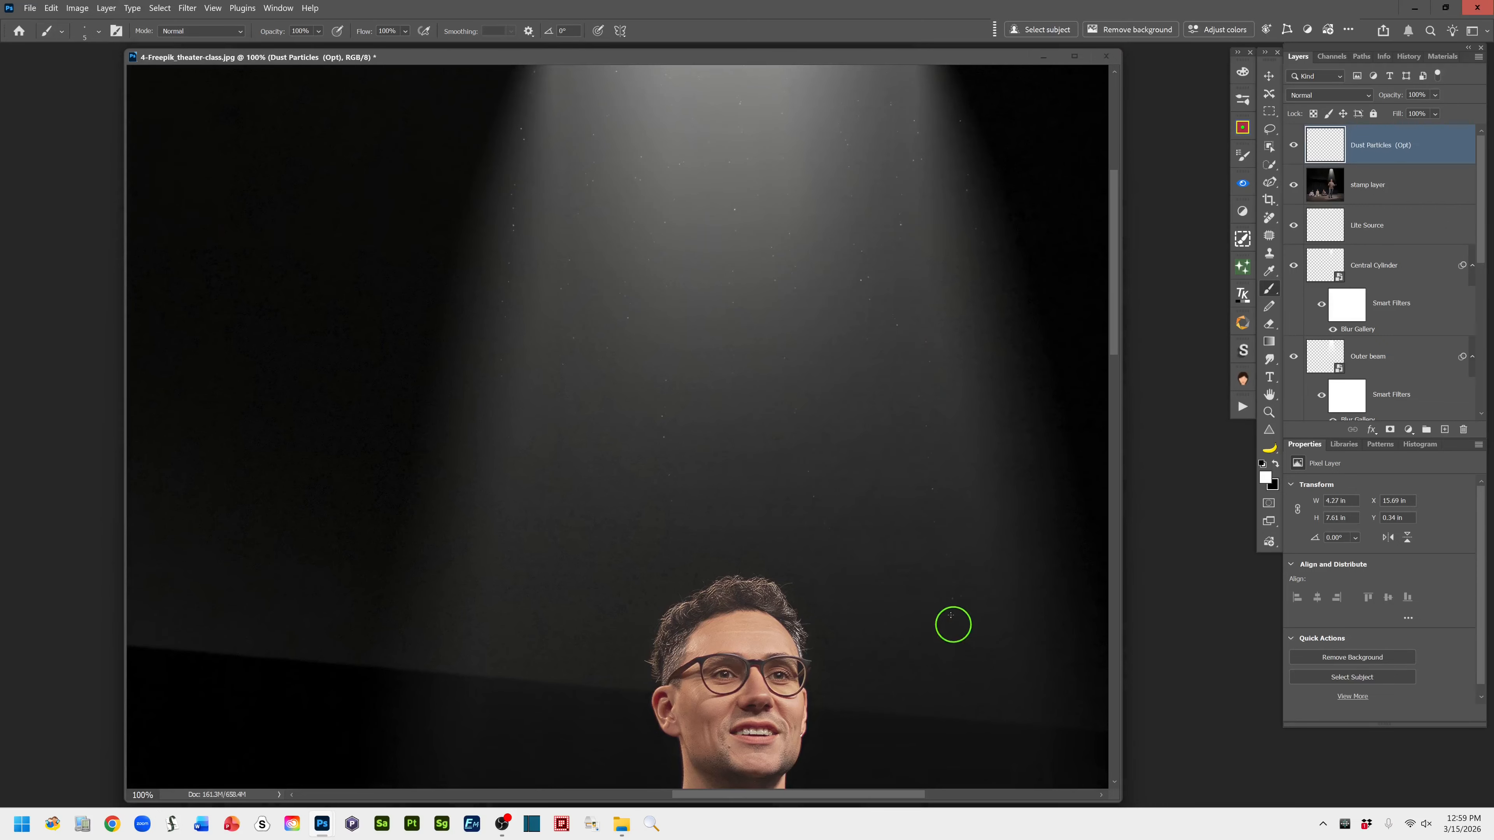
pyautogui.moveTo(827, 384)
pyautogui.mouseDown()
pyautogui.moveTo(849, 595)
pyautogui.moveTo(880, 711)
pyautogui.mouseUp()
pyautogui.moveTo(524, 394); pyautogui.dragTo(497, 694)
pyautogui.moveTo(993, 616); pyautogui.dragTo(1013, 217)
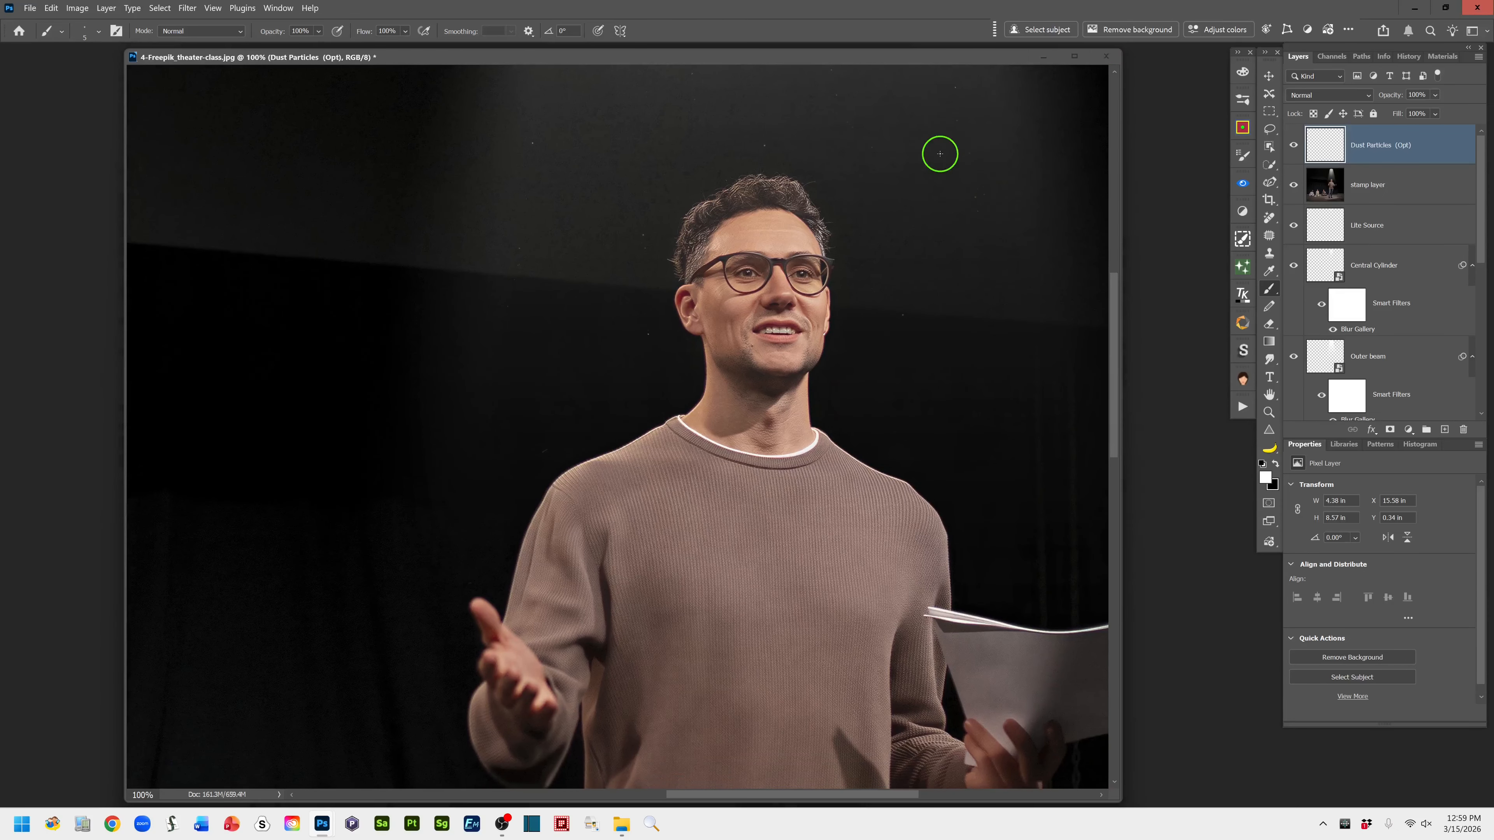
pyautogui.moveTo(940, 154); pyautogui.dragTo(1115, 806)
pyautogui.moveTo(837, 264); pyautogui.dragTo(817, 751)
pyautogui.moveTo(766, 131)
pyautogui.mouseDown()
pyautogui.moveTo(695, 515)
pyautogui.moveTo(651, 644)
pyautogui.mouseUp()
pyautogui.moveTo(590, 298); pyautogui.dragTo(464, 729)
pyautogui.moveTo(521, 366)
pyautogui.mouseDown()
pyautogui.moveTo(457, 464)
pyautogui.moveTo(557, 527)
pyautogui.moveTo(643, 711)
pyautogui.moveTo(756, 450)
pyautogui.mouseUp()
pyautogui.moveTo(891, 817)
pyautogui.mouseDown()
pyautogui.moveTo(991, 403)
pyautogui.moveTo(1060, 712)
pyautogui.mouseUp()
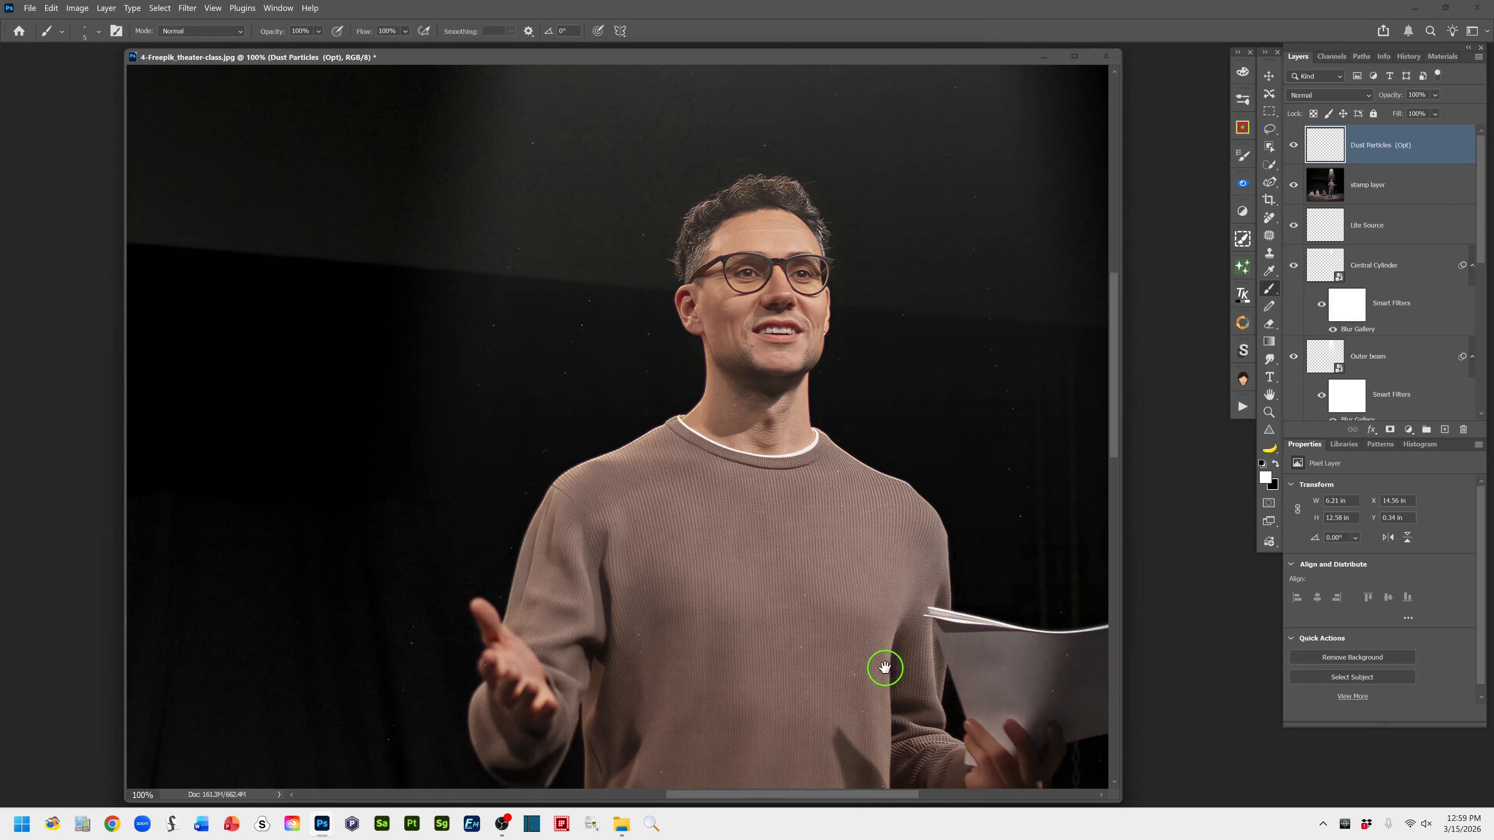
# - Paint dust specks over the man's lower sweater, his upper jeans and the curtain around them
pyautogui.moveTo(884, 666); pyautogui.dragTo(761, 137)
pyautogui.moveTo(956, 210); pyautogui.dragTo(1043, 676)
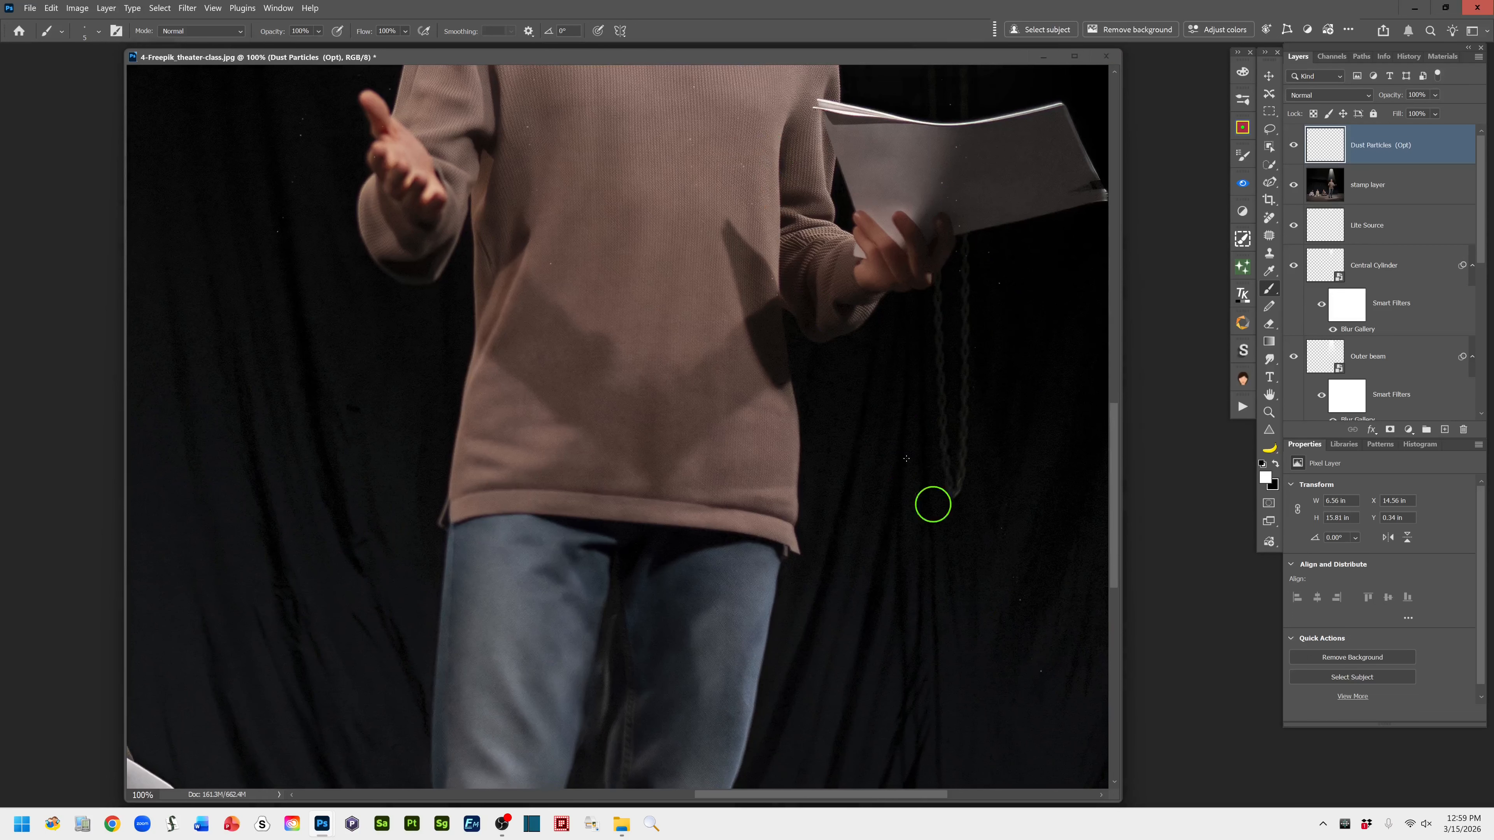
pyautogui.moveTo(845, 163); pyautogui.dragTo(887, 775)
pyautogui.moveTo(462, 250); pyautogui.dragTo(315, 672)
pyautogui.moveTo(500, 287); pyautogui.dragTo(428, 781)
pyautogui.moveTo(626, 118); pyautogui.dragTo(542, 781)
pyautogui.moveTo(732, 352); pyautogui.dragTo(718, 776)
pyautogui.moveTo(850, 353)
pyautogui.mouseDown()
pyautogui.moveTo(836, 442)
pyautogui.moveTo(882, 754)
pyautogui.mouseUp()
pyautogui.moveTo(907, 389); pyautogui.dragTo(960, 667)
# - Paint dust specks around the man's legs and down to the lit floor on both sides of his feet
pyautogui.moveTo(770, 724); pyautogui.dragTo(743, 267)
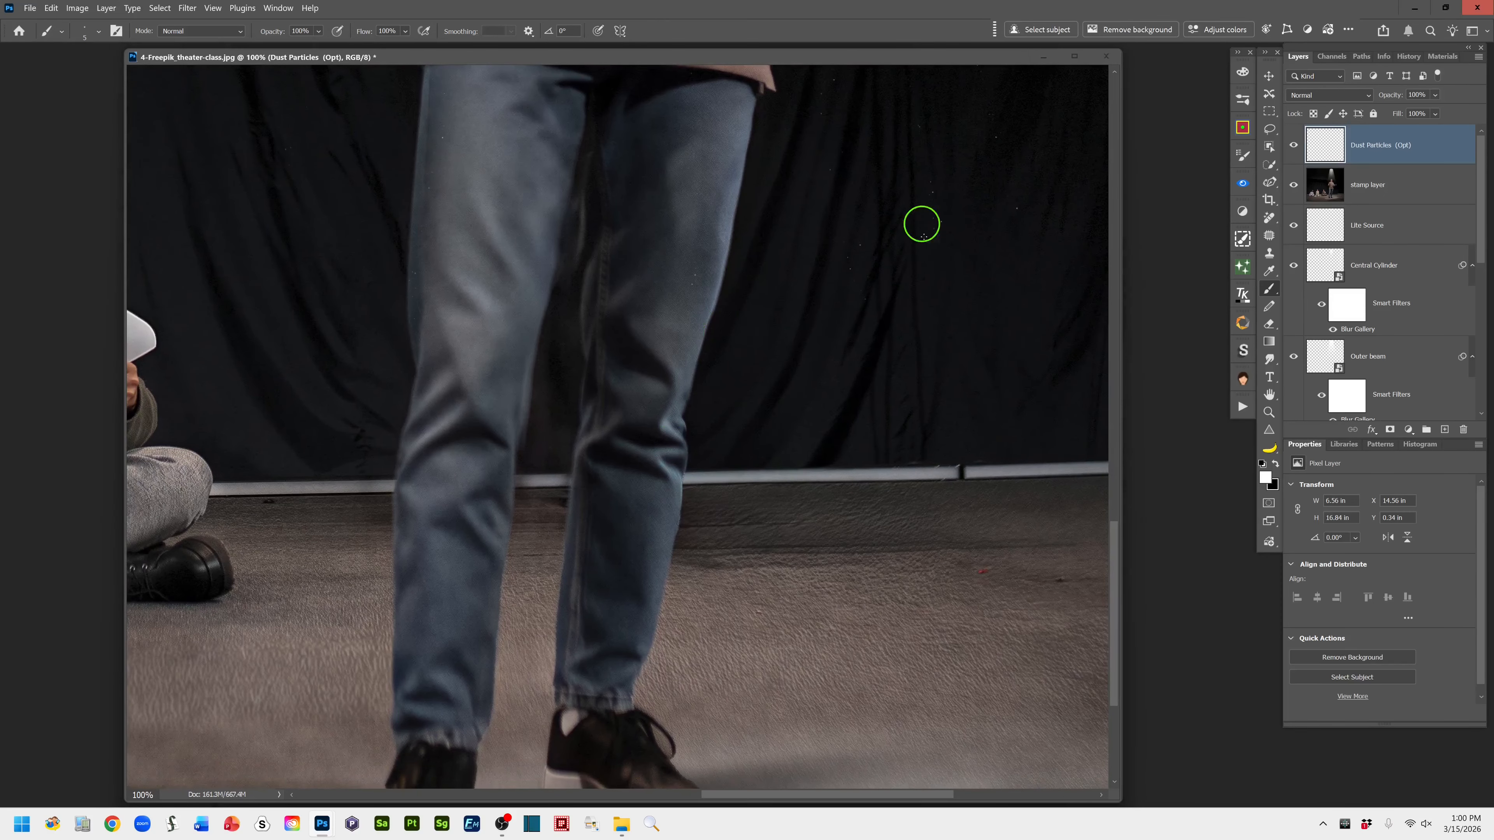
pyautogui.moveTo(922, 224); pyautogui.dragTo(968, 701)
pyautogui.moveTo(812, 310); pyautogui.dragTo(749, 731)
pyautogui.moveTo(345, 119); pyautogui.dragTo(236, 536)
pyautogui.moveTo(427, 308); pyautogui.dragTo(370, 714)
pyautogui.moveTo(611, 344); pyautogui.dragTo(535, 690)
pyautogui.moveTo(777, 315); pyautogui.dragTo(822, 789)
pyautogui.moveTo(875, 280); pyautogui.dragTo(1000, 770)
pyautogui.hotkey('ctrl', '-')
pyautogui.hotkey('ctrl', '-')
pyautogui.hotkey('ctrl', '-')
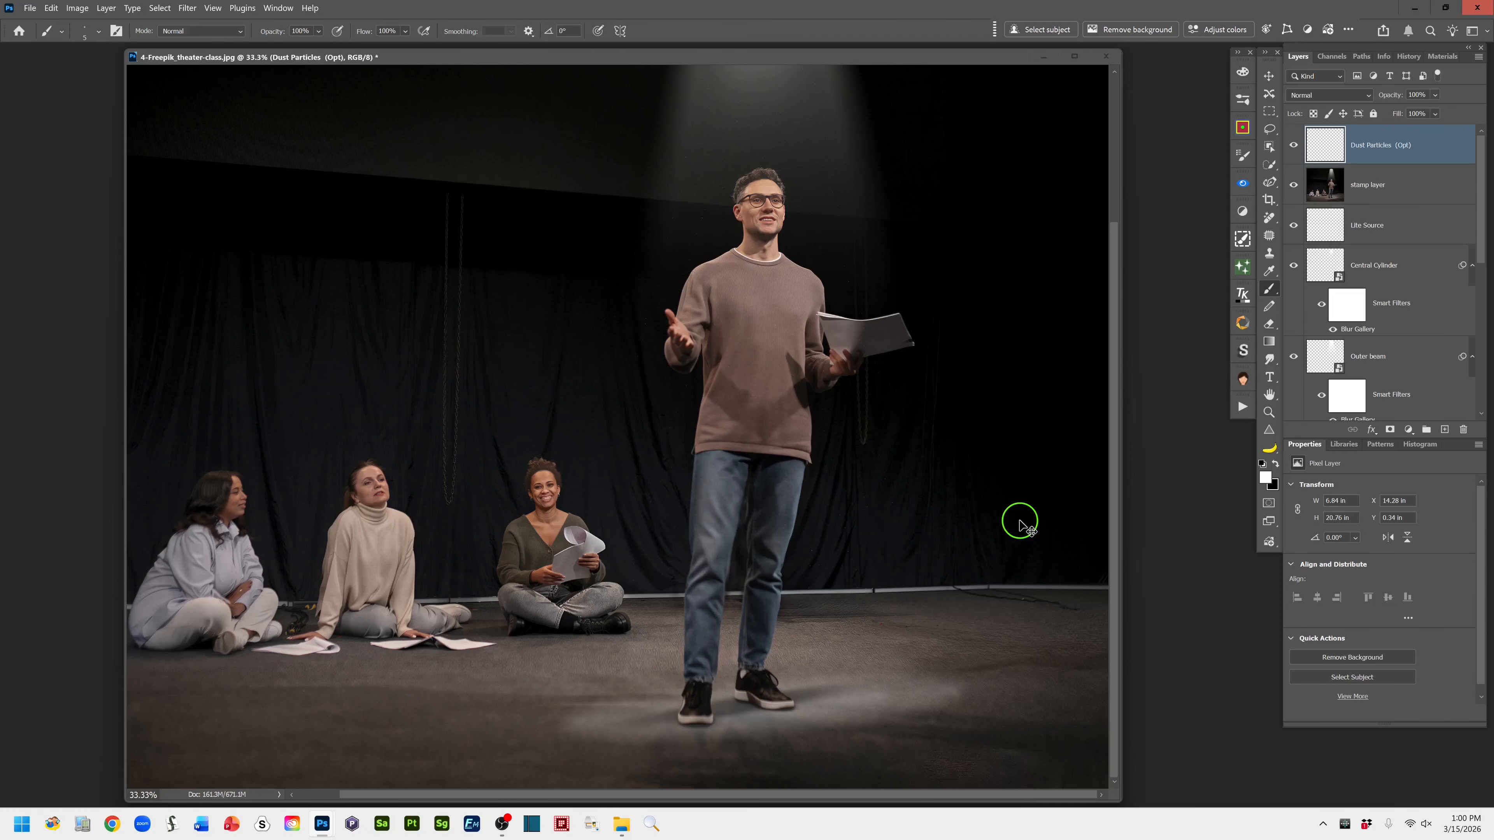
pyautogui.hotkey('ctrl', '-')
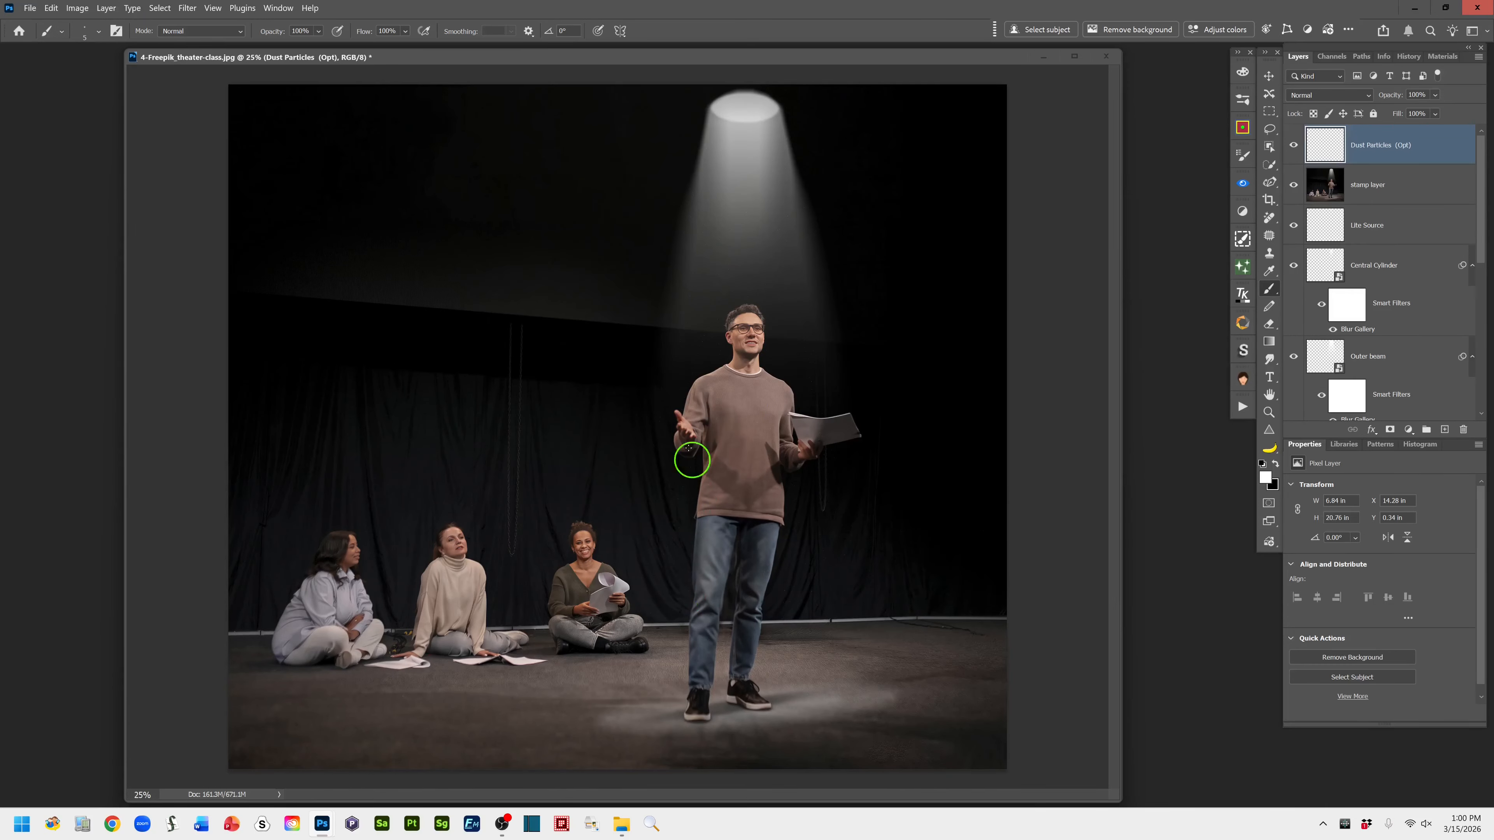
pyautogui.click(610, 699)
pyautogui.click(872, 702)
# - Apply a slight Gaussian Blur to the Dust Particles (Opt) layer and set its blend mode to Screen
pyautogui.click(184, 9)
pyautogui.moveTo(235, 256)
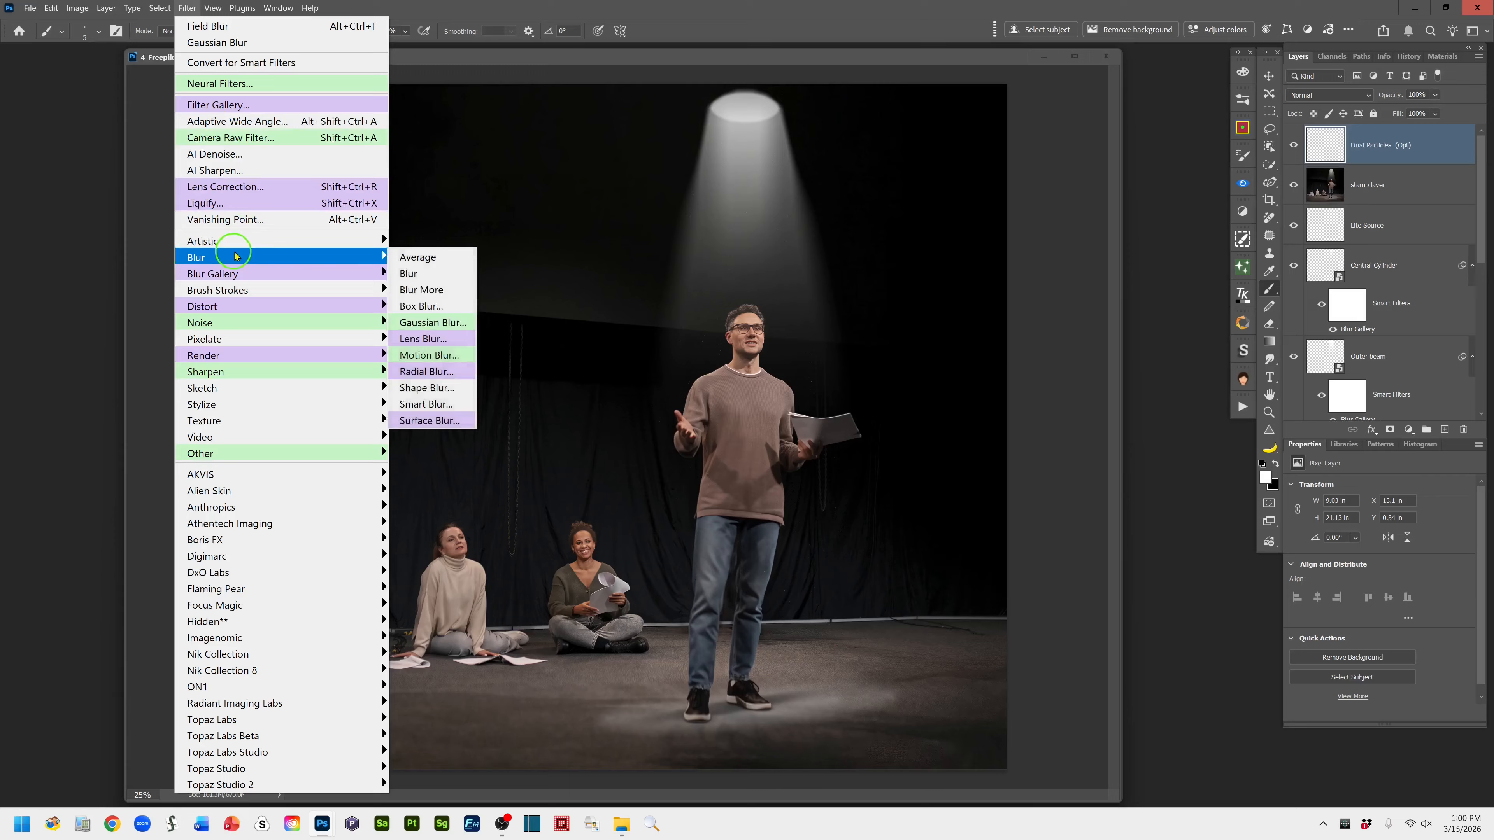
pyautogui.click(450, 323)
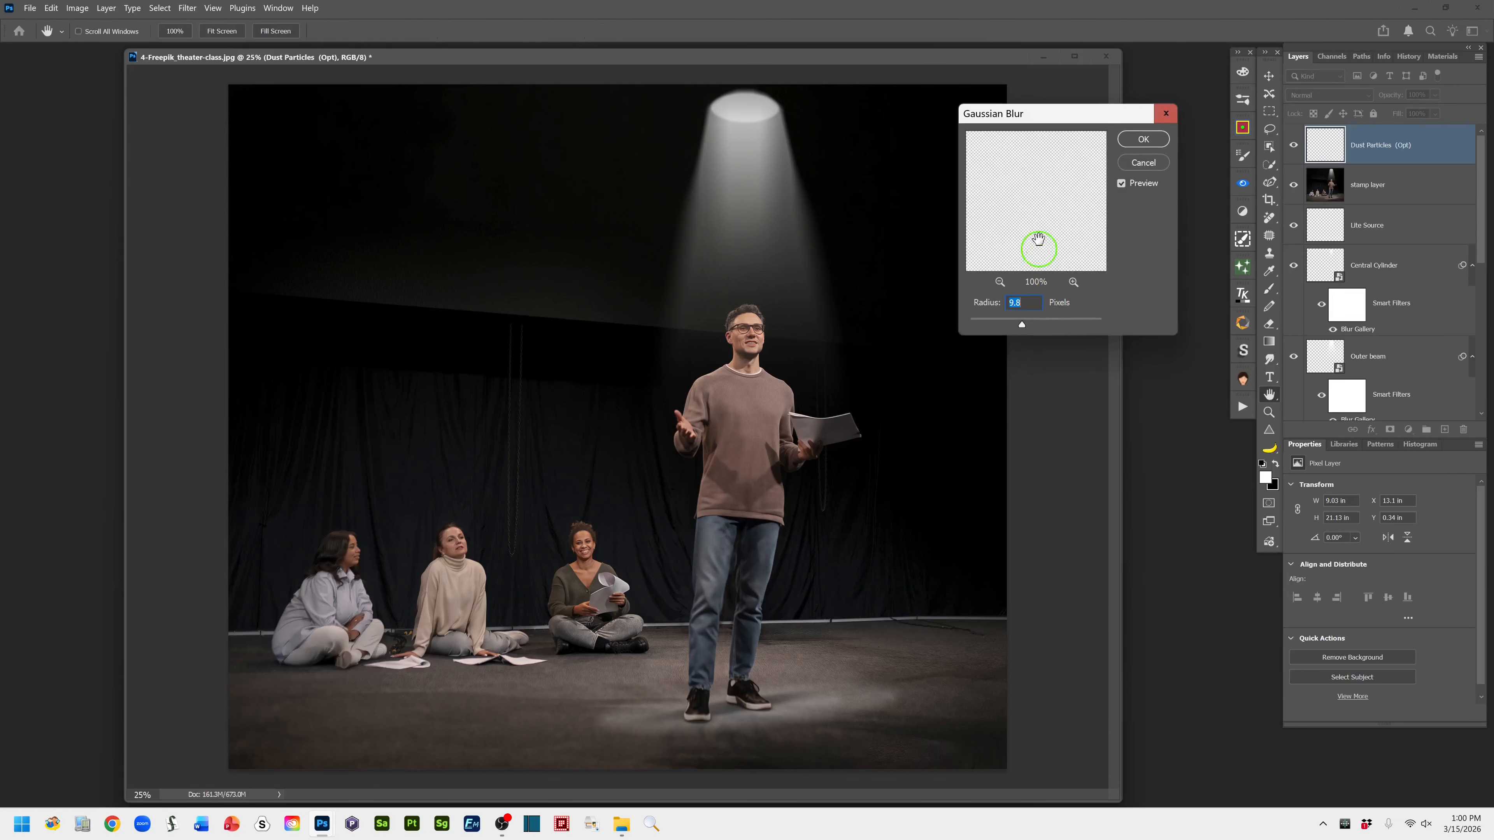
pyautogui.moveTo(1090, 120); pyautogui.dragTo(1064, 121)
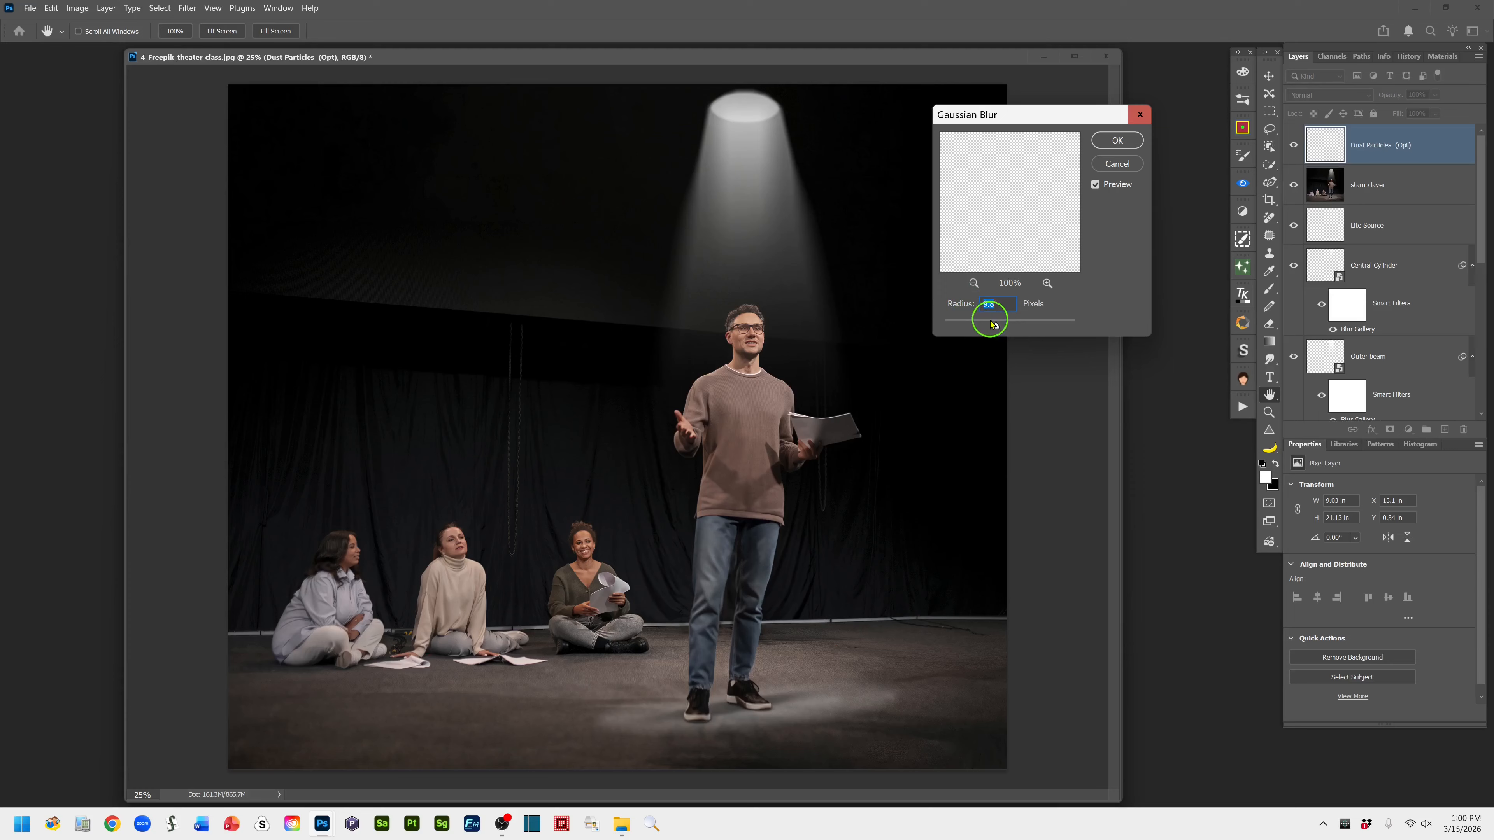
pyautogui.moveTo(994, 327); pyautogui.dragTo(954, 327)
pyautogui.click(1117, 140)
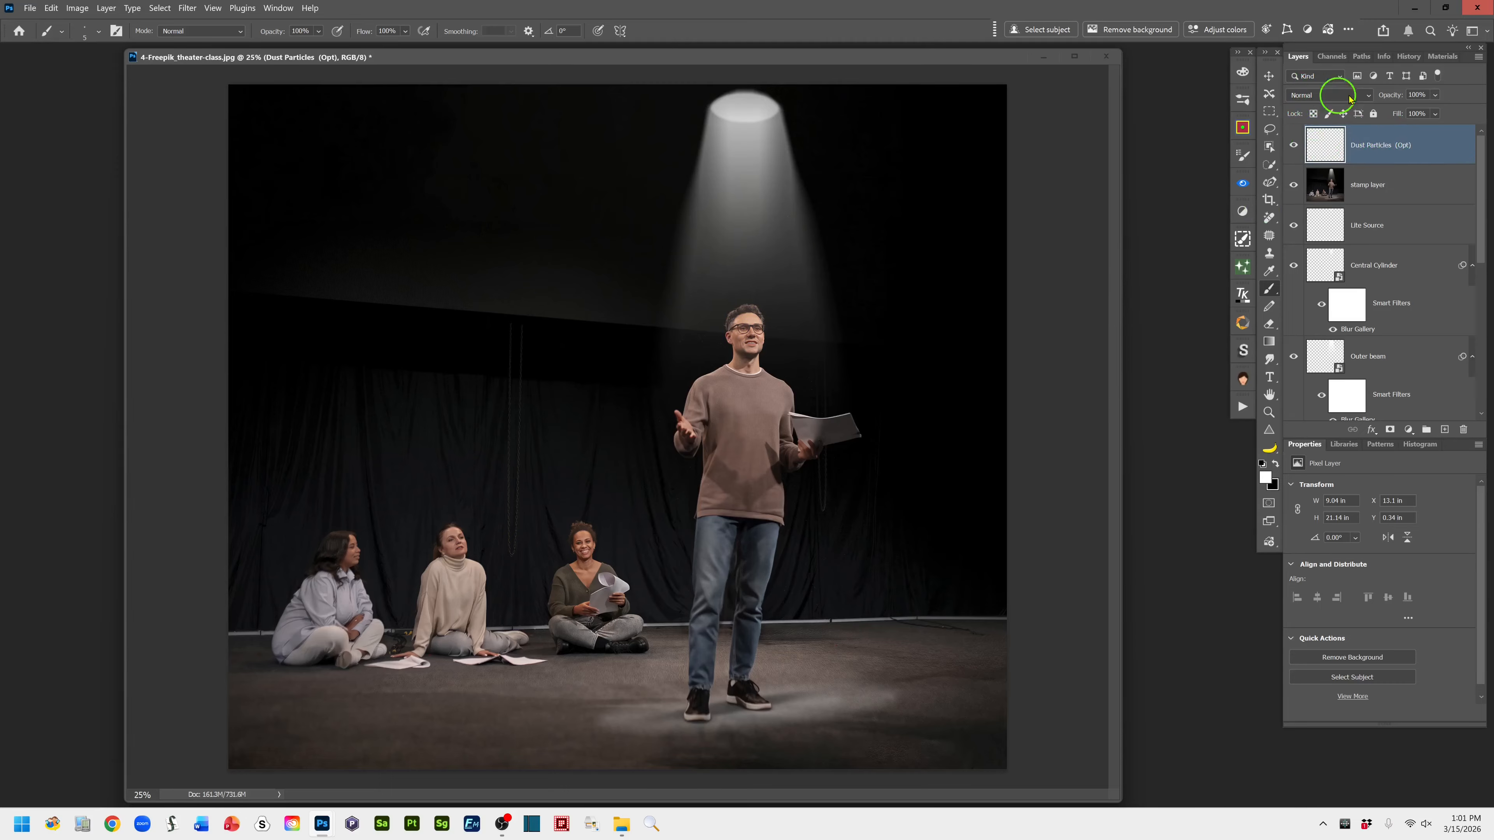
pyautogui.click(1368, 98)
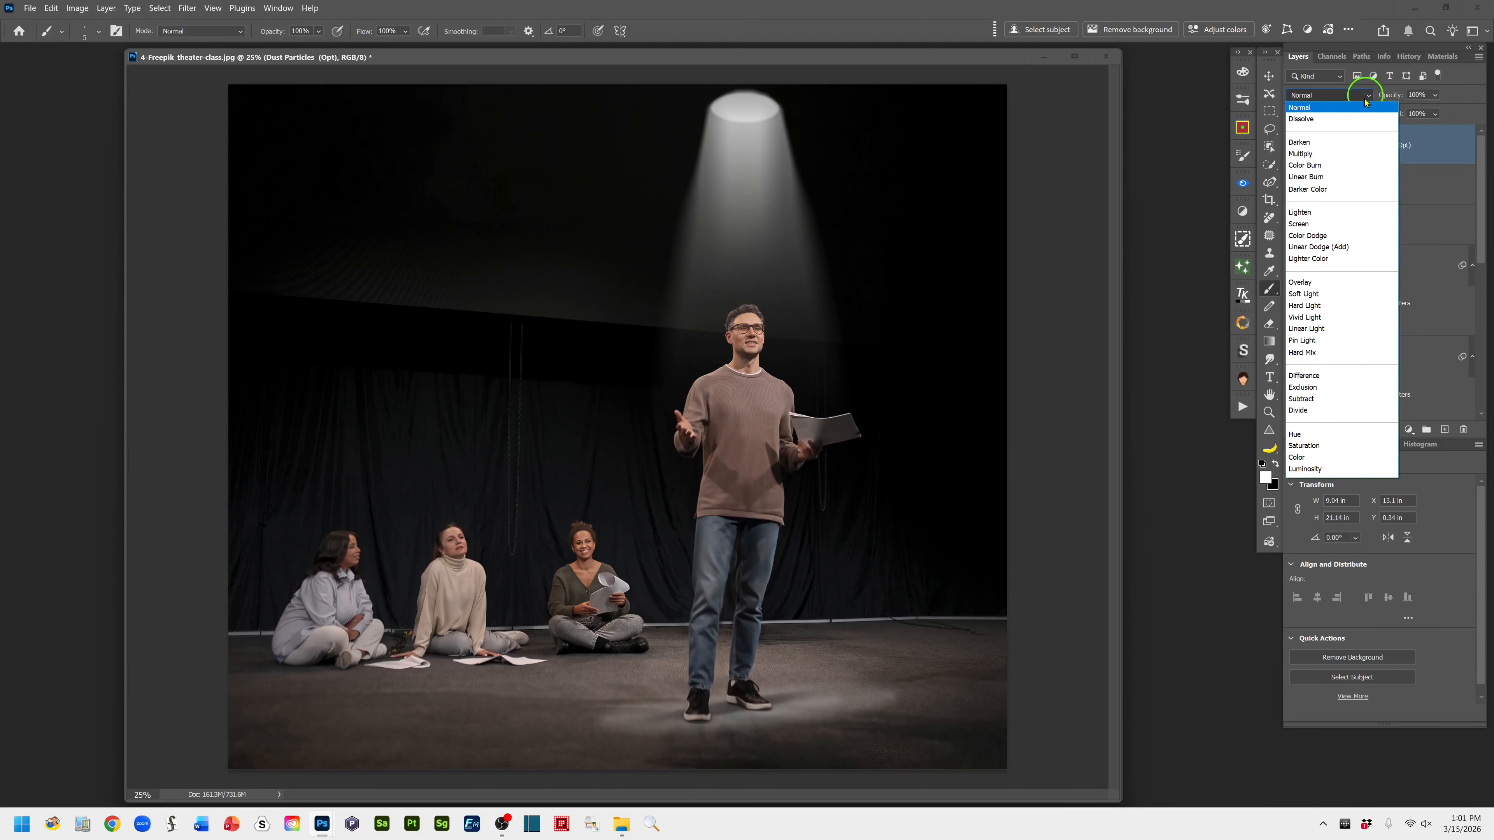
pyautogui.click(1314, 228)
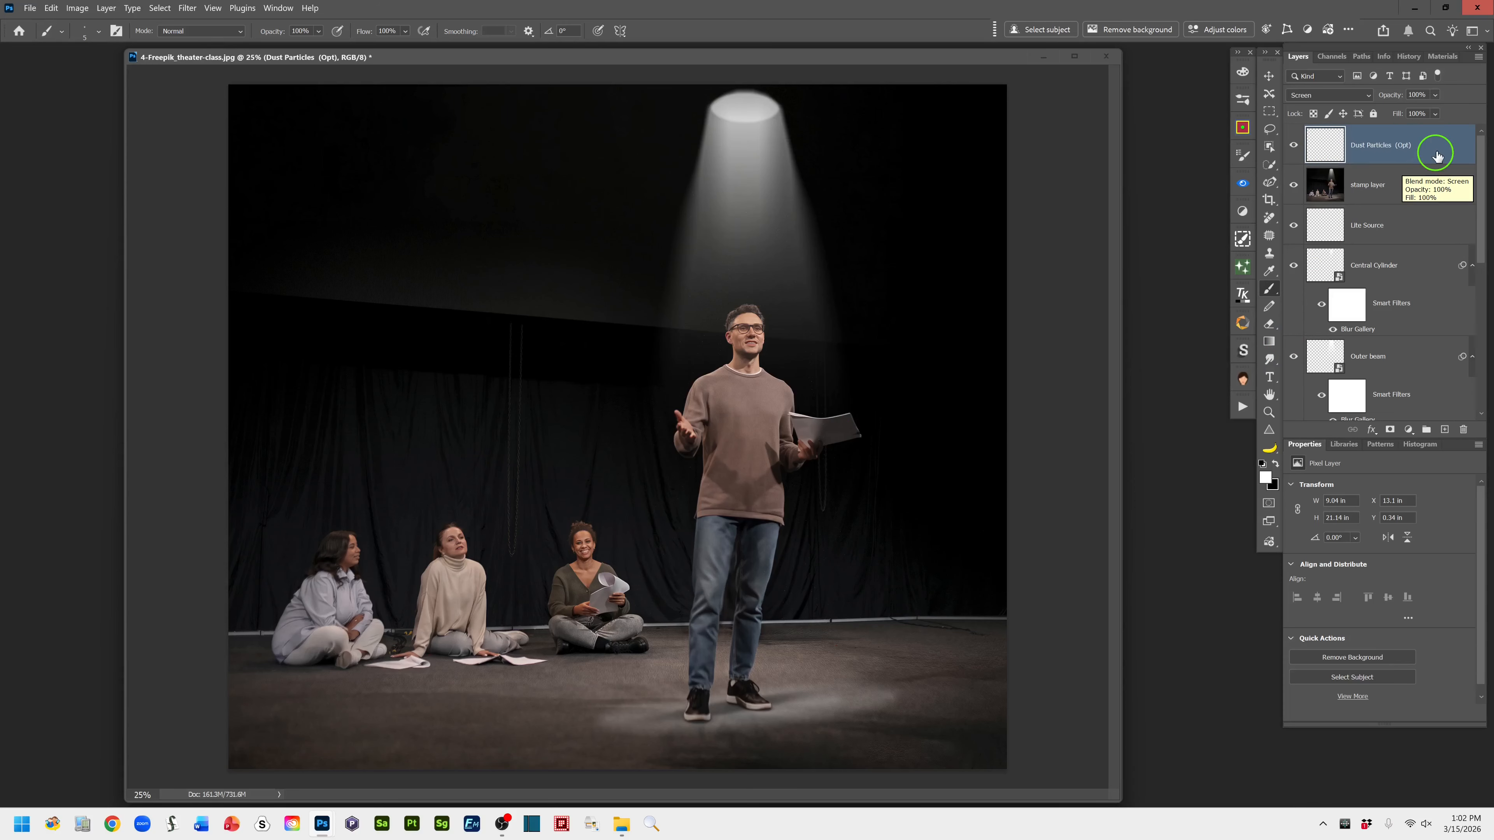
# - Rename the dust layer as 5 px Dust Particles (Opt) and add a new layer above it named 25 px Dust Particles
pyautogui.click(1445, 430)
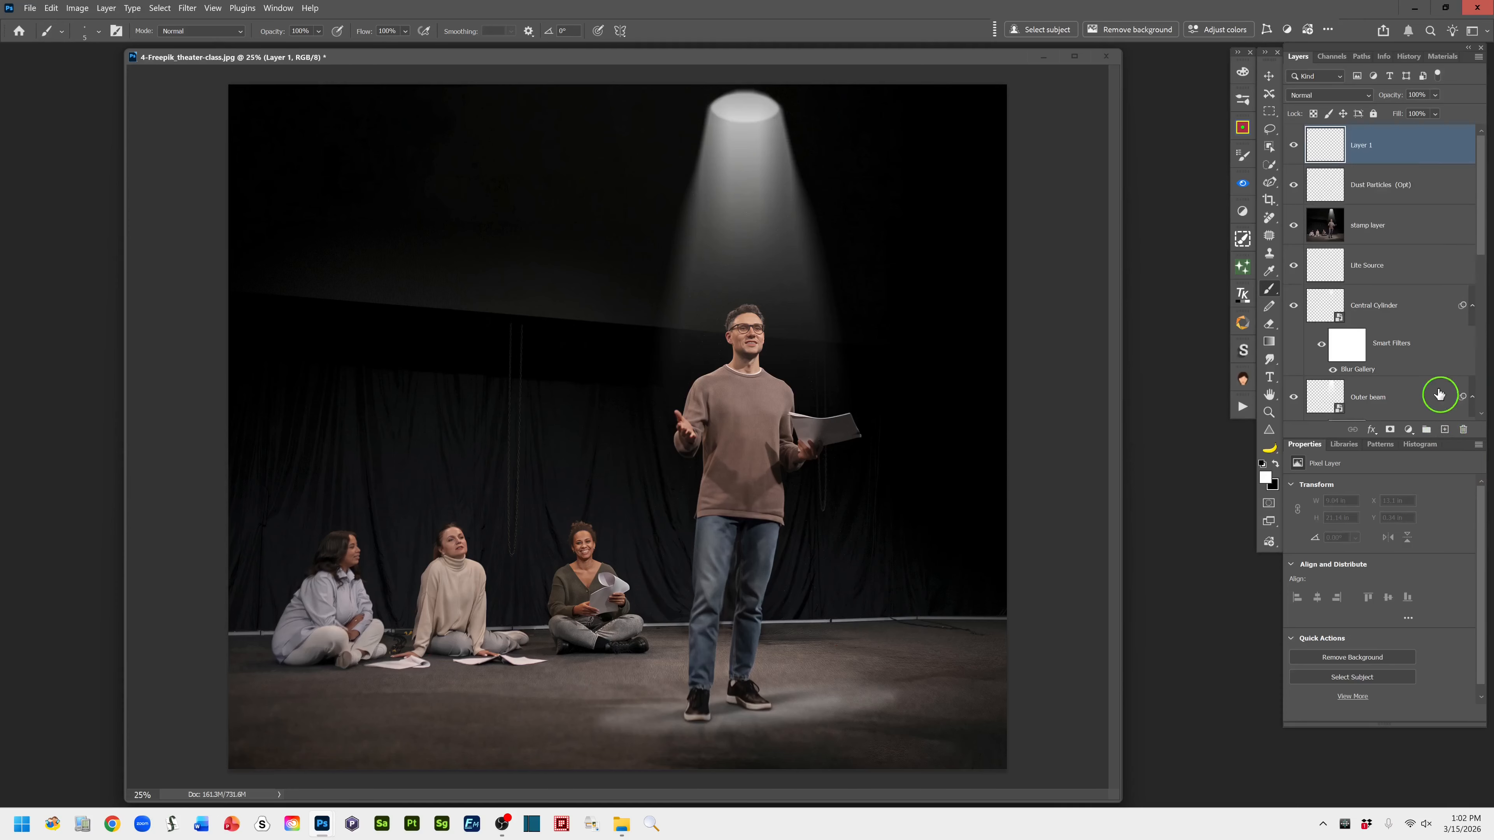
pyautogui.doubleClick(1377, 186)
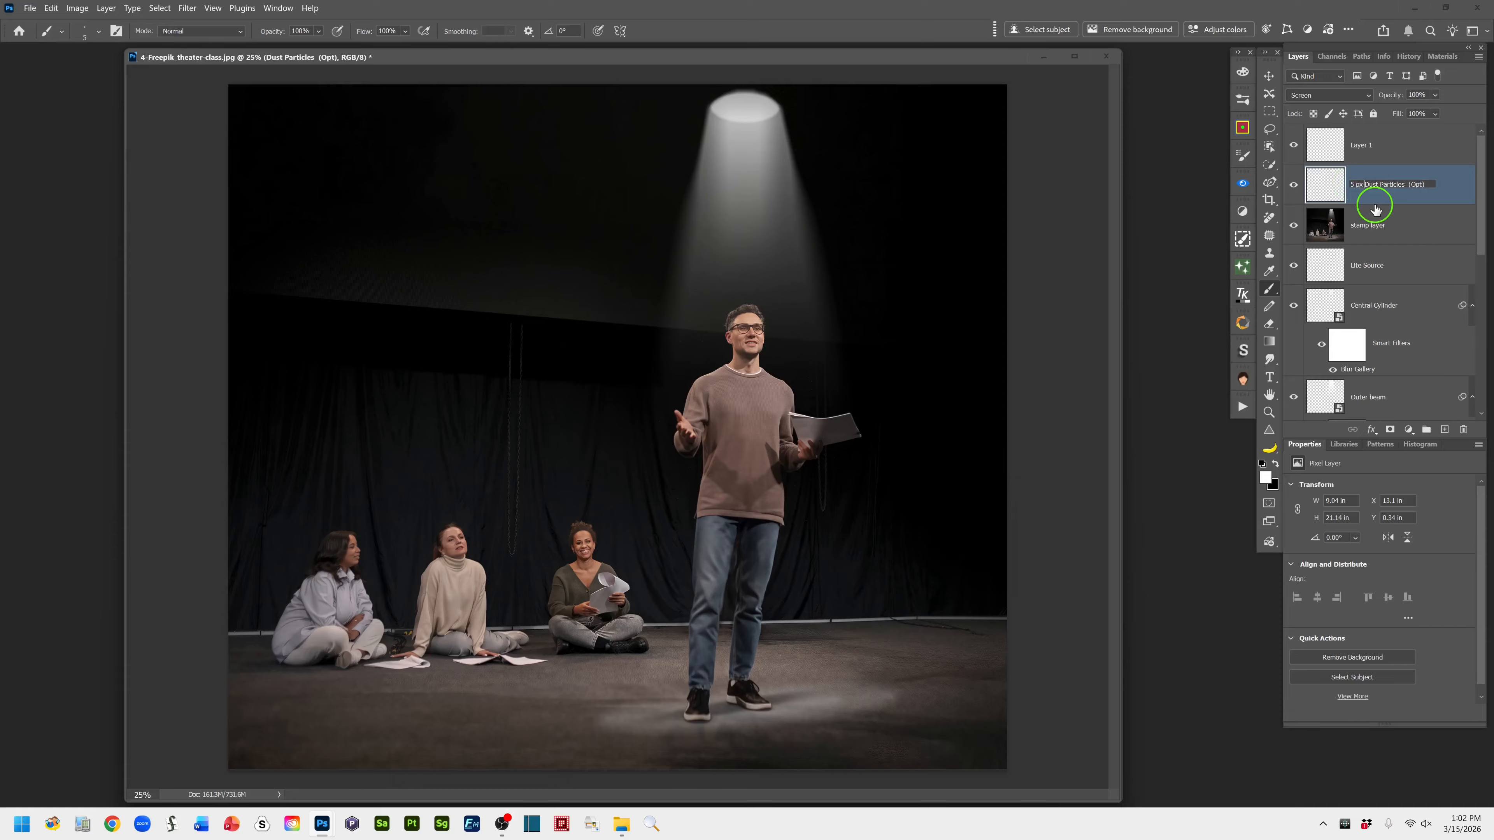
pyautogui.click(1450, 199)
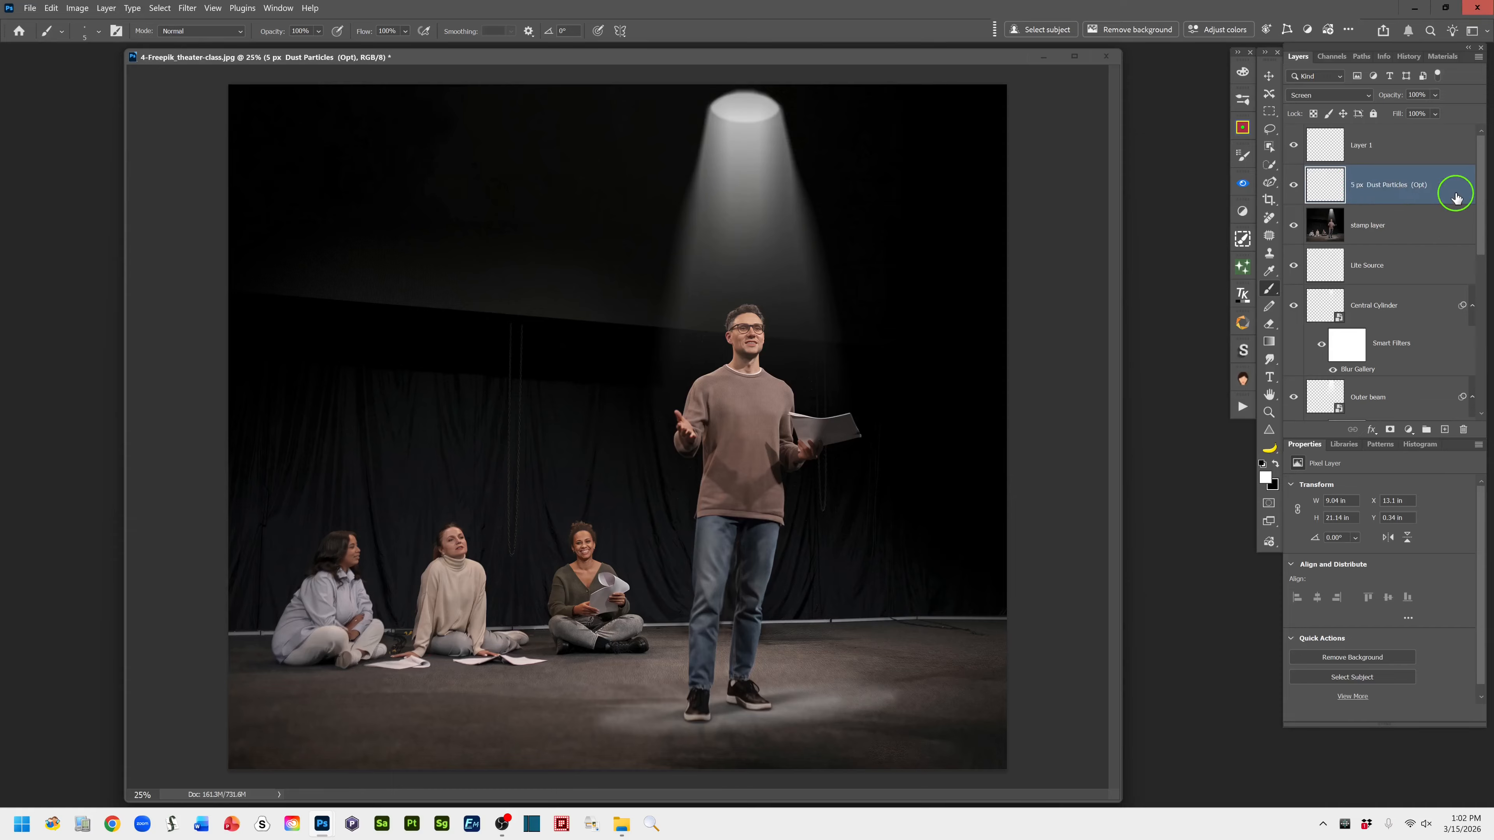
pyautogui.doubleClick(1362, 145)
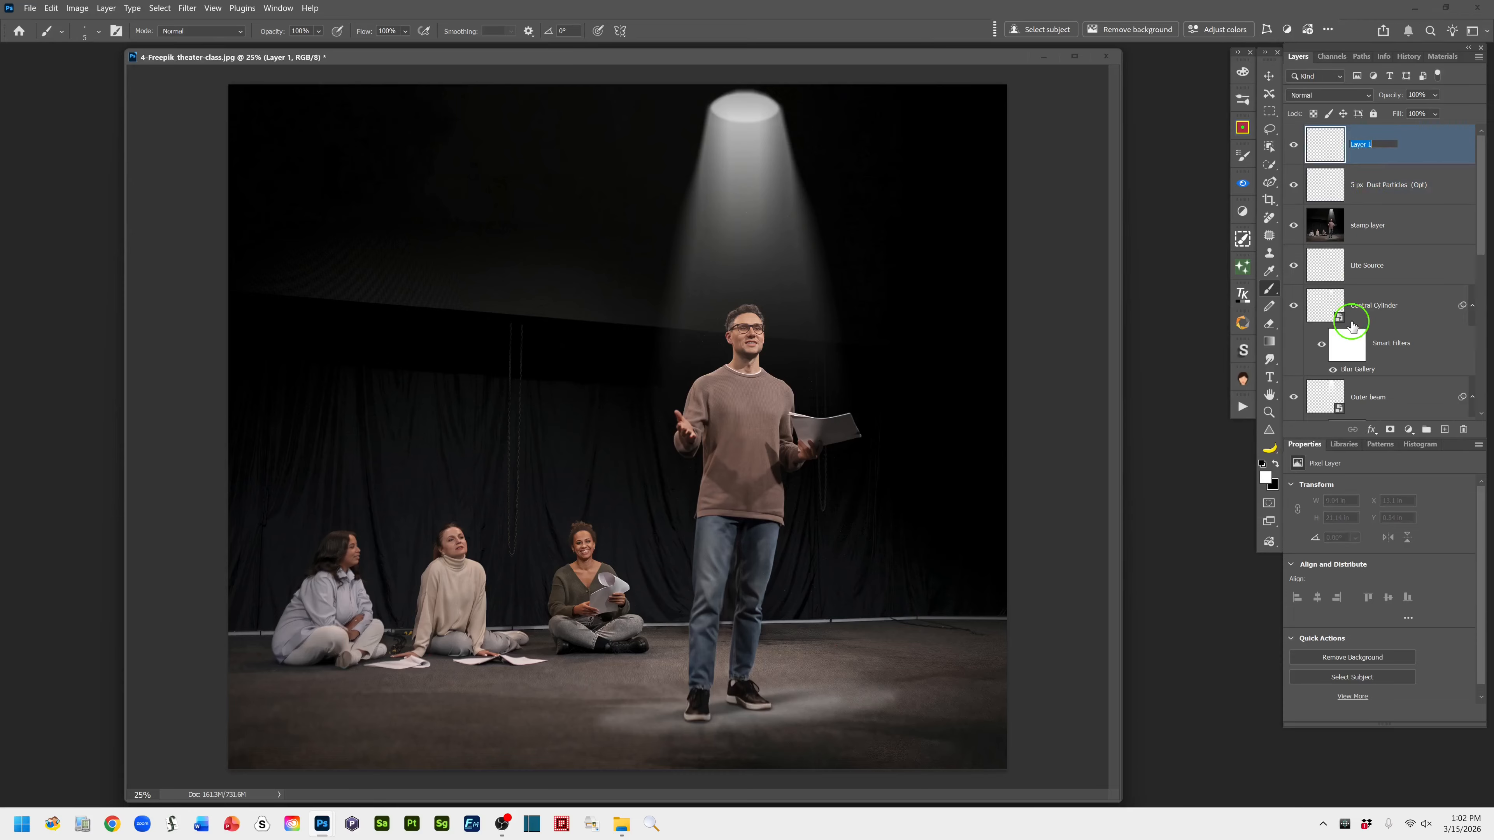
pyautogui.write('25')
pyautogui.click(1444, 147)
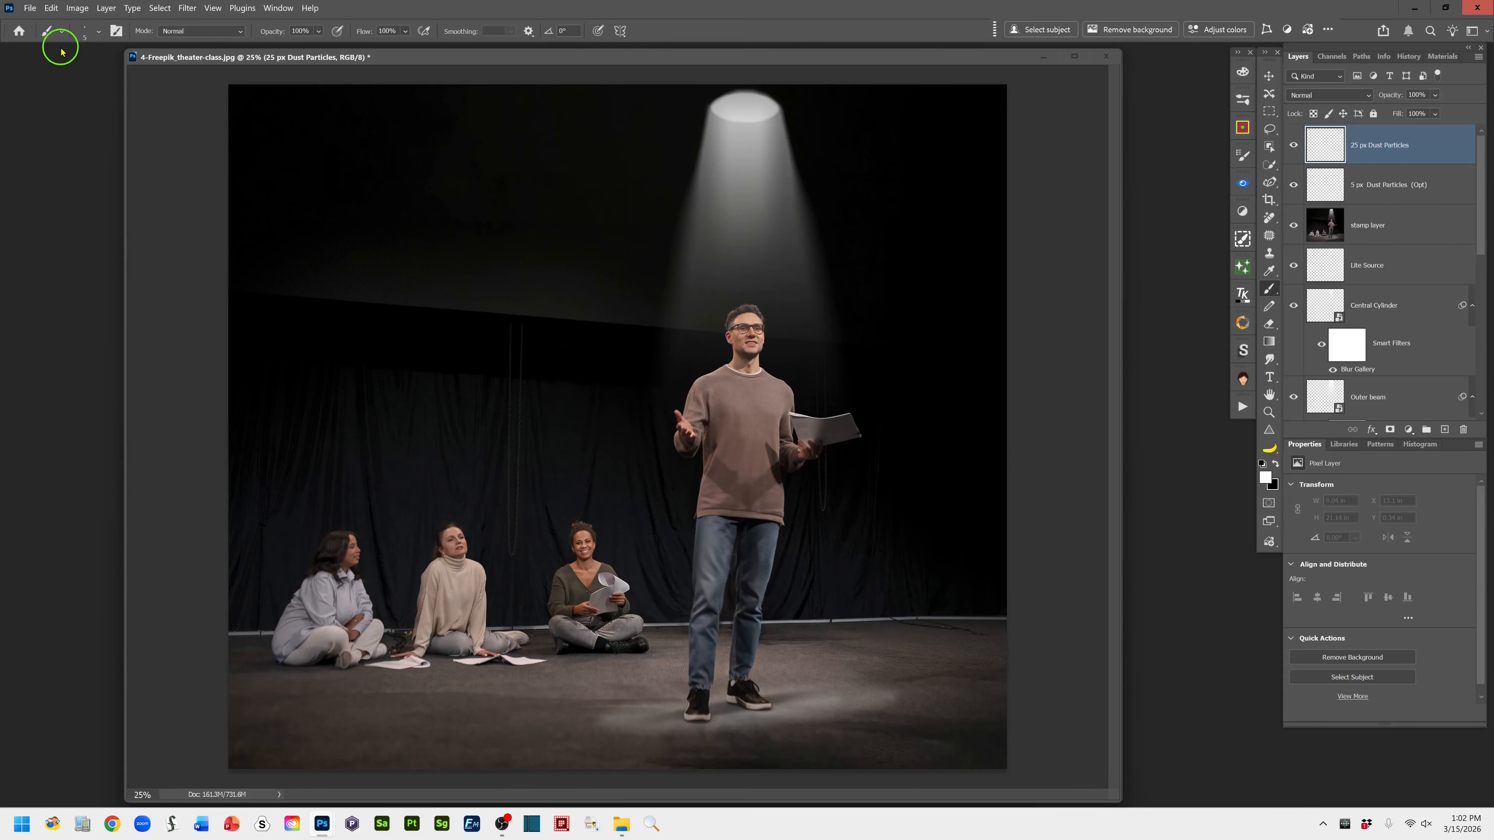
# - With the brush size set to 25 px, paint scattered white dust specks through the beam above the man's head
pyautogui.click(98, 34)
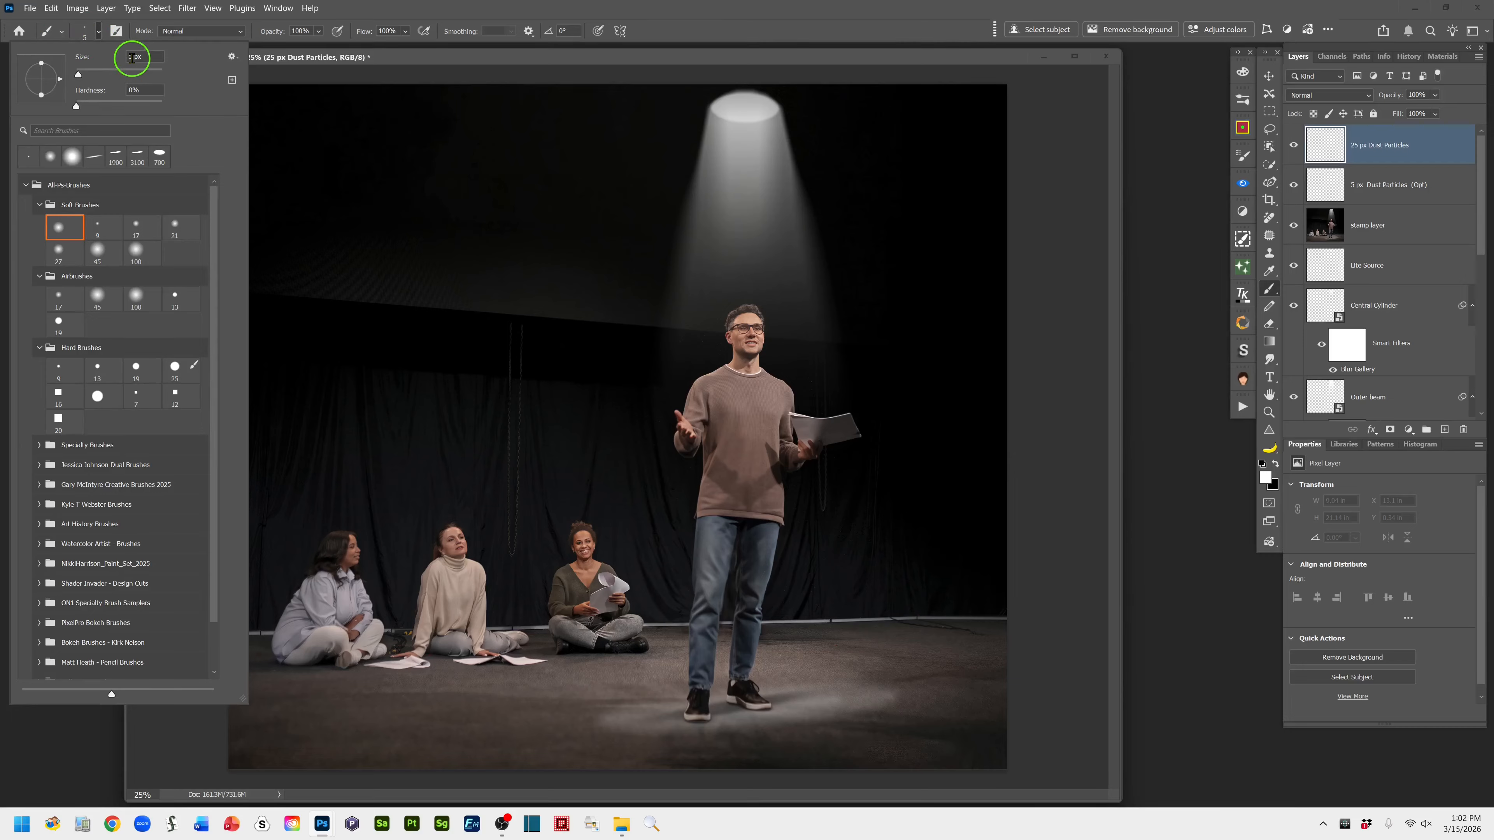
pyautogui.moveTo(135, 56); pyautogui.dragTo(111, 56)
pyautogui.write('25')
pyautogui.click(678, 35)
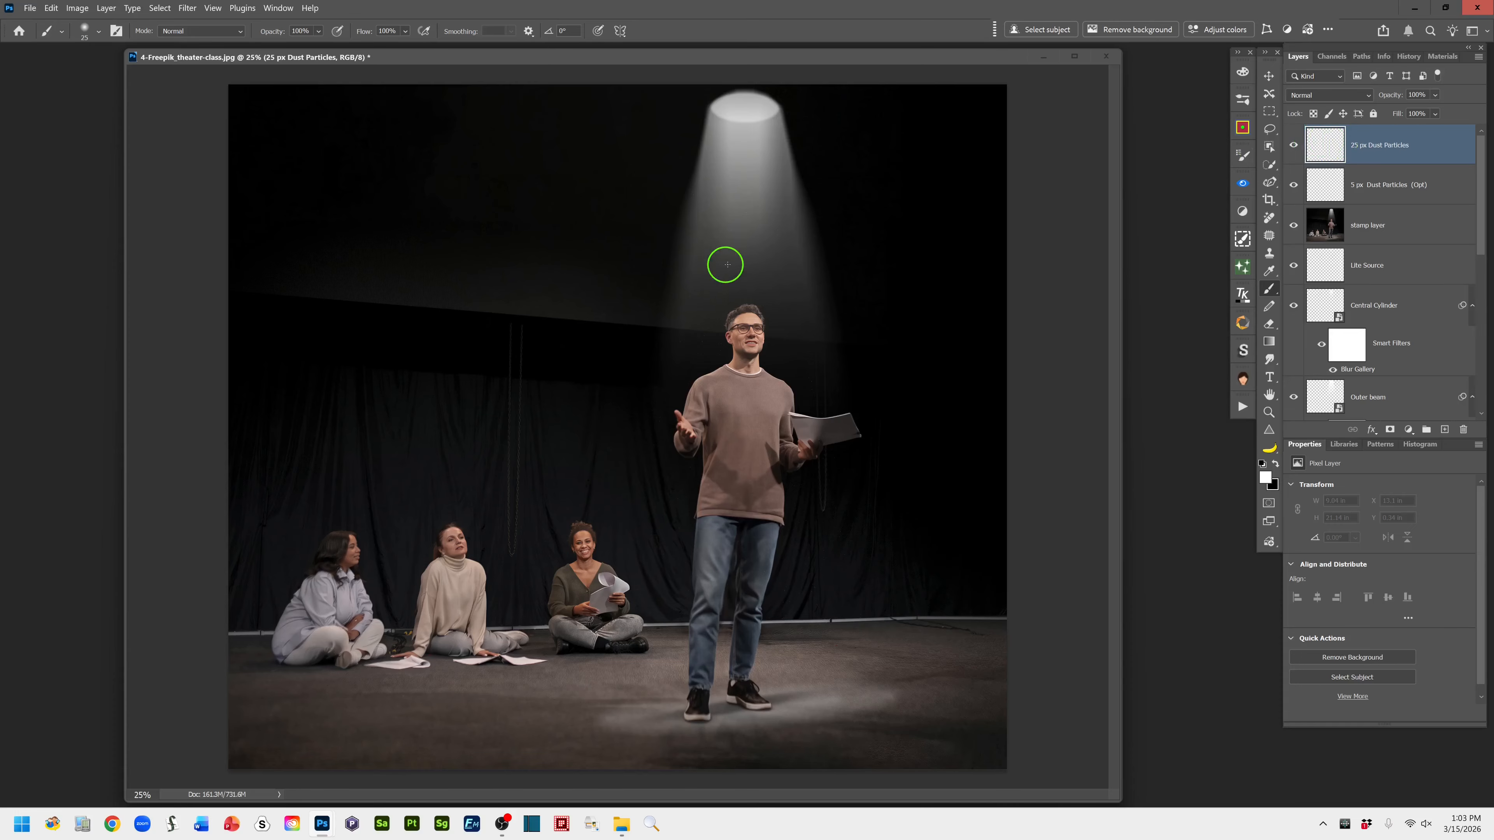
pyautogui.hotkey('ctrl', '+')
pyautogui.hotkey('ctrl', '+')
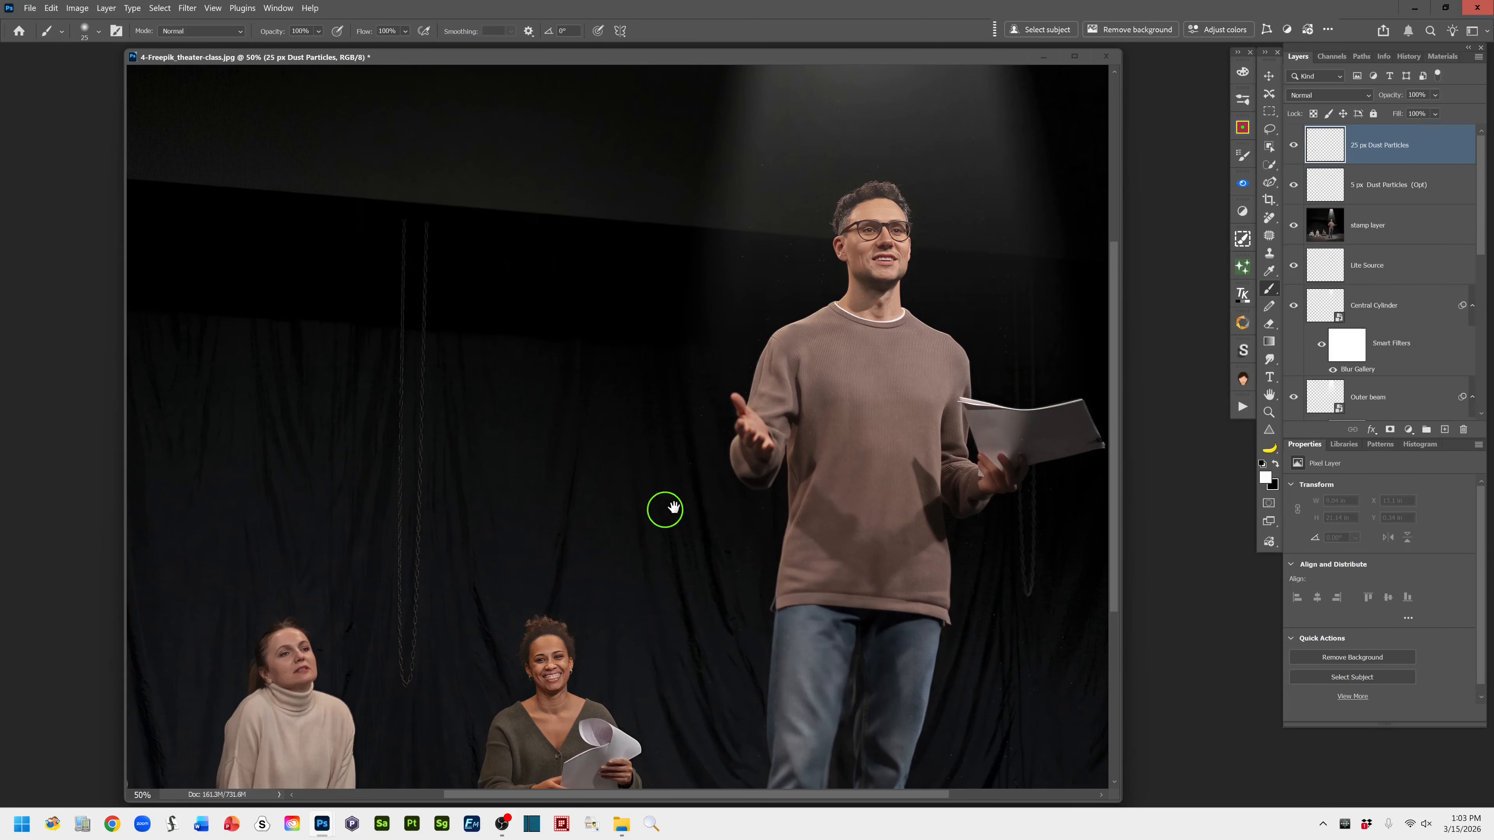
pyautogui.moveTo(907, 393); pyautogui.dragTo(787, 818)
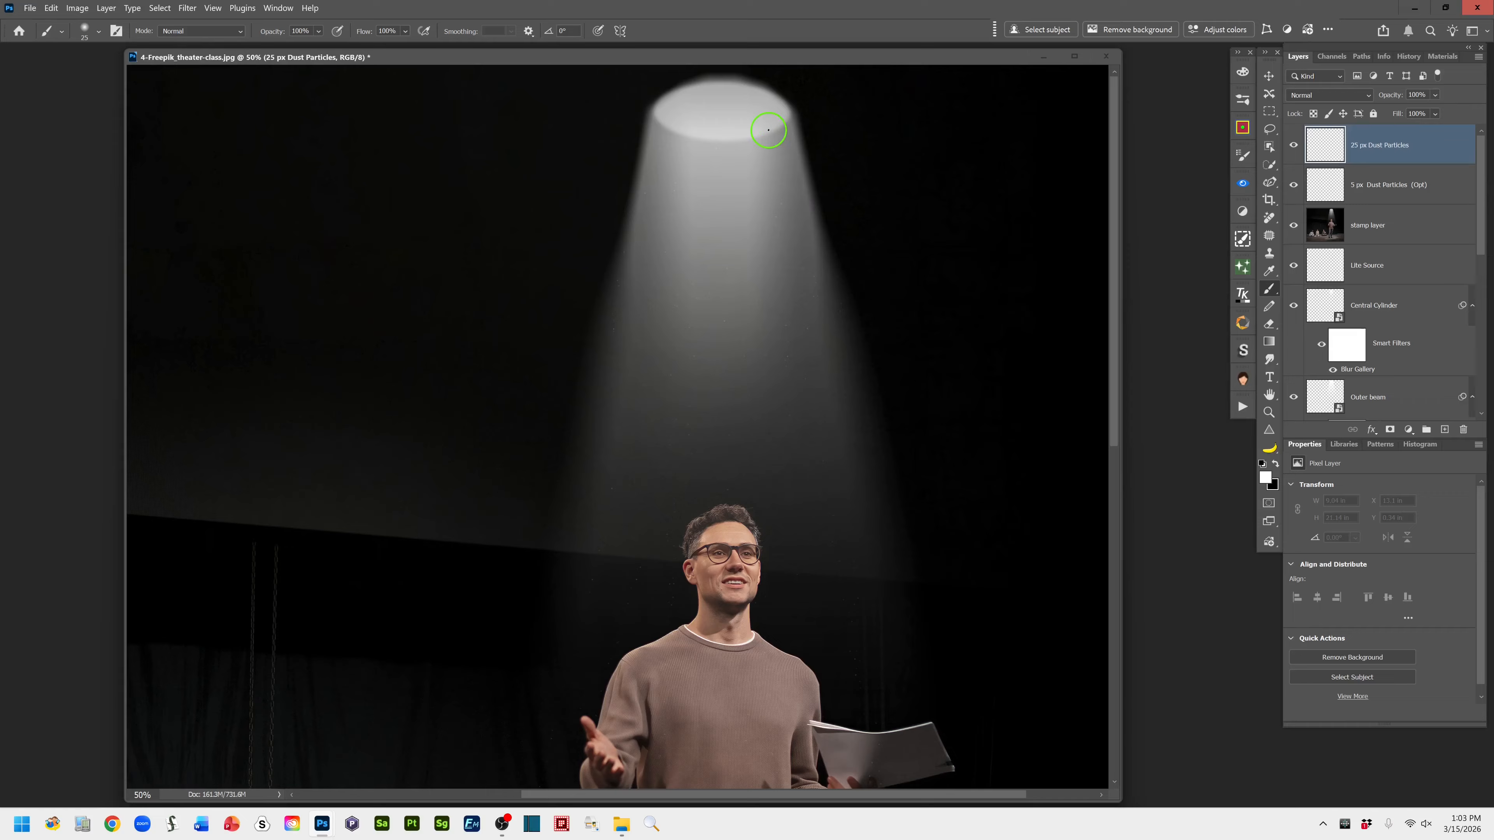
pyautogui.click(797, 248)
pyautogui.click(801, 280)
pyautogui.click(801, 357)
pyautogui.click(807, 479)
pyautogui.click(805, 447)
pyautogui.click(668, 244)
pyautogui.click(609, 501)
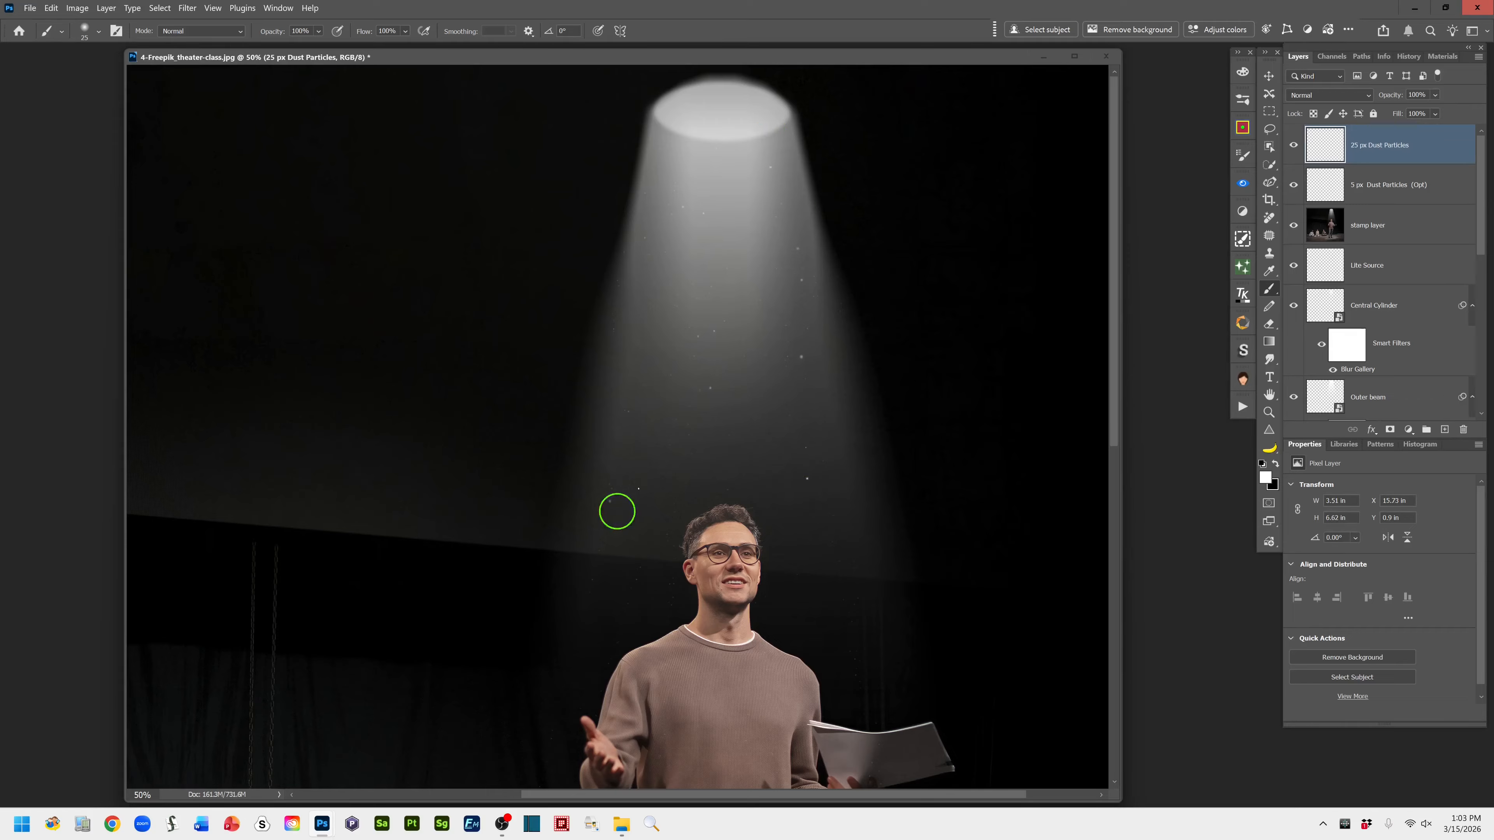
pyautogui.click(672, 334)
pyautogui.click(649, 403)
# - Continue the 25 px dust specks around the man's head and shoulders, over his sweater and jeans and across the nearby curtain
pyautogui.click(611, 586)
pyautogui.click(605, 631)
pyautogui.moveTo(835, 535); pyautogui.dragTo(885, 729)
pyautogui.moveTo(787, 607); pyautogui.dragTo(833, 294)
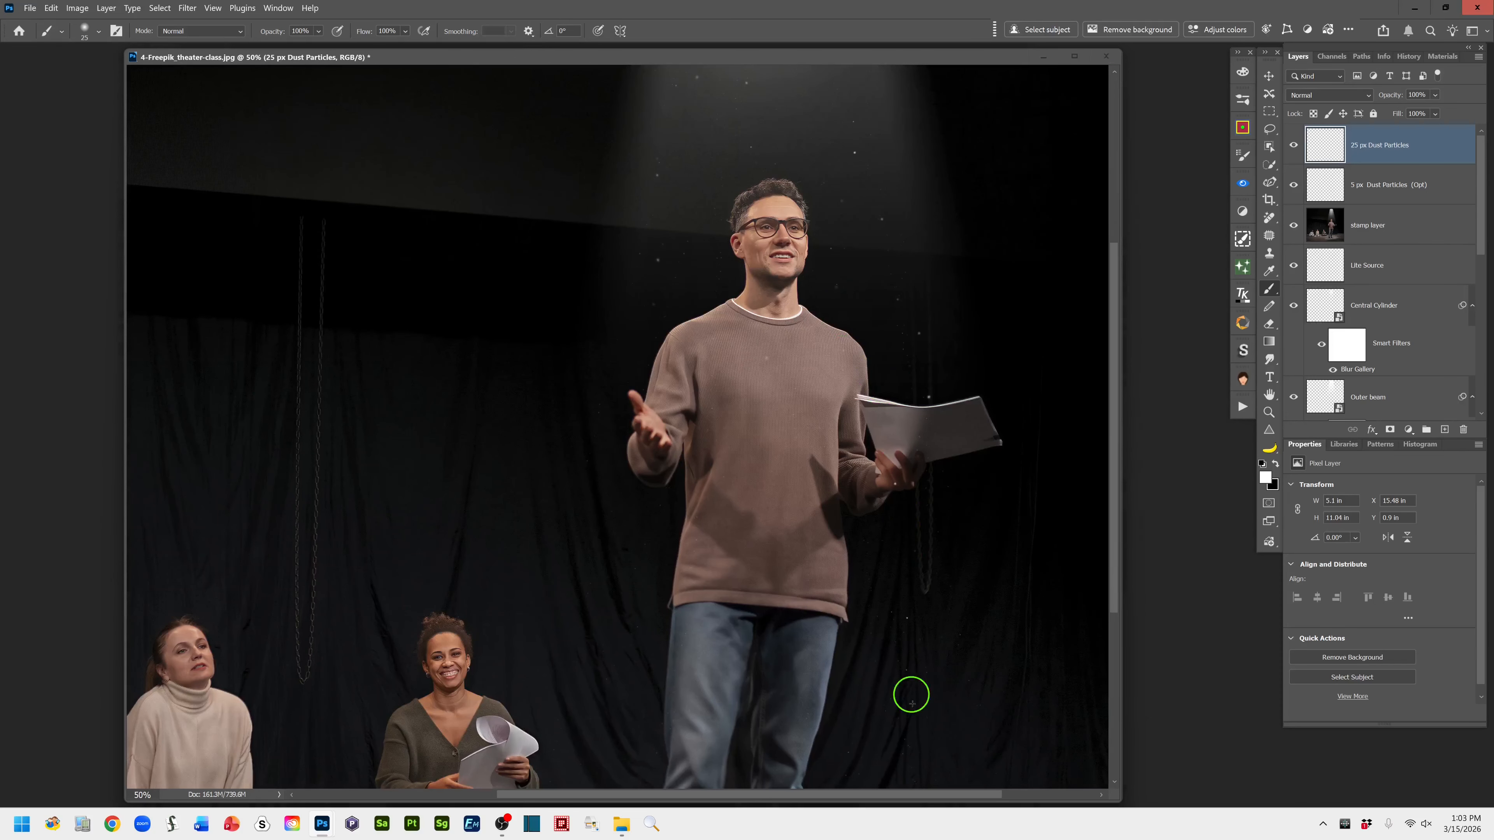
pyautogui.moveTo(674, 391)
pyautogui.mouseDown()
pyautogui.moveTo(588, 477)
pyautogui.moveTo(552, 696)
pyautogui.mouseUp()
pyautogui.moveTo(672, 472); pyautogui.dragTo(619, 740)
pyautogui.moveTo(911, 490); pyautogui.dragTo(910, 720)
pyautogui.moveTo(721, 440)
pyautogui.mouseDown()
pyautogui.moveTo(720, 708)
pyautogui.moveTo(703, 763)
pyautogui.mouseUp()
pyautogui.moveTo(791, 567); pyautogui.dragTo(826, 743)
# - Paint 25 px dust specks around the man's legs and down to the lit floor on both sides of his feet
pyautogui.moveTo(947, 568); pyautogui.dragTo(891, 321)
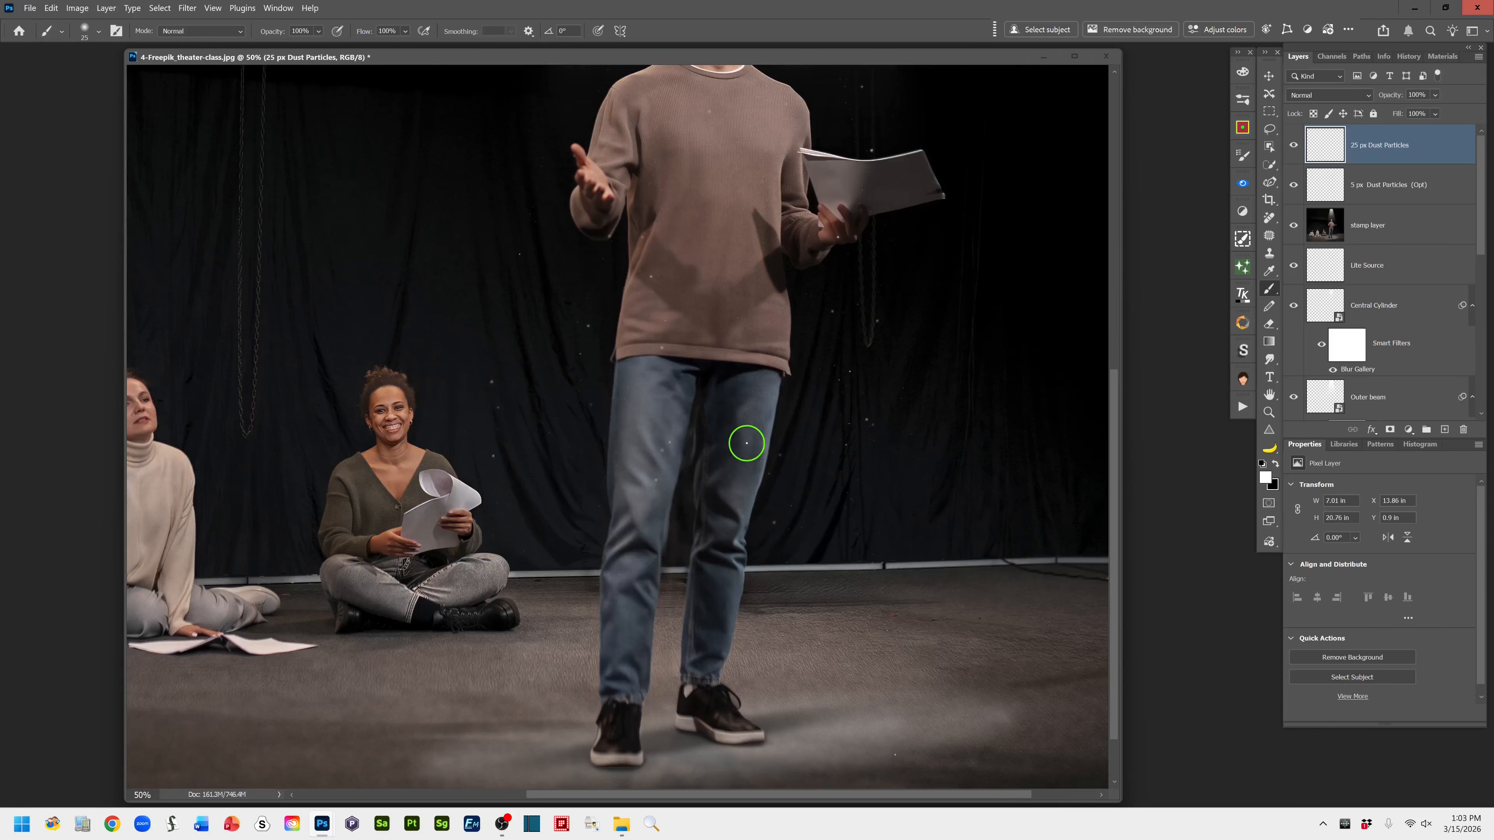
pyautogui.moveTo(746, 443); pyautogui.dragTo(813, 716)
pyautogui.moveTo(600, 471); pyautogui.dragTo(516, 720)
pyautogui.moveTo(528, 454); pyautogui.dragTo(464, 676)
# - Apply a Gaussian Blur with a 2.0 pixel radius to the 25 px Dust Particles layer
pyautogui.moveTo(857, 354); pyautogui.dragTo(885, 835)
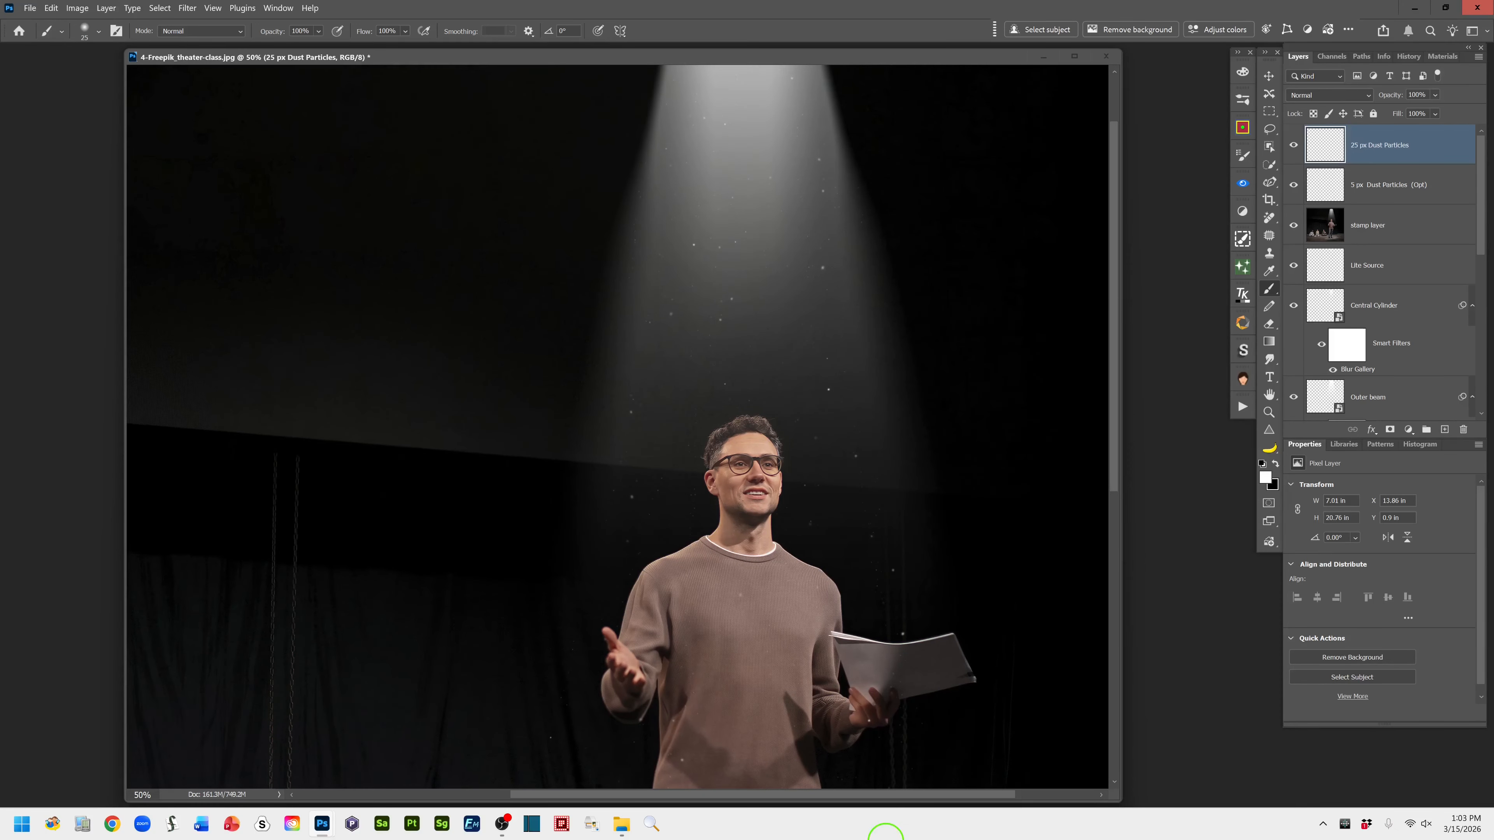
pyautogui.moveTo(804, 434); pyautogui.dragTo(830, 614)
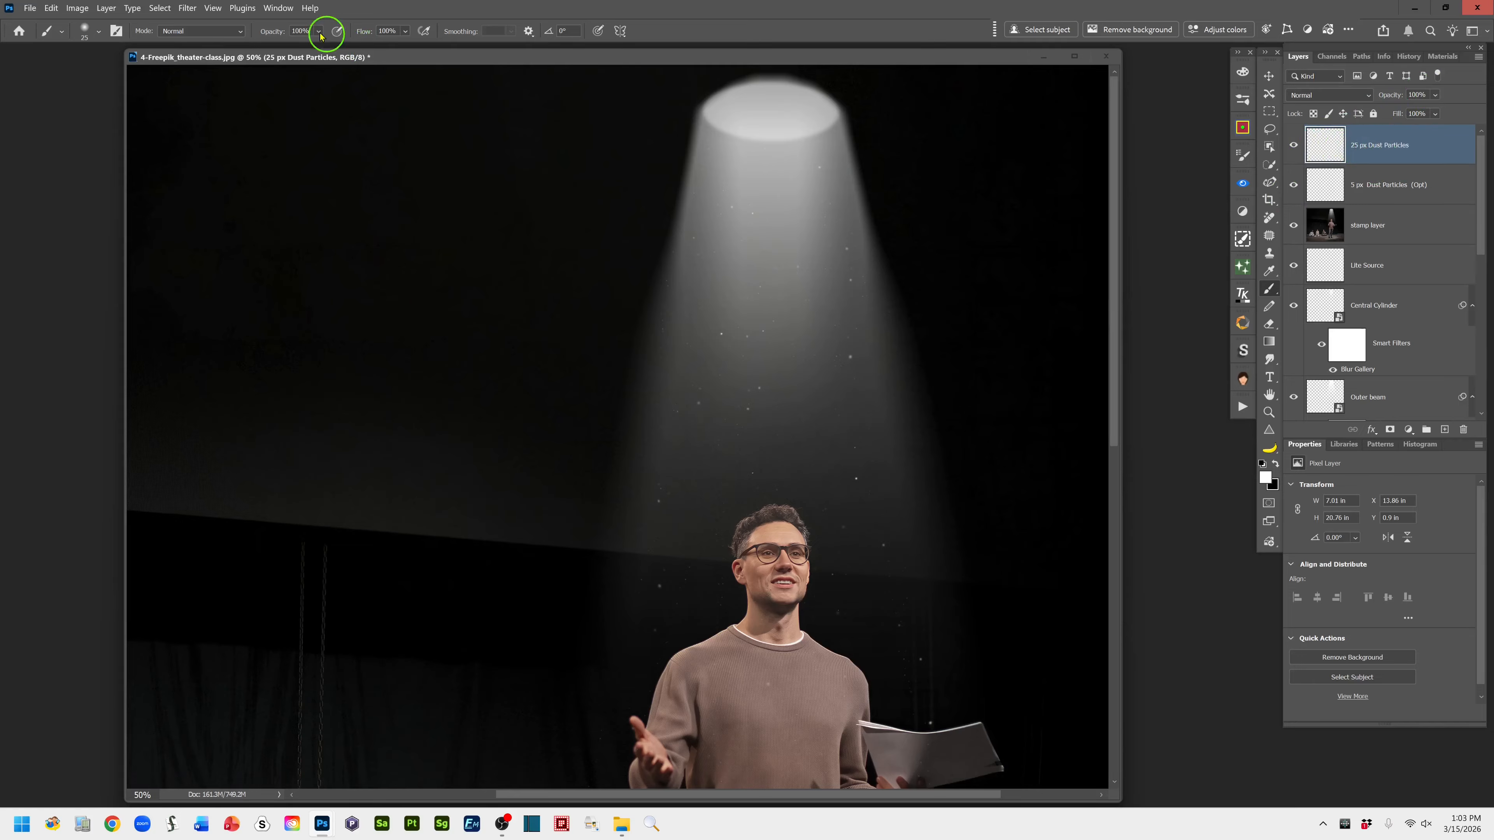
pyautogui.click(186, 8)
pyautogui.moveTo(248, 258)
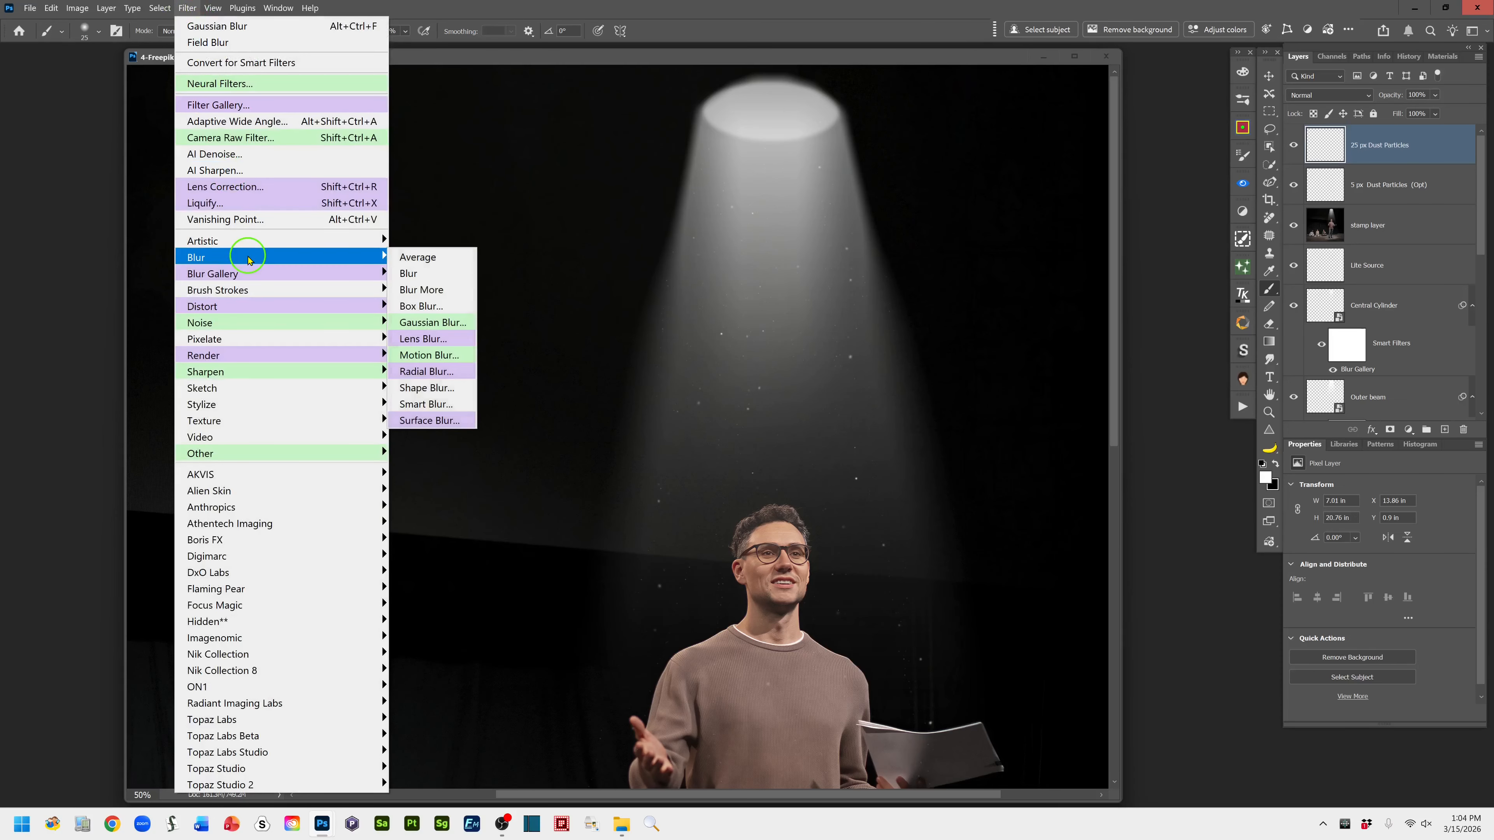
pyautogui.click(432, 322)
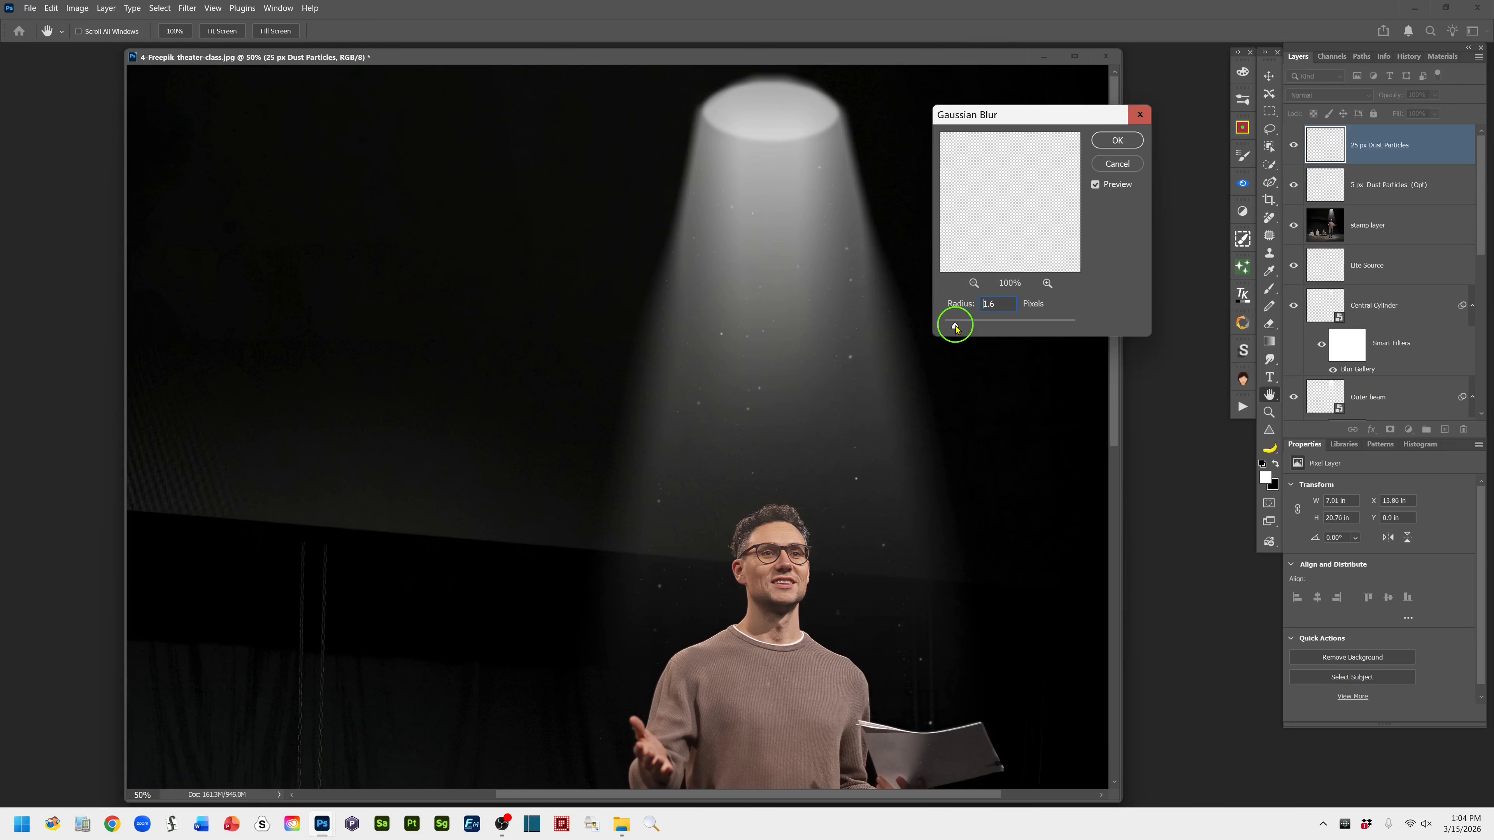
pyautogui.moveTo(956, 329); pyautogui.dragTo(958, 328)
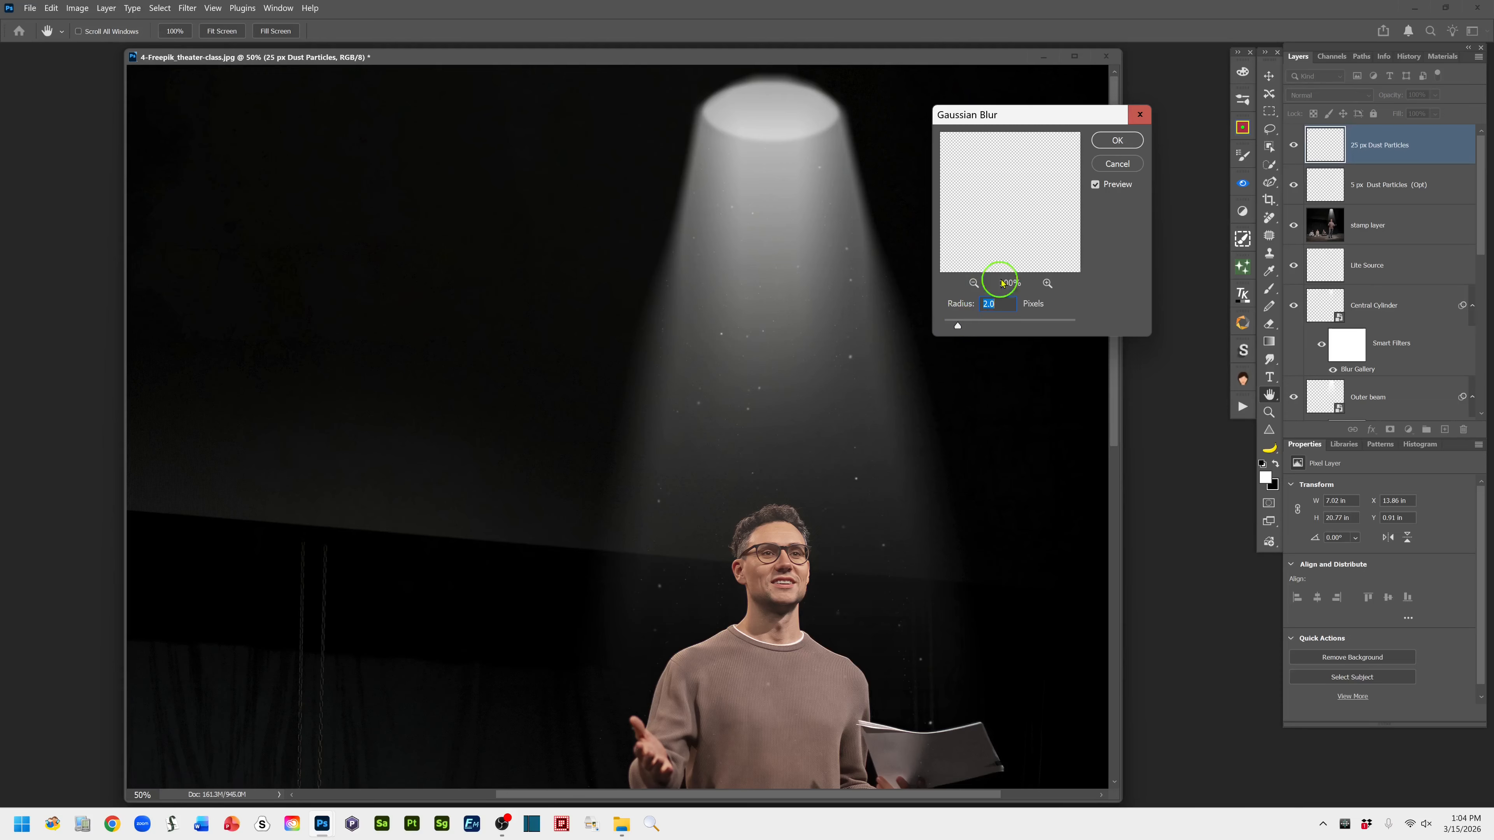
pyautogui.click(1117, 140)
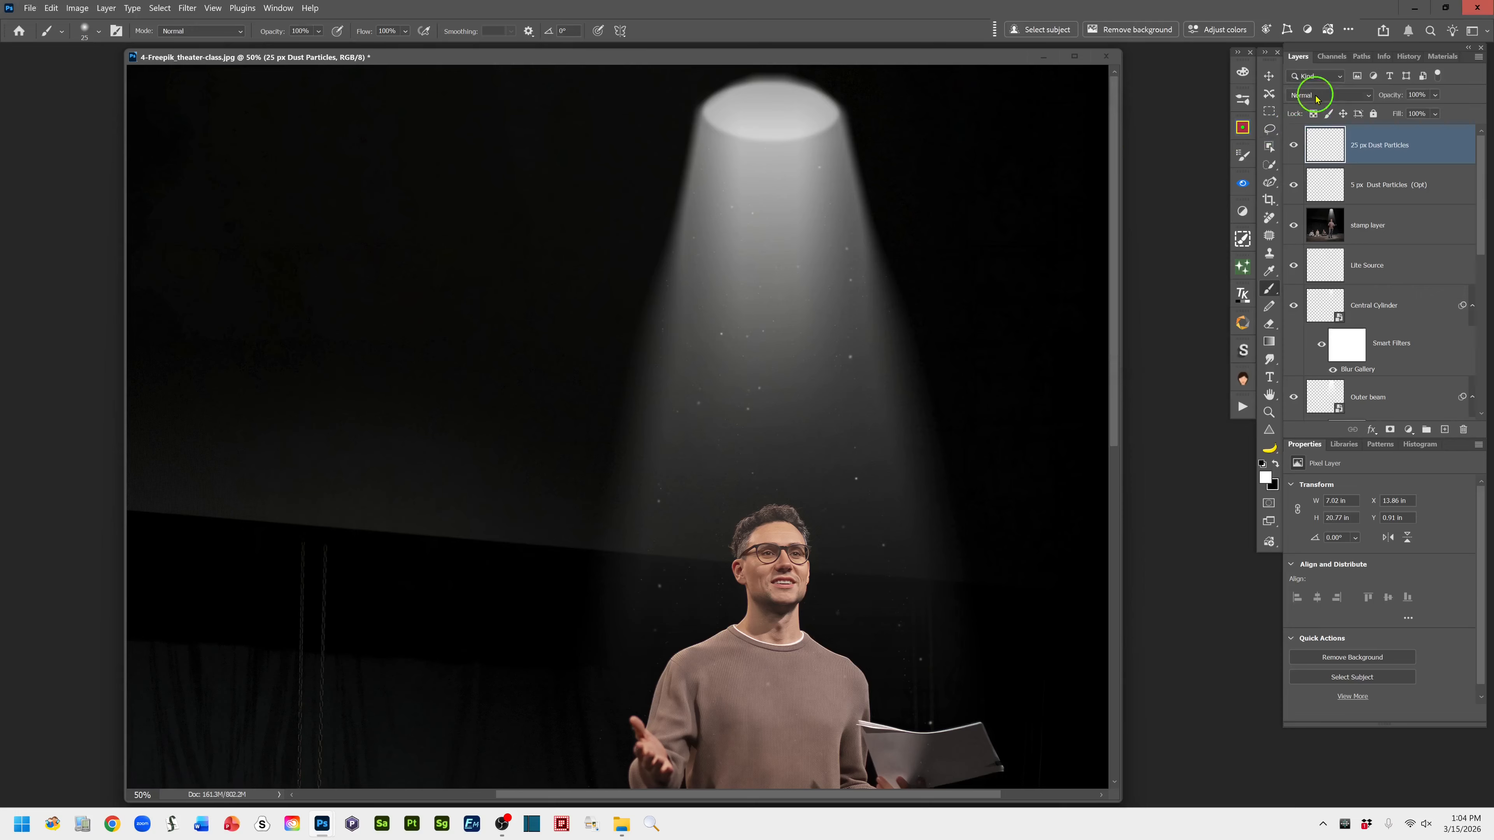
# - Set the 25 px Dust Particles layer to Screen blend mode and lower its opacity to 42%
pyautogui.click(1365, 98)
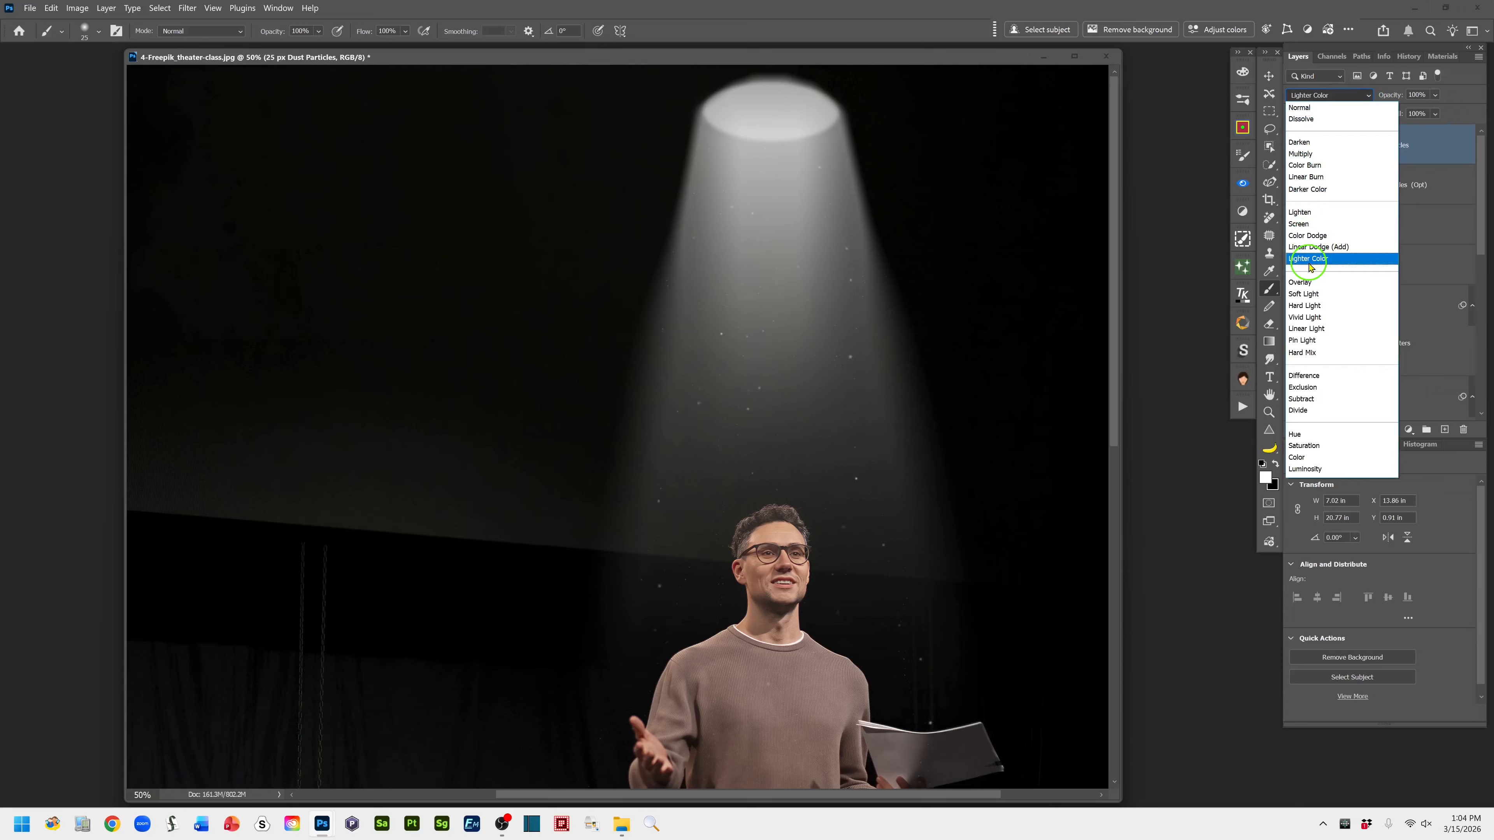
pyautogui.click(1303, 224)
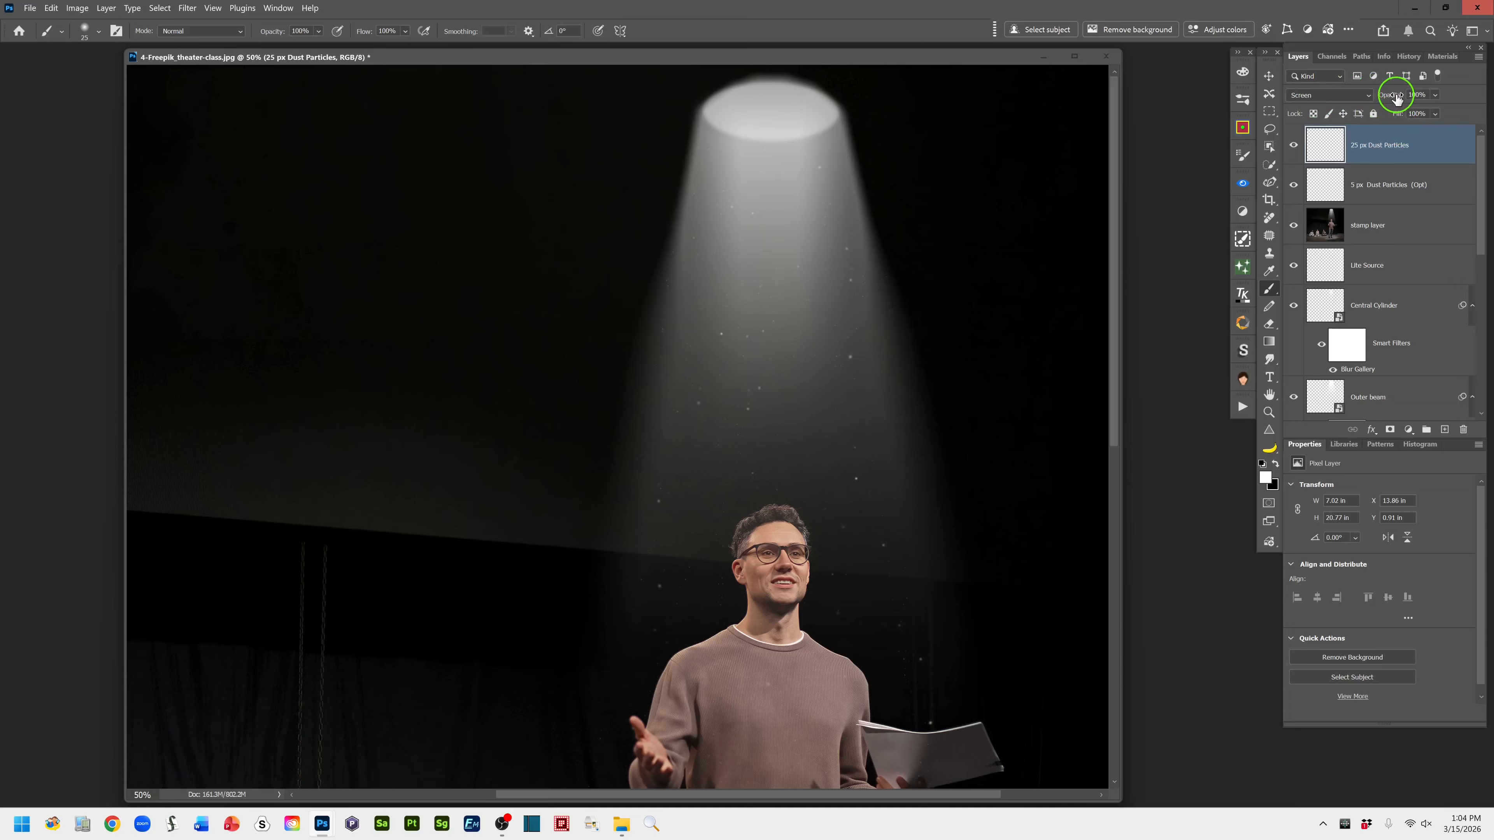
pyautogui.moveTo(1397, 97); pyautogui.dragTo(1360, 99)
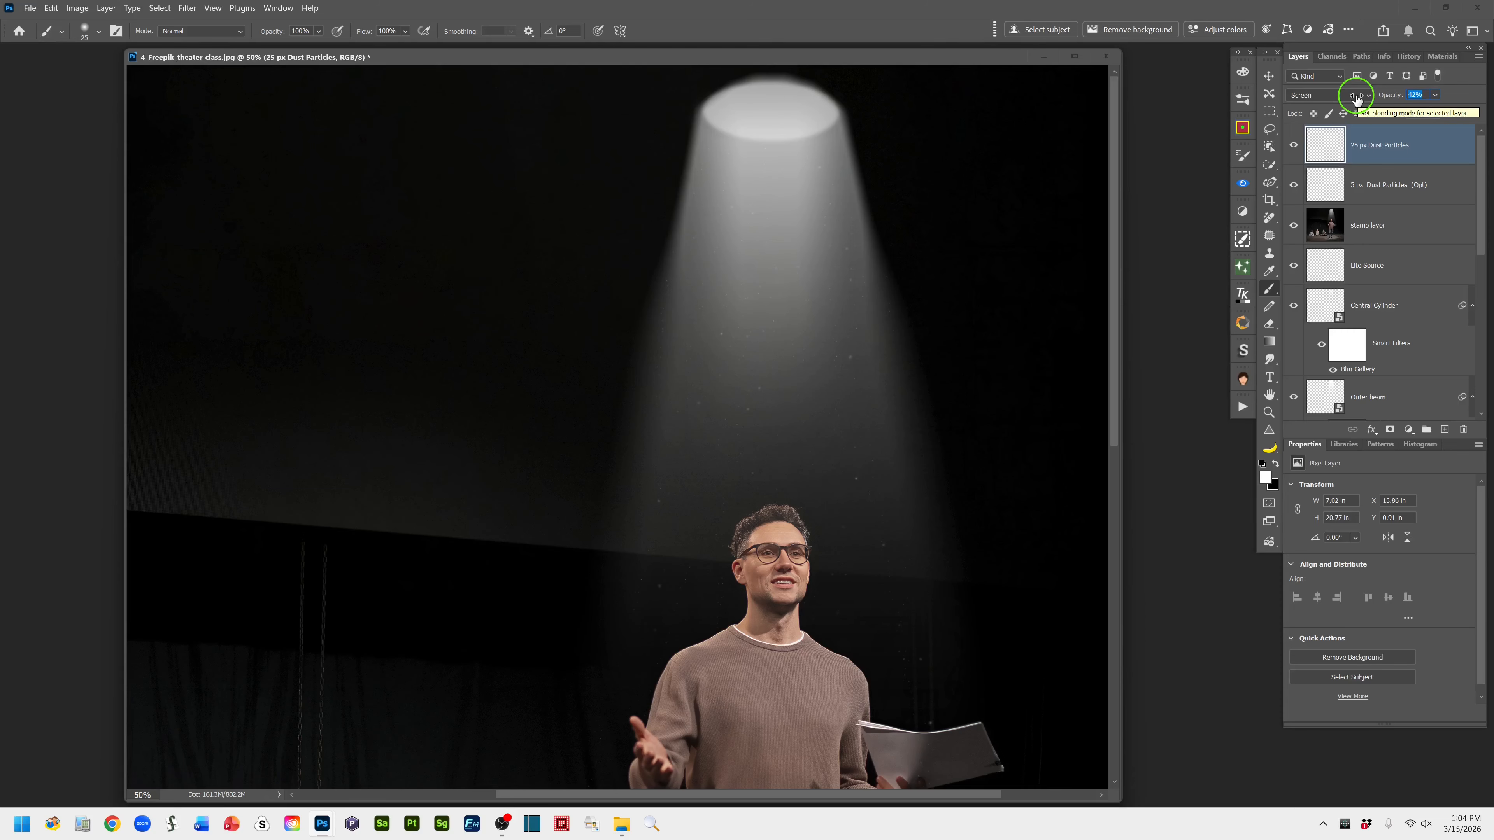
pyautogui.moveTo(1356, 96); pyautogui.dragTo(1355, 98)
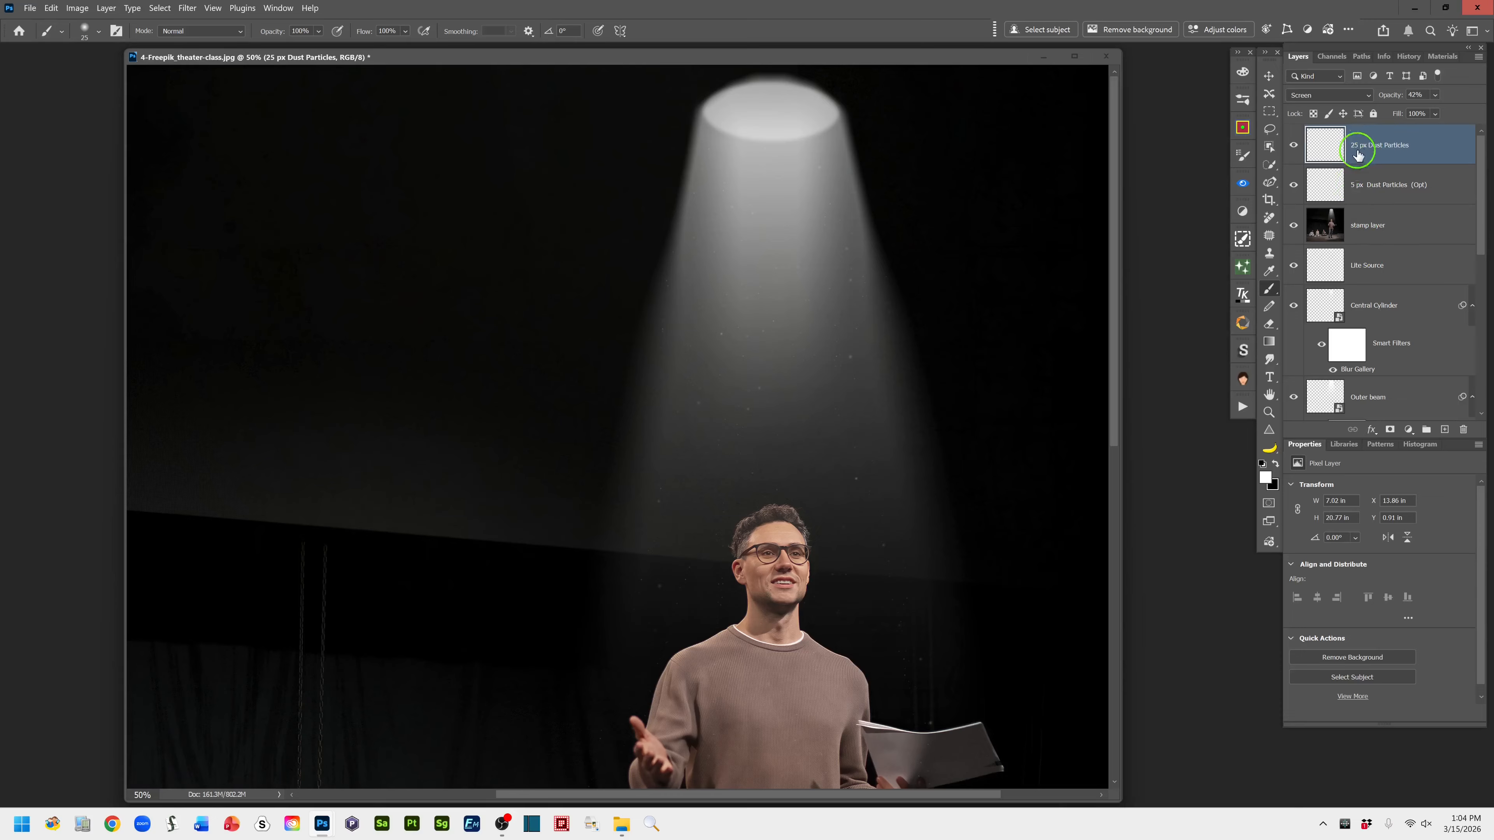
# - Add a new layer on top of the stack and name it 15 px Dust Particles
pyautogui.click(1445, 432)
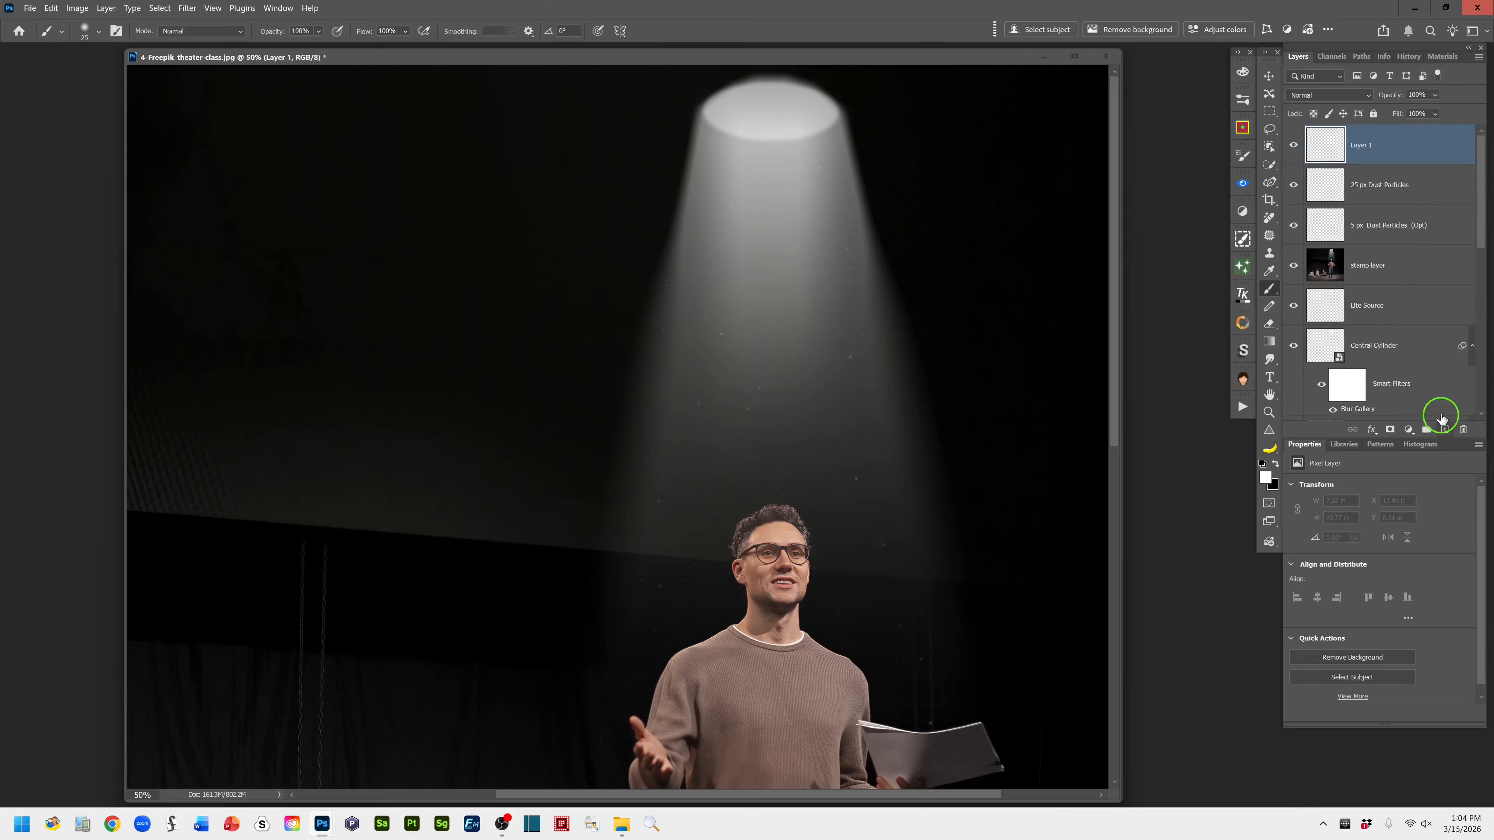
pyautogui.doubleClick(1360, 147)
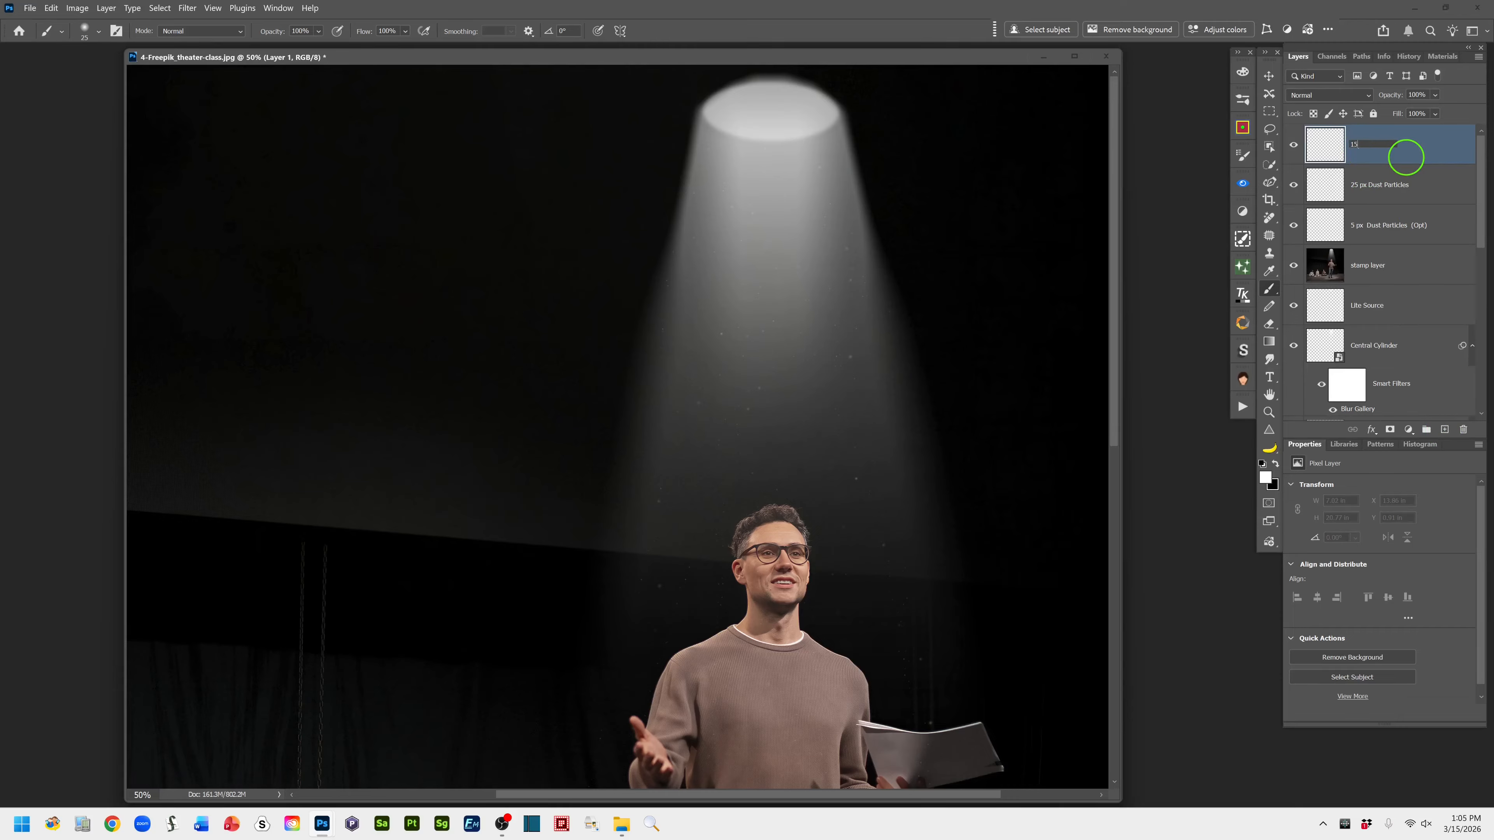
pyautogui.write('15 px Dust Particles')
pyautogui.press('Return')
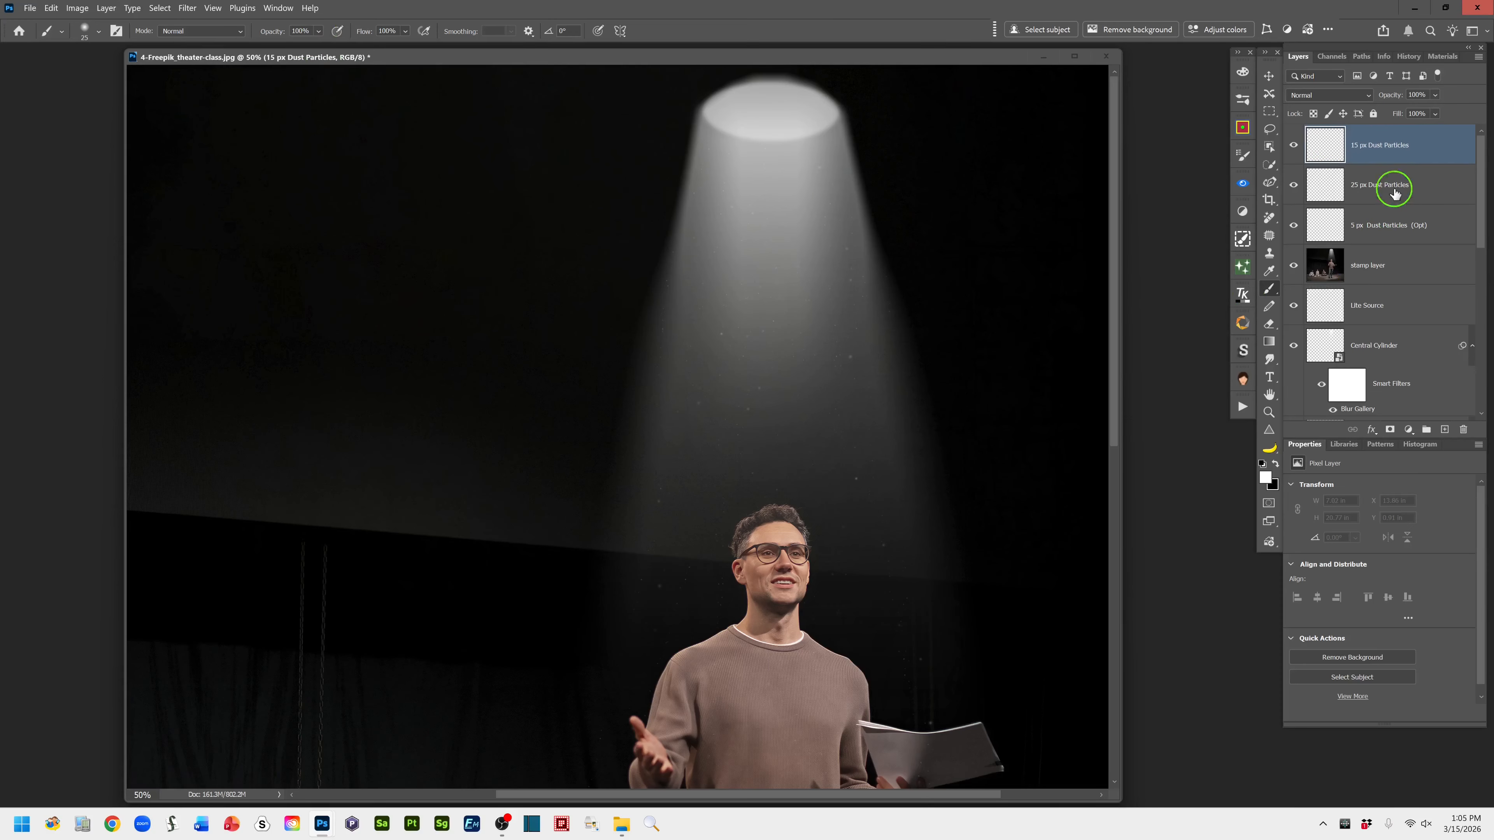
# - With the brush size reduced to 15 px, paint scattered dust specks through the beam above and beside the man's head
pyautogui.click(97, 34)
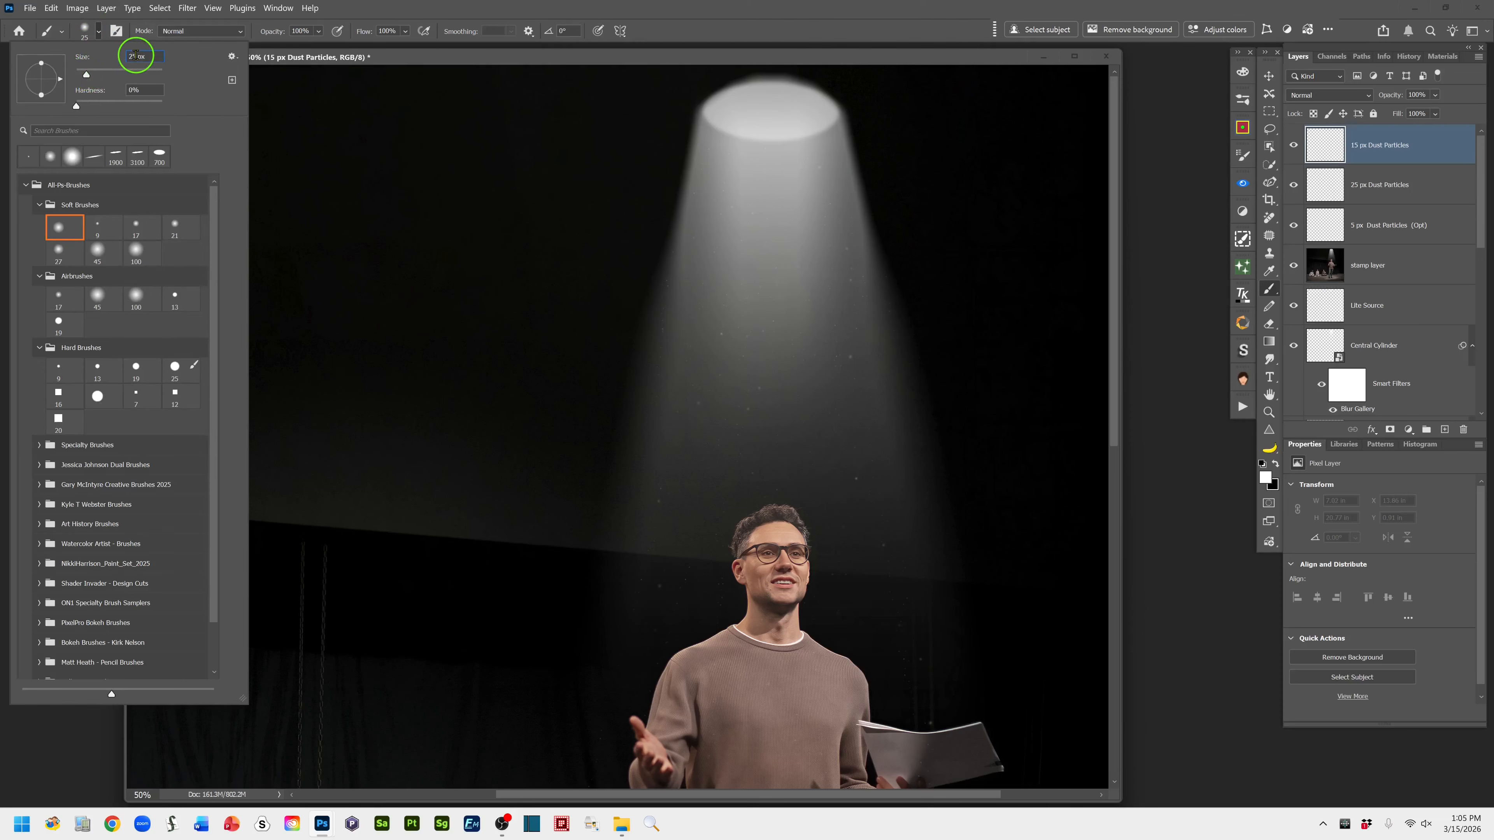
pyautogui.moveTo(135, 55); pyautogui.dragTo(122, 57)
pyautogui.click(681, 33)
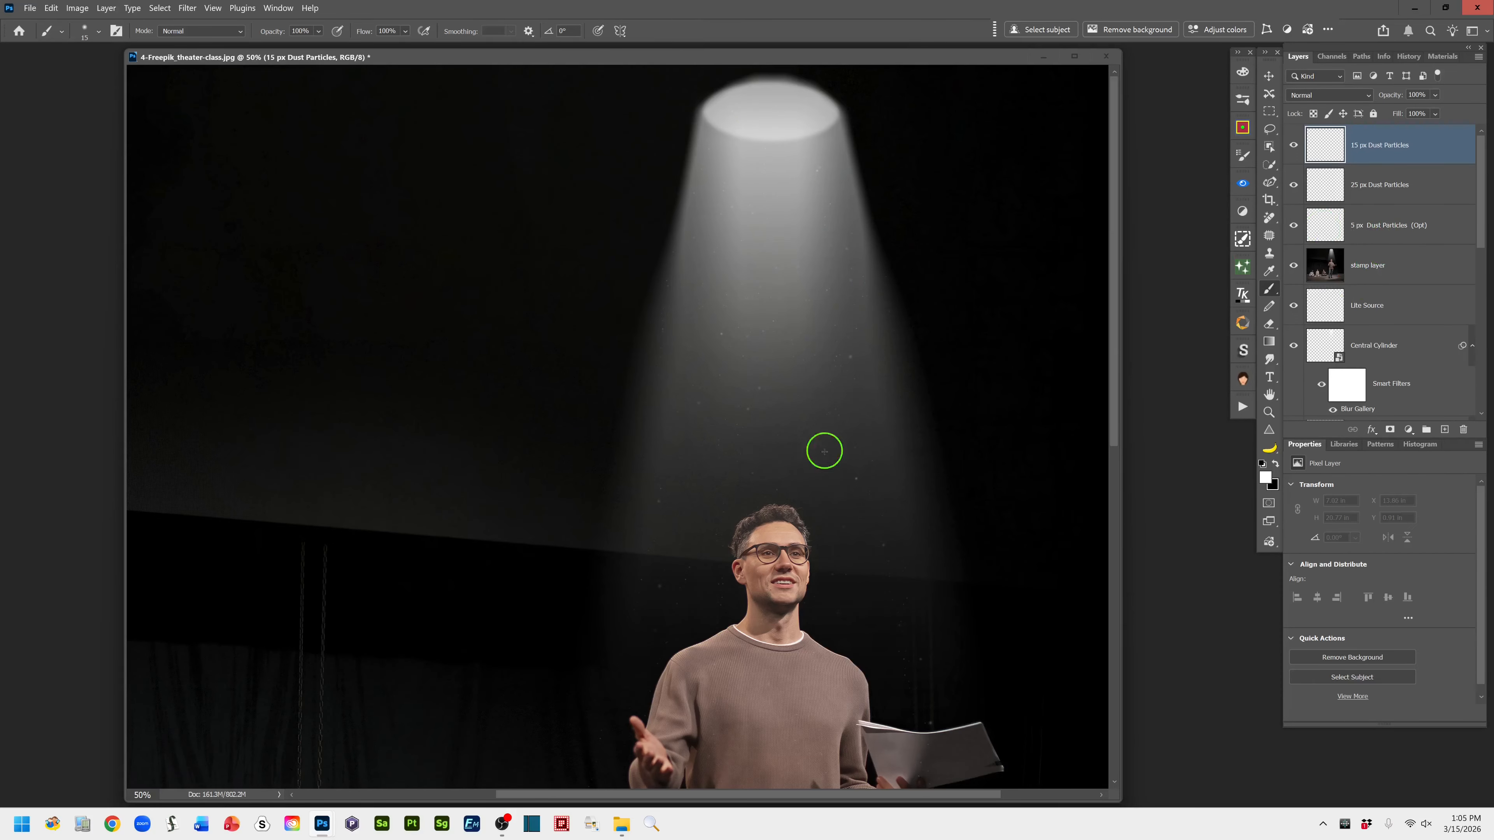
pyautogui.moveTo(824, 451); pyautogui.dragTo(789, 238)
pyautogui.moveTo(704, 393); pyautogui.dragTo(712, 305)
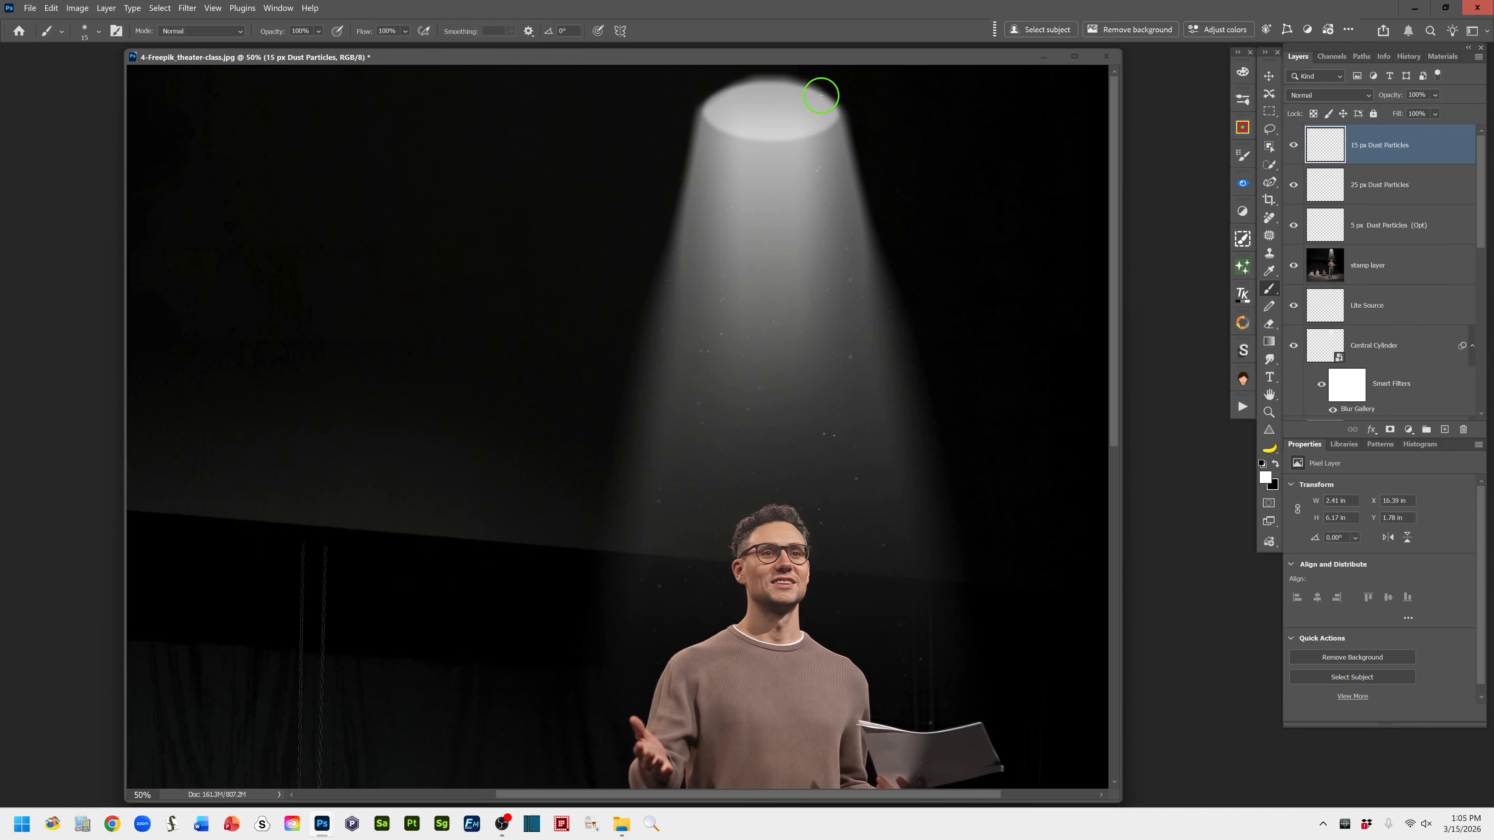
pyautogui.moveTo(685, 379); pyautogui.dragTo(617, 484)
pyautogui.moveTo(877, 358); pyautogui.dragTo(894, 564)
# - Continue the 15 px dust specks around the man's upper body, over his sweater and along the curtain beside his legs
pyautogui.moveTo(788, 585)
pyautogui.mouseDown()
pyautogui.moveTo(853, 325)
pyautogui.moveTo(827, 309)
pyautogui.mouseUp()
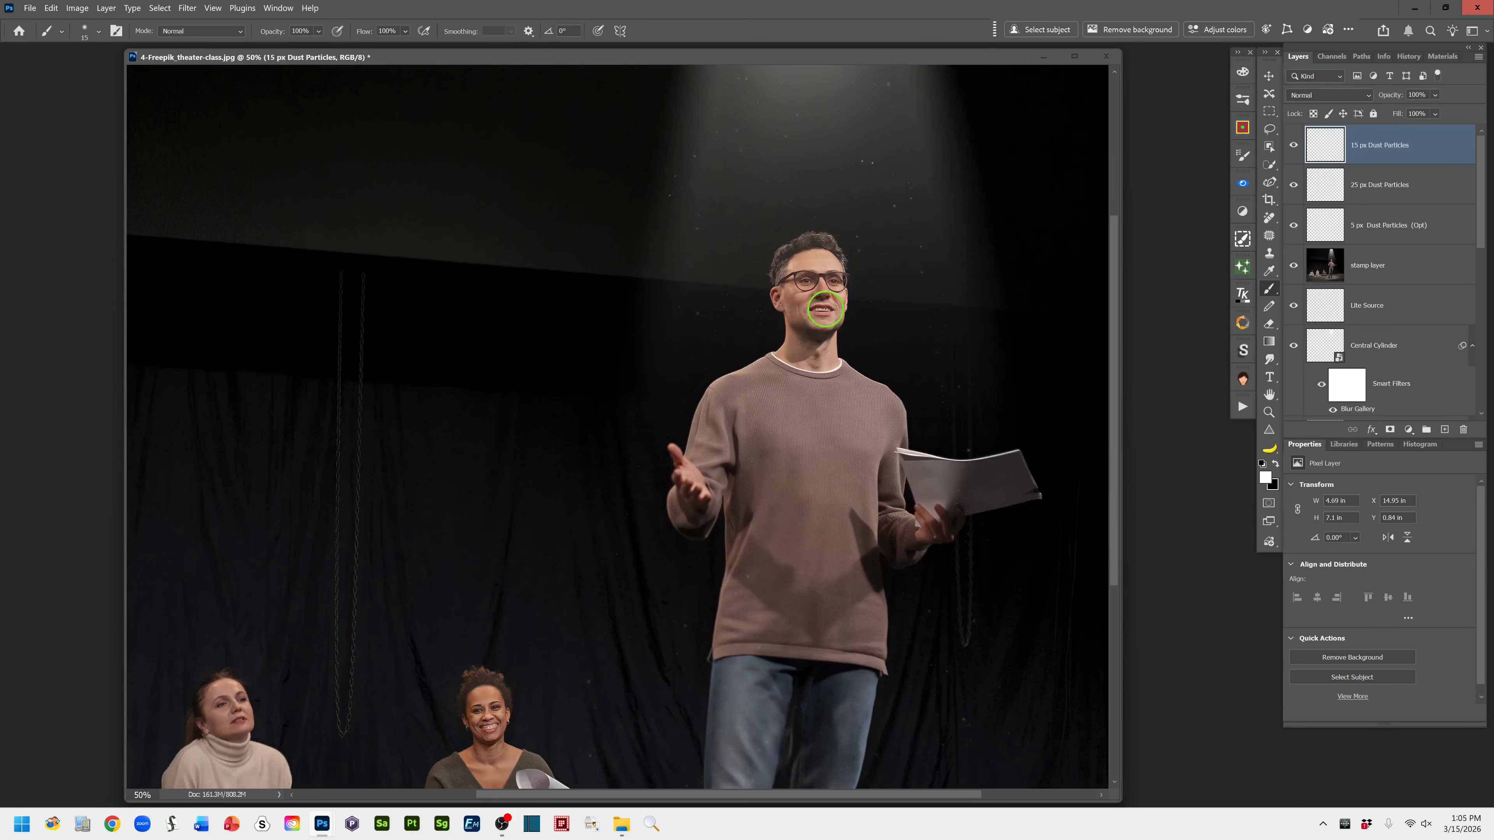
pyautogui.moveTo(704, 264); pyautogui.dragTo(603, 661)
pyautogui.moveTo(757, 195); pyautogui.dragTo(652, 666)
pyautogui.moveTo(882, 323)
pyautogui.mouseDown()
pyautogui.moveTo(832, 575)
pyautogui.moveTo(827, 715)
pyautogui.moveTo(960, 650)
pyautogui.mouseUp()
pyautogui.moveTo(914, 274)
pyautogui.mouseDown()
pyautogui.moveTo(935, 310)
pyautogui.moveTo(994, 700)
pyautogui.moveTo(1042, 783)
pyautogui.mouseUp()
pyautogui.moveTo(798, 427); pyautogui.dragTo(811, 220)
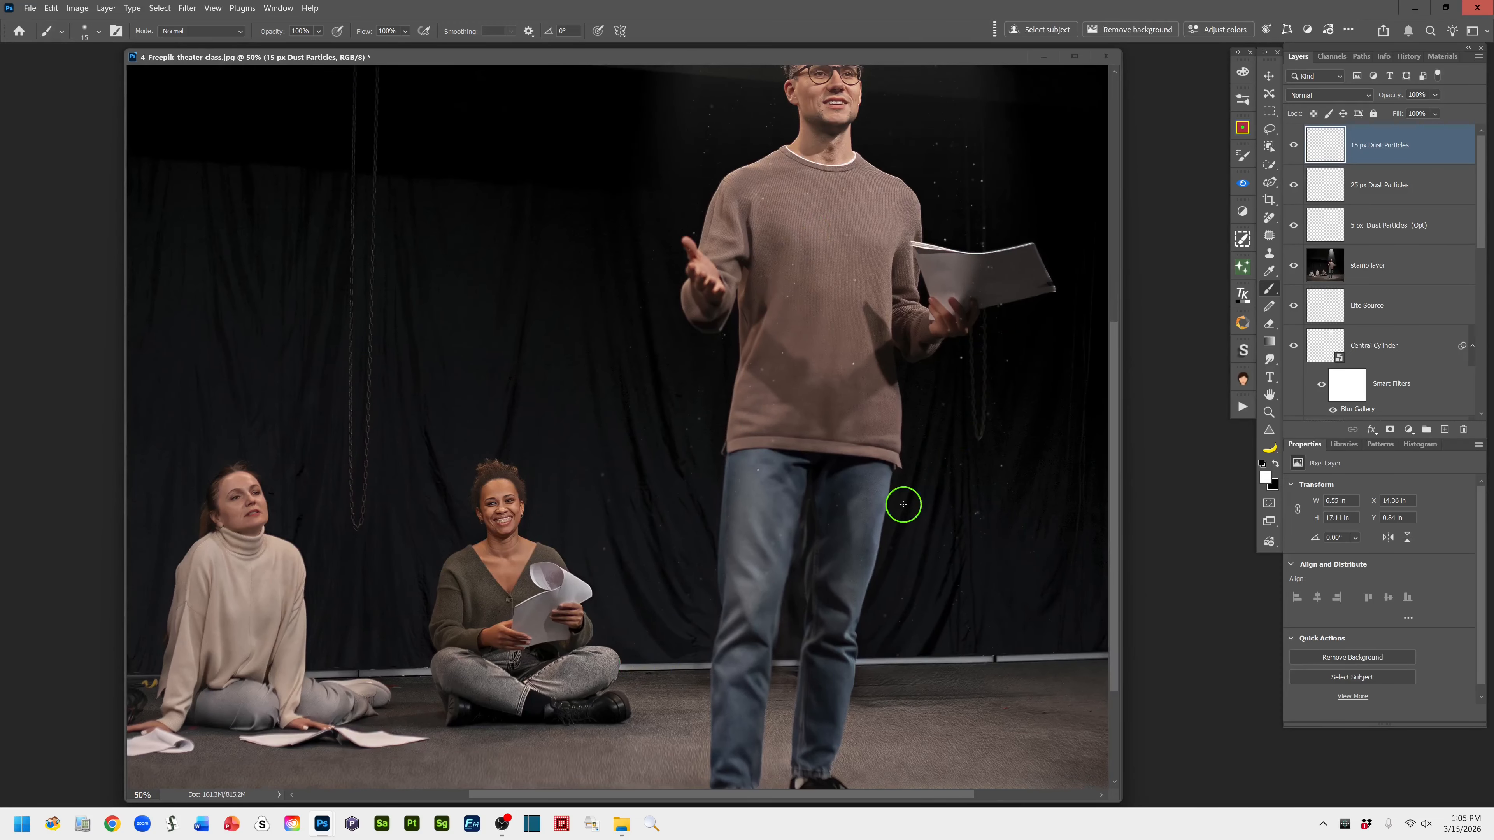
pyautogui.moveTo(903, 506); pyautogui.dragTo(942, 673)
# - Soften the specks on the 15 px Dust Particles layer with a slight Gaussian Blur
pyautogui.hotkey('ctrl', '-')
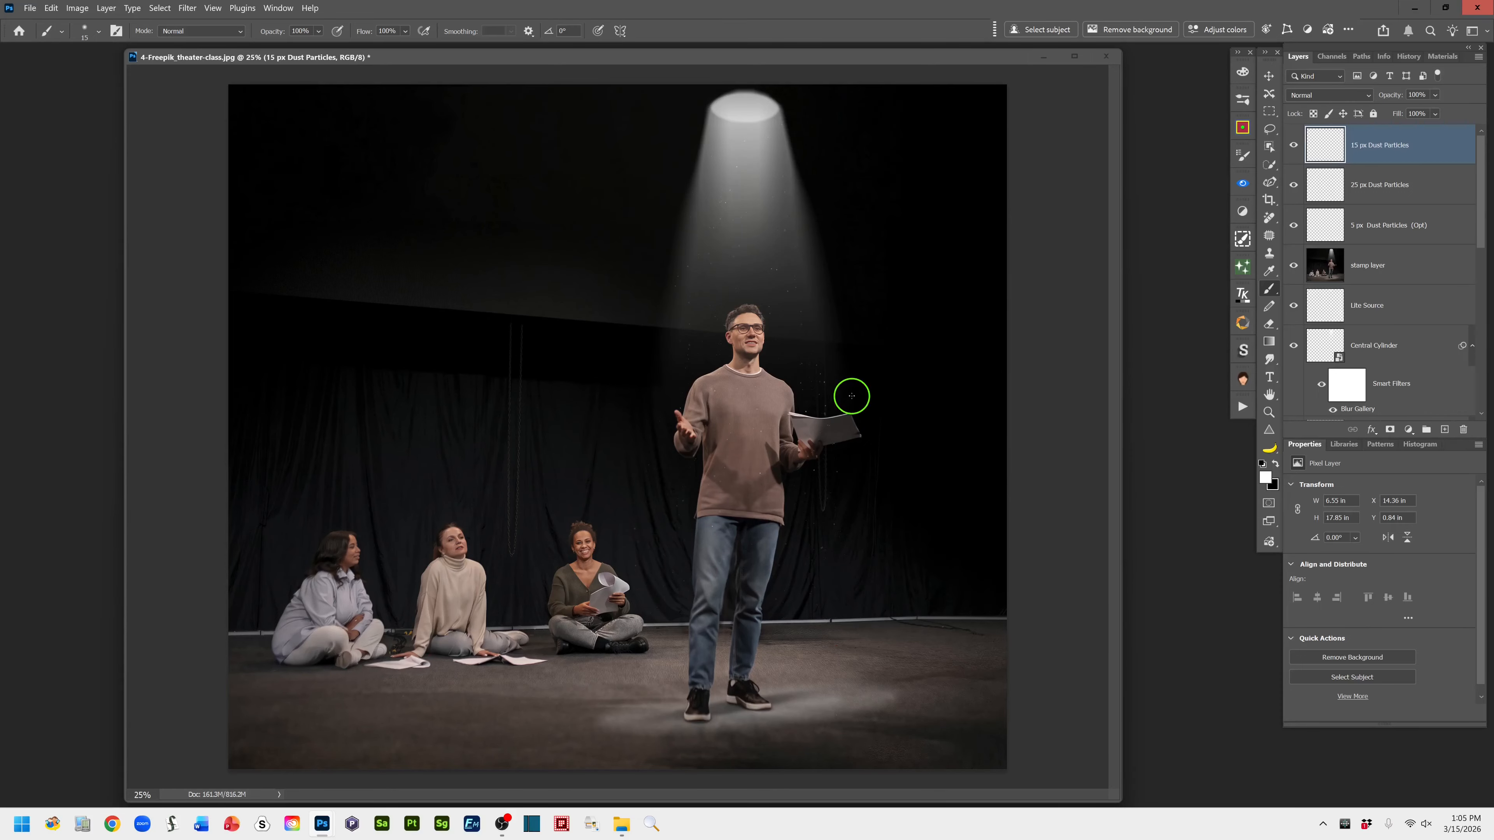
pyautogui.hotkey('ctrl', '+')
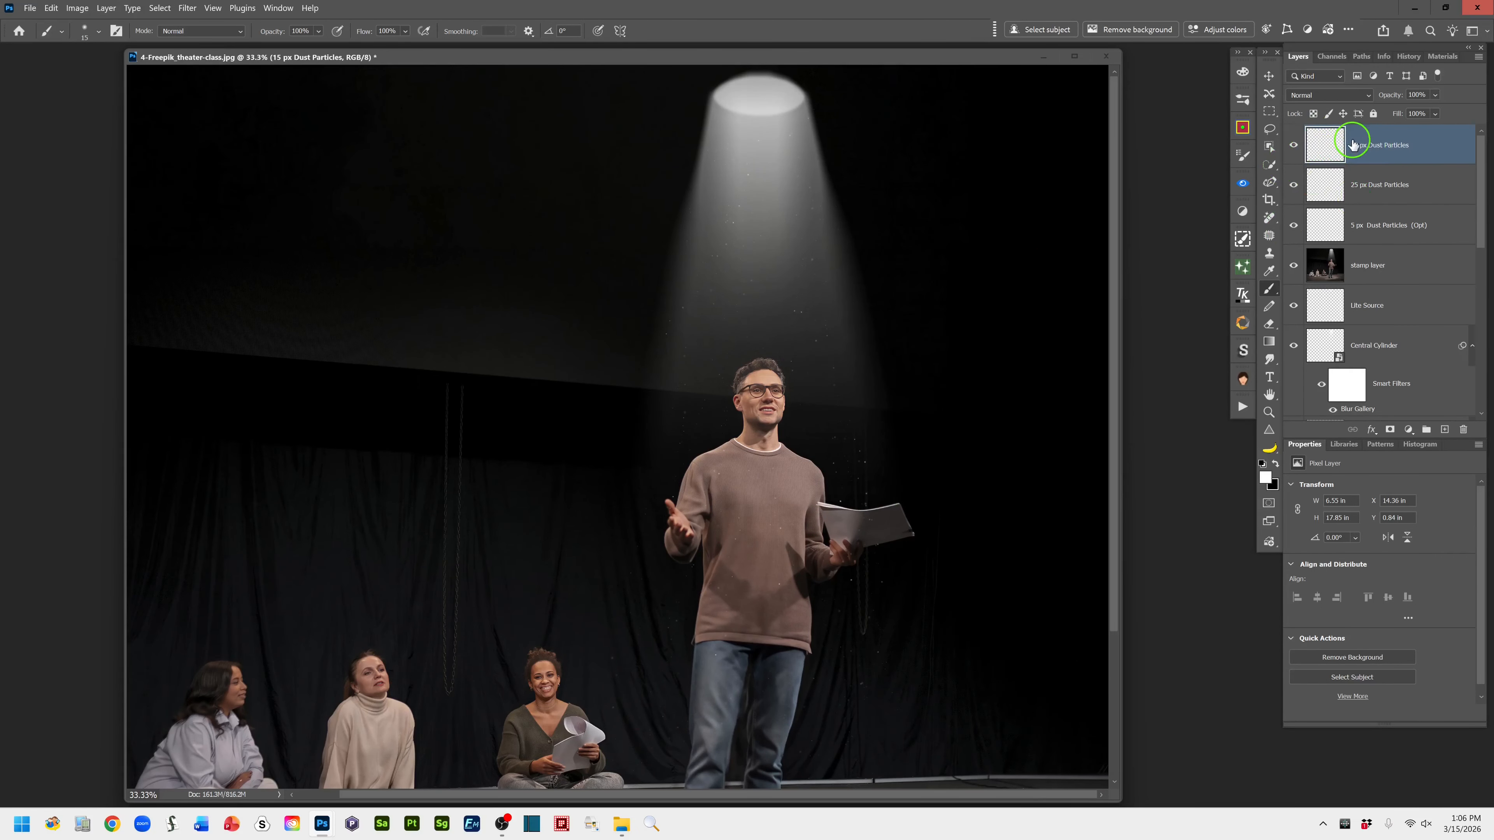
pyautogui.click(187, 8)
pyautogui.moveTo(224, 258)
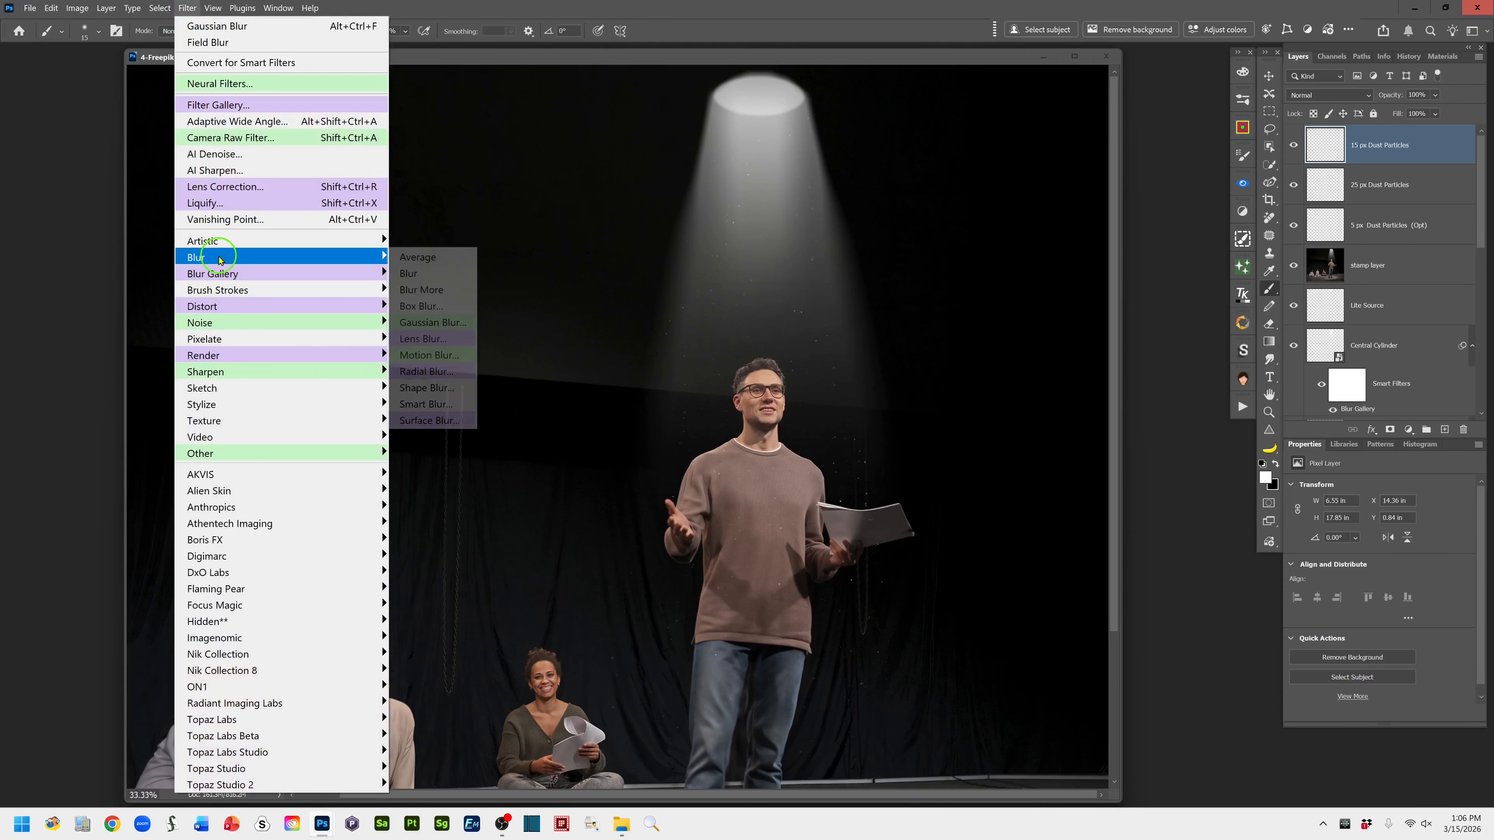
pyautogui.click(431, 322)
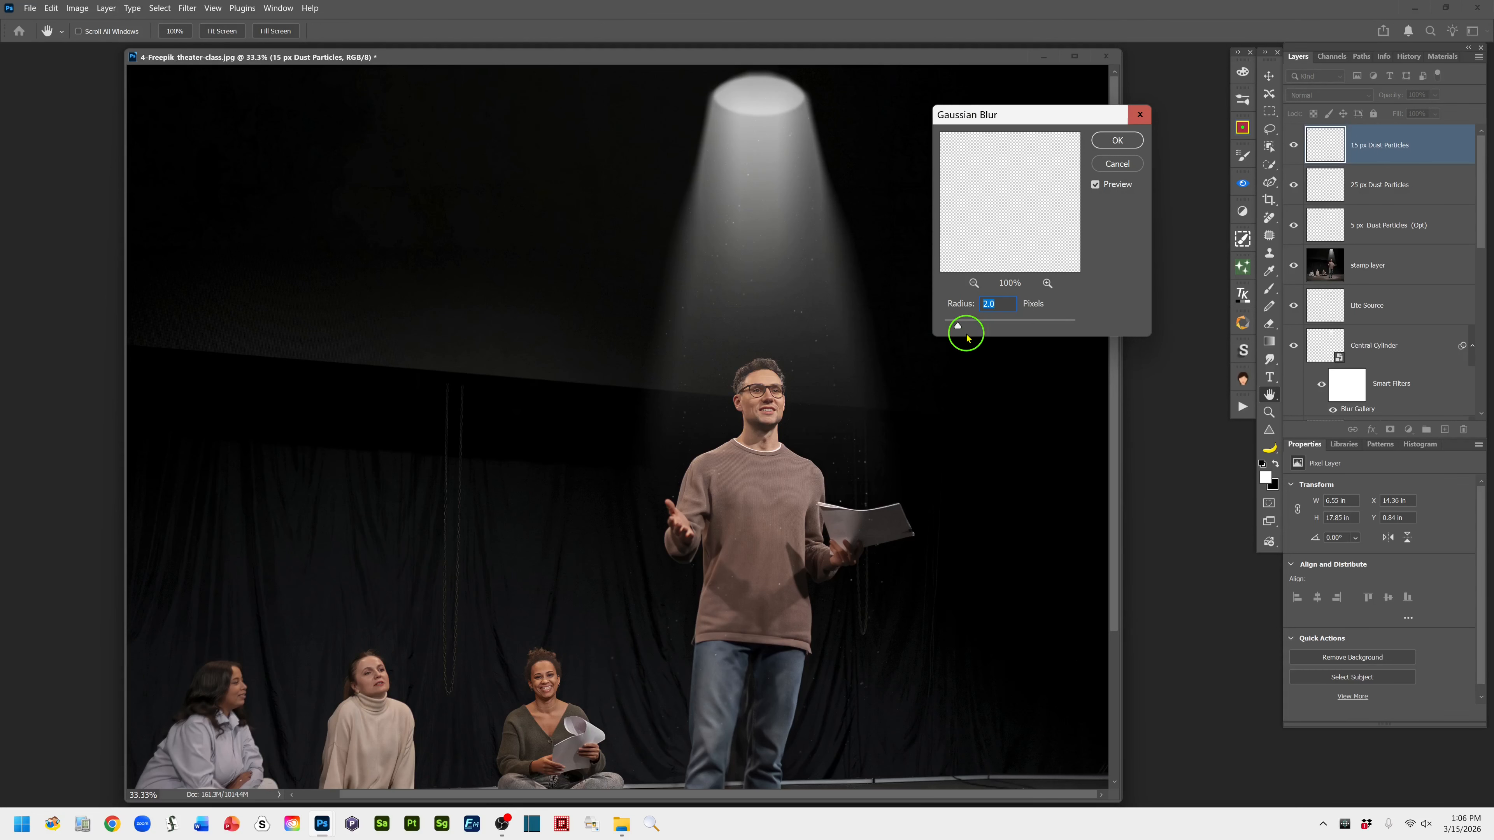
pyautogui.hotkey('ctrl', '+')
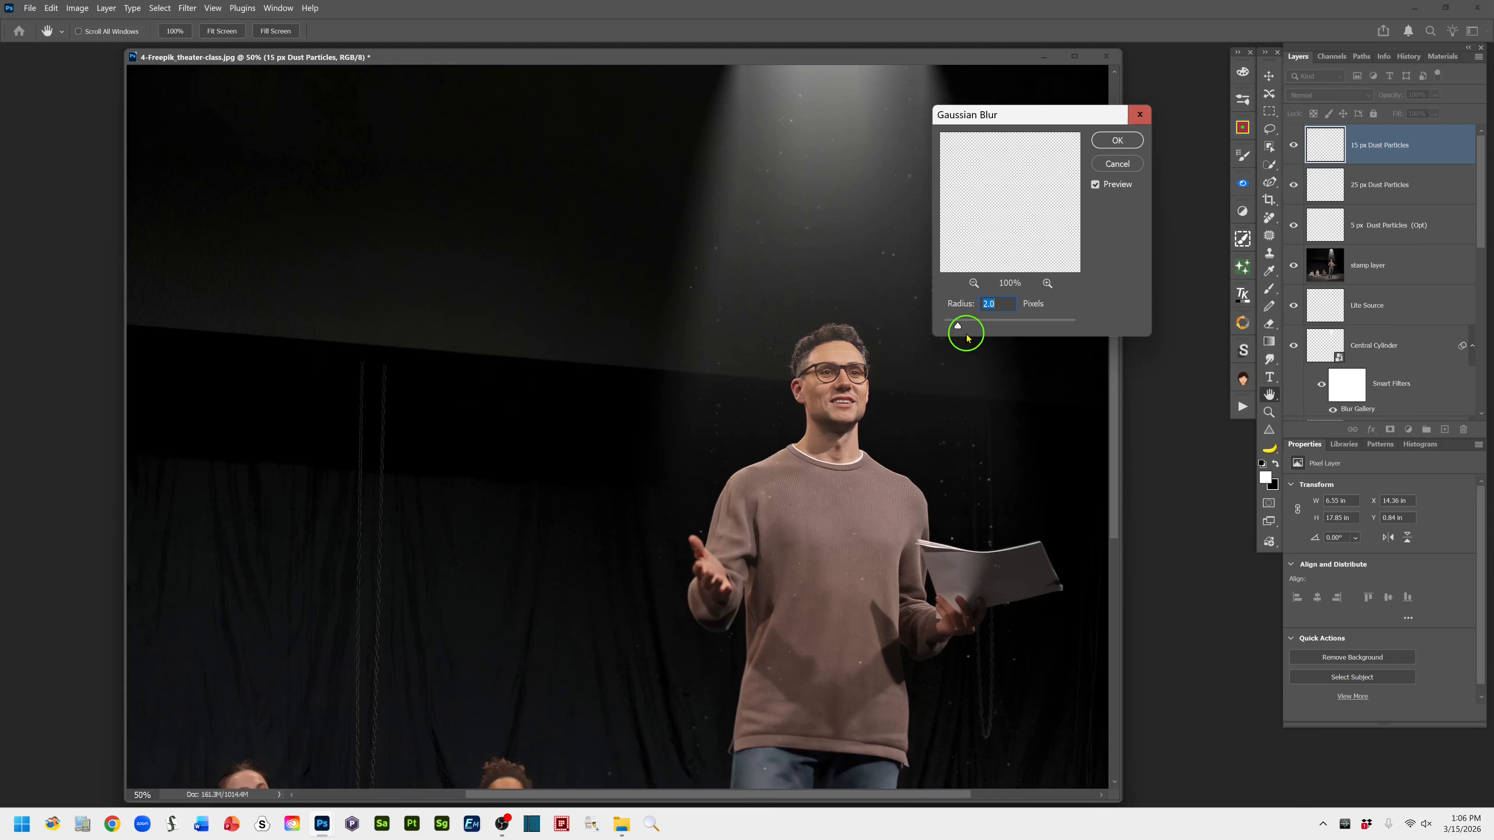
pyautogui.moveTo(957, 326); pyautogui.dragTo(962, 328)
pyautogui.click(1109, 143)
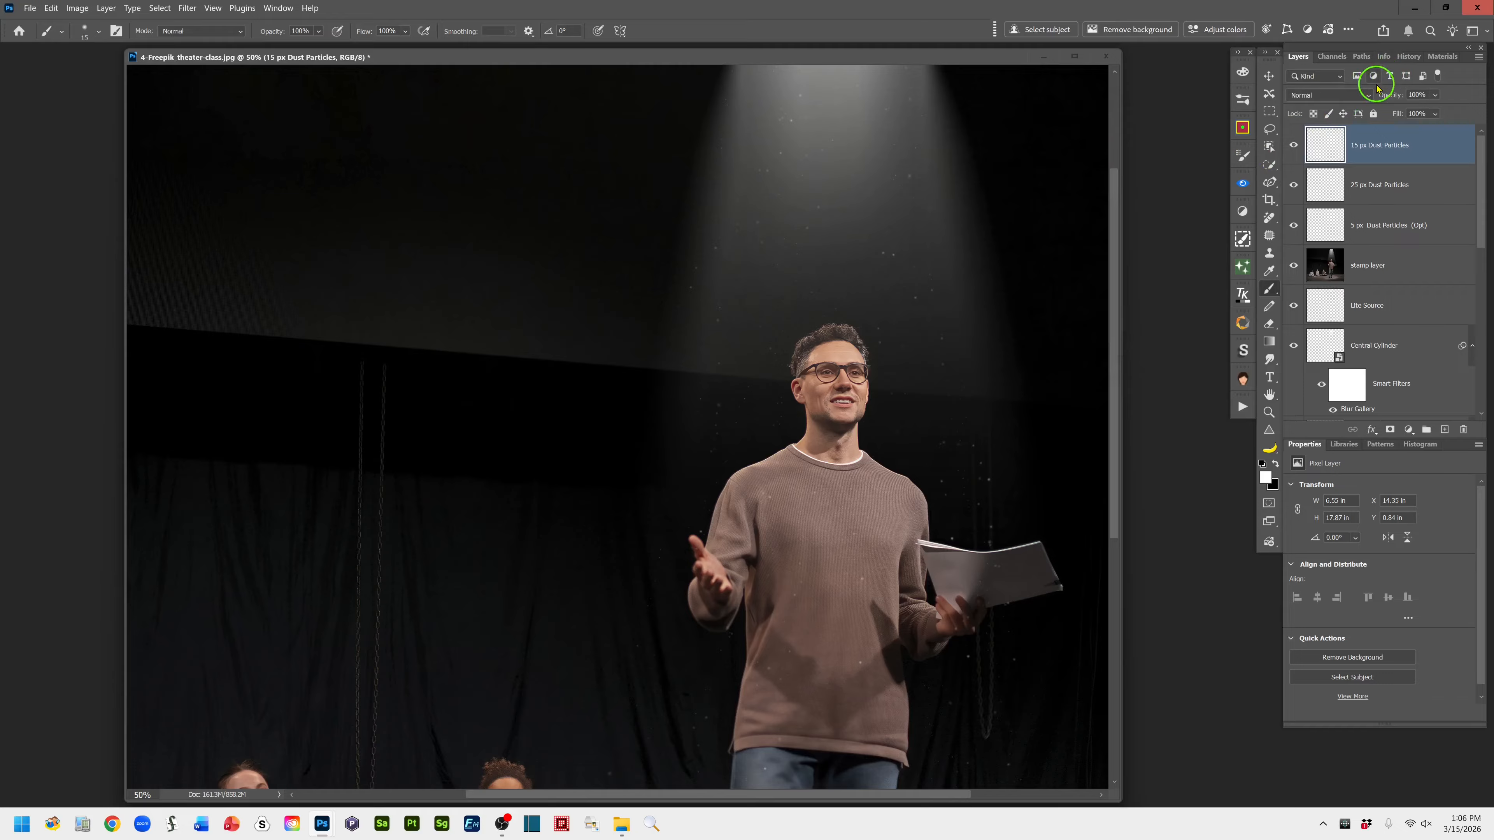
# - Set the 15 px Dust Particles layer to Screen blend mode and lower its opacity to 58%
pyautogui.click(1369, 97)
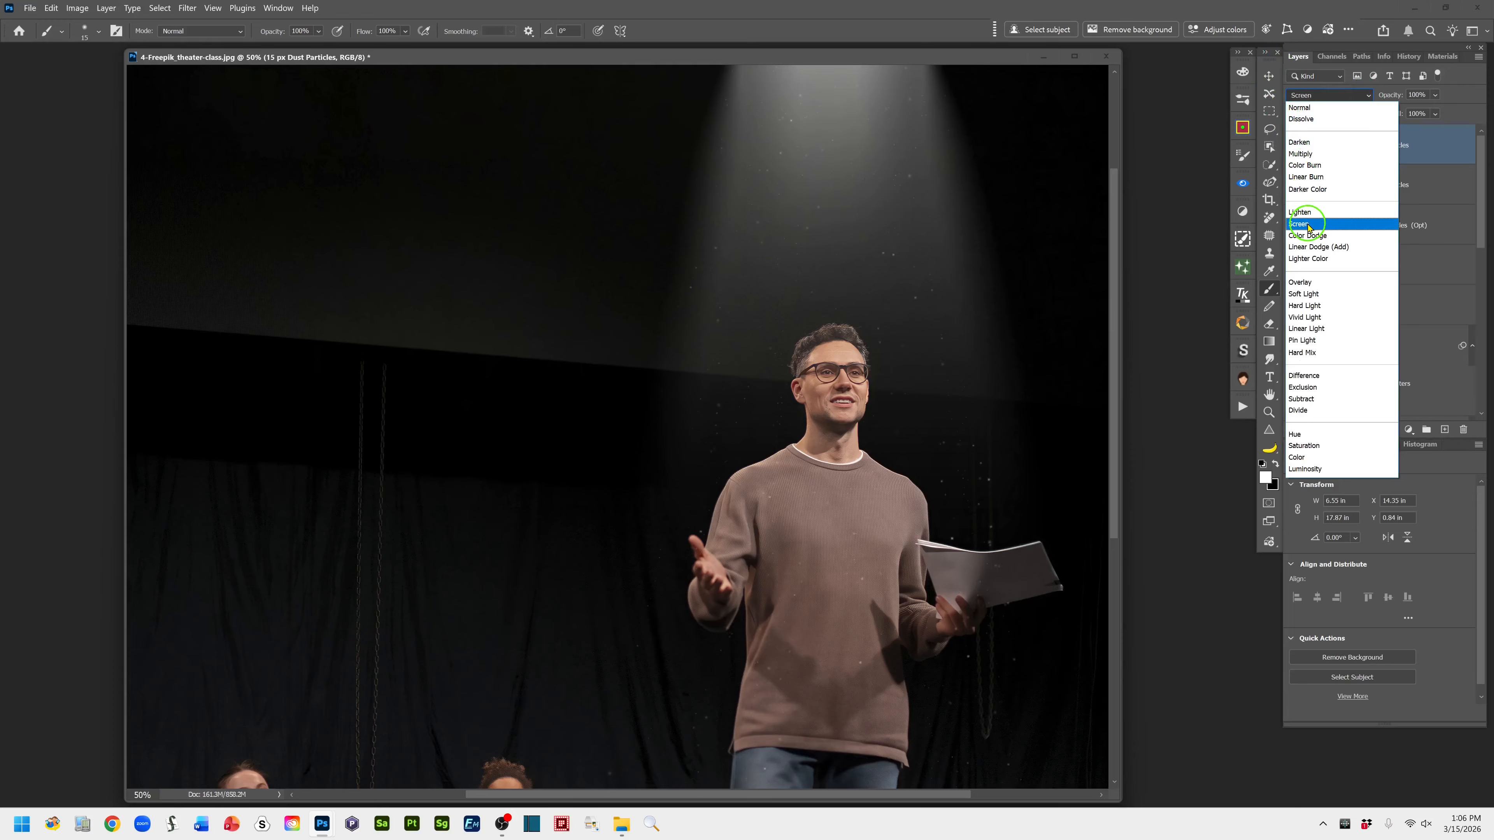
pyautogui.click(1308, 226)
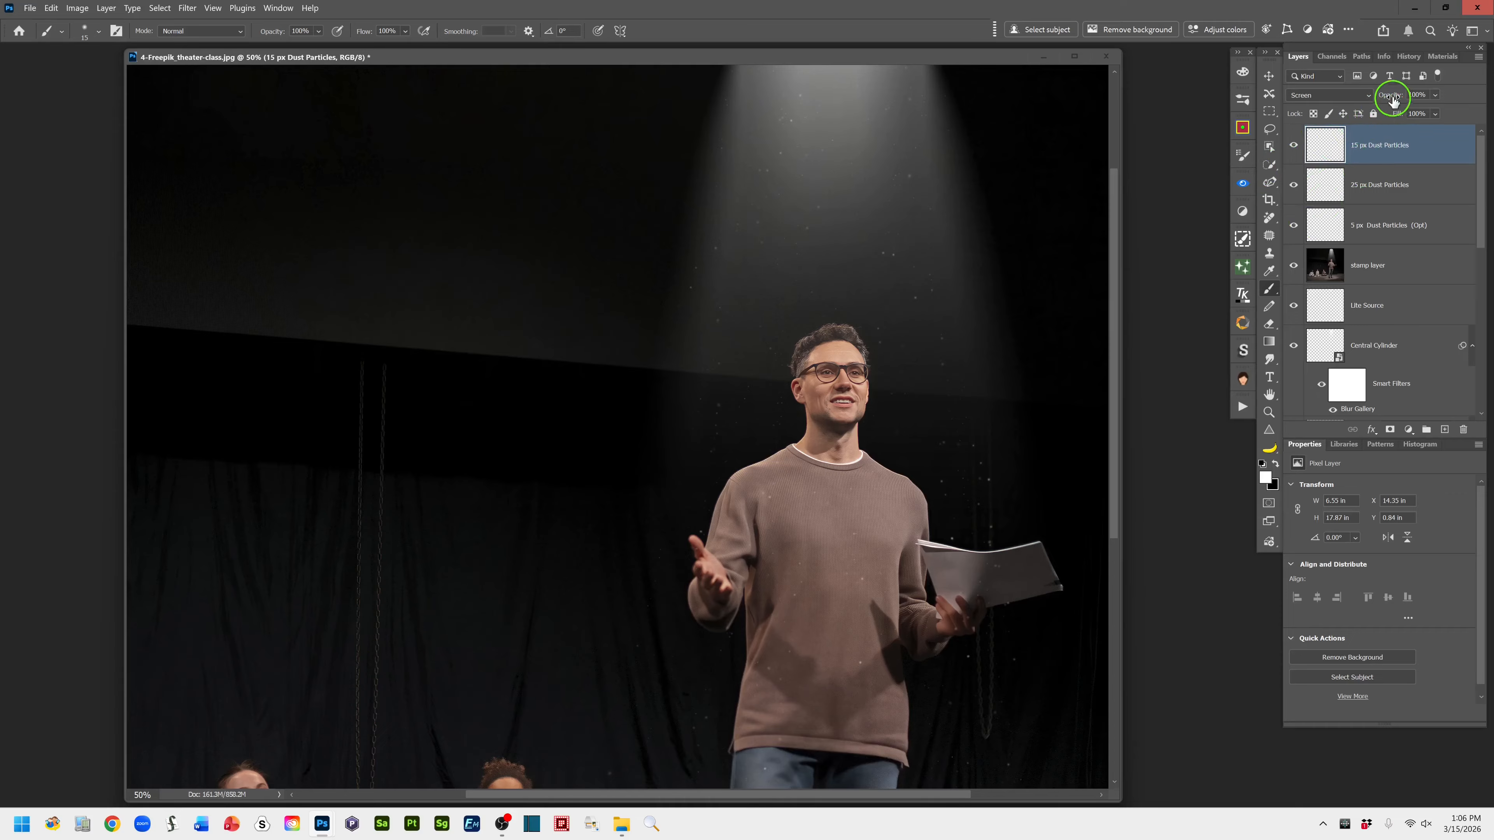
pyautogui.moveTo(1392, 100); pyautogui.dragTo(1364, 99)
pyautogui.hotkey('ctrl', '-')
pyautogui.hotkey('ctrl', '-')
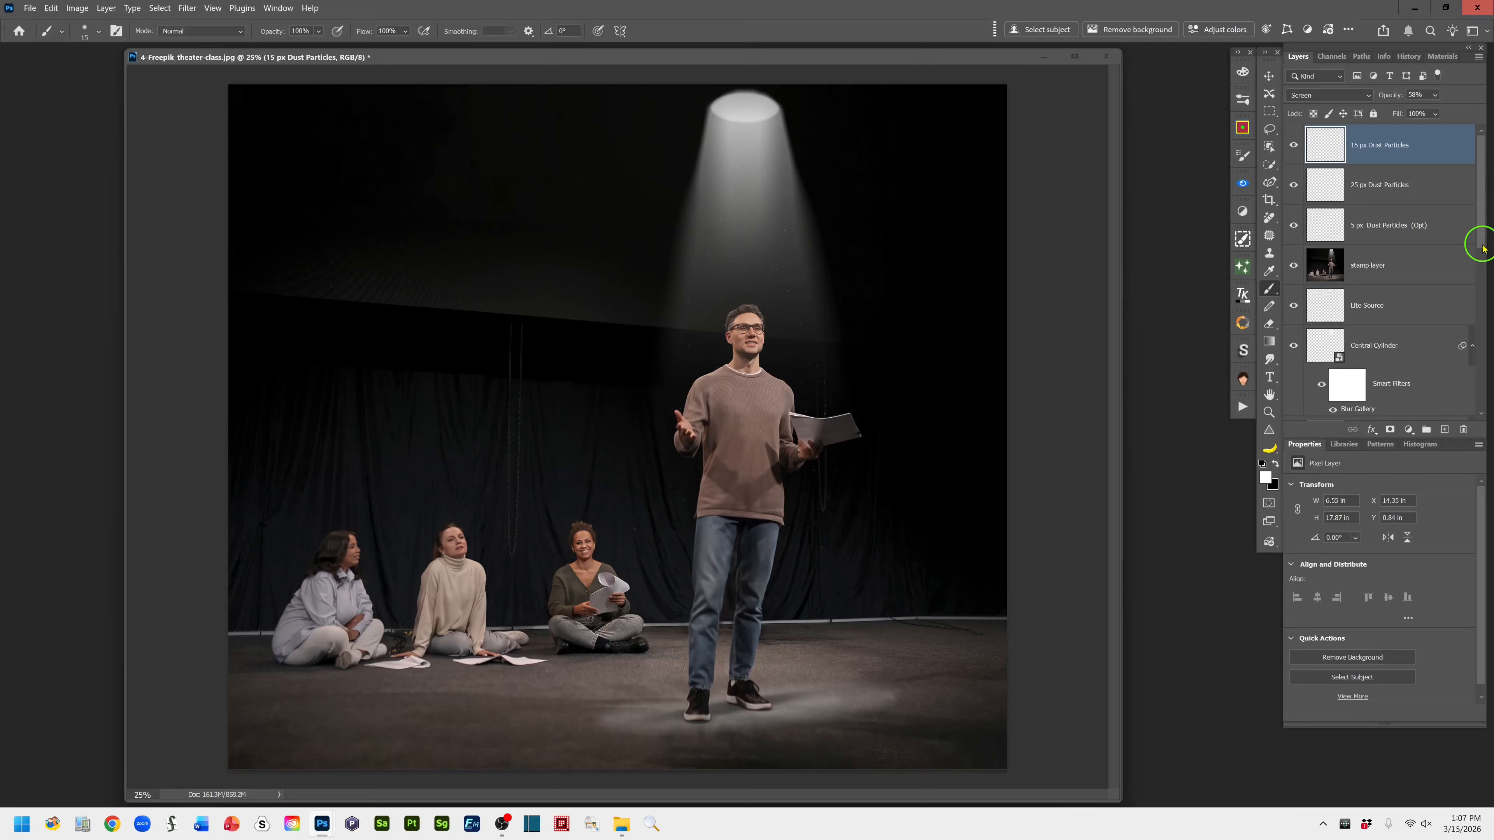
# - Compare the finished spotlight effect with the original photo by showing only the Background layer and restoring all layers, twice
pyautogui.scroll(-2, 1488, 278)
pyautogui.scroll(-3, 1489, 278)
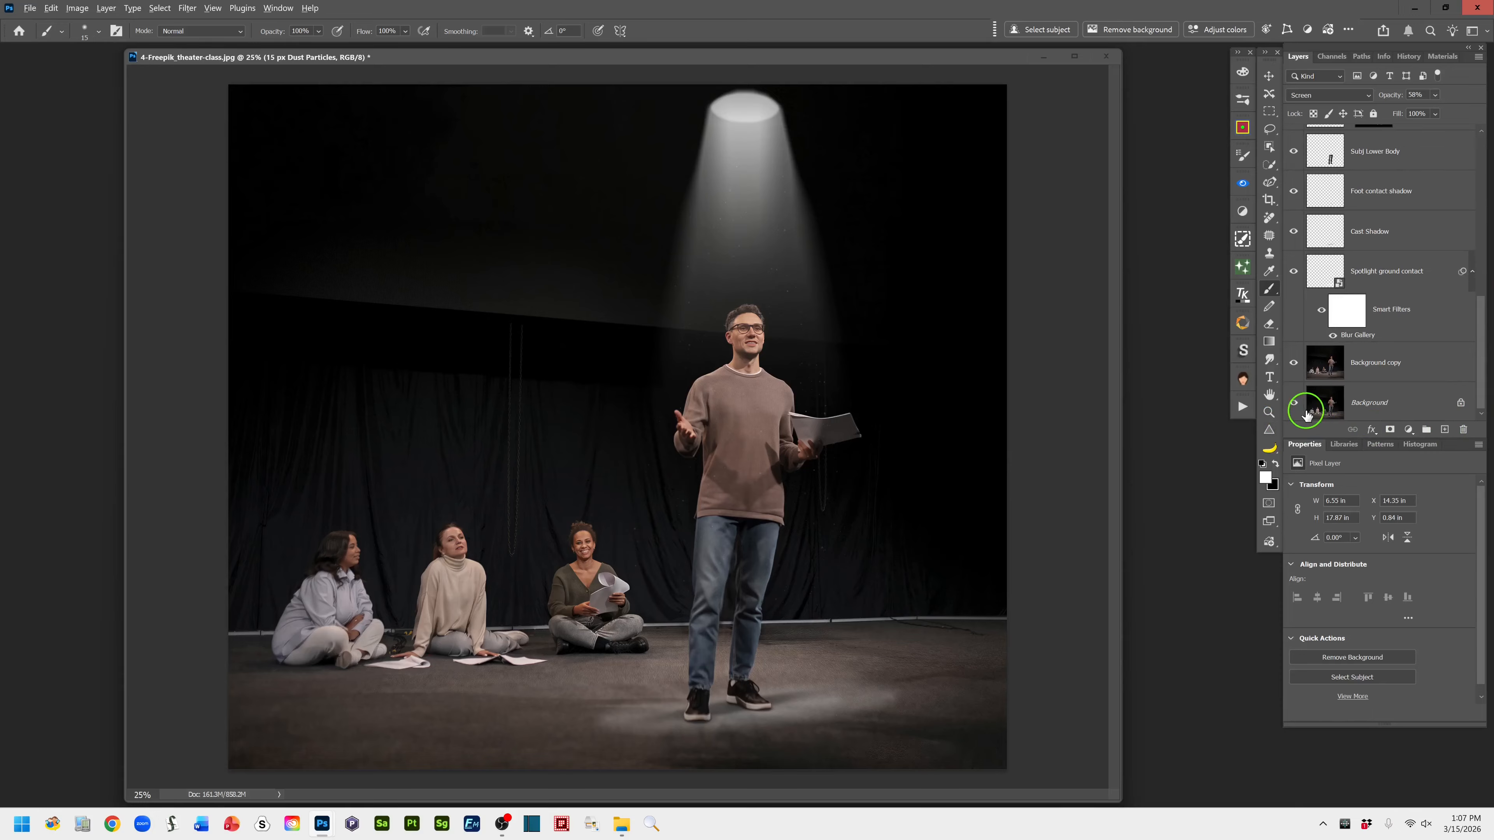
pyautogui.keyDown('alt'); pyautogui.click(1293, 404); pyautogui.keyUp('alt')
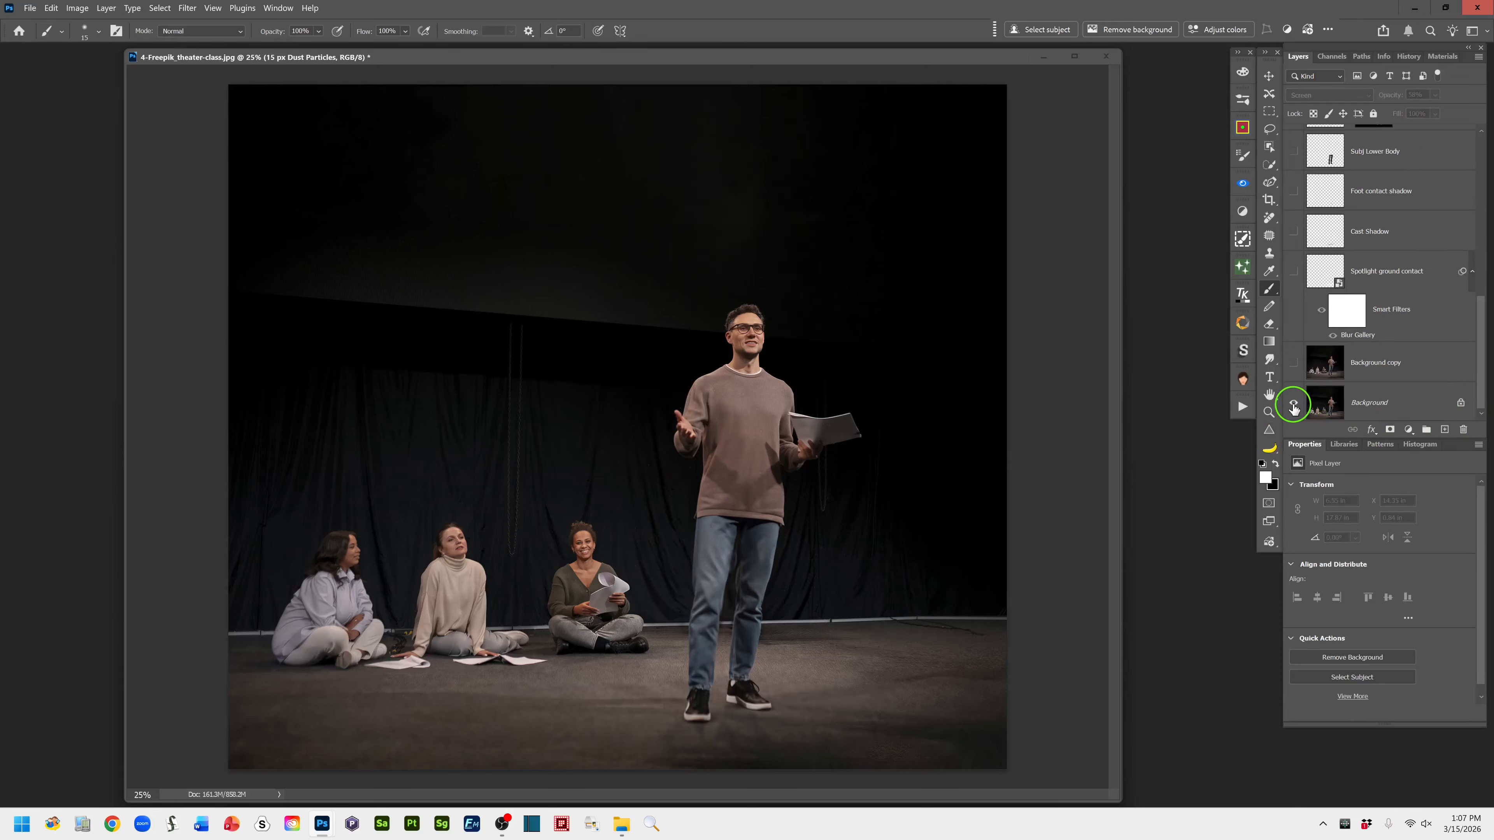
pyautogui.keyDown('alt'); pyautogui.click(1294, 404); pyautogui.keyUp('alt')
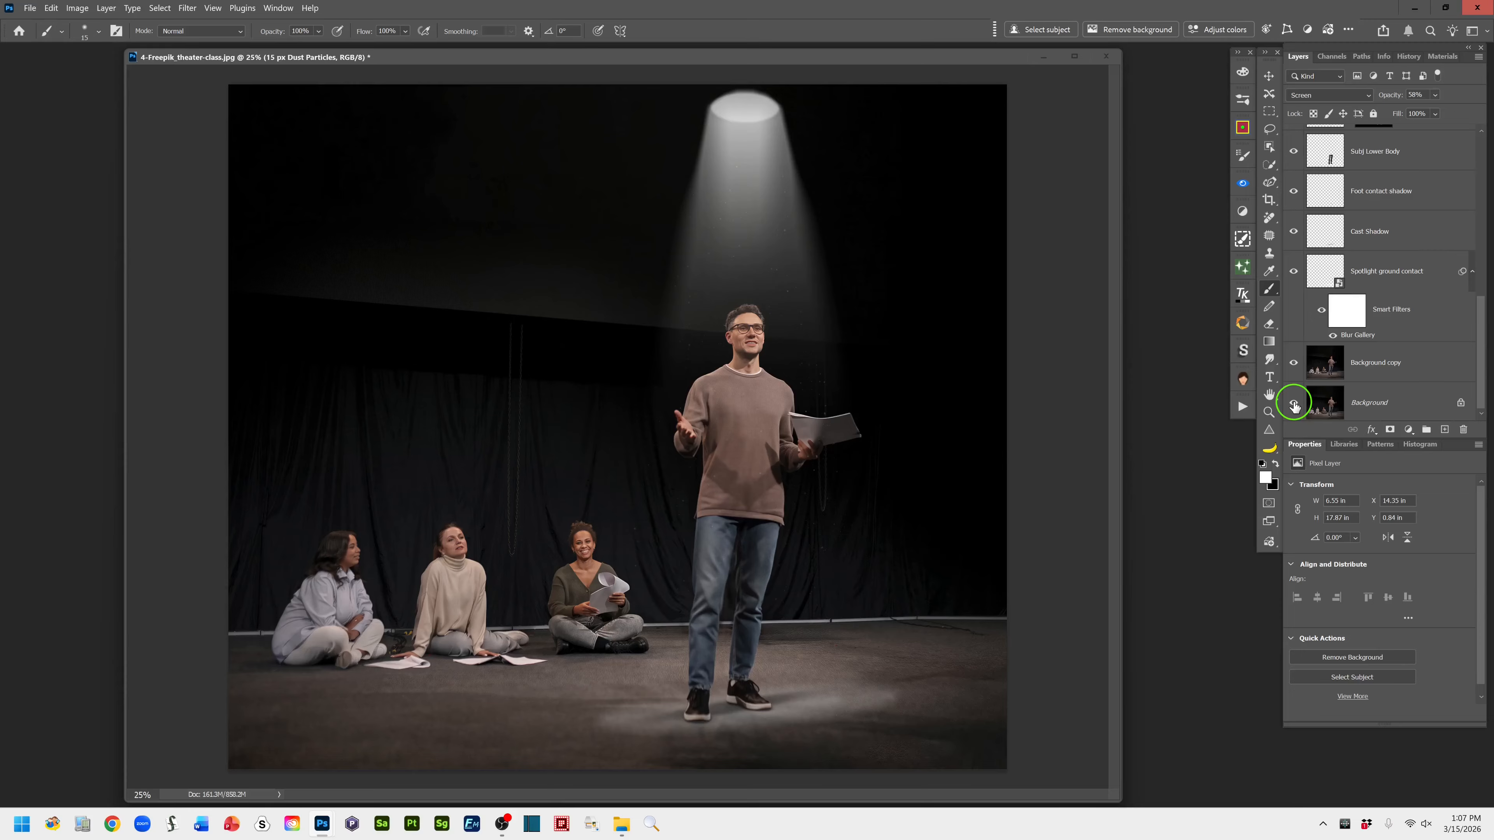
pyautogui.keyDown('alt'); pyautogui.click(1294, 403); pyautogui.keyUp('alt')
pyautogui.keyDown('alt'); pyautogui.click(1293, 404); pyautogui.keyUp('alt')
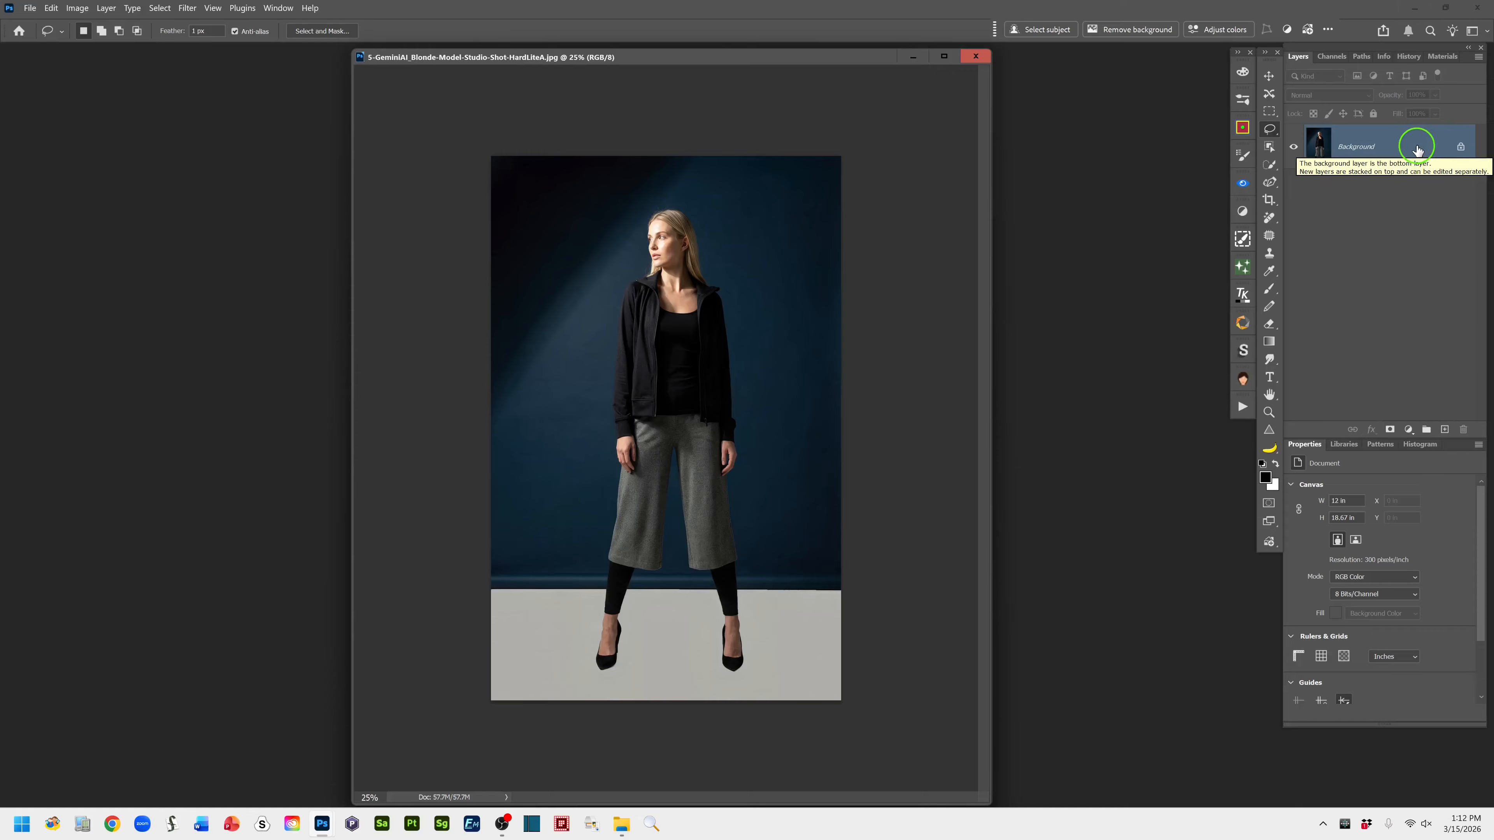
# - In the studio model photo, duplicate the Background layer and copy the automatically selected woman to a new layer named Subj ONLY
pyautogui.moveTo(1420, 151); pyautogui.dragTo(1448, 432)
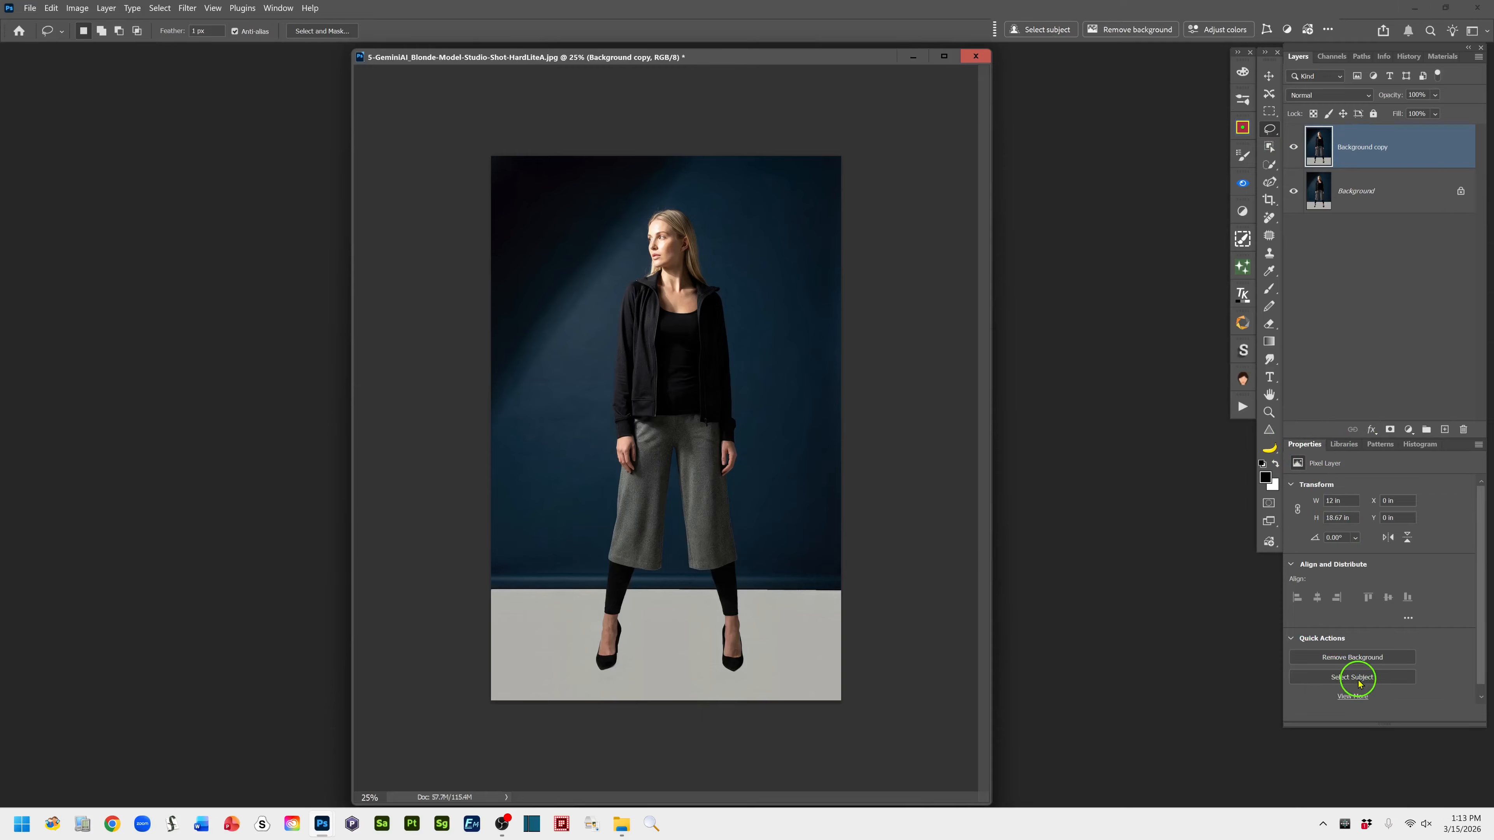
pyautogui.click(1051, 31)
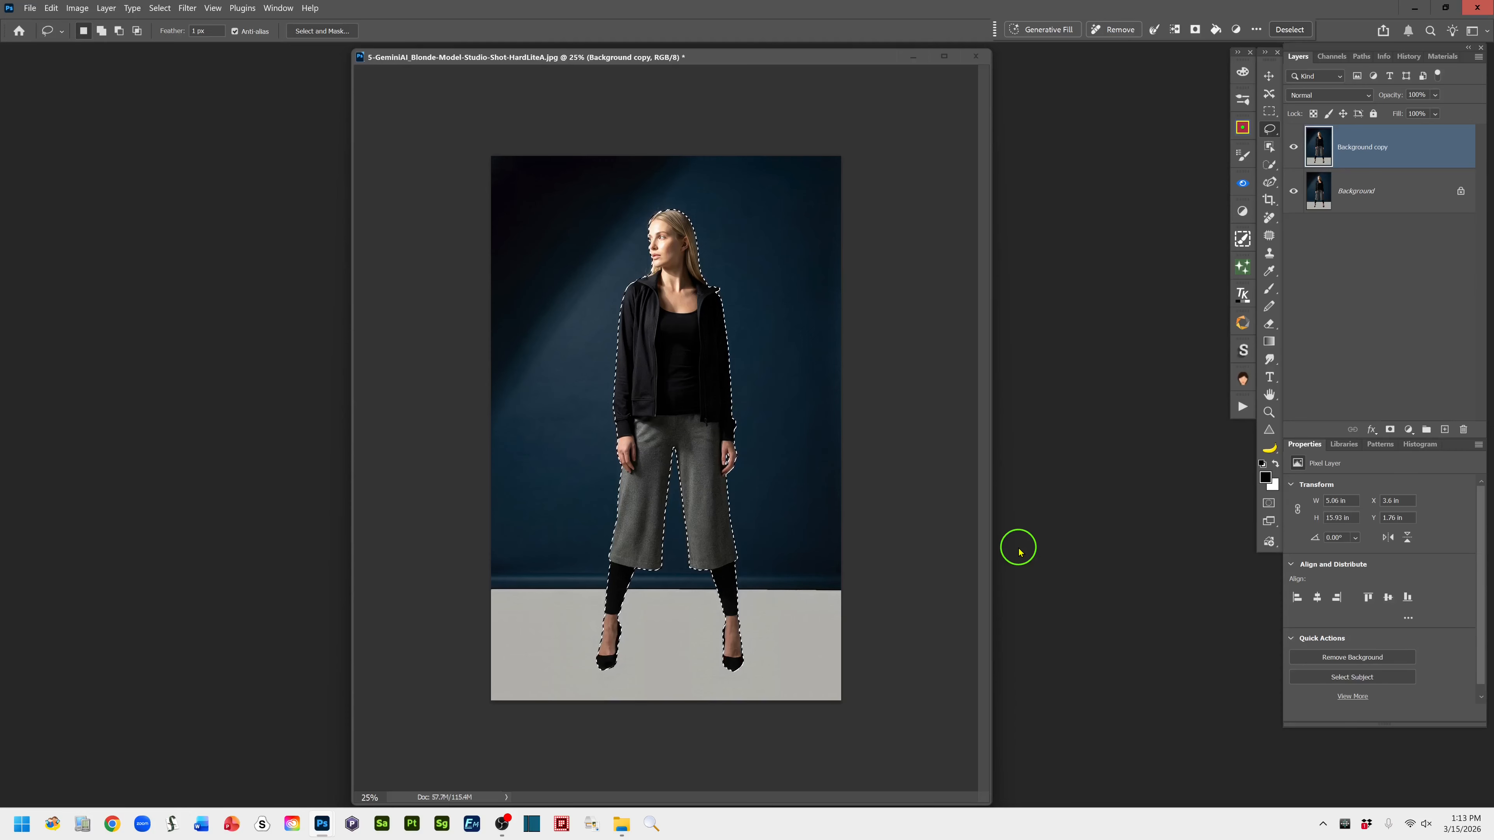
pyautogui.hotkey('ctrl', 'j')
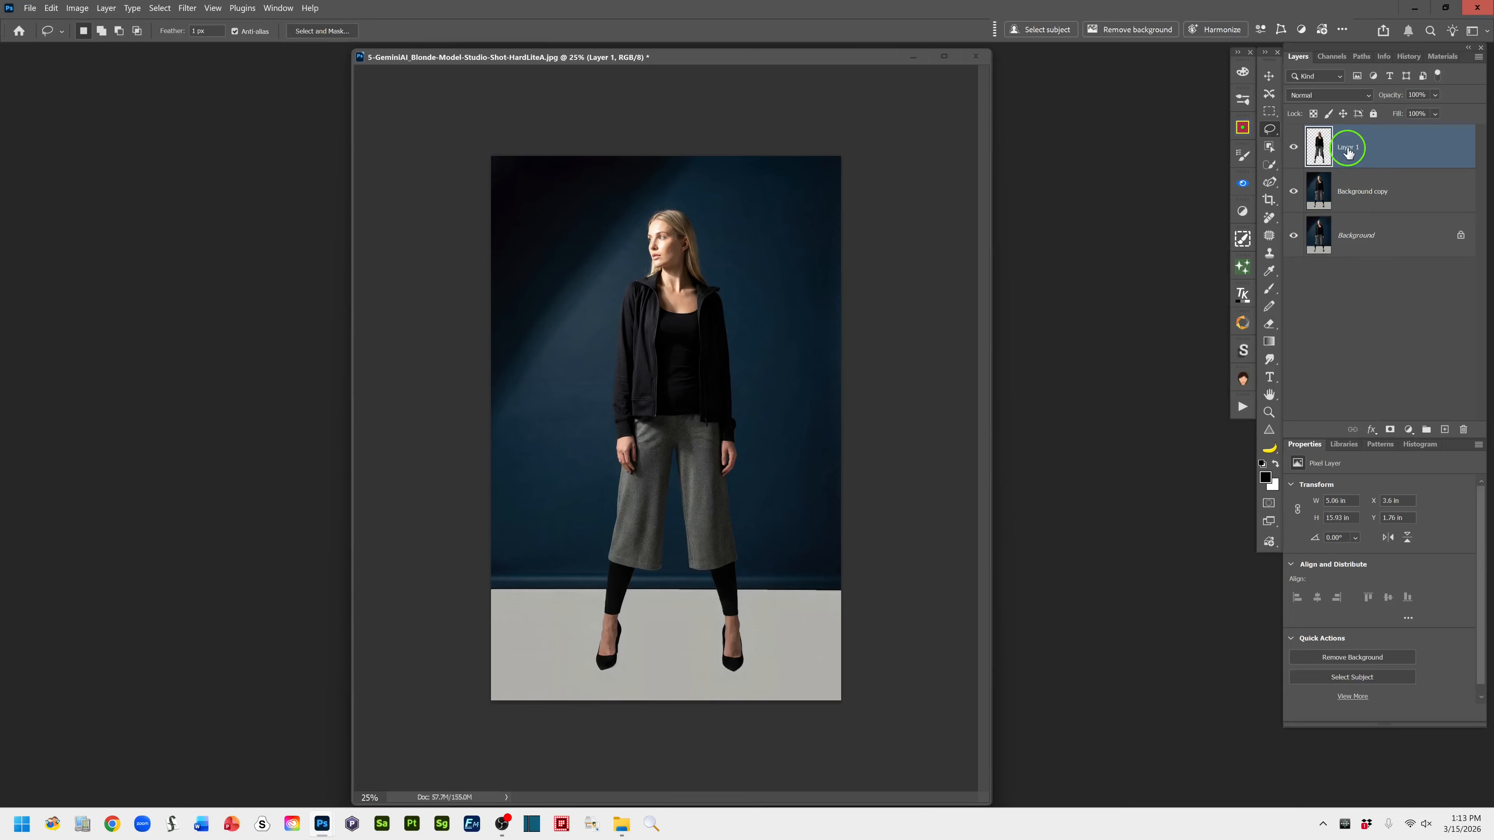
pyautogui.doubleClick(1348, 147)
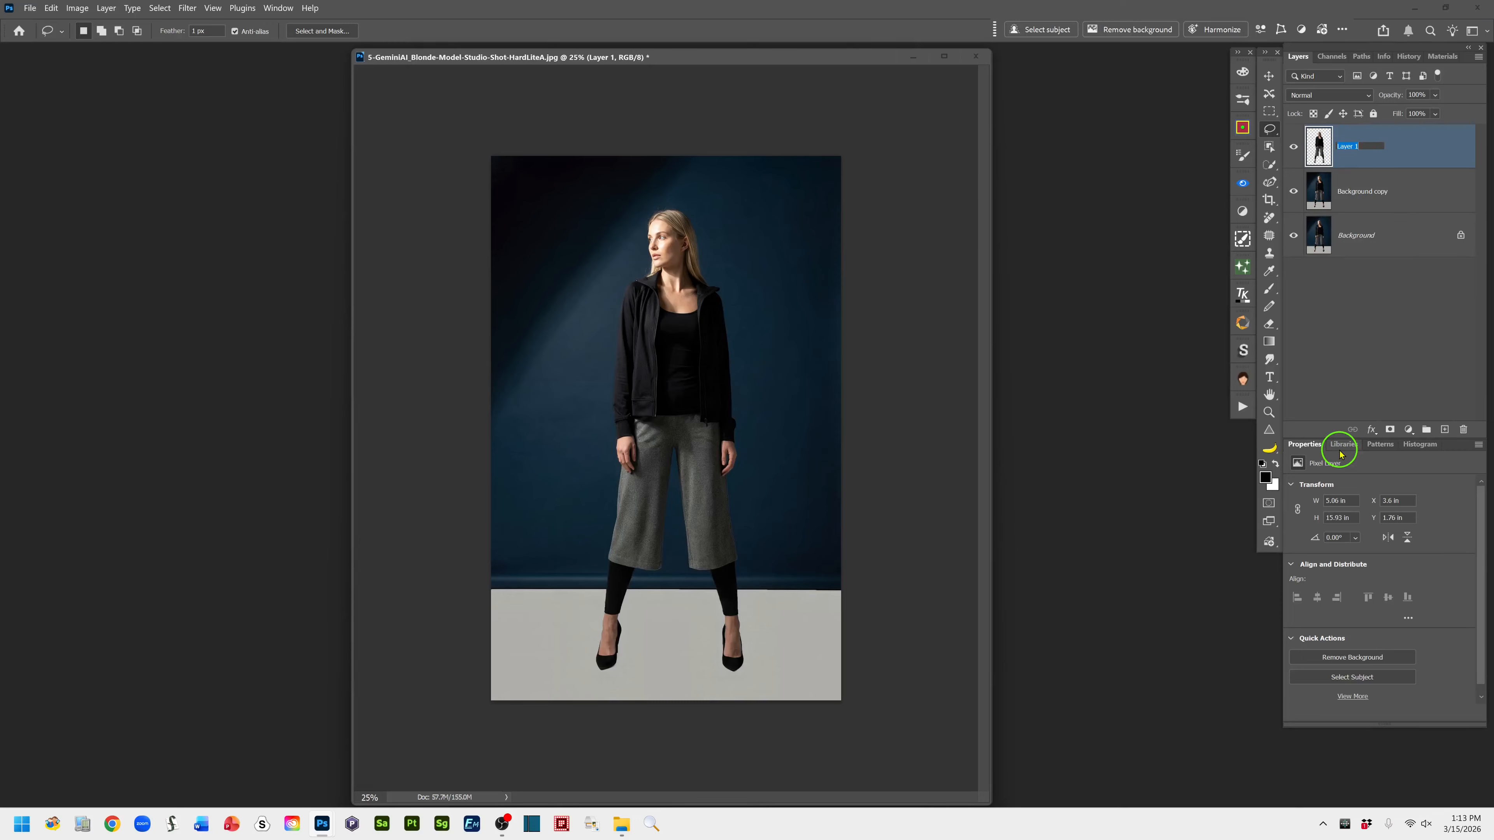
pyautogui.write('Subj ONLY')
pyautogui.click(1424, 160)
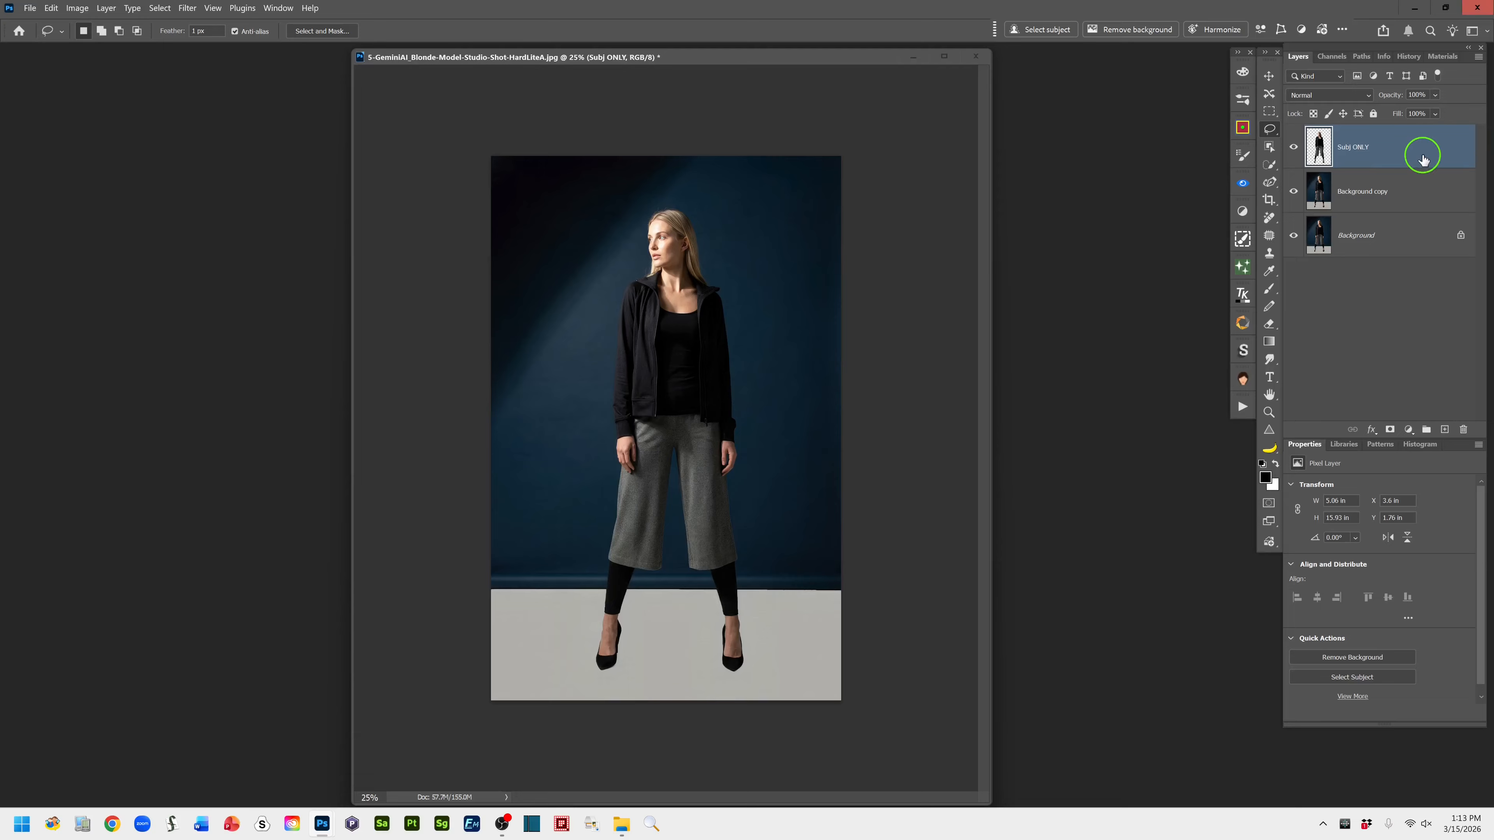
# - Check the Subj ONLY cutout on transparency by hiding both background layers, and show them again
pyautogui.click(1294, 192)
pyautogui.click(1289, 241)
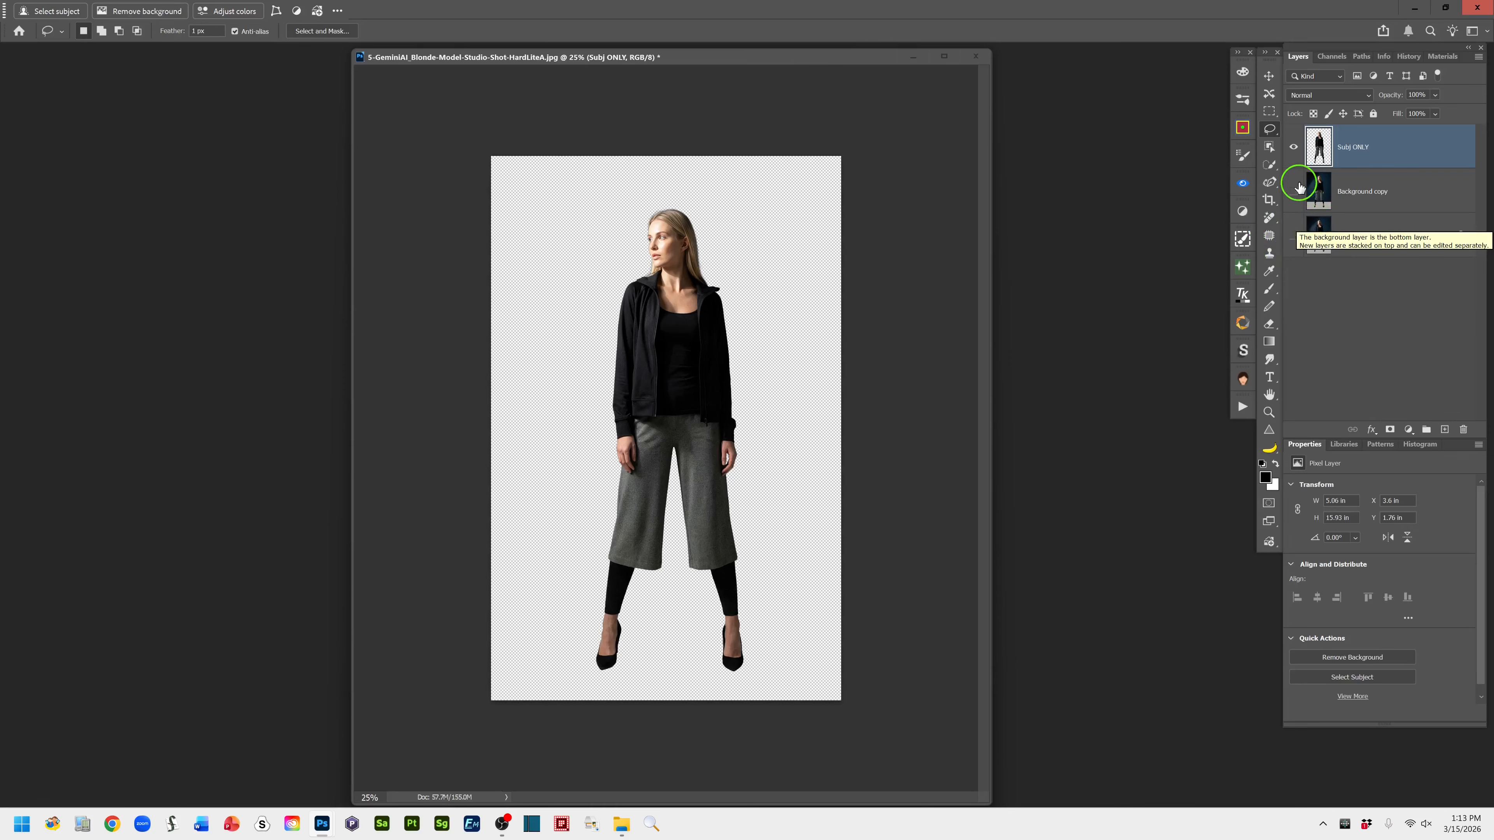
pyautogui.click(1293, 191)
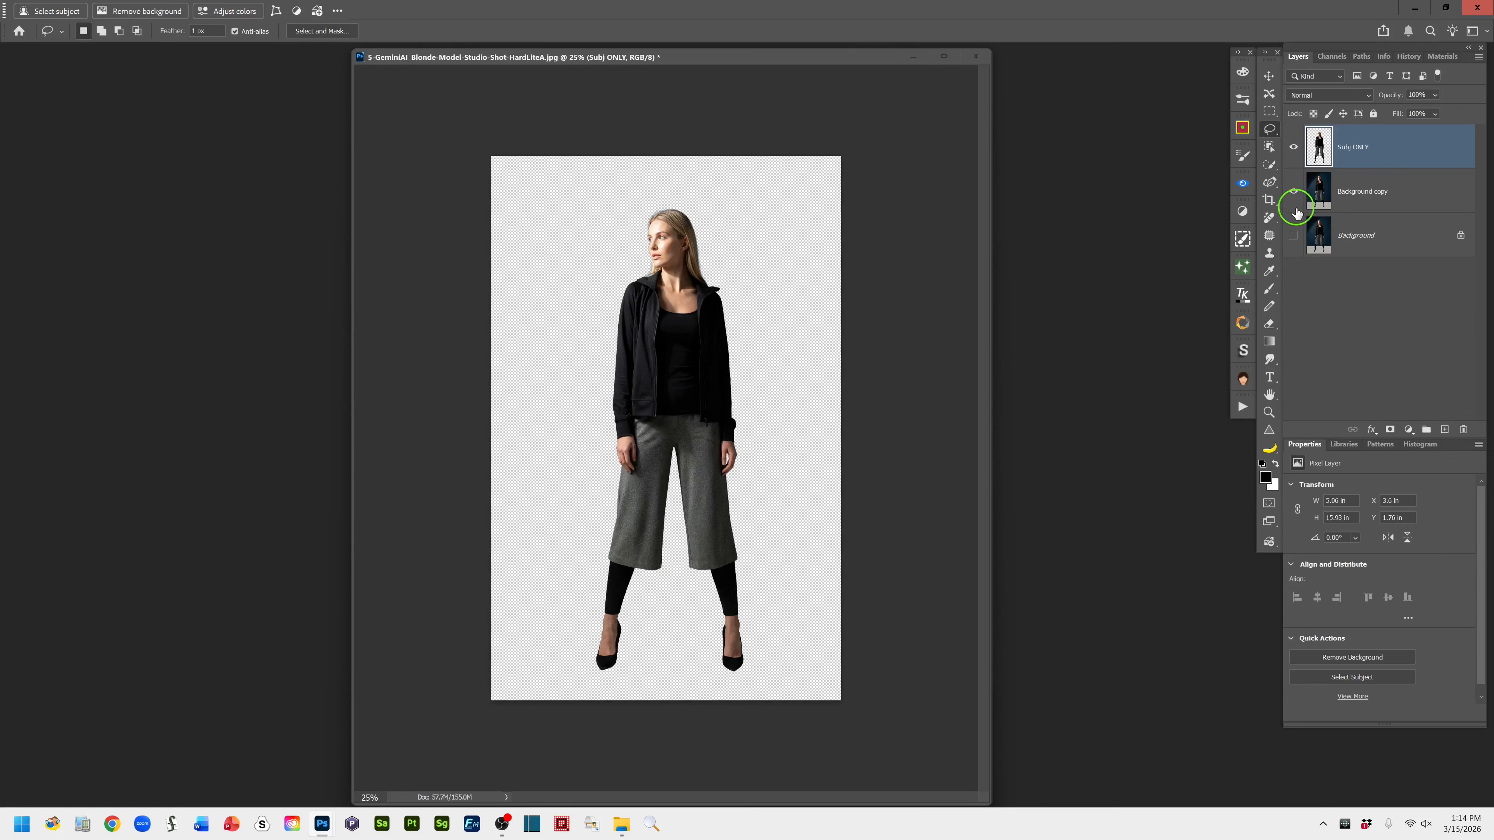
pyautogui.click(1293, 235)
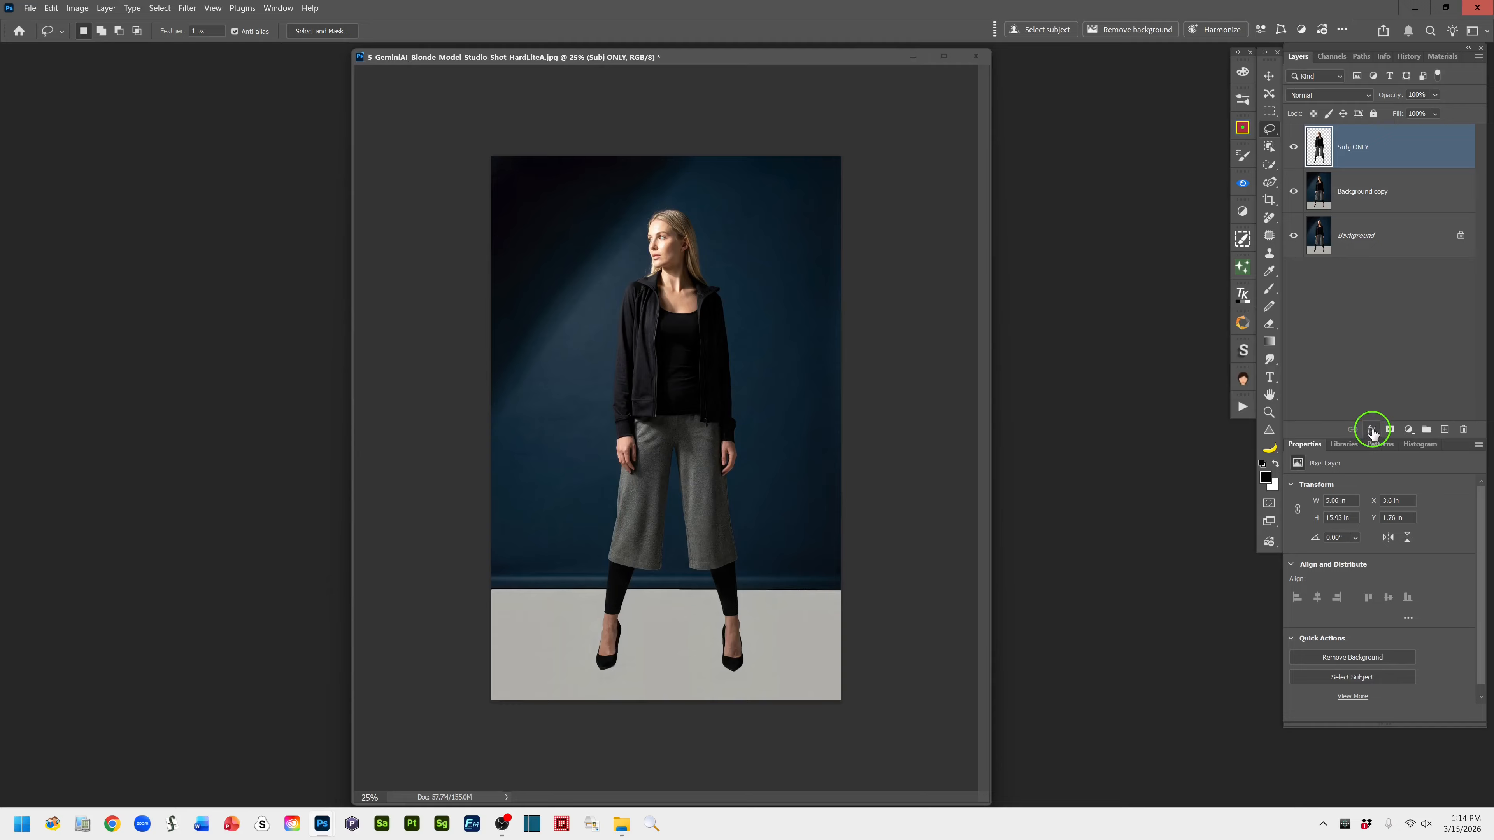
# - Add a Drop Shadow effect to the Subj ONLY layer using Multiply at 100% opacity, with distance, spread and size at 0
pyautogui.click(1371, 433)
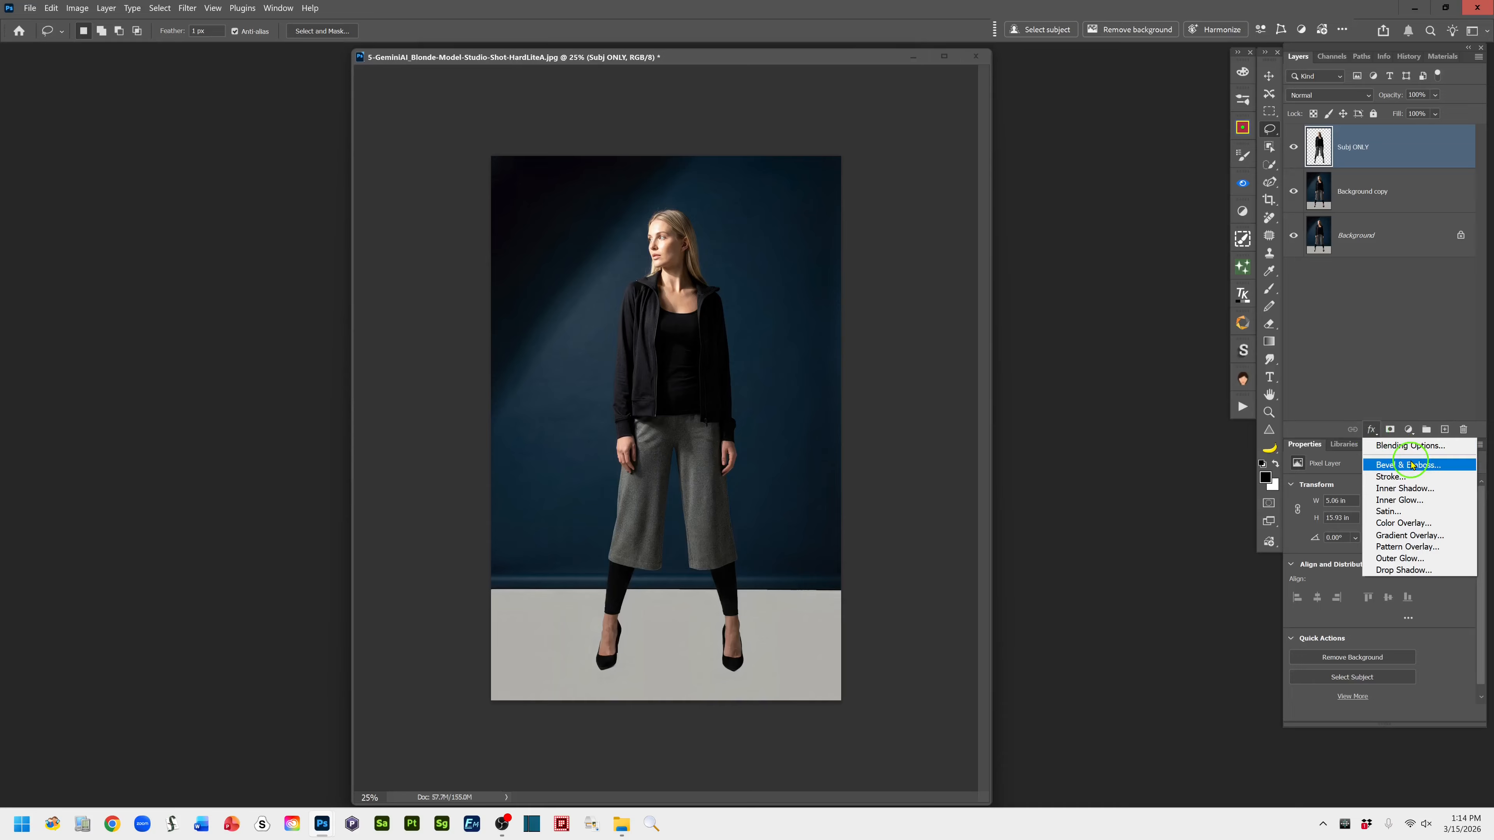
pyautogui.click(1442, 570)
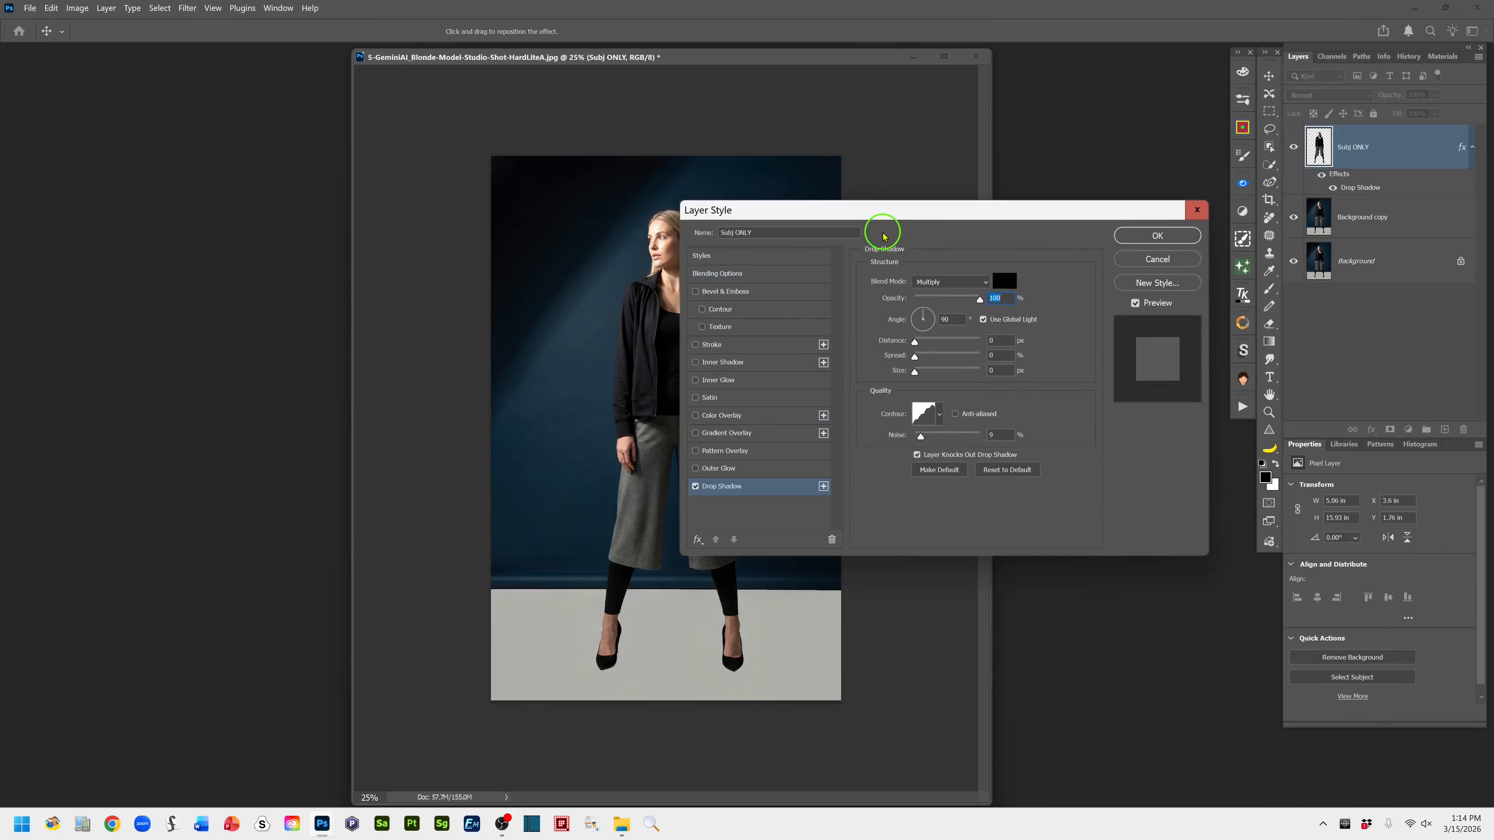
pyautogui.moveTo(910, 221); pyautogui.dragTo(942, 113)
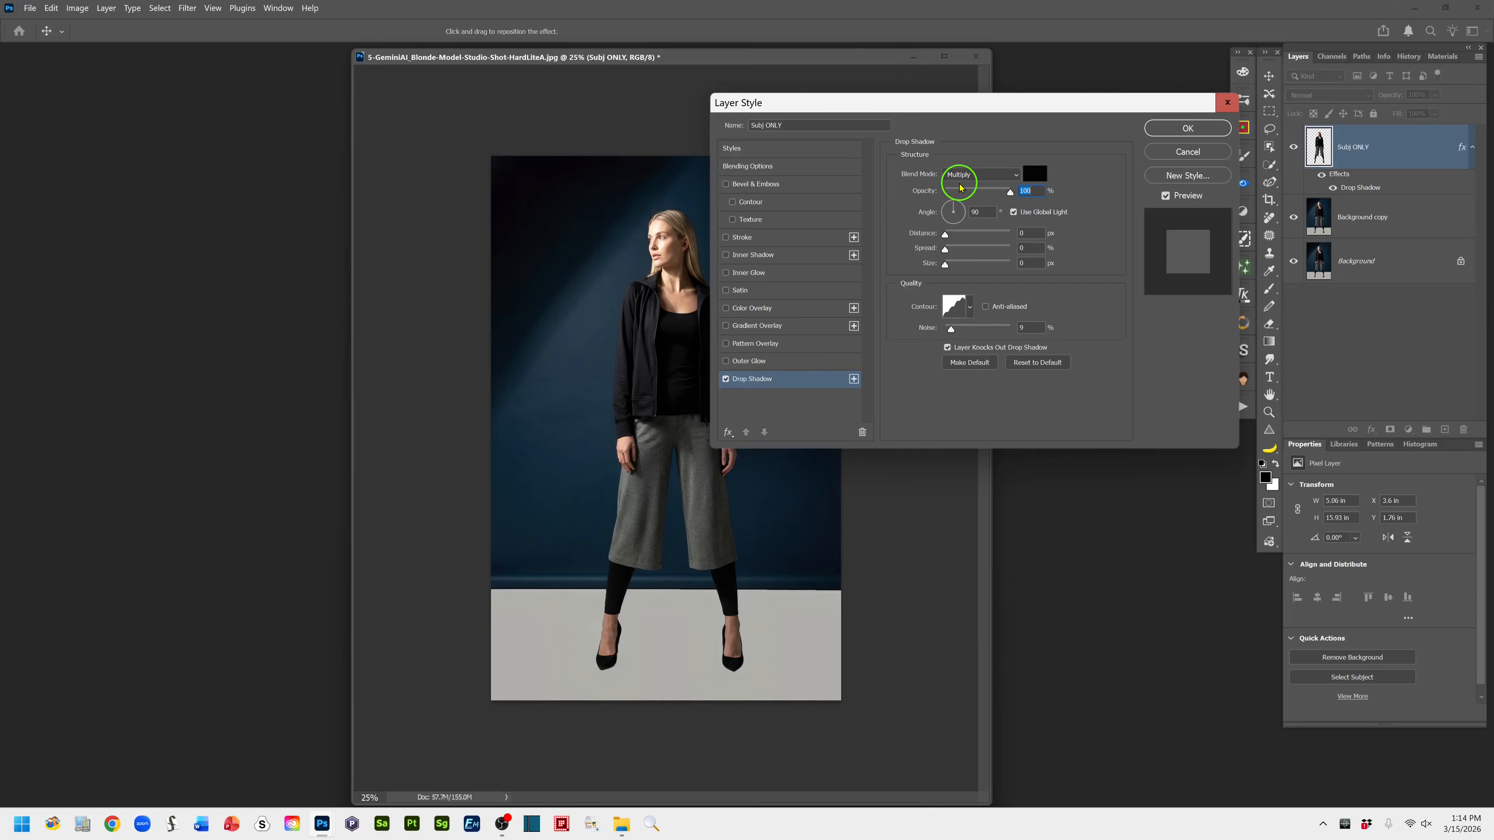
pyautogui.click(1017, 175)
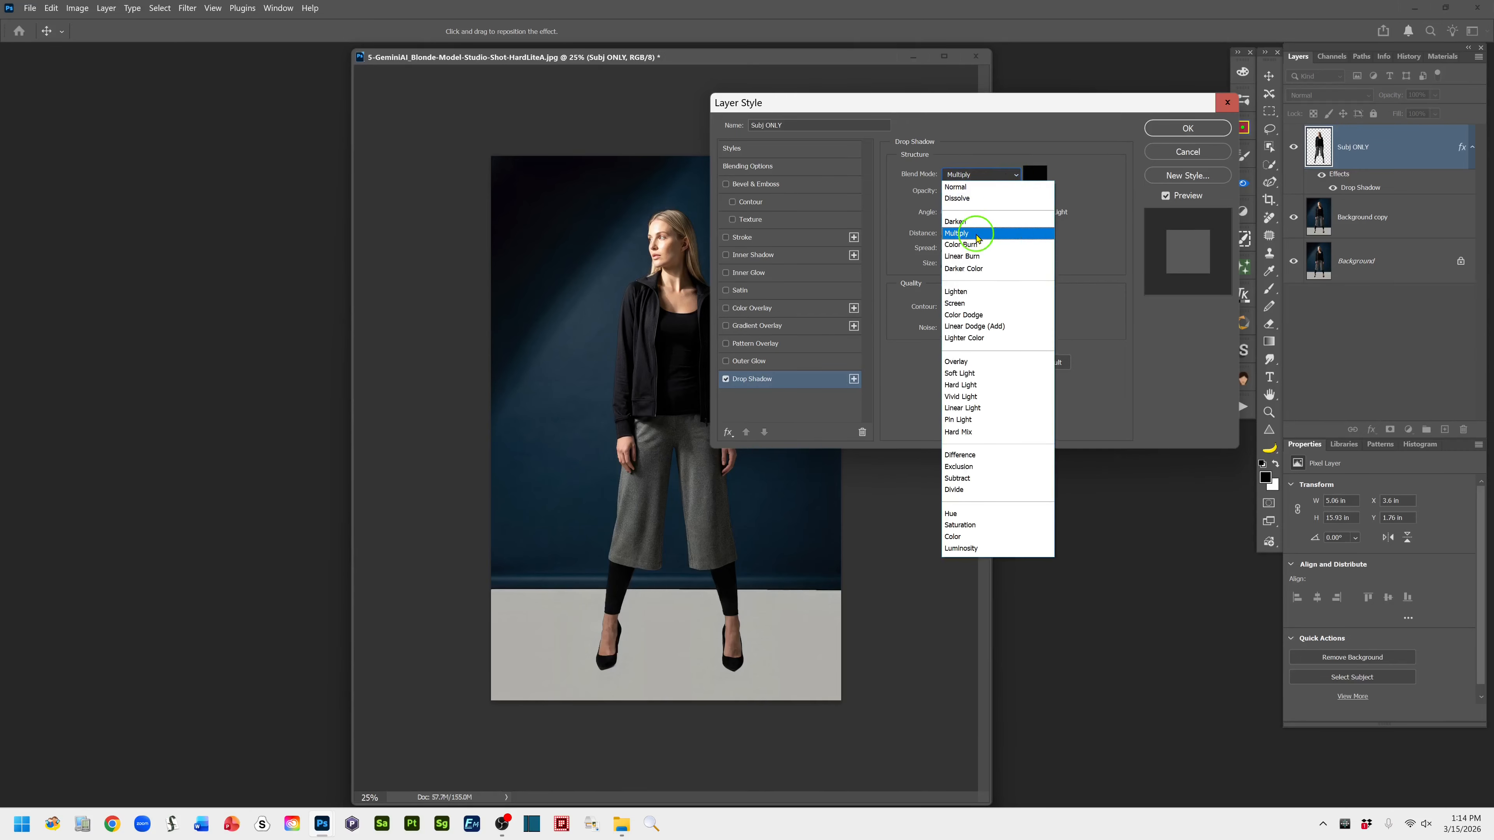
pyautogui.click(957, 234)
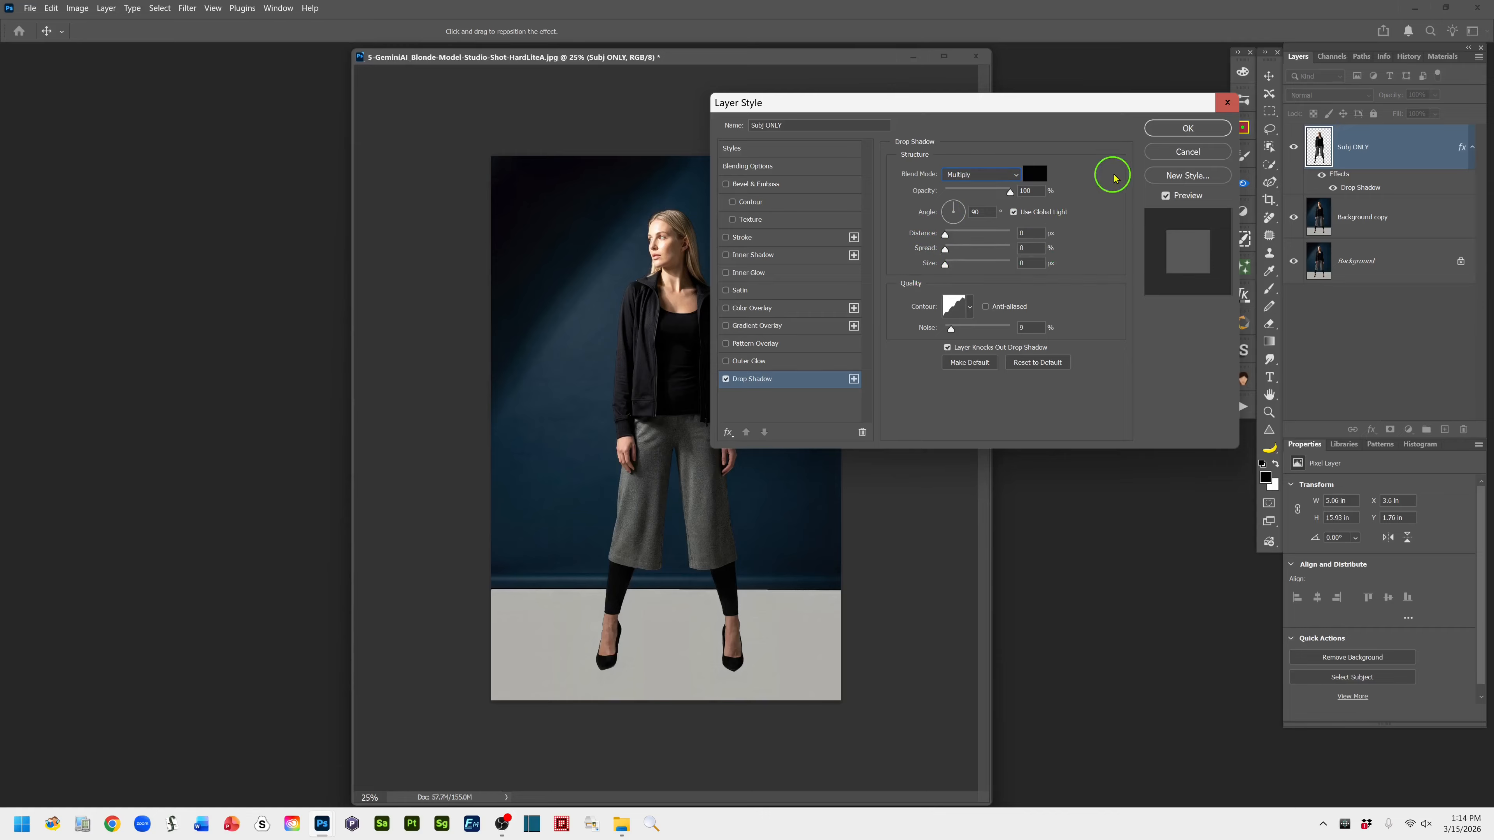
pyautogui.click(1169, 130)
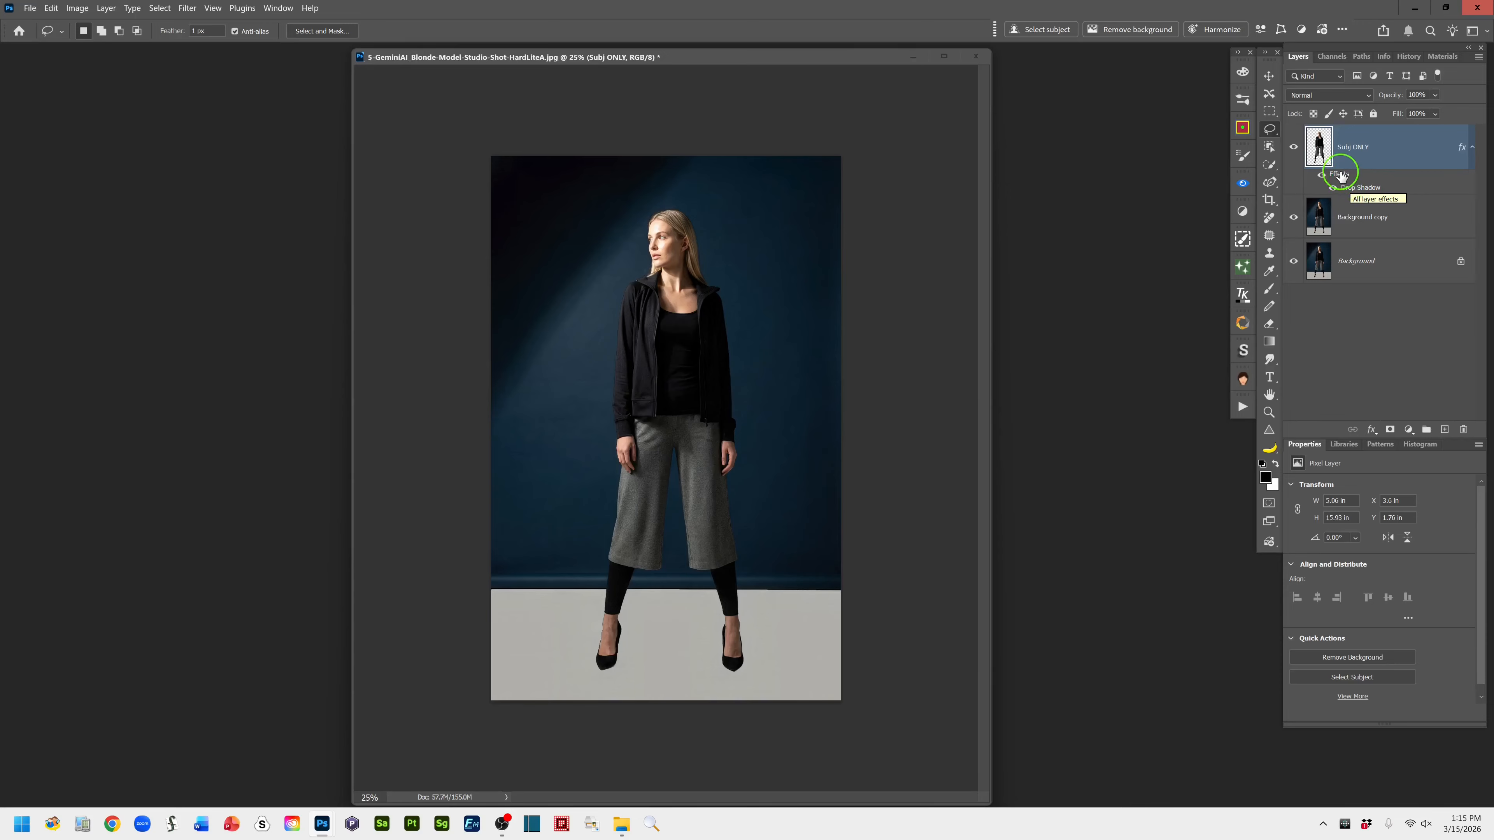
# - Convert the Subj ONLY layer's drop shadow effect into a separate layer, accepting the warning
pyautogui.rightClick(1340, 175)
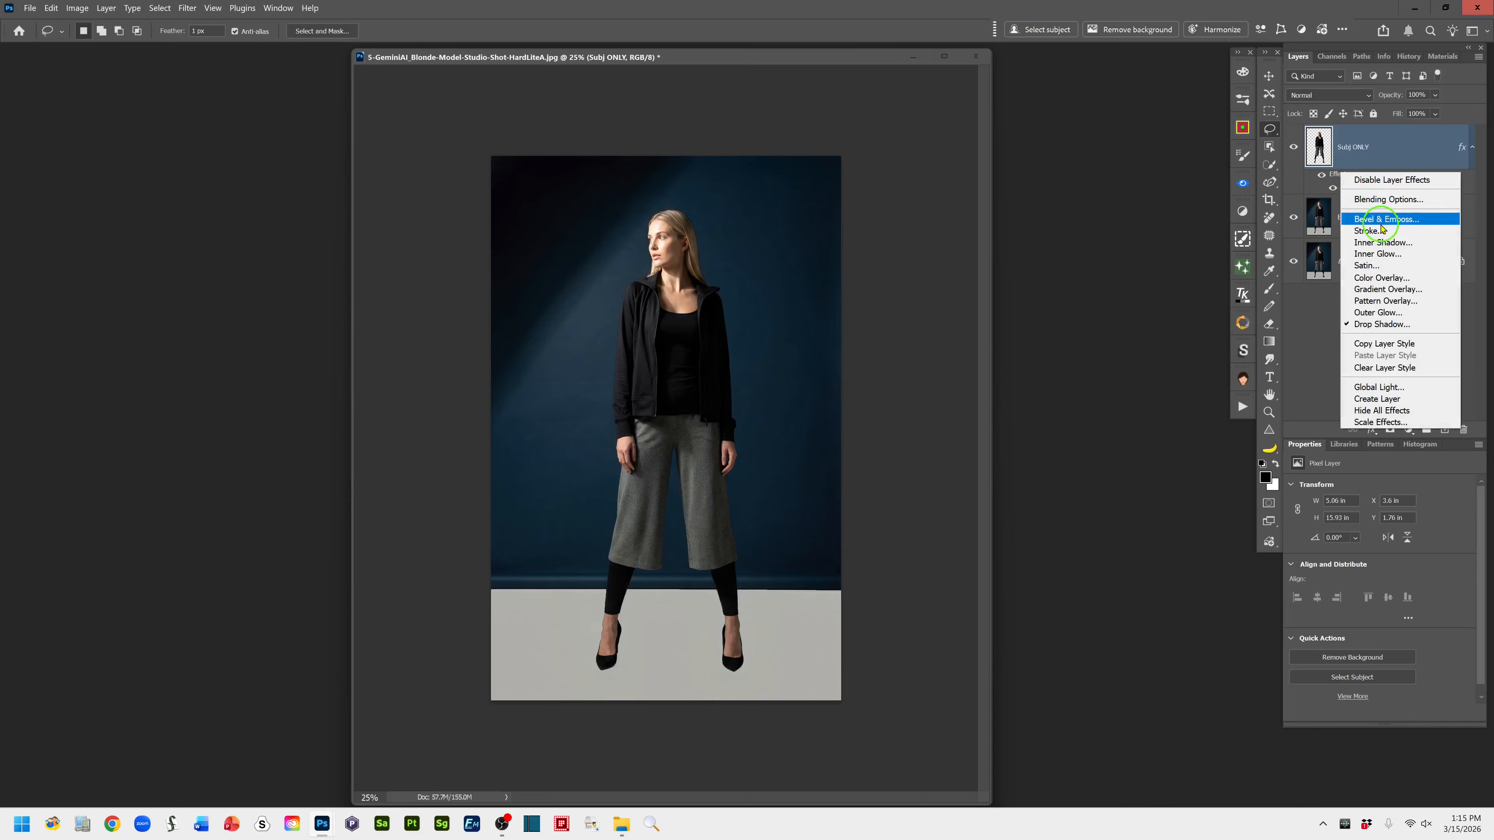
pyautogui.click(1414, 400)
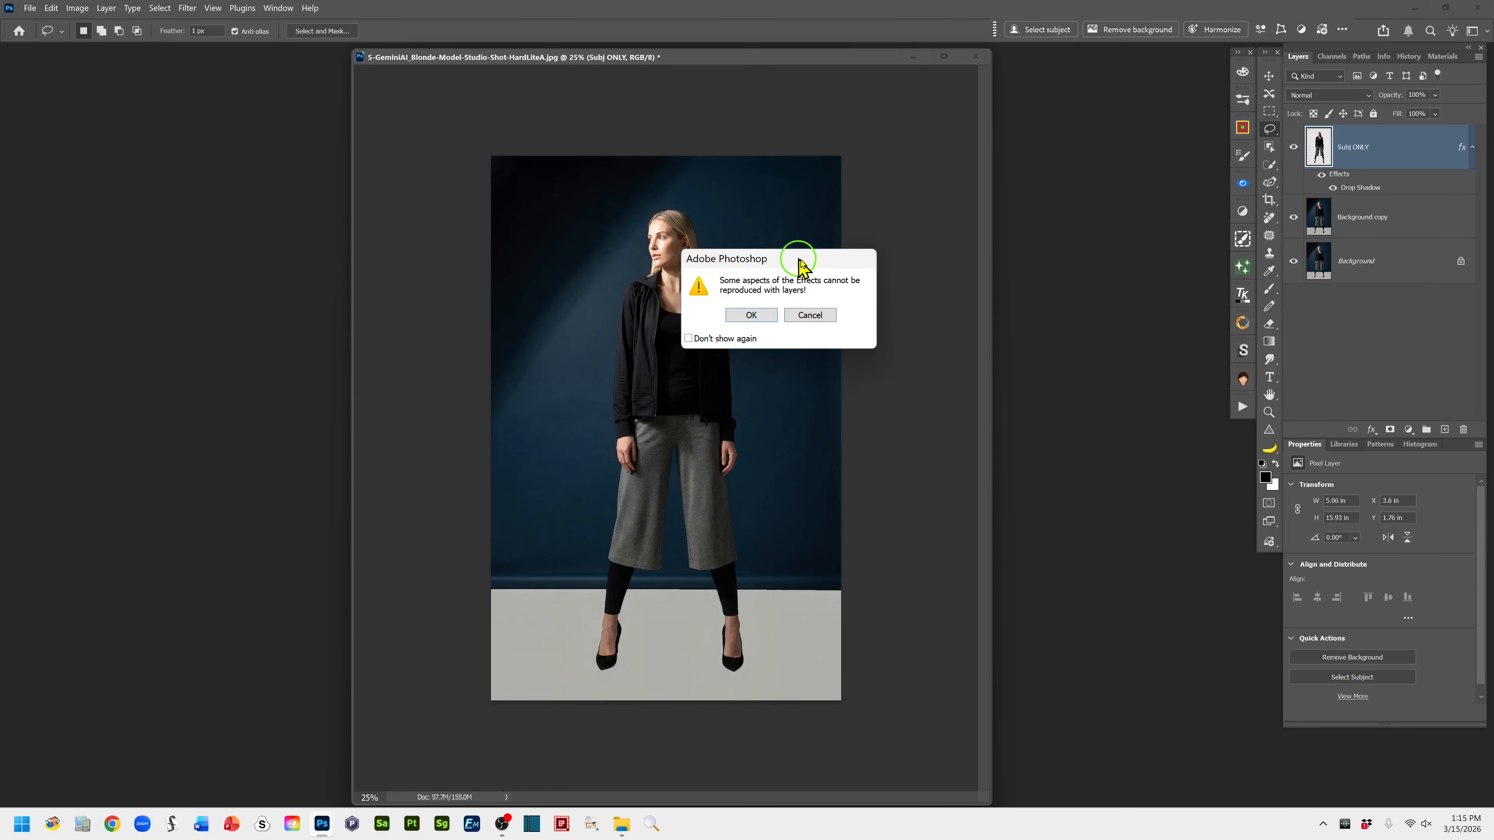
pyautogui.moveTo(792, 260); pyautogui.dragTo(987, 229)
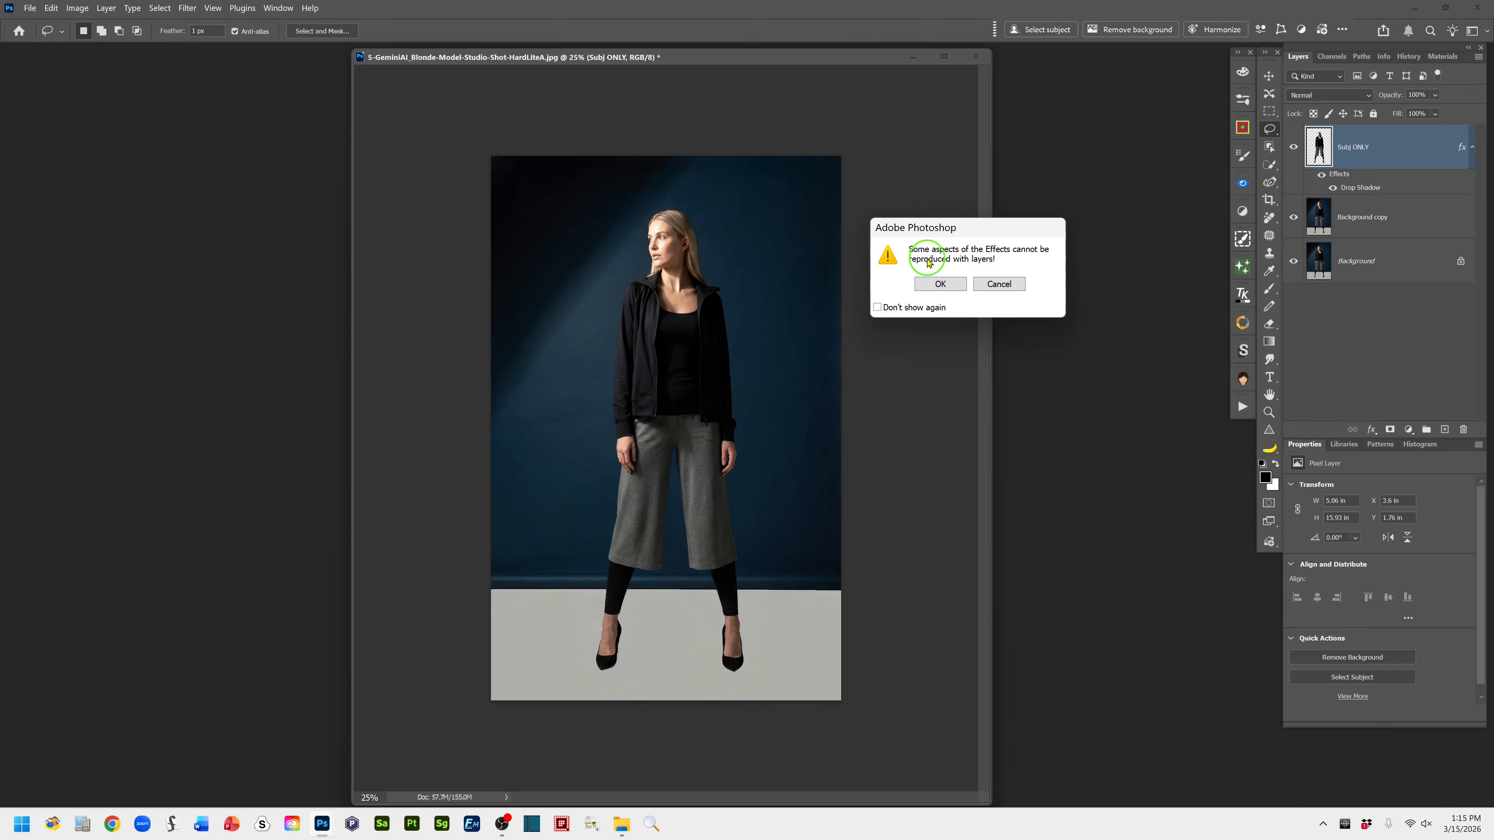
pyautogui.click(941, 285)
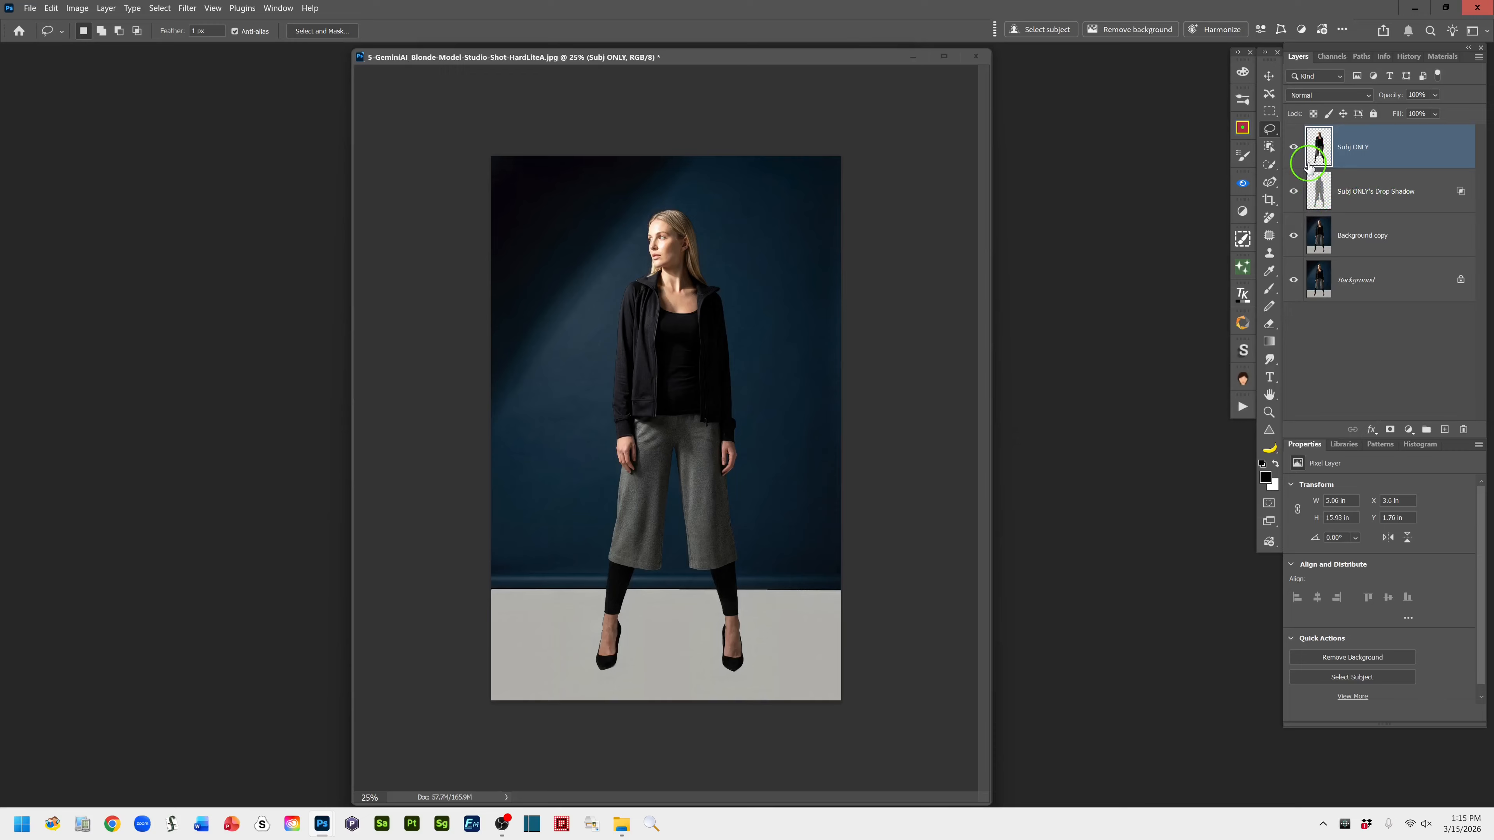
# - Inspect the separated shadow silhouette by temporarily hiding the subject and both background layers, and make them all visible again
pyautogui.click(1294, 235)
pyautogui.click(1293, 280)
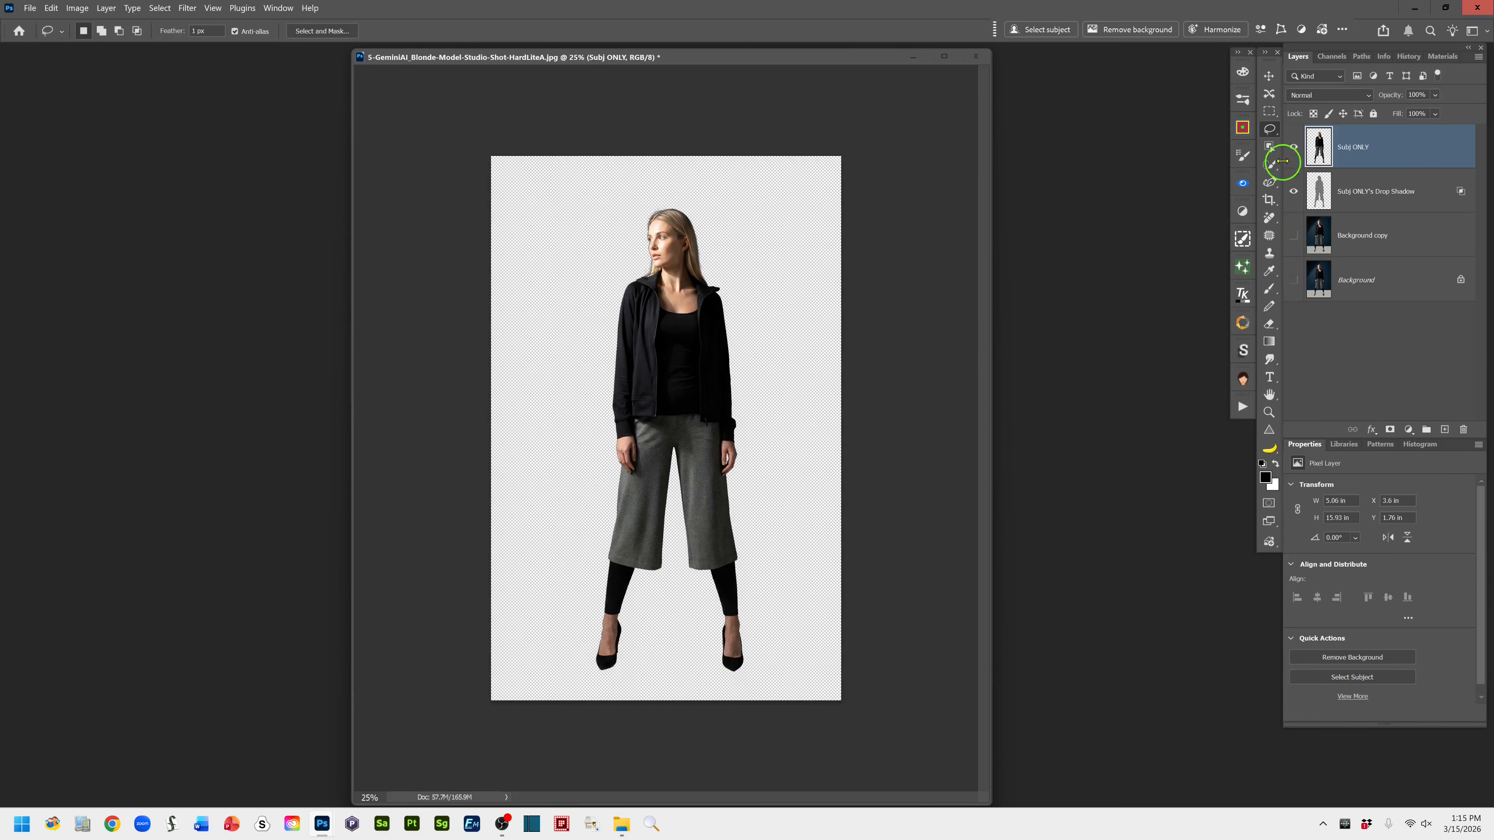
pyautogui.click(1293, 147)
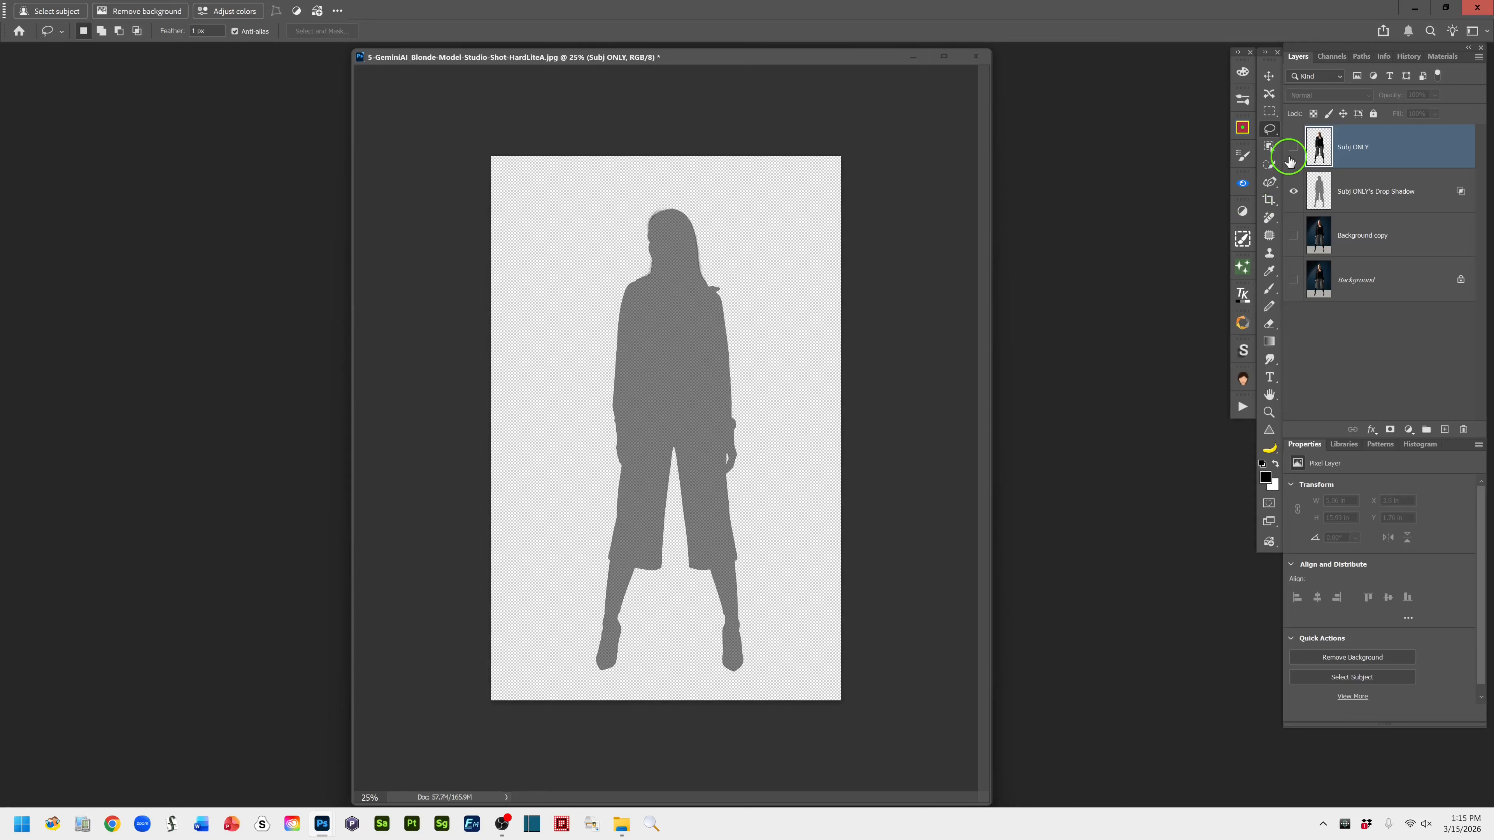
pyautogui.click(1293, 147)
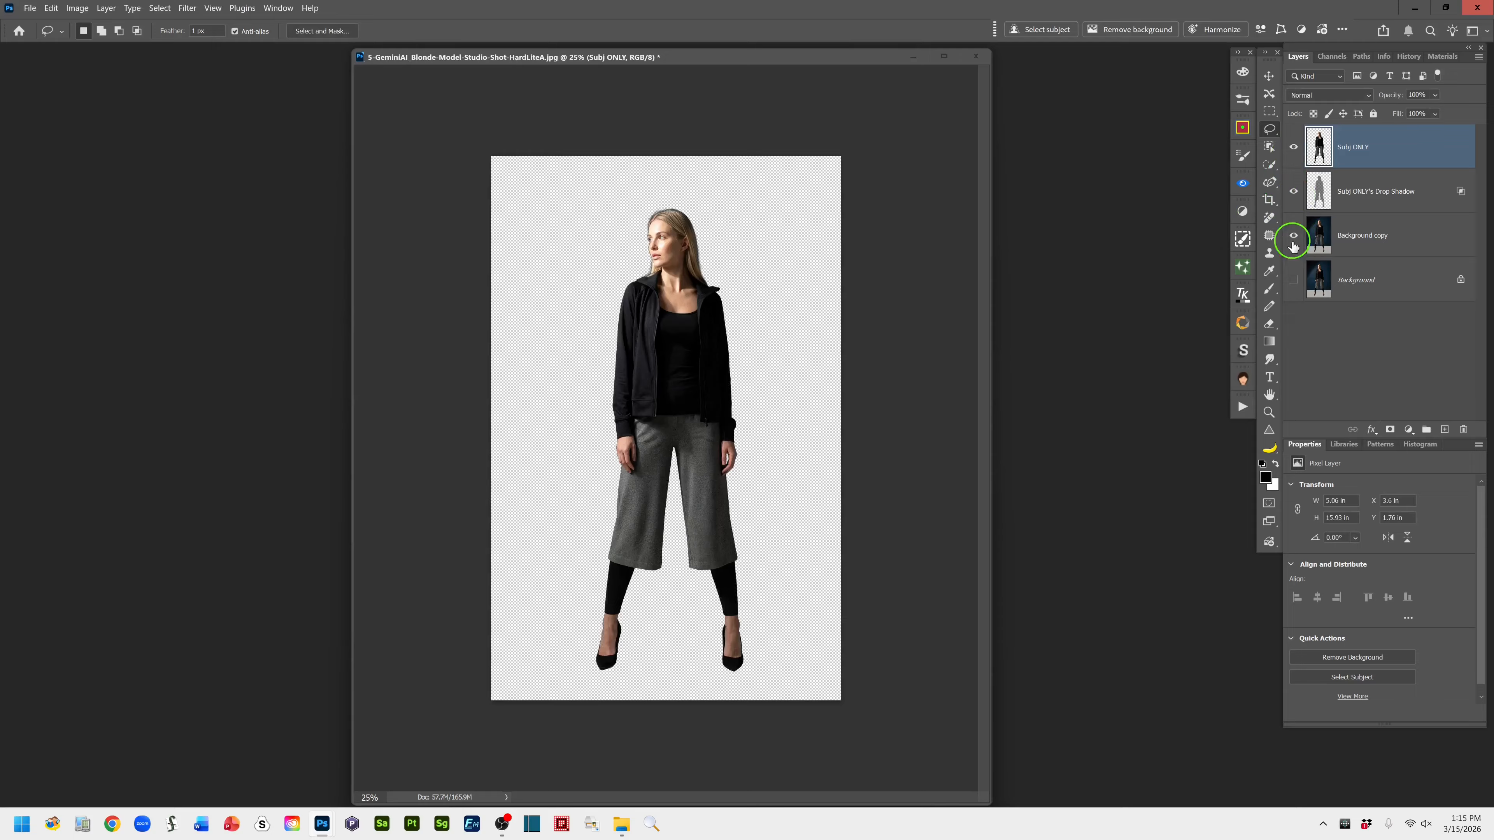
pyautogui.moveTo(1294, 241); pyautogui.dragTo(1292, 288)
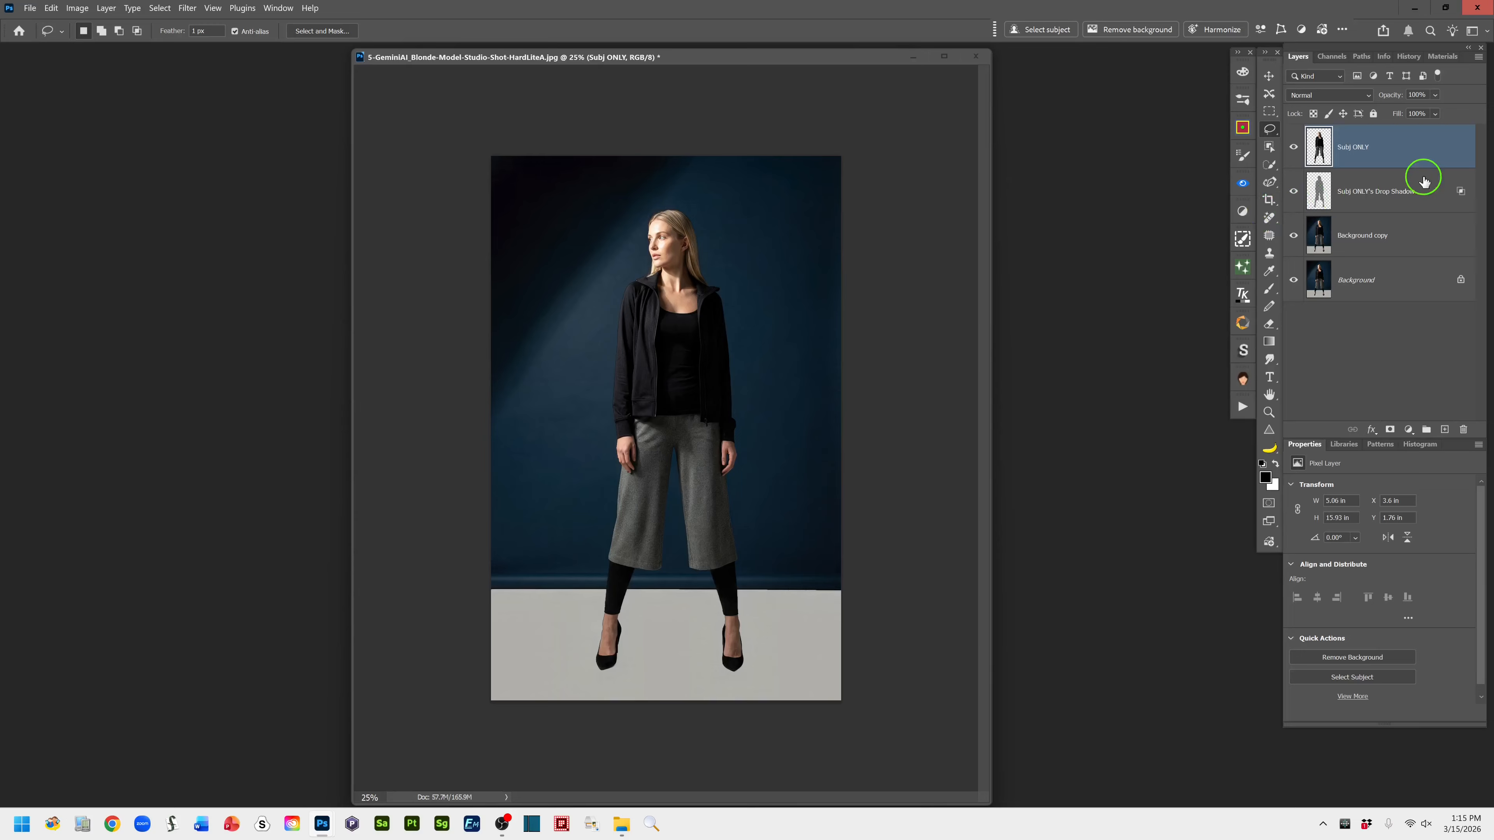
# - Free Transform the drop shadow layer, rotating it about 70° clockwise and moving its foot end onto the woman's shoe nearest the light
pyautogui.click(1416, 199)
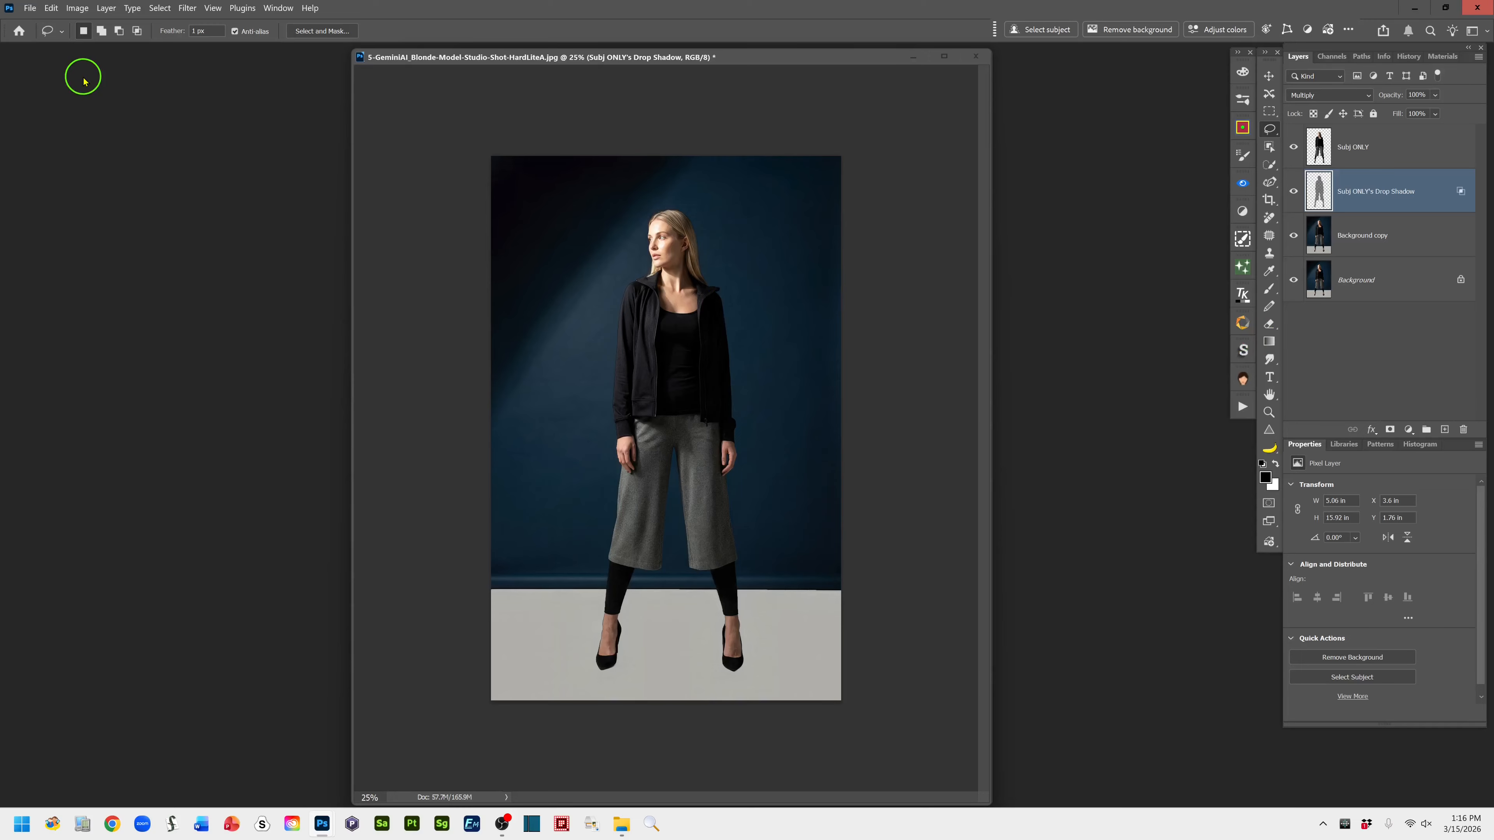
pyautogui.click(52, 10)
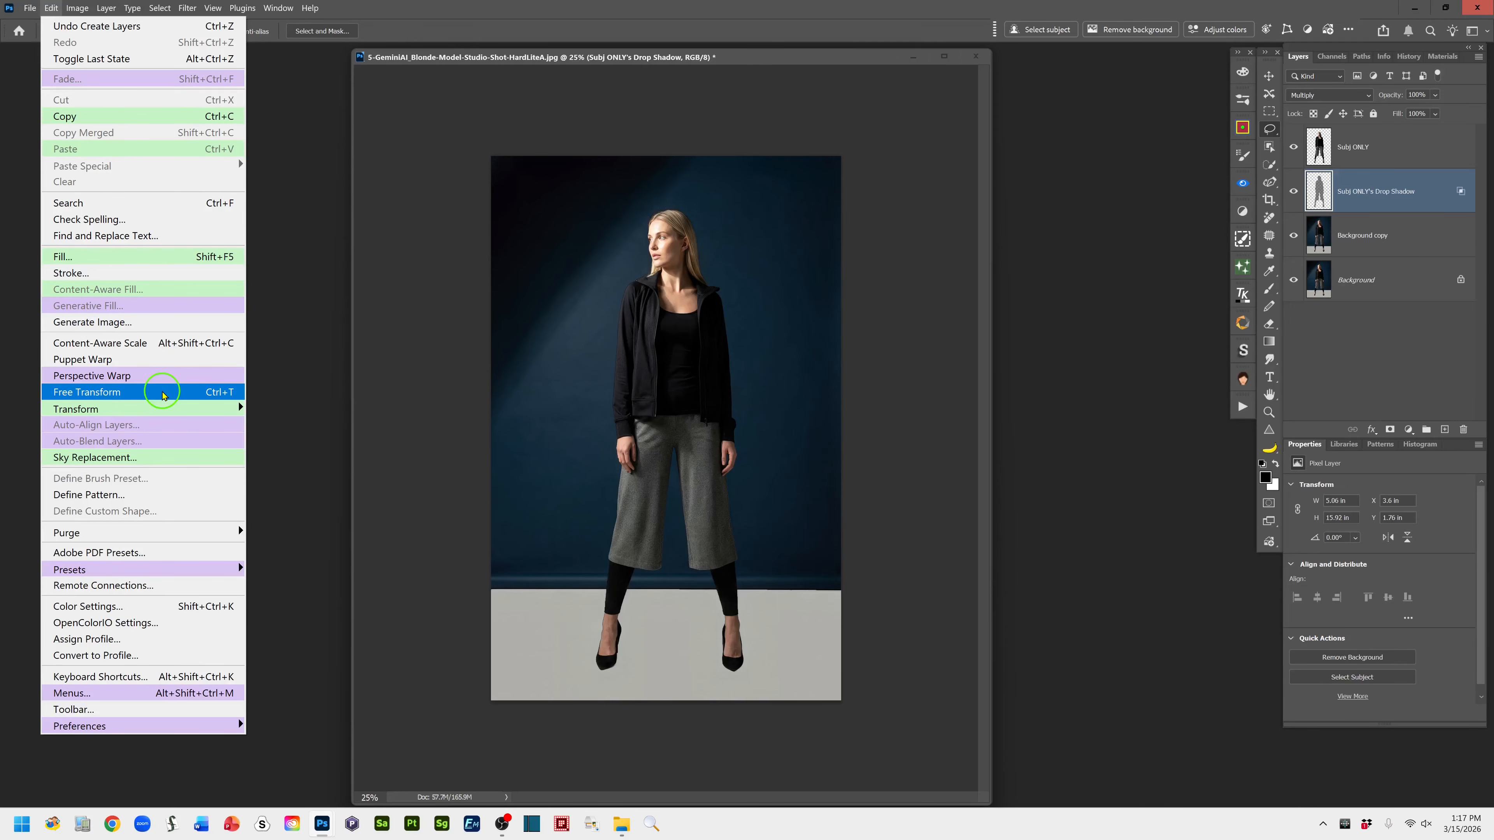
pyautogui.click(164, 393)
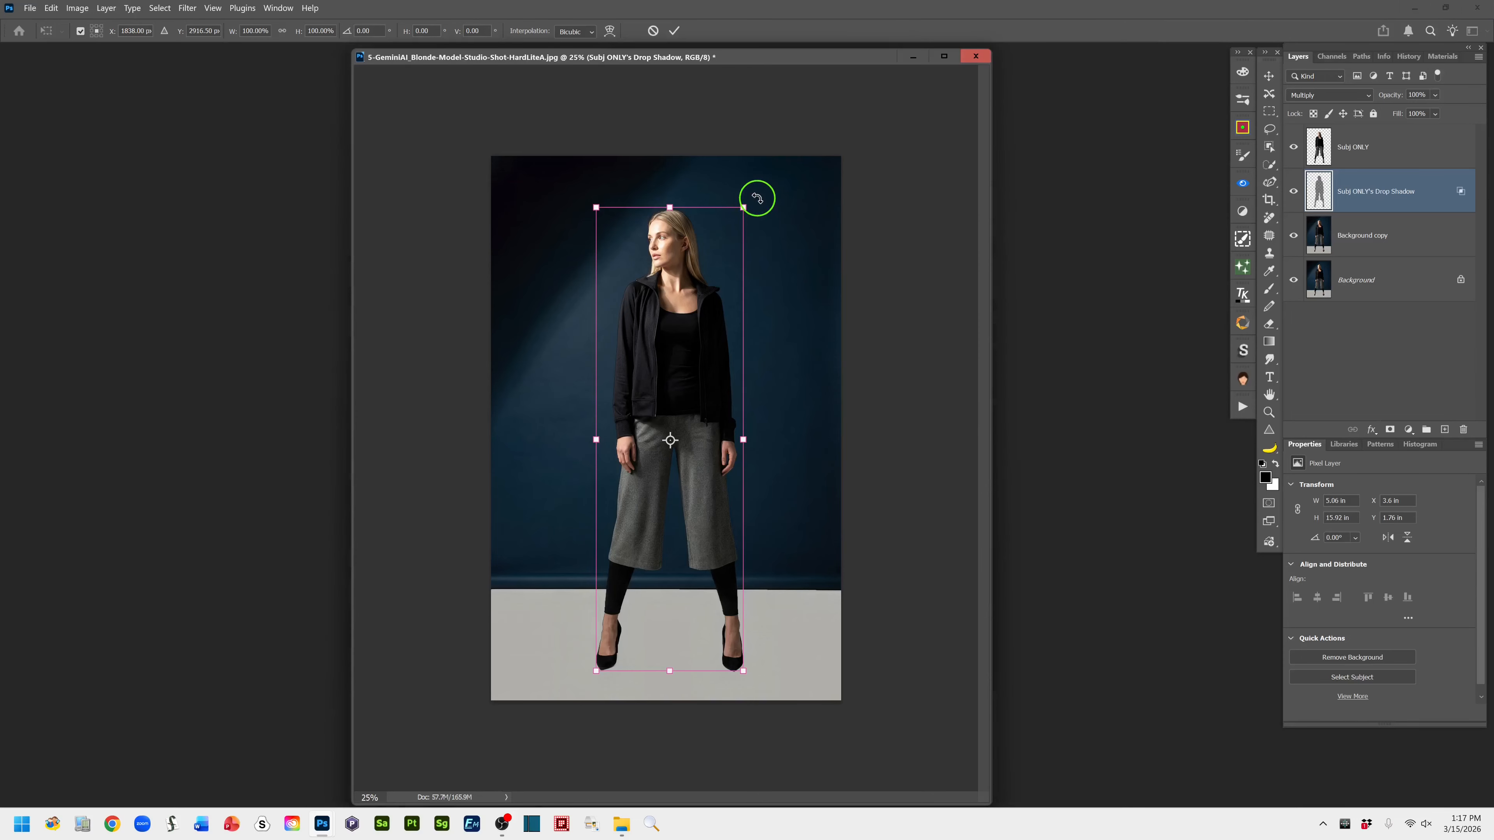
pyautogui.moveTo(761, 197); pyautogui.dragTo(915, 440)
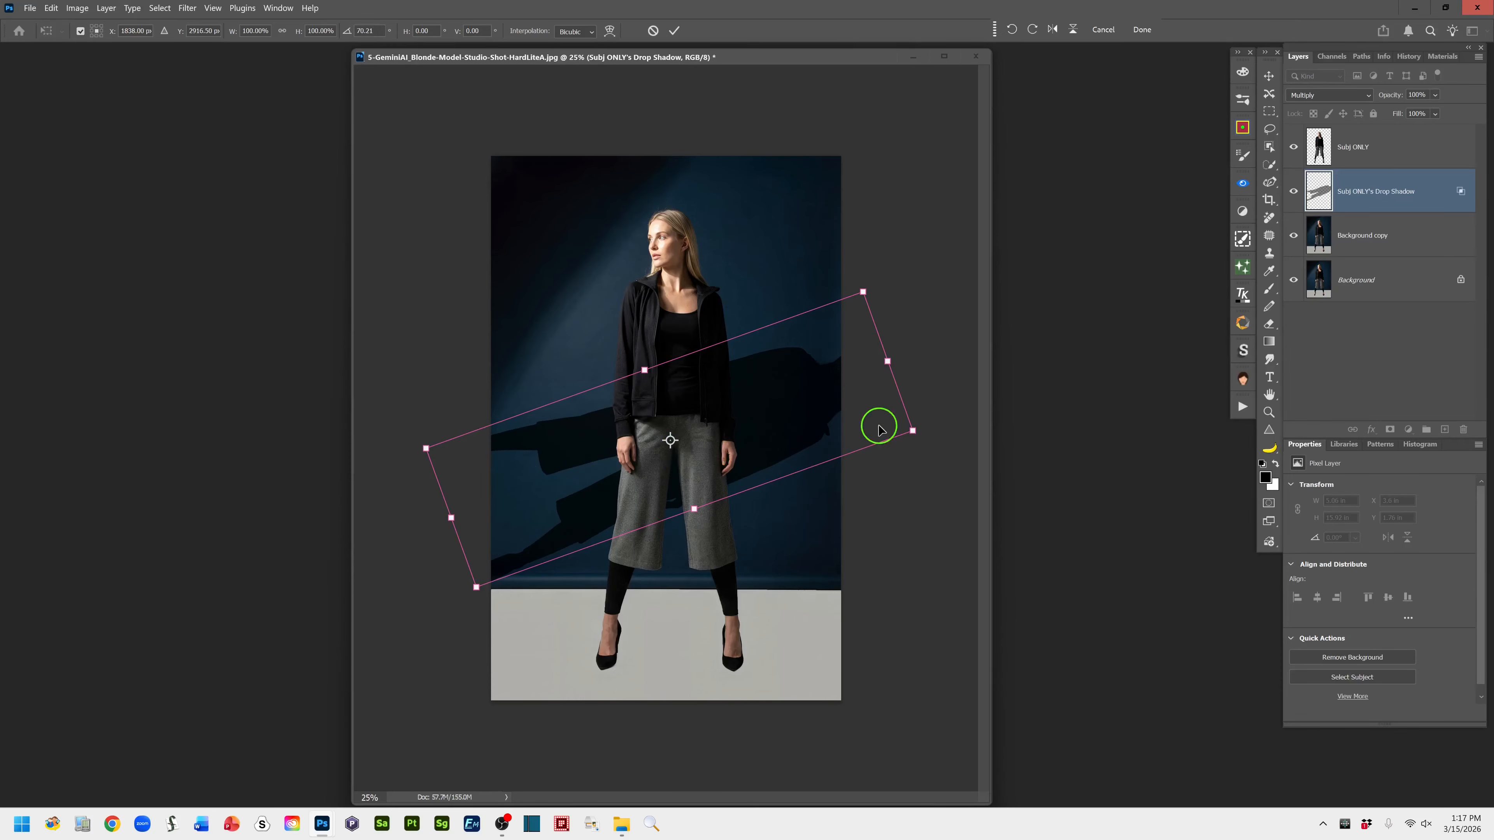
pyautogui.moveTo(870, 282); pyautogui.dragTo(875, 282)
pyautogui.moveTo(784, 406); pyautogui.dragTo(944, 608)
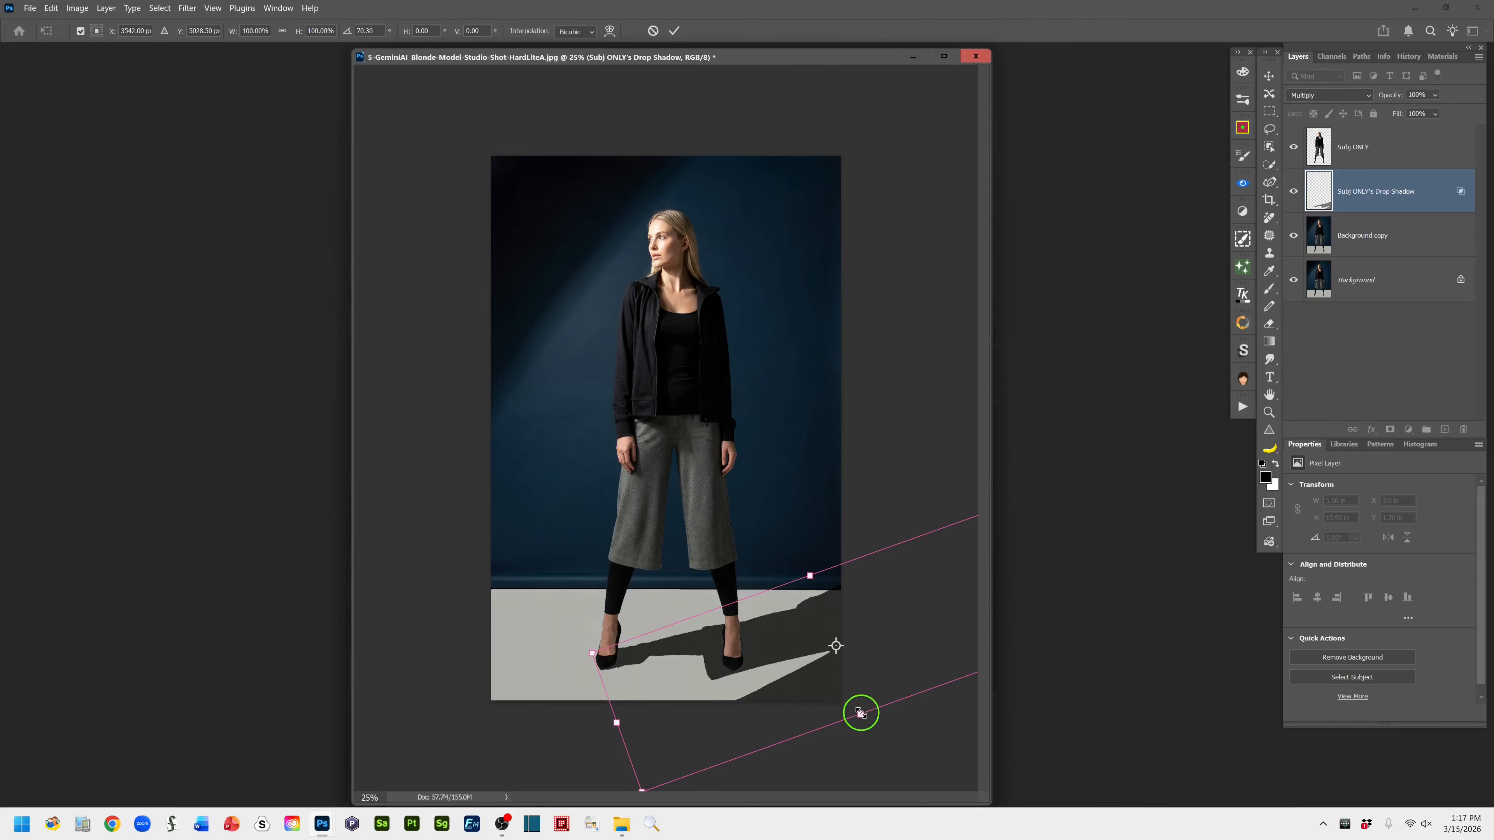
# - Scale the rotated shadow to about 36% width and 99% height, lining up its feet with both shoes
pyautogui.moveTo(860, 714); pyautogui.dragTo(813, 583)
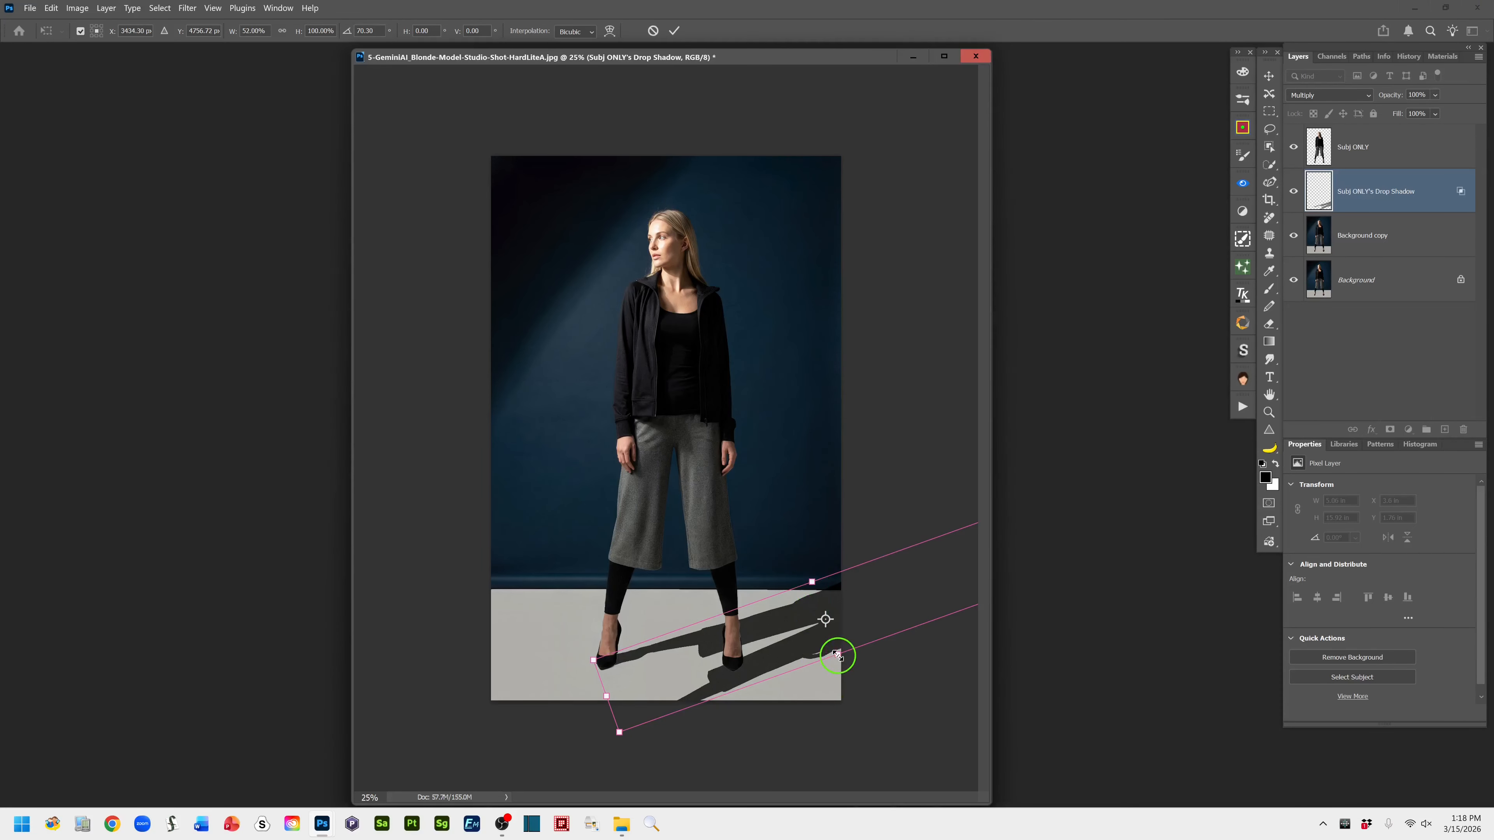
pyautogui.moveTo(837, 655); pyautogui.dragTo(830, 636)
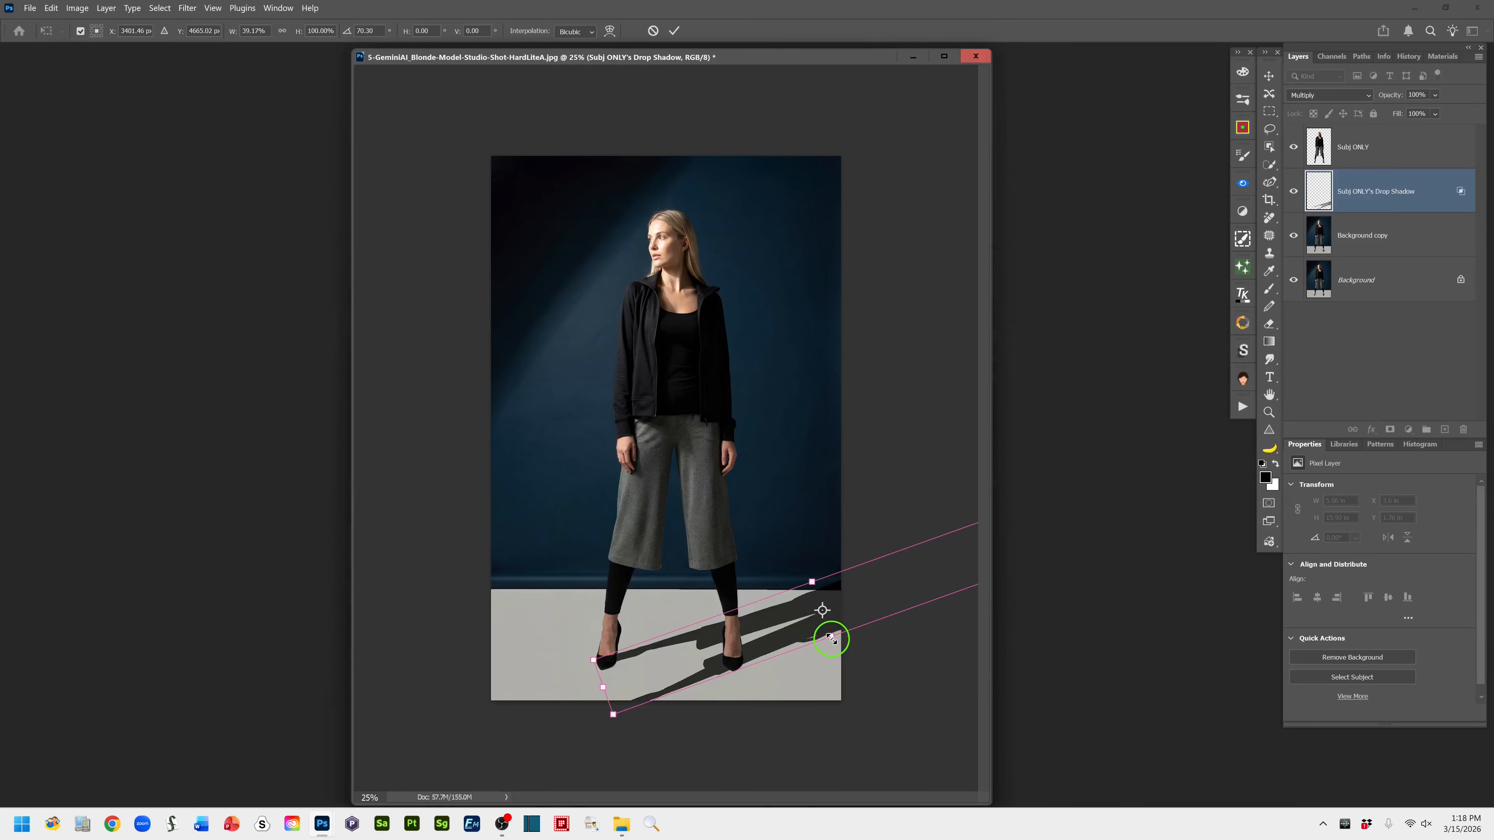
pyautogui.moveTo(830, 637); pyautogui.dragTo(830, 633)
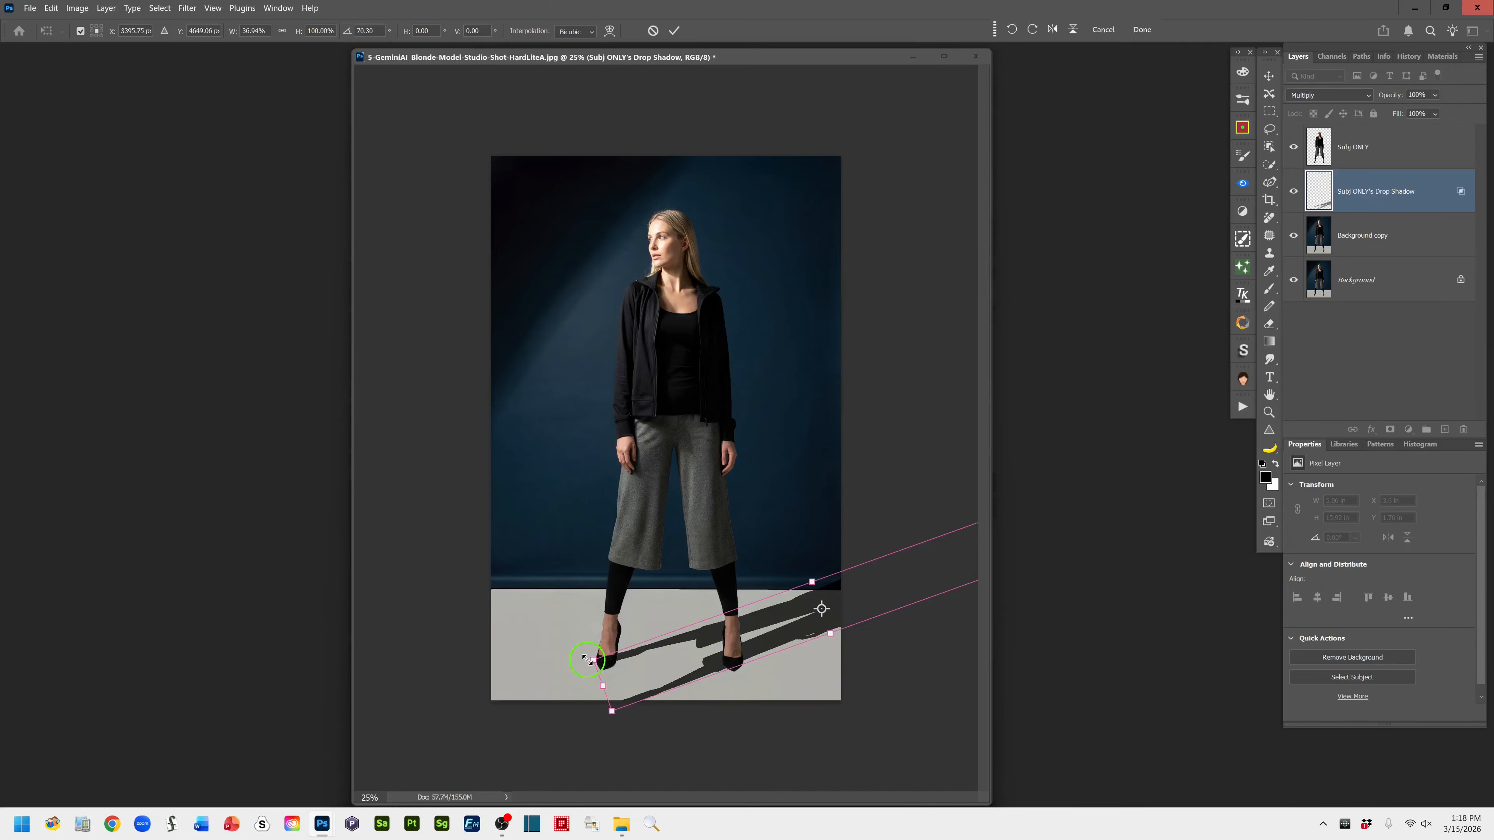
pyautogui.moveTo(591, 661); pyautogui.dragTo(599, 665)
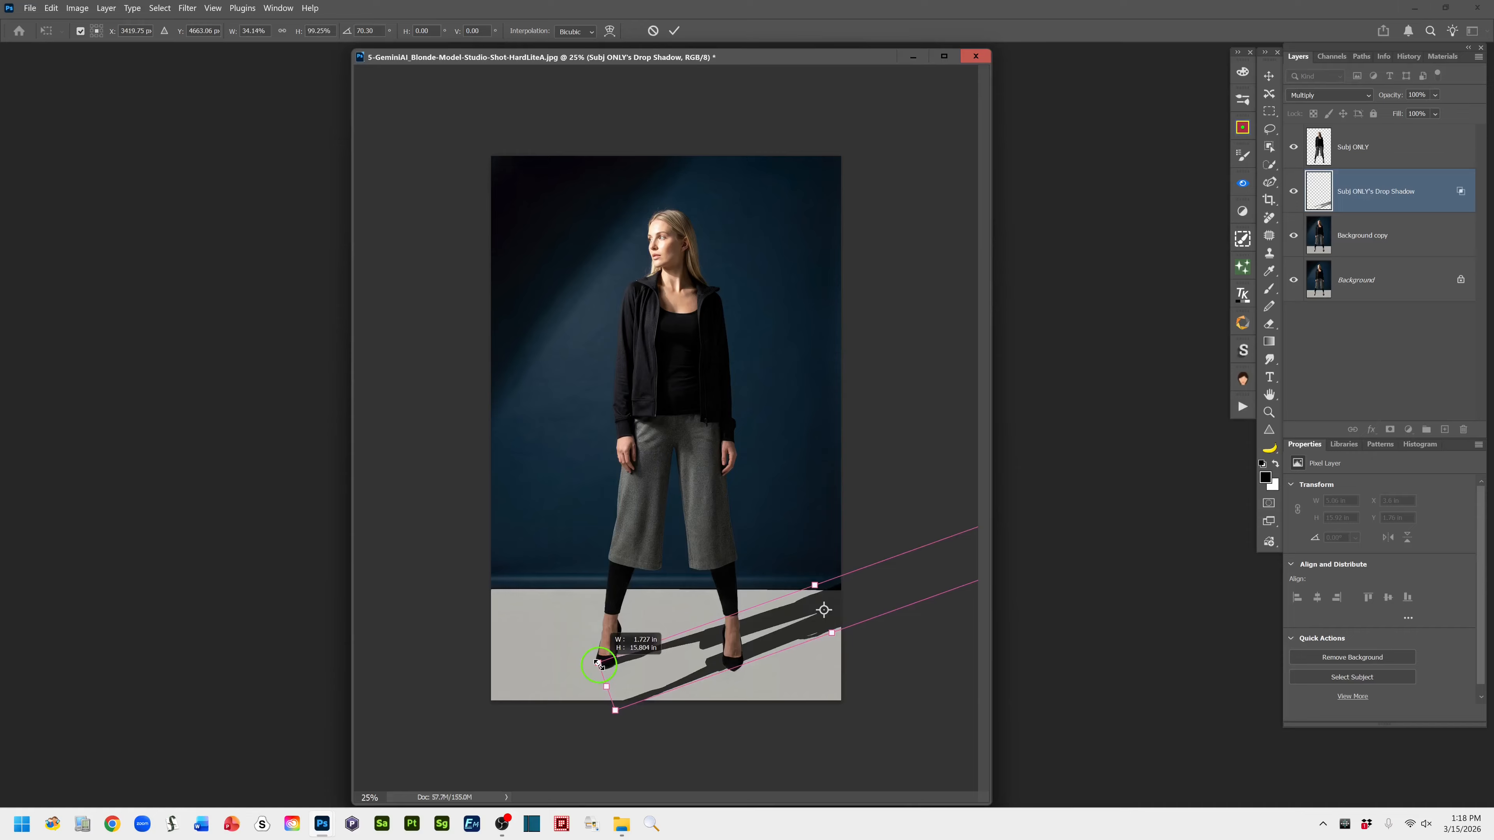
pyautogui.moveTo(599, 665); pyautogui.dragTo(599, 665)
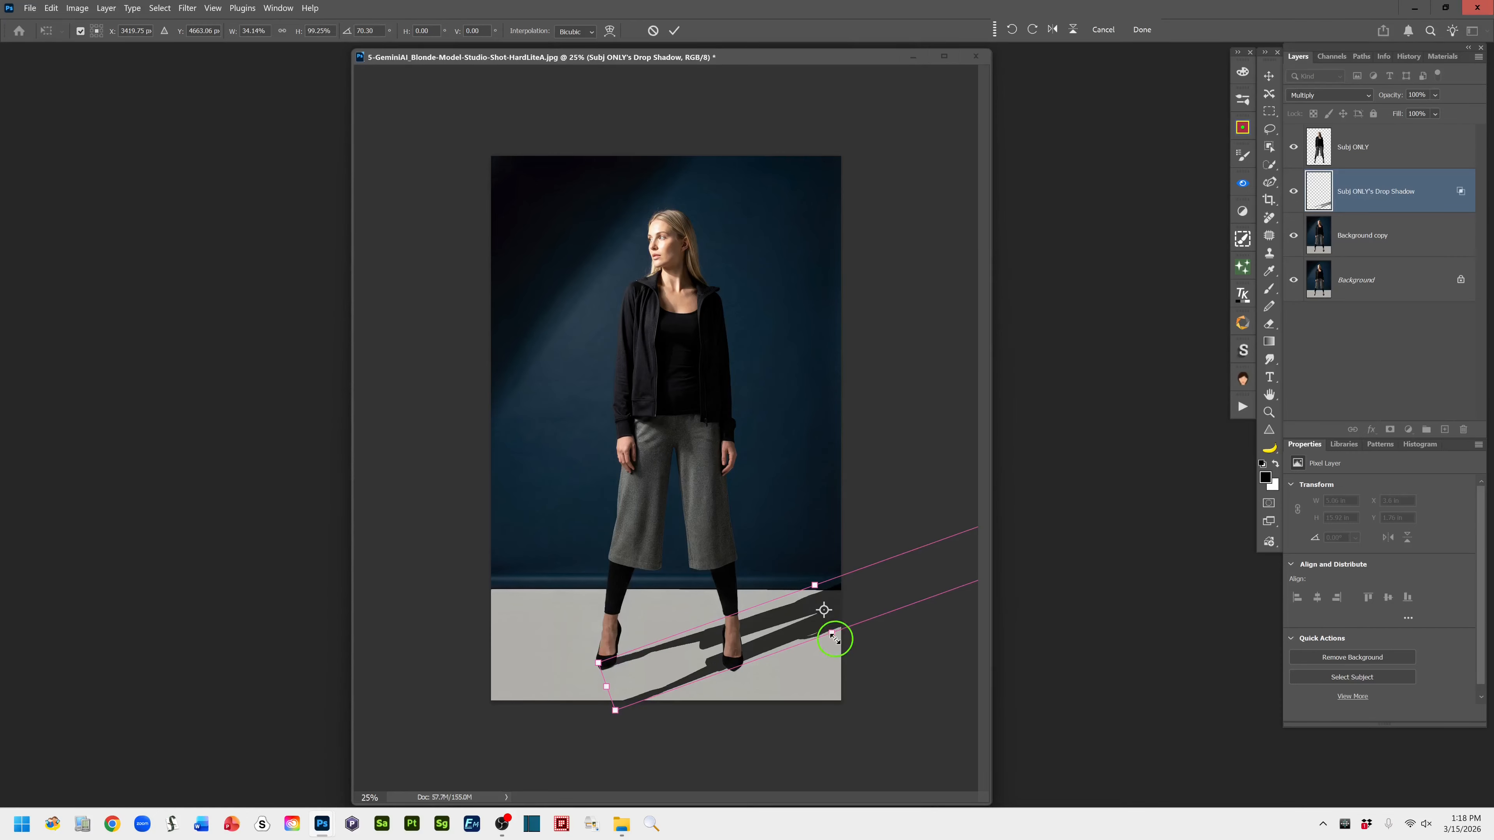
pyautogui.moveTo(833, 635); pyautogui.dragTo(842, 636)
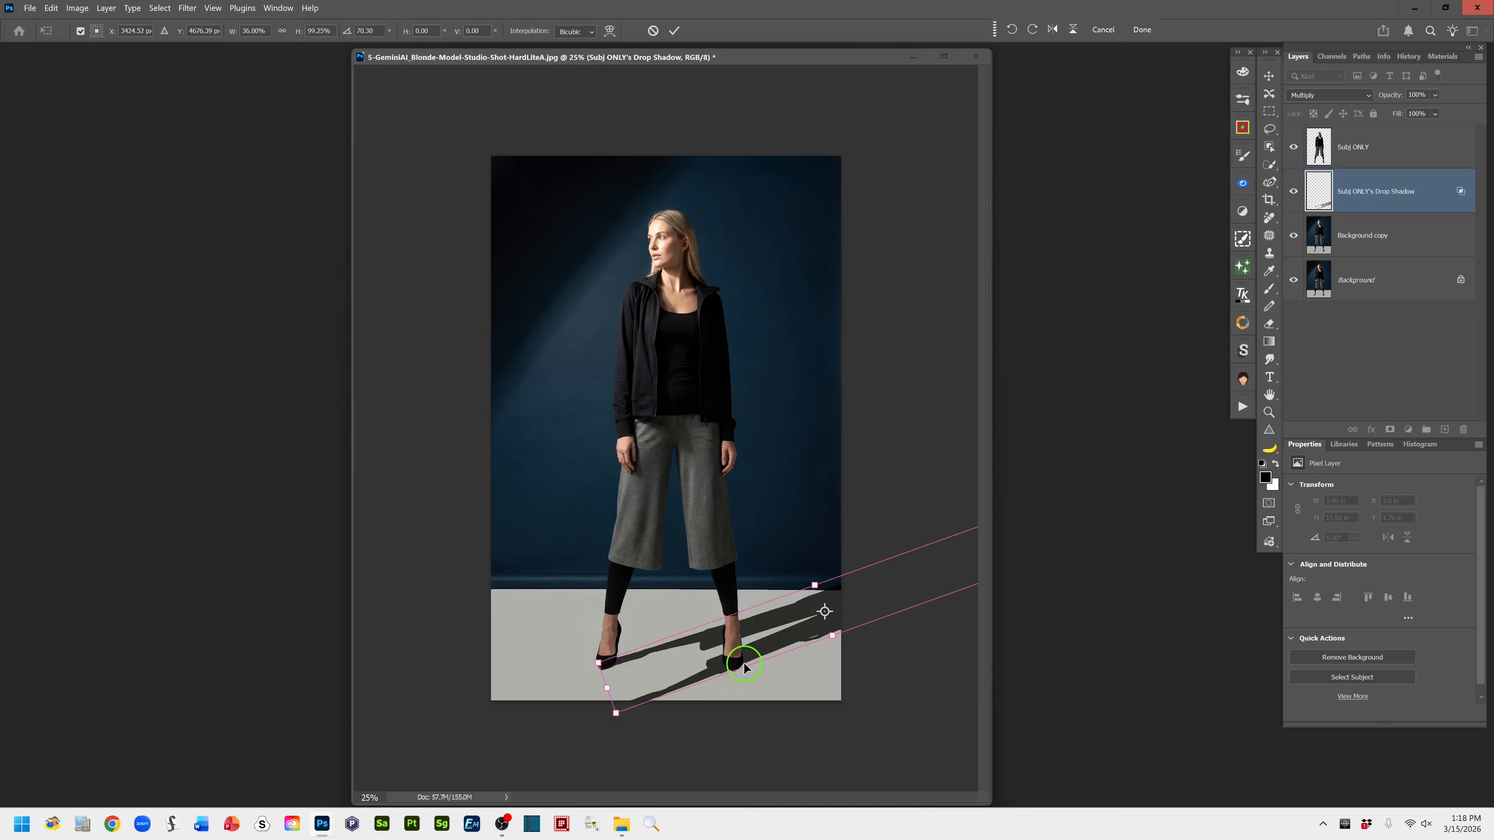
# - Warp the shadow's lower corner onto the second shoe and fine-tune the join beneath the first shoe
pyautogui.click(51, 9)
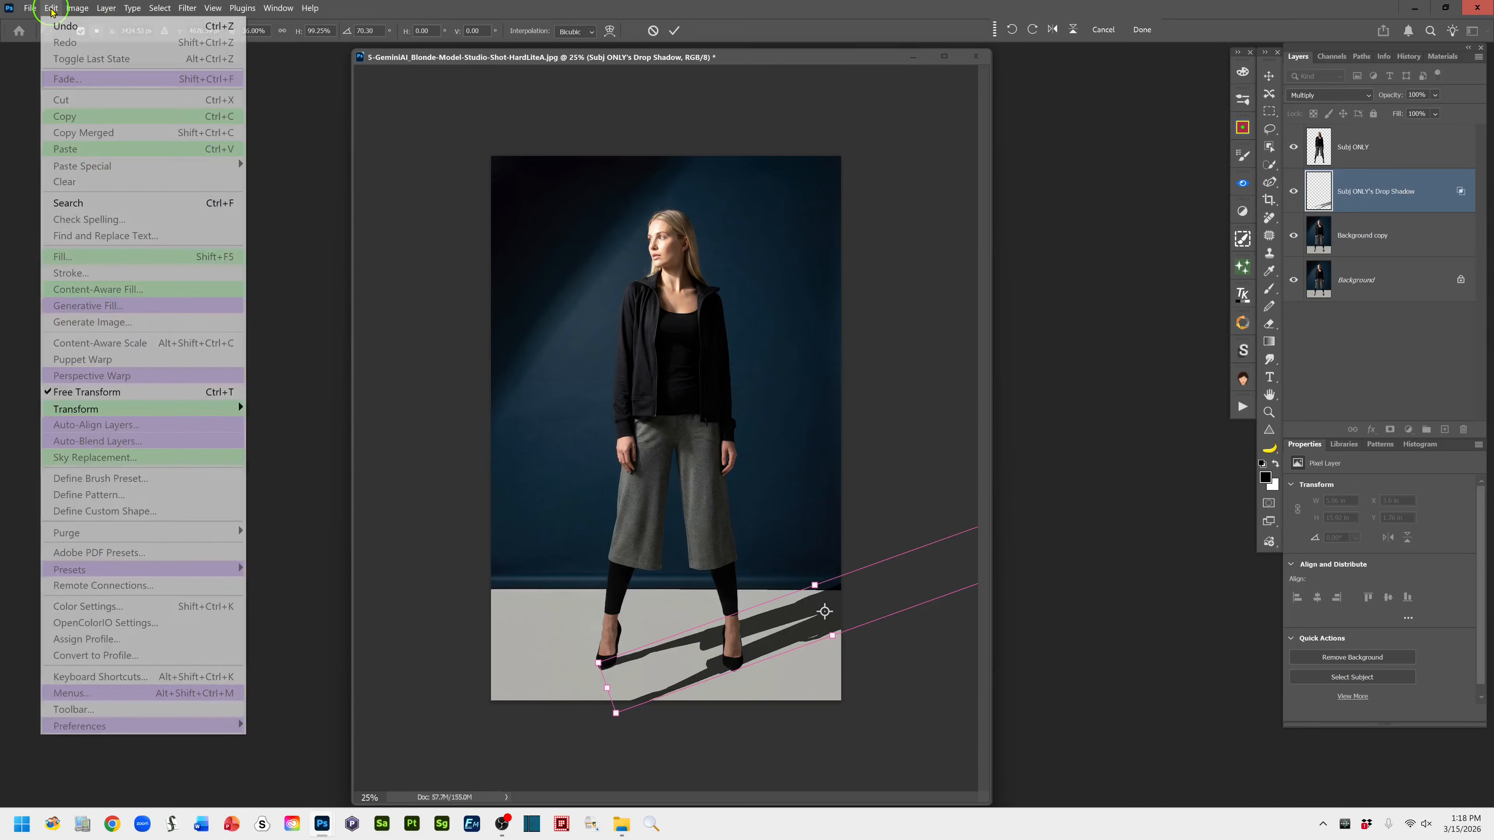
pyautogui.moveTo(102, 410)
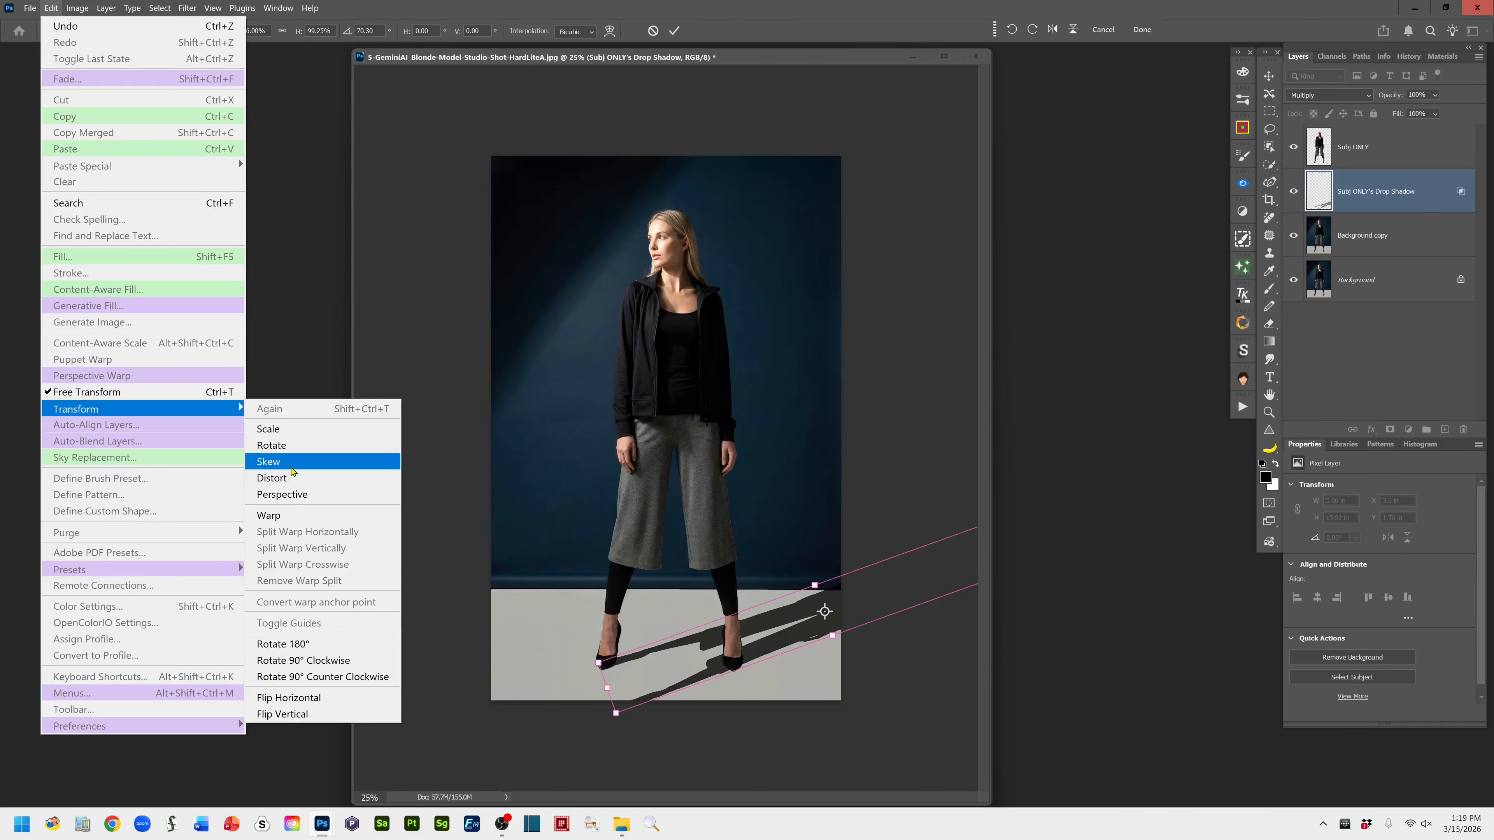
pyautogui.click(294, 514)
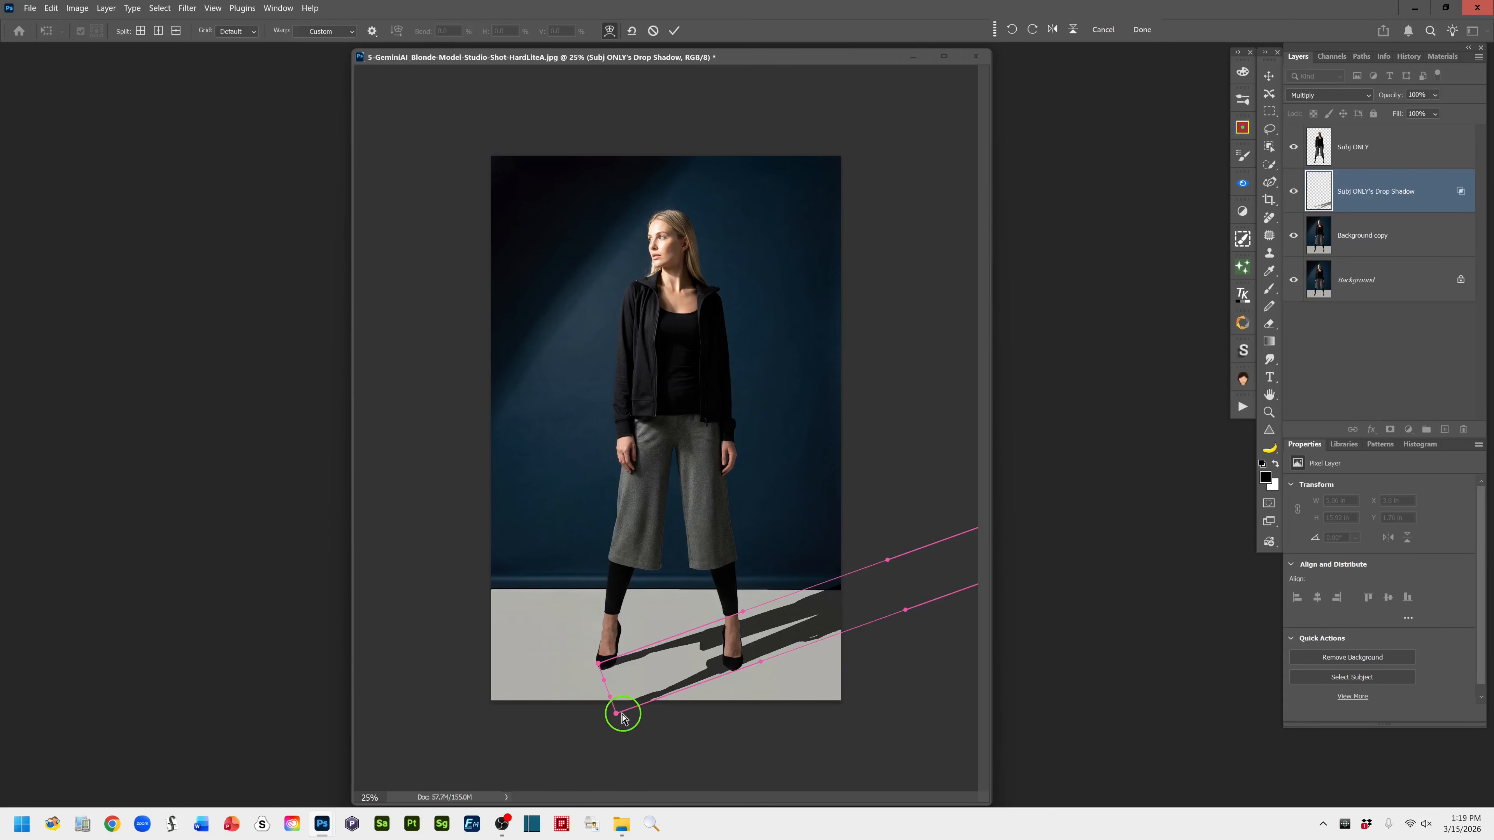
pyautogui.moveTo(613, 711); pyautogui.dragTo(715, 670)
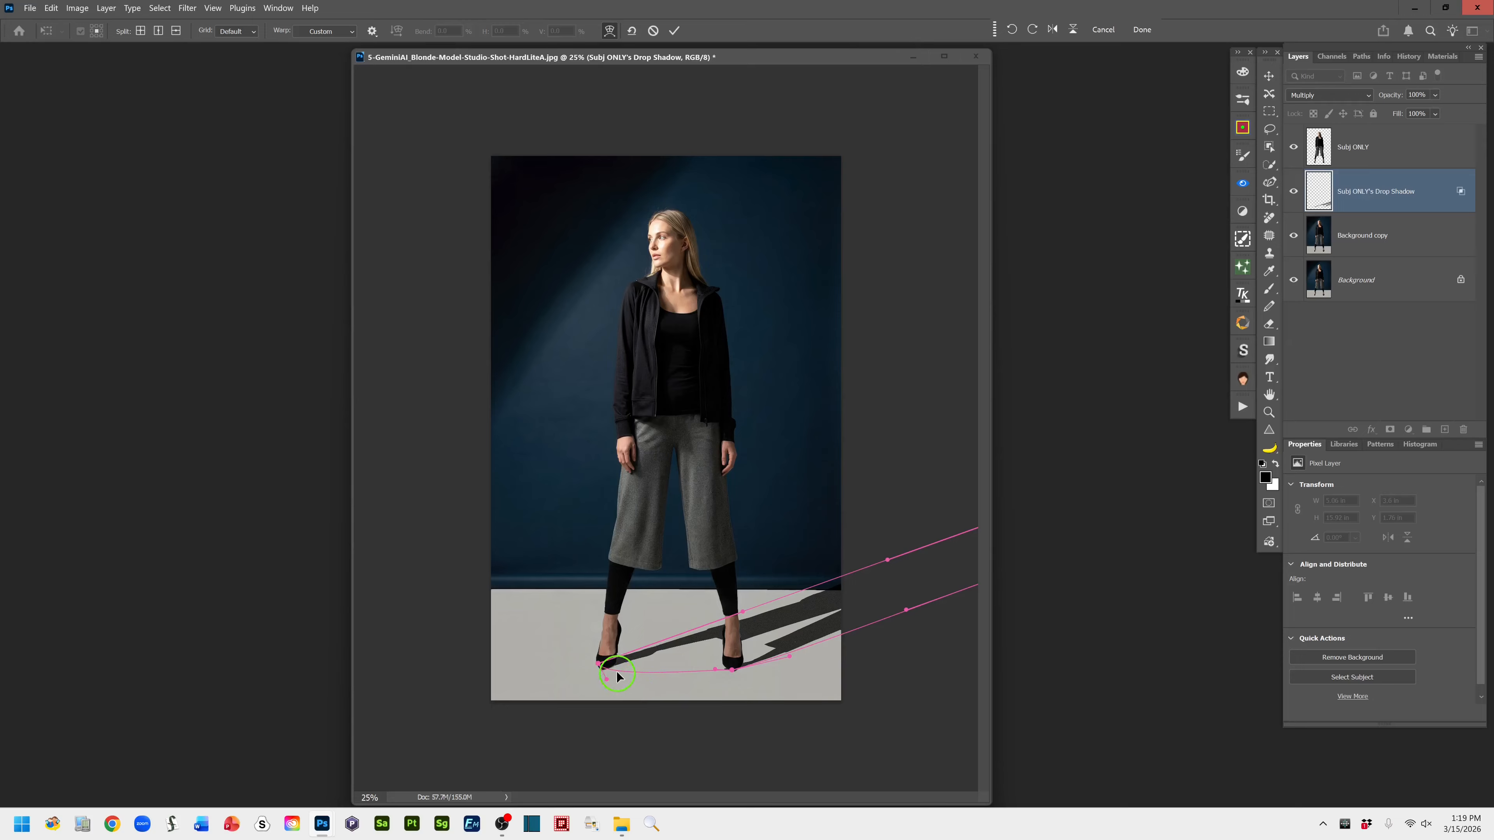
pyautogui.moveTo(612, 669); pyautogui.dragTo(612, 669)
# - Distort the shadow's edges slightly so it meets both shoes cleanly, and commit the transform
pyautogui.click(51, 10)
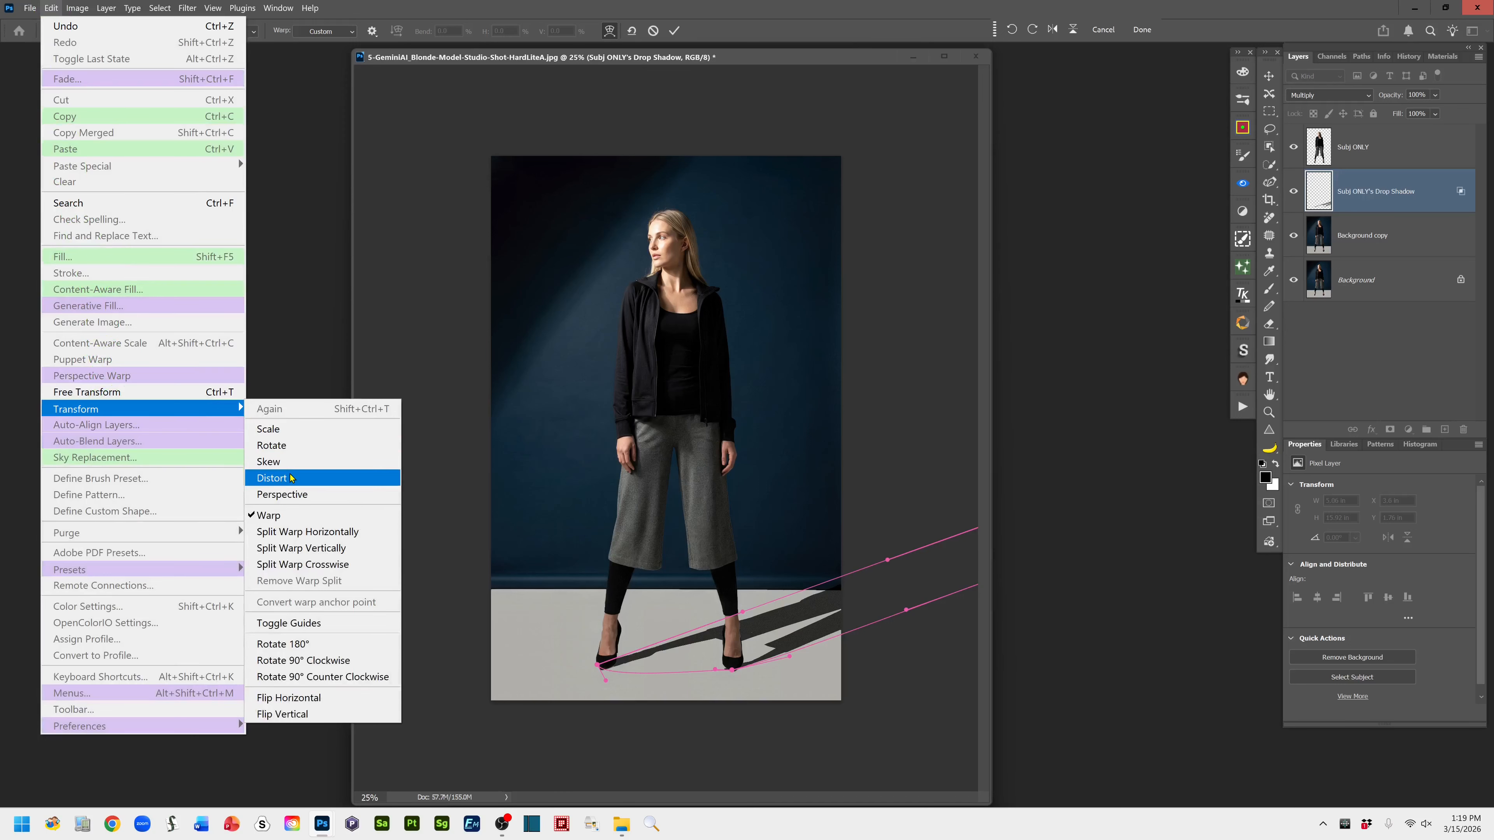
pyautogui.click(290, 479)
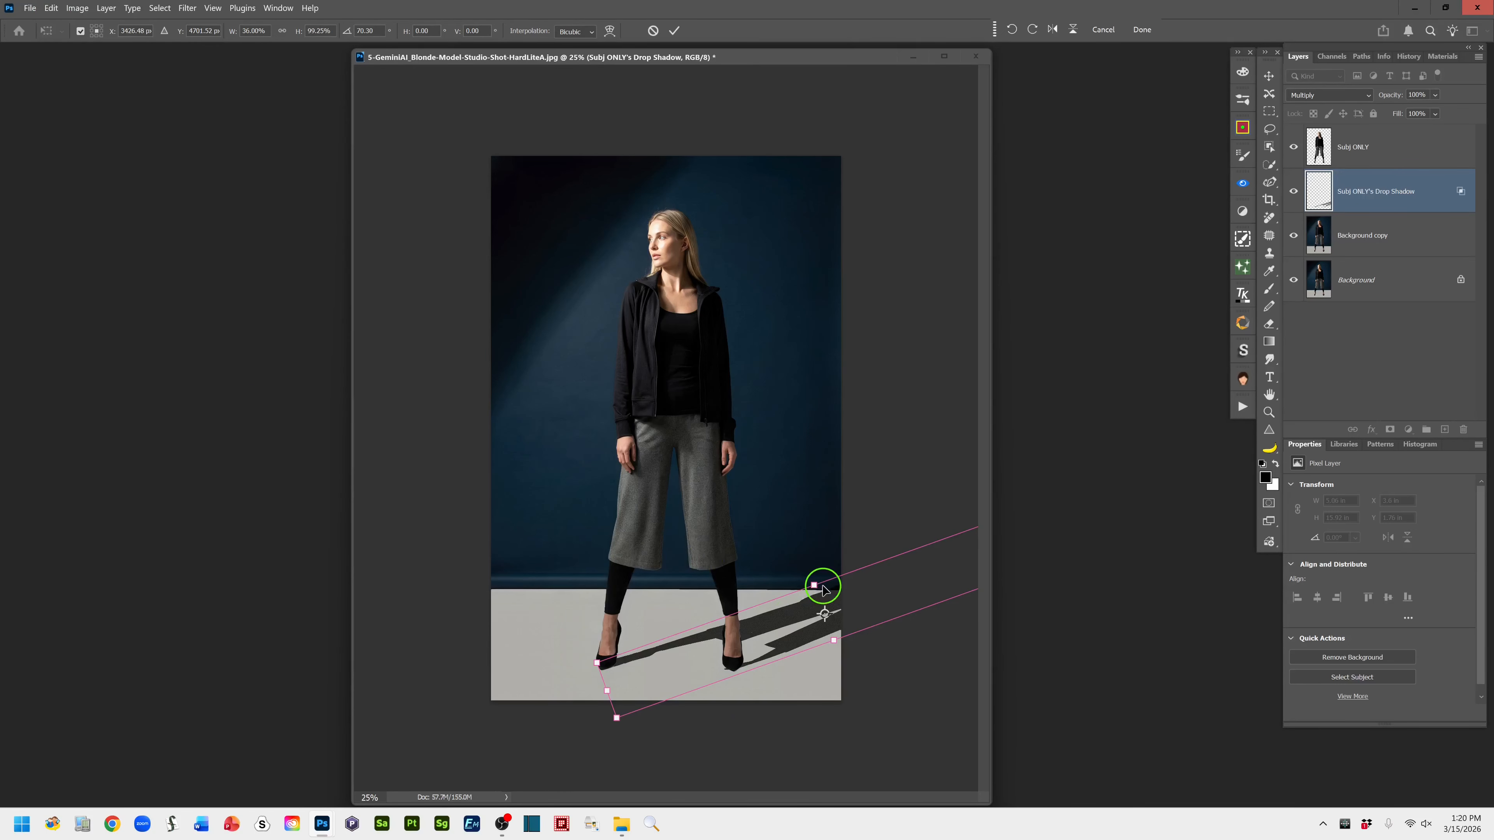
pyautogui.moveTo(817, 586); pyautogui.dragTo(814, 581)
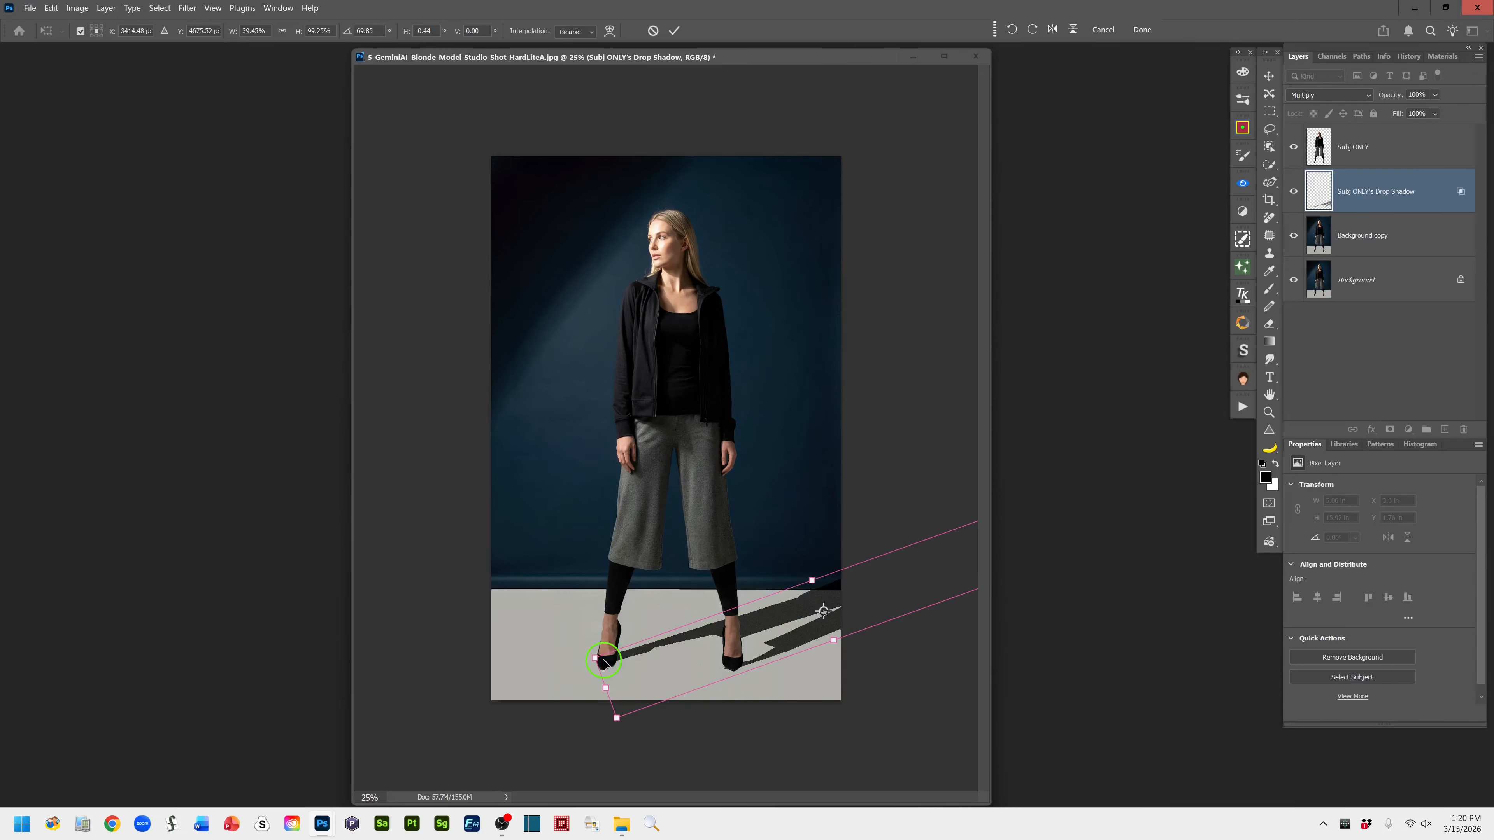
pyautogui.moveTo(604, 664); pyautogui.dragTo(605, 665)
pyautogui.moveTo(836, 645); pyautogui.dragTo(832, 639)
pyautogui.moveTo(837, 639); pyautogui.dragTo(839, 641)
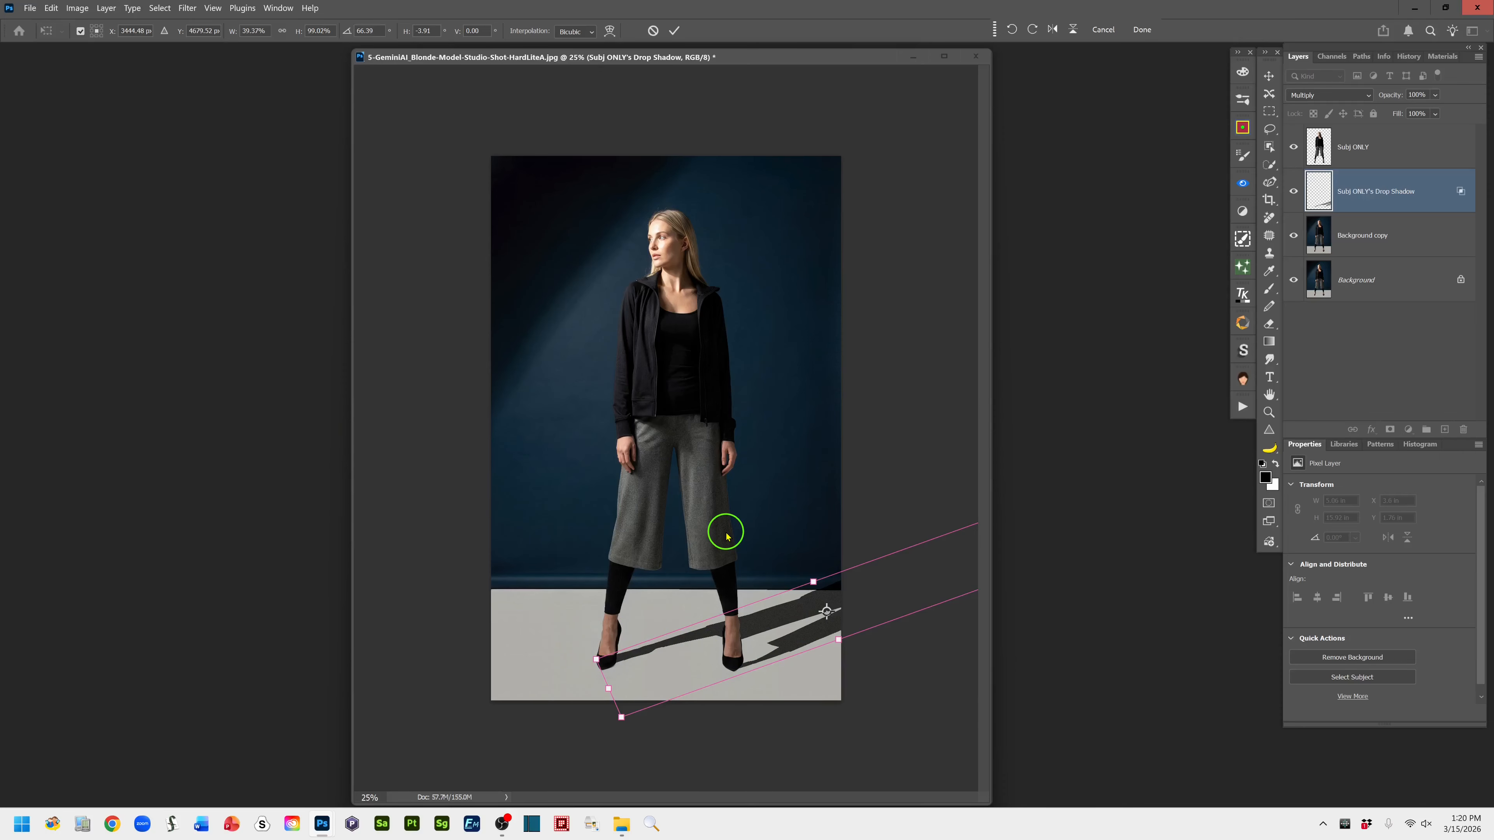
pyautogui.click(674, 32)
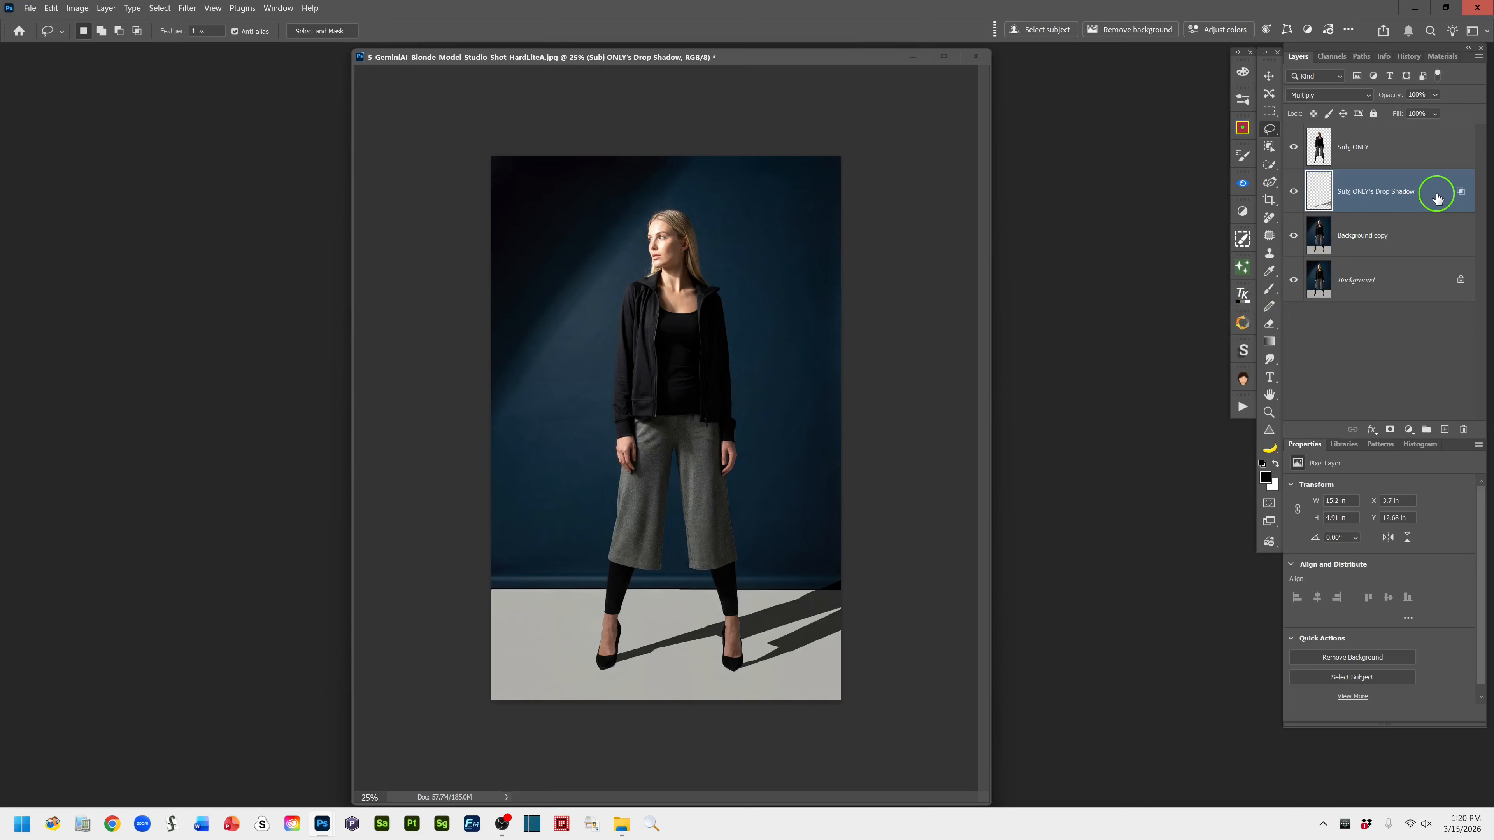
# - Duplicate the drop shadow layer with the original hidden, and apply a 50 px Field Blur with High Quality to the copy
pyautogui.moveTo(1437, 198); pyautogui.dragTo(1444, 429)
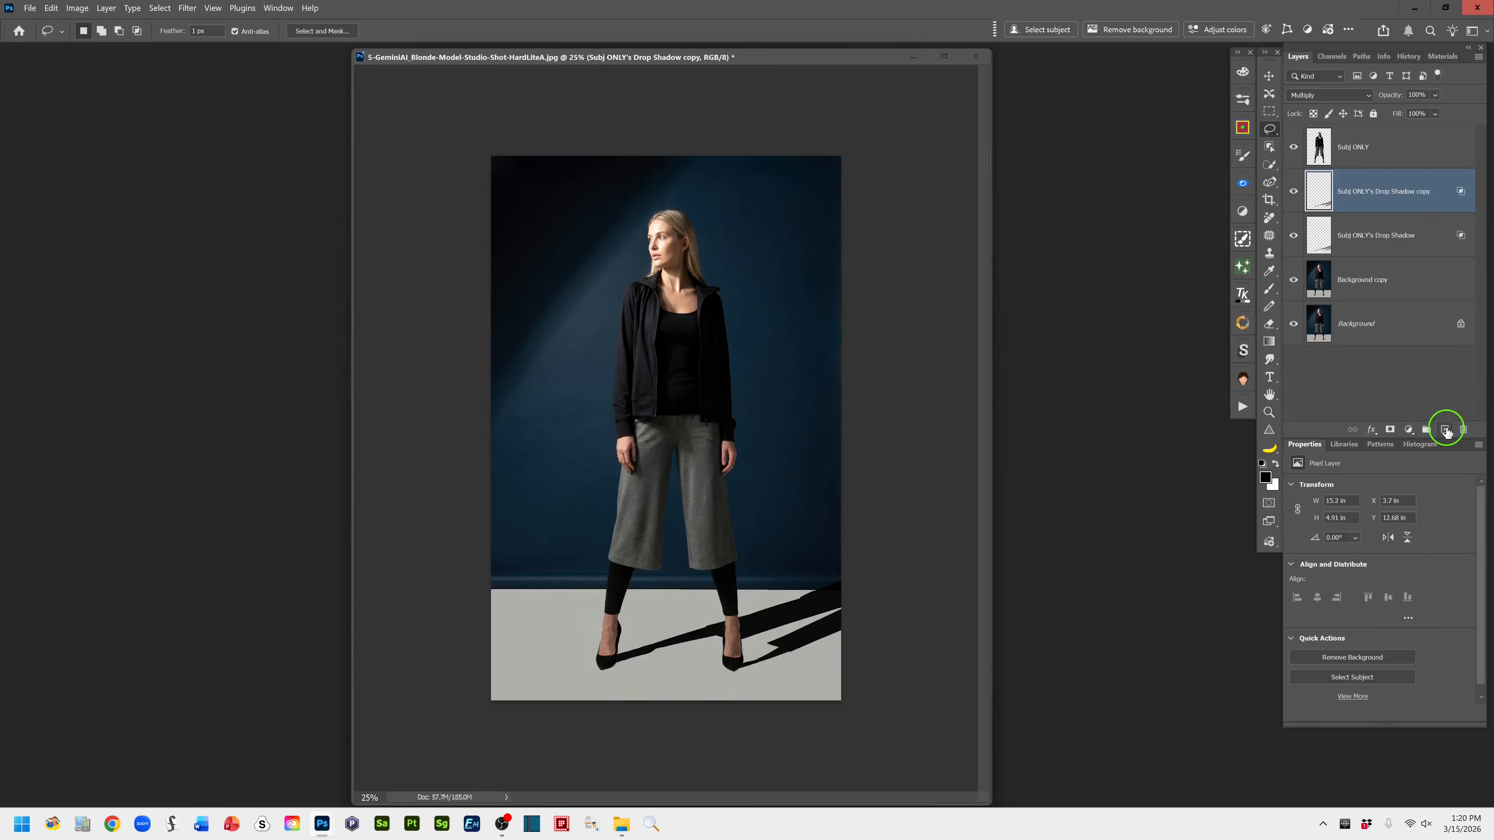
pyautogui.click(1294, 236)
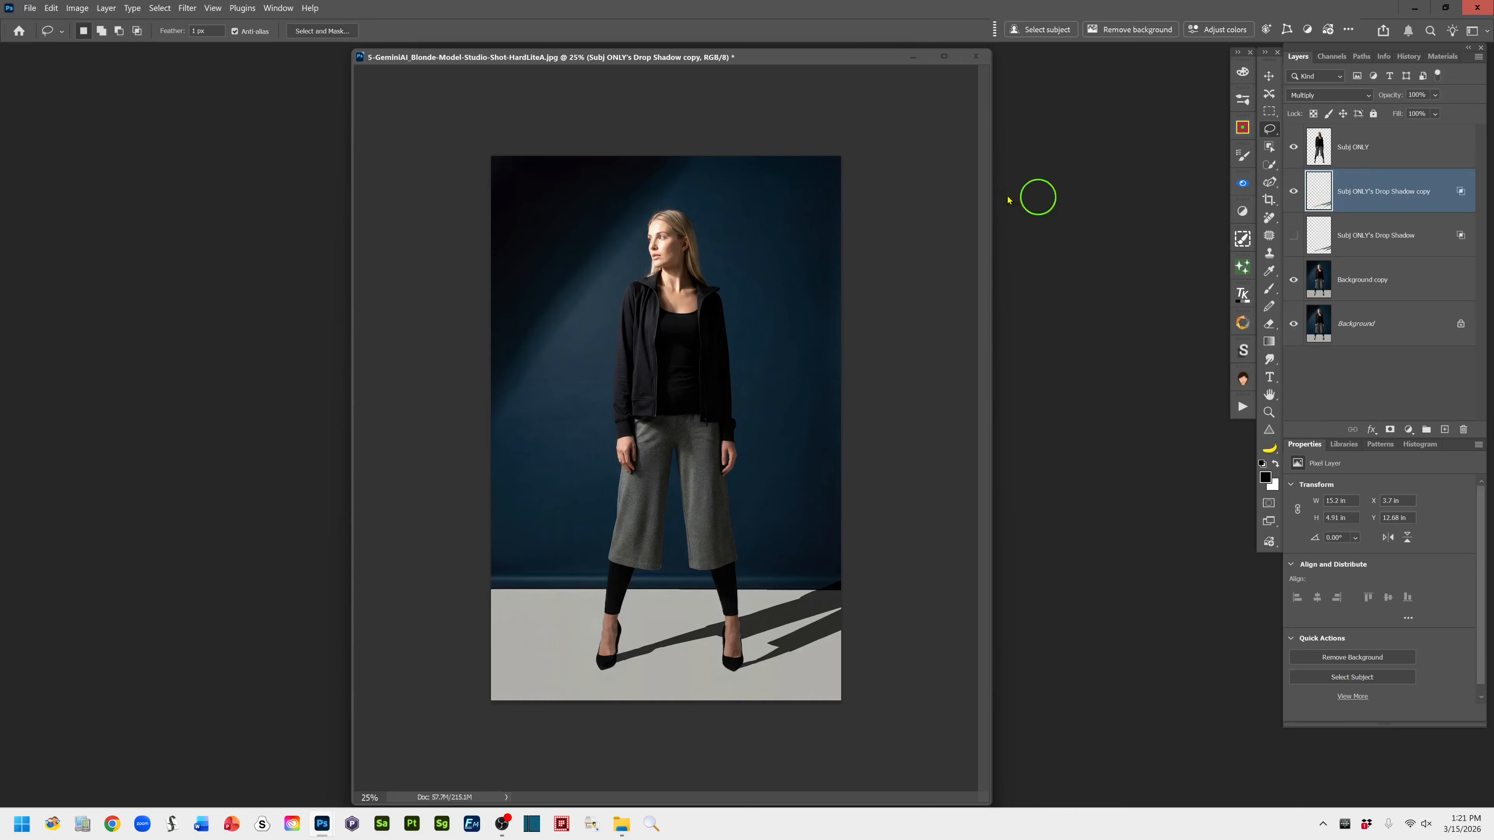
pyautogui.click(188, 8)
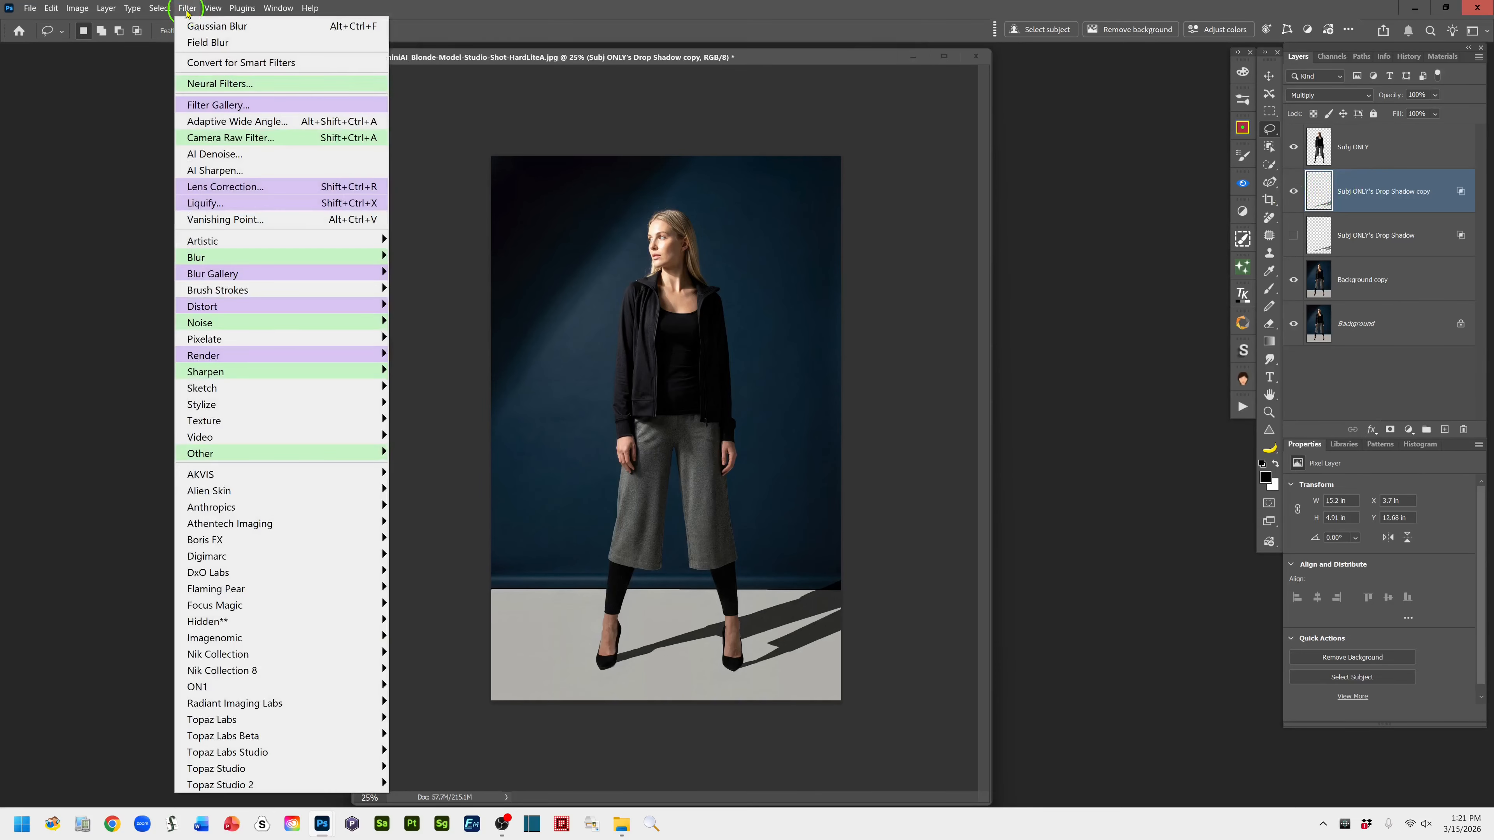
pyautogui.moveTo(258, 273)
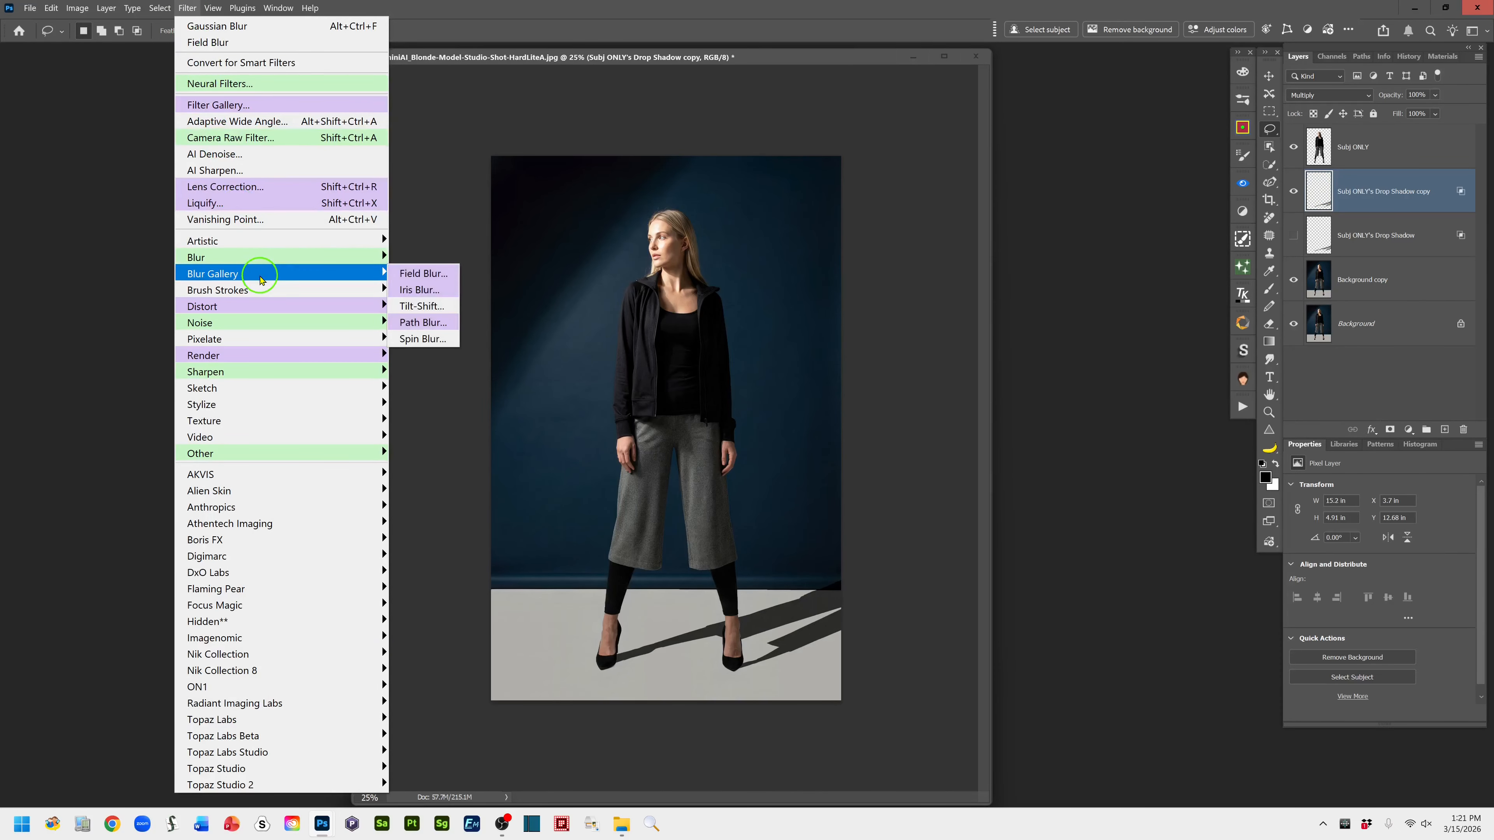
pyautogui.click(435, 273)
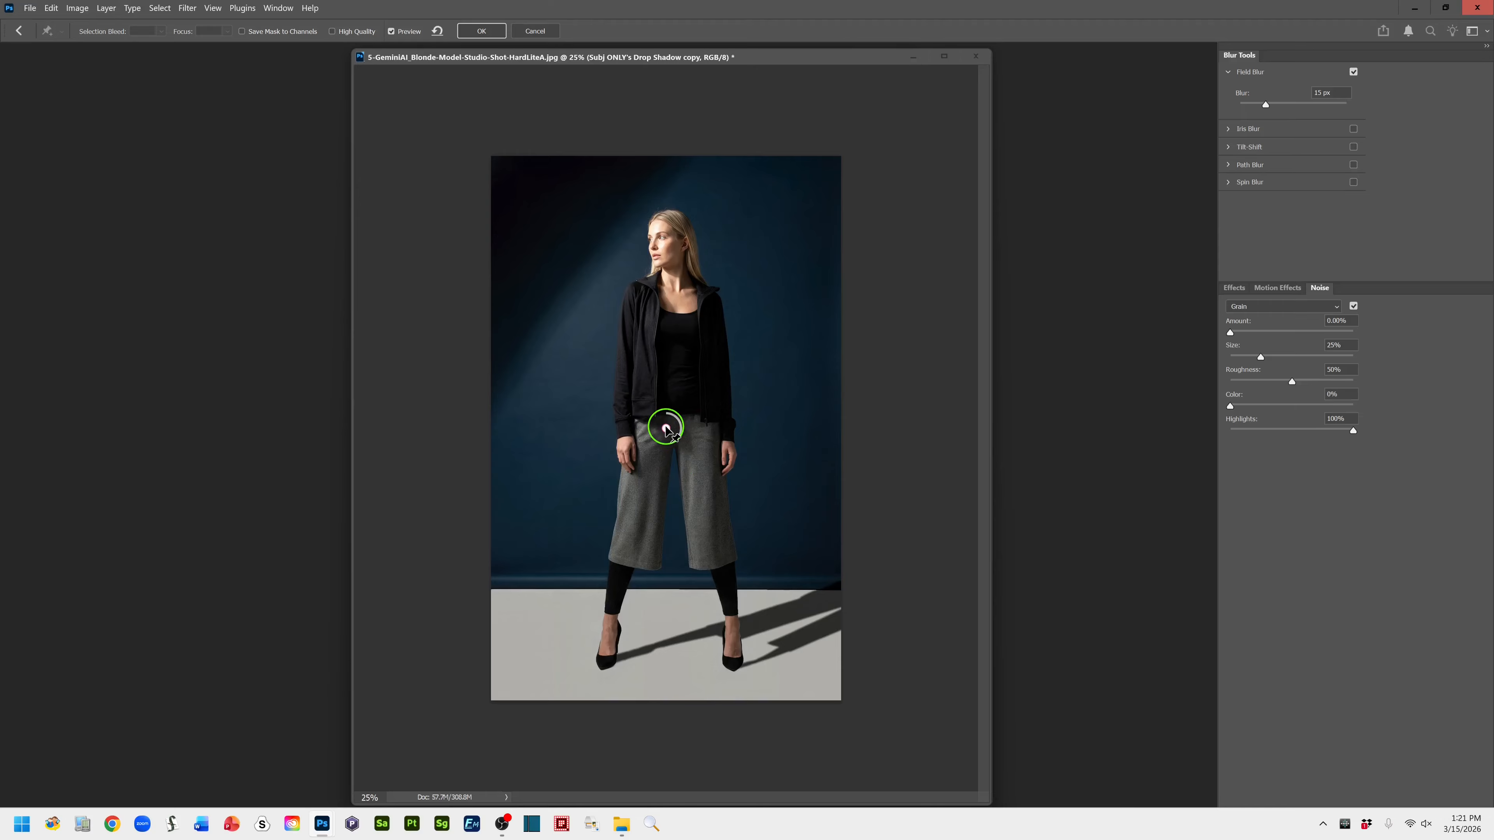
pyautogui.moveTo(665, 427); pyautogui.dragTo(790, 628)
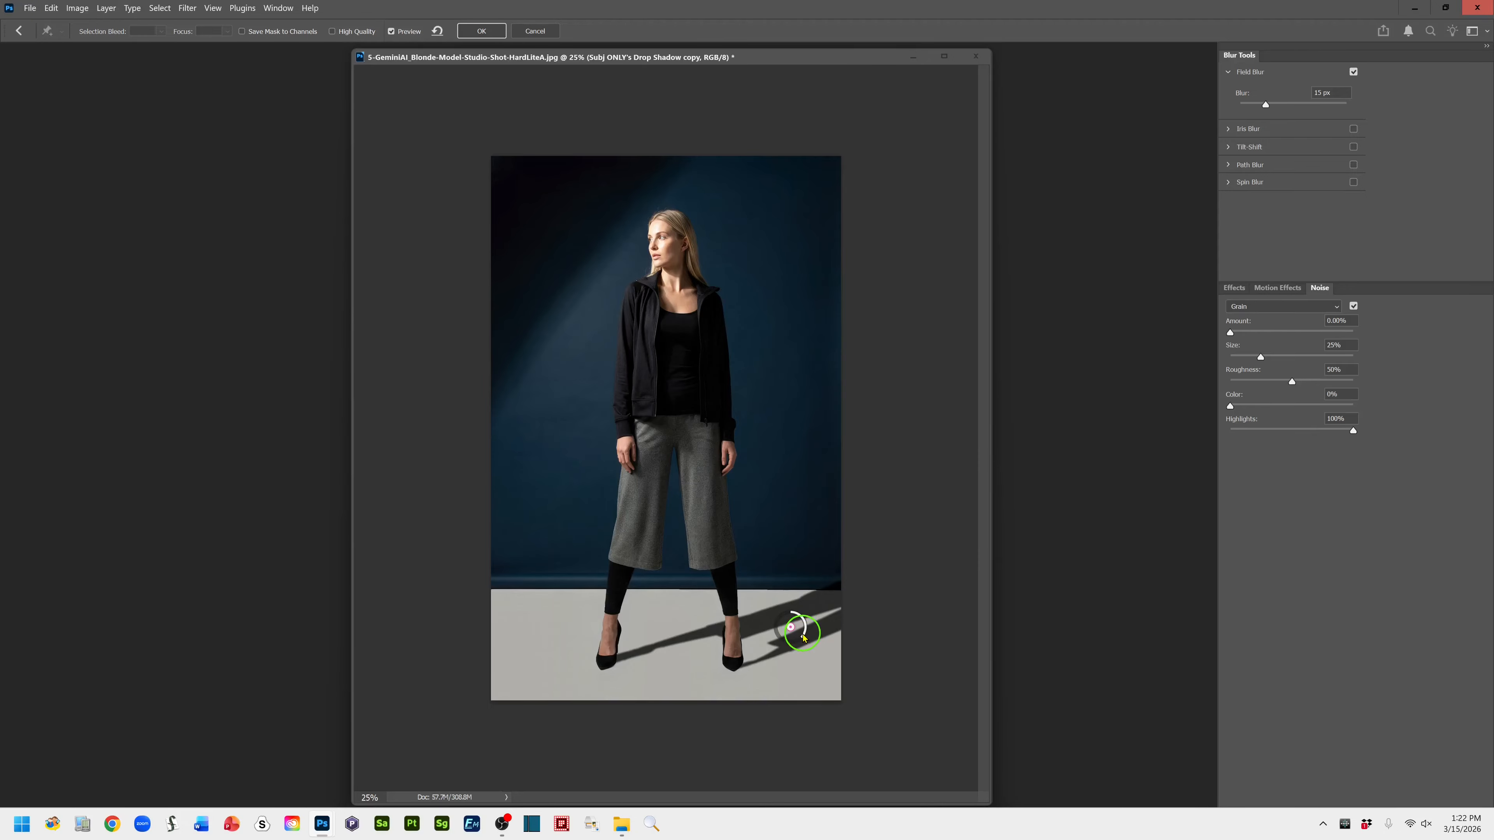
pyautogui.moveTo(803, 638)
pyautogui.mouseDown()
pyautogui.moveTo(783, 644)
pyautogui.moveTo(797, 645)
pyautogui.mouseUp()
pyautogui.moveTo(1269, 106)
pyautogui.mouseDown()
pyautogui.moveTo(1320, 111)
pyautogui.moveTo(1287, 116)
pyautogui.mouseUp()
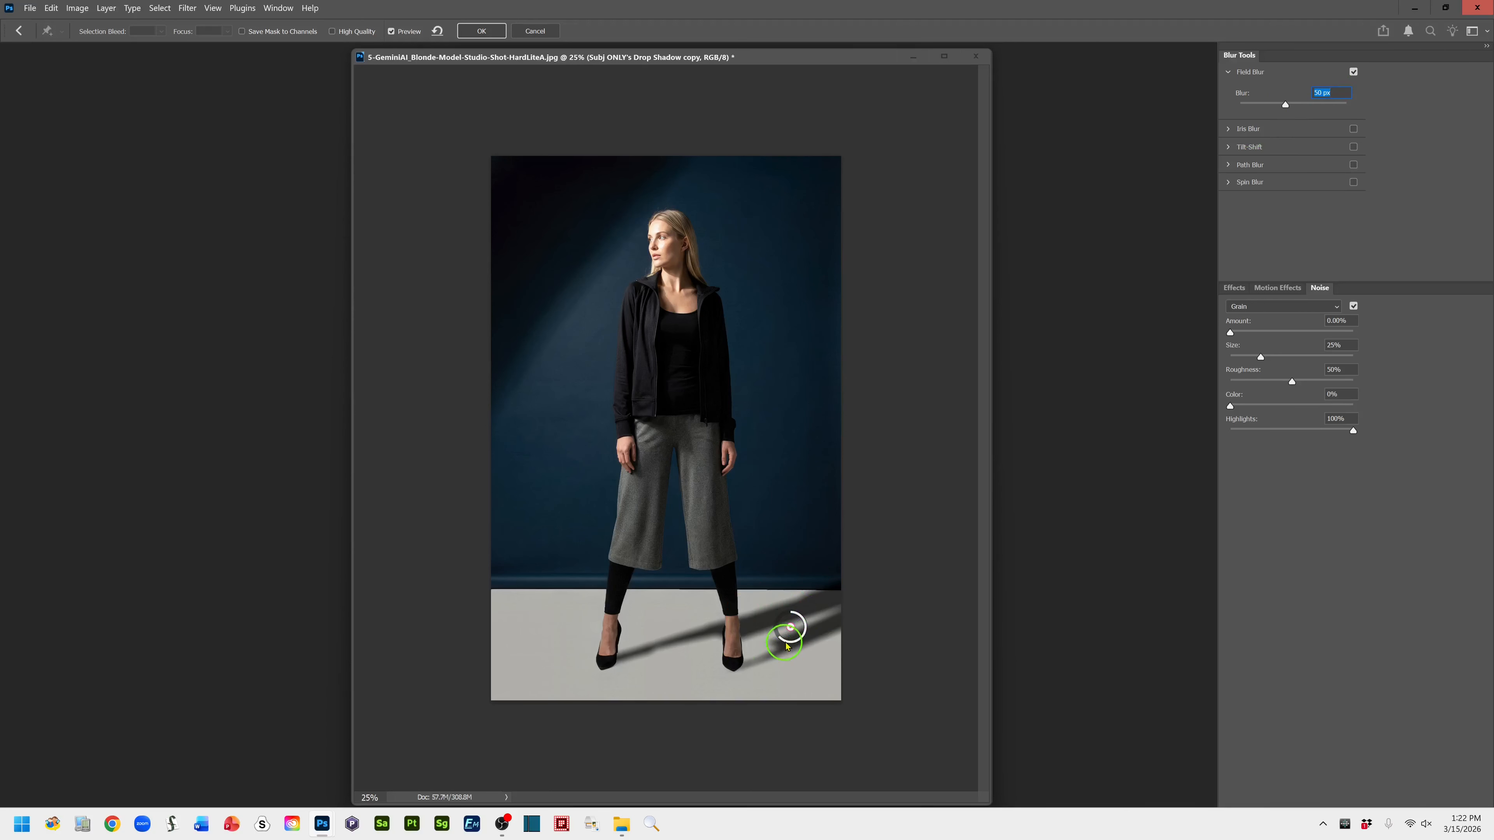
pyautogui.moveTo(783, 641); pyautogui.dragTo(775, 643)
pyautogui.click(333, 32)
pyautogui.press('Return')
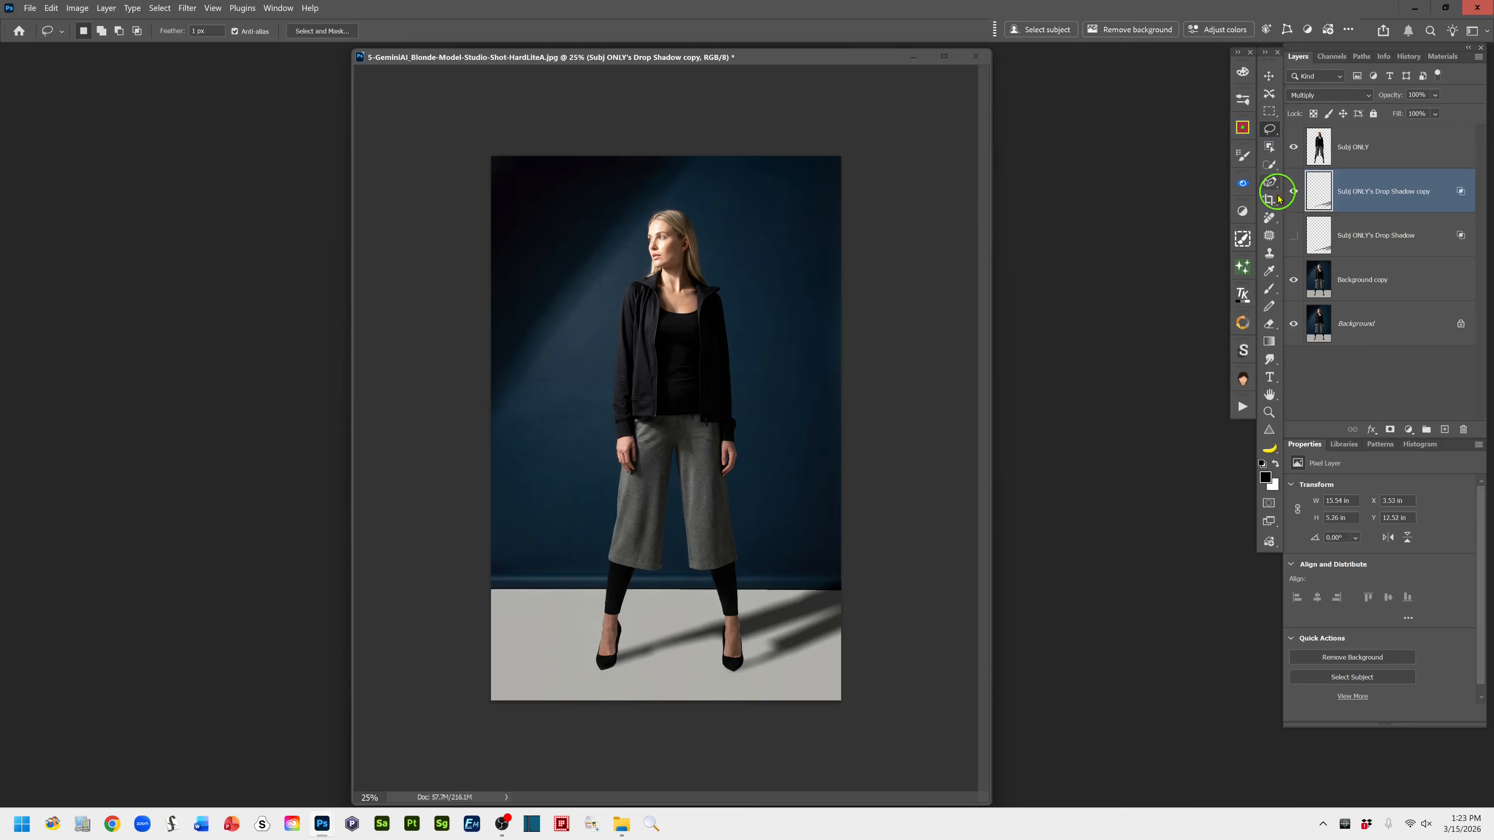
# - Mask the blurred shadow copy with a linear white-to-black gradient running from between the feet to just past the image edge, at about 22°
pyautogui.click(1268, 344)
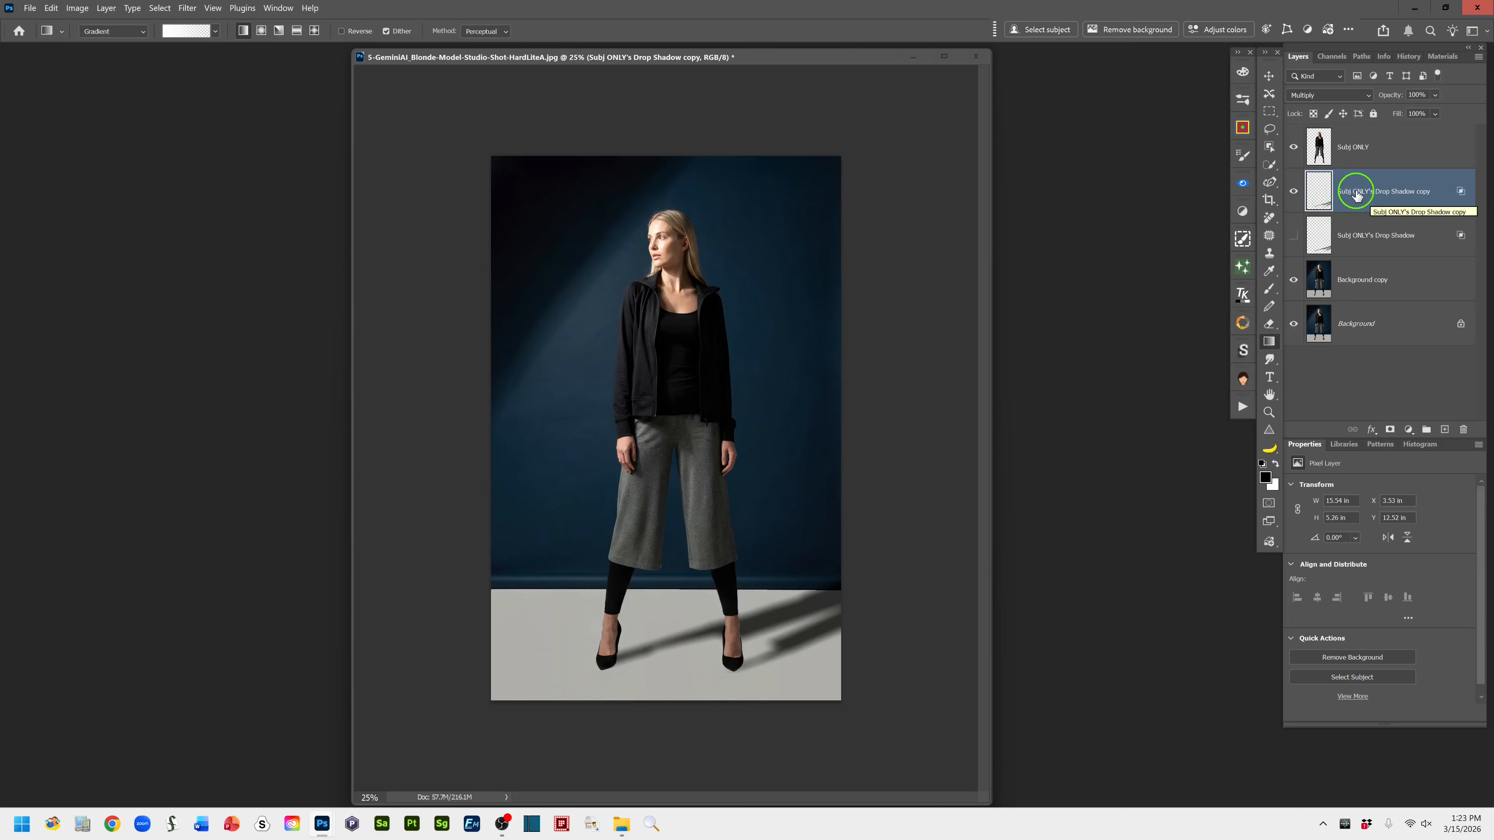
pyautogui.click(1389, 431)
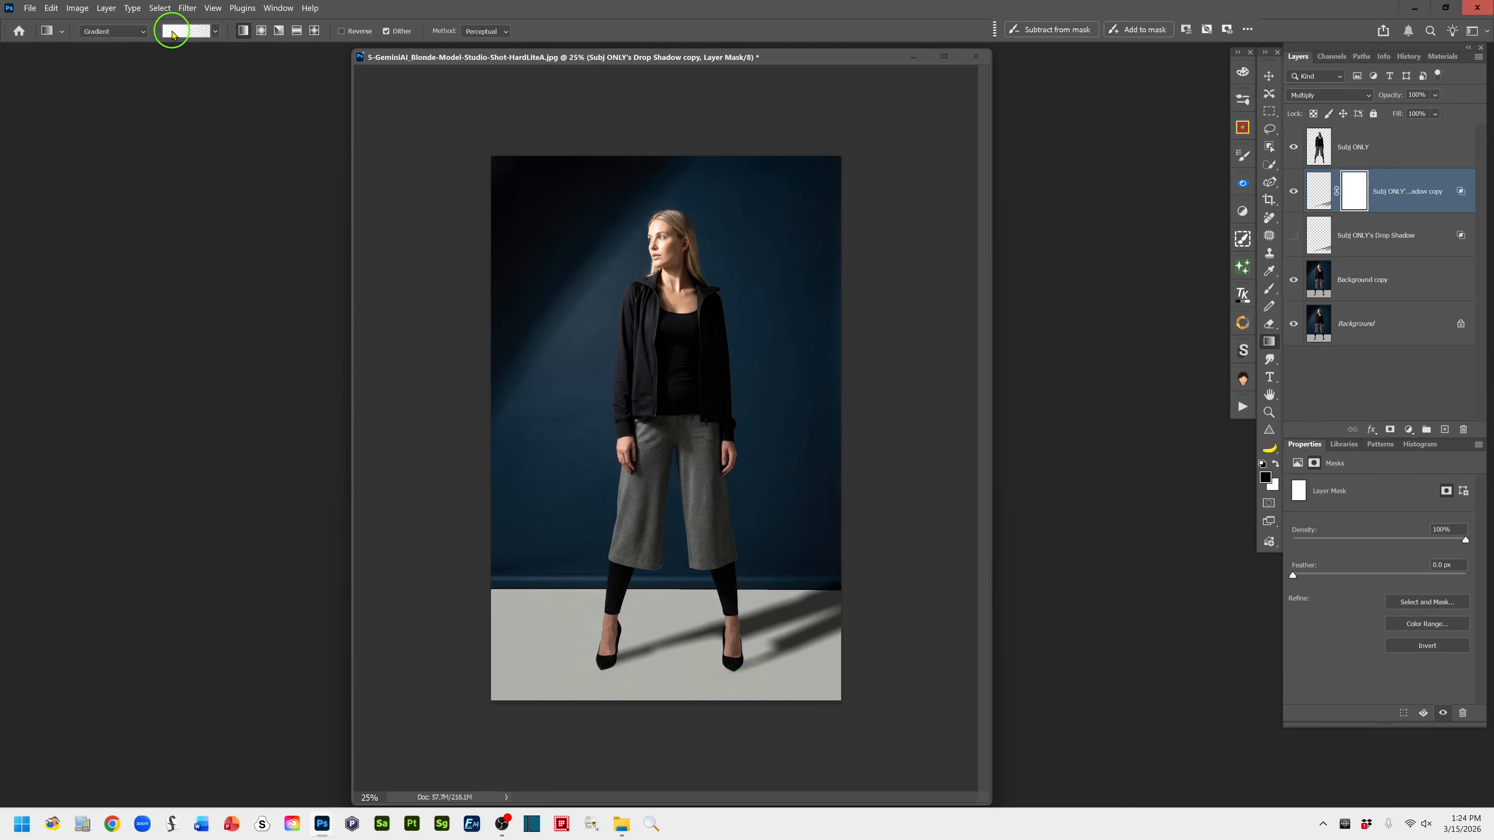
pyautogui.click(217, 37)
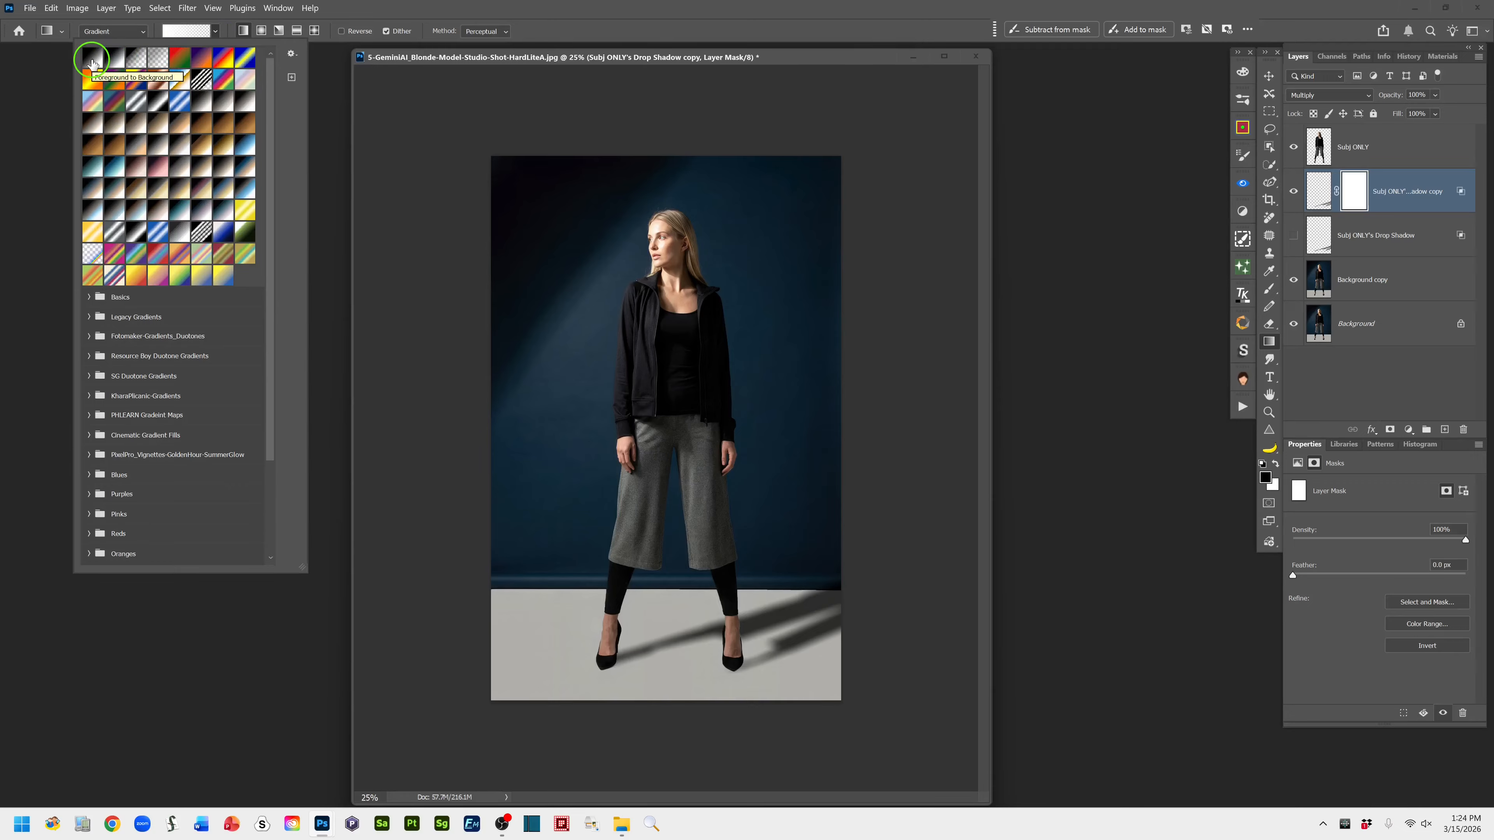
pyautogui.click(92, 59)
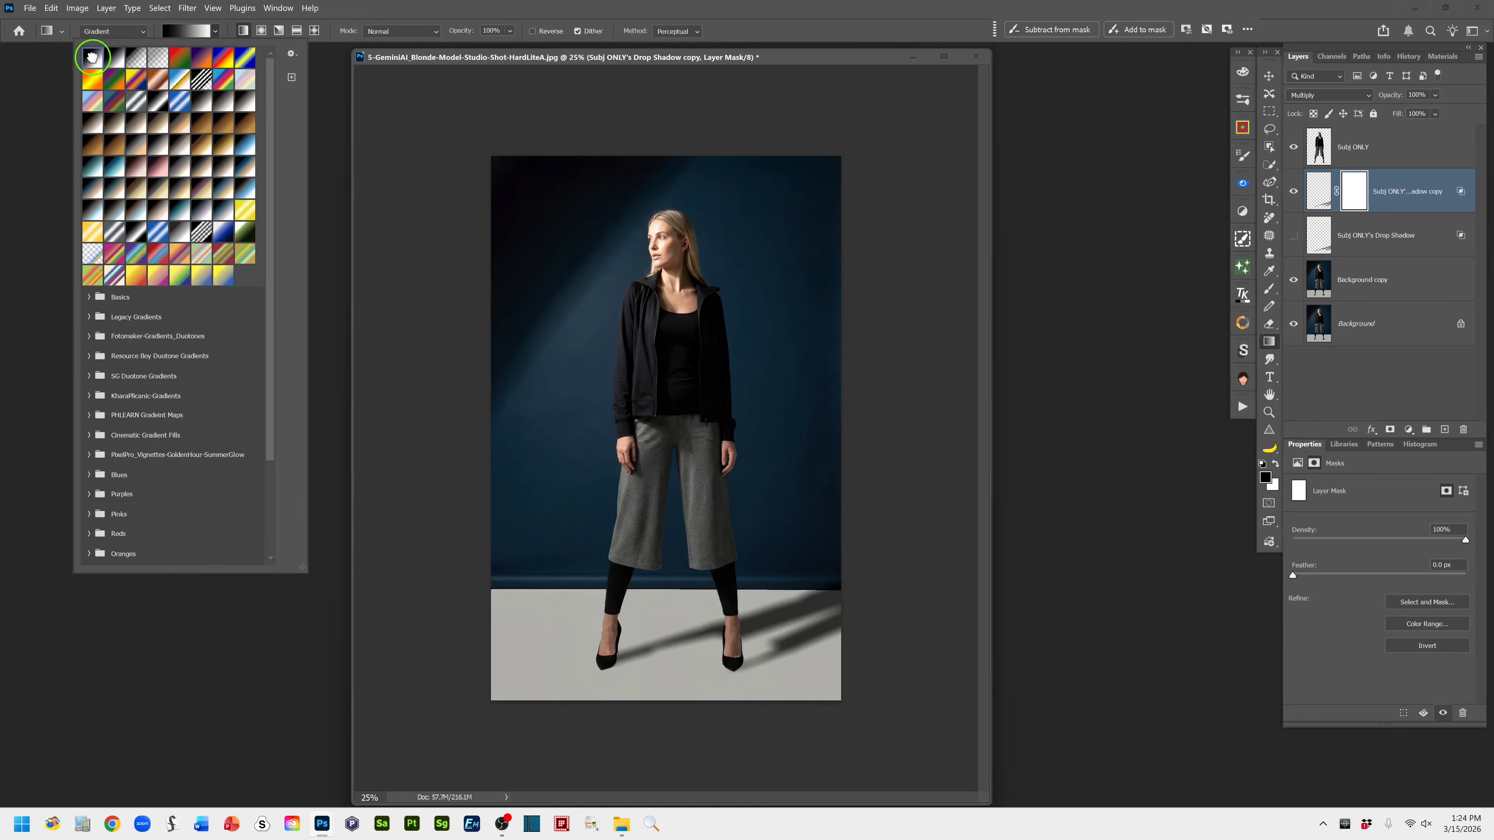
pyautogui.click(241, 32)
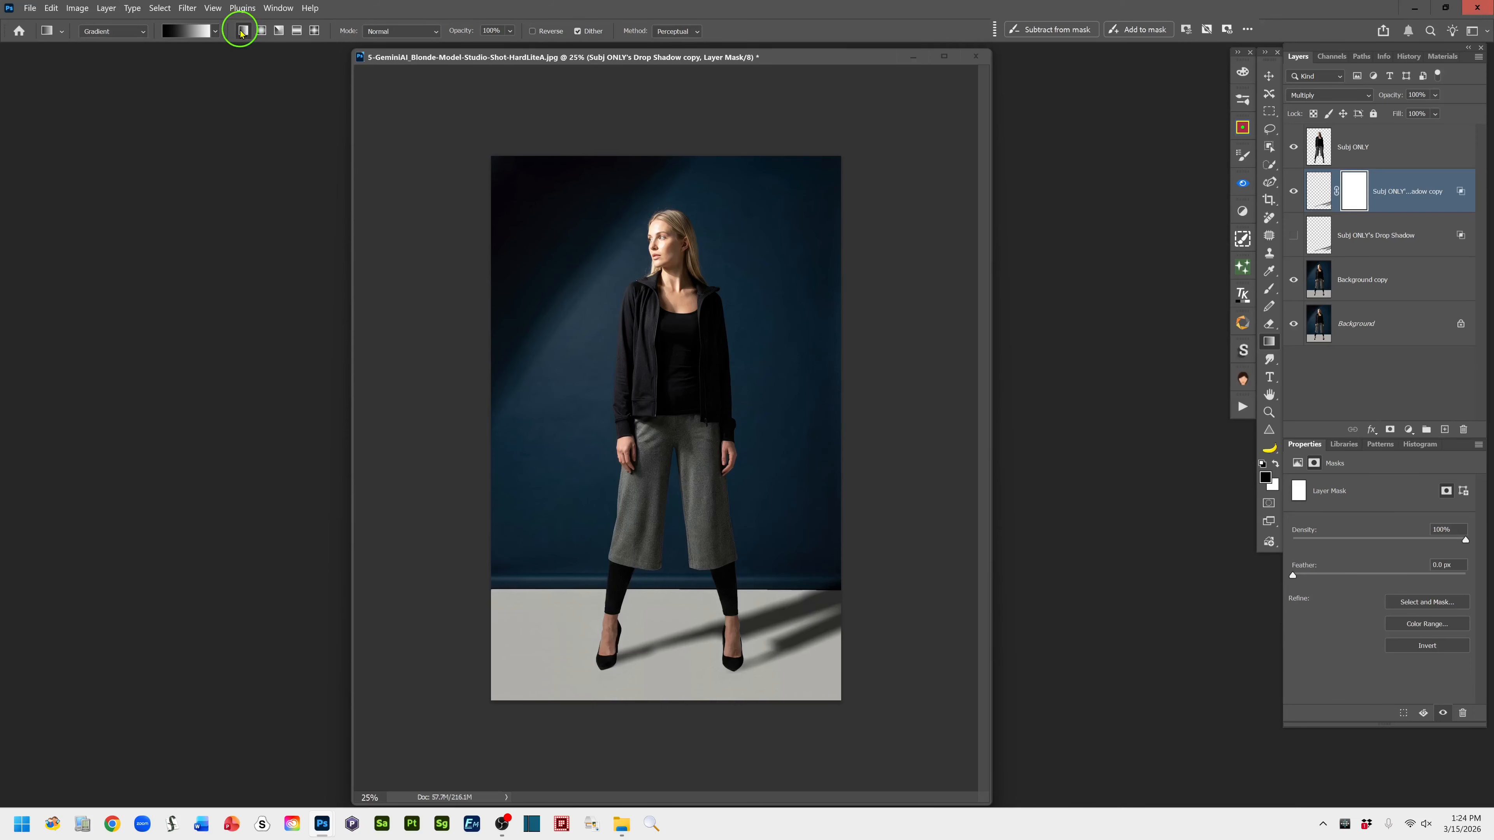
pyautogui.click(1275, 464)
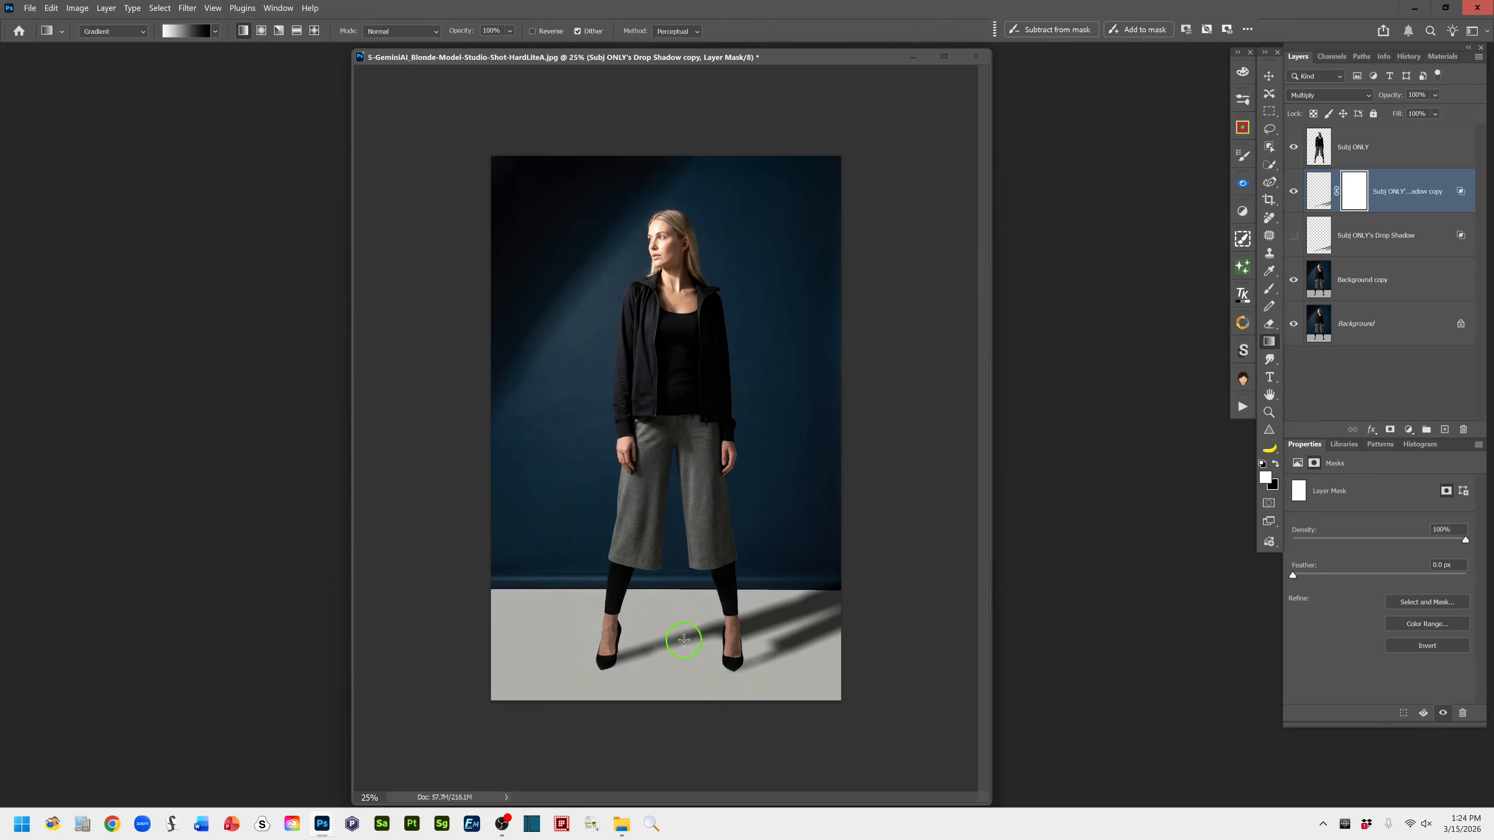
pyautogui.moveTo(702, 633); pyautogui.dragTo(857, 572)
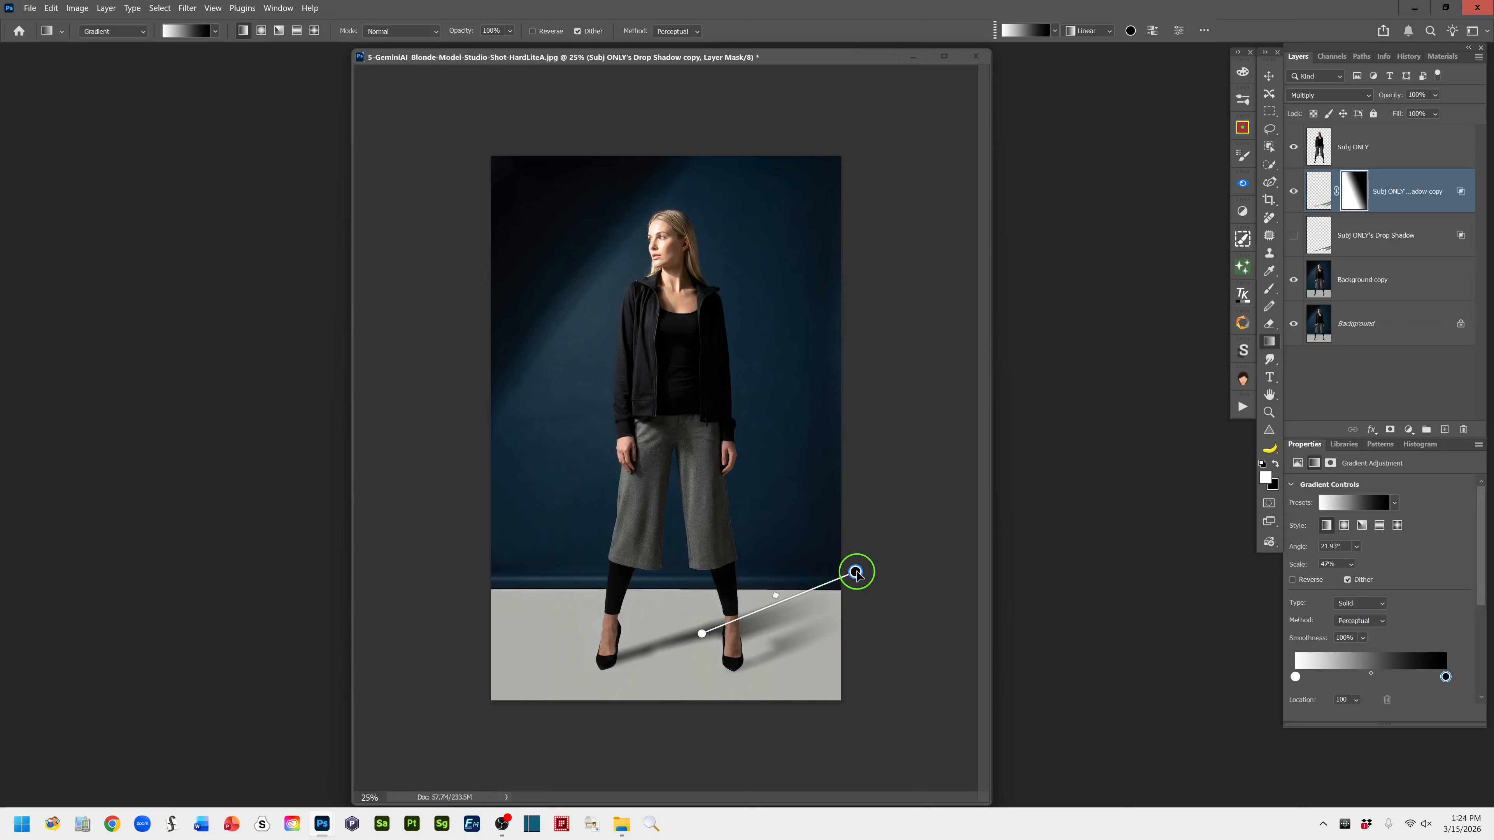
# - Refine the shadow copy's mask gradient by extending its ends to about 18° and shifting the midpoint to about 54%
pyautogui.moveTo(856, 573); pyautogui.dragTo(857, 587)
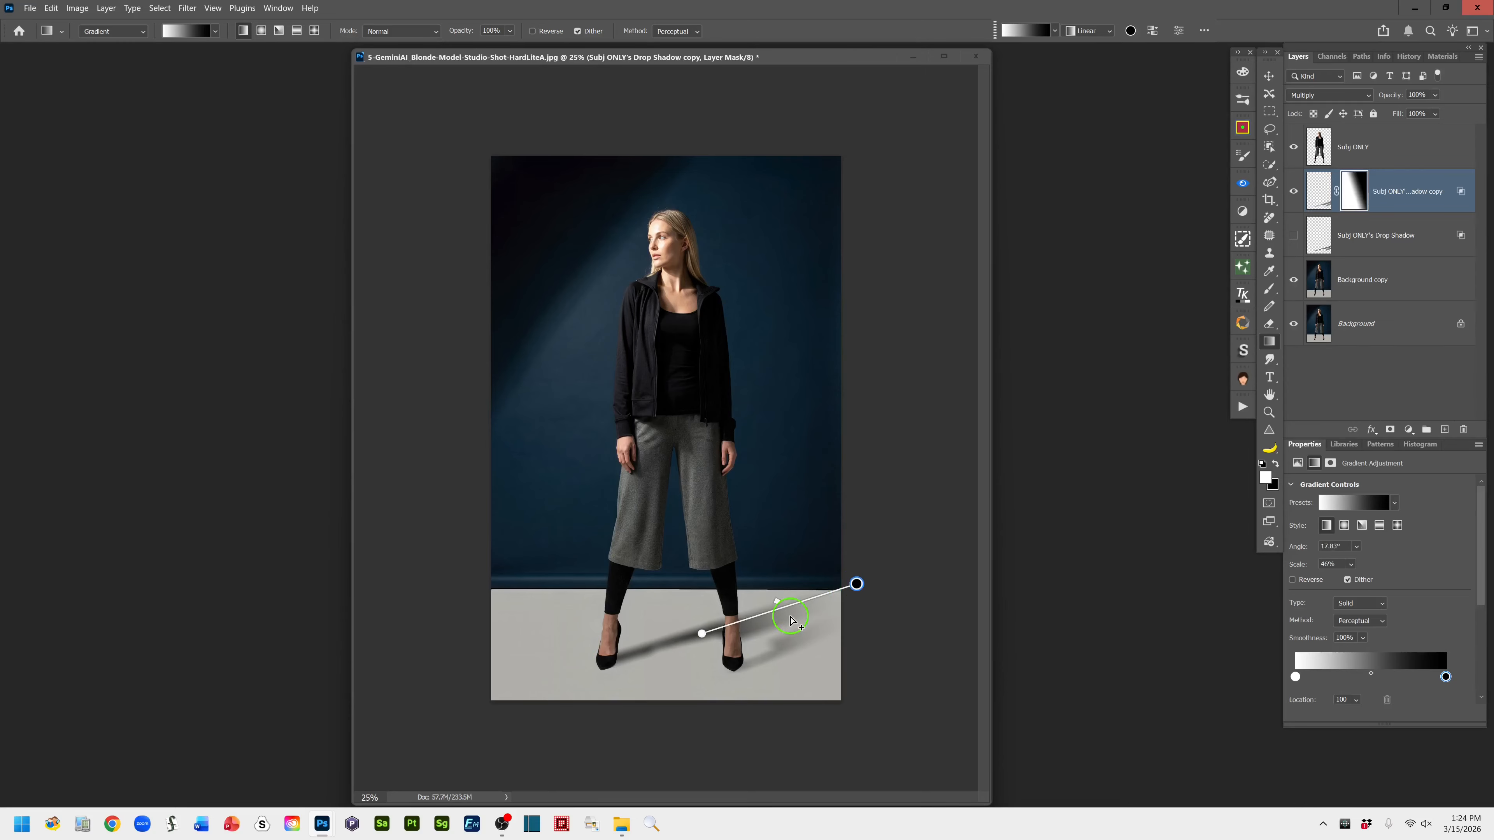
pyautogui.moveTo(776, 604)
pyautogui.mouseDown()
pyautogui.moveTo(761, 615)
pyautogui.moveTo(803, 601)
pyautogui.moveTo(755, 610)
pyautogui.moveTo(800, 603)
pyautogui.mouseUp()
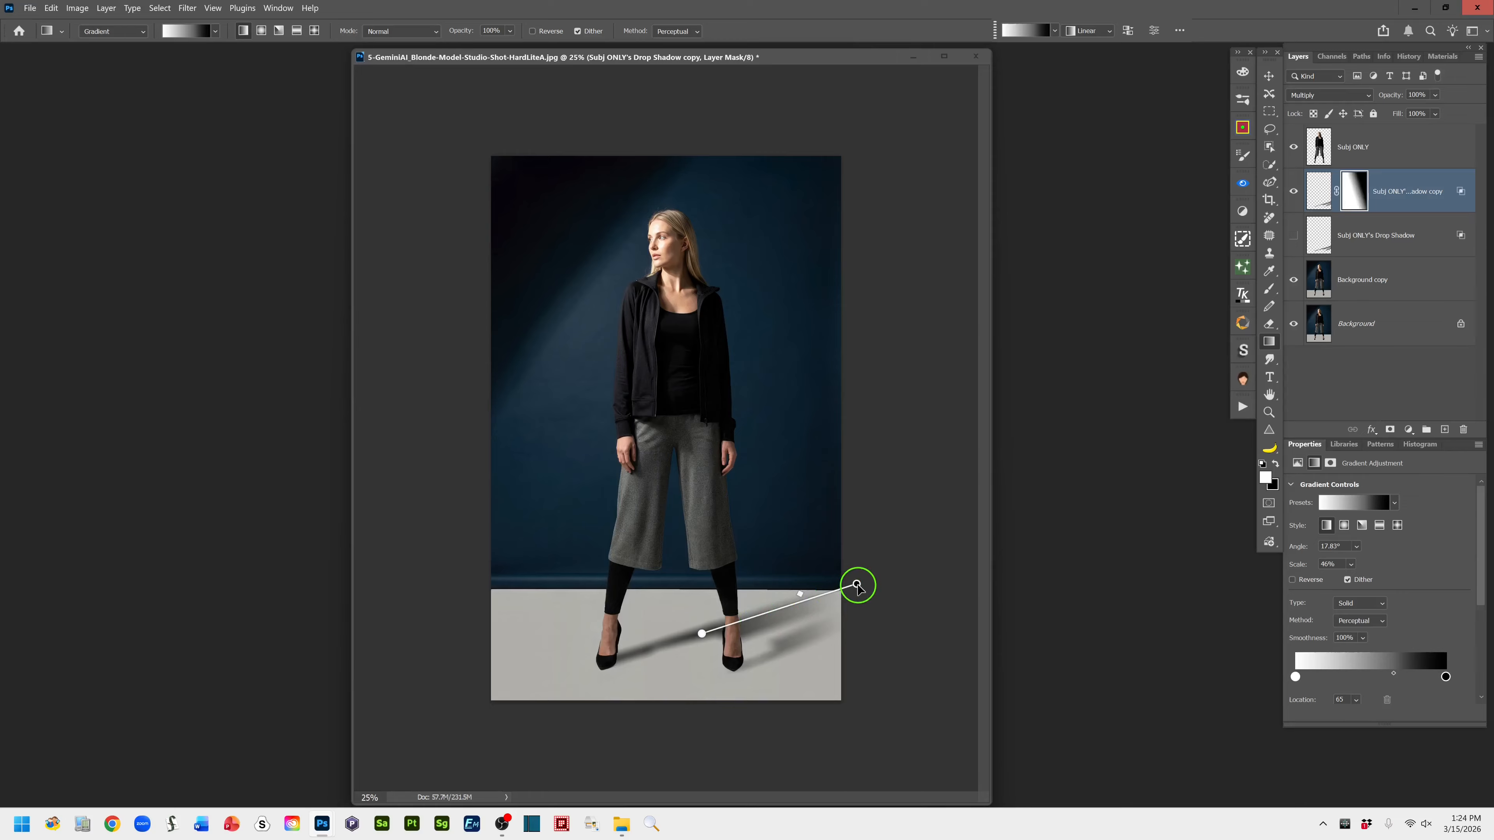
pyautogui.moveTo(857, 584); pyautogui.dragTo(799, 599)
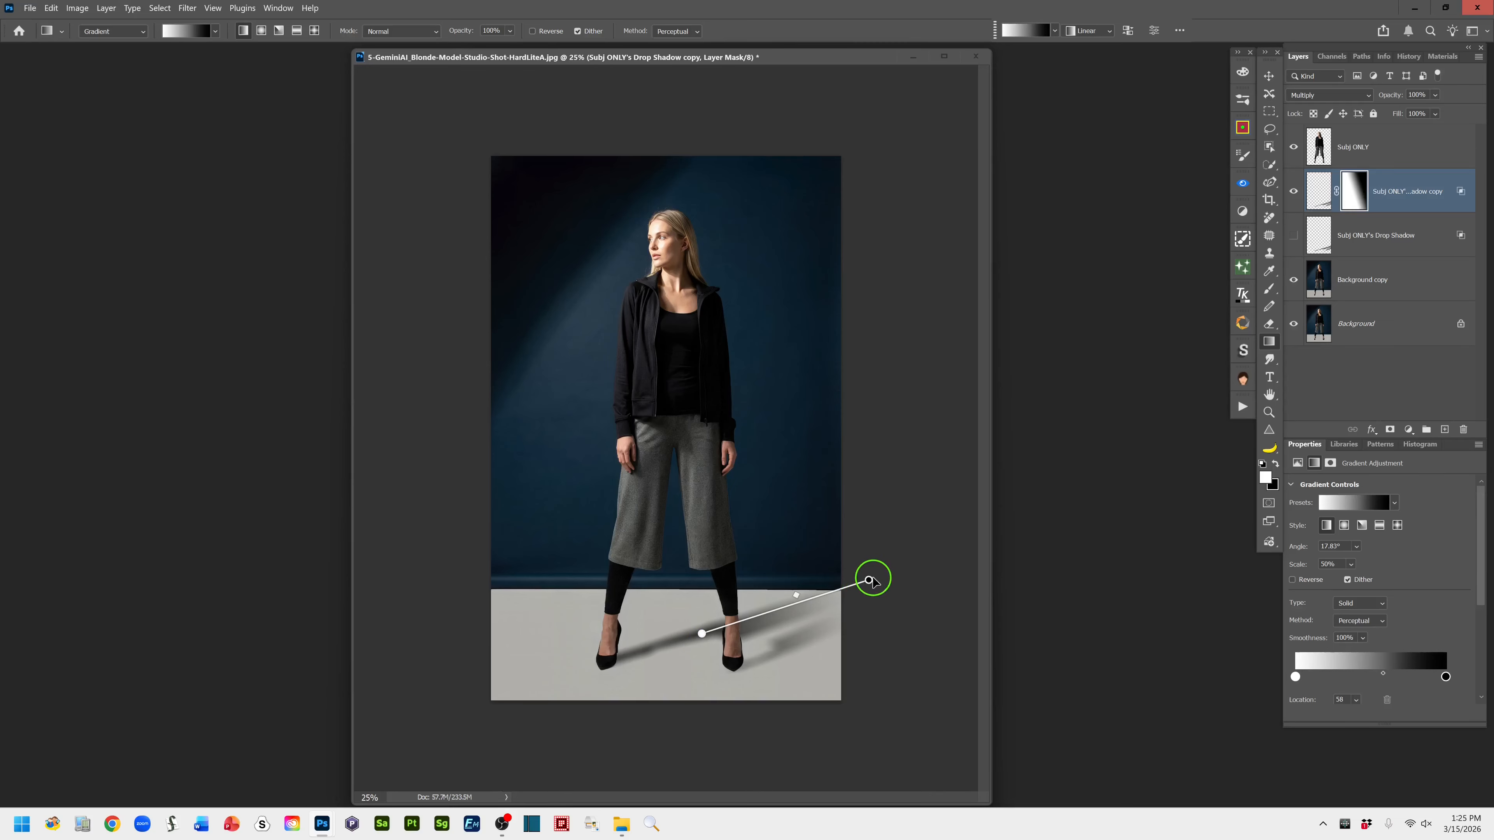
pyautogui.moveTo(868, 580); pyautogui.dragTo(910, 561)
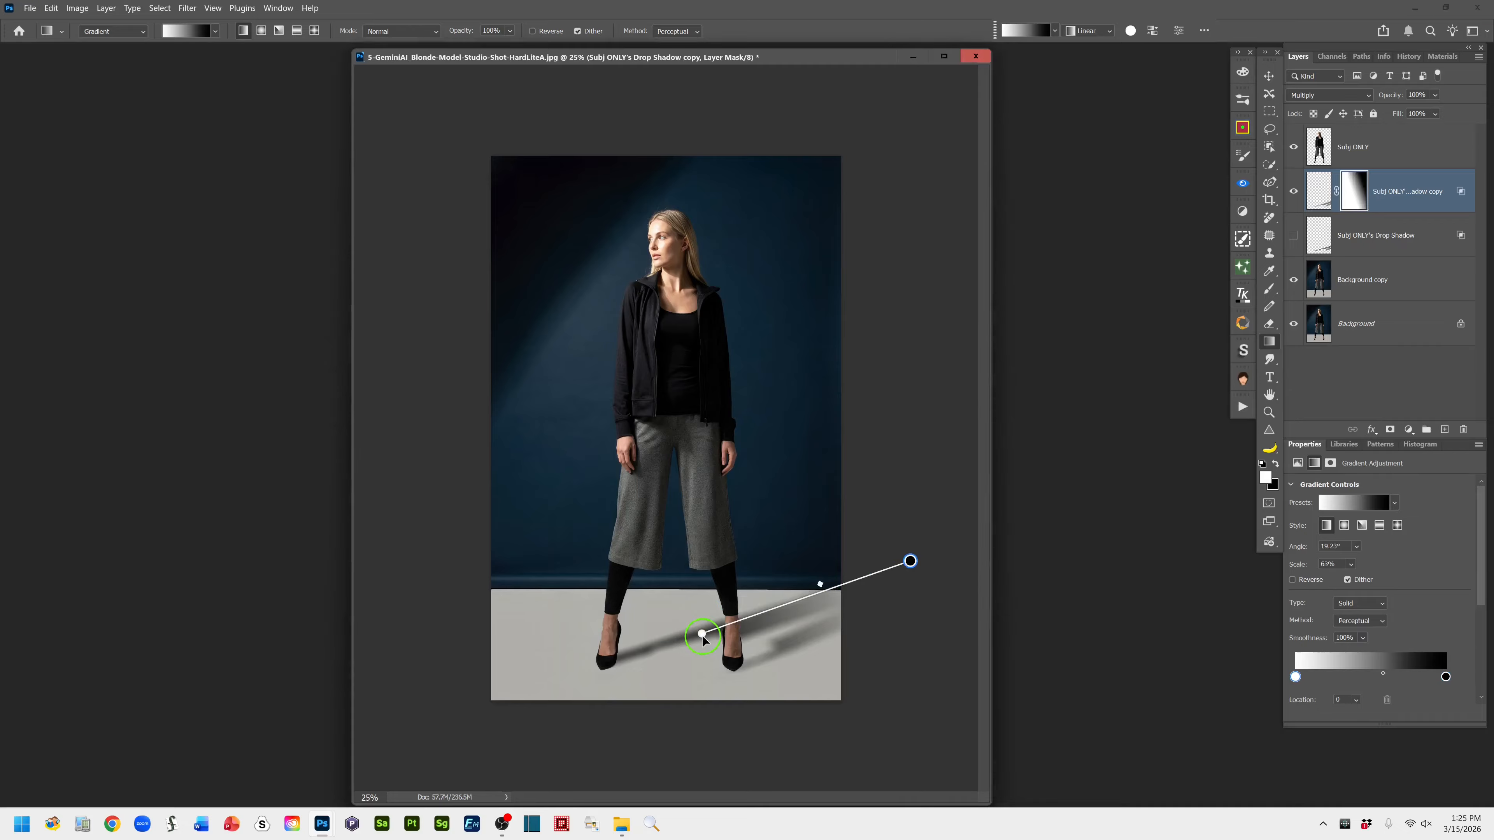
pyautogui.moveTo(698, 636)
pyautogui.mouseDown()
pyautogui.moveTo(668, 642)
pyautogui.moveTo(686, 641)
pyautogui.mouseUp()
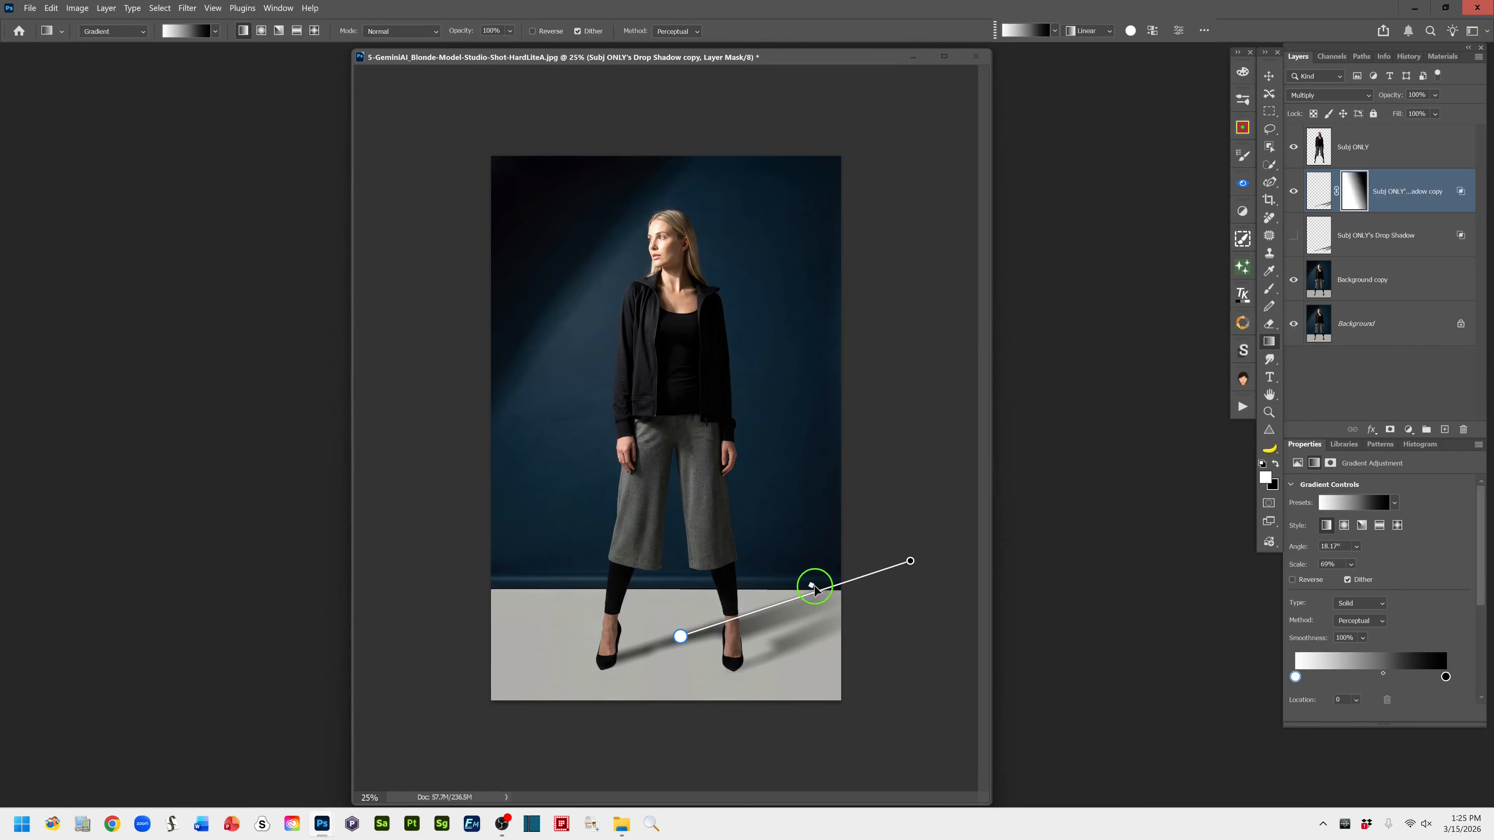
pyautogui.moveTo(812, 587)
pyautogui.mouseDown()
pyautogui.moveTo(838, 575)
pyautogui.moveTo(771, 601)
pyautogui.moveTo(808, 597)
pyautogui.mouseUp()
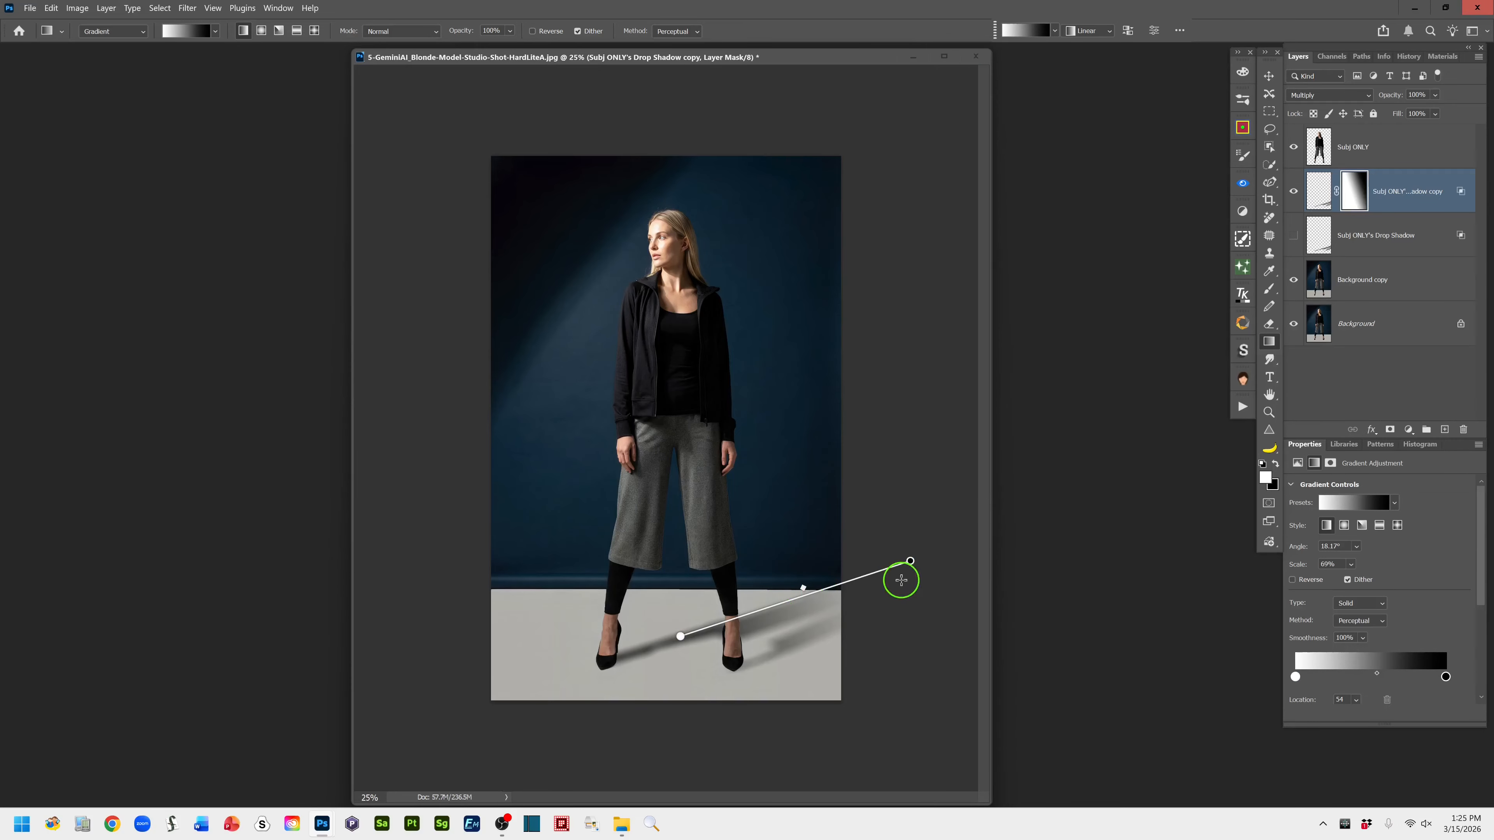
# - Delete the blurred shadow copy and show the original drop shadow layer at 88% opacity
pyautogui.click(1323, 209)
pyautogui.moveTo(1324, 209); pyautogui.dragTo(1464, 430)
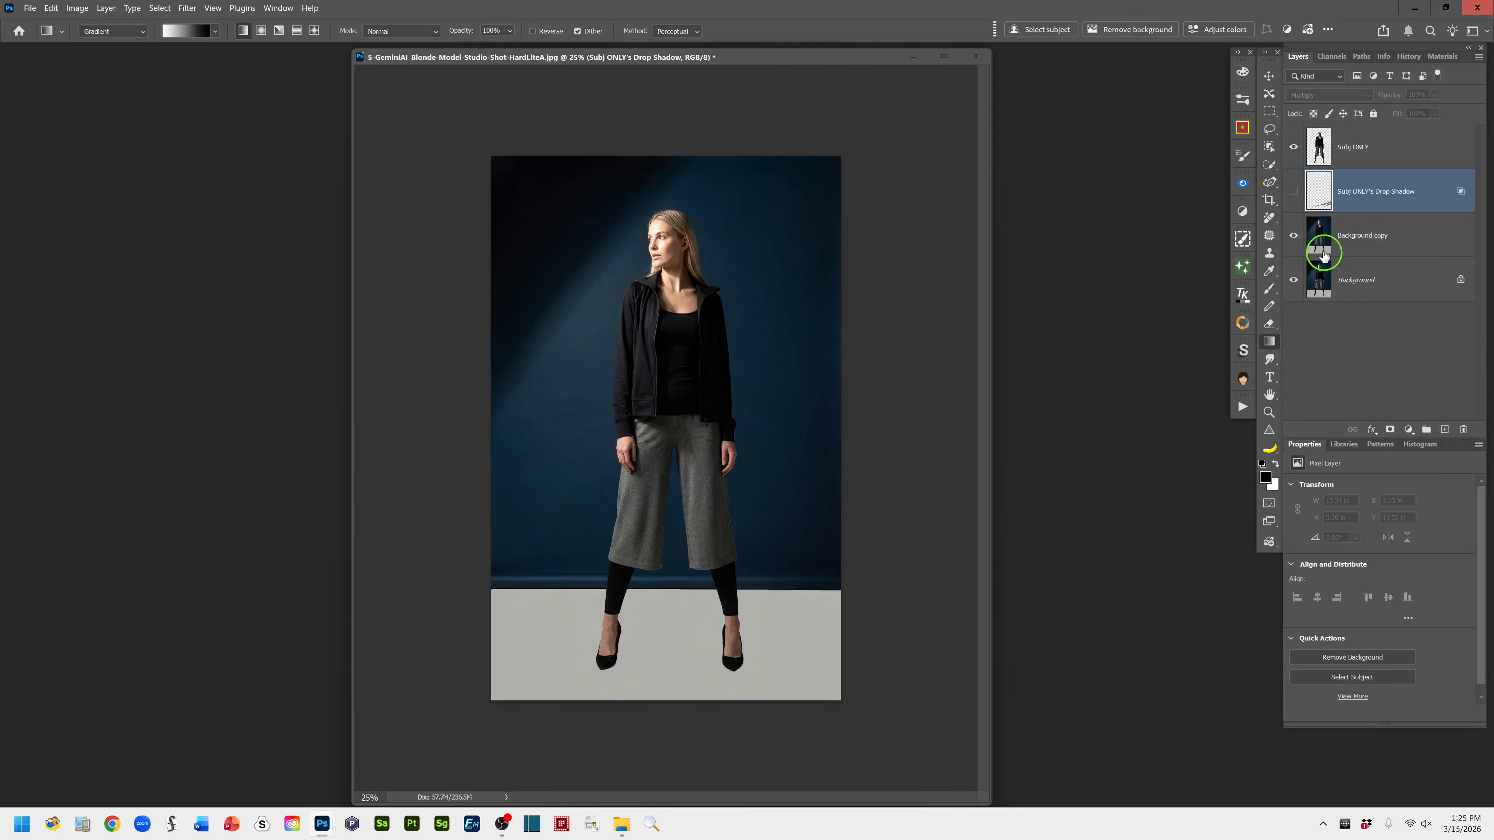
pyautogui.click(1294, 192)
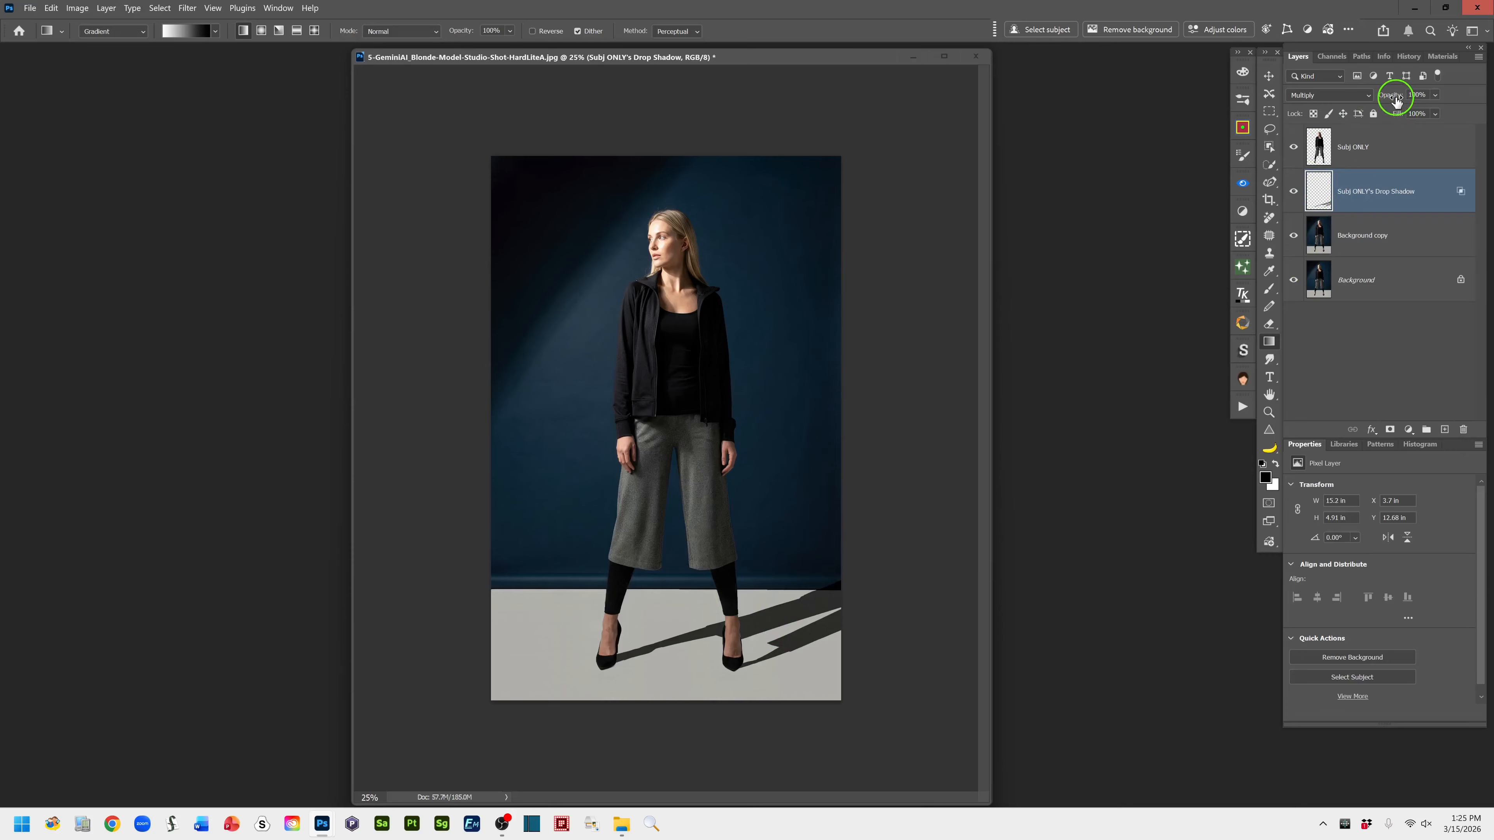
pyautogui.moveTo(1397, 97); pyautogui.dragTo(1389, 98)
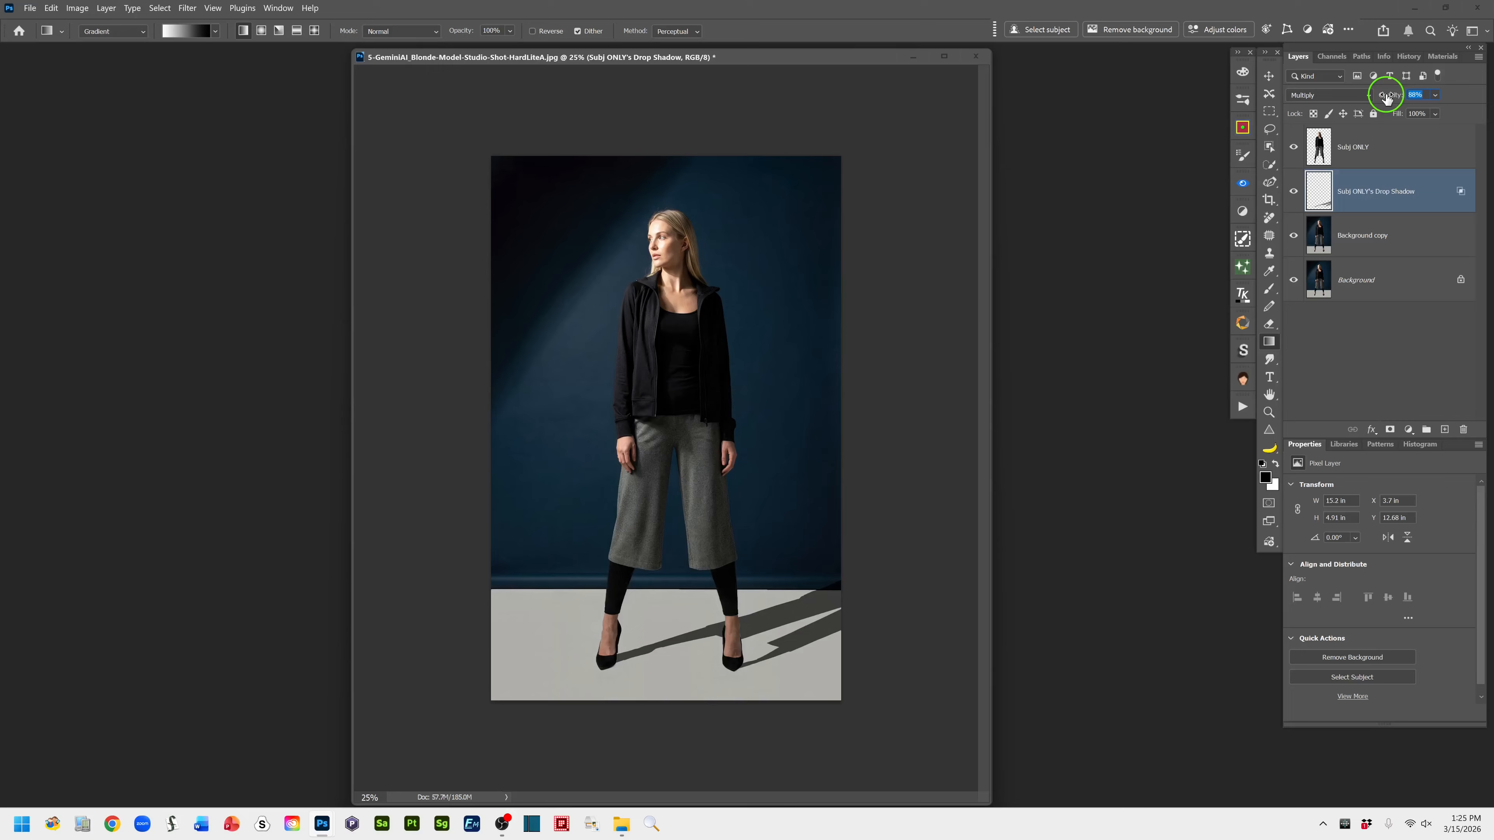
pyautogui.press('Return')
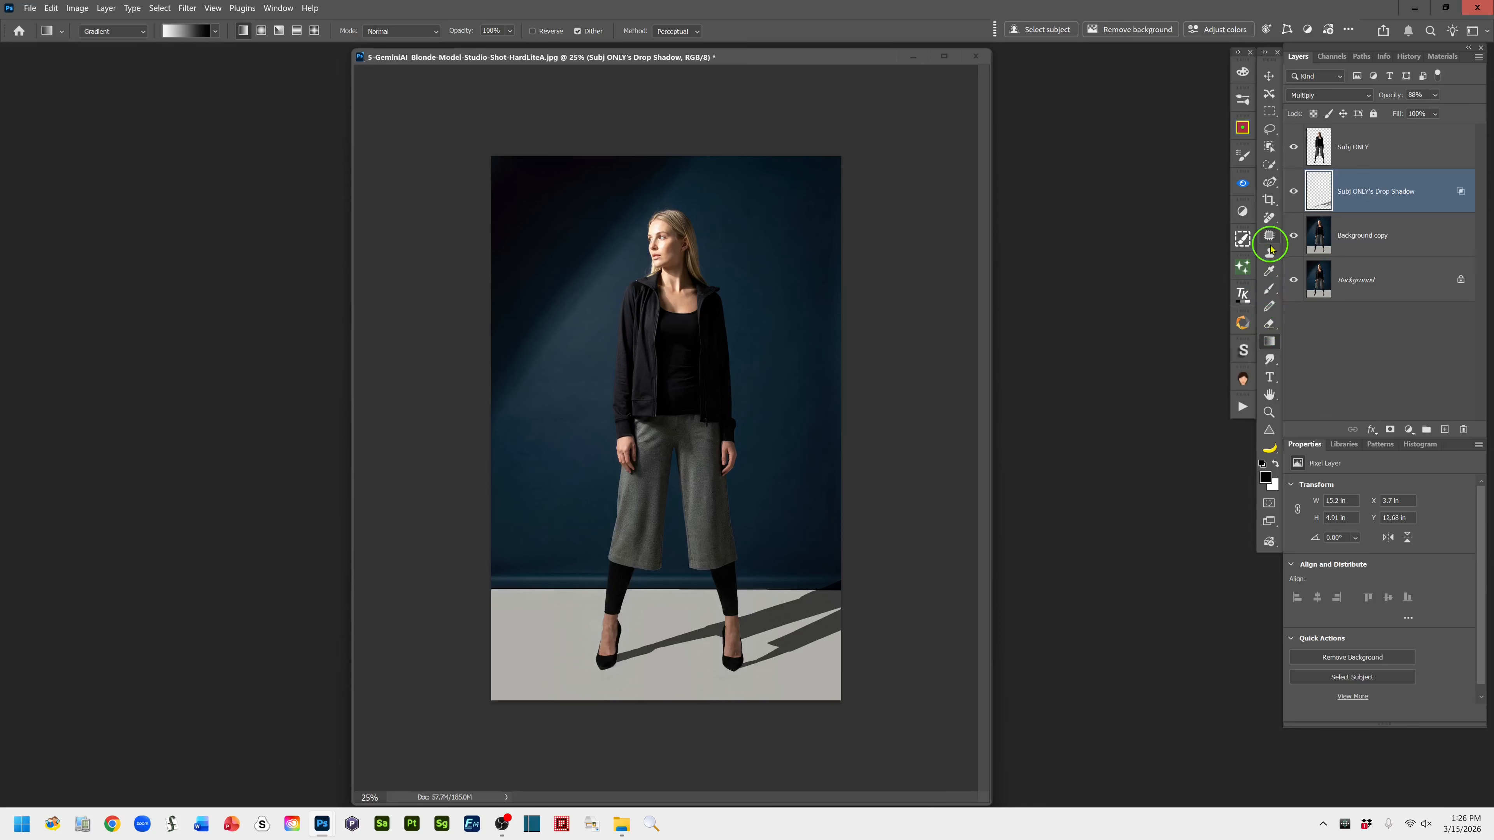
# - Sample a dark blue from the photo and add a Solid Color fill layer of #0c1b28 above the drop shadow
pyautogui.click(1269, 271)
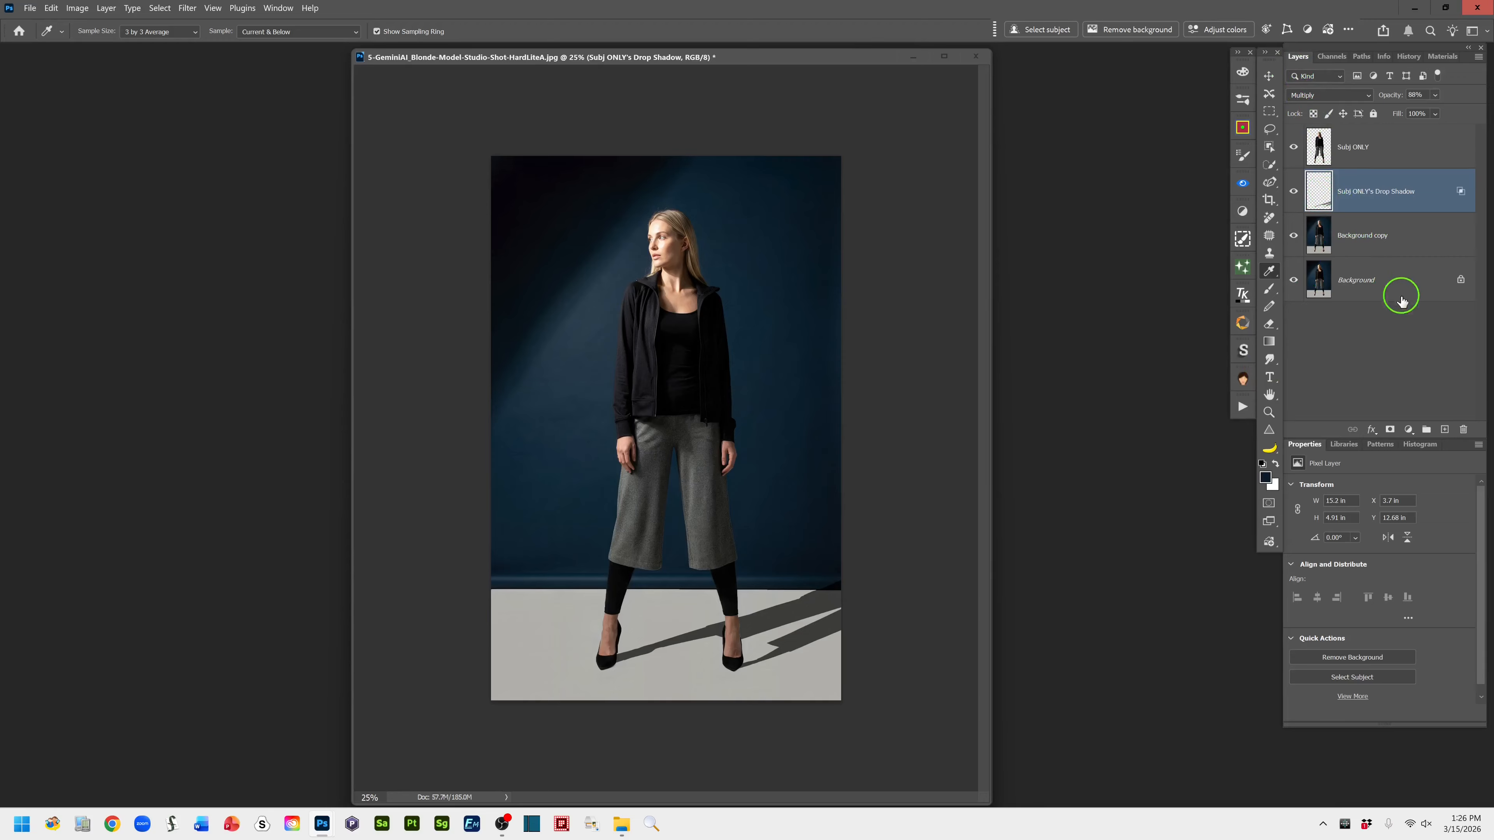
pyautogui.click(1409, 431)
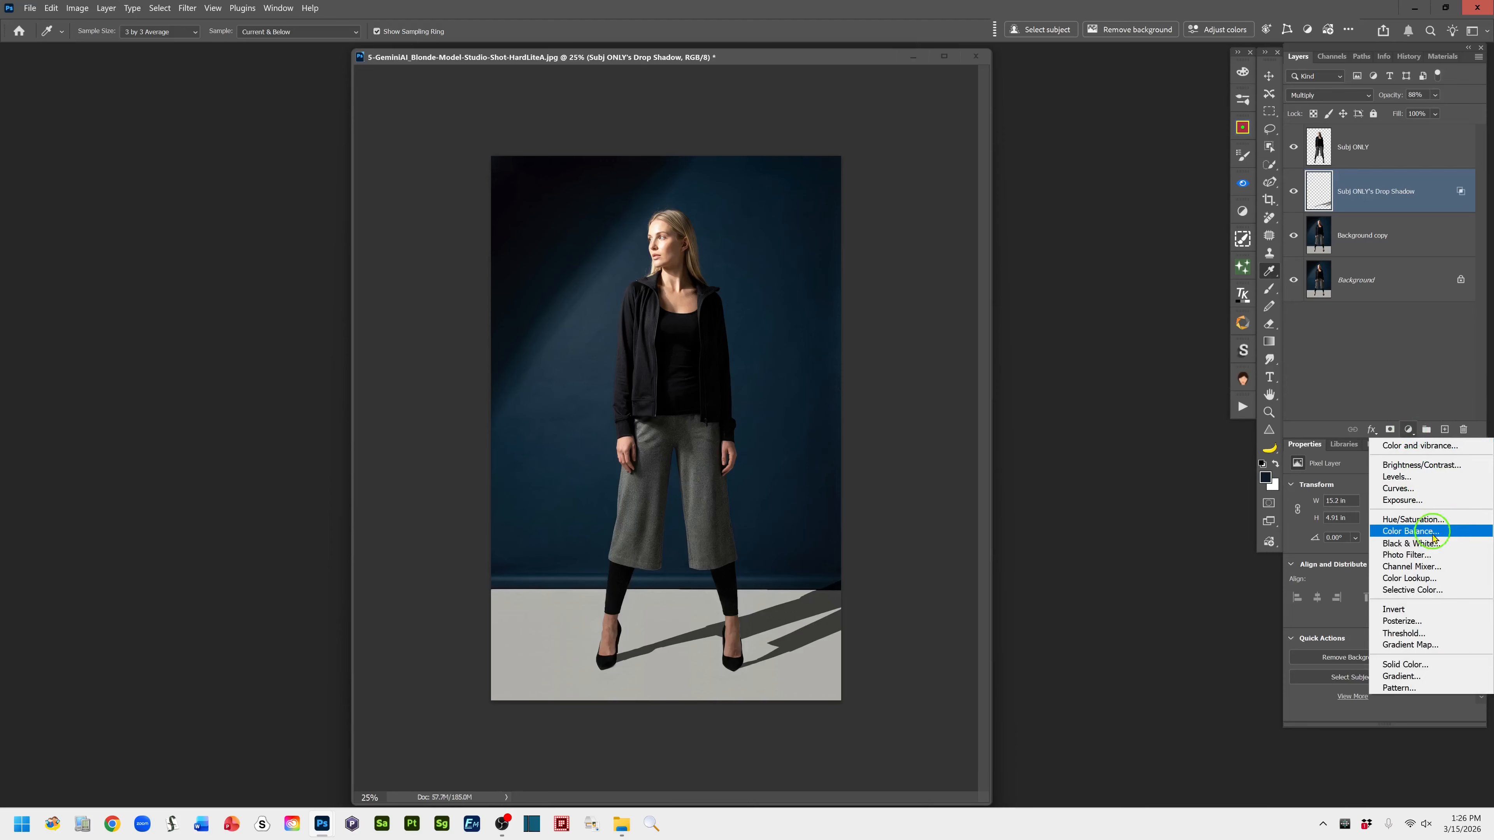
pyautogui.click(1440, 666)
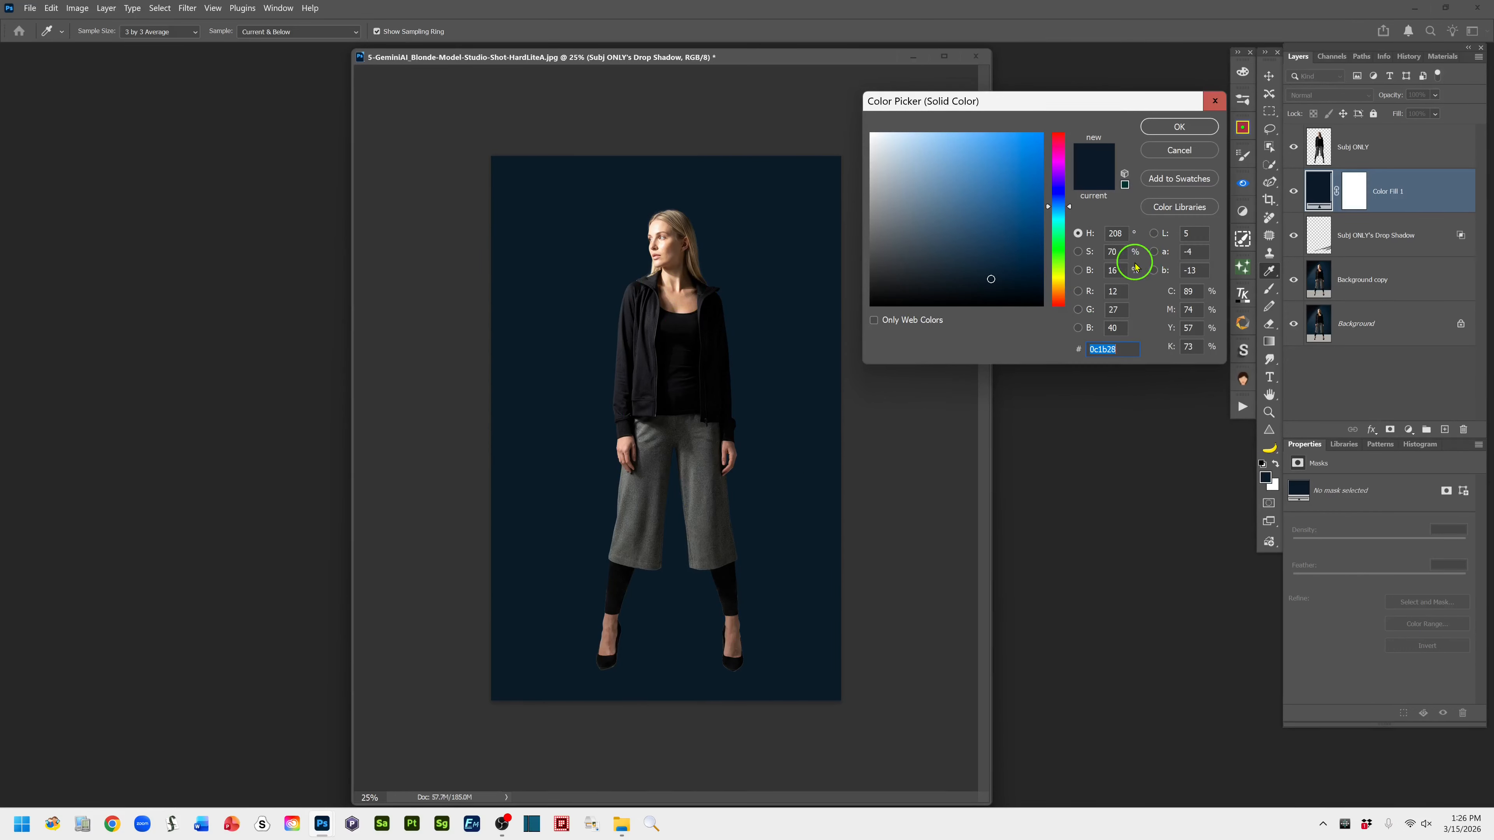
pyautogui.click(1174, 127)
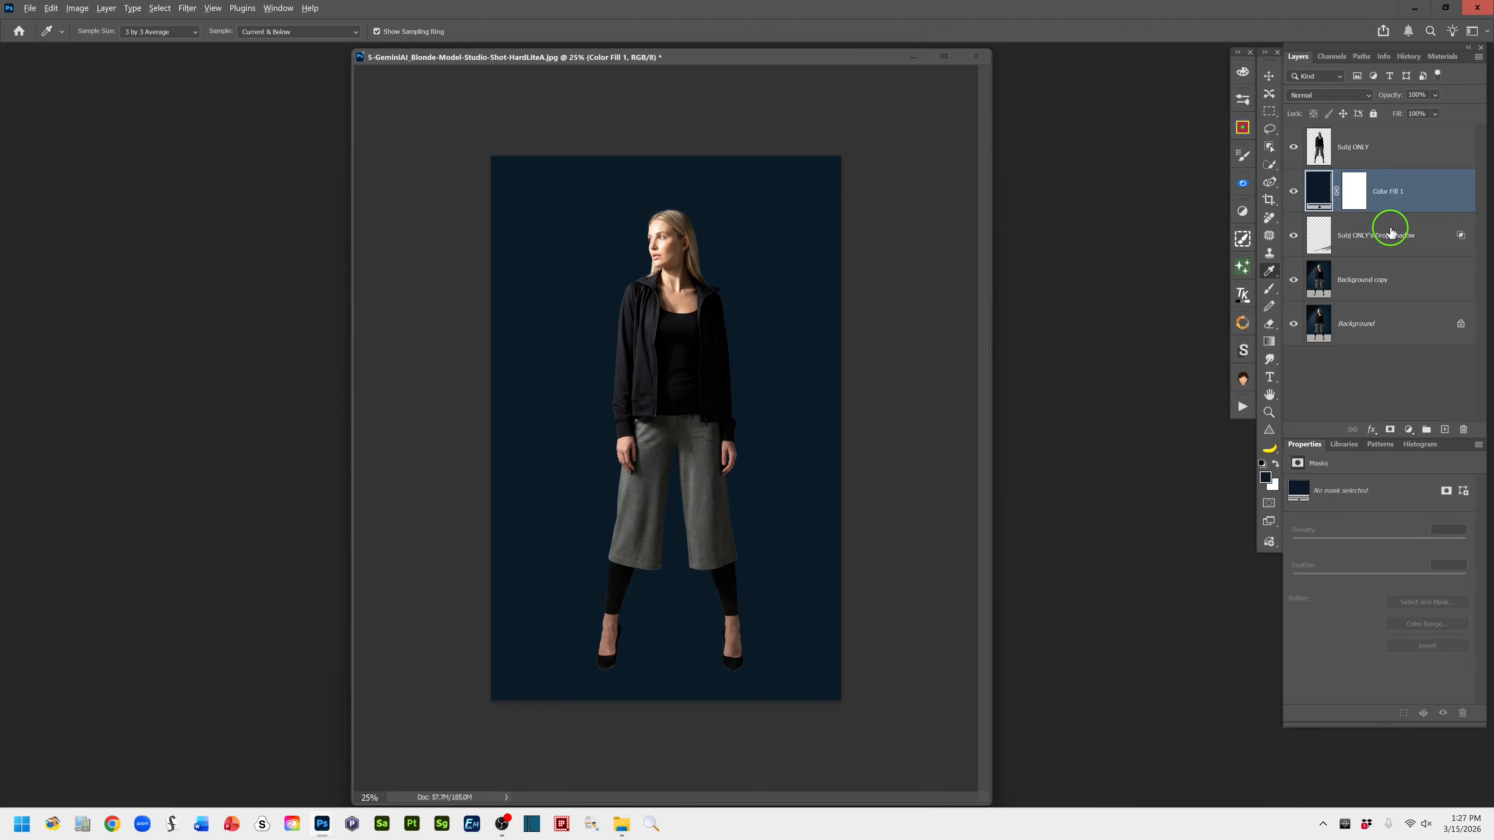
# - Clip the dark blue color fill layer to the drop shadow layer so it tints only the shadow
pyautogui.moveTo(1390, 229); pyautogui.dragTo(1391, 210)
pyautogui.keyDown('alt'); pyautogui.click(1391, 228); pyautogui.keyUp('alt')
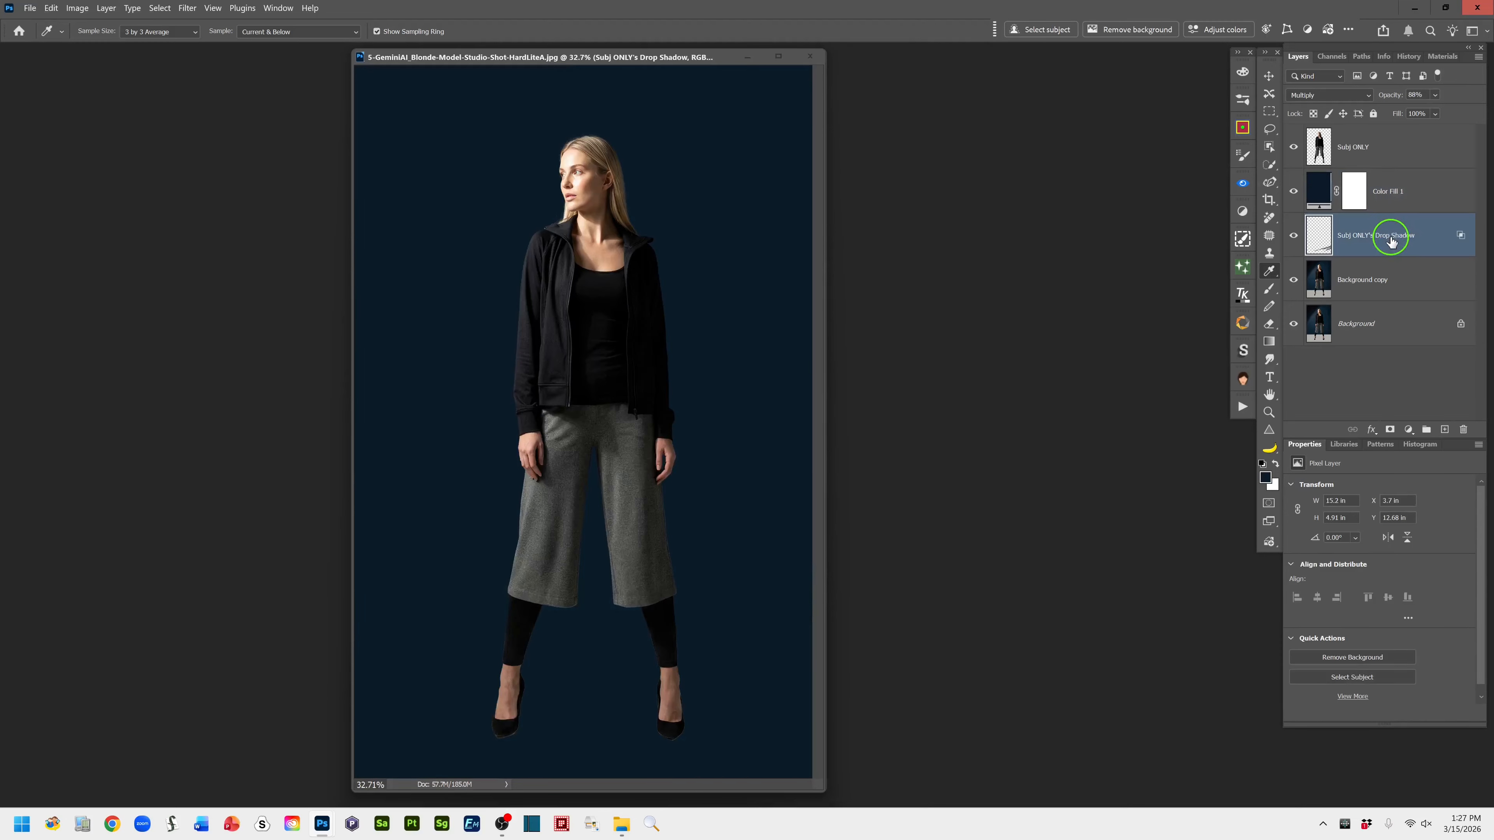
pyautogui.moveTo(1392, 241); pyautogui.dragTo(1389, 210)
pyautogui.keyDown('alt'); pyautogui.click(1388, 209); pyautogui.keyUp('alt')
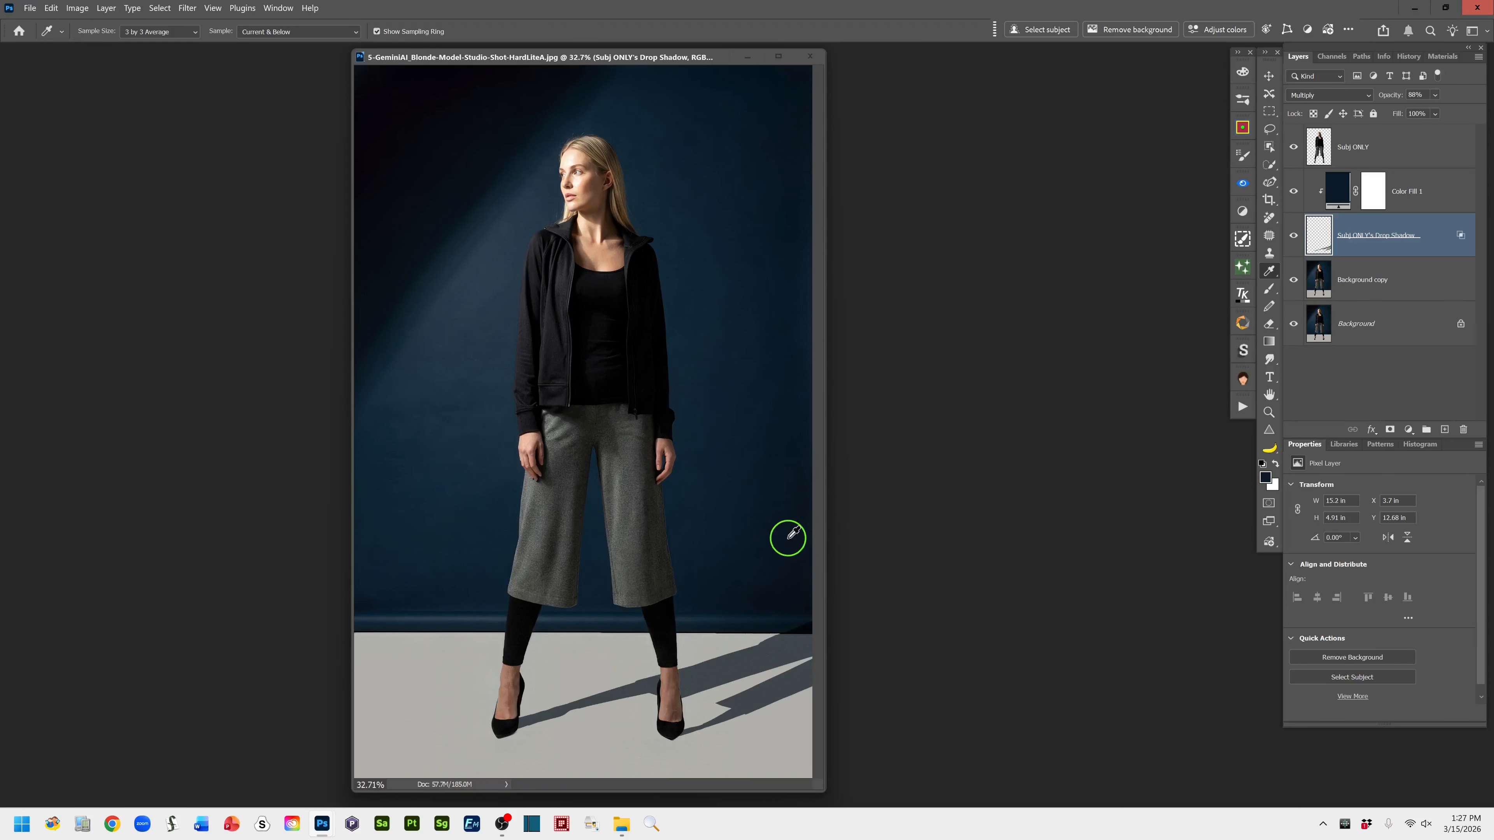
# - Compare the cast shadow with and without the clipped color fill
pyautogui.moveTo(831, 515); pyautogui.dragTo(1065, 527)
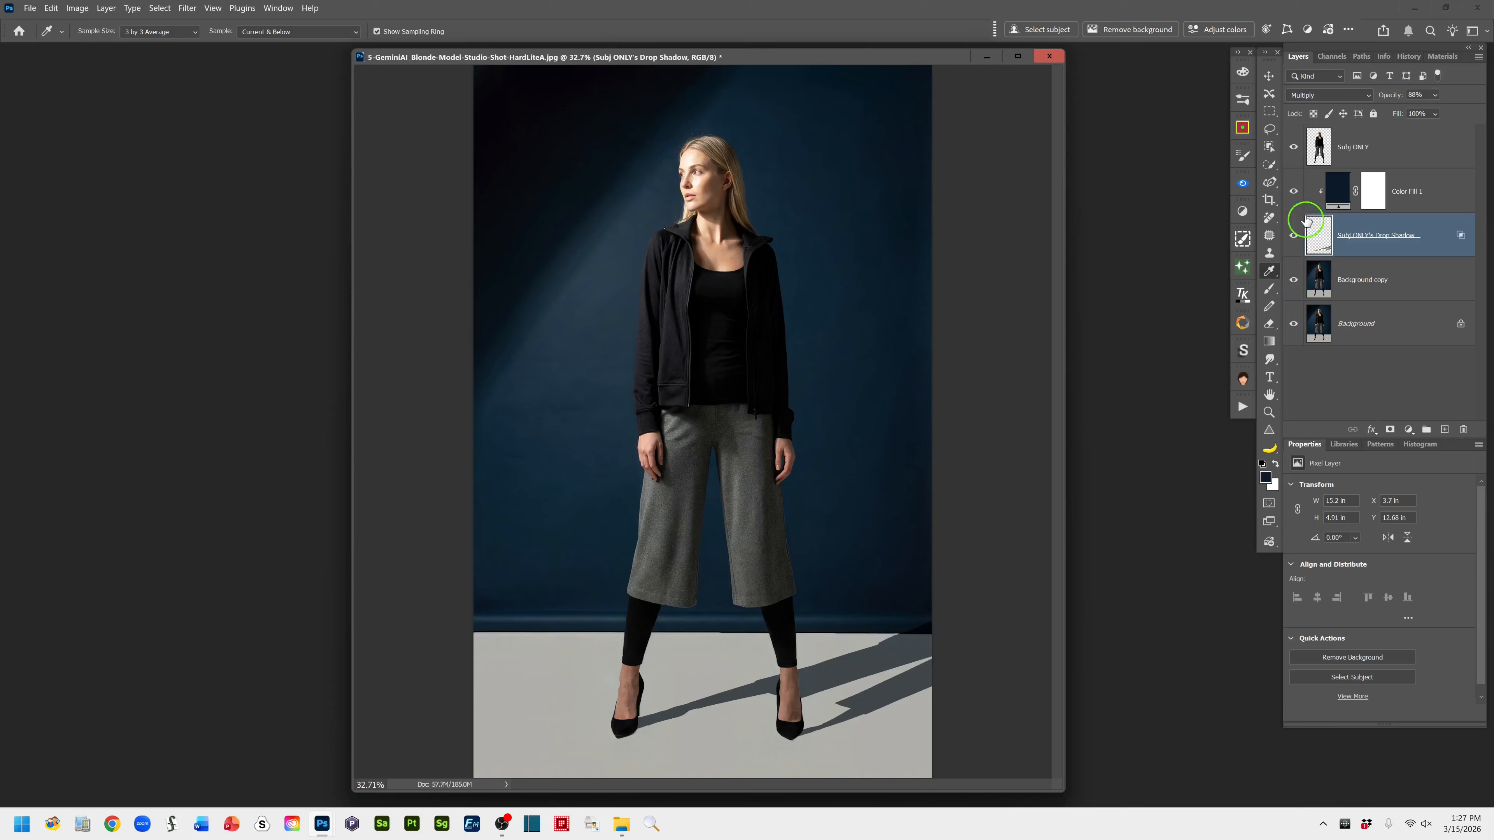
pyautogui.click(1294, 193)
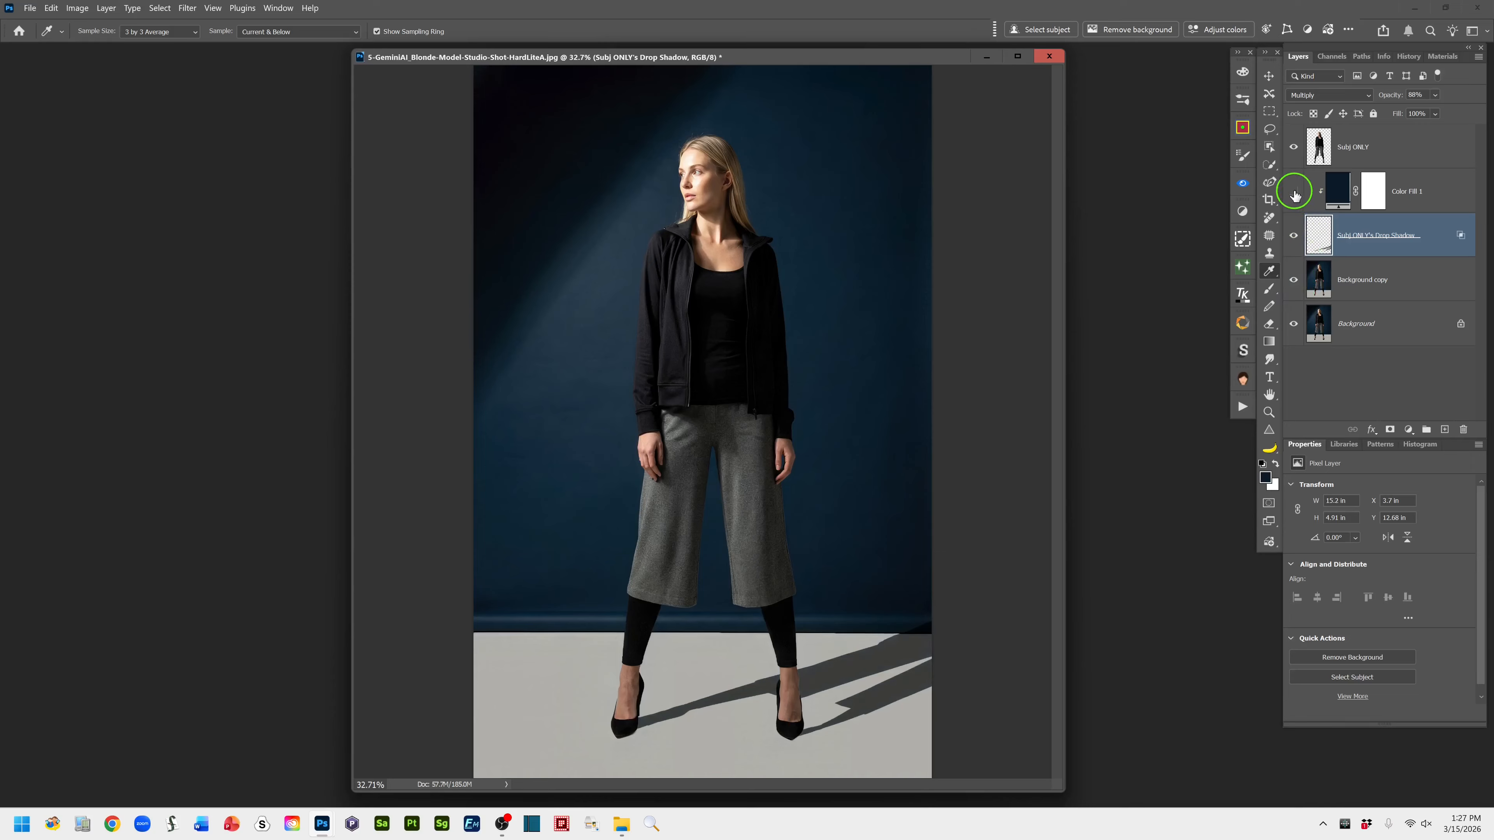
pyautogui.click(1294, 193)
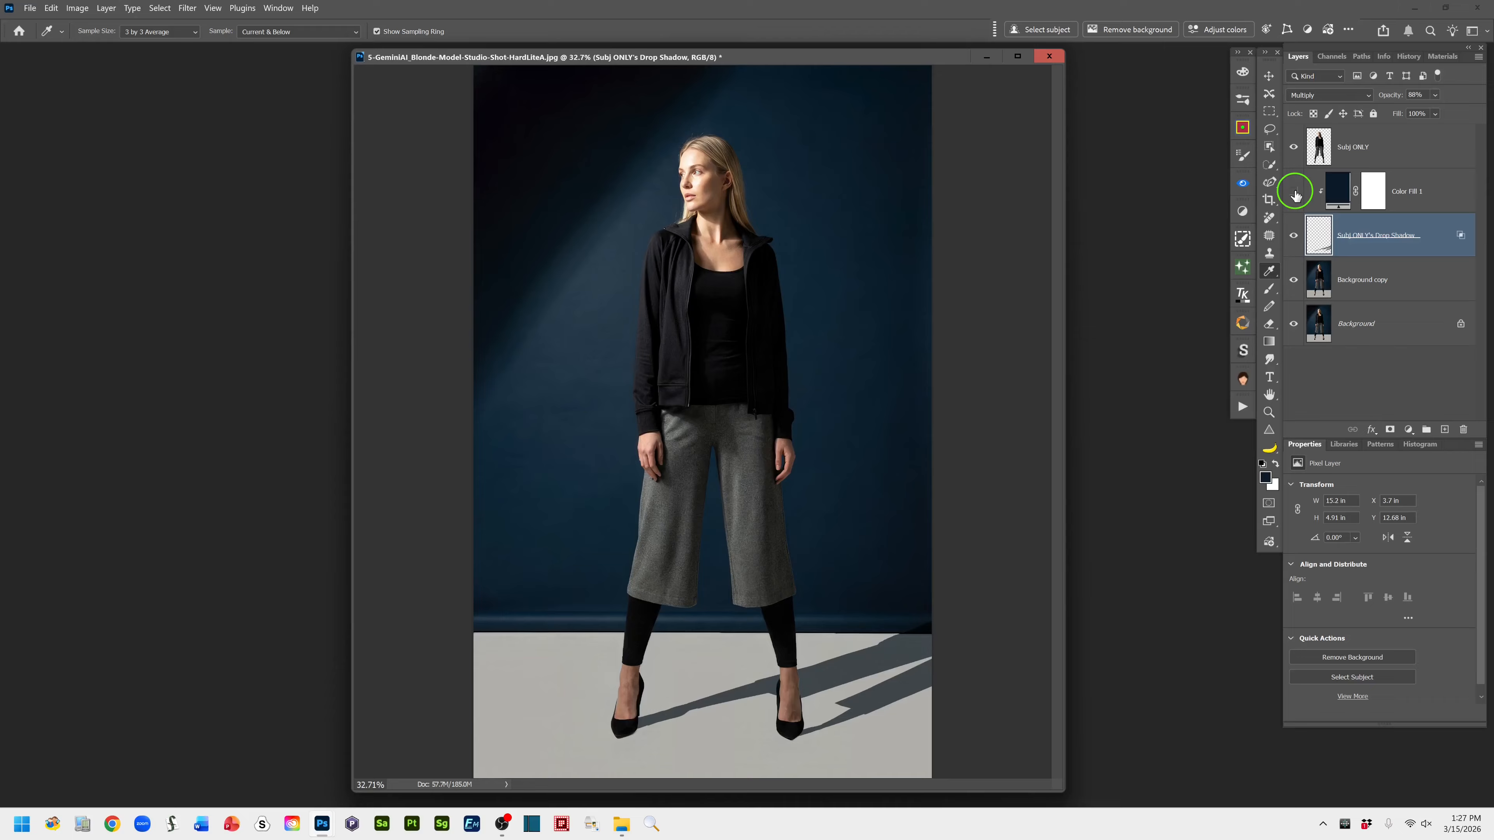
pyautogui.click(1294, 192)
pyautogui.click(1294, 192)
pyautogui.hotkey('ctrl', '-')
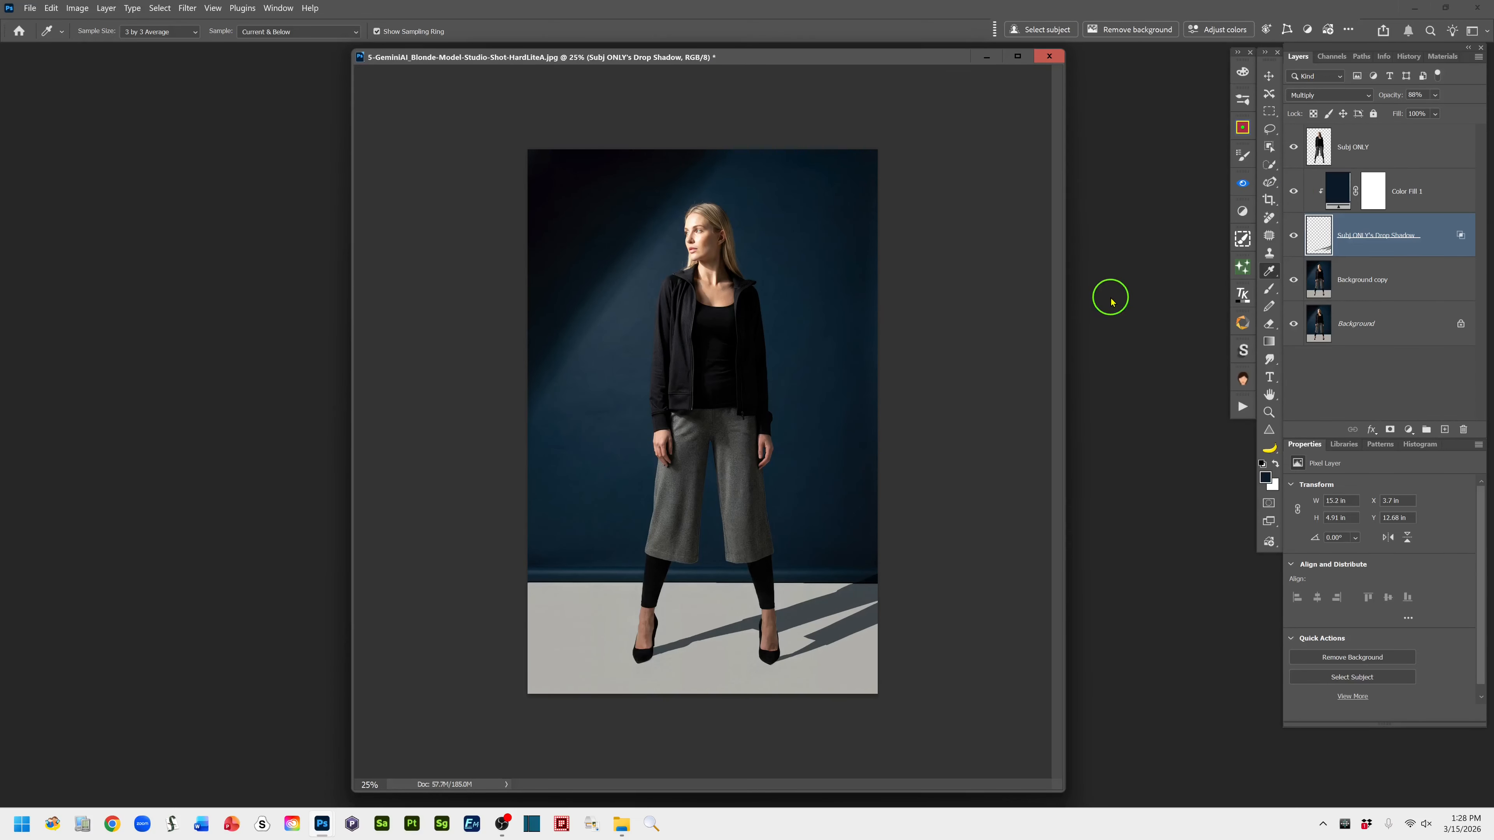
# - Create a layer named Shadow contact pt directly beneath the subject cutout and set its blending mode to Multiply
pyautogui.click(1271, 131)
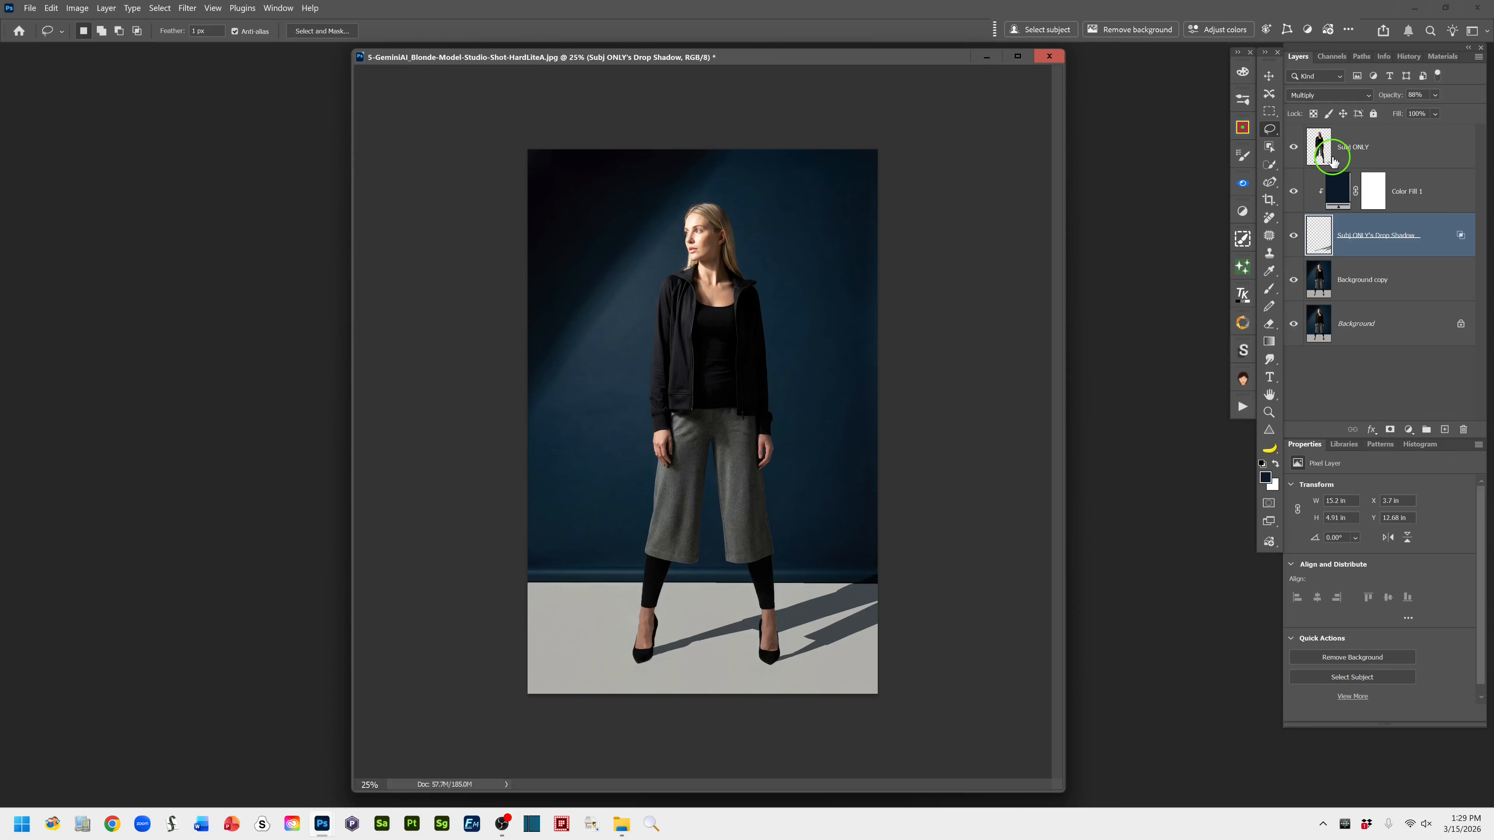
pyautogui.click(1404, 151)
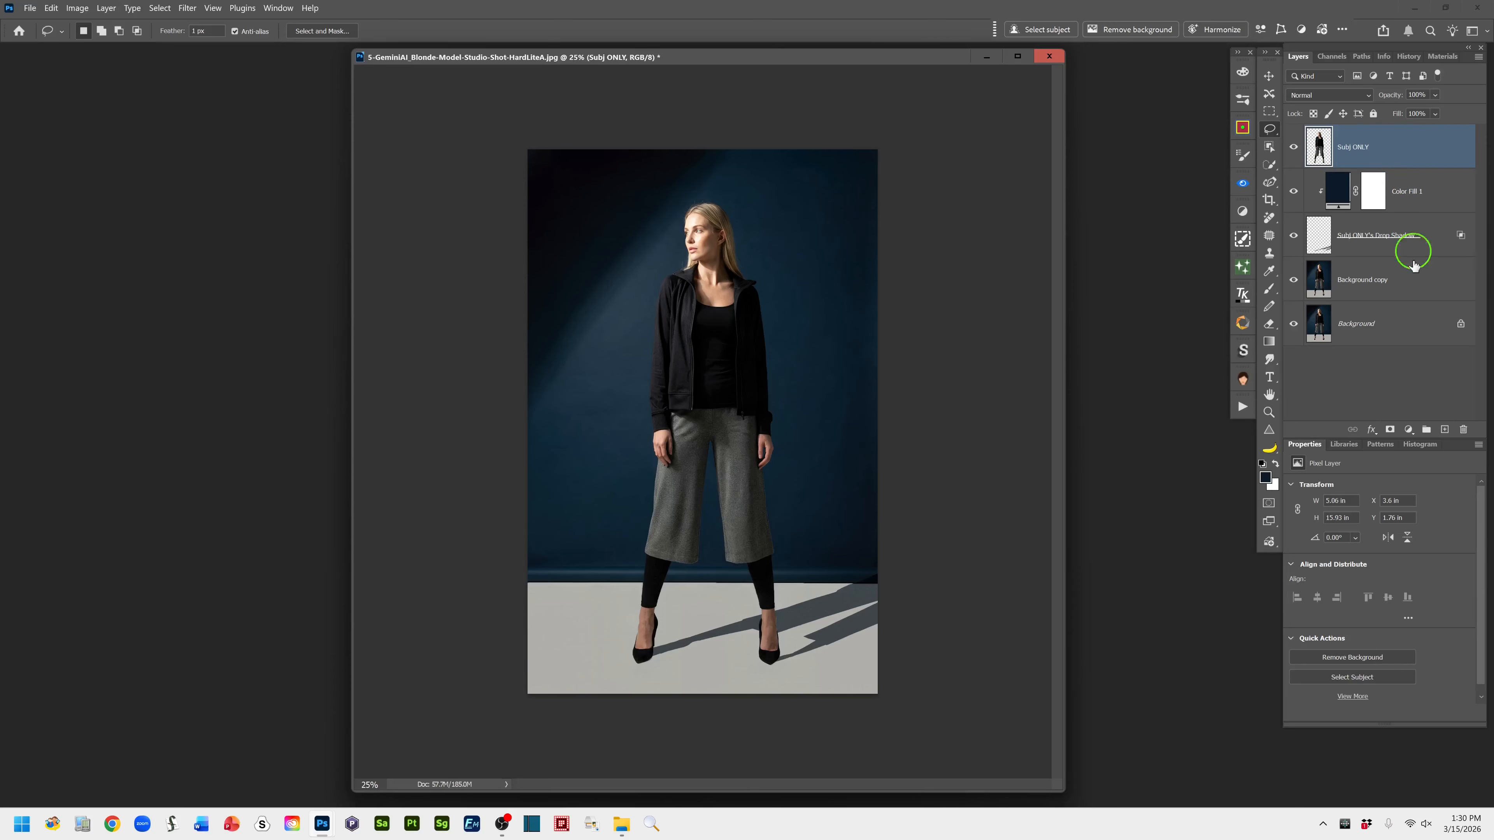
pyautogui.keyDown('ctrl'); pyautogui.click(1446, 431); pyautogui.keyUp('ctrl')
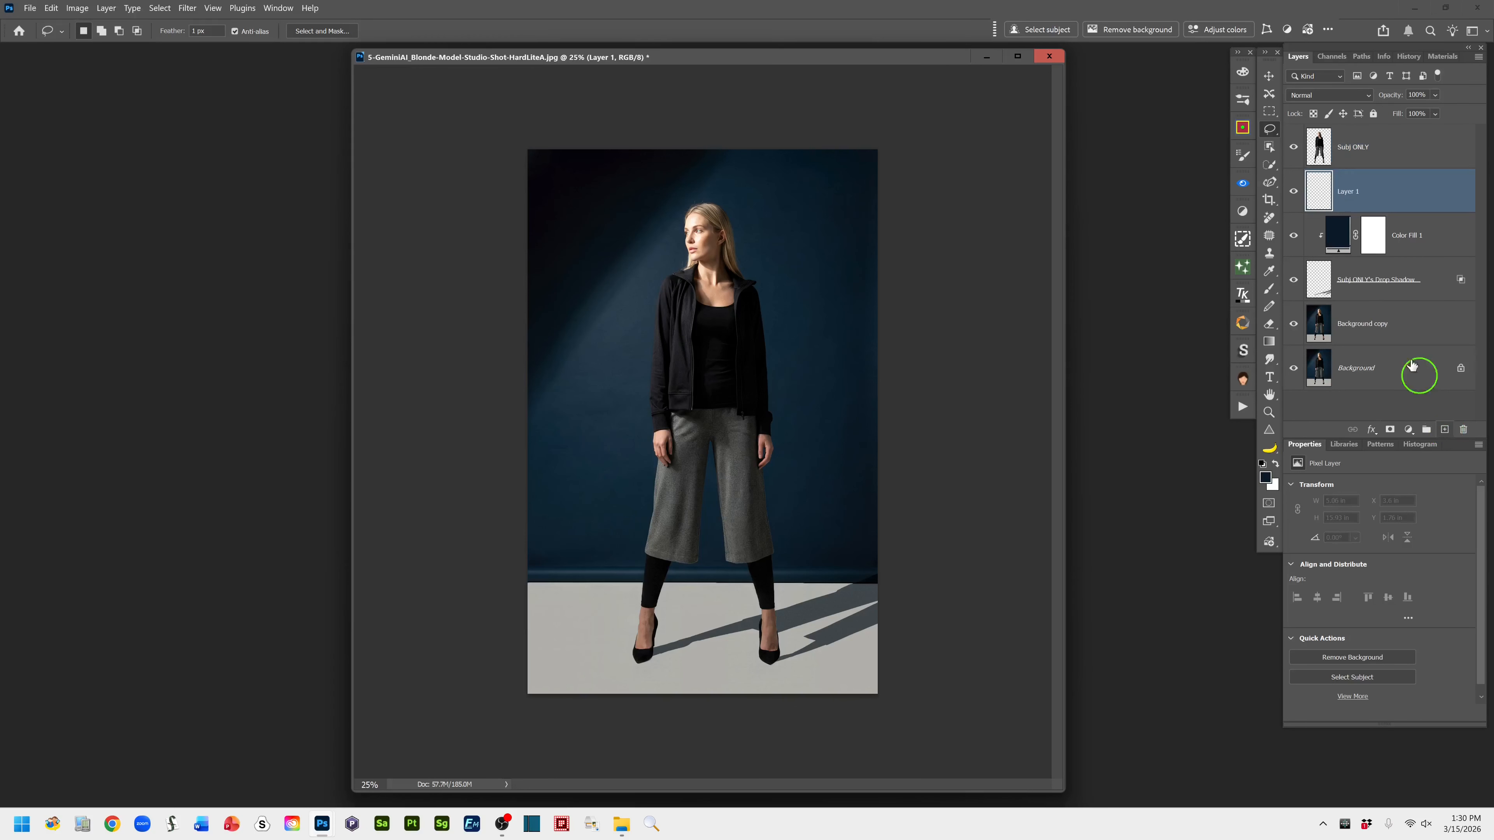
pyautogui.doubleClick(1343, 192)
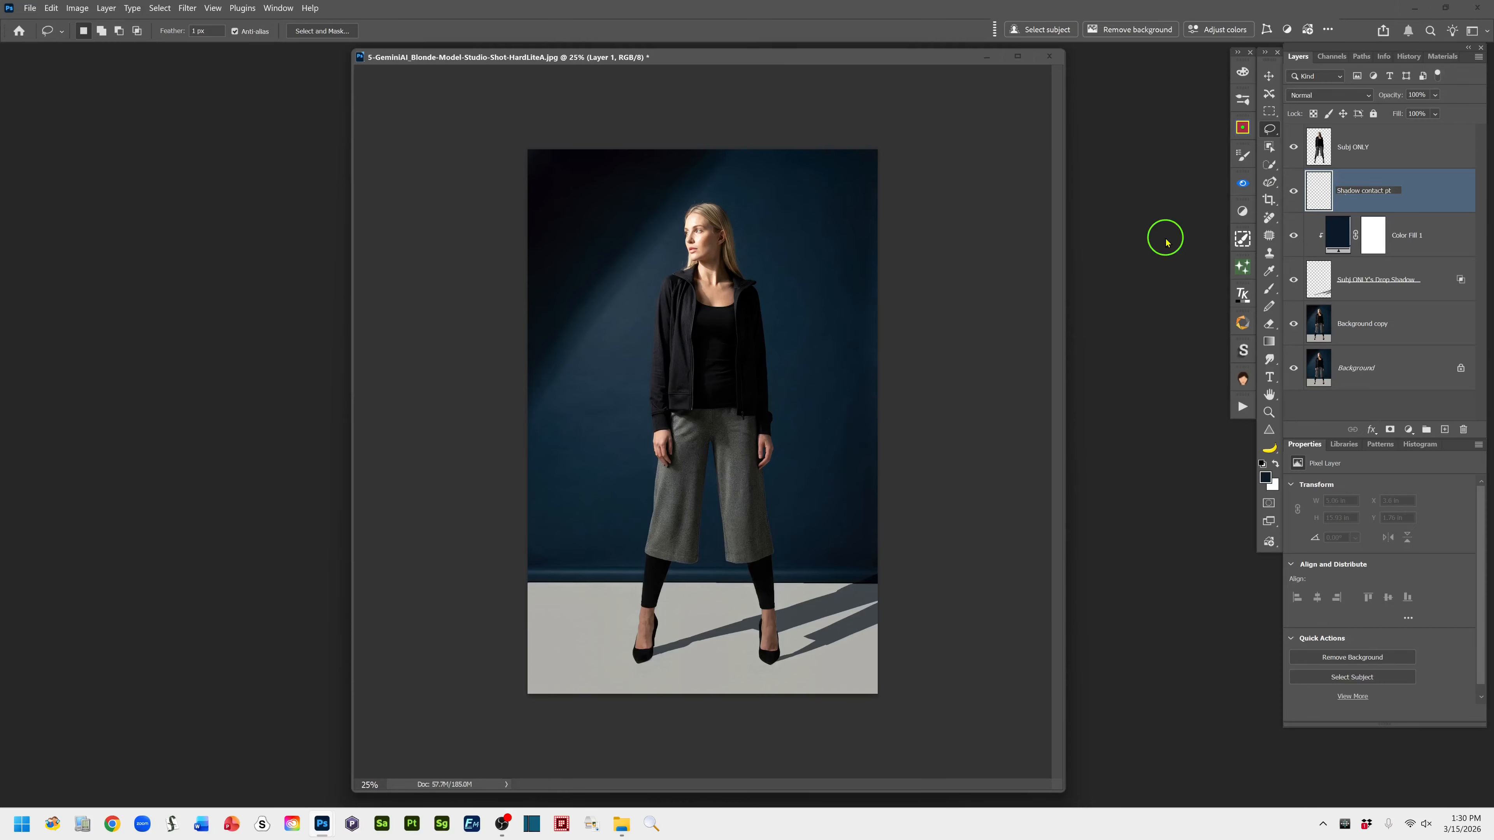
pyautogui.click(1437, 191)
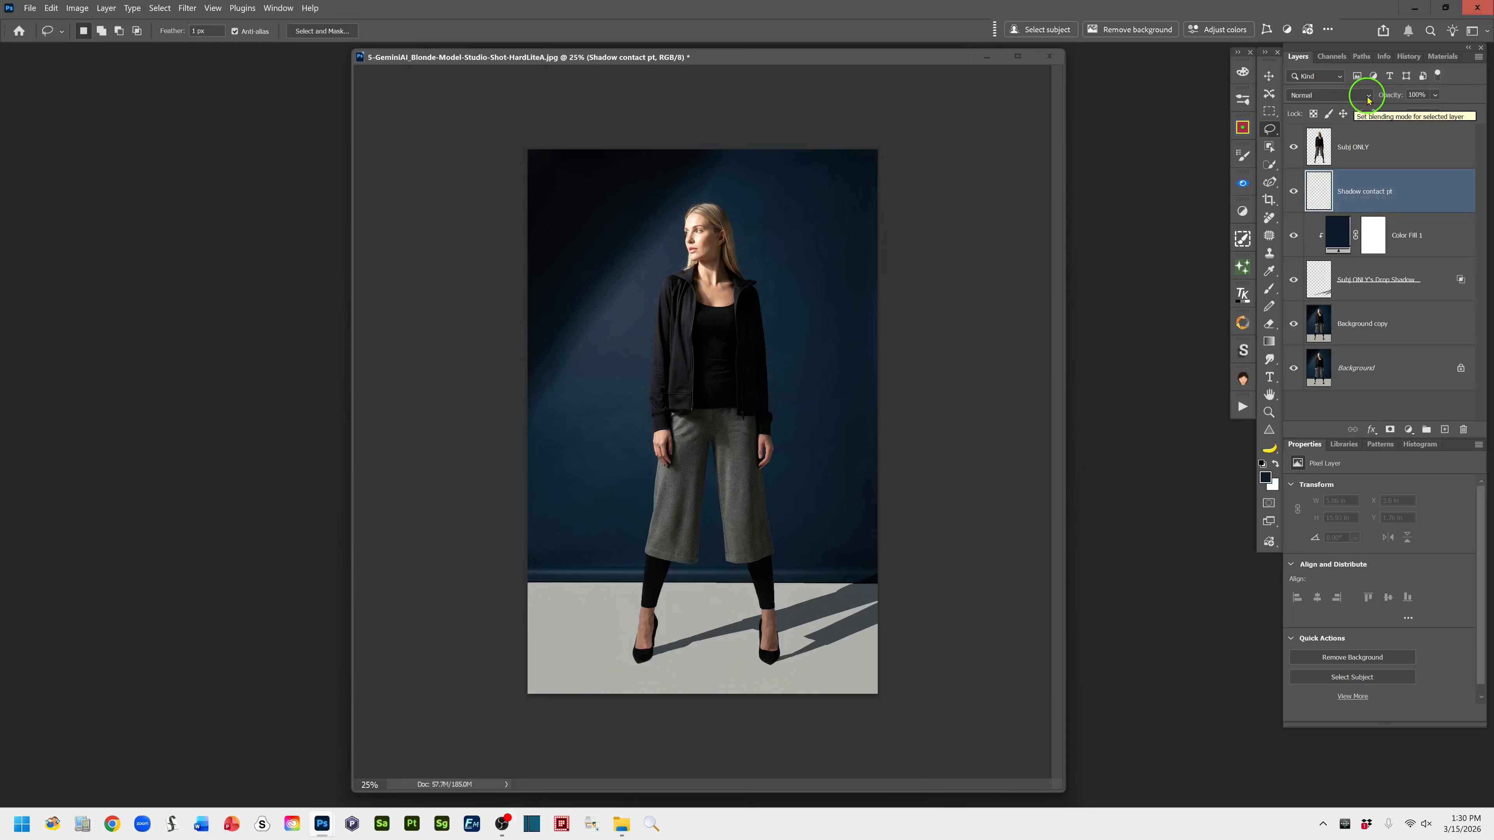
pyautogui.click(1341, 95)
pyautogui.click(1302, 154)
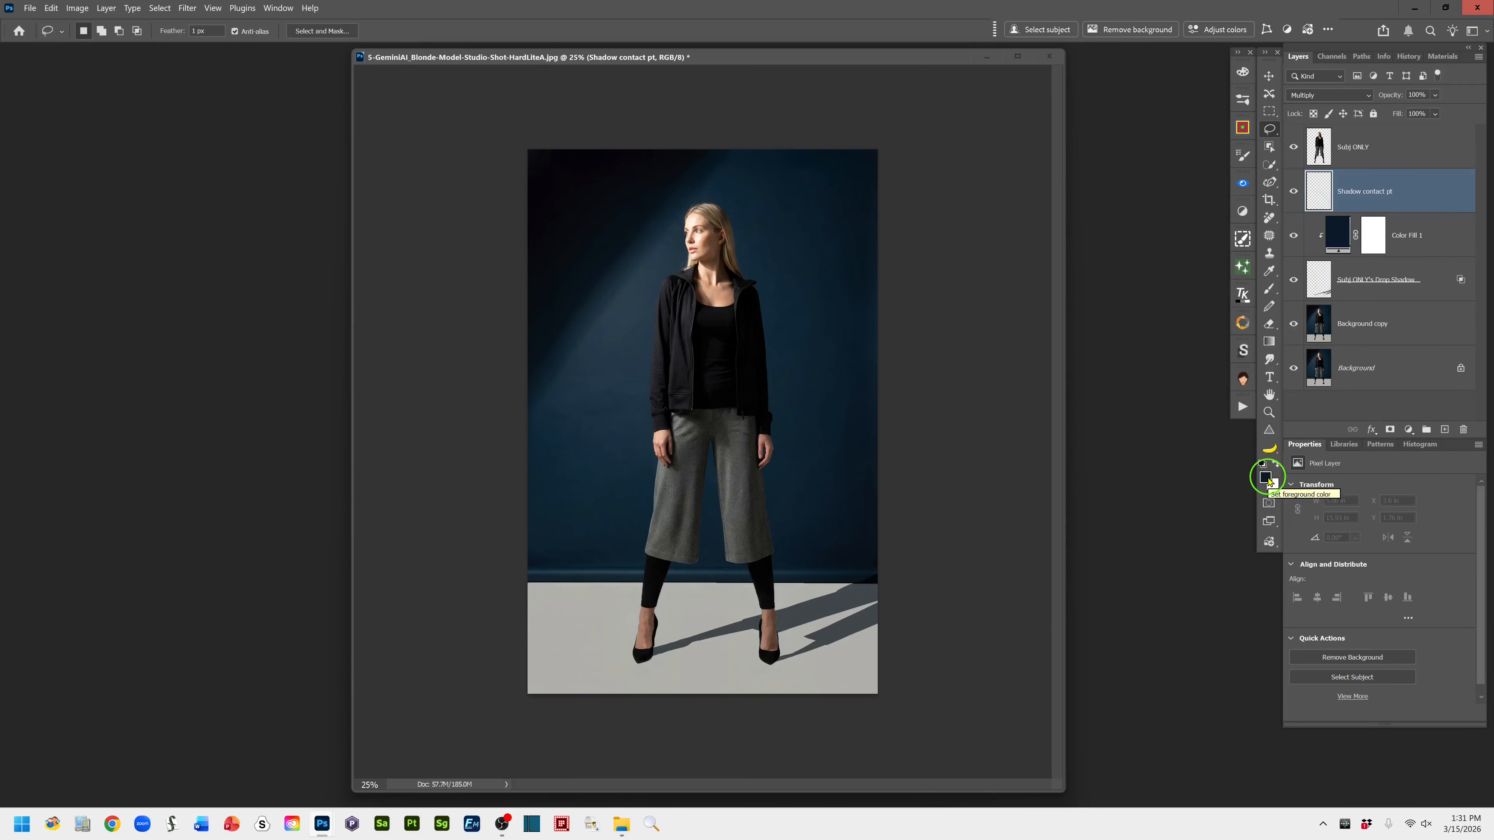
# - Switch to the Brush tool and raise the soft round brush's hardness well above 0%
pyautogui.click(1269, 289)
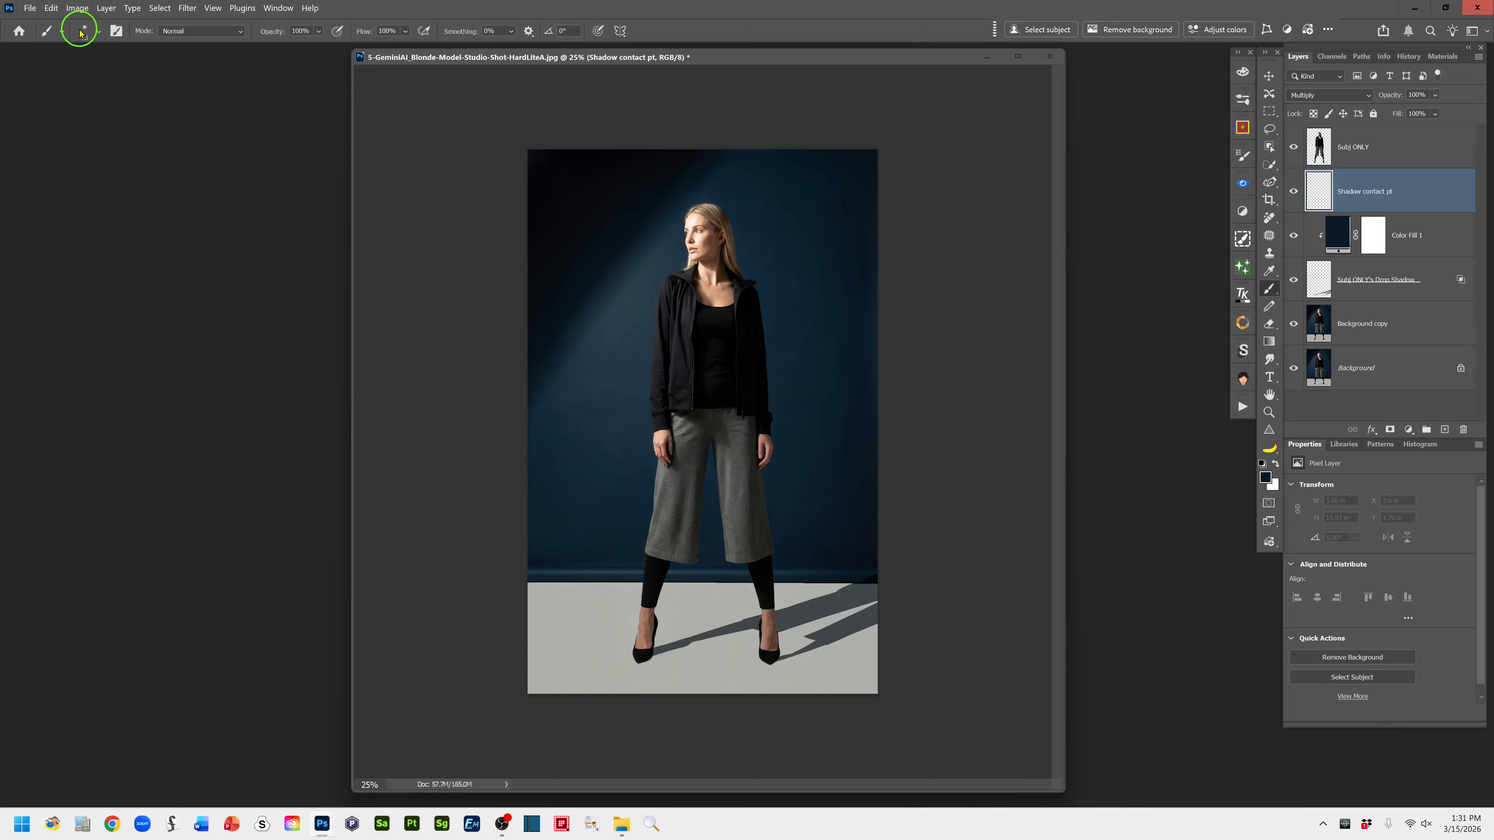
pyautogui.click(99, 34)
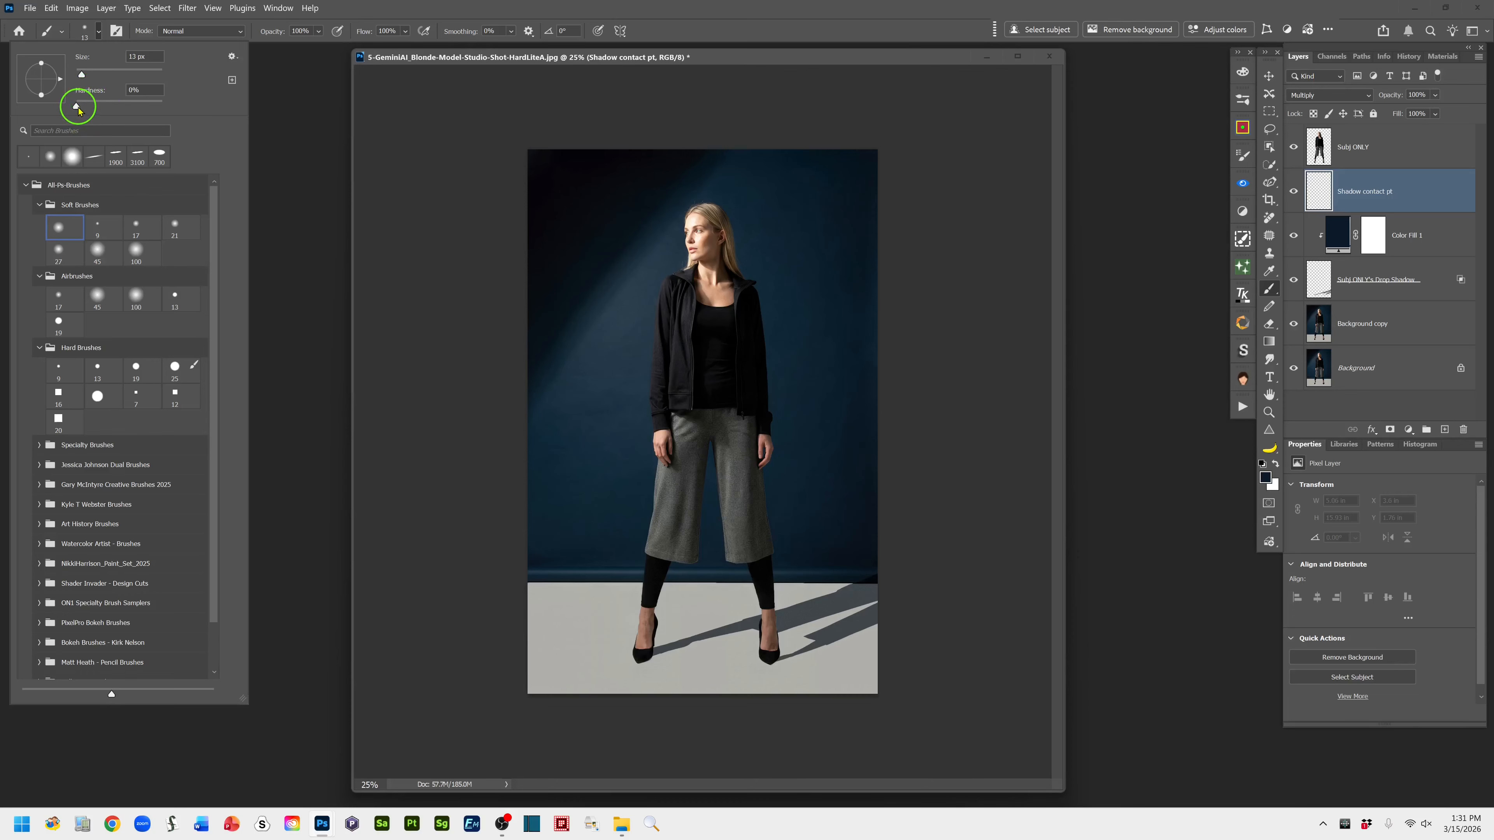
pyautogui.moveTo(77, 108); pyautogui.dragTo(134, 102)
pyautogui.click(700, 37)
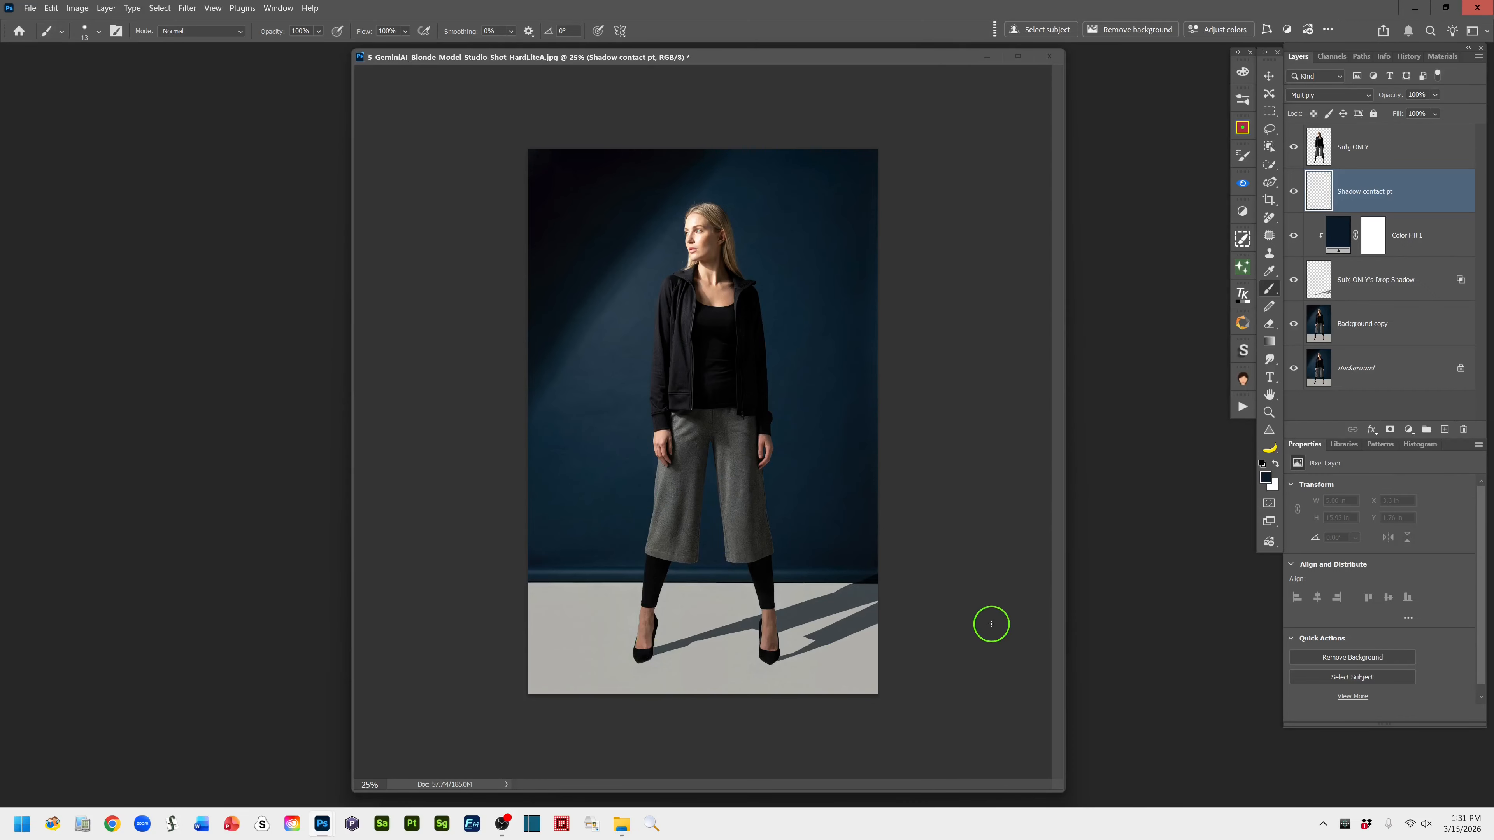
# - Paint a thin contact shadow with a slightly larger brush along the sole of the shoe where the longer shadow begins
pyautogui.hotkey('ctrl', '+')
pyautogui.hotkey('ctrl', '+')
pyautogui.hotkey('ctrl', '+')
pyautogui.hotkey('ctrl', '+')
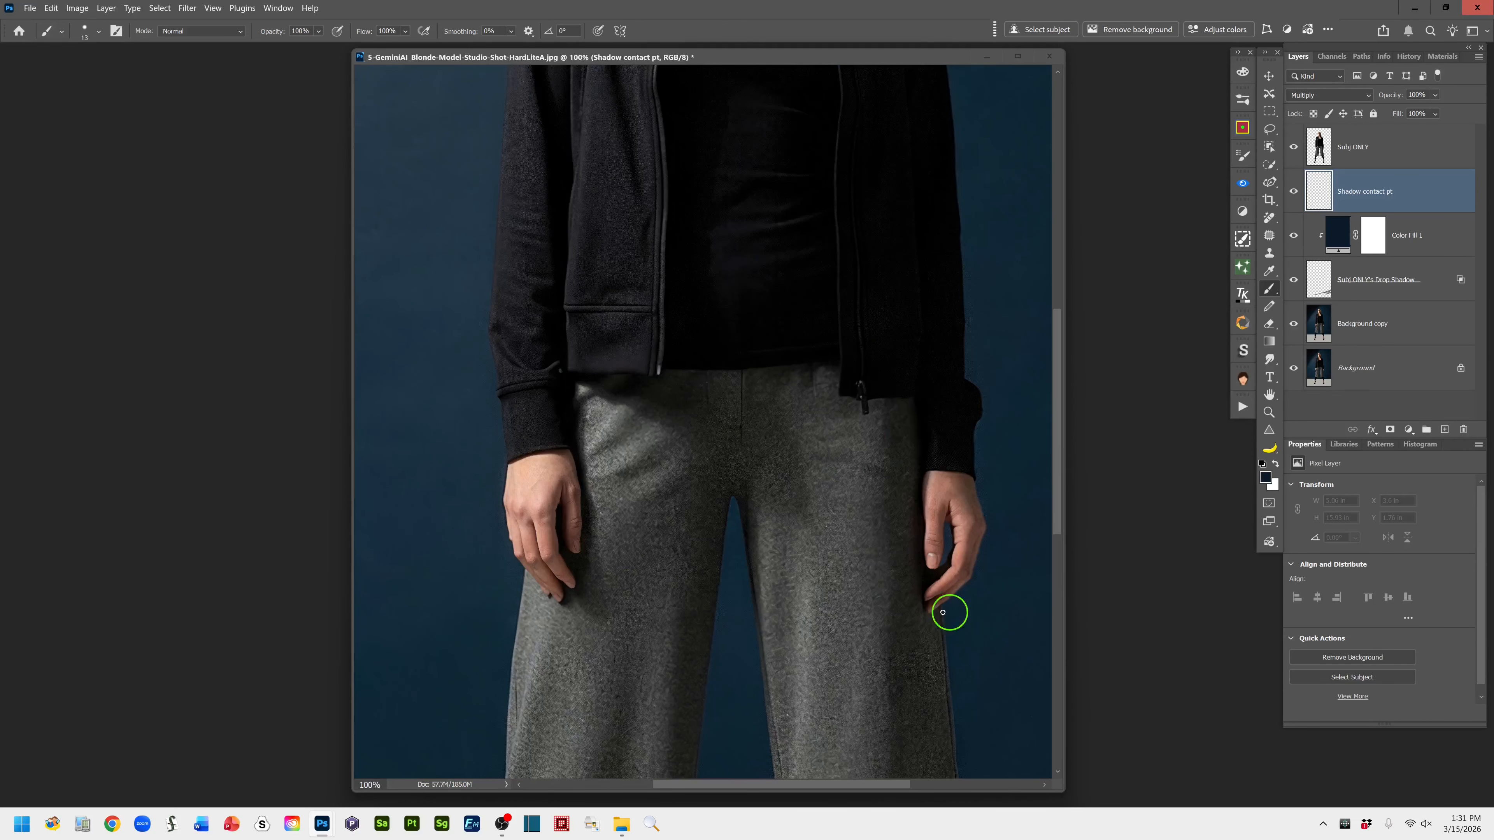
pyautogui.moveTo(867, 643); pyautogui.dragTo(880, 176)
pyautogui.moveTo(806, 556); pyautogui.dragTo(810, 343)
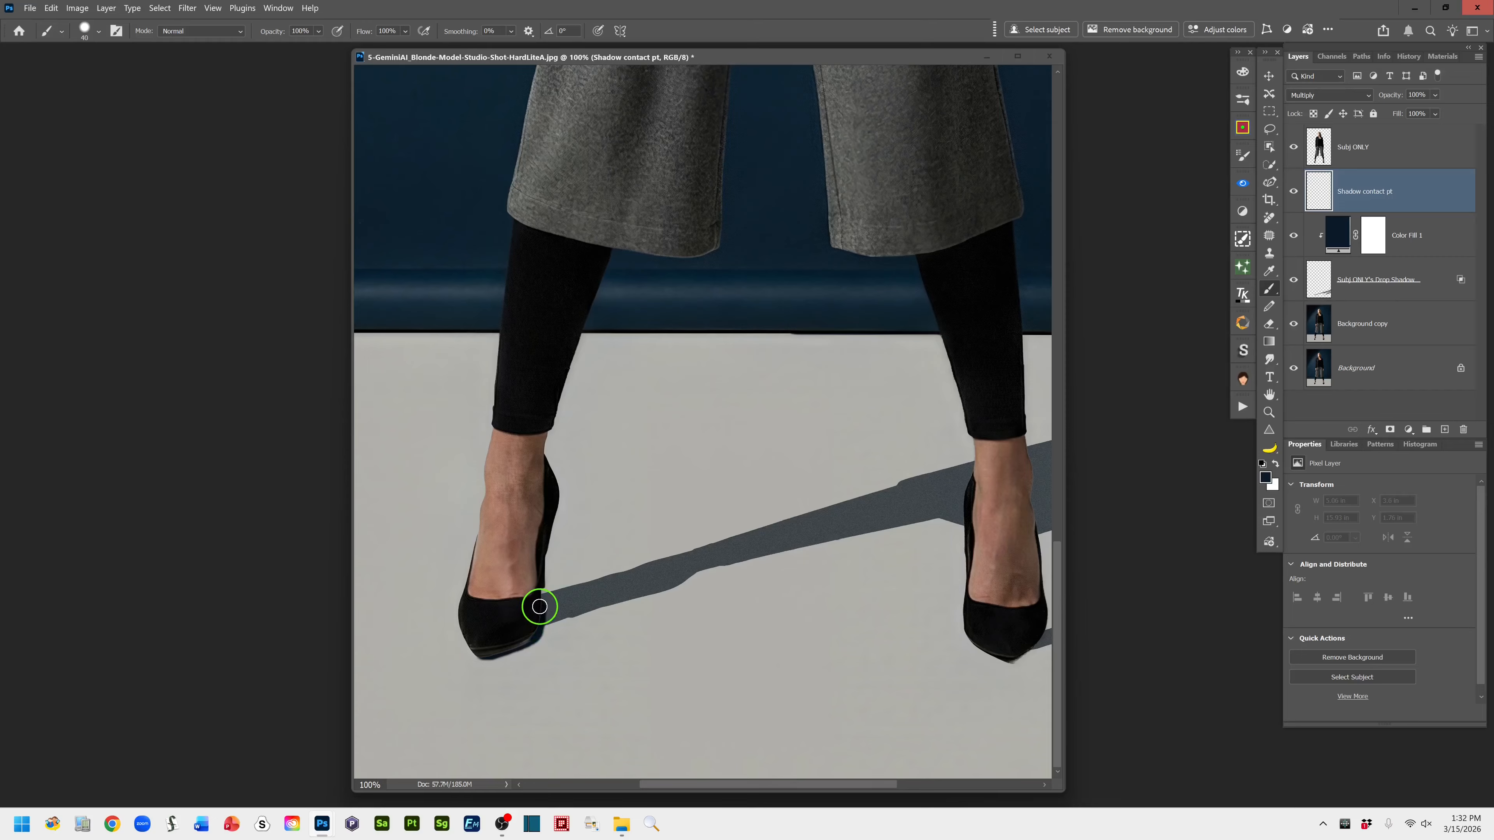
pyautogui.click(539, 606)
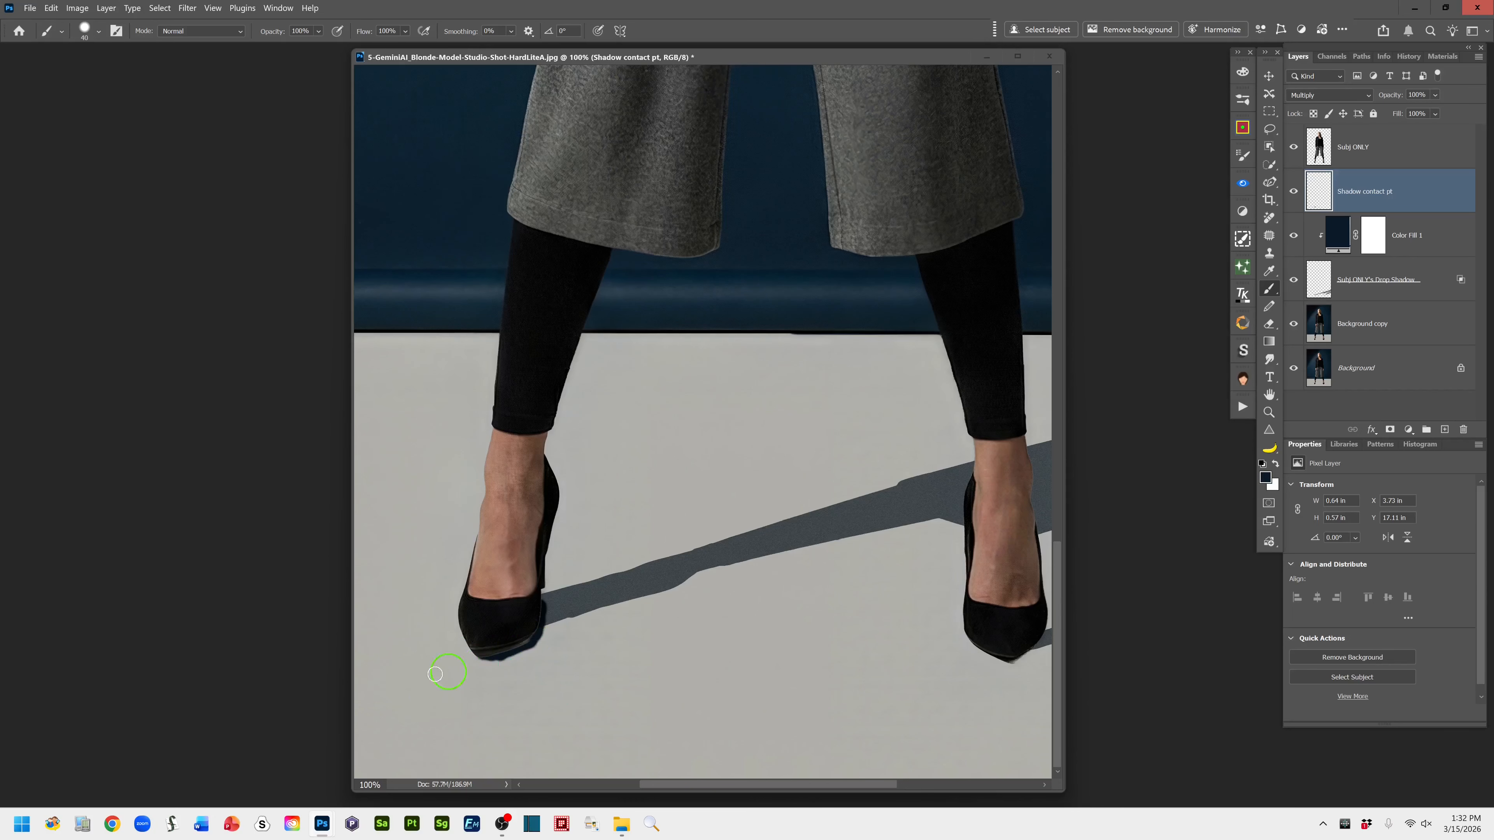
pyautogui.moveTo(493, 654)
pyautogui.mouseDown()
pyautogui.moveTo(477, 644)
pyautogui.moveTo(488, 653)
pyautogui.mouseUp()
# - Paint a matching contact shadow around the toe and outer edge of the other shoe
pyautogui.moveTo(954, 728); pyautogui.dragTo(770, 707)
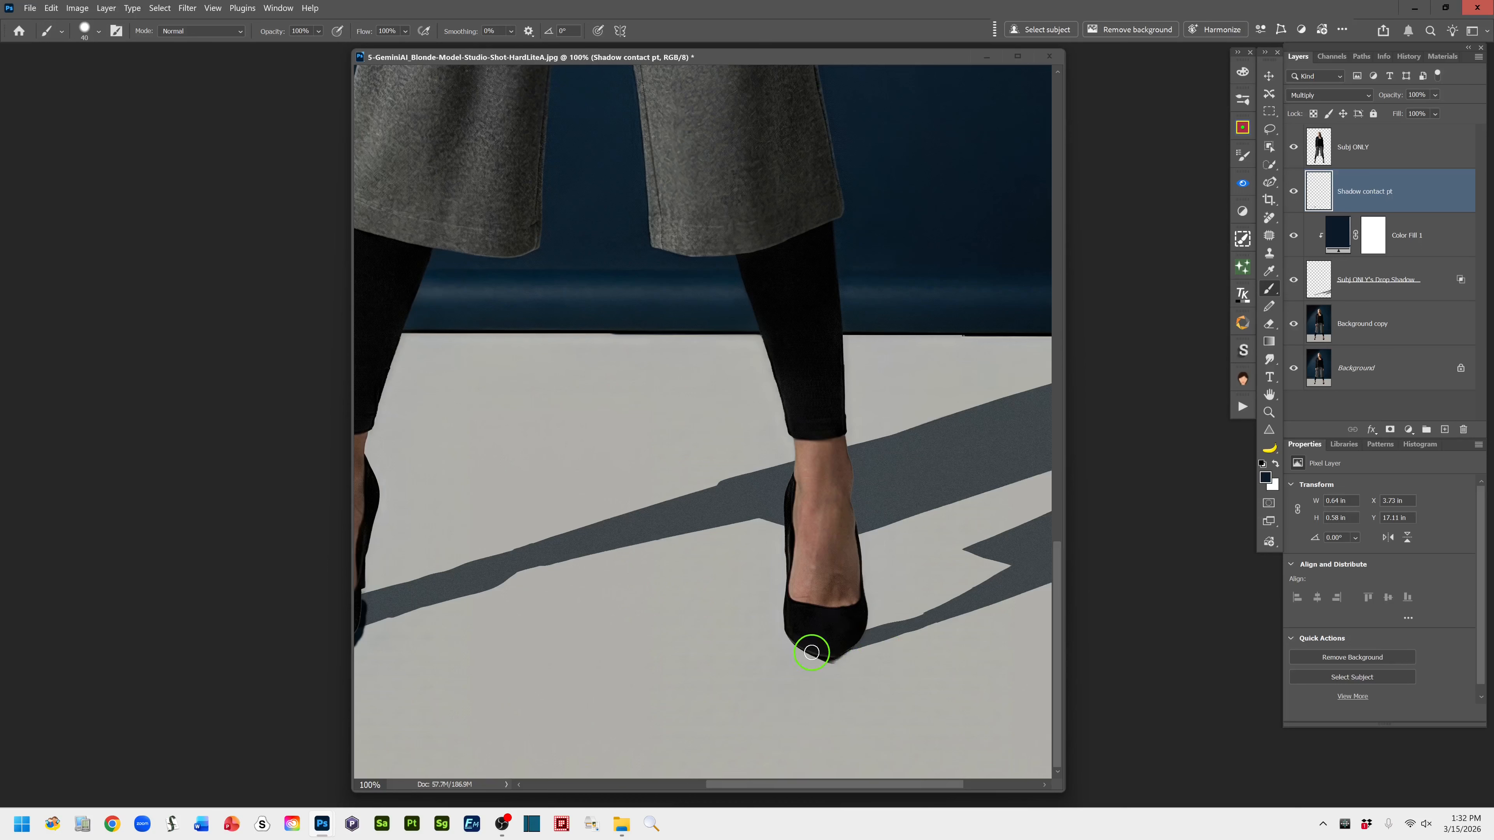
pyautogui.moveTo(812, 652)
pyautogui.mouseDown()
pyautogui.moveTo(836, 656)
pyautogui.moveTo(861, 624)
pyautogui.moveTo(805, 642)
pyautogui.mouseUp()
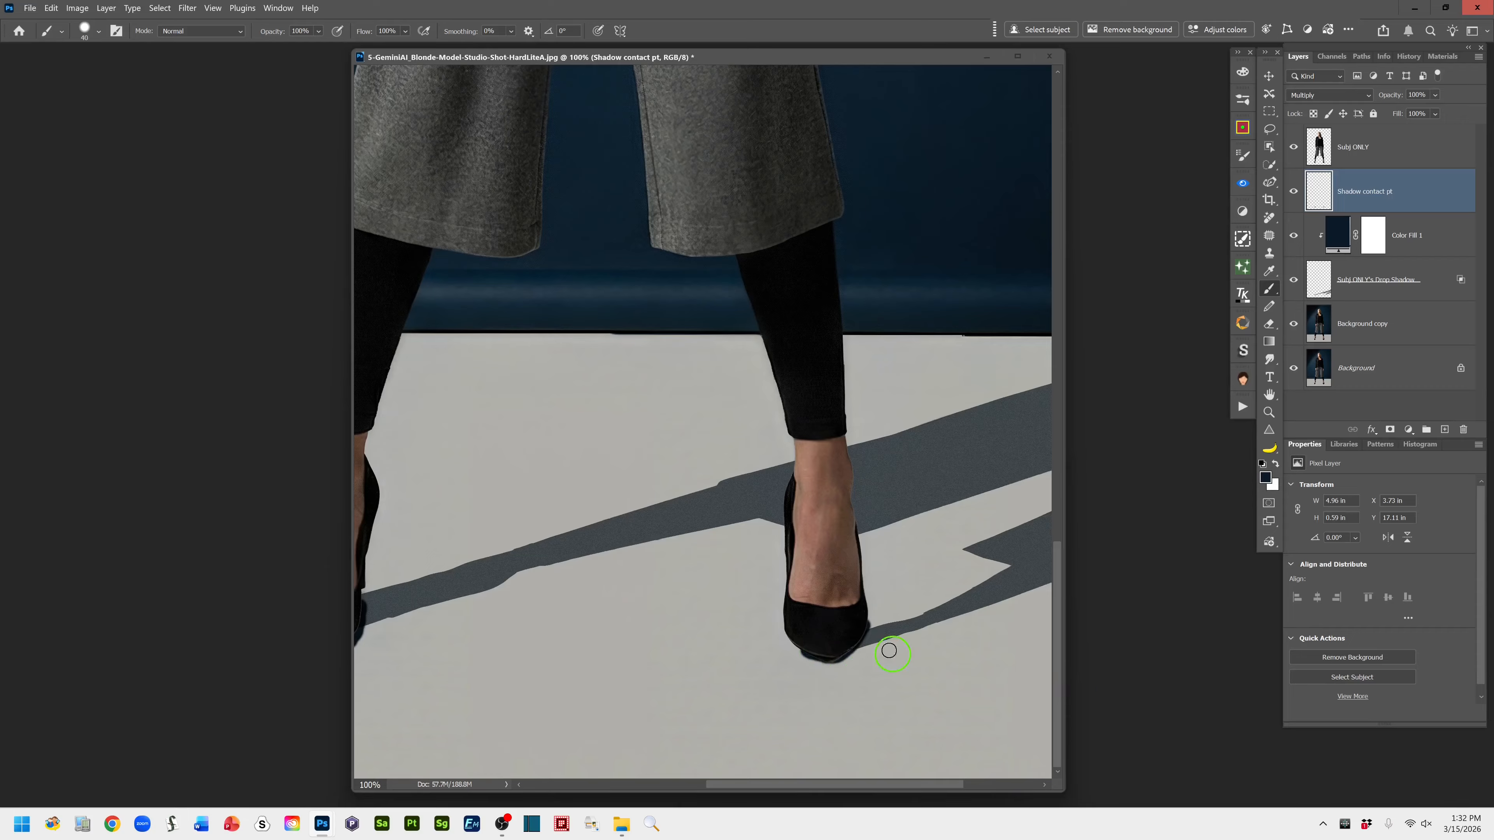
pyautogui.click(864, 621)
# - Lower the contact shadow layer's opacity to 70%
pyautogui.moveTo(1391, 100); pyautogui.dragTo(1375, 98)
pyautogui.hotkey('ctrl', '-')
pyautogui.hotkey('ctrl', '-')
pyautogui.hotkey('ctrl', '-')
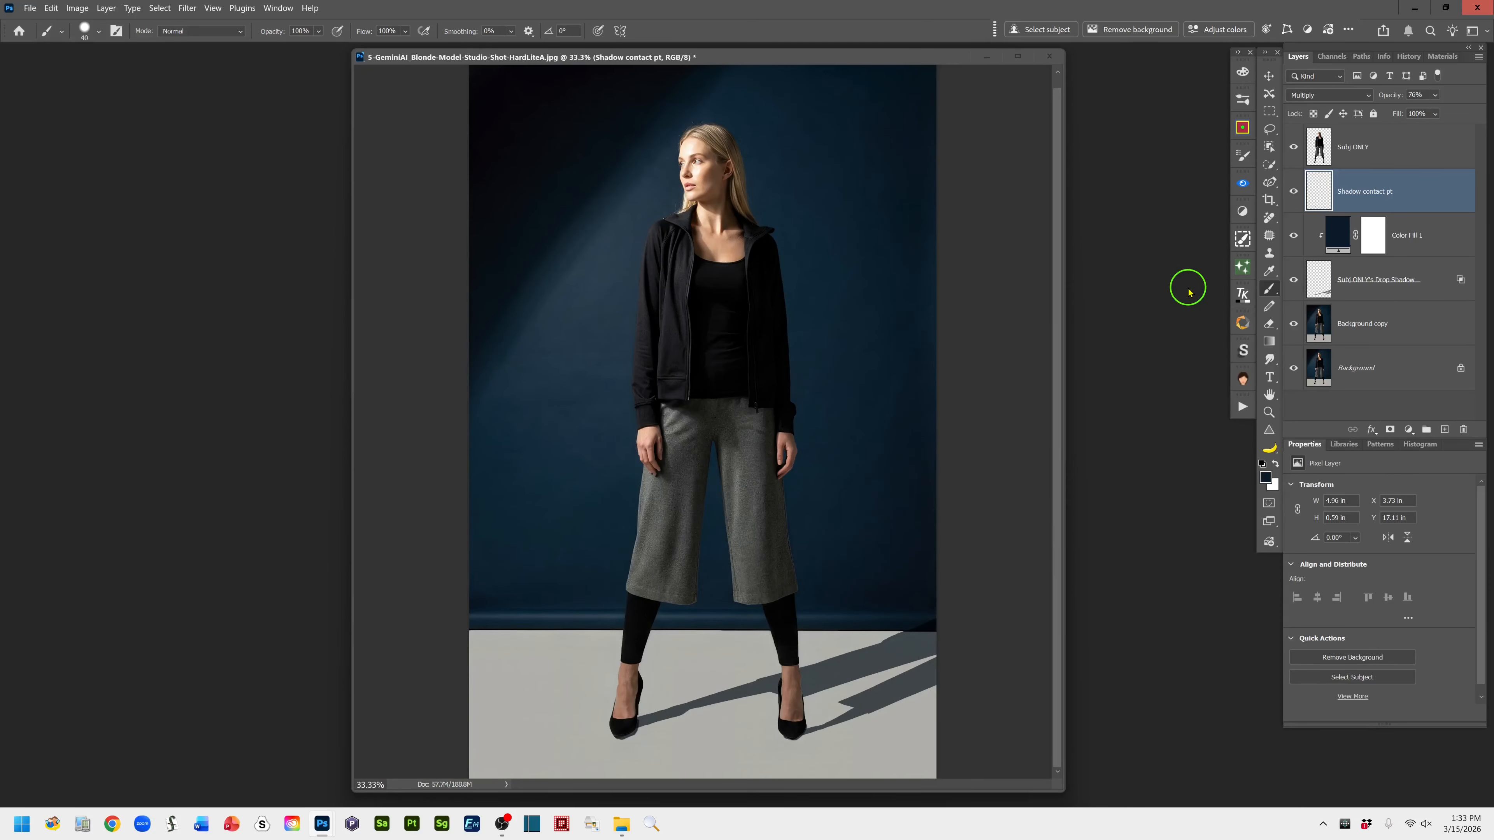
# - Lower the brush's hardness to its minimum so its edge is fully soft
pyautogui.hotkey('ctrl', '-')
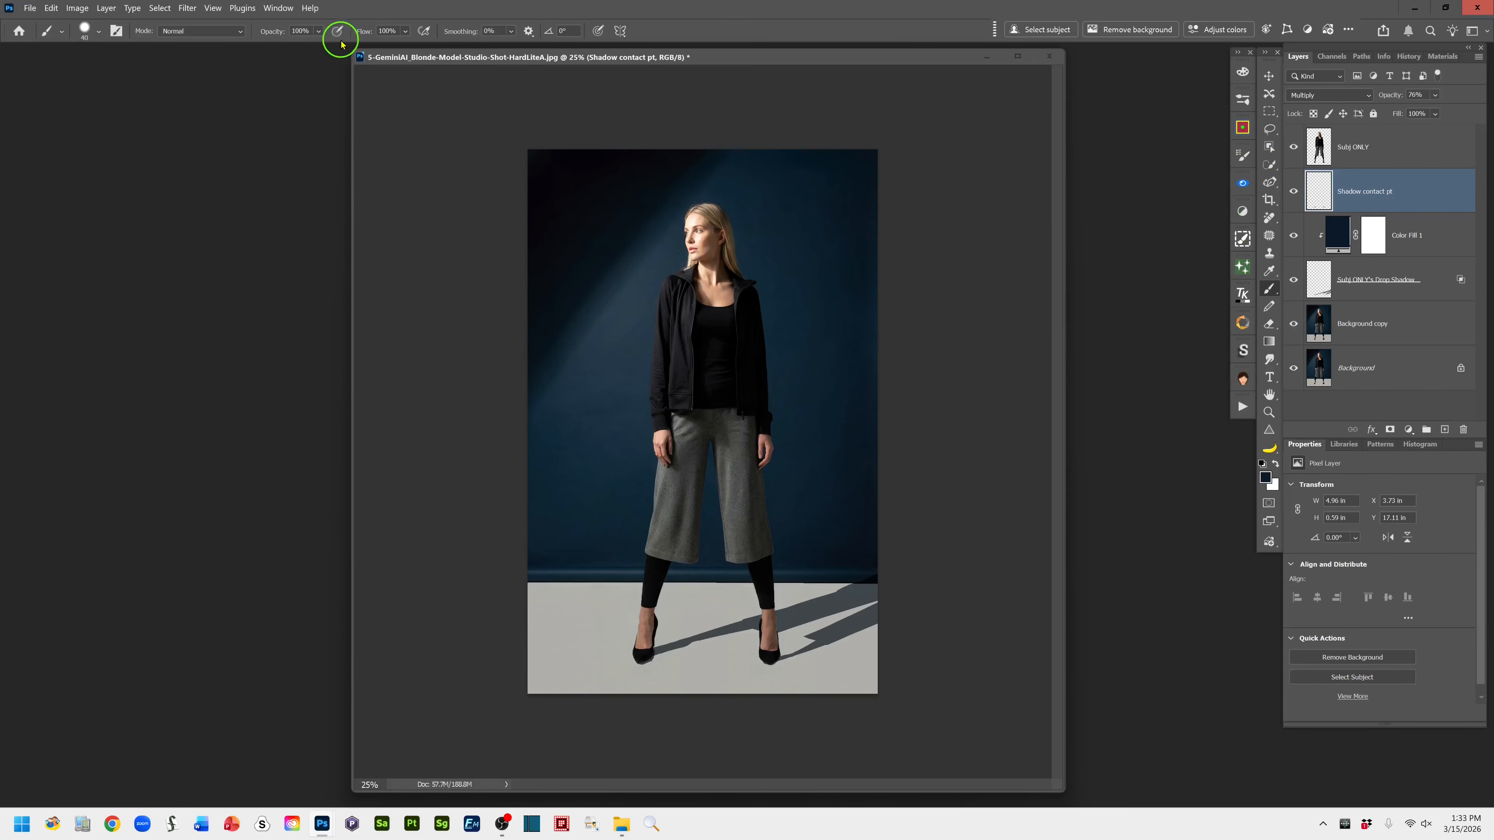
pyautogui.click(98, 31)
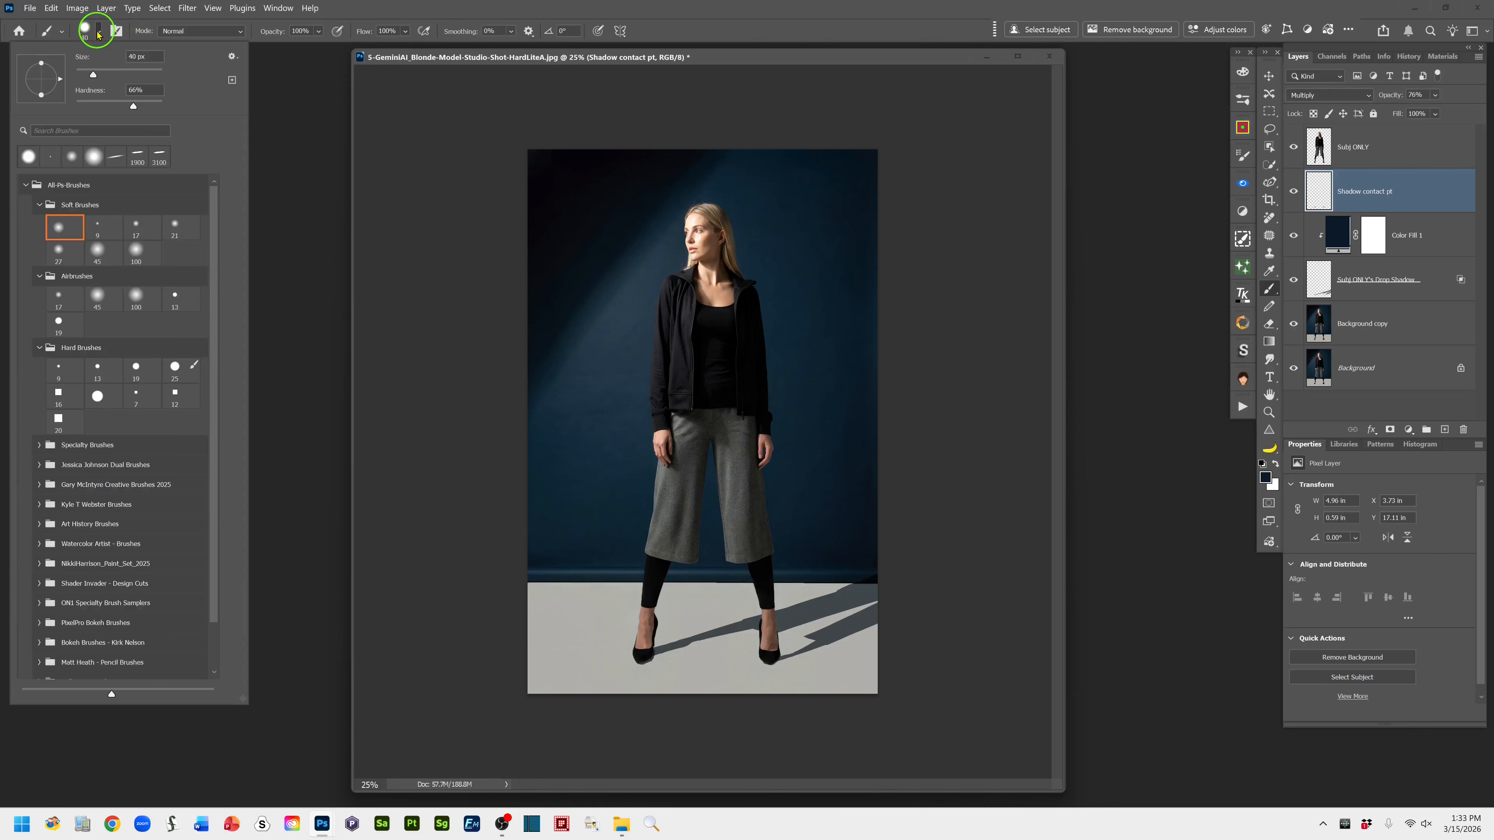
pyautogui.moveTo(134, 107); pyautogui.dragTo(63, 109)
pyautogui.click(692, 34)
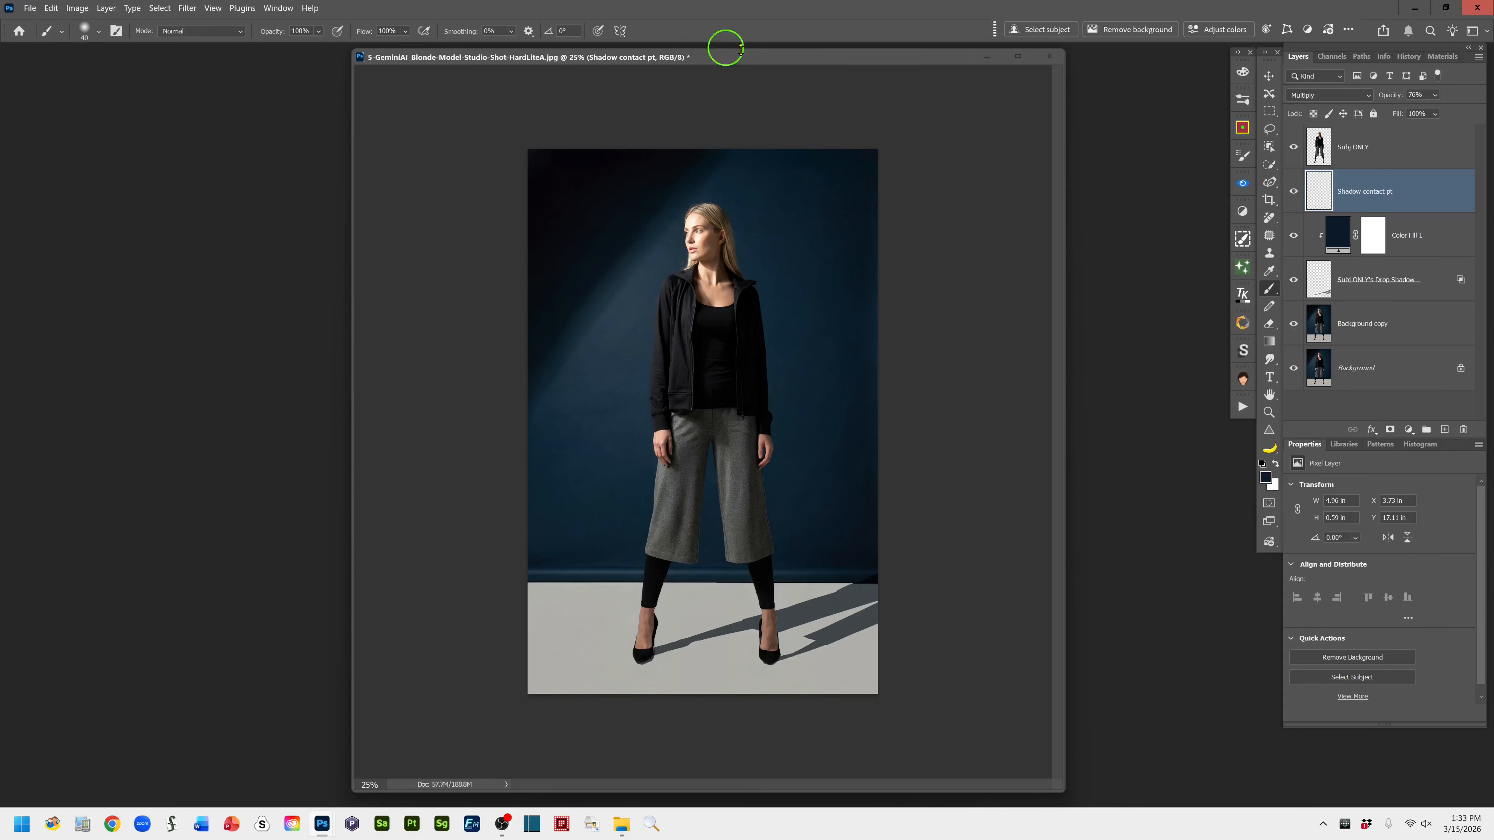
# - Switch to the Lasso tool and duplicate the Subj ONLY layer
pyautogui.click(1270, 130)
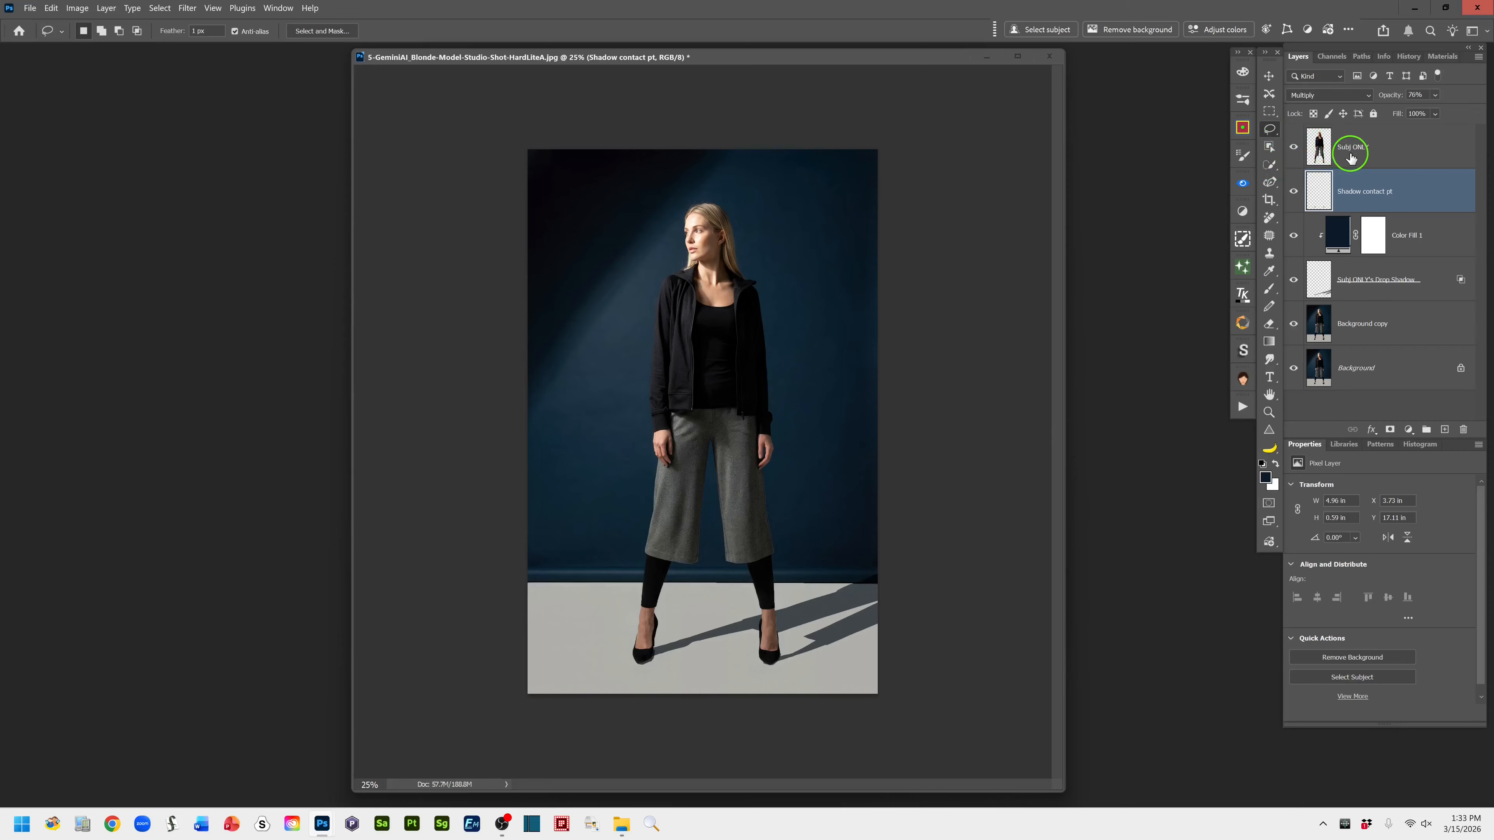
pyautogui.click(1403, 151)
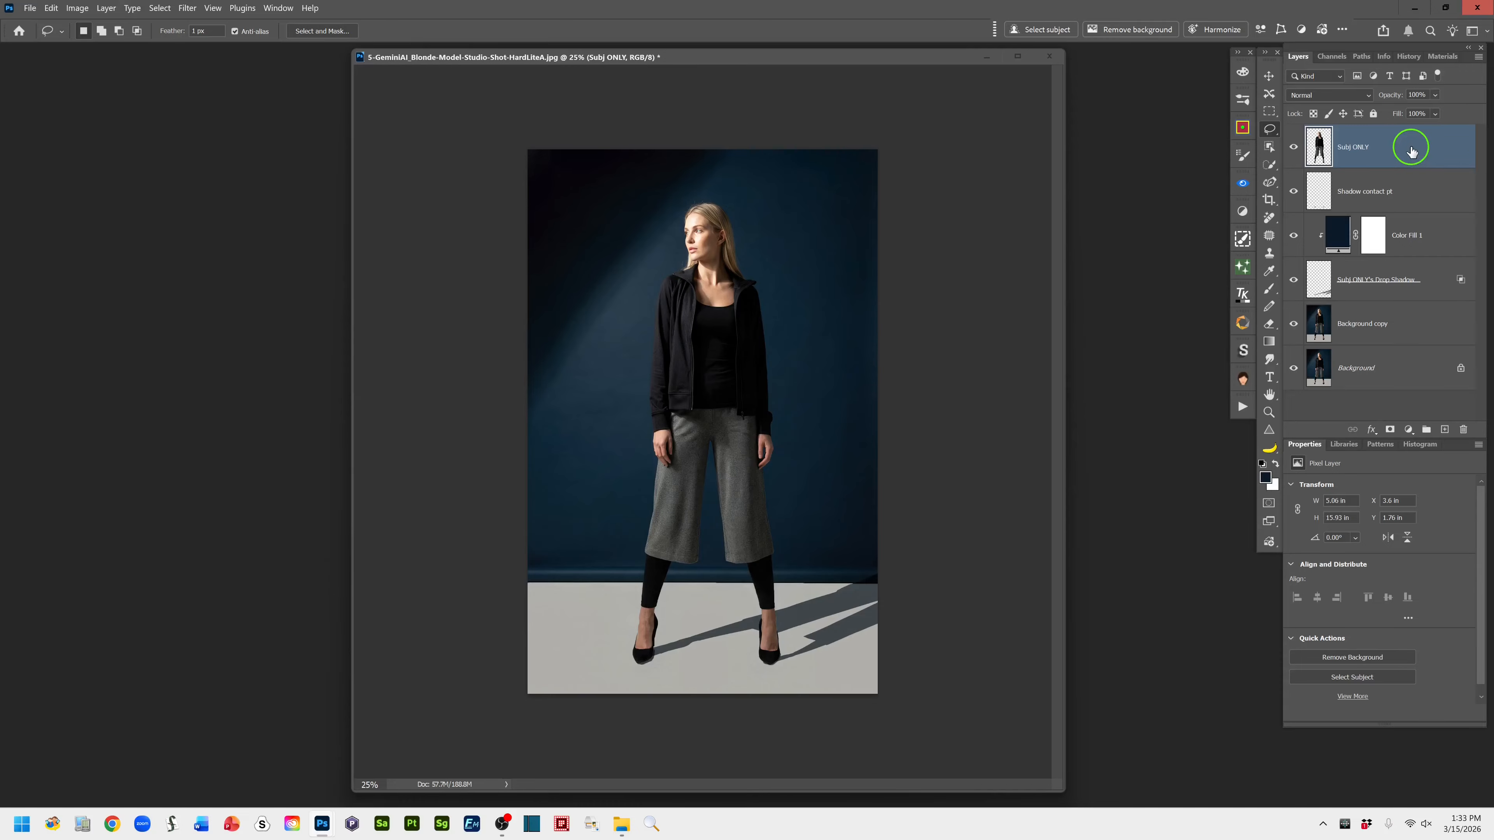
pyautogui.hotkey('ctrl', 'j')
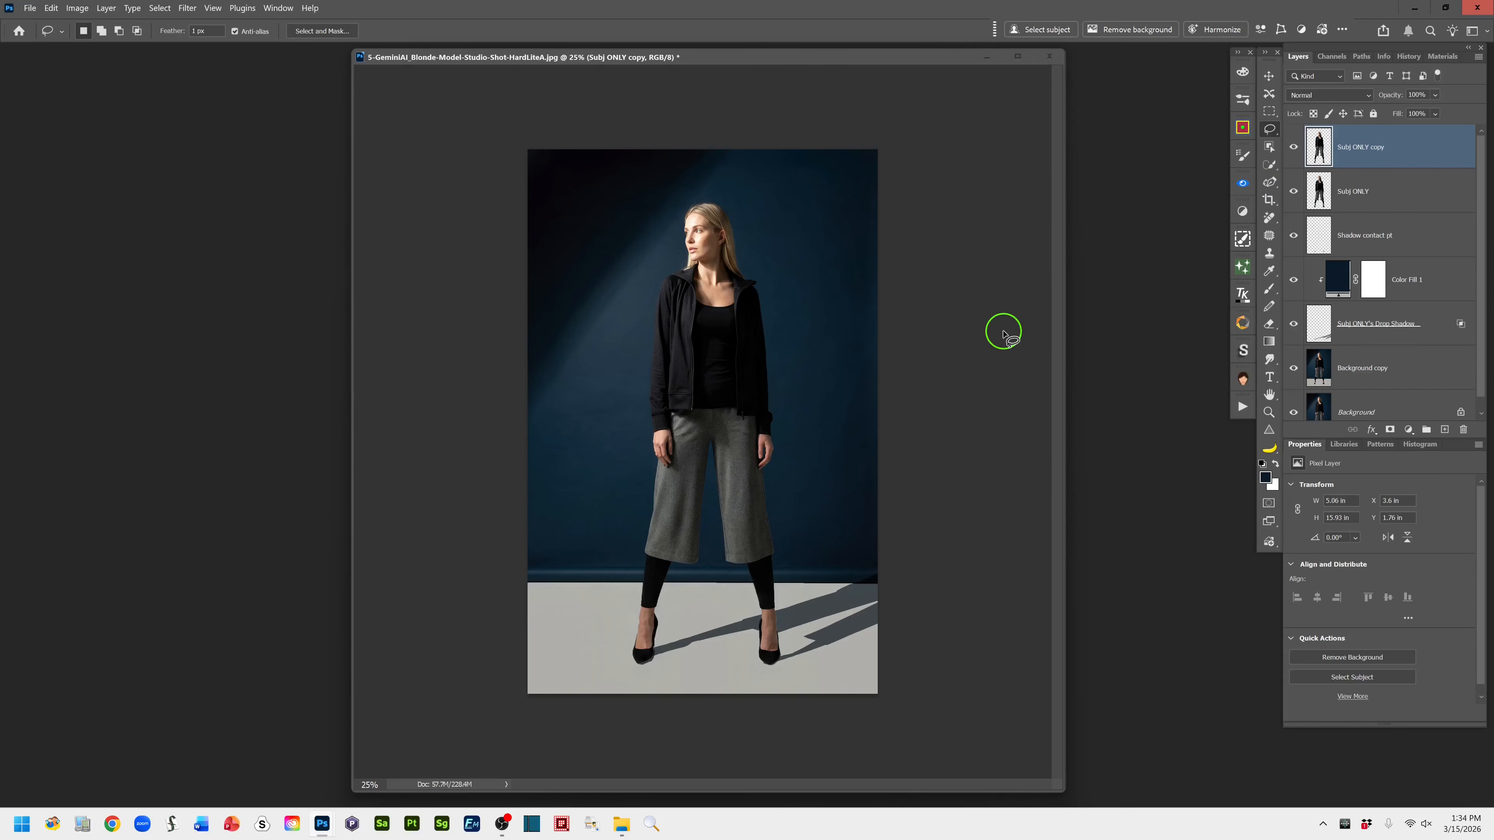
# - Darken the duplicated subject with Levels by lowering the white output level to about 209
pyautogui.hotkey('ctrl', 'l')
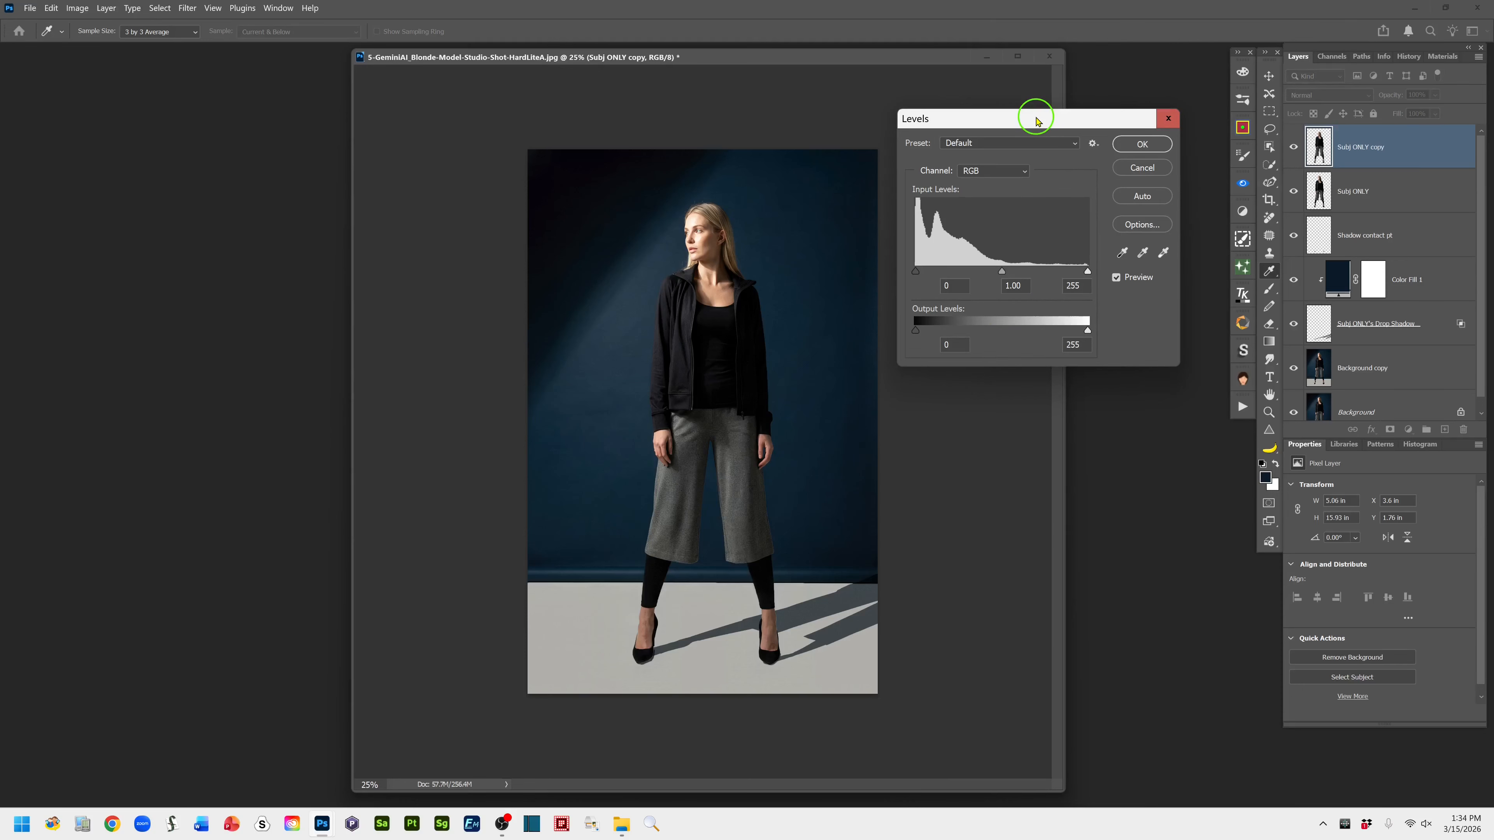
pyautogui.moveTo(1036, 125); pyautogui.dragTo(1051, 209)
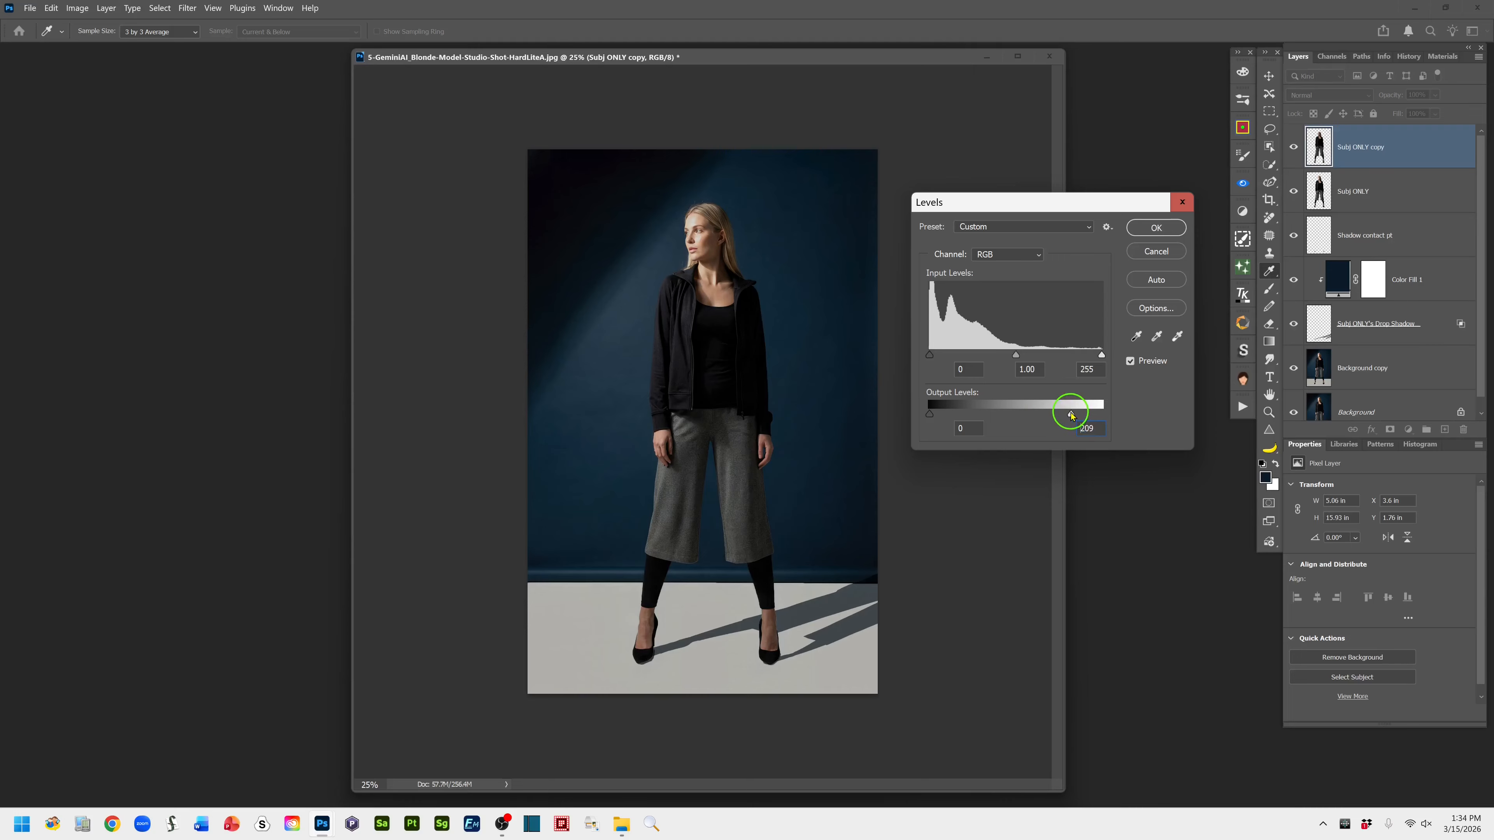
pyautogui.moveTo(1060, 415)
pyautogui.mouseDown()
pyautogui.moveTo(1017, 420)
pyautogui.moveTo(1069, 424)
pyautogui.mouseUp()
pyautogui.moveTo(1067, 418); pyautogui.dragTo(1068, 418)
pyautogui.click(1152, 227)
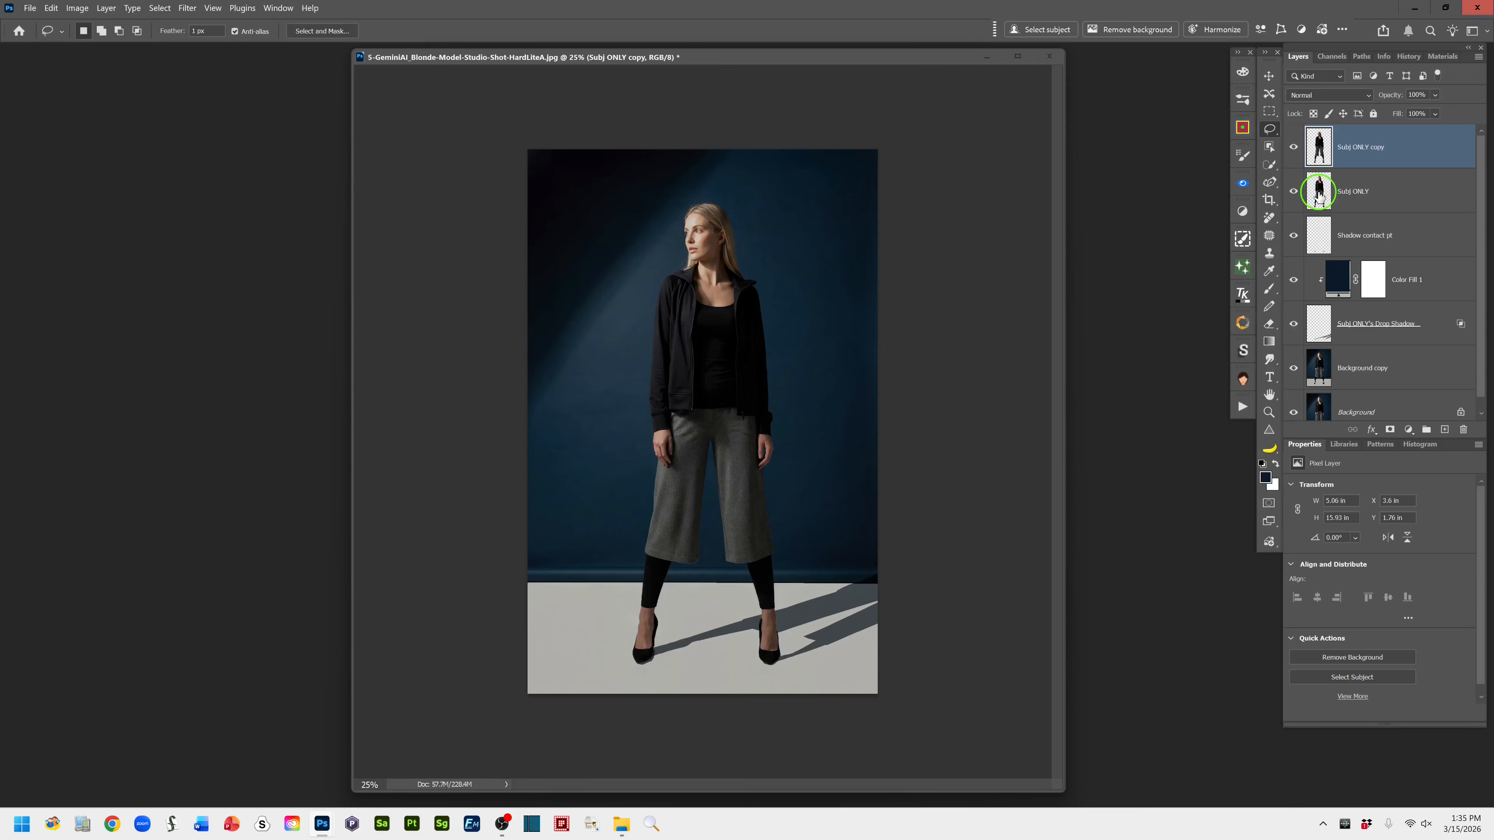
# - Add a layer mask to the darkened copy that hides the subject's silhouette, and briefly view the mask on its own
pyautogui.keyDown('ctrl'); pyautogui.click(1322, 151); pyautogui.keyUp('ctrl')
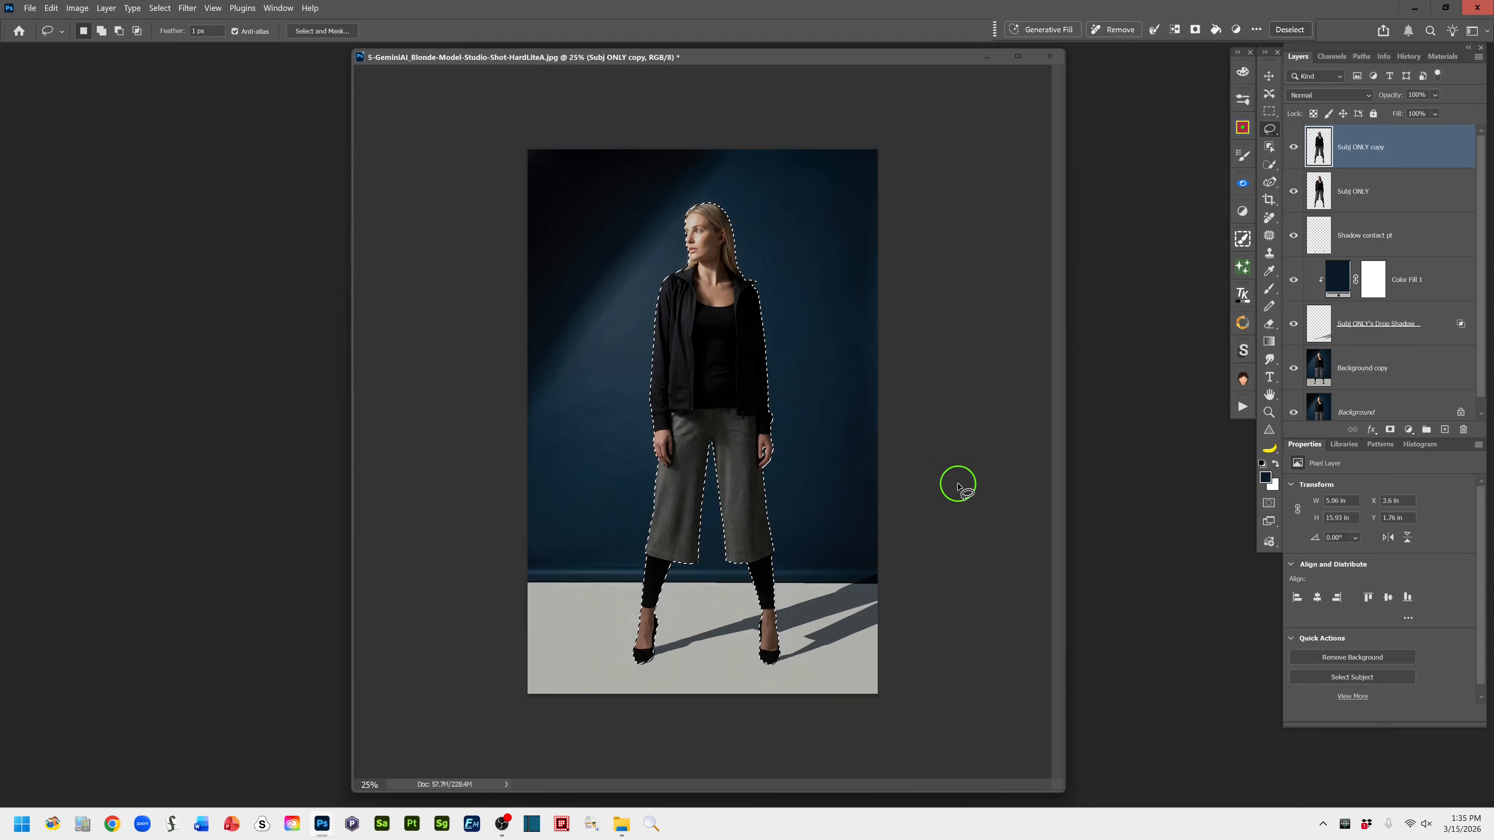
pyautogui.click(1390, 432)
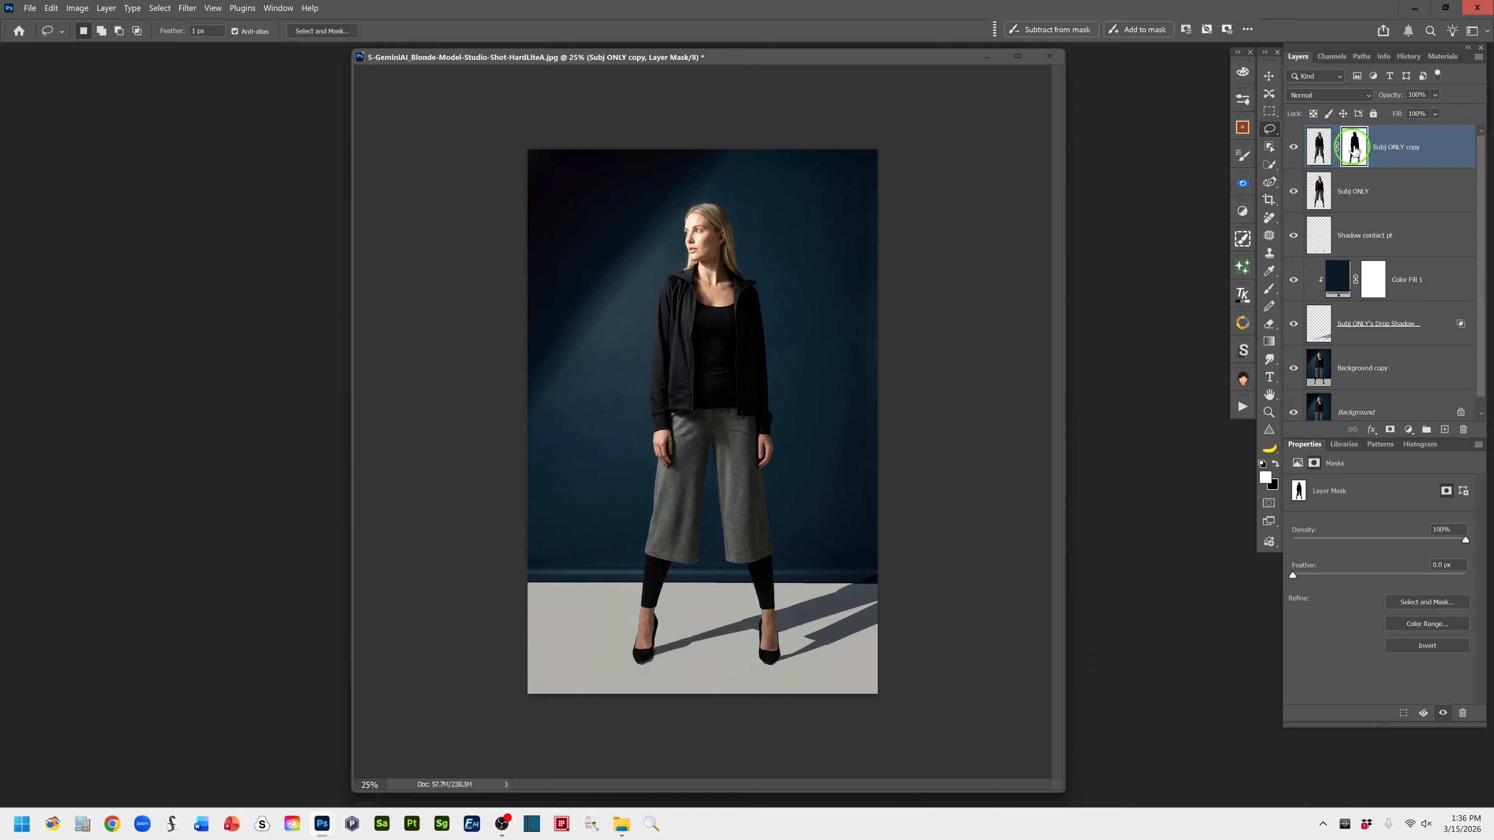
pyautogui.keyDown('alt'); pyautogui.click(1356, 153); pyautogui.keyUp('alt')
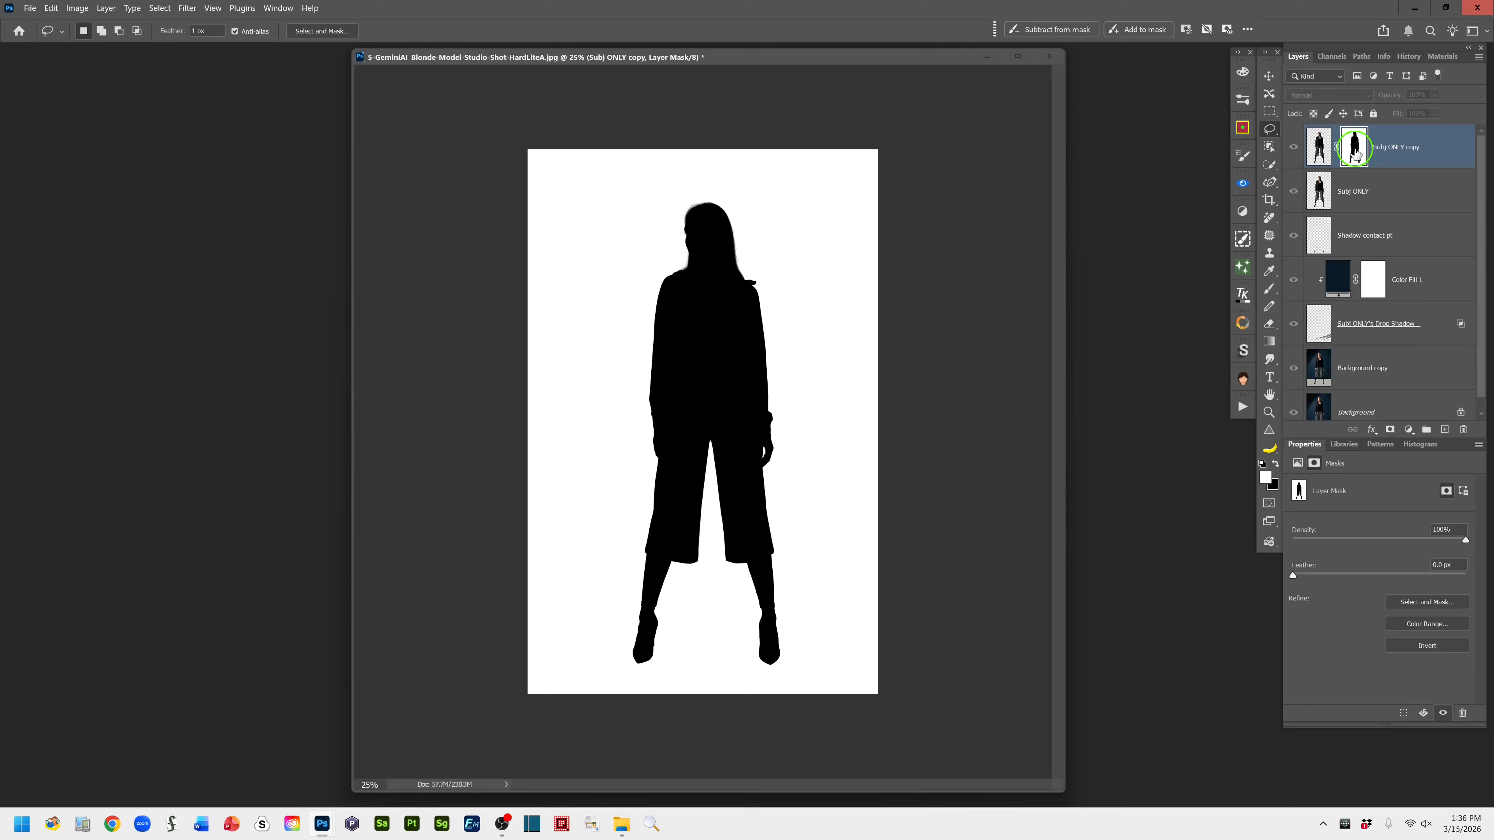
pyautogui.keyDown('alt'); pyautogui.click(1356, 153); pyautogui.keyUp('alt')
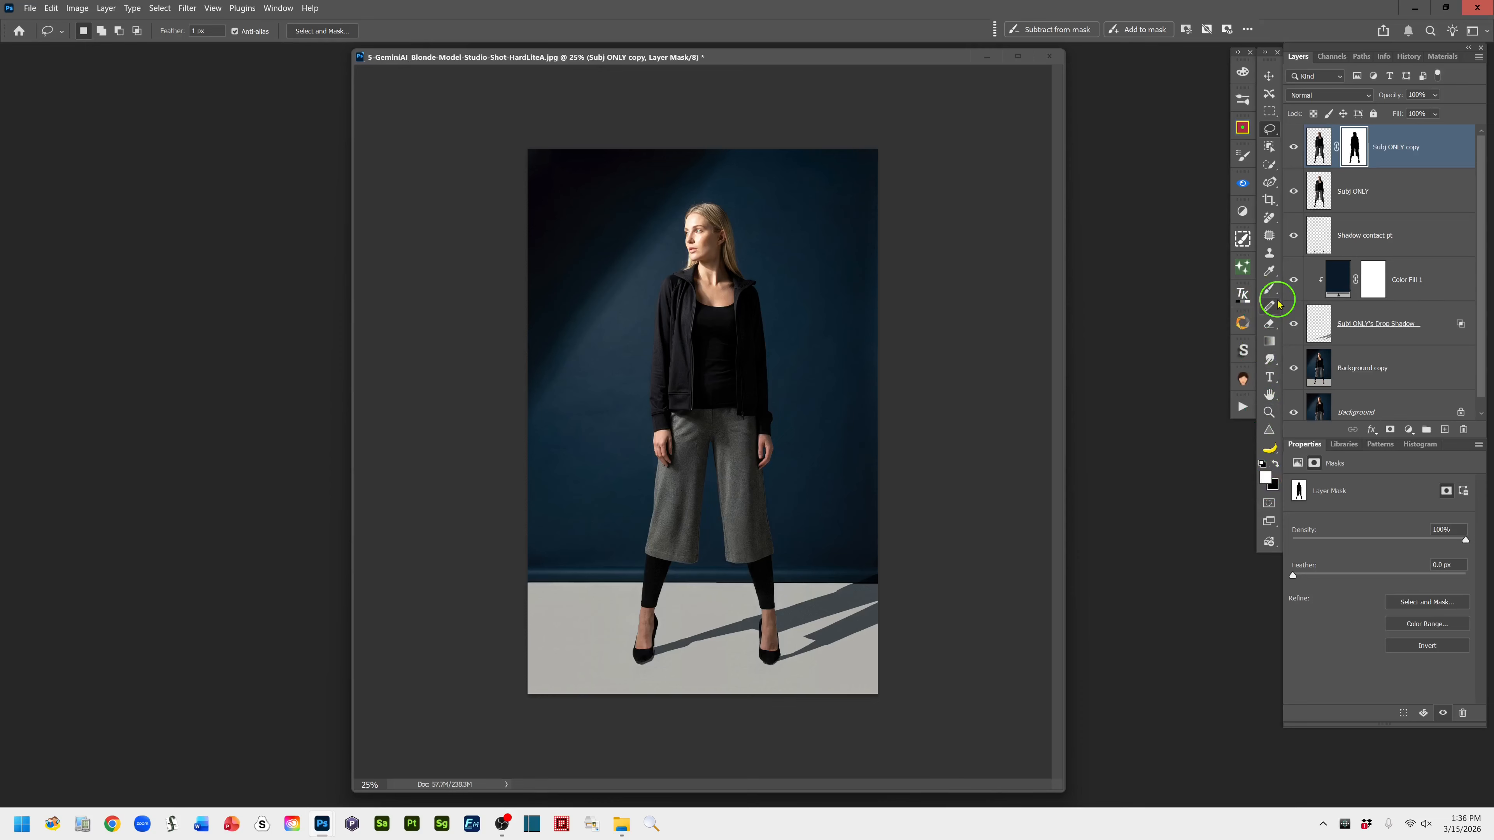
# - Switch to the Brush tool and set its flow to 79%
pyautogui.click(1267, 291)
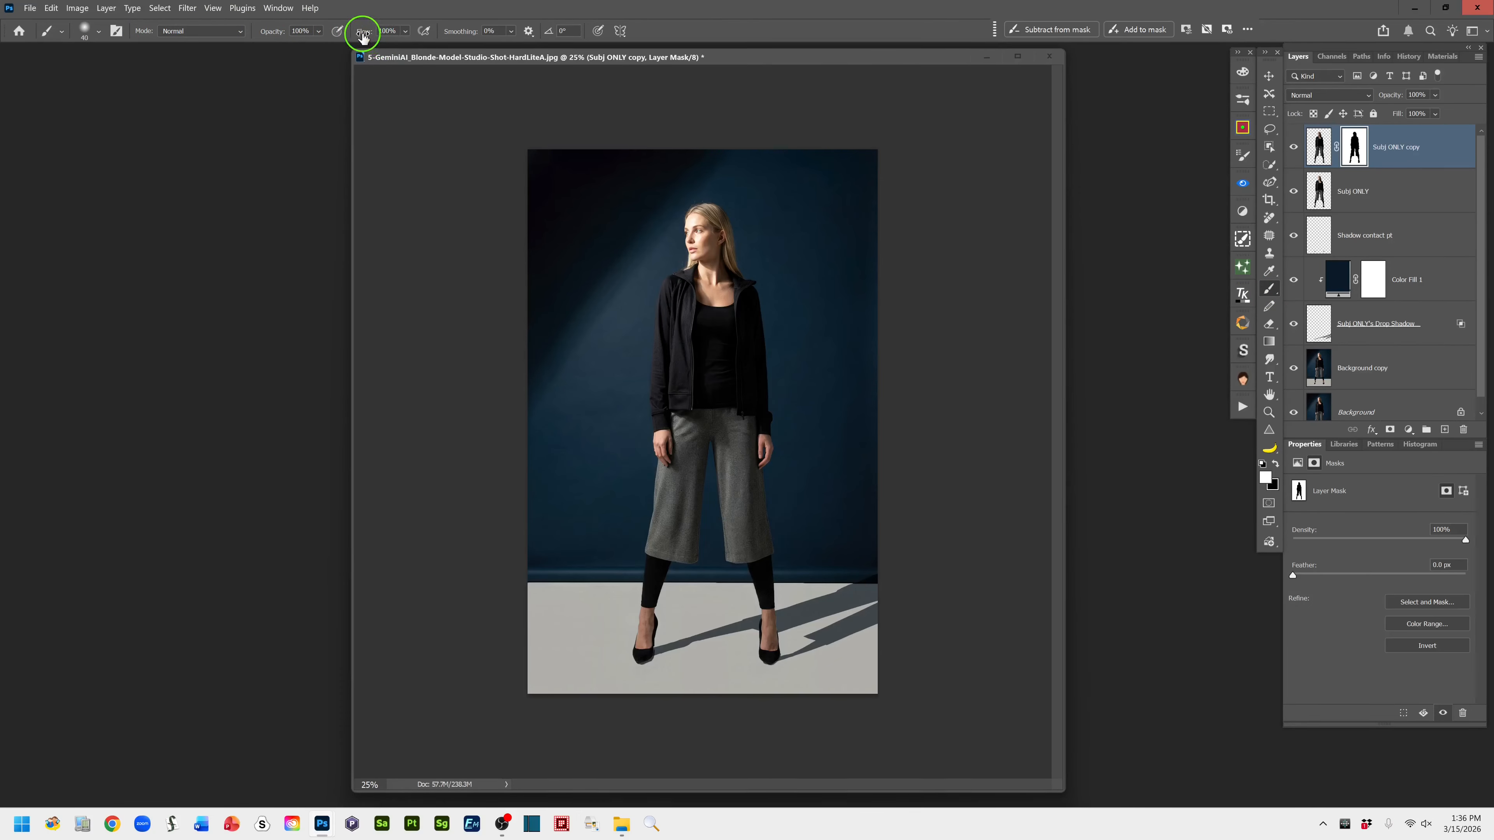
pyautogui.moveTo(367, 34); pyautogui.dragTo(352, 39)
pyautogui.click(407, 33)
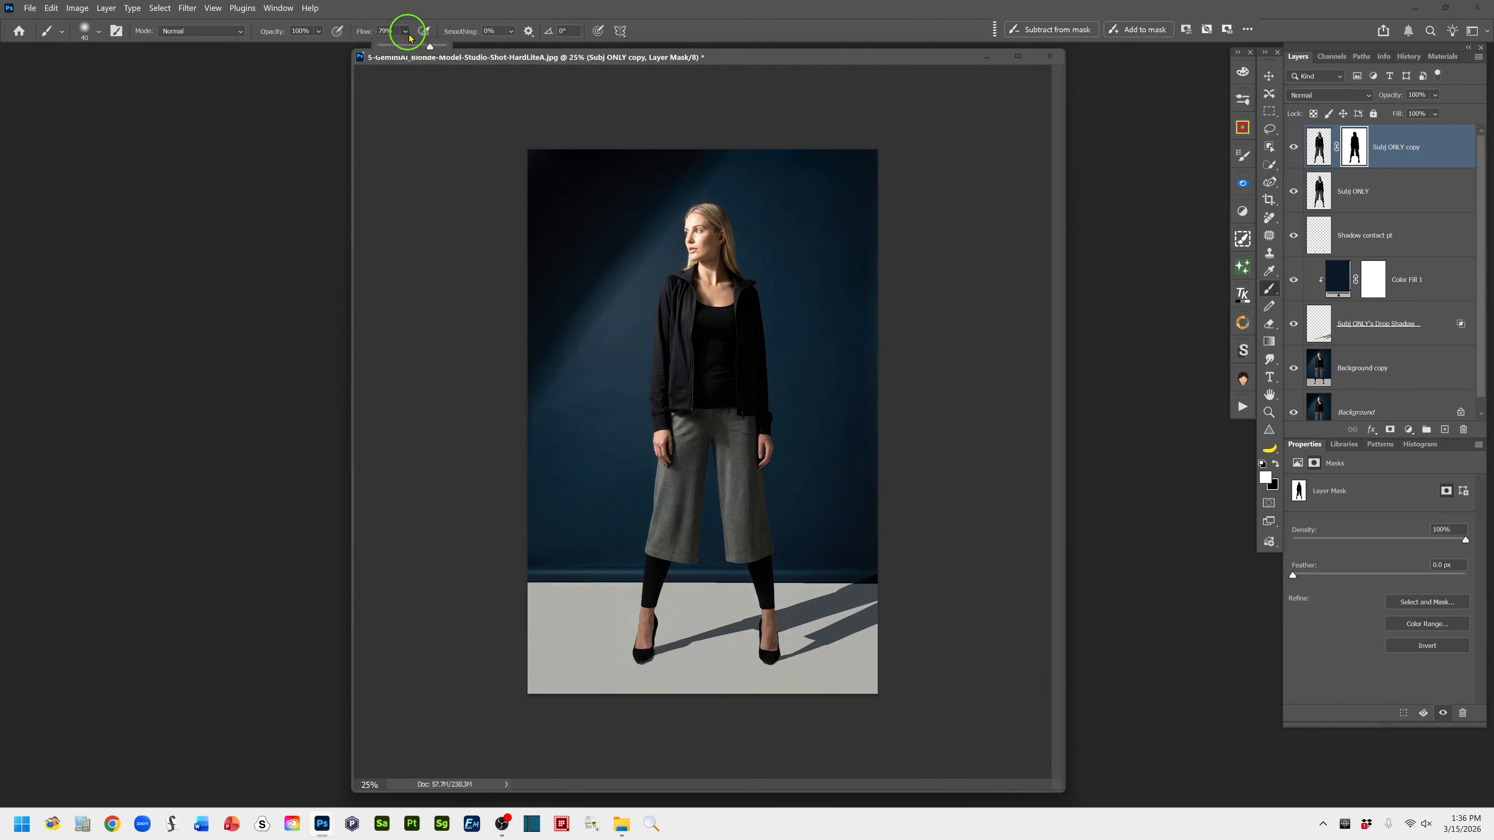
pyautogui.click(665, 32)
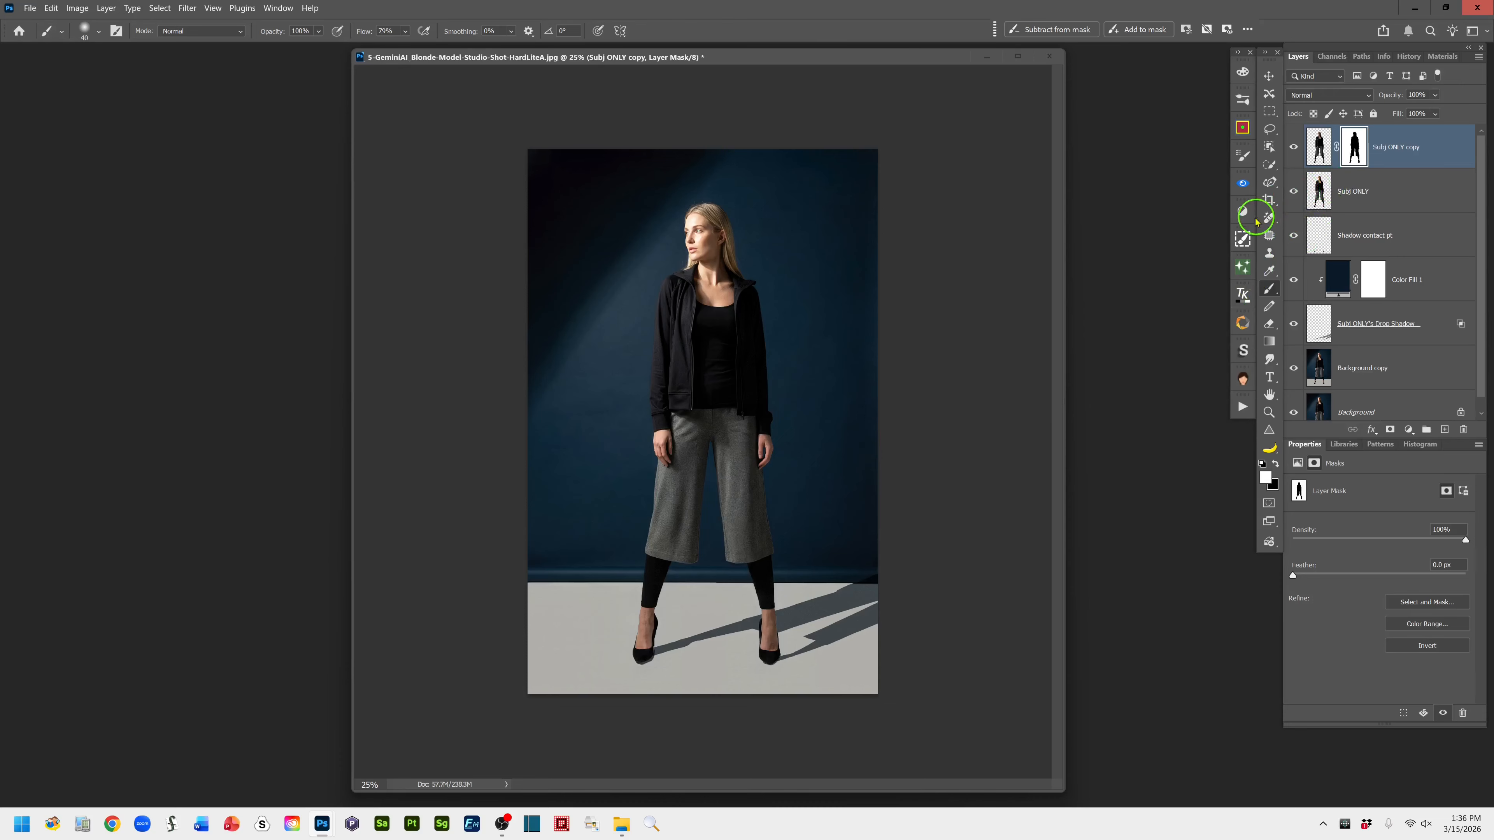
# - Load the darkened copy's outline as a selection and enlarge the brush to 300 px for painting inside it
pyautogui.keyDown('ctrl'); pyautogui.click(1319, 147); pyautogui.keyUp('ctrl')
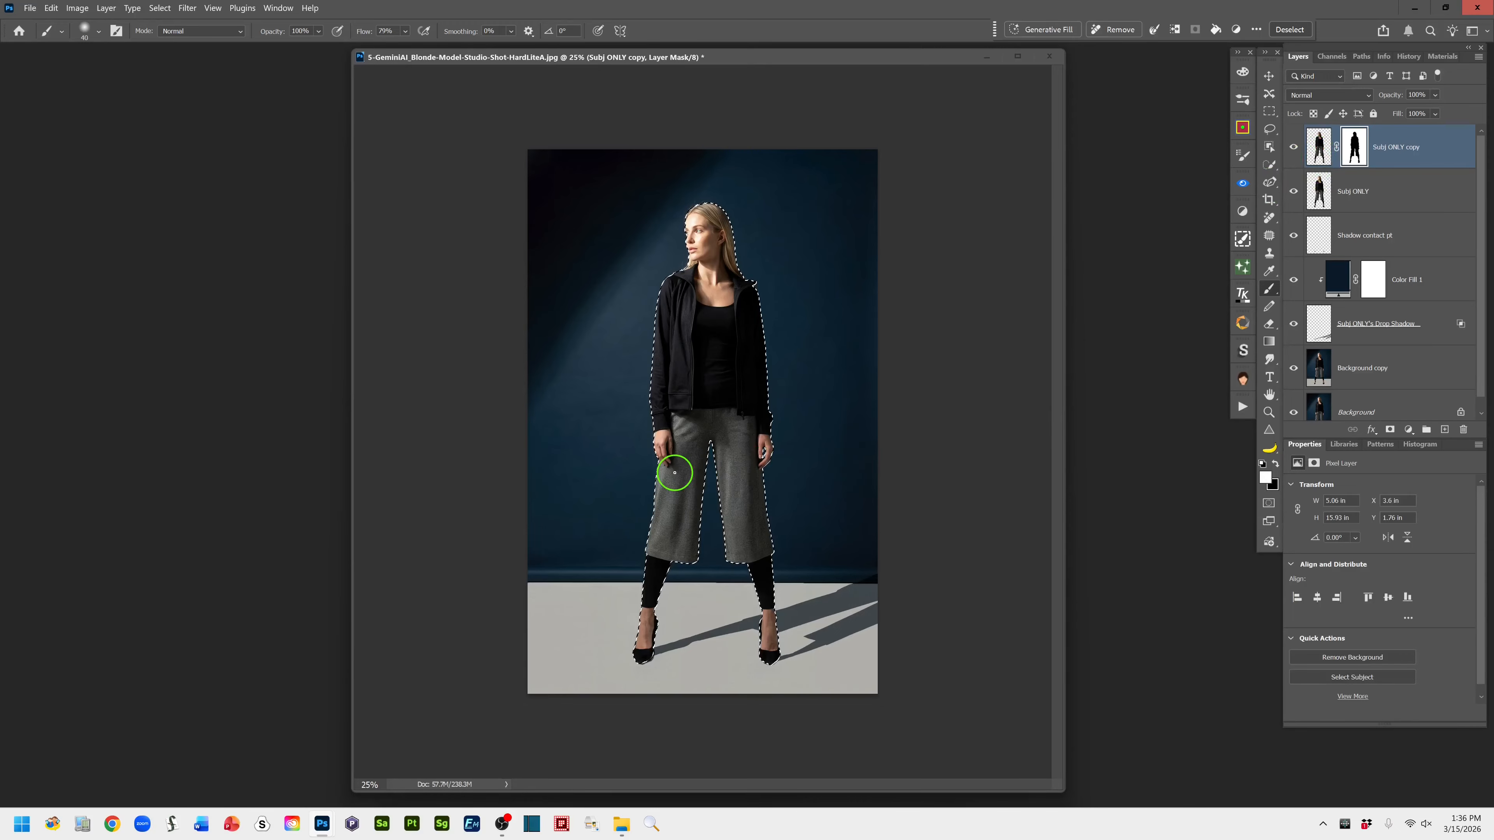
pyautogui.press(']')
pyautogui.press(']')
pyautogui.press(']')
pyautogui.press(']')
pyautogui.press(']')
pyautogui.press(']')
pyautogui.press(']')
pyautogui.press(']')
pyautogui.press(']')
pyautogui.press(']')
pyautogui.press(']')
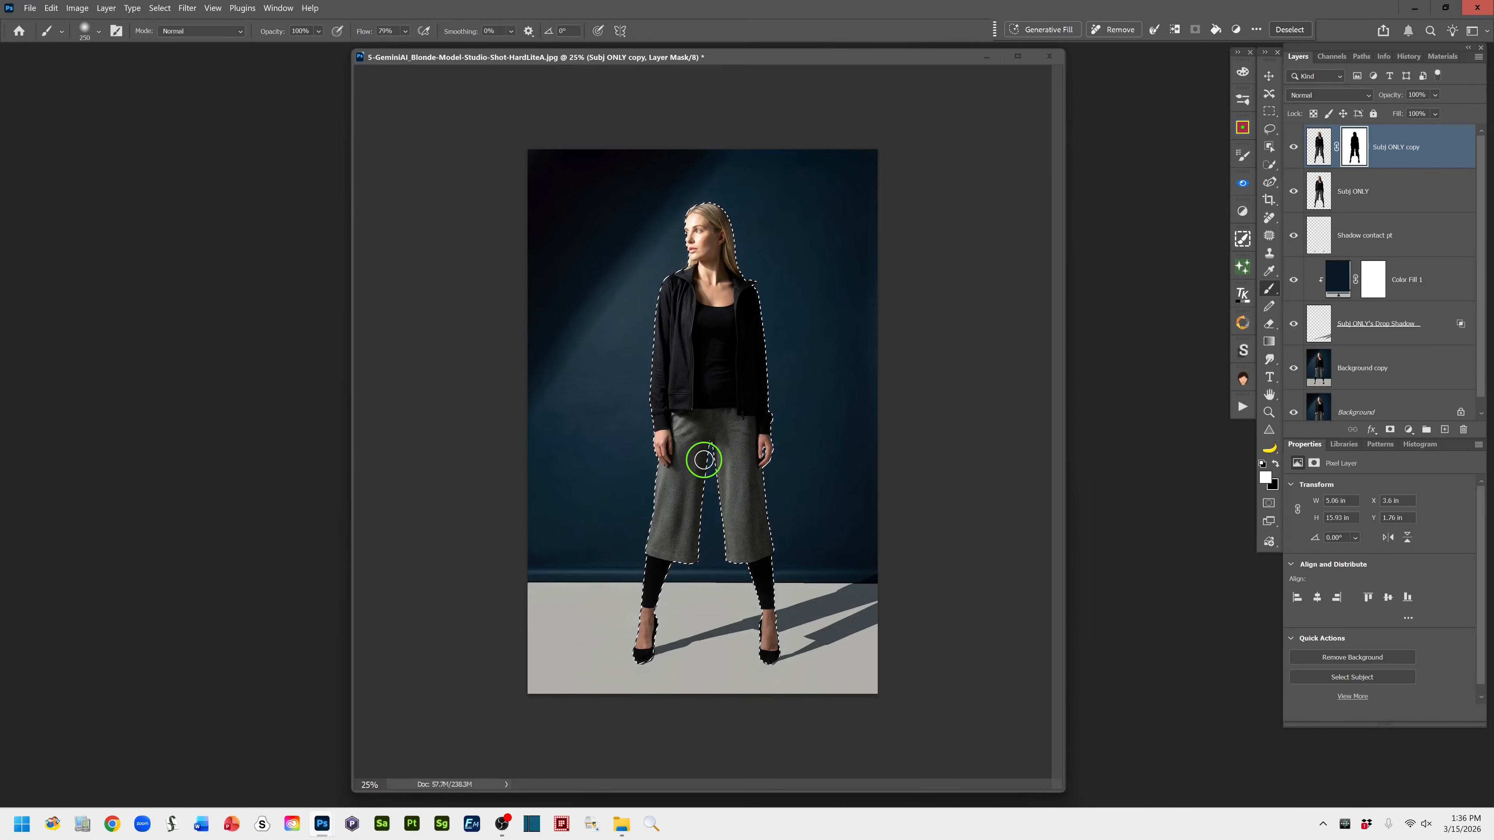
pyautogui.press(']')
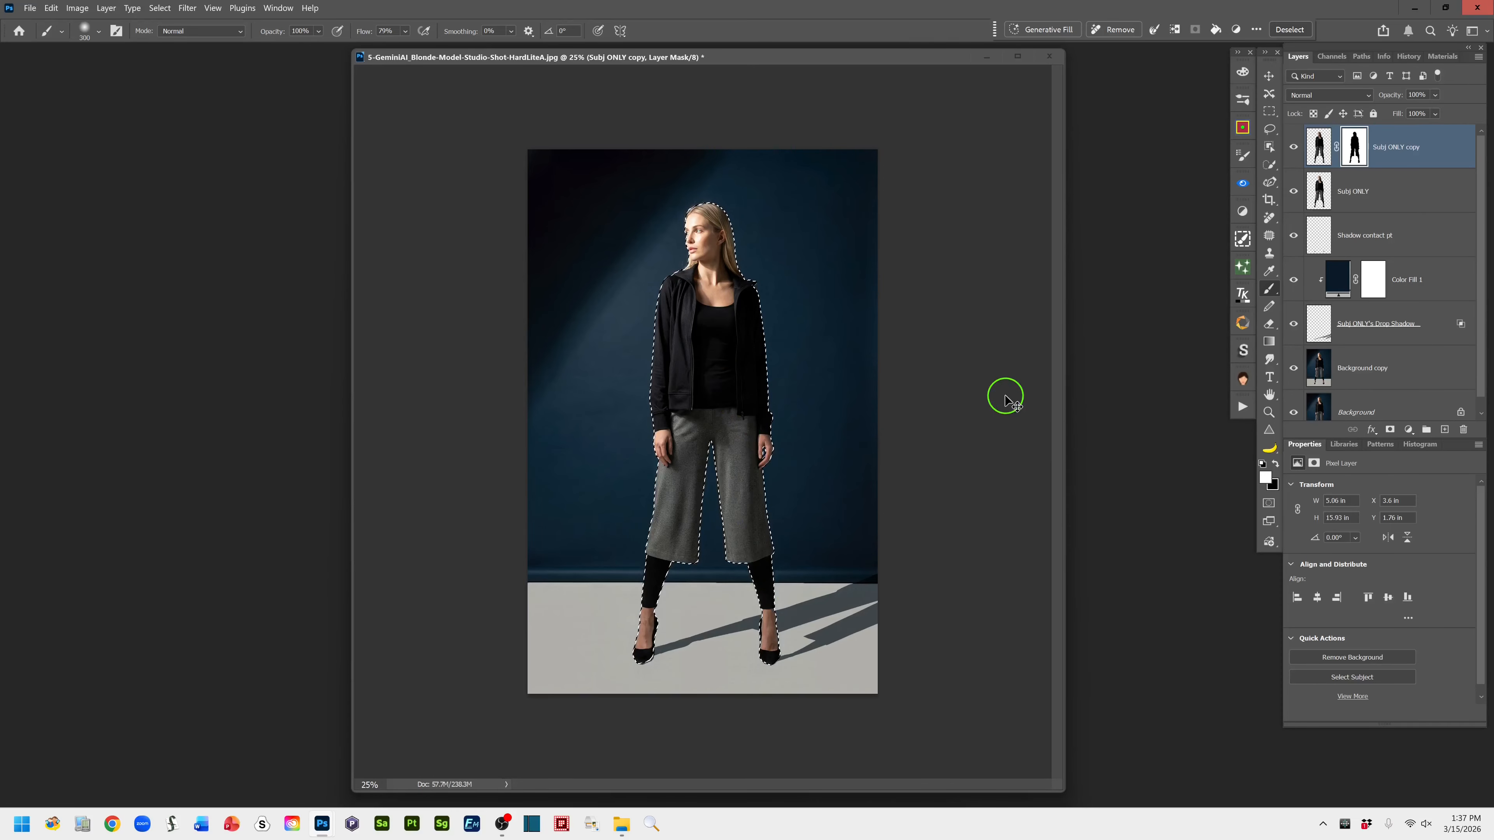
# - Shrink the brush well below 200 px to refine the darkened copy's mask along the shadow-side hand and lower leg
pyautogui.hotkey('ctrl', '=')
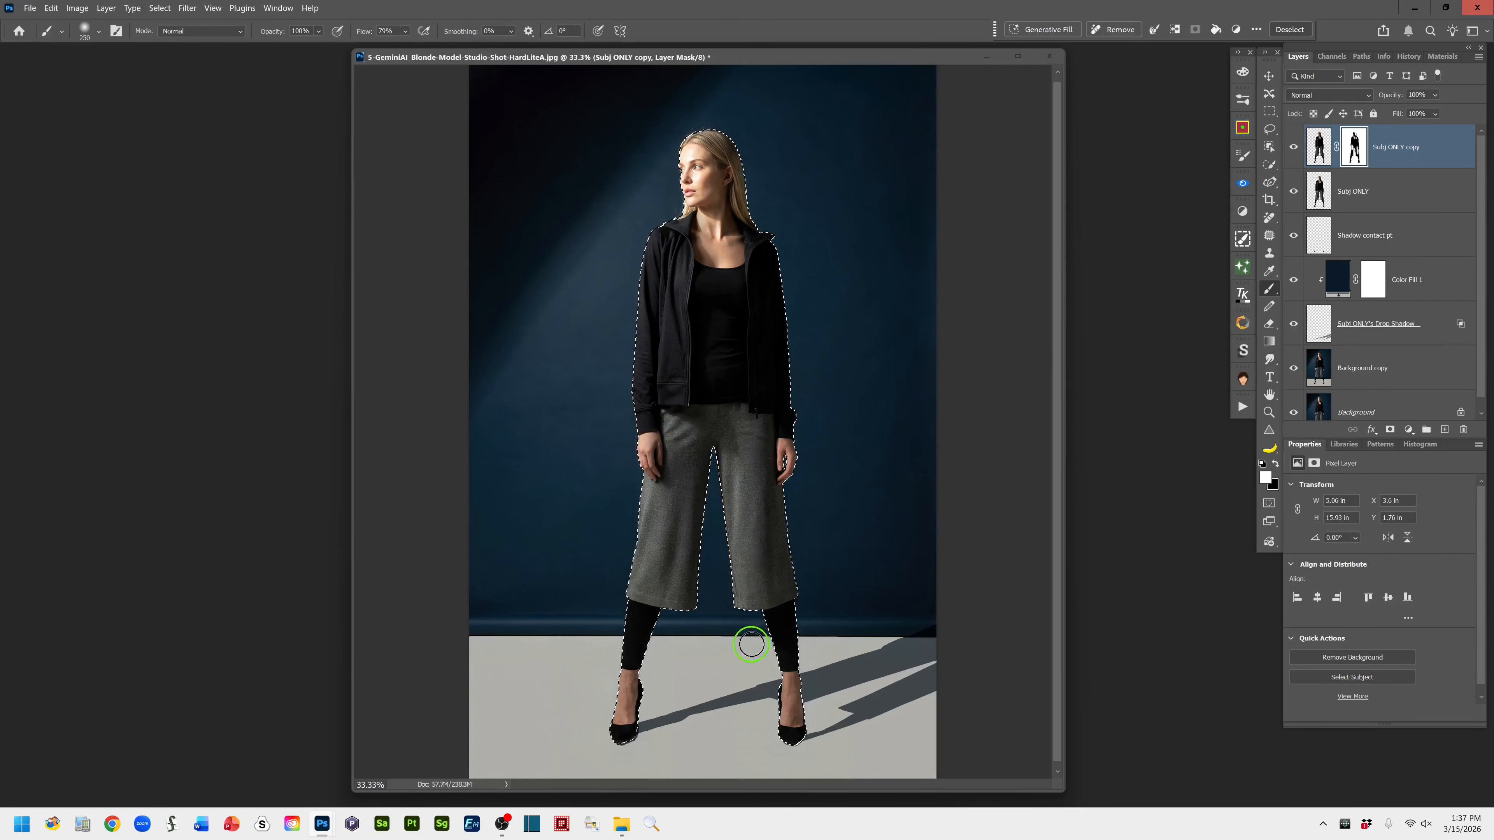
pyautogui.hotkey('ctrl', '=')
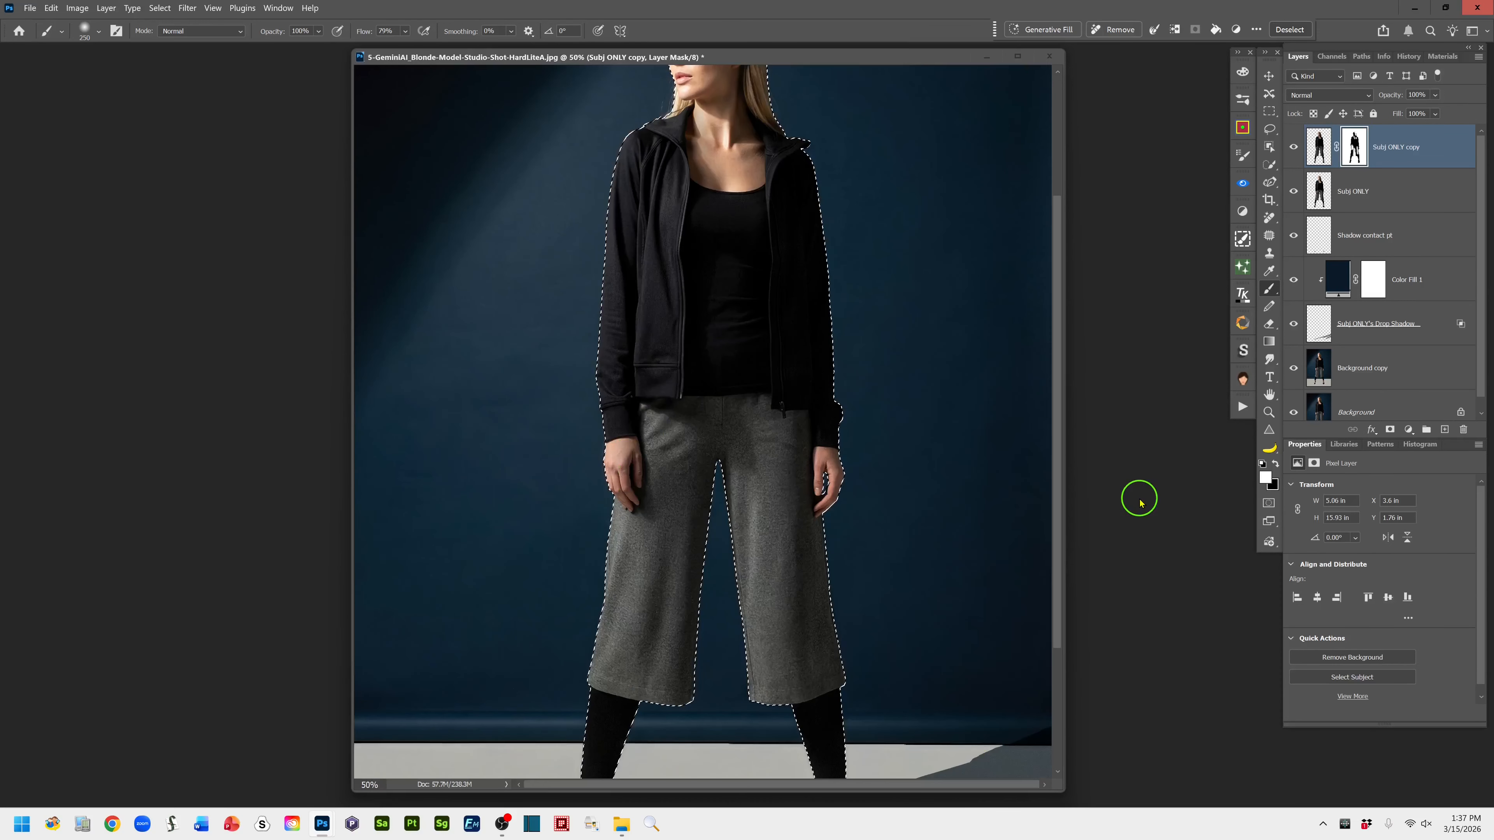
pyautogui.hotkey('ctrl', '=')
pyautogui.moveTo(990, 517); pyautogui.dragTo(925, 328)
pyautogui.press('[')
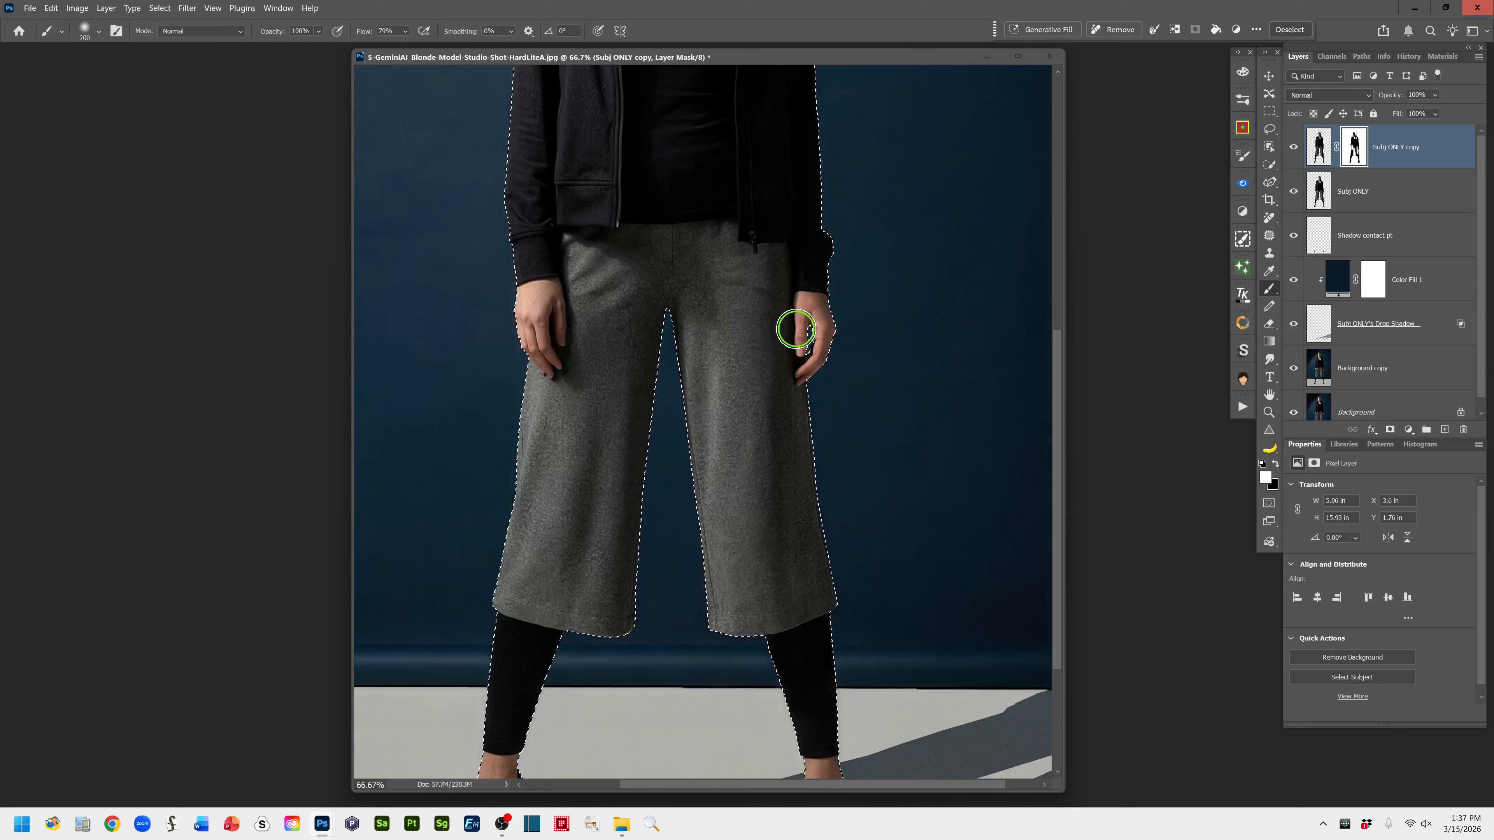
pyautogui.press('[')
pyautogui.press('[')
pyautogui.press('[')
pyautogui.press('[')
pyautogui.press('[')
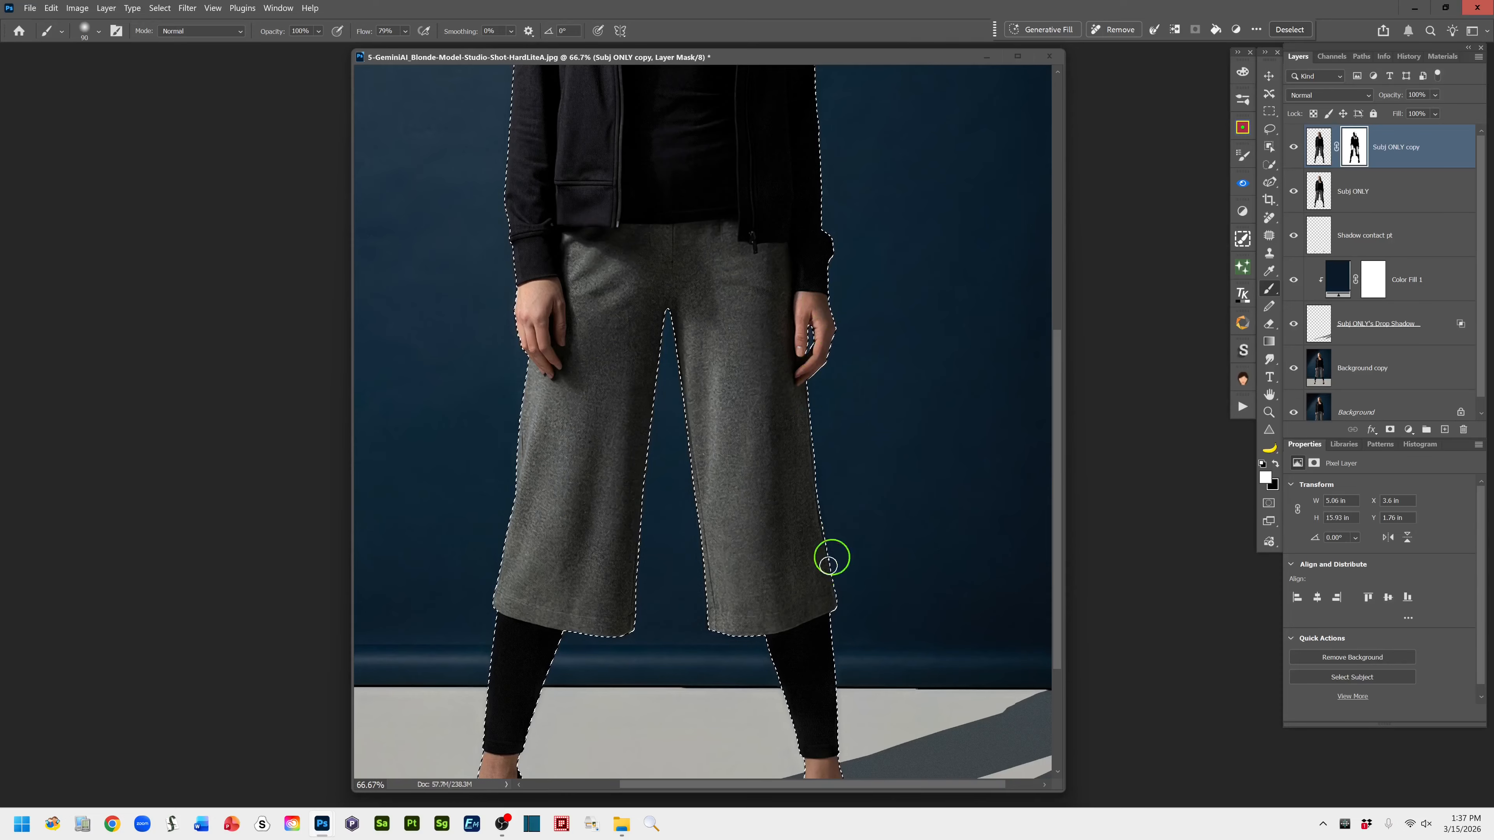
pyautogui.scroll(-5, 776, 612)
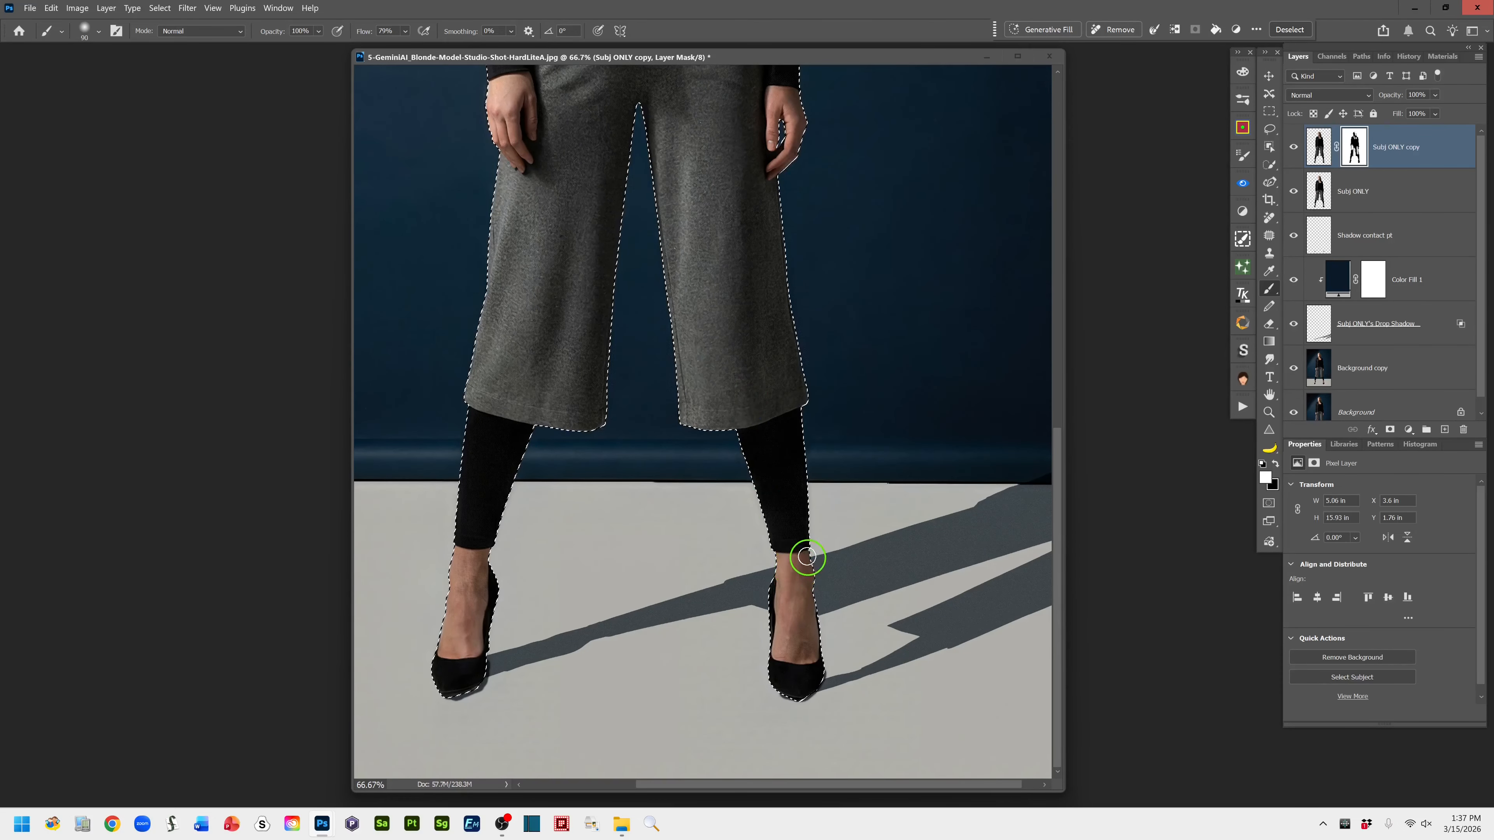